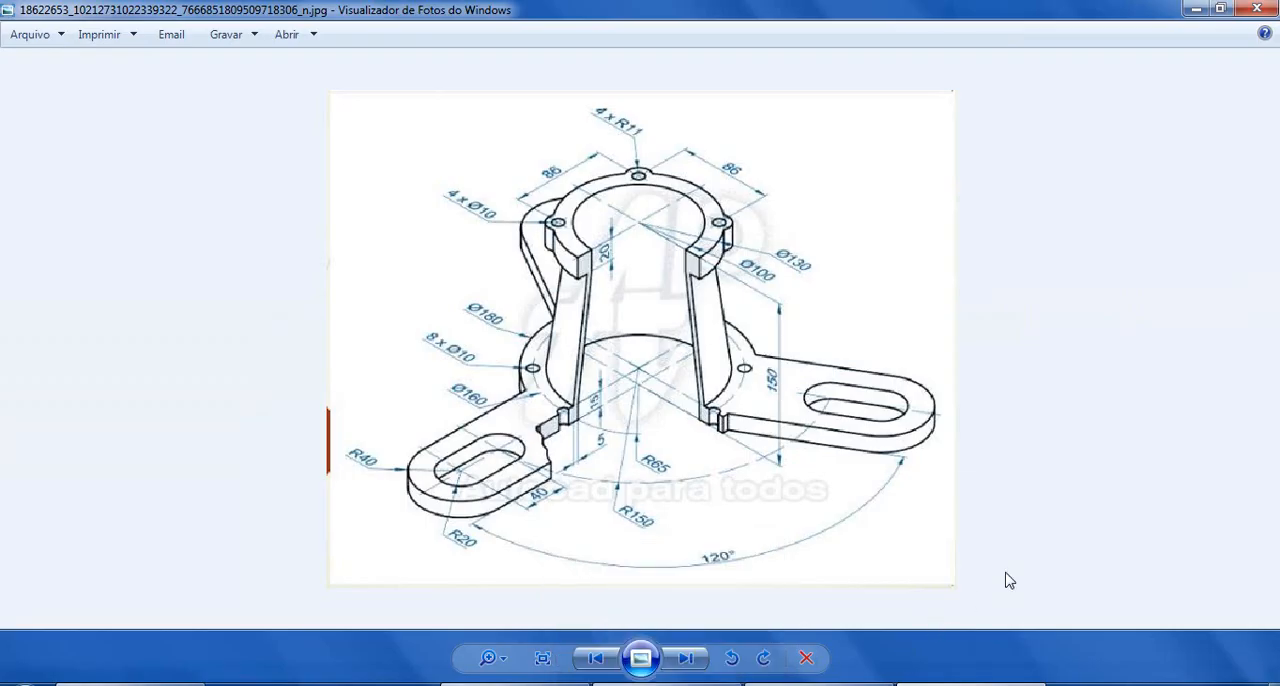
Switch from the reference image to SOLIDWORKS and create a new part document
{"action": "left_click", "coordinate": [820, 684]}
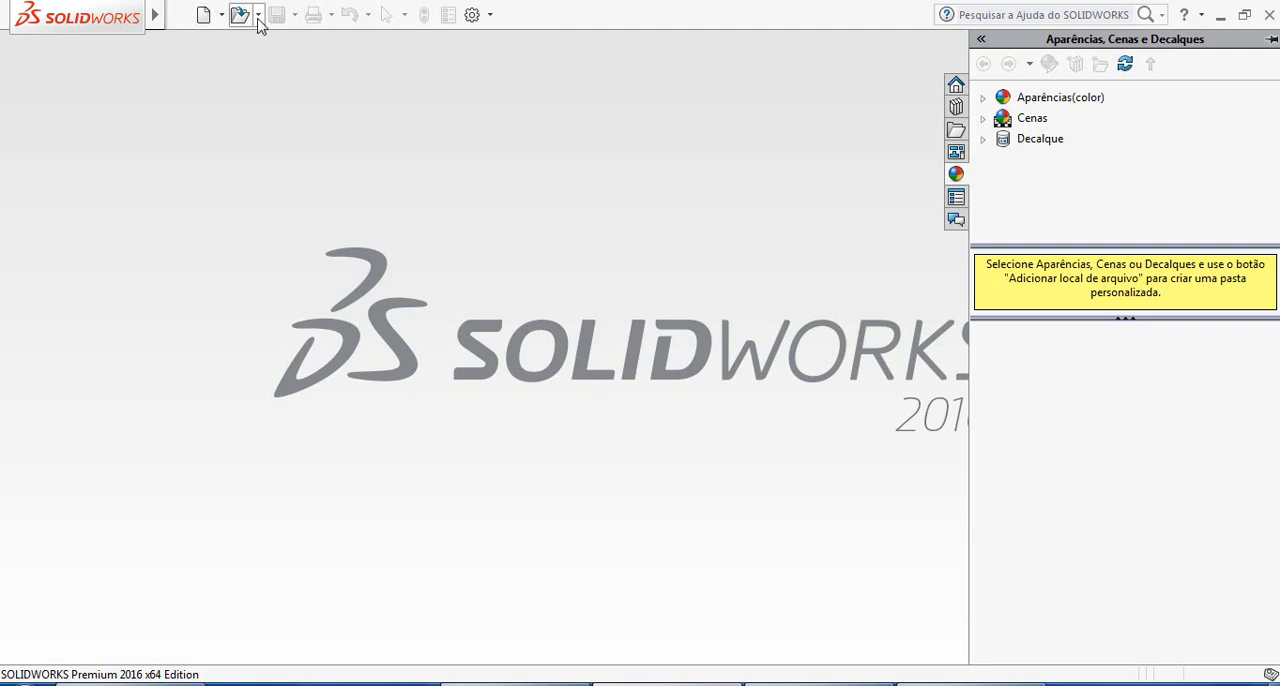
{"action": "left_click", "coordinate": [205, 15]}
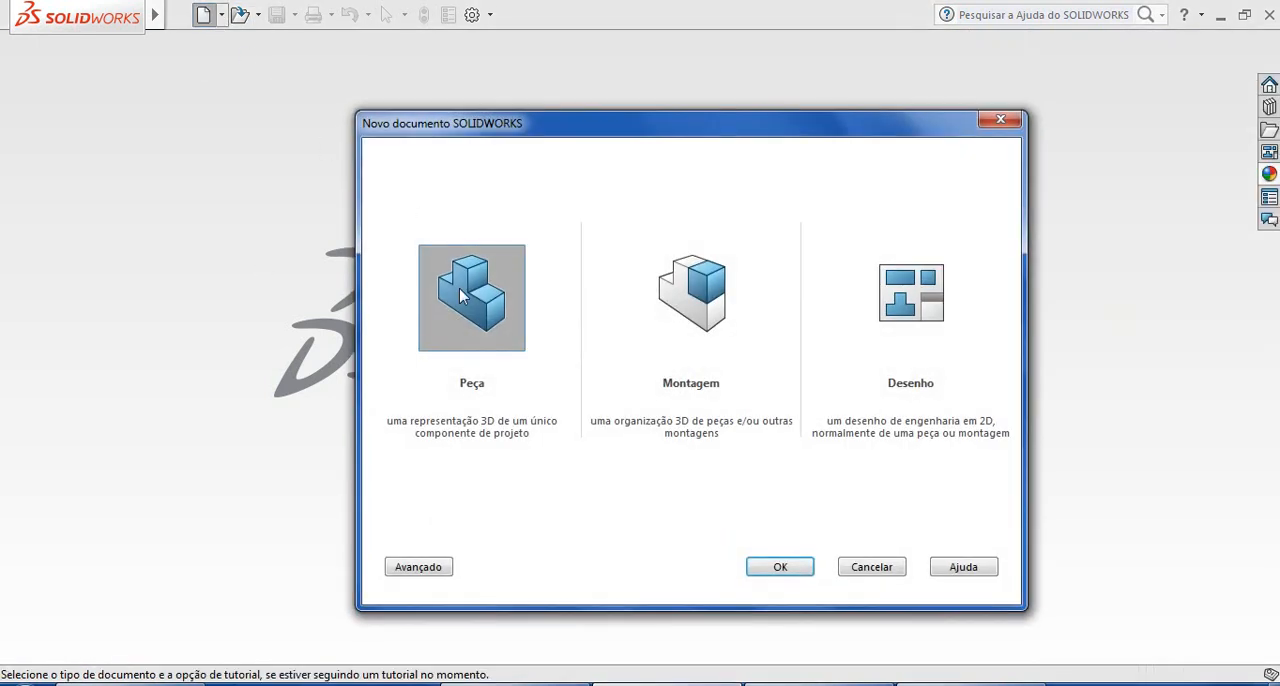
{"action": "left_click", "coordinate": [775, 566]}
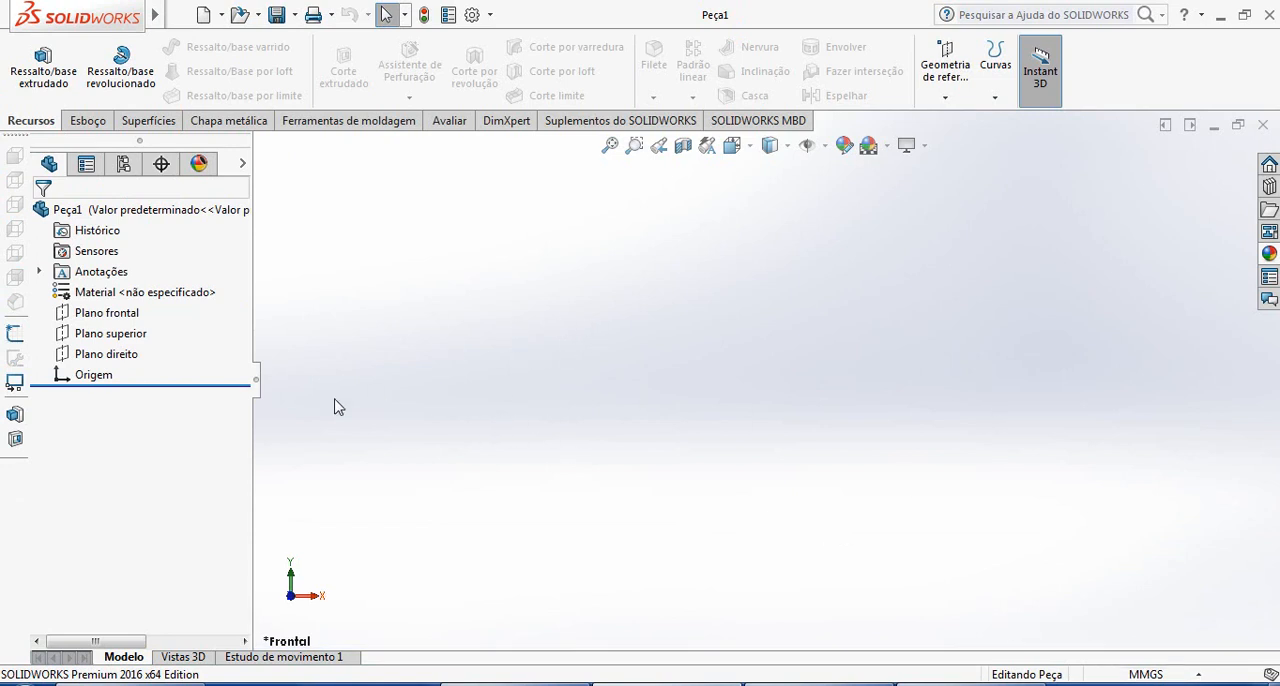
Start a new sketch on the top plane (Plano superior), viewed from above
{"action": "left_click", "coordinate": [86, 122]}
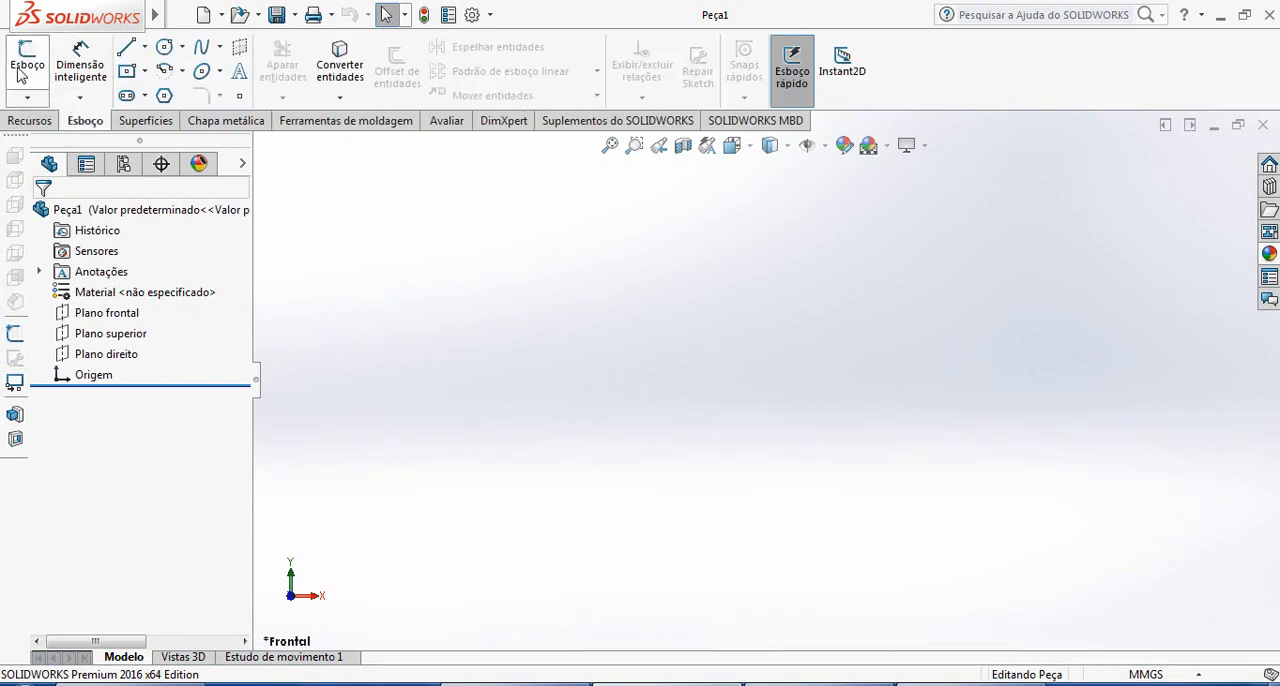
{"action": "left_click", "coordinate": [27, 60]}
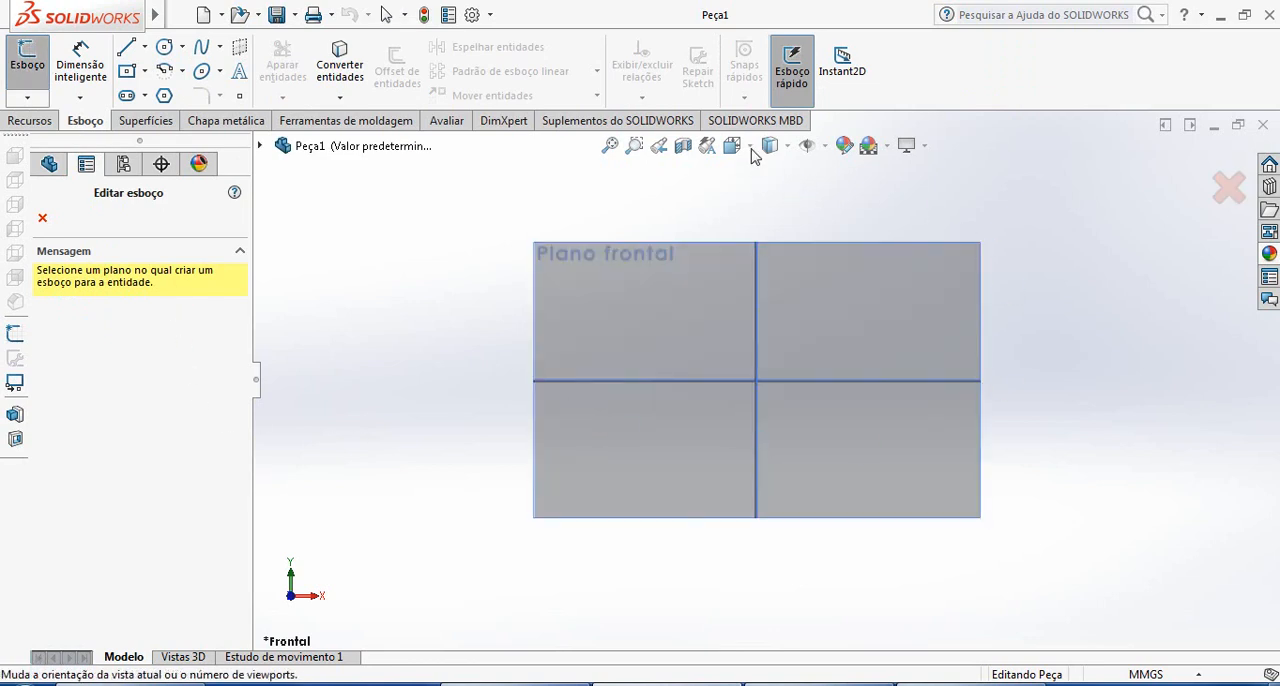
{"action": "left_click", "coordinate": [752, 147]}
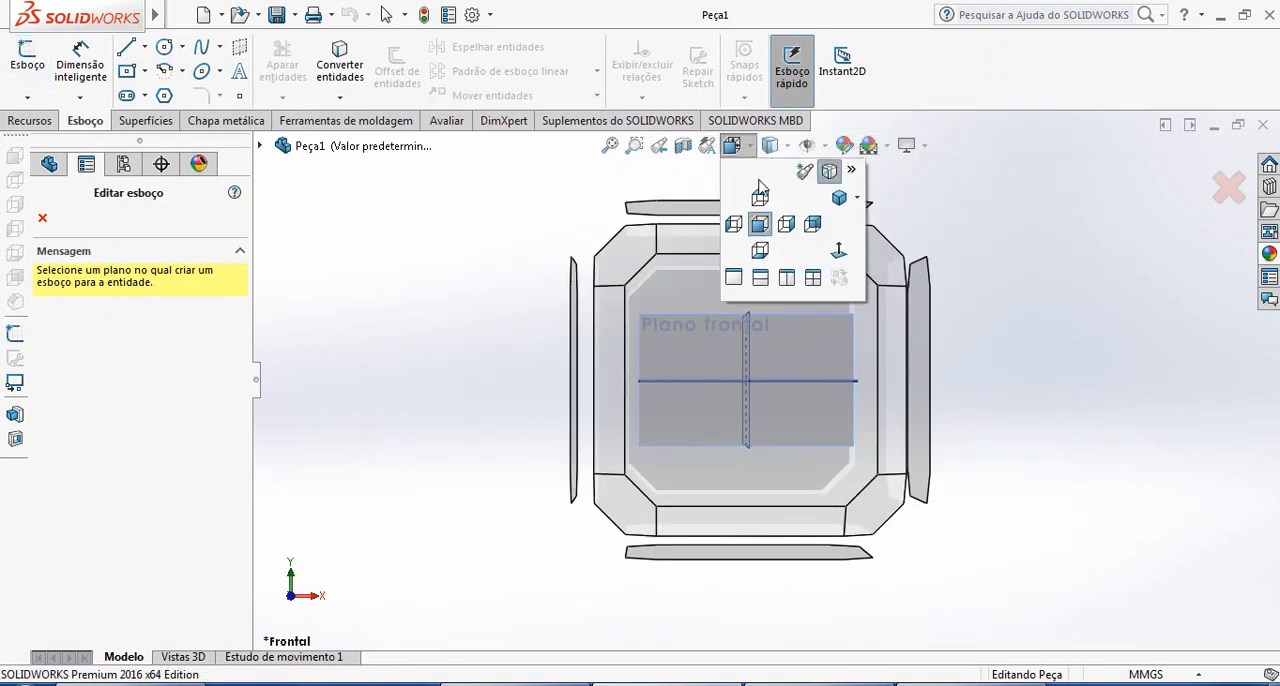
{"action": "left_click", "coordinate": [760, 197]}
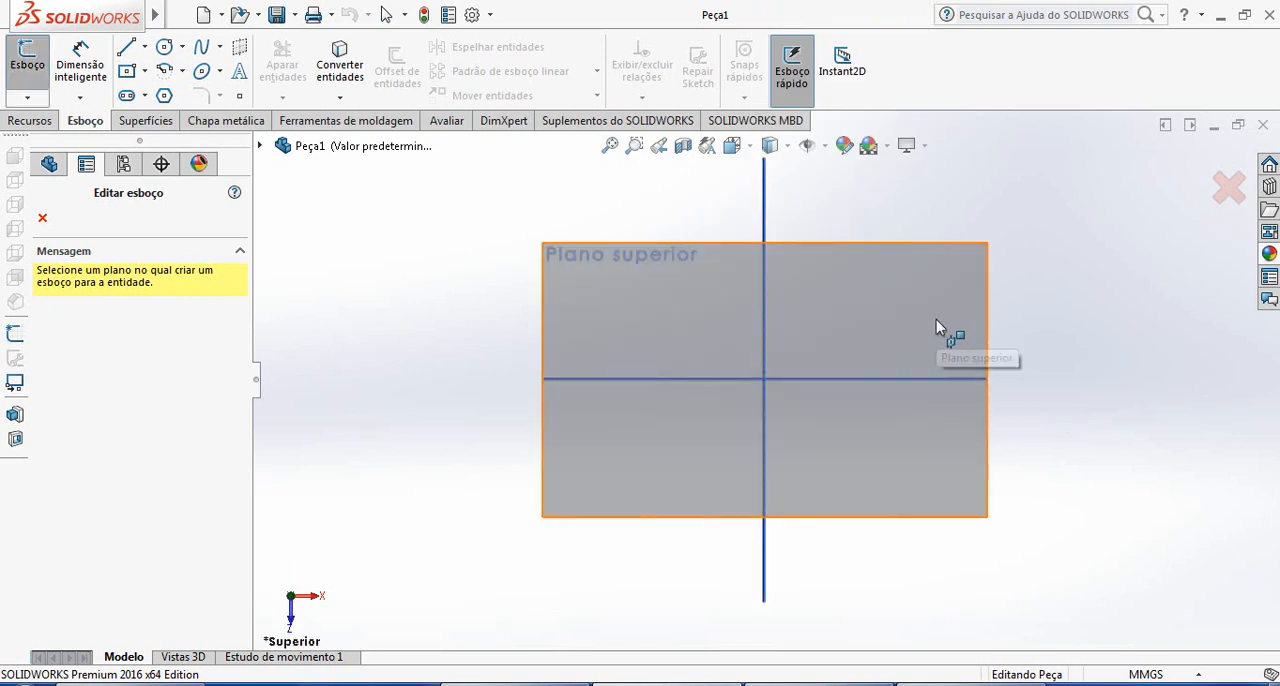
{"action": "left_click", "coordinate": [938, 320]}
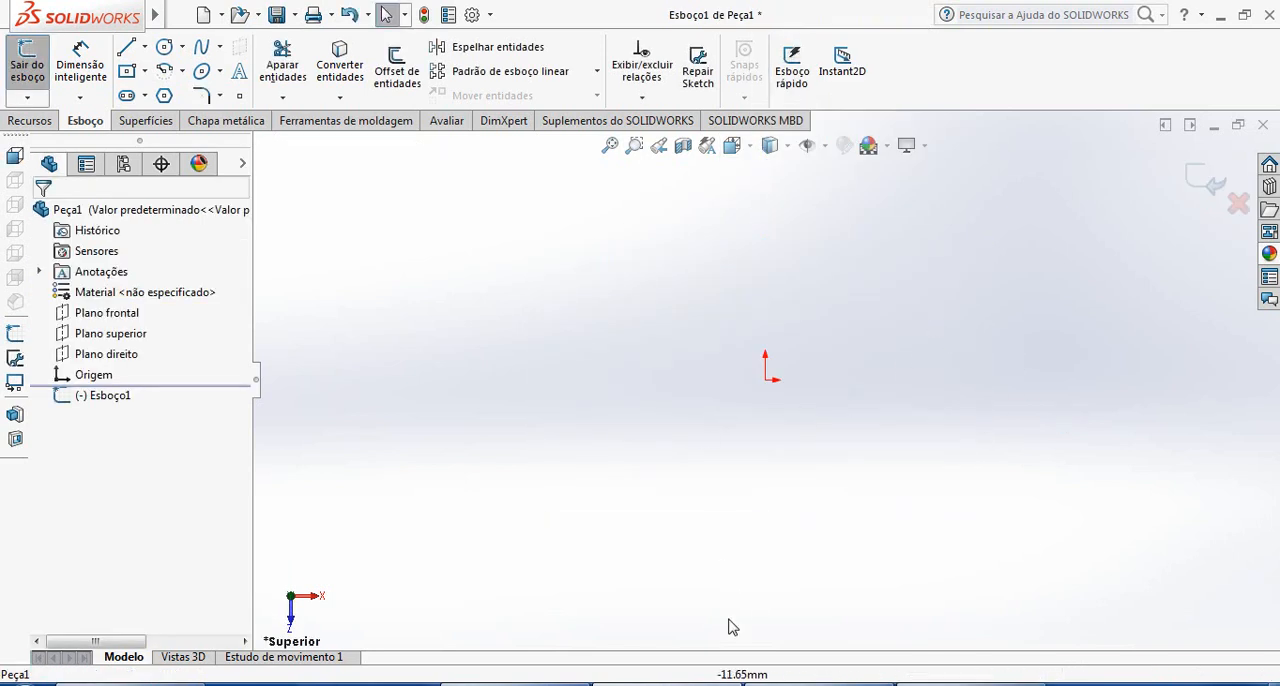
Check the base dimensions in the reference drawing and sketch a circle about 146.5 mm in diameter centred on the origin in SOLIDWORKS
{"action": "left_click", "coordinate": [818, 684]}
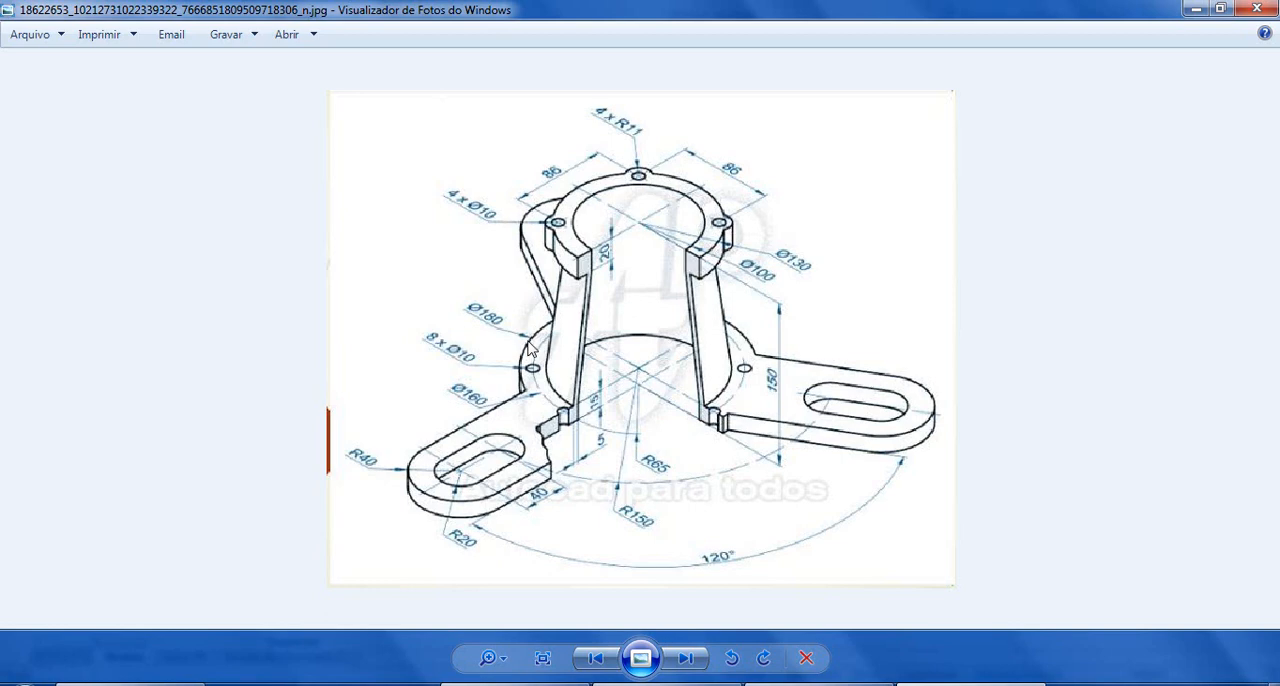
{"action": "left_click", "coordinate": [132, 684]}
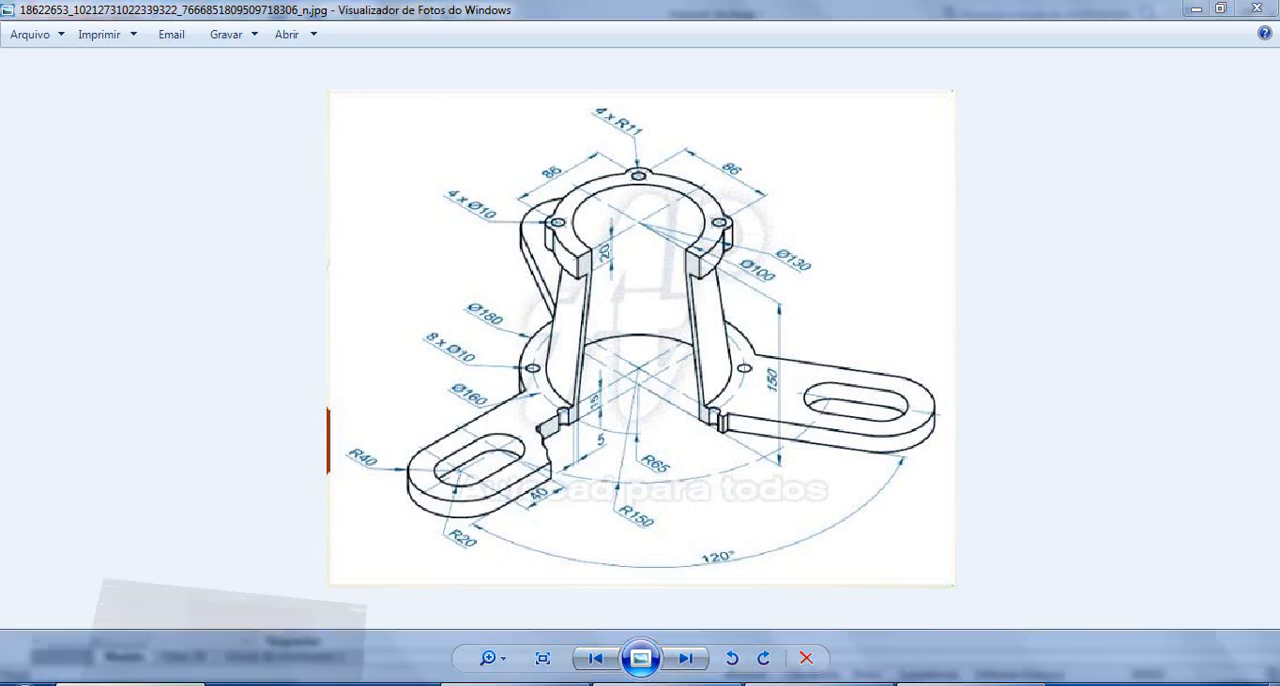
{"action": "left_click", "coordinate": [968, 684]}
{"action": "left_click", "coordinate": [132, 684]}
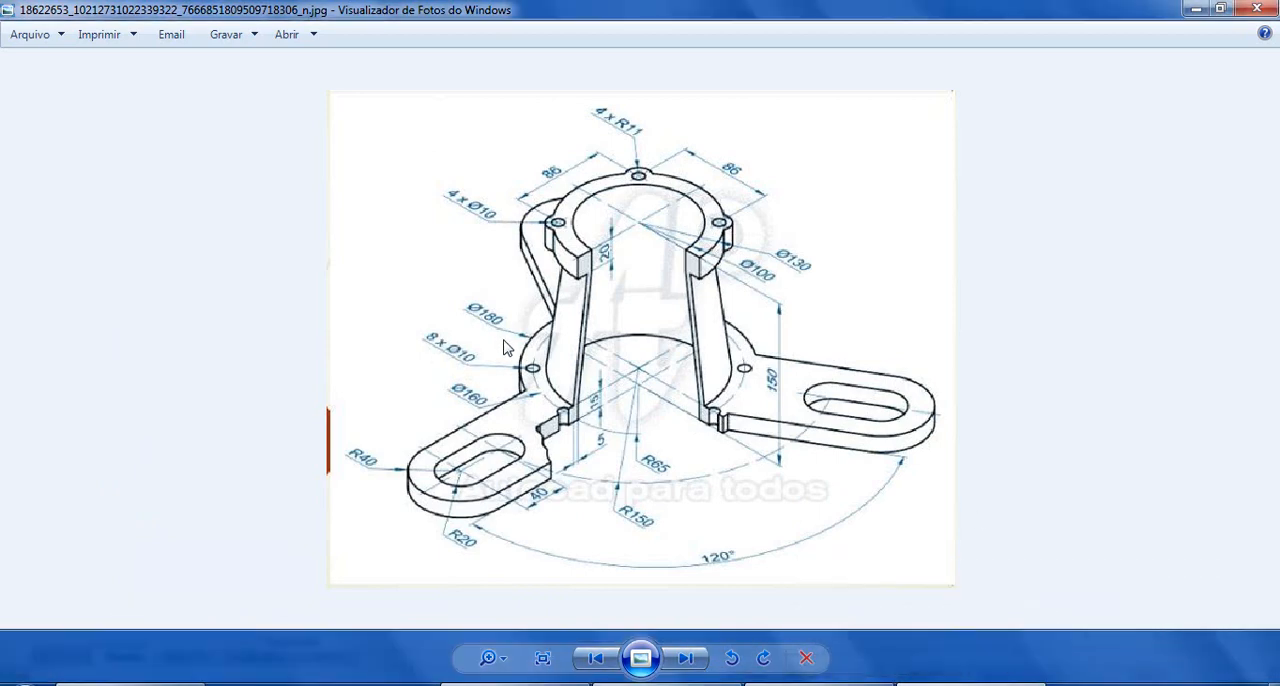
{"action": "left_click", "coordinate": [582, 684]}
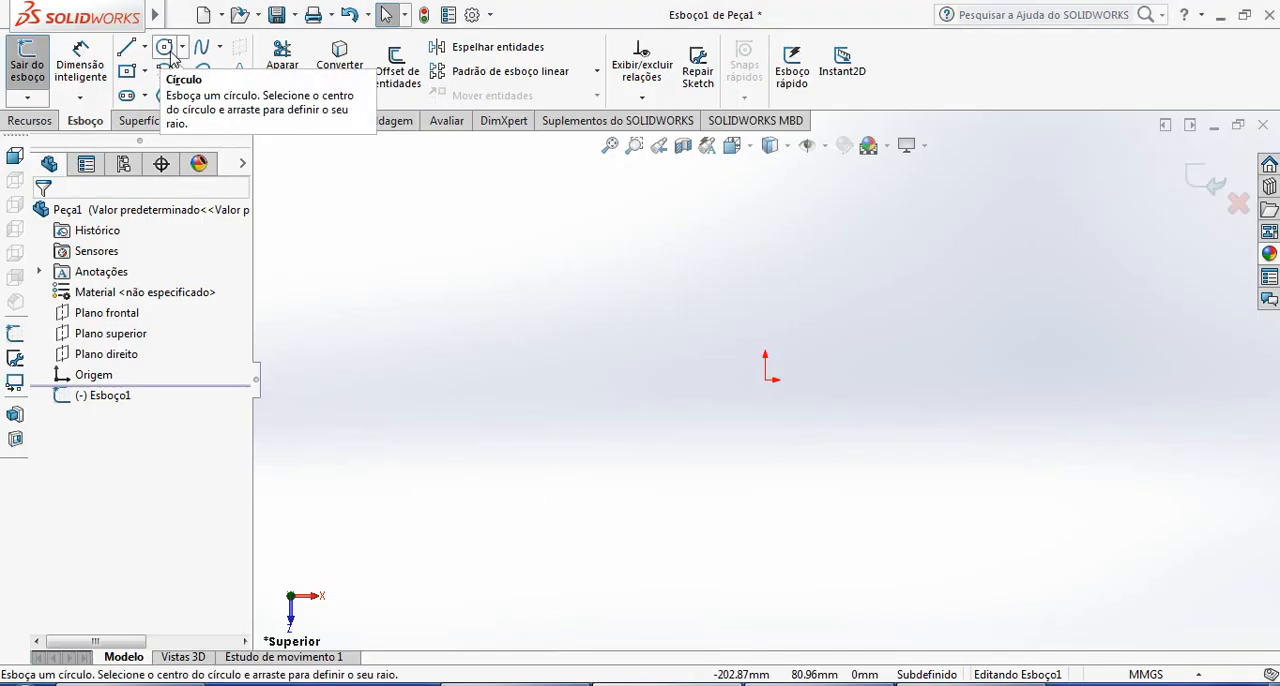
{"action": "left_click", "coordinate": [164, 46]}
{"action": "left_click", "coordinate": [765, 379]}
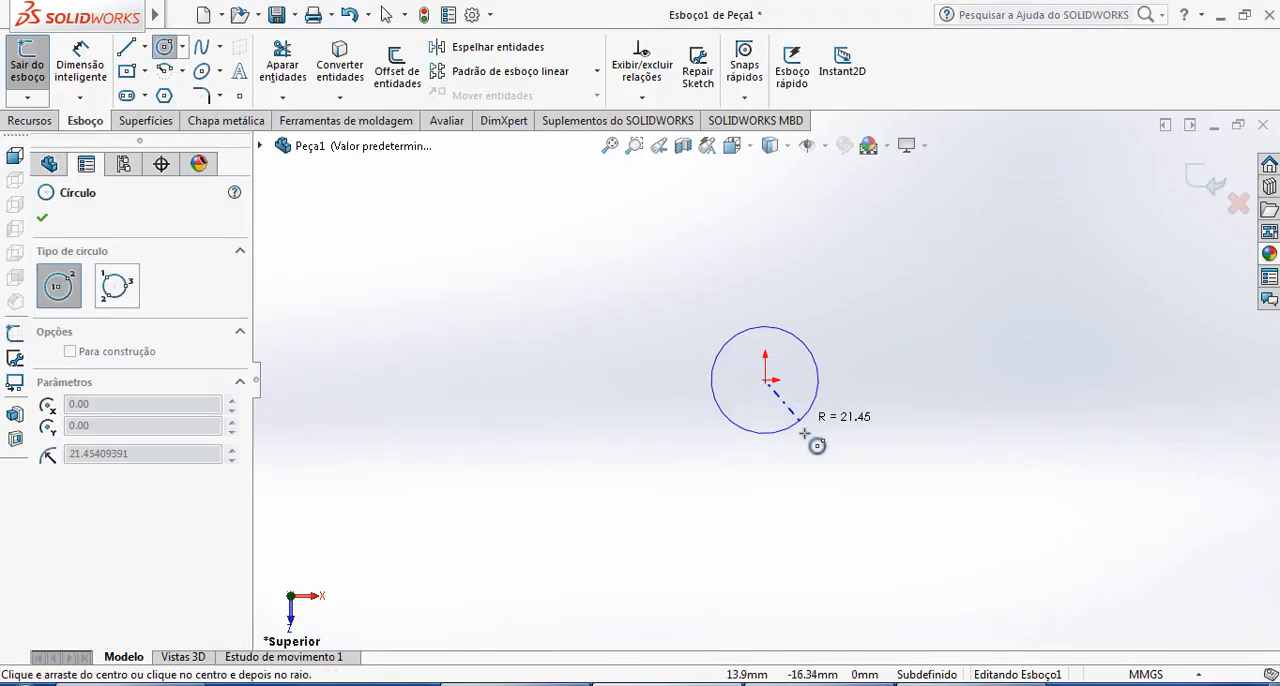
{"action": "left_click", "coordinate": [895, 510]}
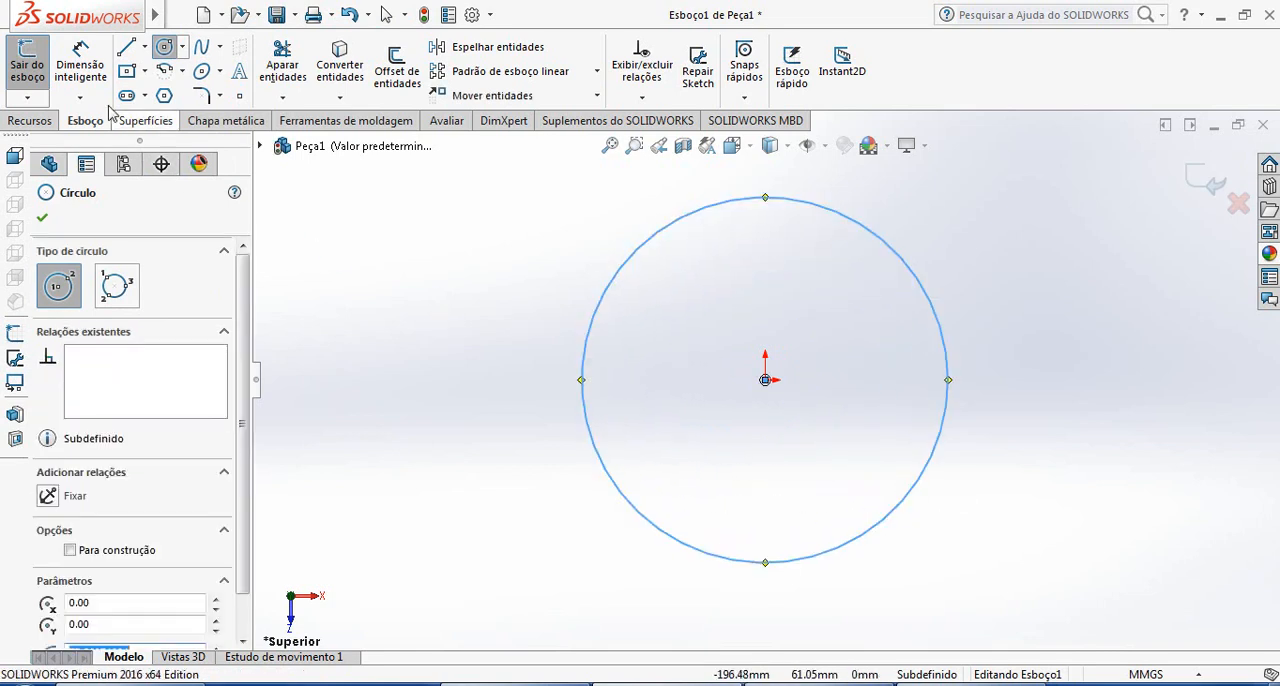
{"action": "key", "text": "Escape"}
Dimension the circle's diameter as 180 mm
{"action": "left_click", "coordinate": [952, 368]}
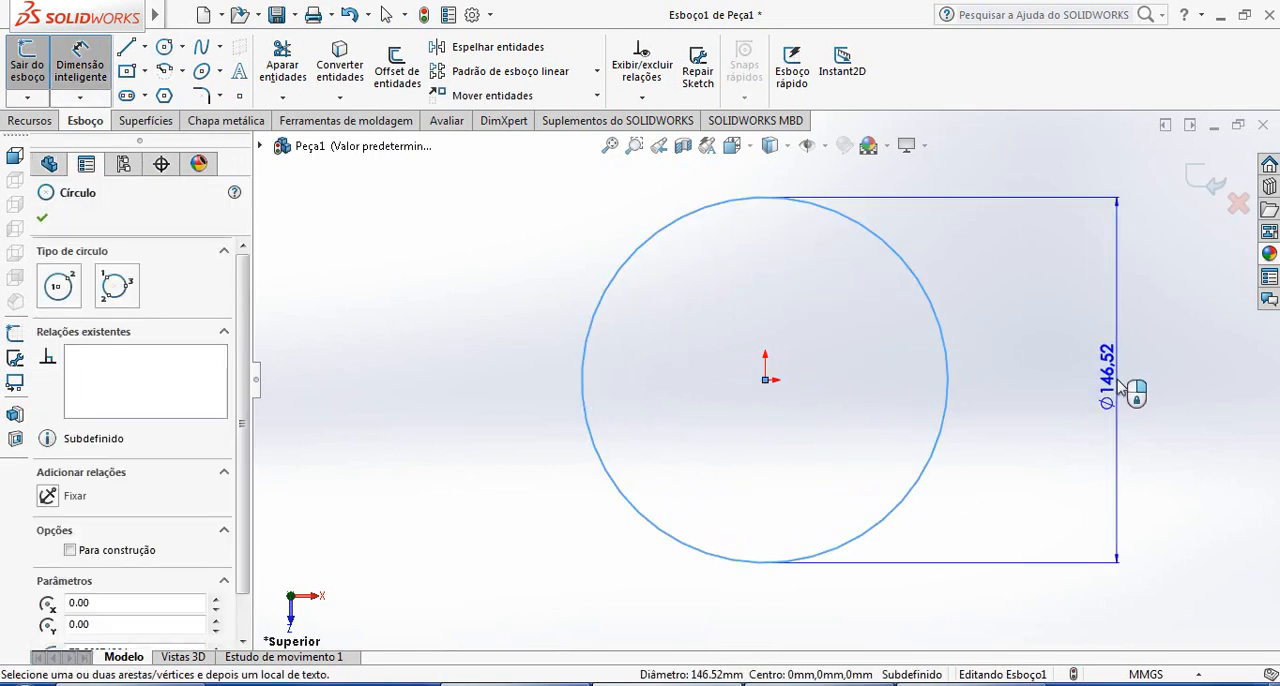
{"action": "left_click", "coordinate": [1120, 388]}
{"action": "type", "text": "180"}
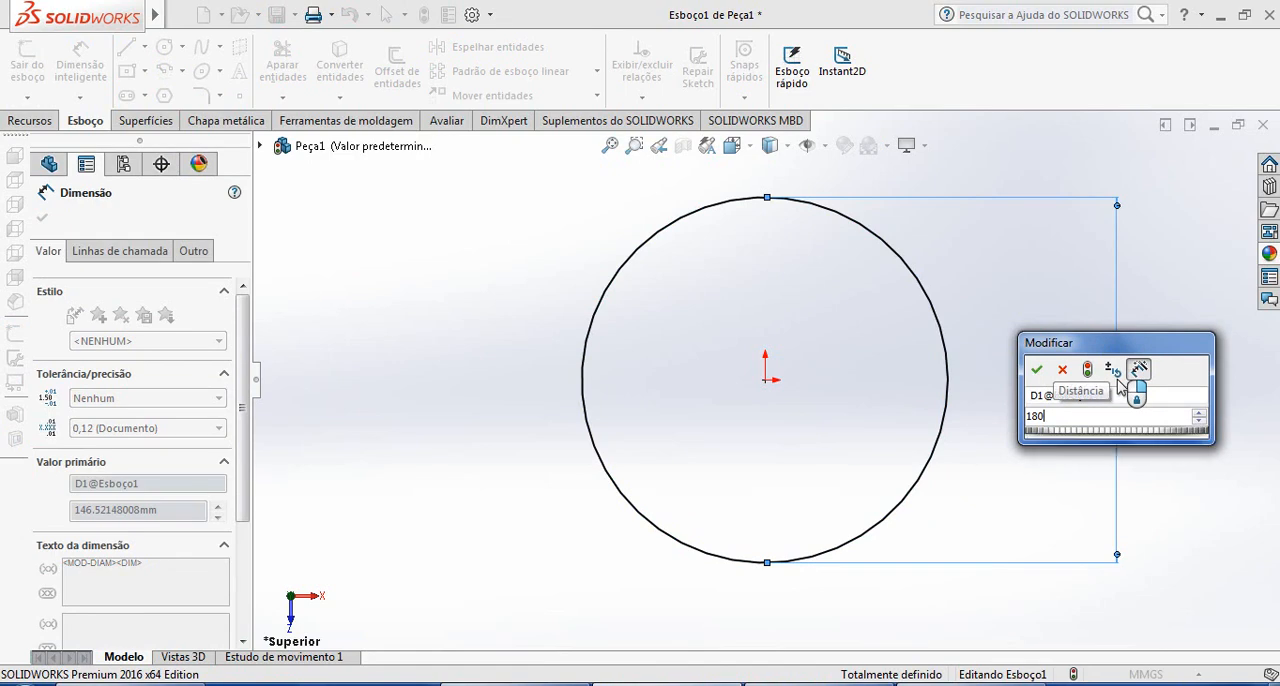
{"action": "key", "text": "Return"}
{"action": "key", "text": "Escape"}
{"action": "key", "text": "Escape"}
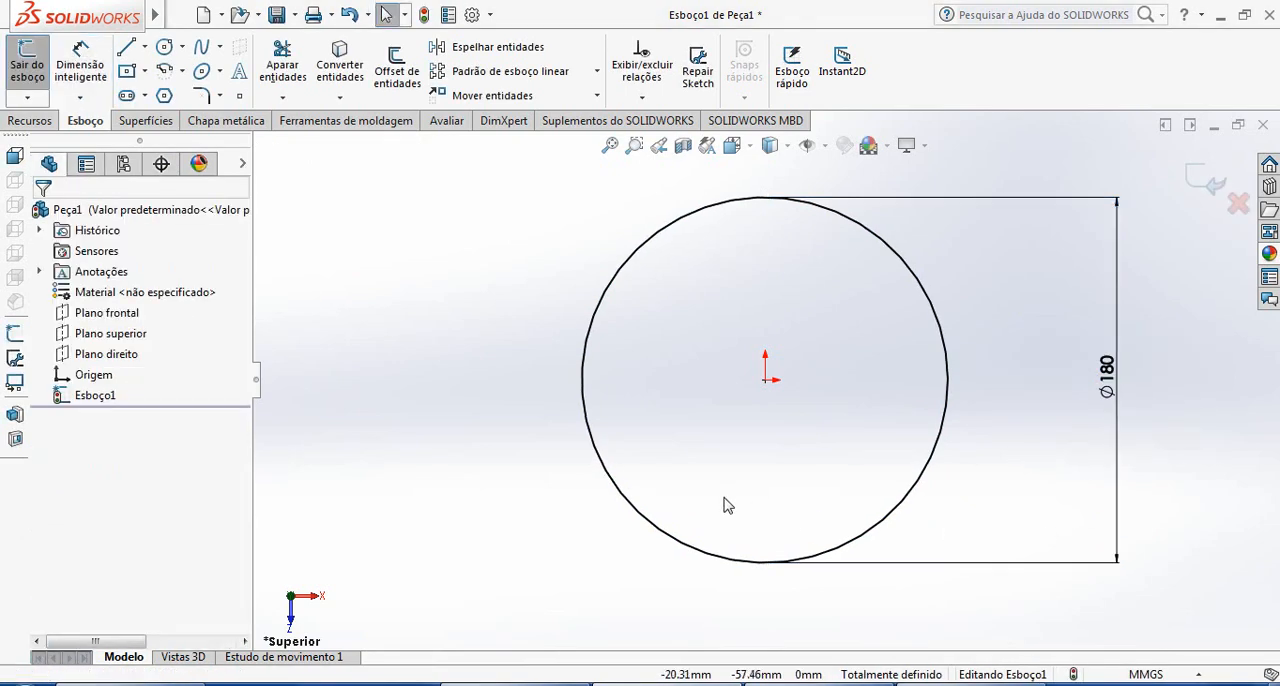
Consult the reference drawing and sketch a larger concentric circle about 460 mm in diameter from the origin in SOLIDWORKS
{"action": "key", "text": "alt+Tab"}
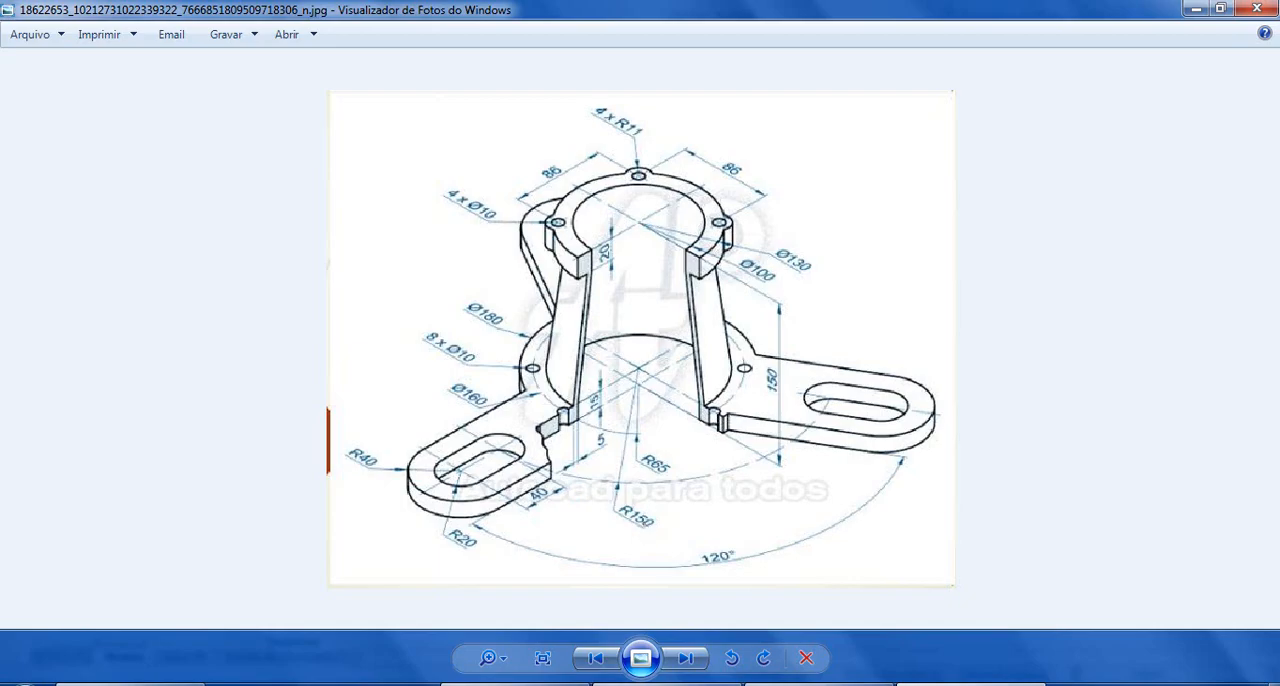
{"action": "left_click", "coordinate": [642, 684]}
{"action": "scroll", "coordinate": [843, 367], "scroll_direction": "up", "scroll_amount": 2}
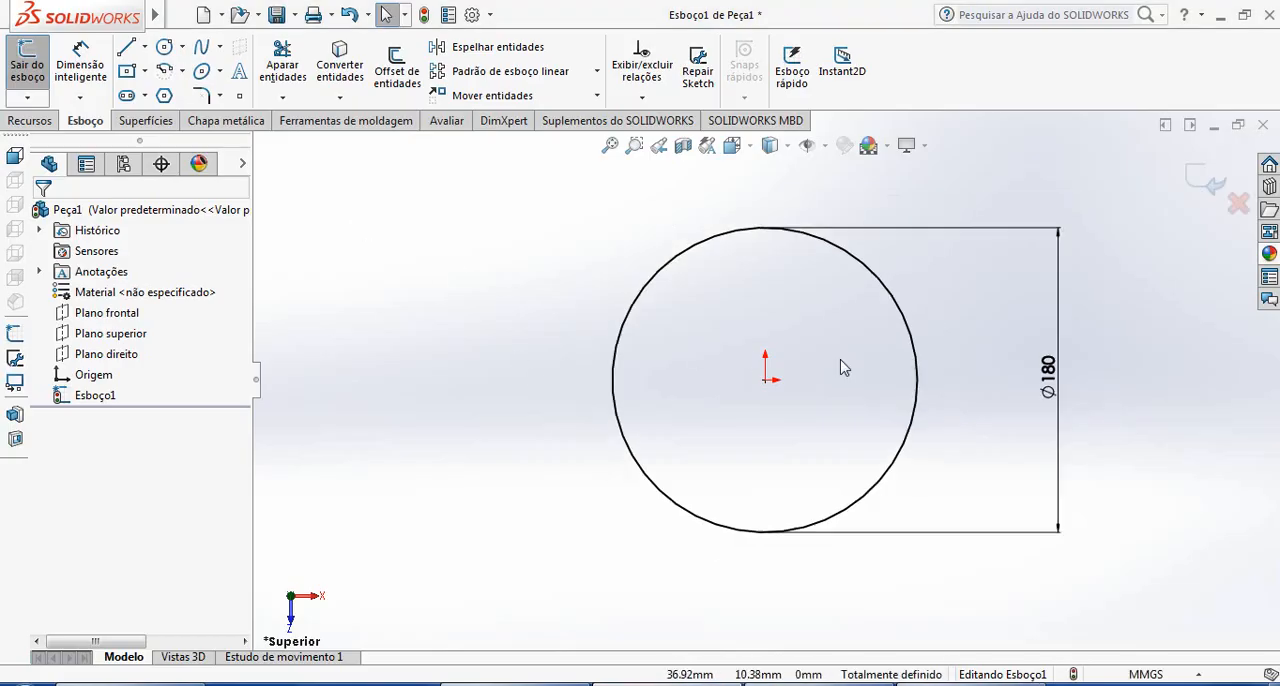
{"action": "left_click", "coordinate": [182, 47]}
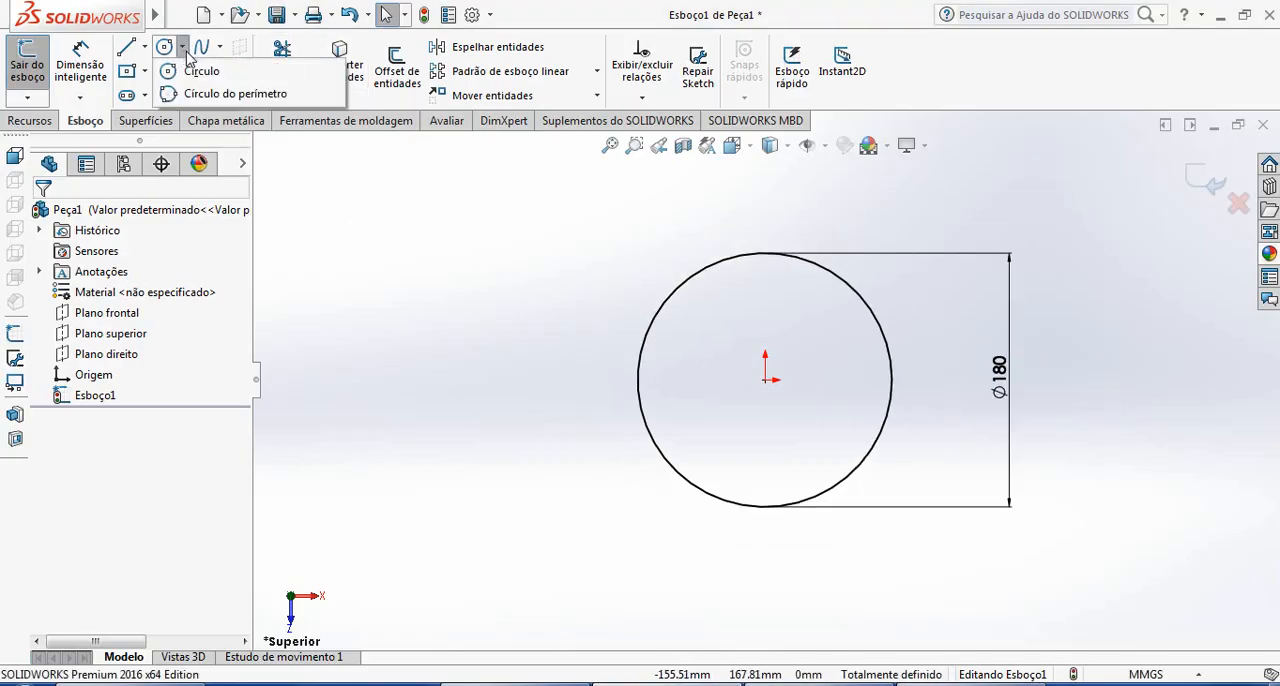
{"action": "left_click", "coordinate": [203, 67]}
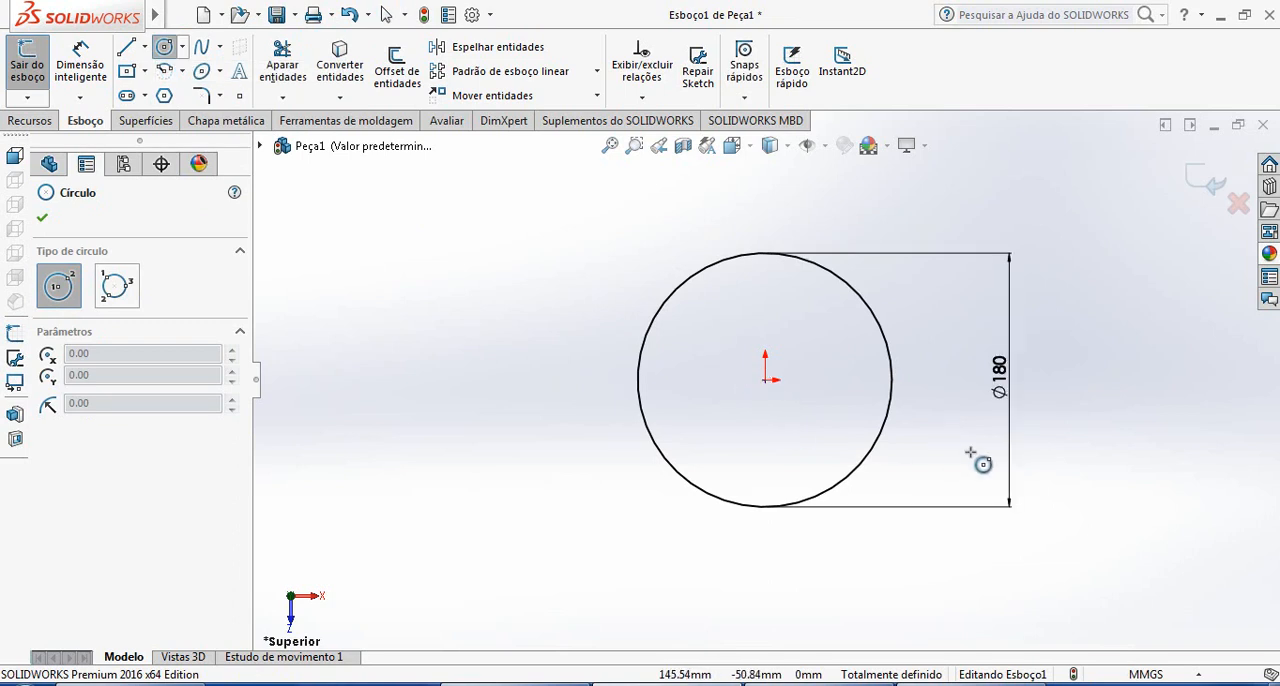
{"action": "scroll", "coordinate": [980, 462], "scroll_direction": "up", "scroll_amount": 1}
{"action": "left_click", "coordinate": [765, 380]}
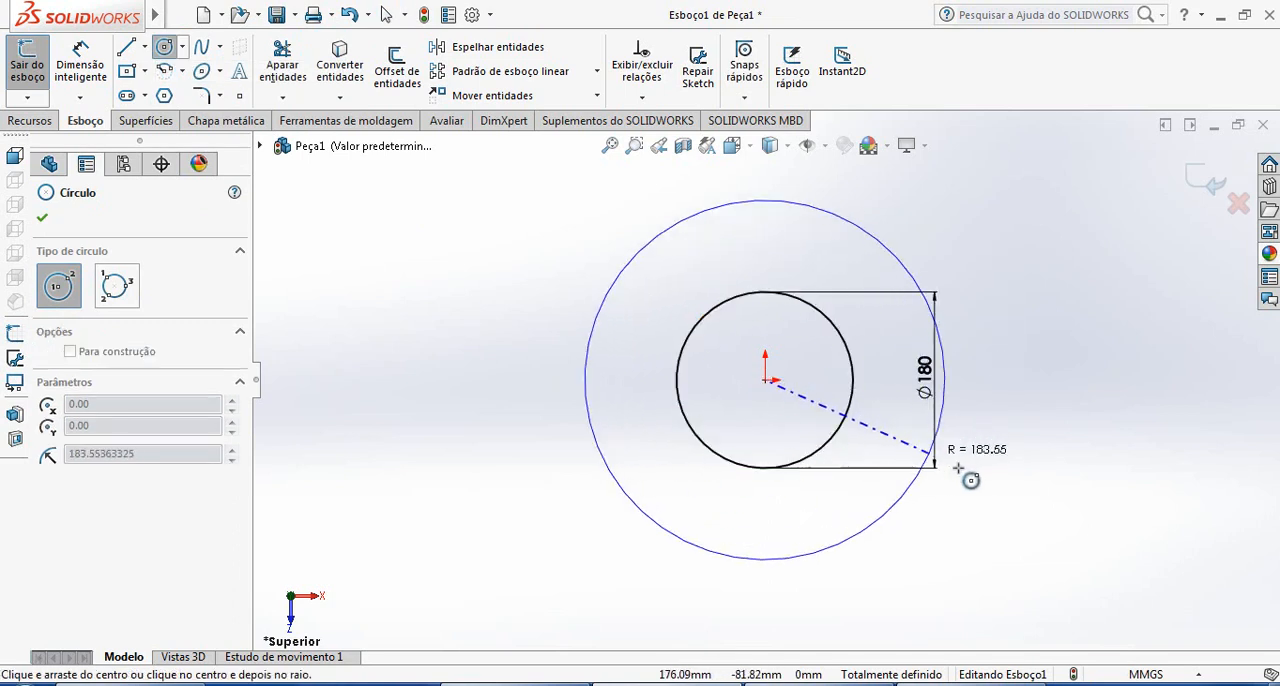
{"action": "left_click", "coordinate": [964, 482]}
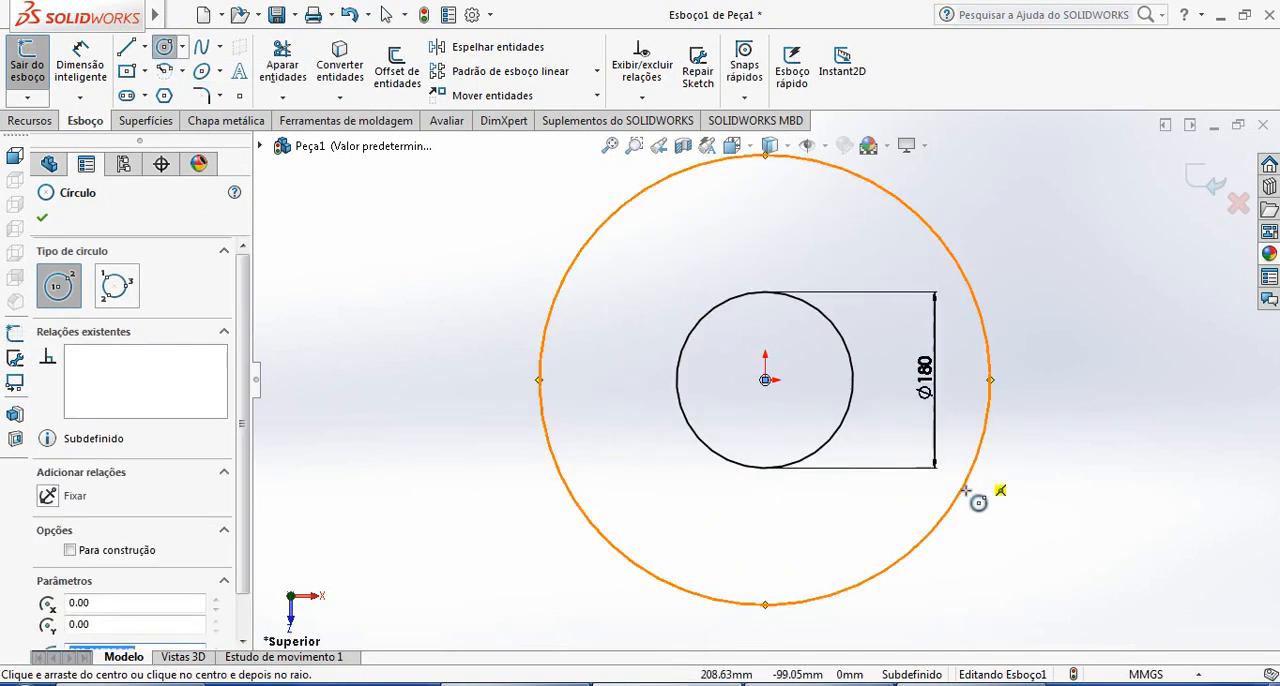
Dimension the outer circle's diameter as 300 mm
{"action": "left_click", "coordinate": [80, 65]}
{"action": "left_click", "coordinate": [991, 357]}
{"action": "left_click", "coordinate": [1100, 360]}
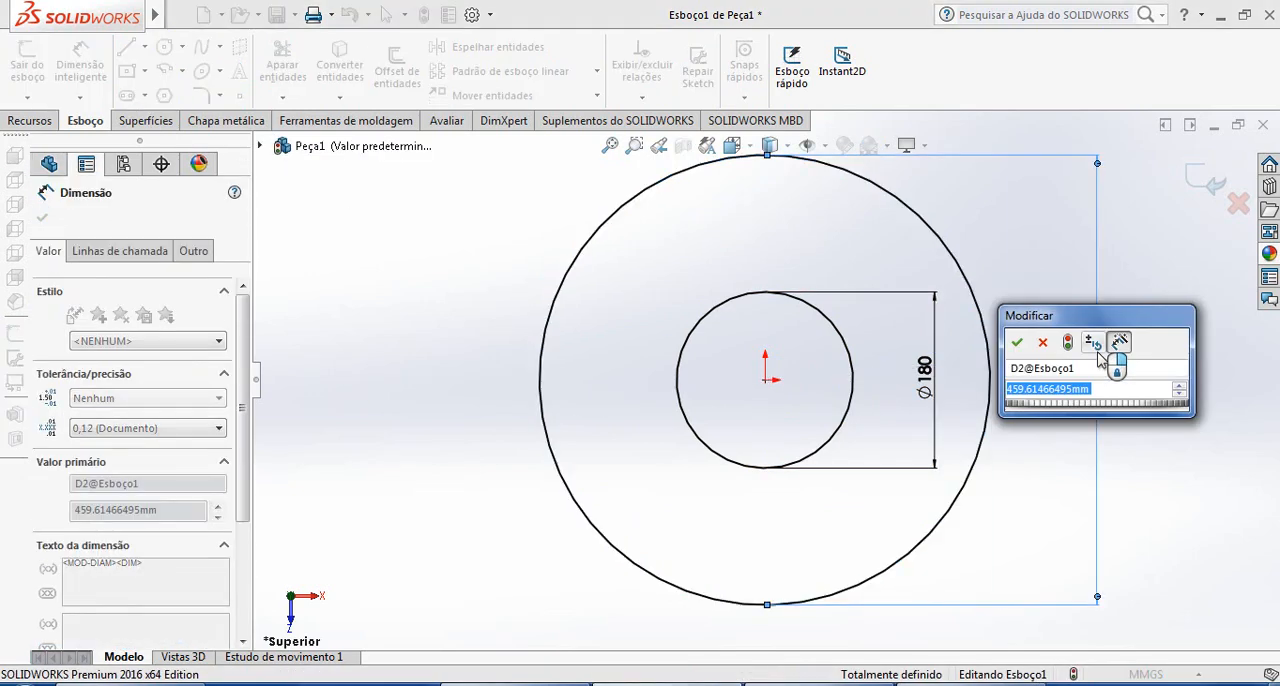
{"action": "key", "text": "Return"}
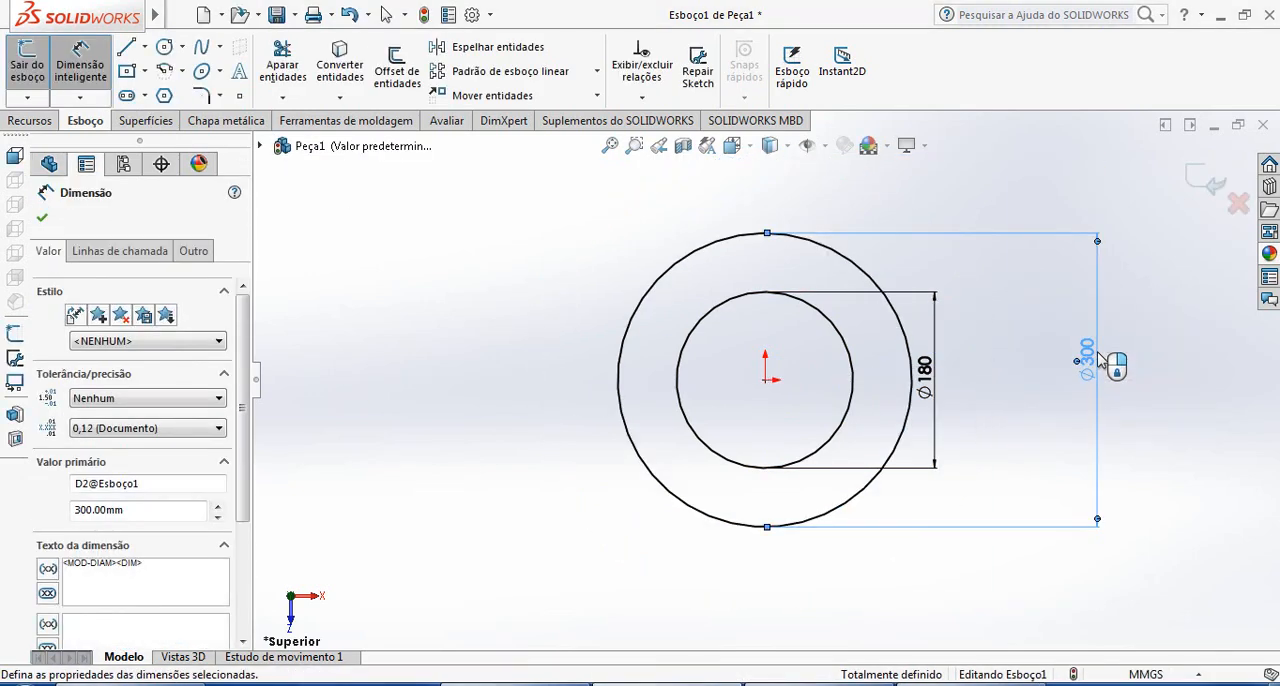
{"action": "left_click", "coordinate": [488, 385]}
{"action": "key", "text": "Escape"}
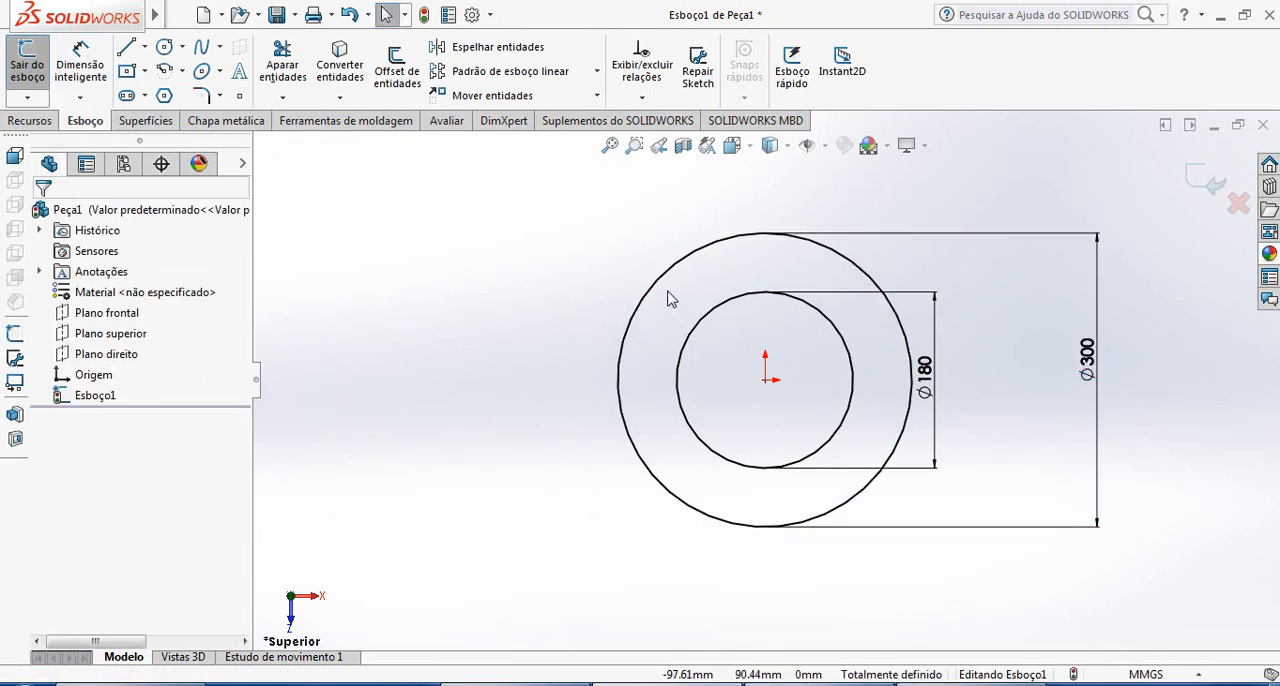
Convert the 300 mm outer circle to construction geometry
{"action": "left_click", "coordinate": [666, 287]}
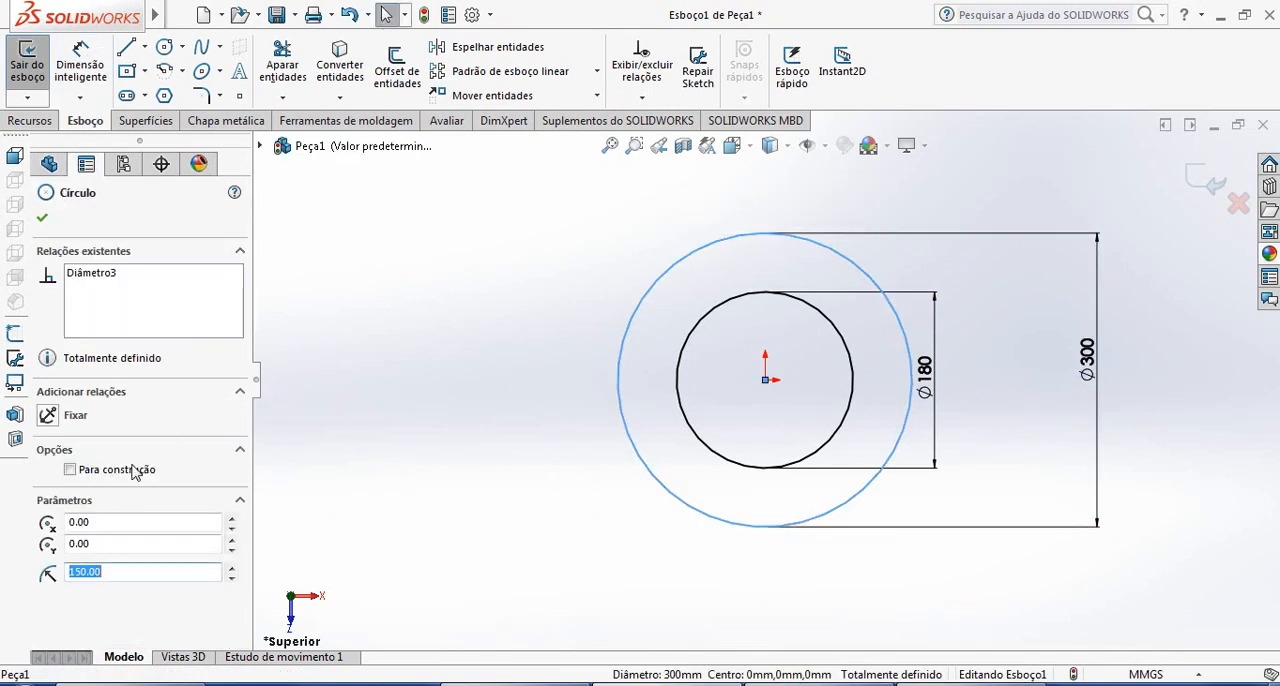
{"action": "left_click", "coordinate": [70, 469]}
{"action": "left_click", "coordinate": [465, 370]}
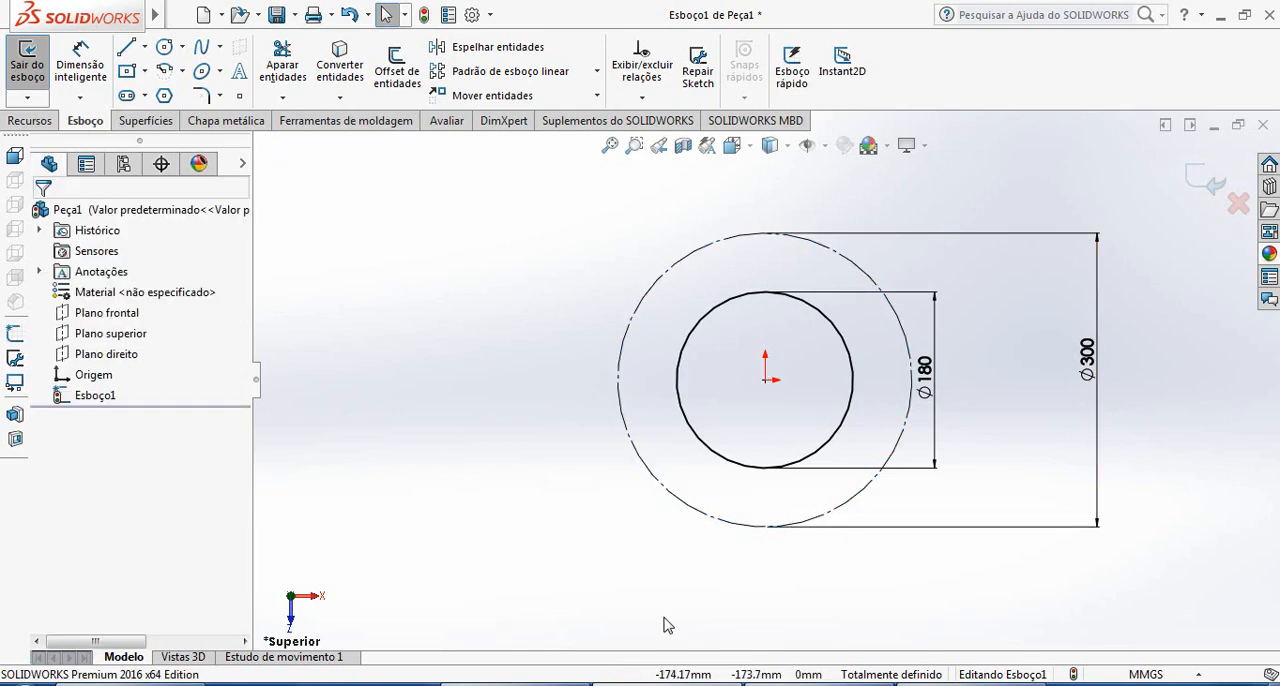
Check the reference drawing and sketch an inner concentric circle about 126 mm in diameter inside the 180 mm circle in SOLIDWORKS
{"action": "left_click", "coordinate": [925, 683]}
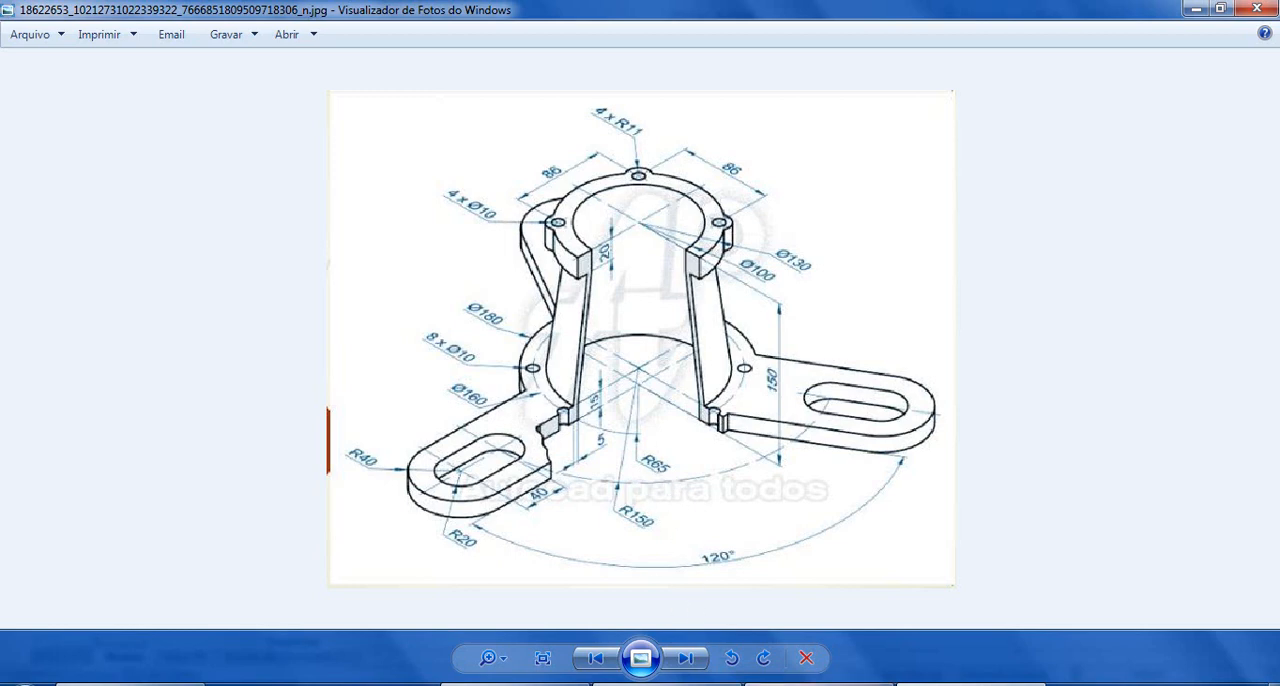
{"action": "left_click", "coordinate": [668, 684]}
{"action": "left_click", "coordinate": [167, 46]}
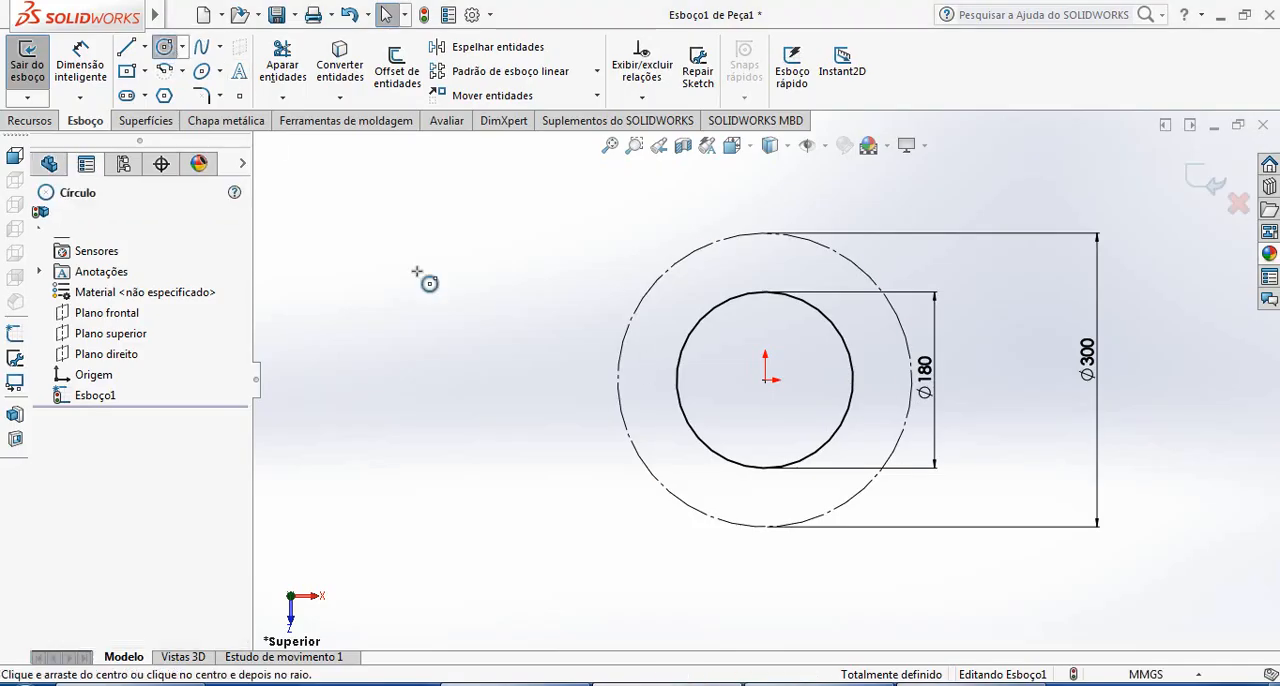
{"action": "left_click", "coordinate": [765, 380]}
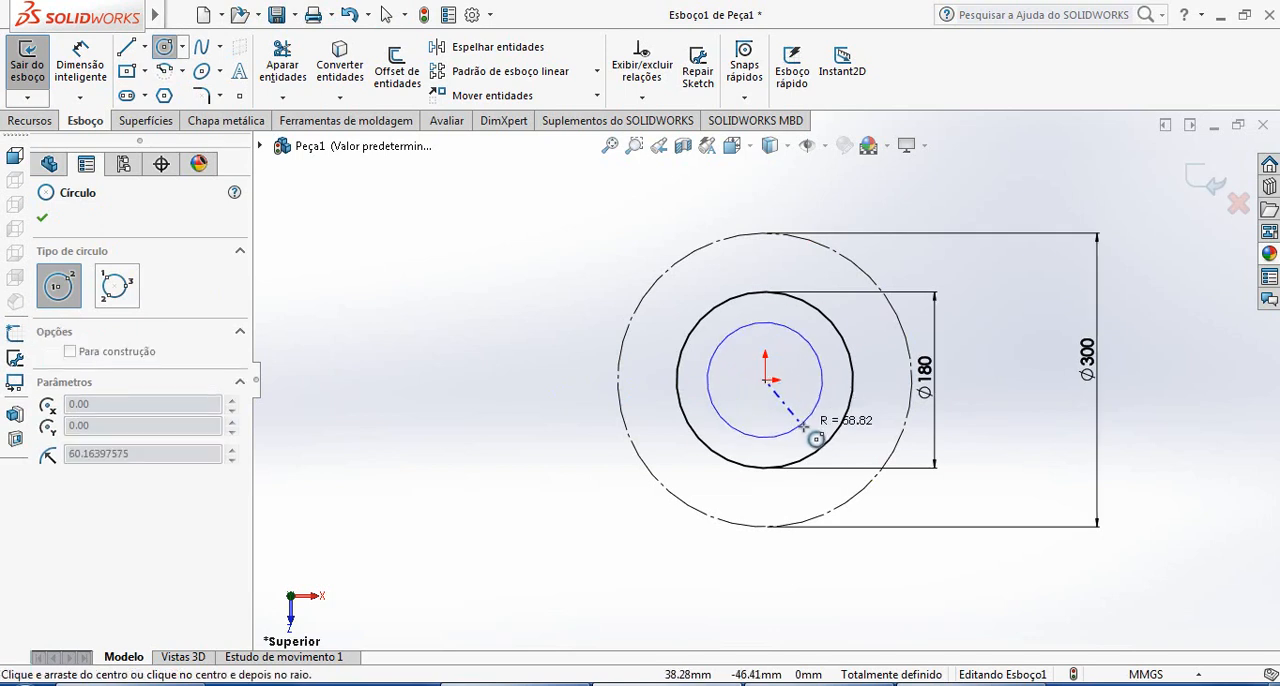
{"action": "left_click", "coordinate": [803, 427]}
{"action": "key", "text": "Escape"}
Dimension the inner circle's diameter as 65*2, giving 130 mm
{"action": "left_click", "coordinate": [80, 63]}
{"action": "left_click", "coordinate": [824, 378]}
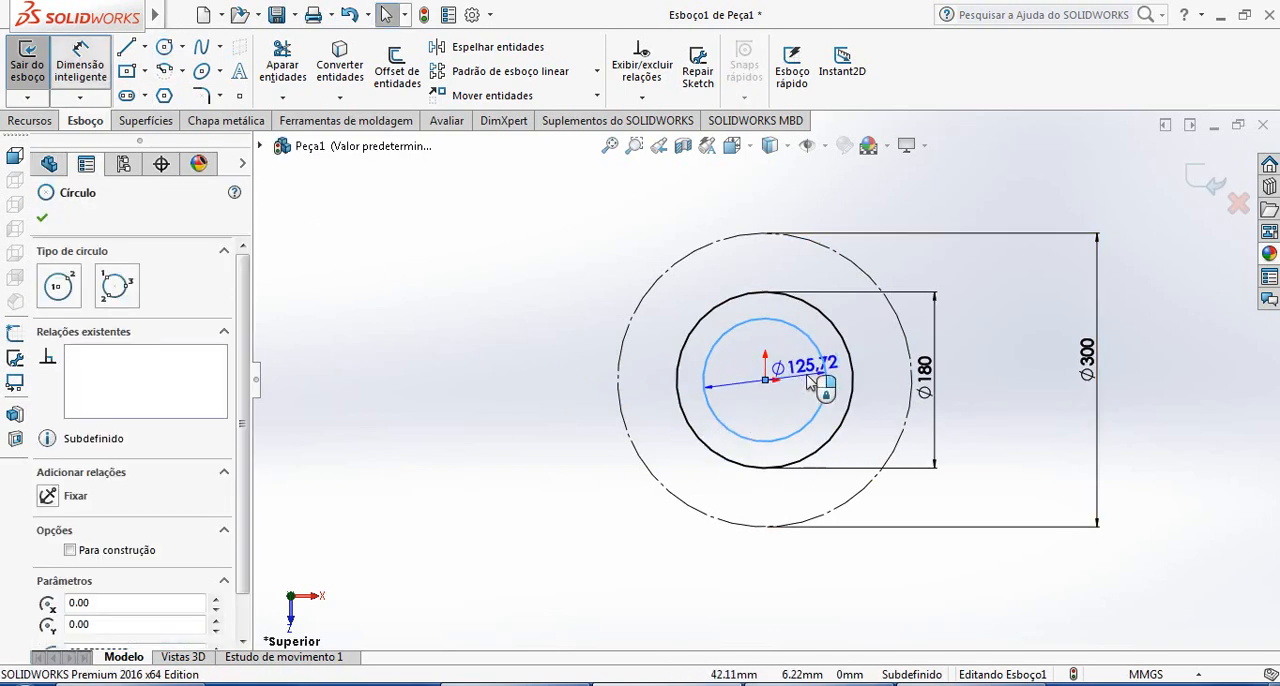
{"action": "left_click", "coordinate": [1176, 432]}
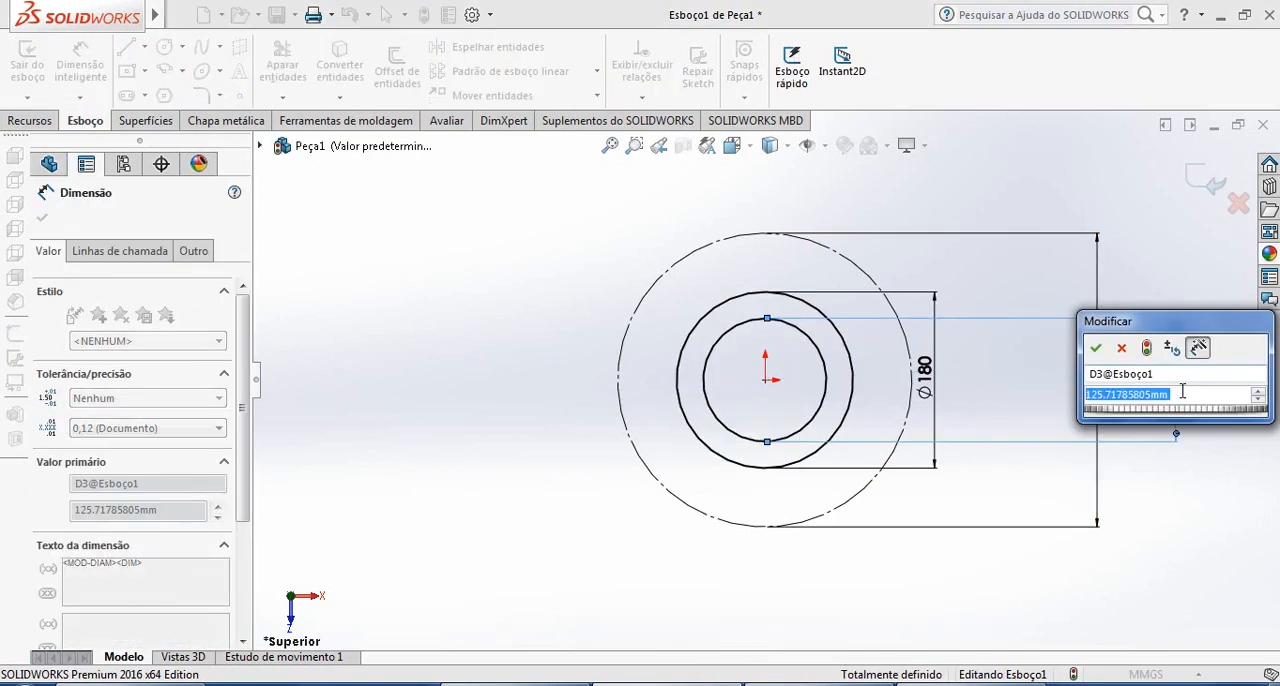
{"action": "type", "text": "65*"}
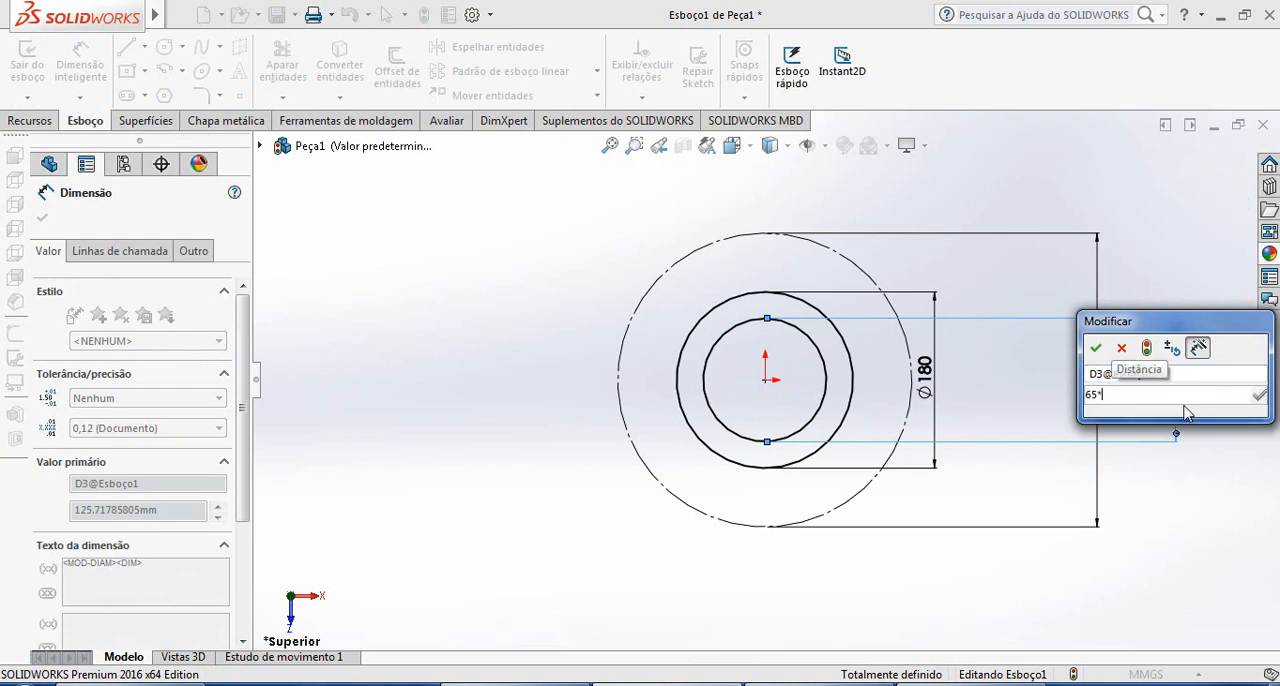
{"action": "type", "text": "2"}
{"action": "key", "text": "Return"}
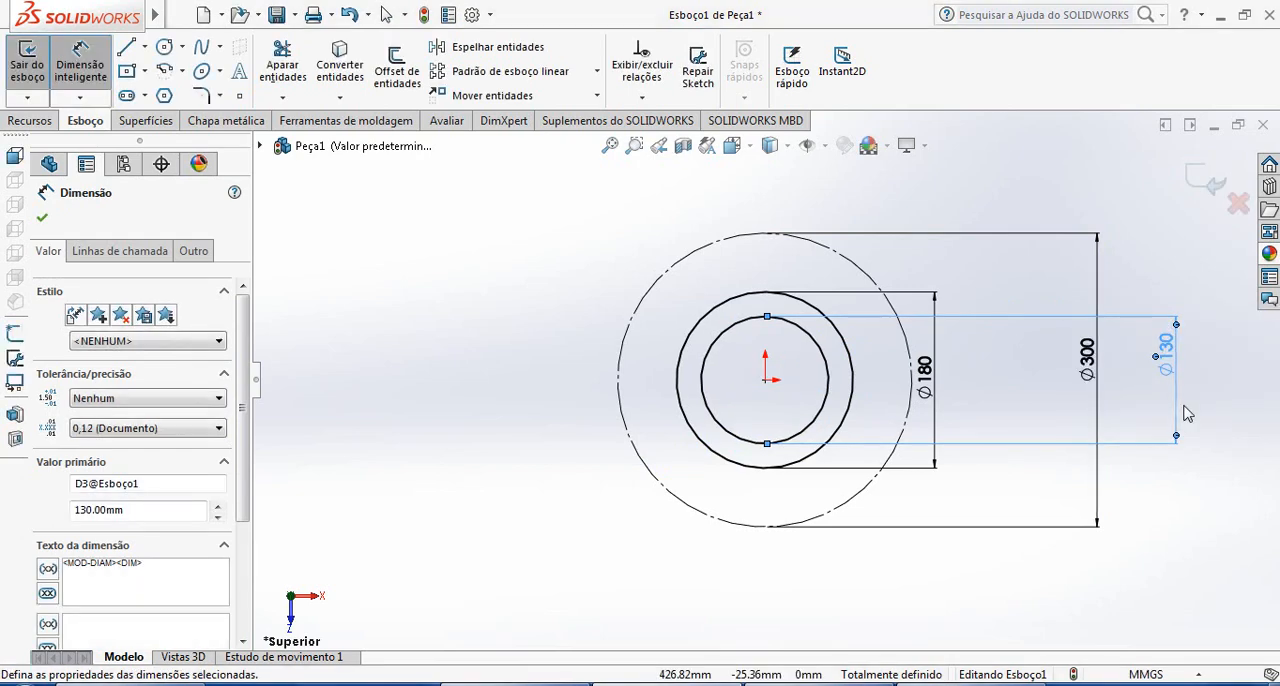
Check the reference drawing and sketch a vertical centerline about 350 mm long through the origin, extending past the 300 mm circle in SOLIDWORKS
{"action": "left_click", "coordinate": [1175, 512]}
{"action": "key", "text": "Escape"}
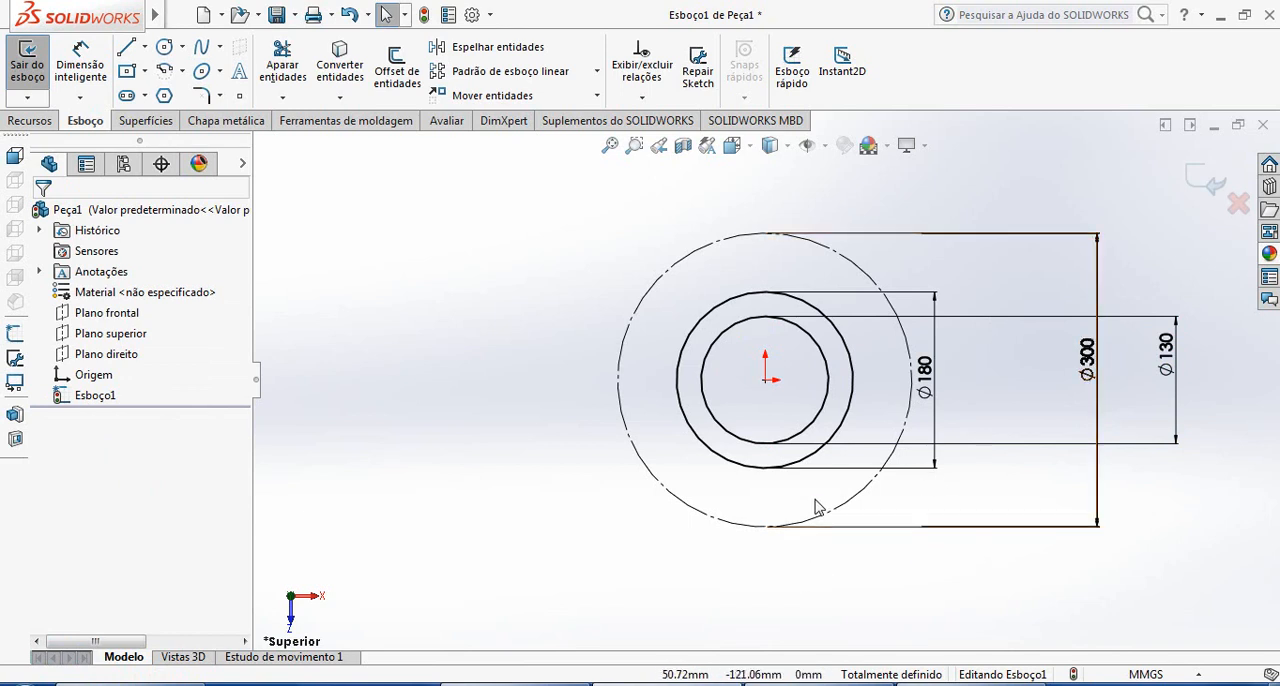
{"action": "scroll", "coordinate": [822, 520], "scroll_direction": "down", "scroll_amount": 1}
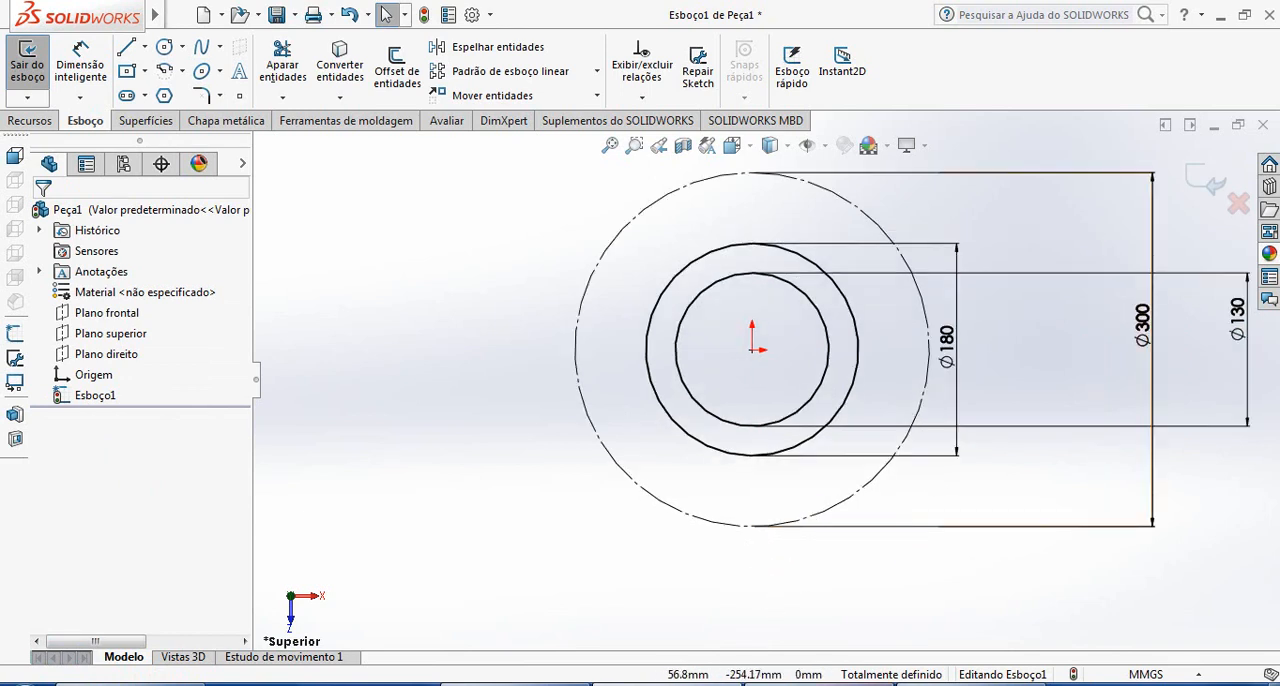
{"action": "left_click", "coordinate": [970, 684]}
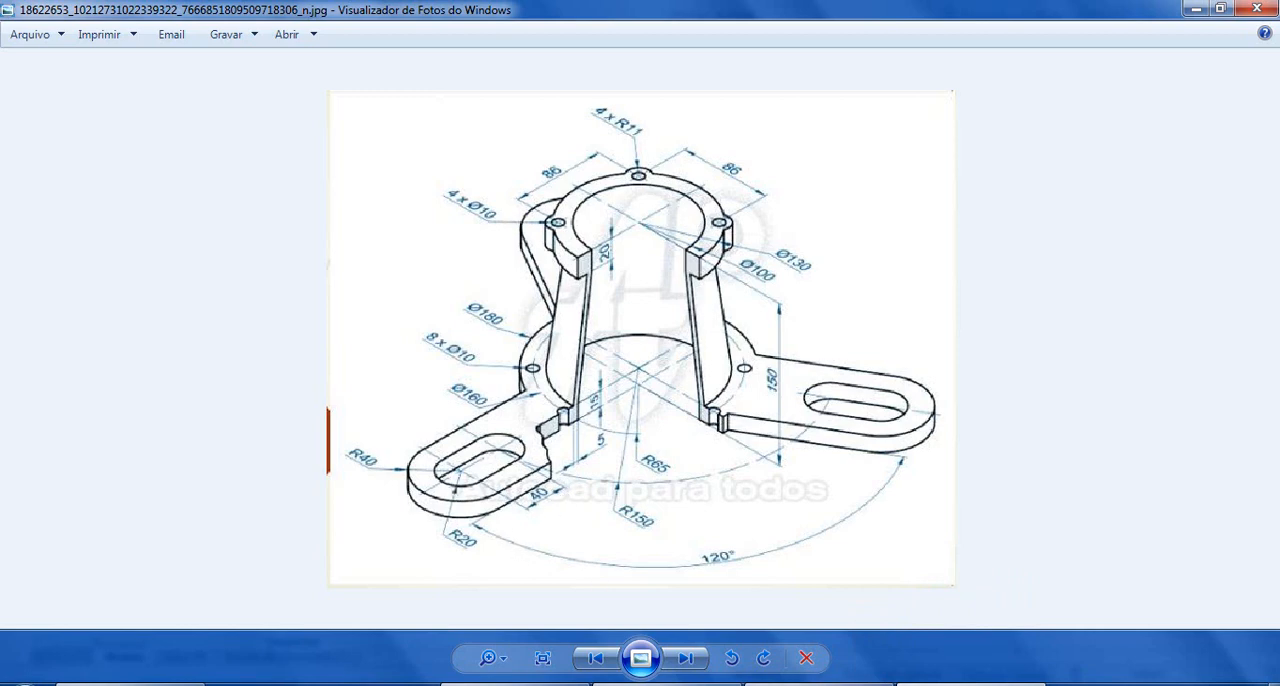
{"action": "mouse_move", "coordinate": [666, 683]}
{"action": "left_click", "coordinate": [687, 682]}
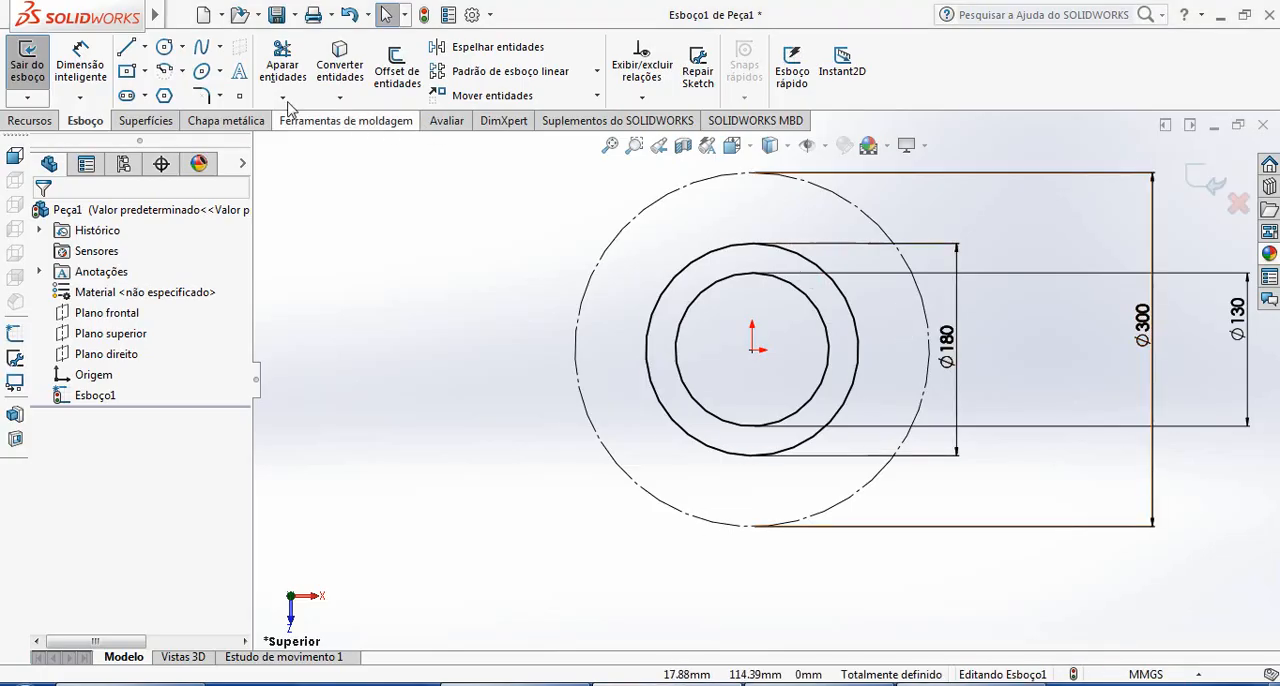
{"action": "left_click", "coordinate": [144, 47]}
{"action": "left_click", "coordinate": [186, 95]}
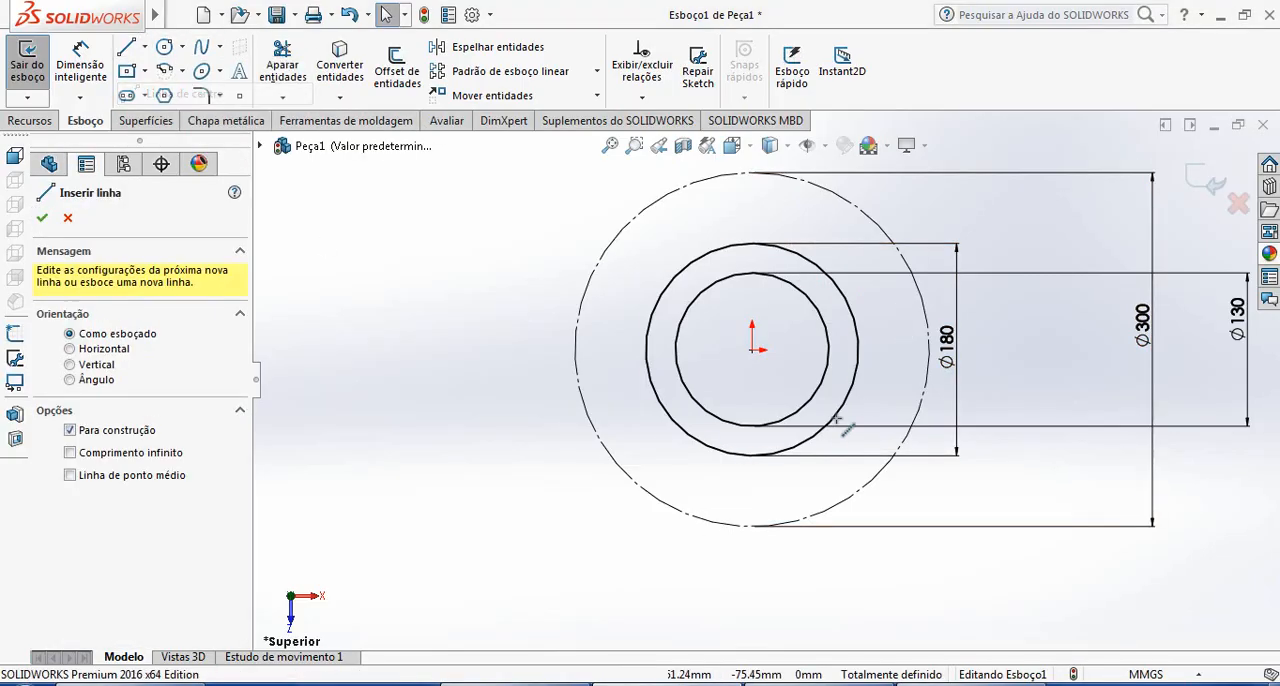
{"action": "left_click", "coordinate": [752, 566]}
{"action": "scroll", "coordinate": [755, 290], "scroll_direction": "up", "scroll_amount": 2}
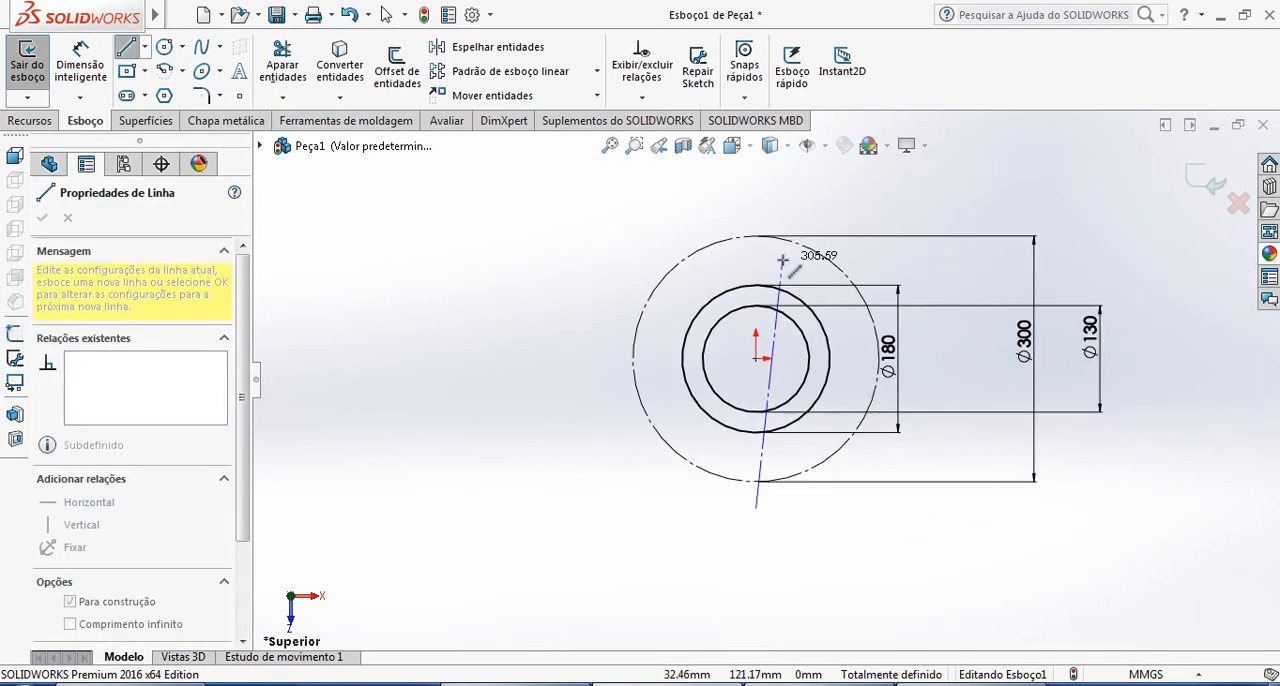
{"action": "left_click", "coordinate": [758, 215]}
{"action": "key", "text": "Escape"}
{"action": "scroll", "coordinate": [854, 389], "scroll_direction": "down", "scroll_amount": 1}
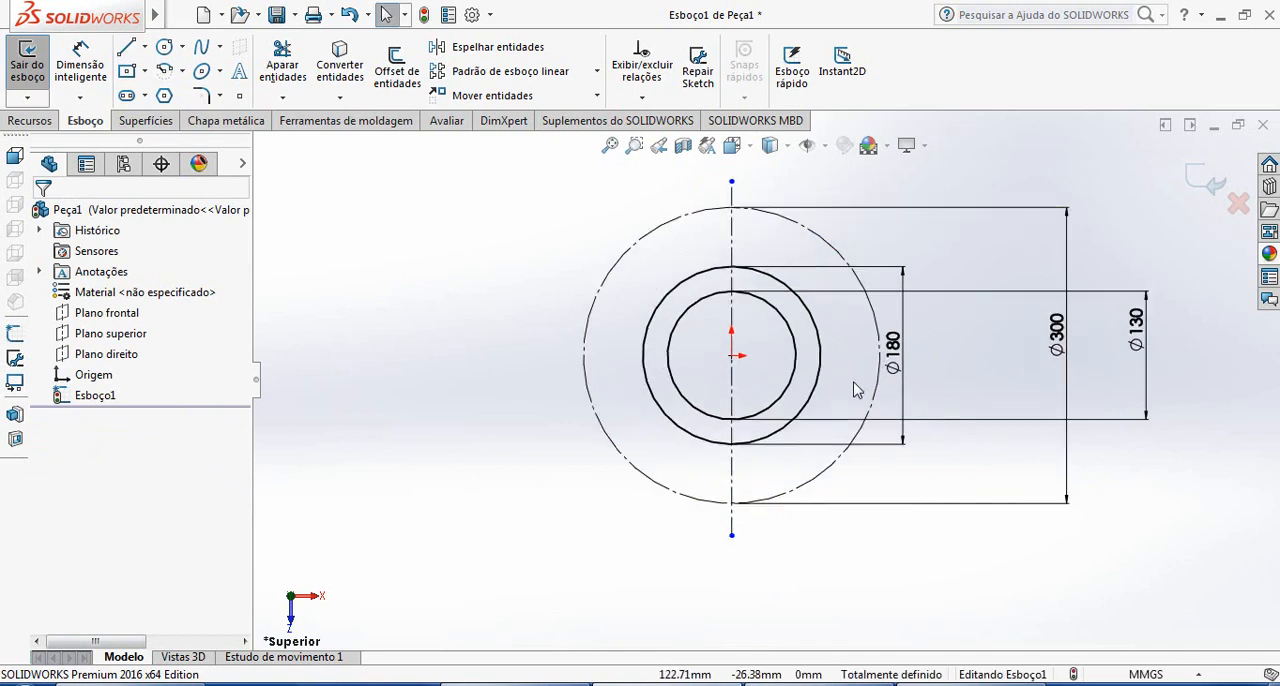
Sketch a horizontal centerline about 394 mm long through the origin, extending past both sides of the 300 mm circle
{"action": "left_click", "coordinate": [144, 47]}
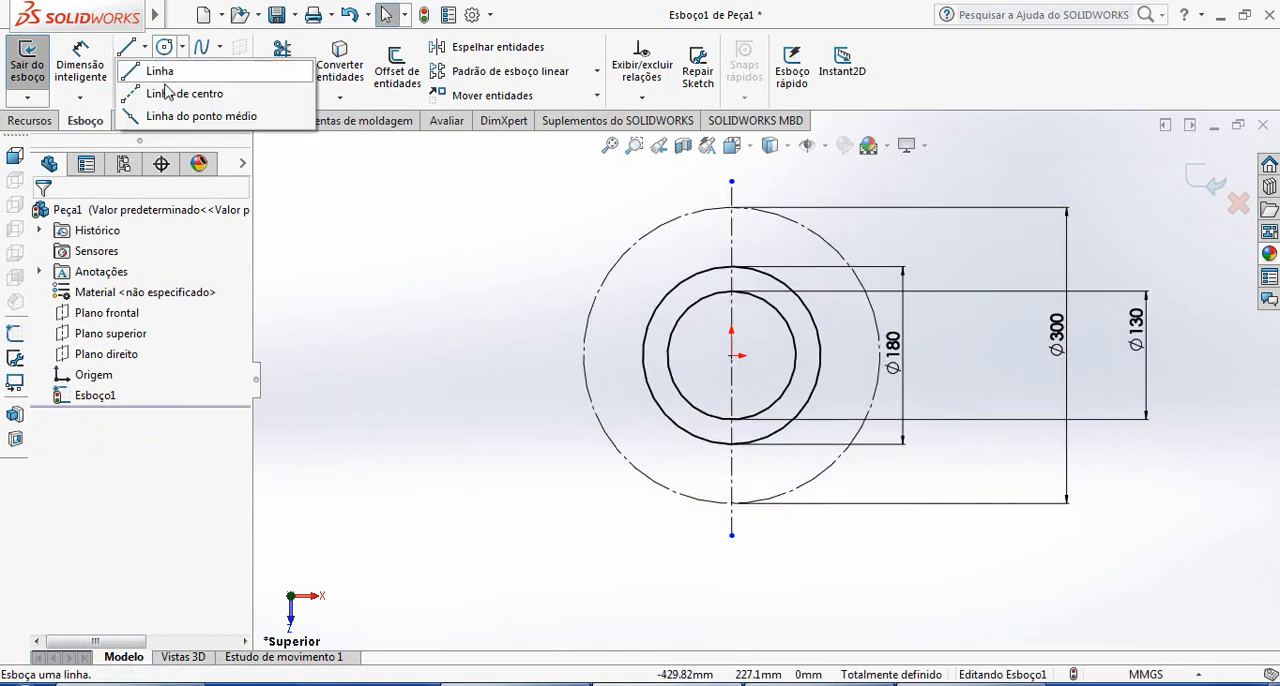
{"action": "left_click", "coordinate": [165, 89]}
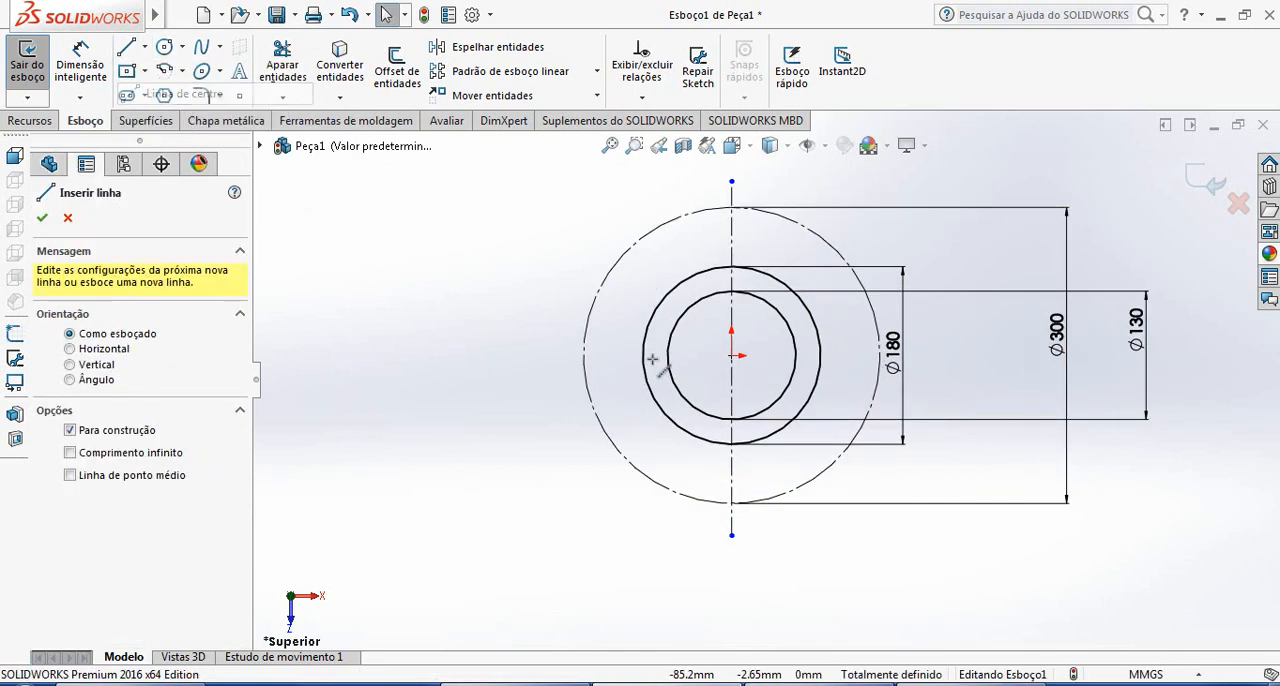
{"action": "left_click", "coordinate": [547, 355]}
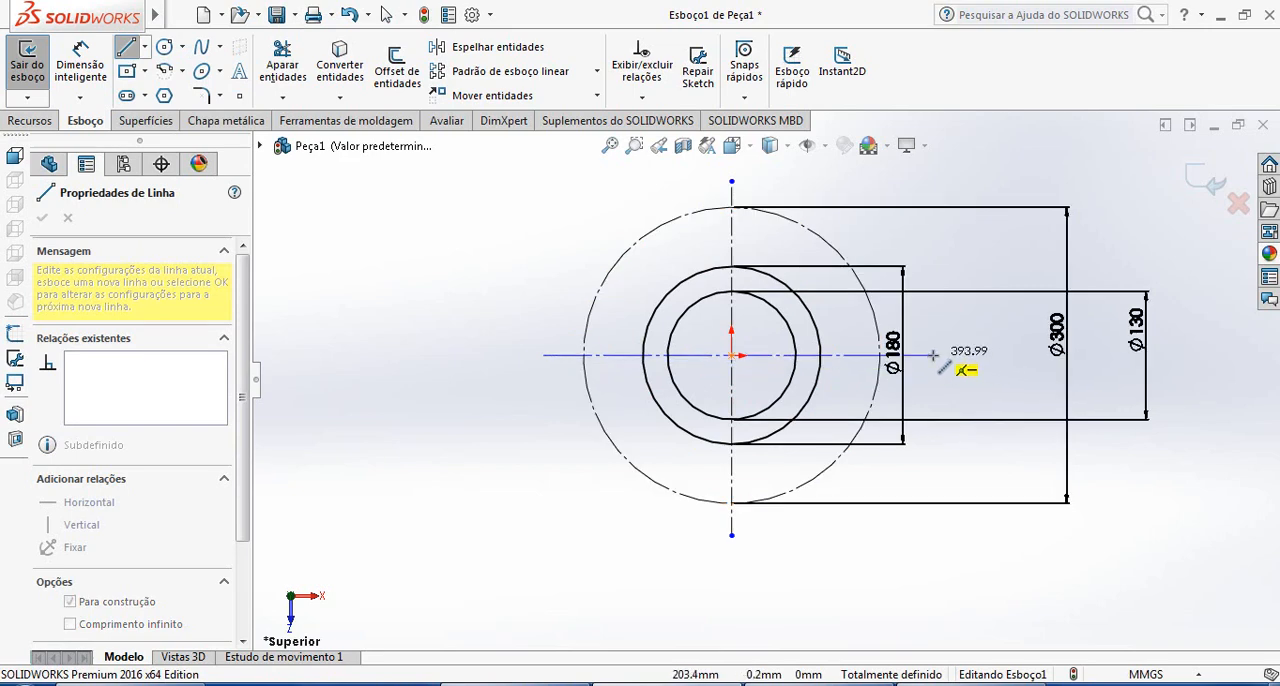
{"action": "left_click", "coordinate": [933, 355]}
{"action": "key", "text": "Escape"}
{"action": "scroll", "coordinate": [834, 300], "scroll_direction": "down", "scroll_amount": 1}
{"action": "scroll", "coordinate": [836, 292], "scroll_direction": "up", "scroll_amount": 2}
{"action": "scroll", "coordinate": [826, 282], "scroll_direction": "down", "scroll_amount": 2}
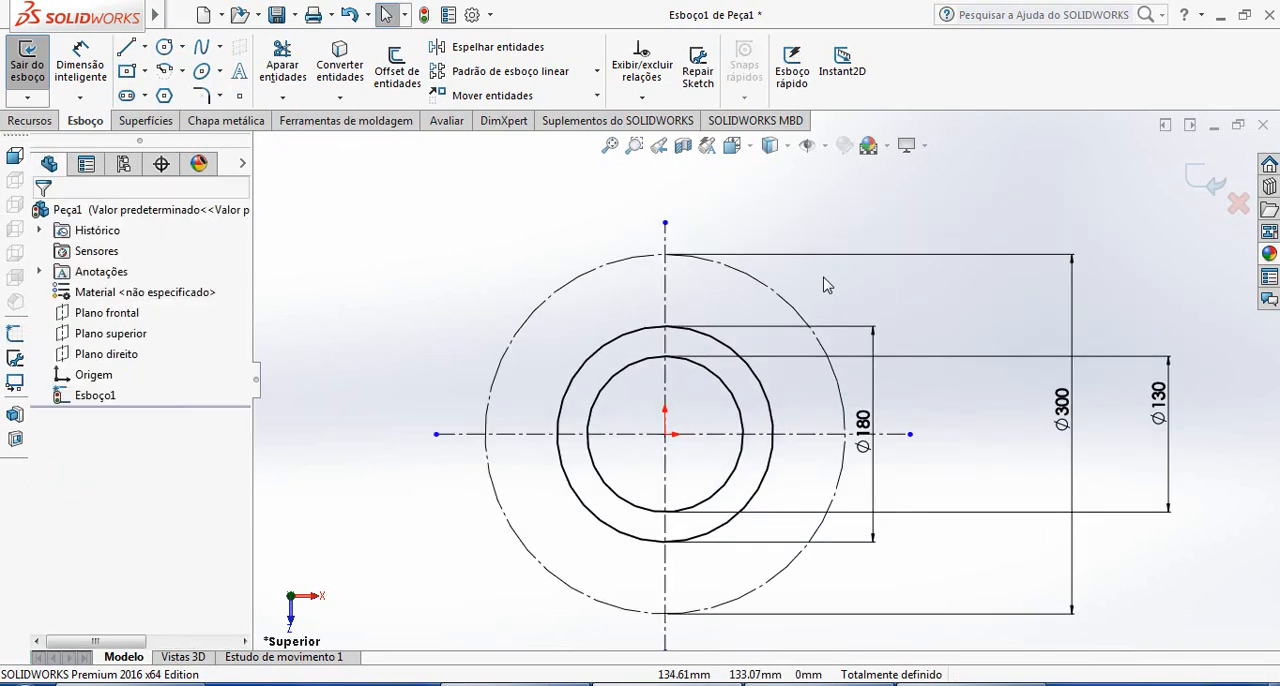
Sketch a circle about 19 mm in diameter centered where the vertical centerline meets the upper part of the 300 mm construction circle
{"action": "left_click", "coordinate": [165, 47]}
{"action": "scroll", "coordinate": [670, 268], "scroll_direction": "down", "scroll_amount": 1}
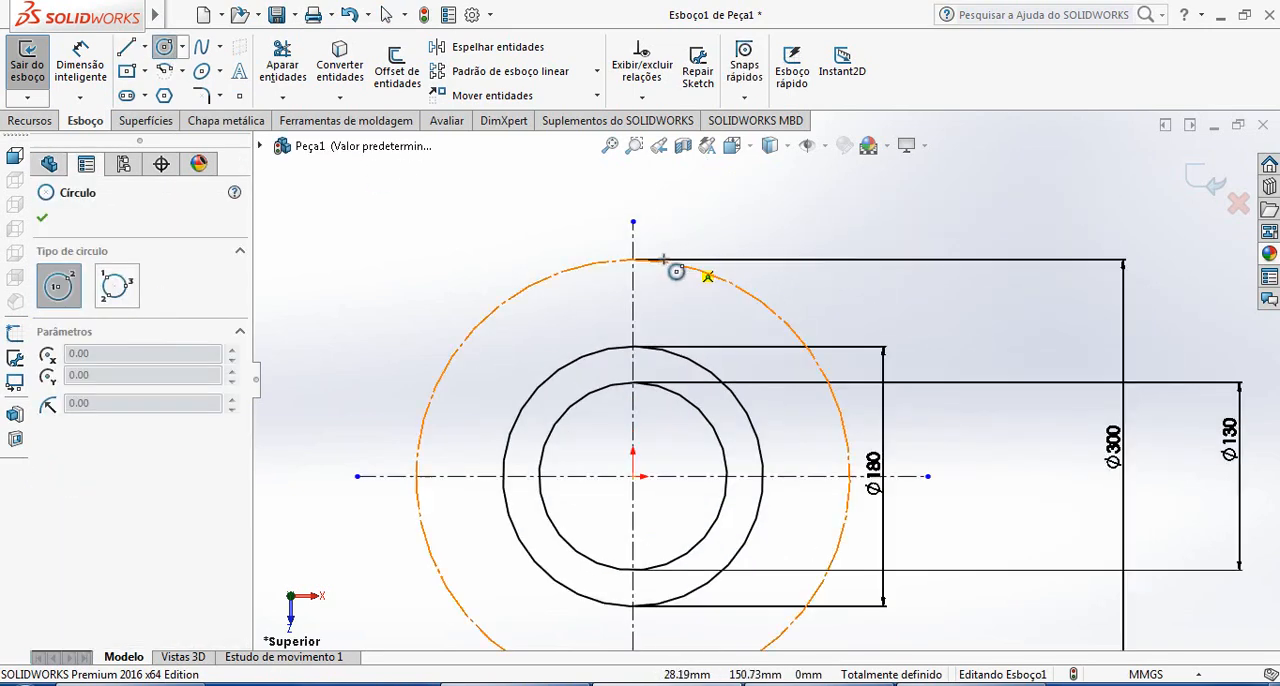
{"action": "scroll", "coordinate": [644, 275], "scroll_direction": "down", "scroll_amount": 1}
{"action": "scroll", "coordinate": [636, 264], "scroll_direction": "down", "scroll_amount": 2}
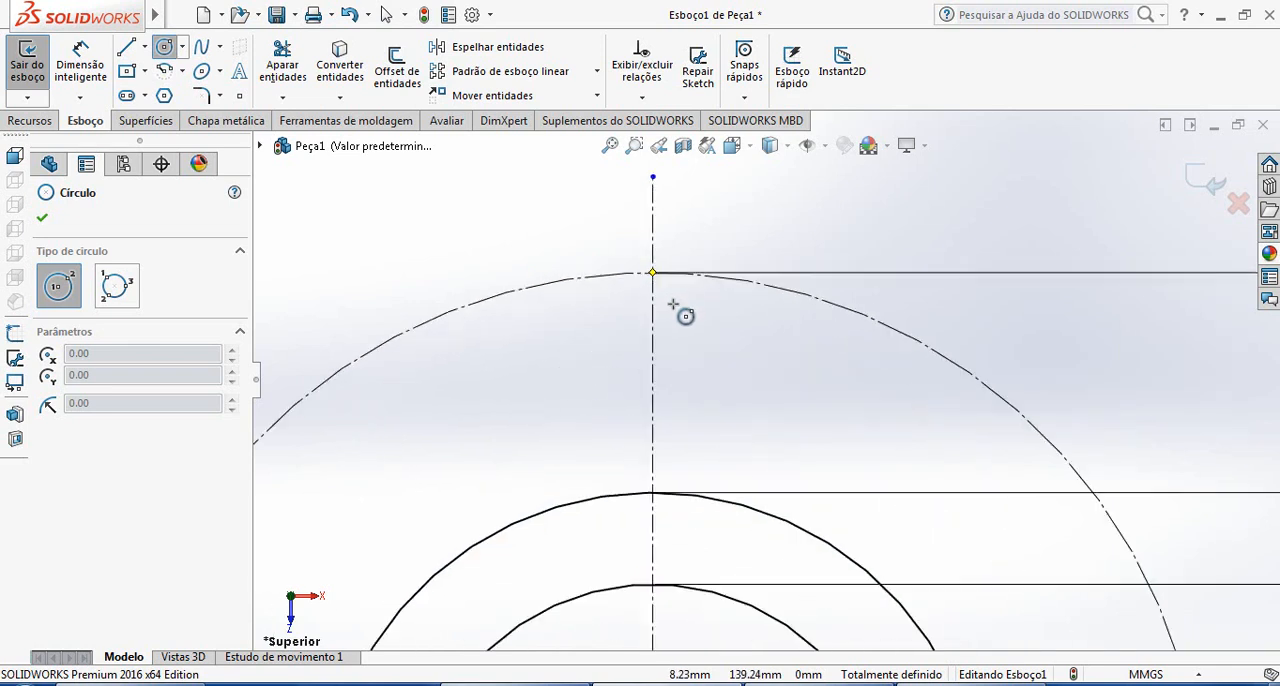
{"action": "left_click", "coordinate": [640, 265]}
{"action": "left_click", "coordinate": [672, 300]}
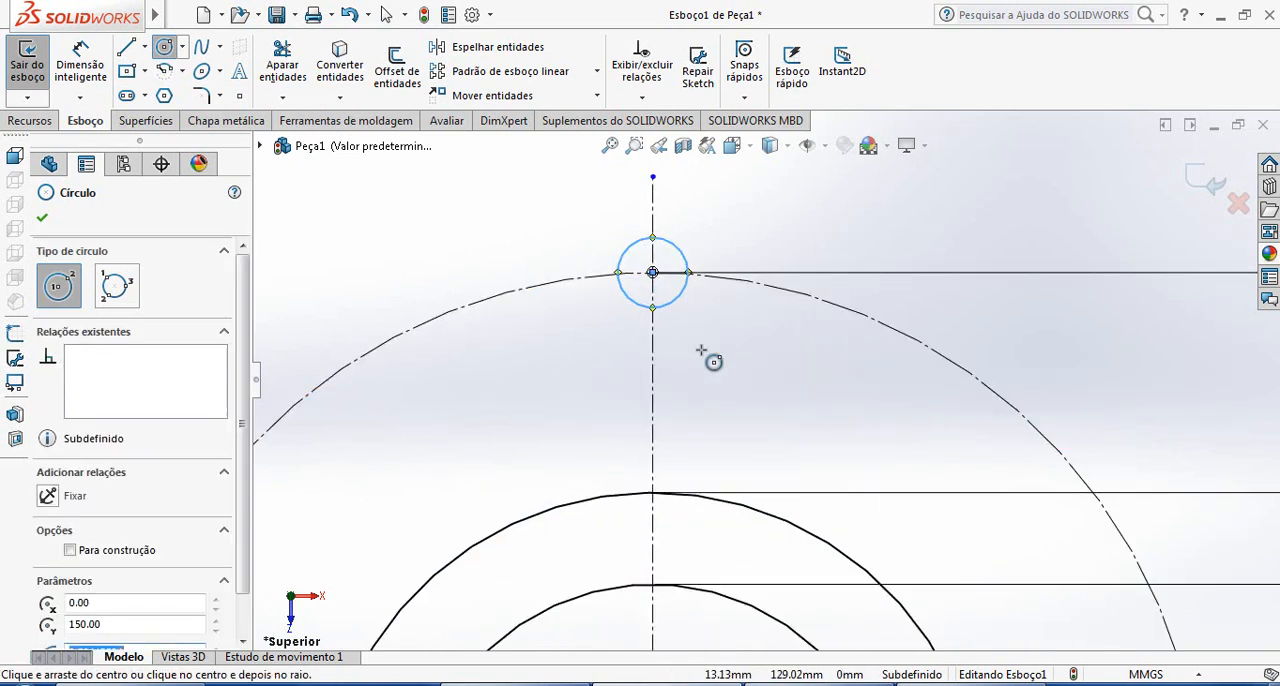
{"action": "key", "text": "Escape"}
Check the slot size in the reference drawing and dimension the small circle on the construction circle as 40 mm in diameter in SOLIDWORKS
{"action": "key", "text": "alt+Tab"}
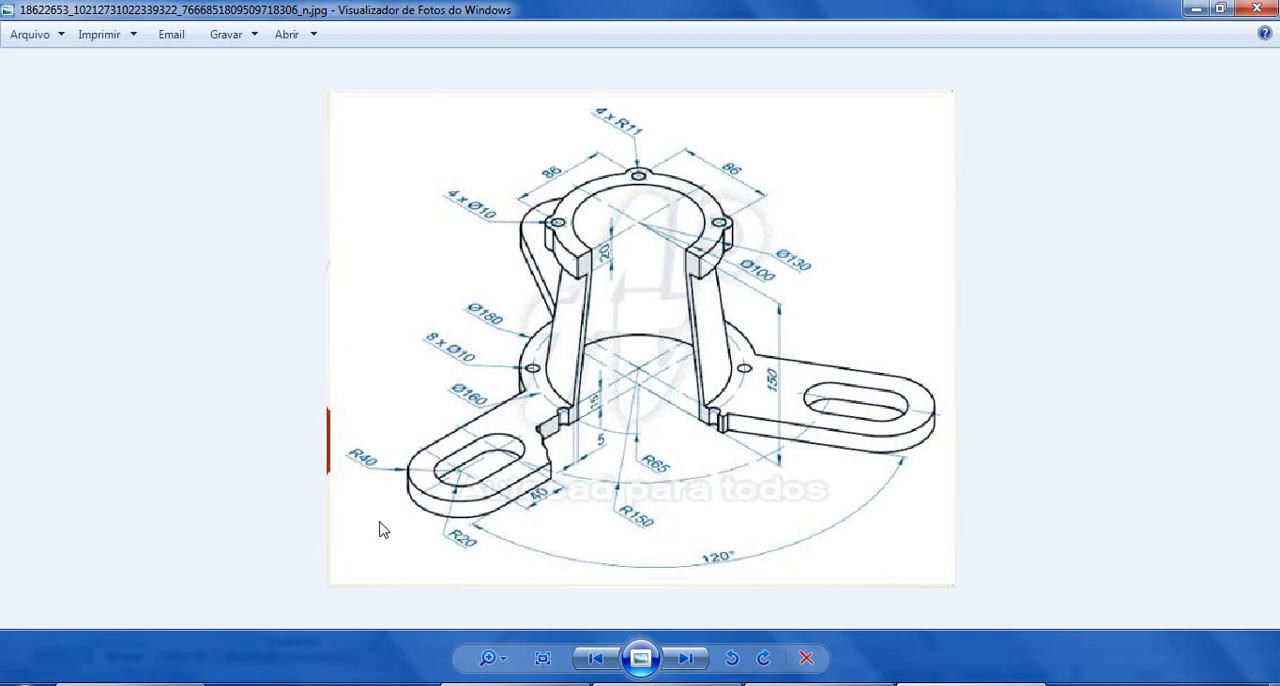
{"action": "key", "text": "alt+Tab"}
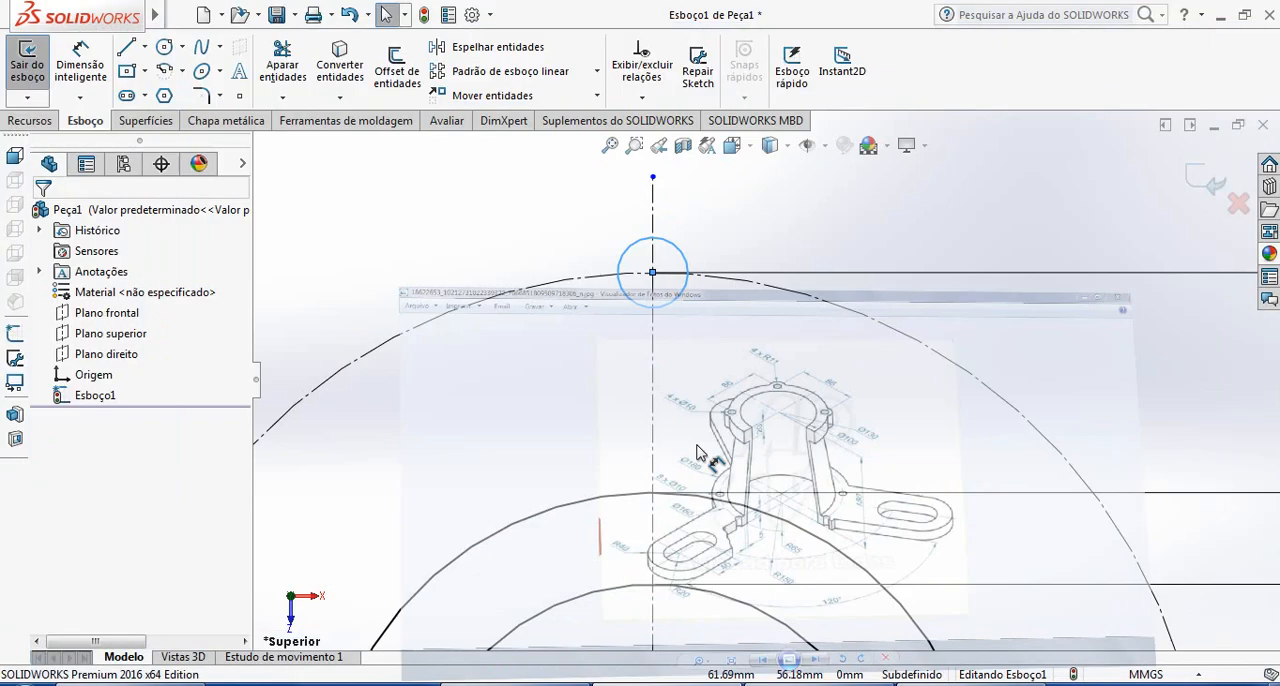
{"action": "left_click", "coordinate": [669, 253]}
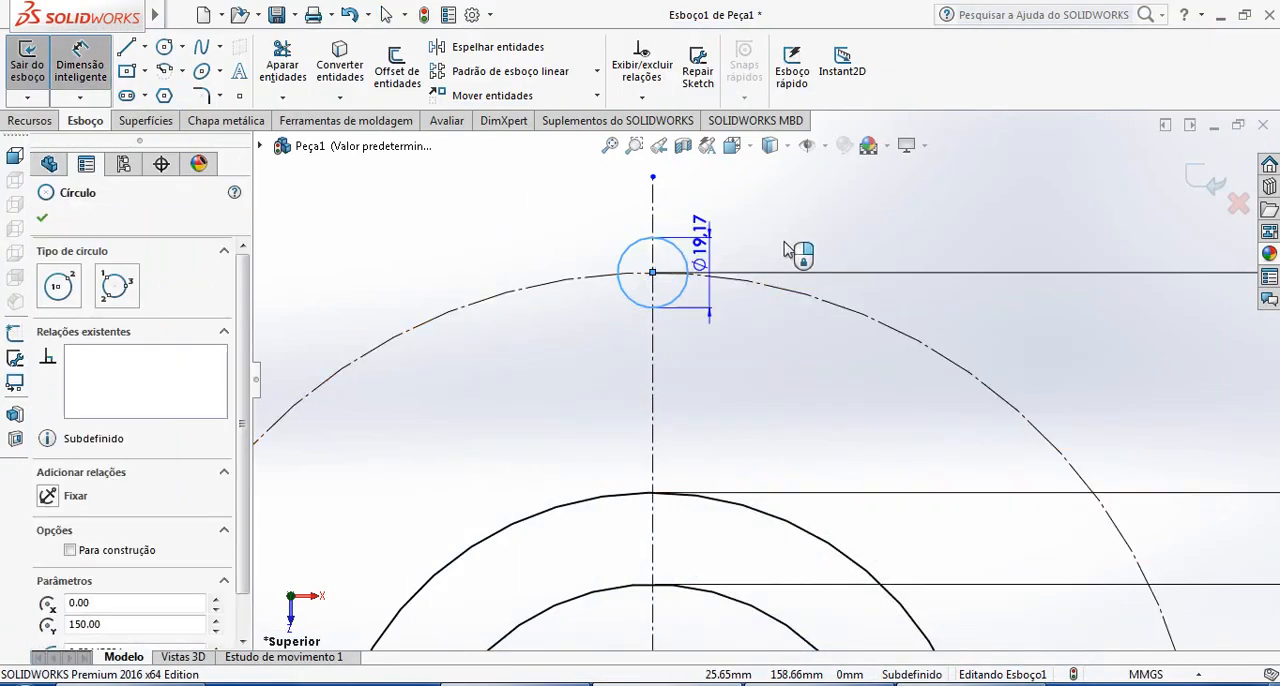
{"action": "left_click", "coordinate": [720, 215]}
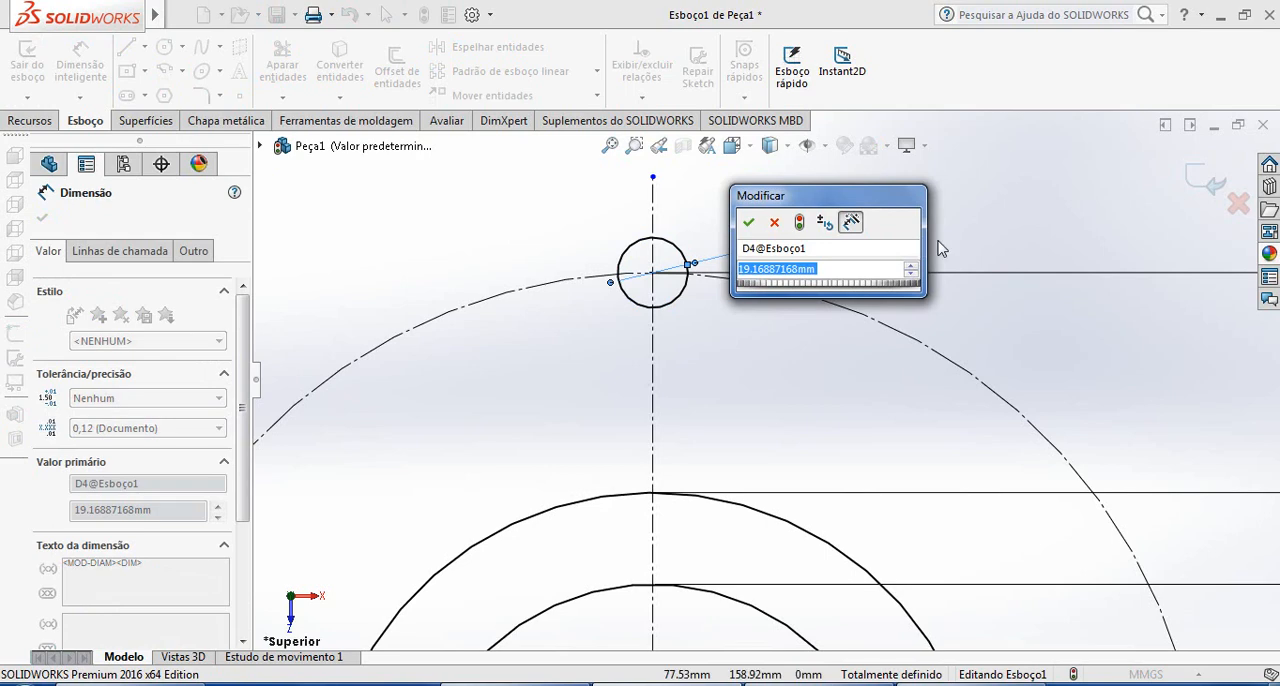
{"action": "type", "text": "40"}
{"action": "key", "text": "Return"}
{"action": "scroll", "coordinate": [930, 300], "scroll_direction": "up", "scroll_amount": 4}
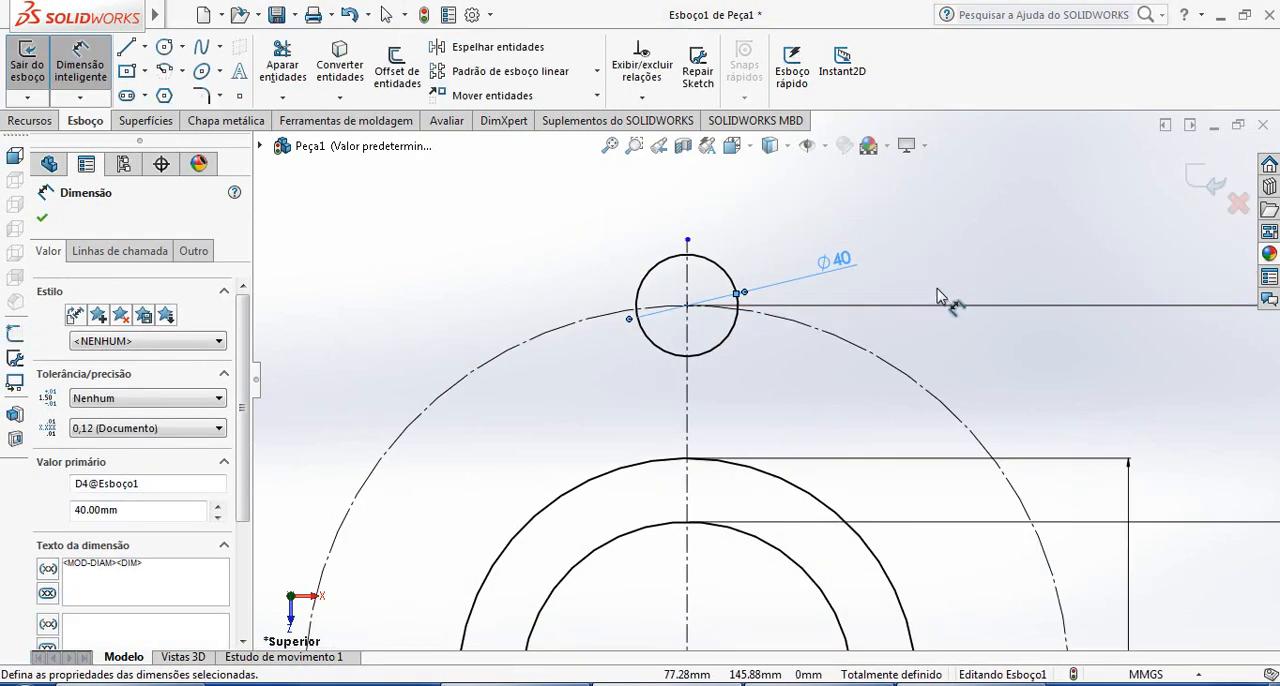
{"action": "scroll", "coordinate": [900, 305], "scroll_direction": "down", "scroll_amount": 2}
{"action": "key", "text": "Escape"}
{"action": "key", "text": "Escape"}
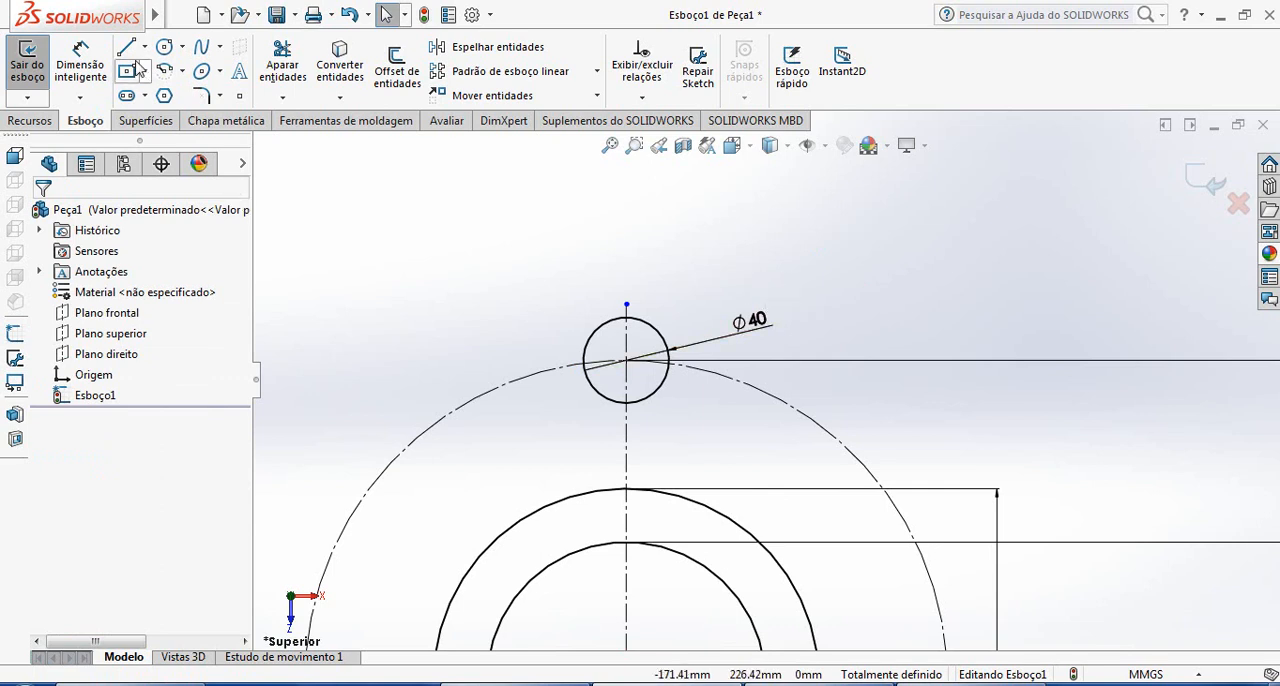
Sketch a second circle about 46 mm in diameter directly above the 40 mm circle, vertically aligned with its center
{"action": "left_click", "coordinate": [182, 46]}
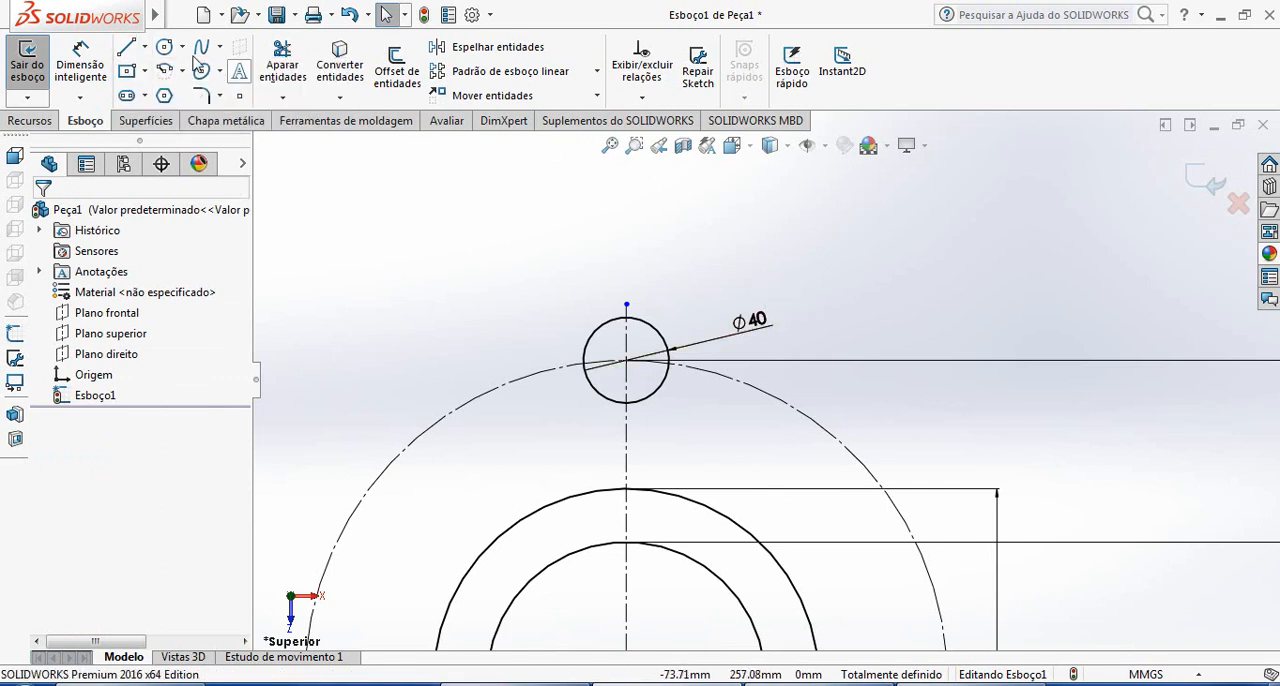
{"action": "left_click", "coordinate": [175, 52]}
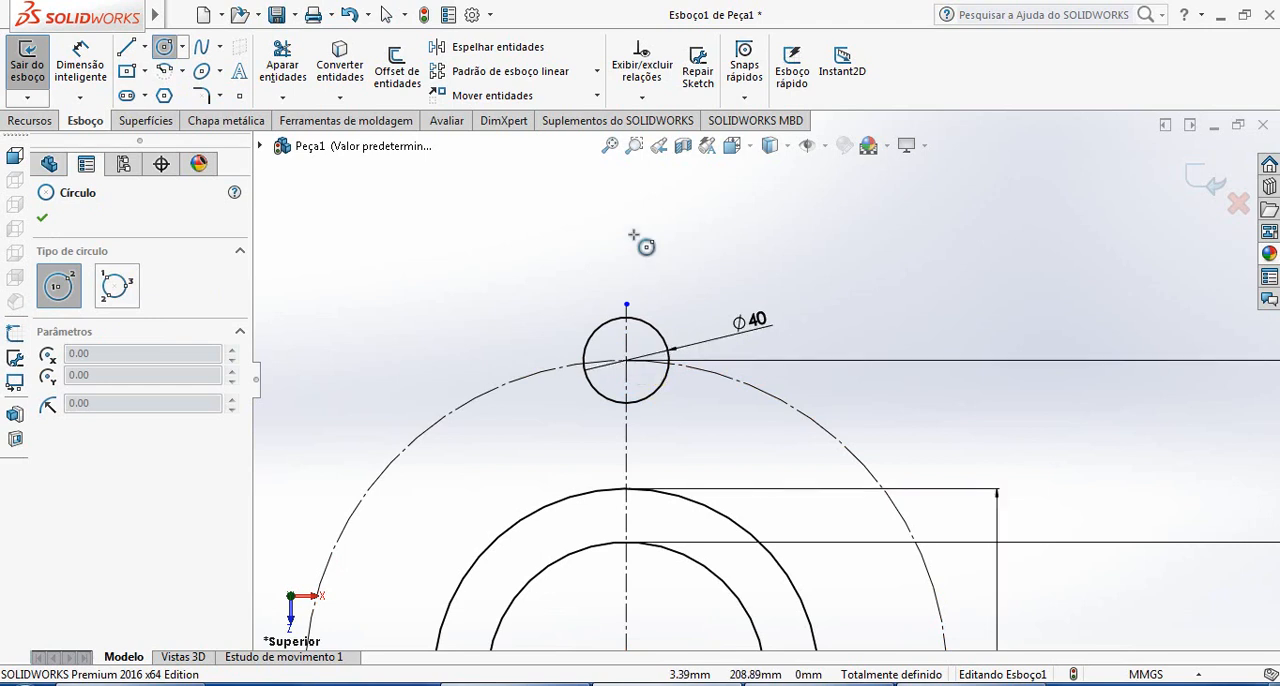
{"action": "left_click", "coordinate": [626, 236]}
{"action": "left_click", "coordinate": [661, 271]}
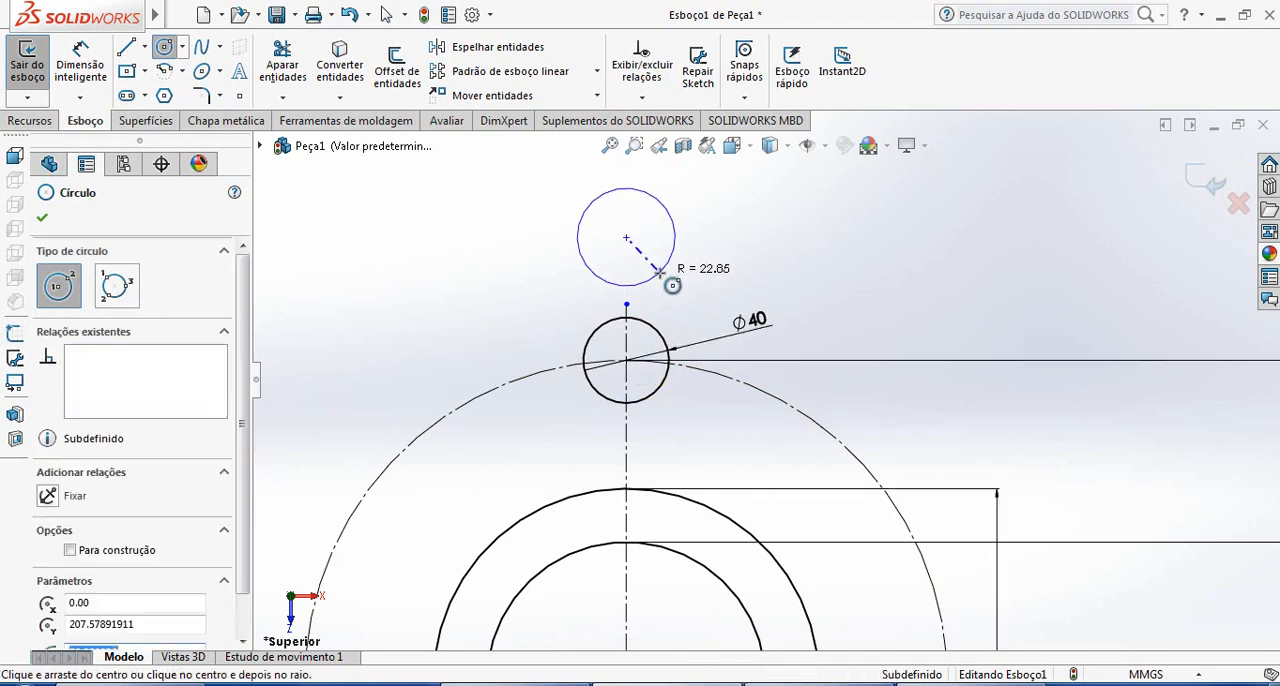
{"action": "key", "text": "Escape"}
Dimension the upper circle's diameter as 40 mm
{"action": "left_click", "coordinate": [83, 86]}
{"action": "left_click", "coordinate": [674, 240]}
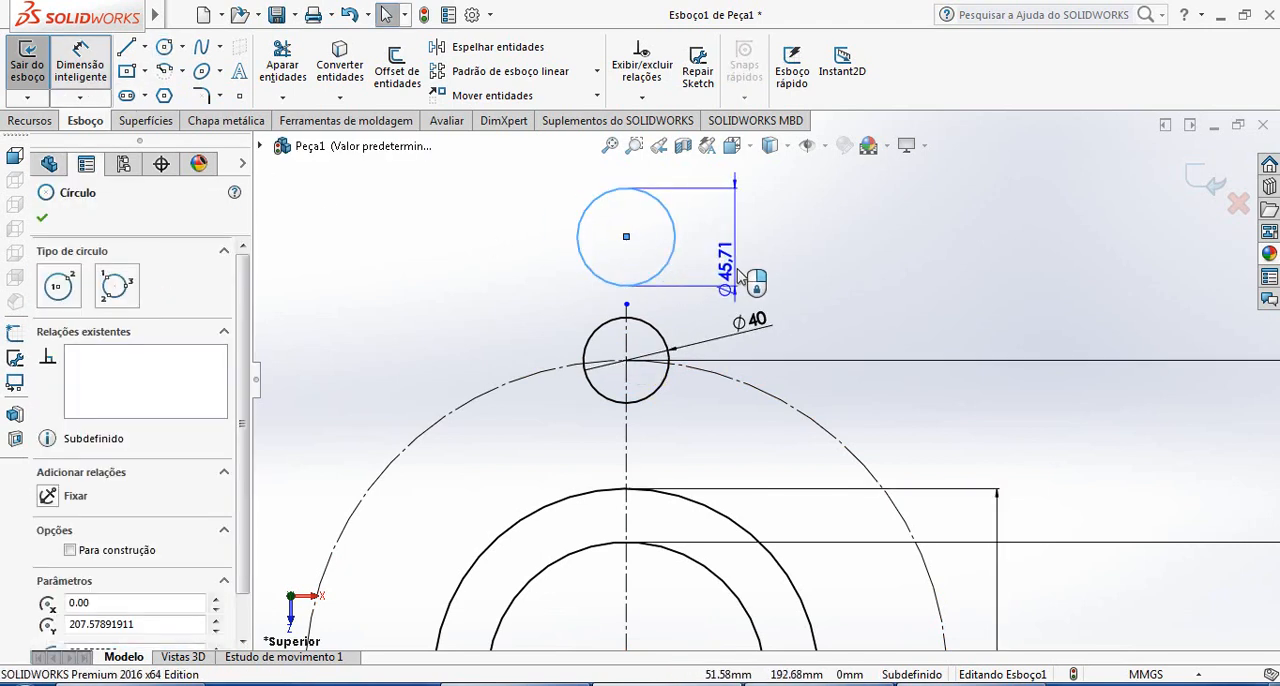
{"action": "left_click", "coordinate": [818, 240]}
{"action": "type", "text": "40"}
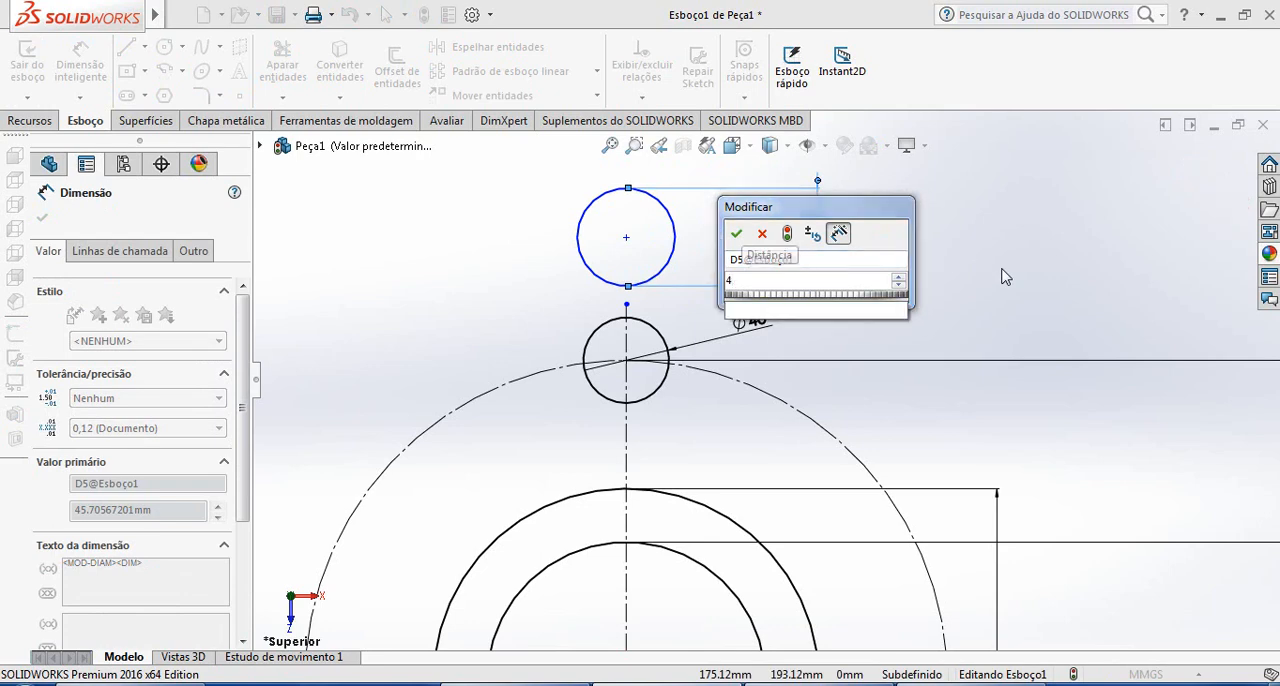
{"action": "key", "text": "Return"}
{"action": "key", "text": "Escape"}
{"action": "key", "text": "Escape"}
Dimension the vertical distance between the centers of the two small circles as 40 mm
{"action": "left_click", "coordinate": [80, 66]}
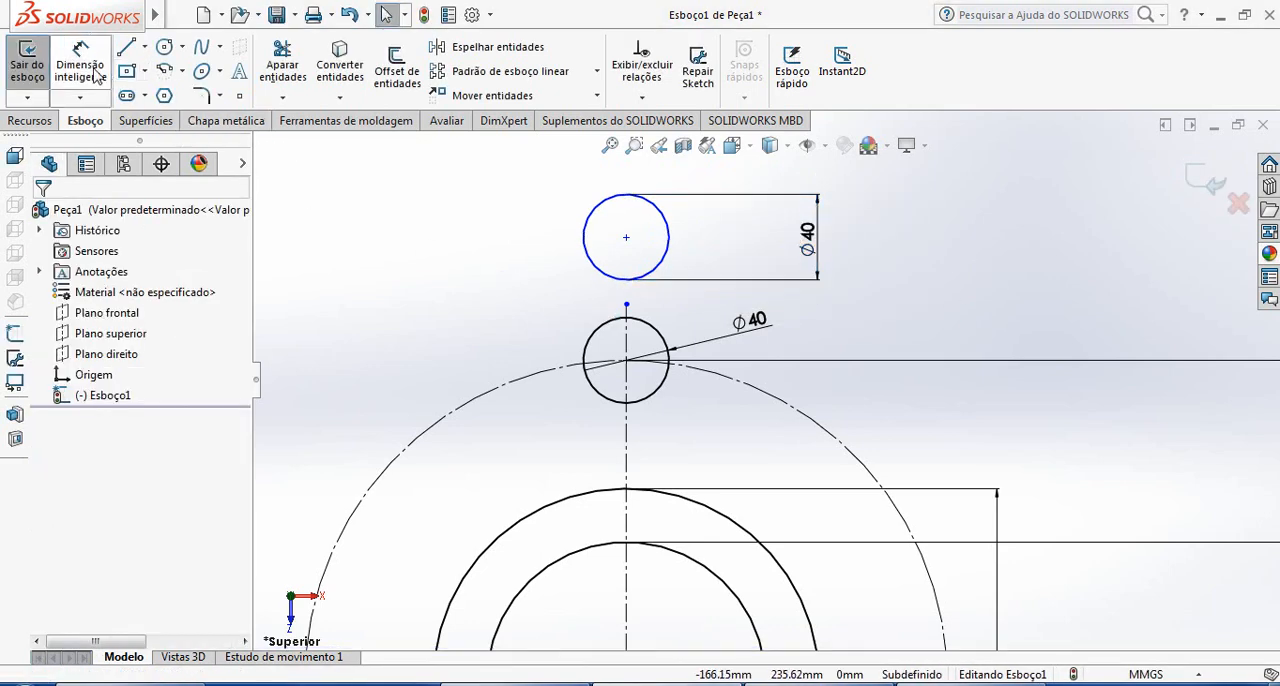
{"action": "left_click", "coordinate": [627, 362]}
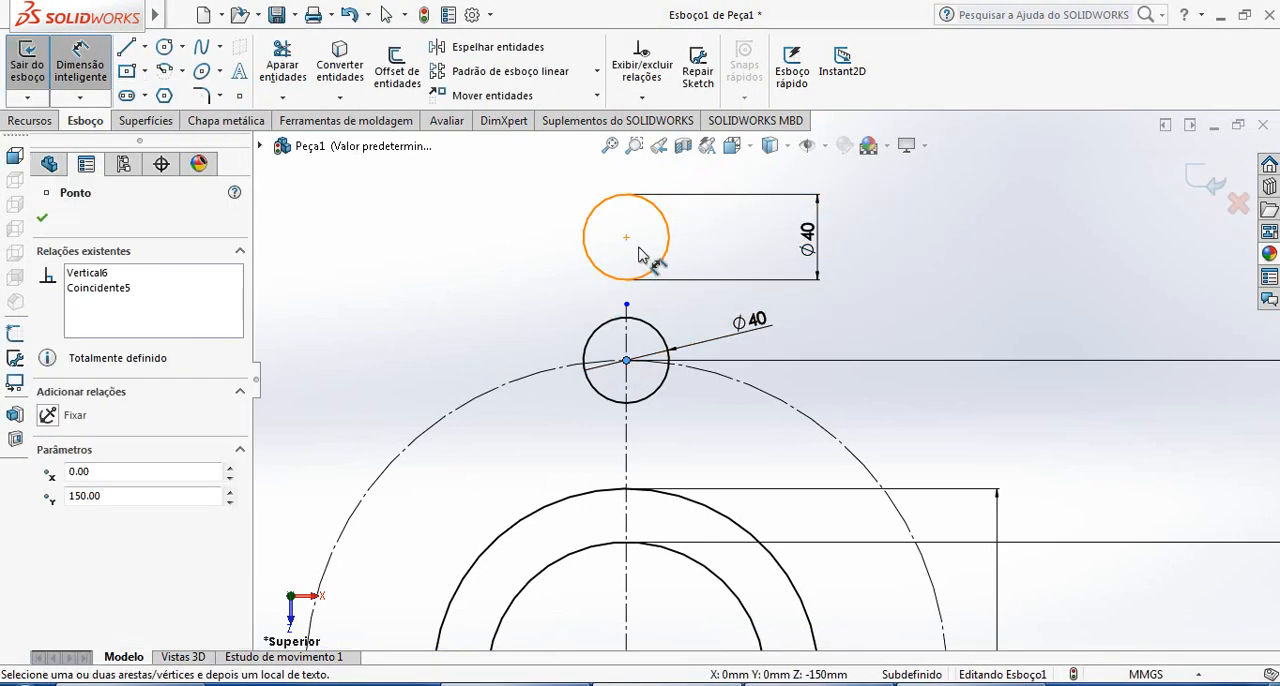
{"action": "left_click", "coordinate": [626, 237]}
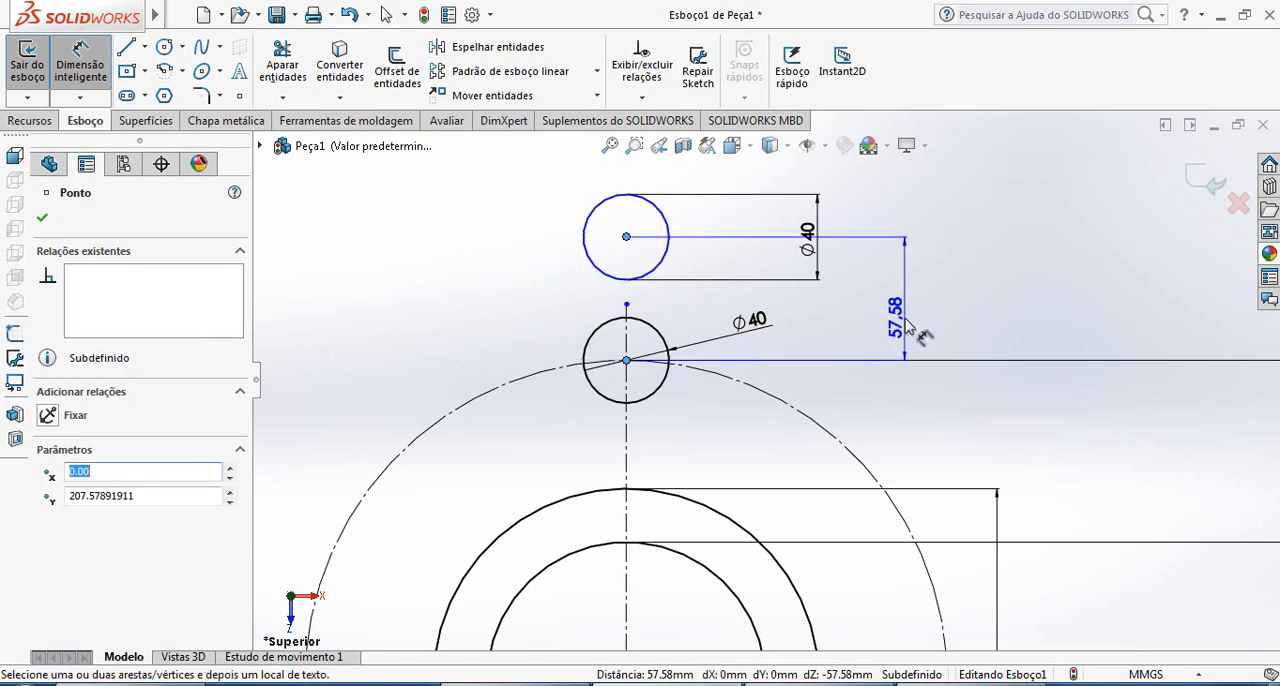
{"action": "left_click", "coordinate": [500, 284]}
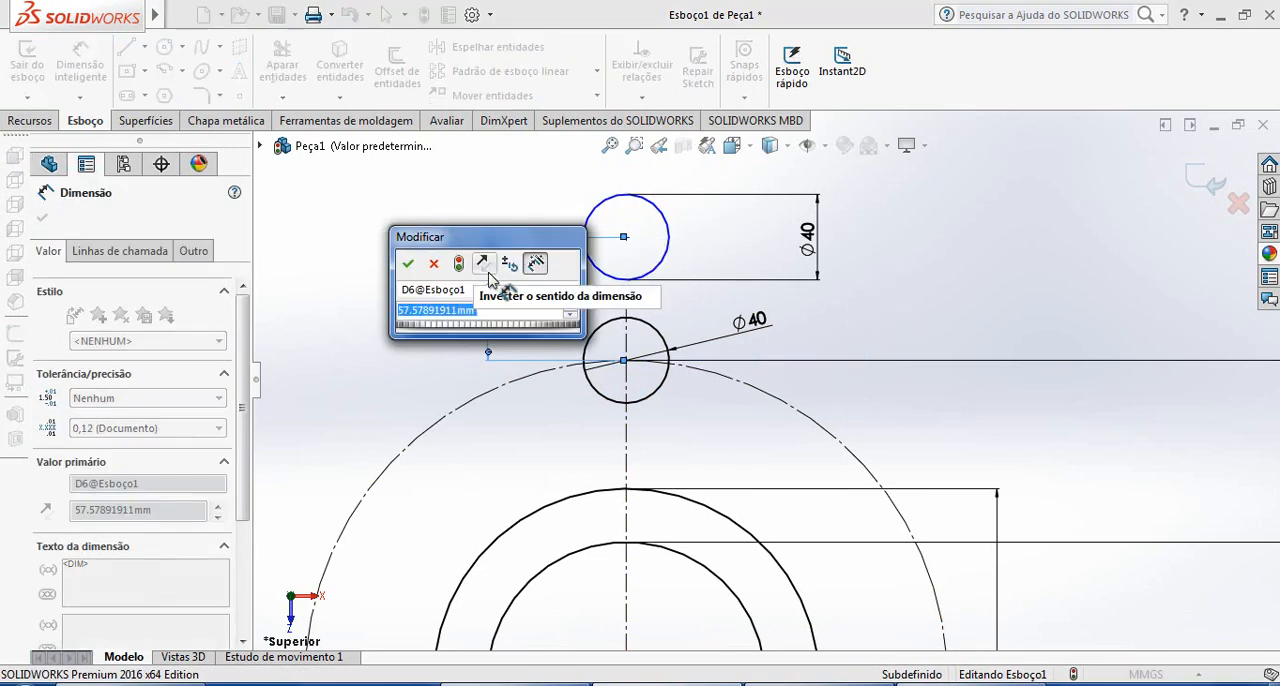
{"action": "type", "text": "40"}
{"action": "key", "text": "Return"}
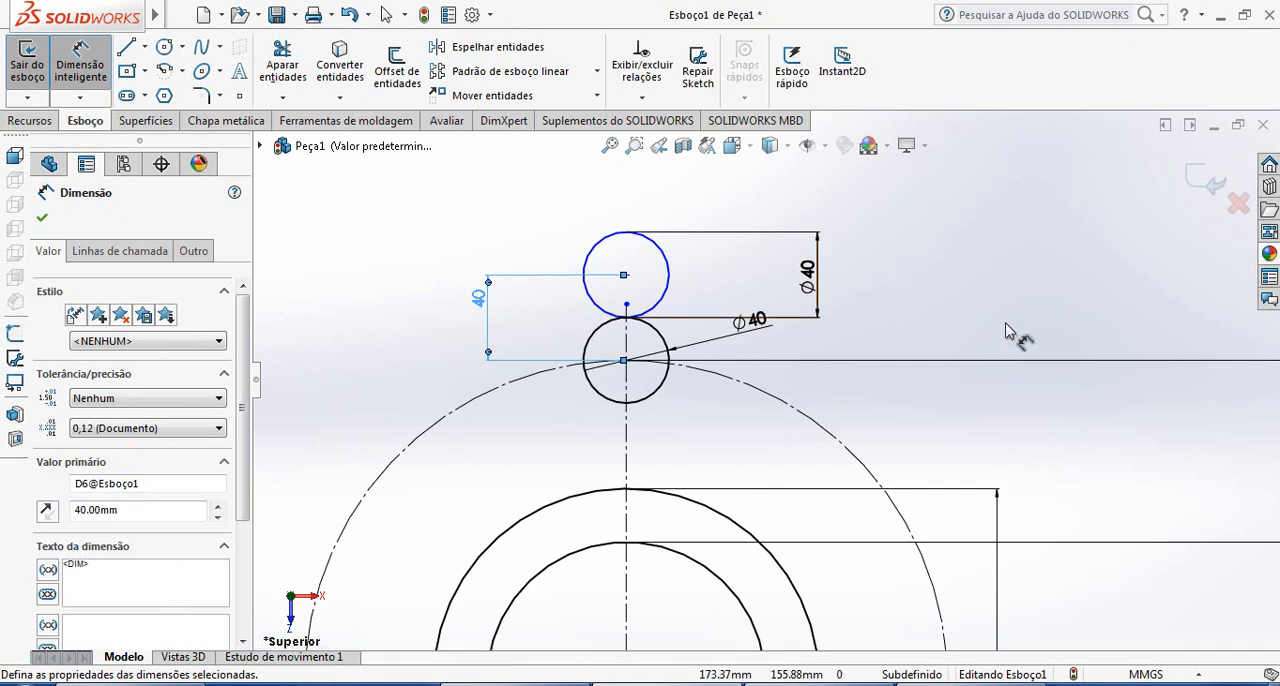
{"action": "left_click", "coordinate": [1003, 308]}
{"action": "key", "text": "Escape"}
Dimension the vertical distance from the upper small circle's center to the origin
{"action": "scroll", "coordinate": [786, 425], "scroll_direction": "up", "scroll_amount": 1}
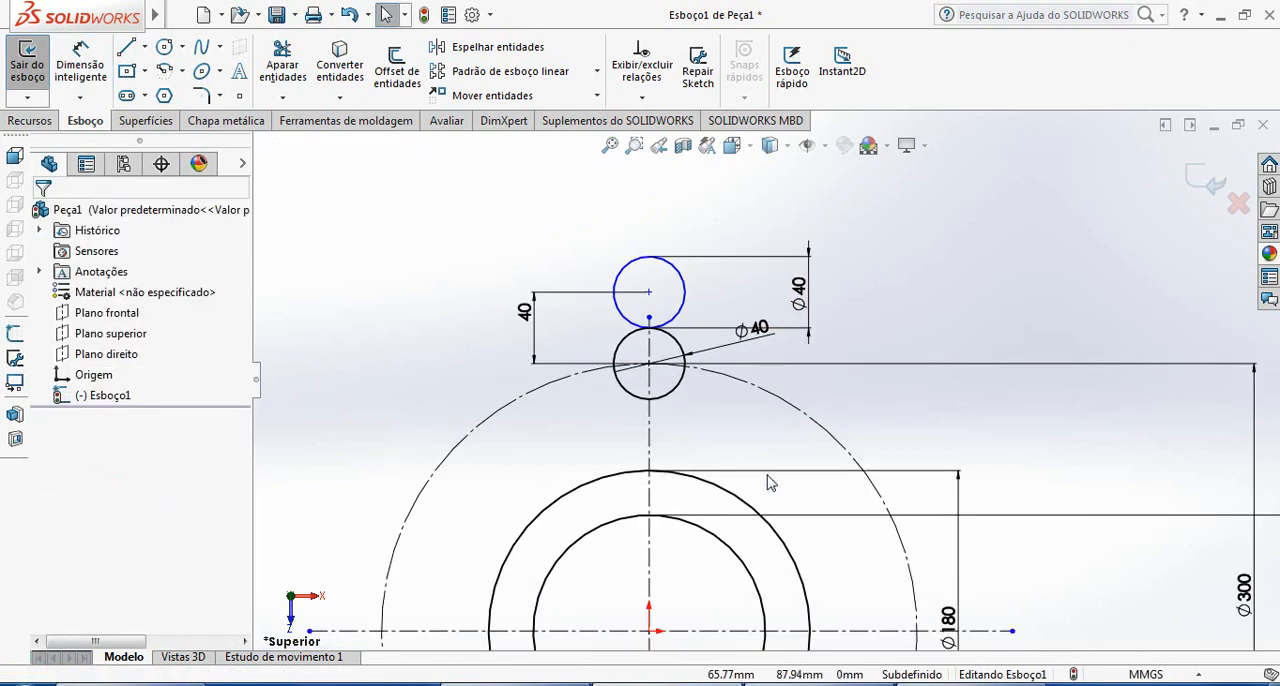
{"action": "scroll", "coordinate": [771, 480], "scroll_direction": "up", "scroll_amount": 1}
{"action": "left_click", "coordinate": [84, 80]}
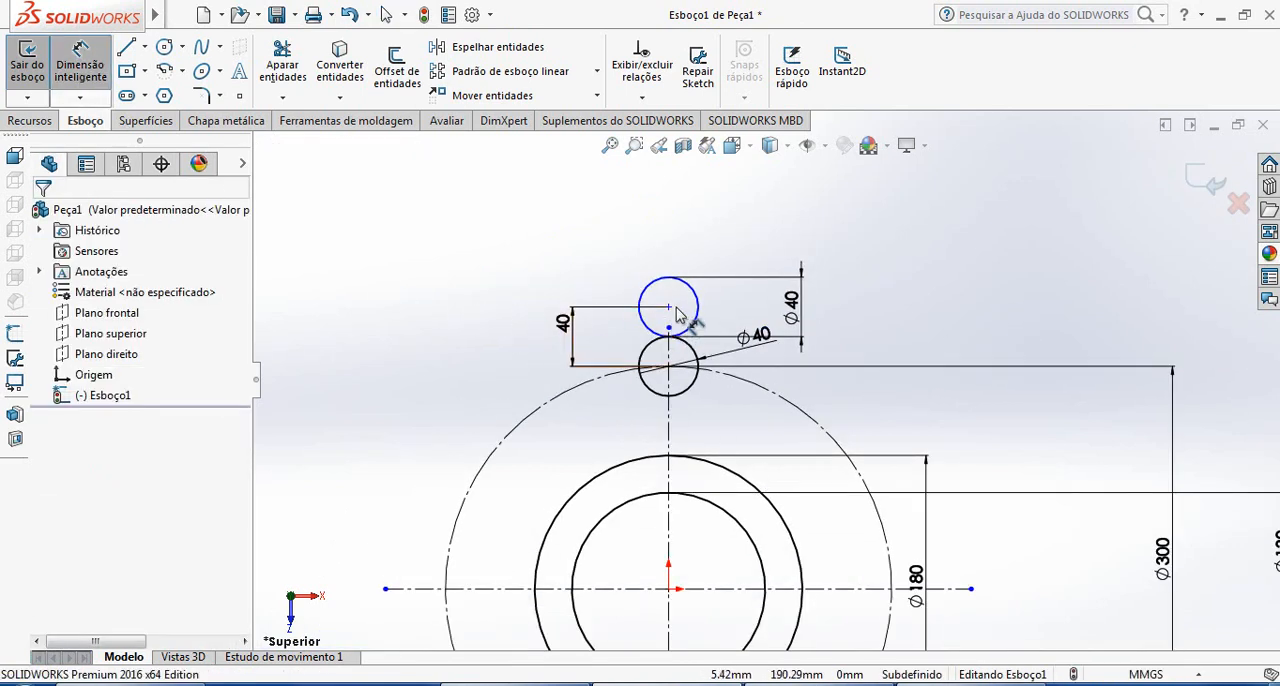
{"action": "left_click", "coordinate": [668, 308]}
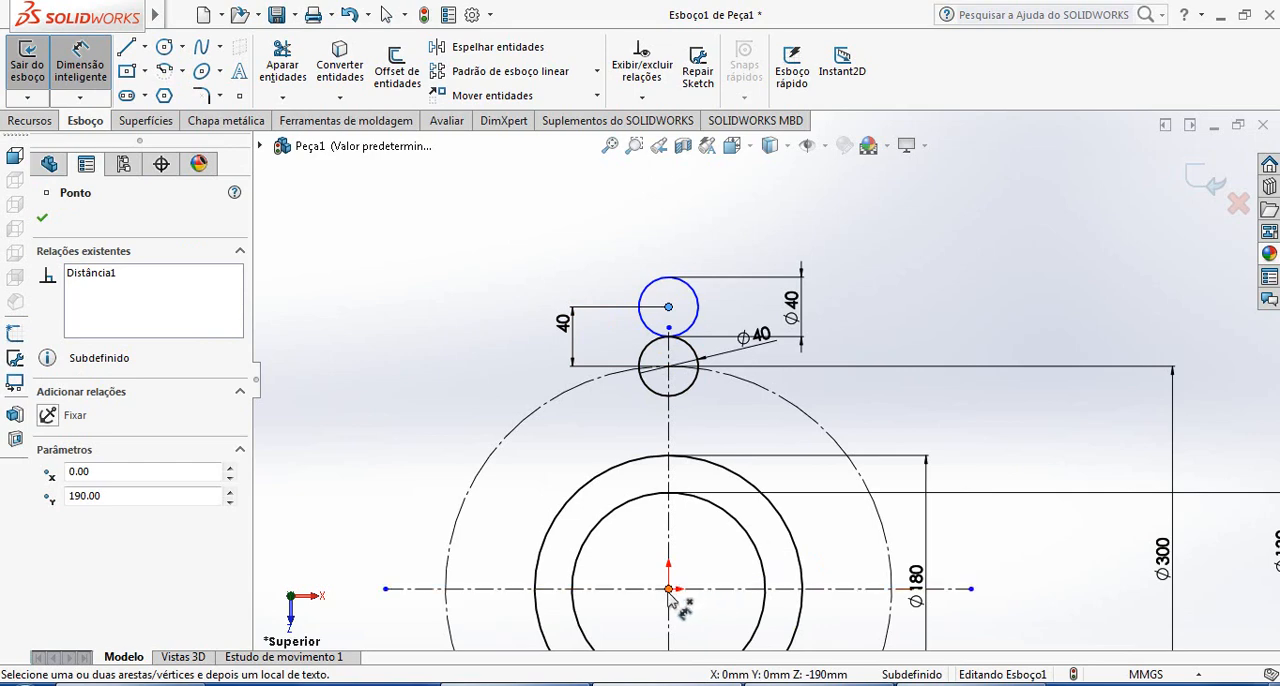
{"action": "left_click", "coordinate": [668, 590]}
{"action": "left_click", "coordinate": [478, 398]}
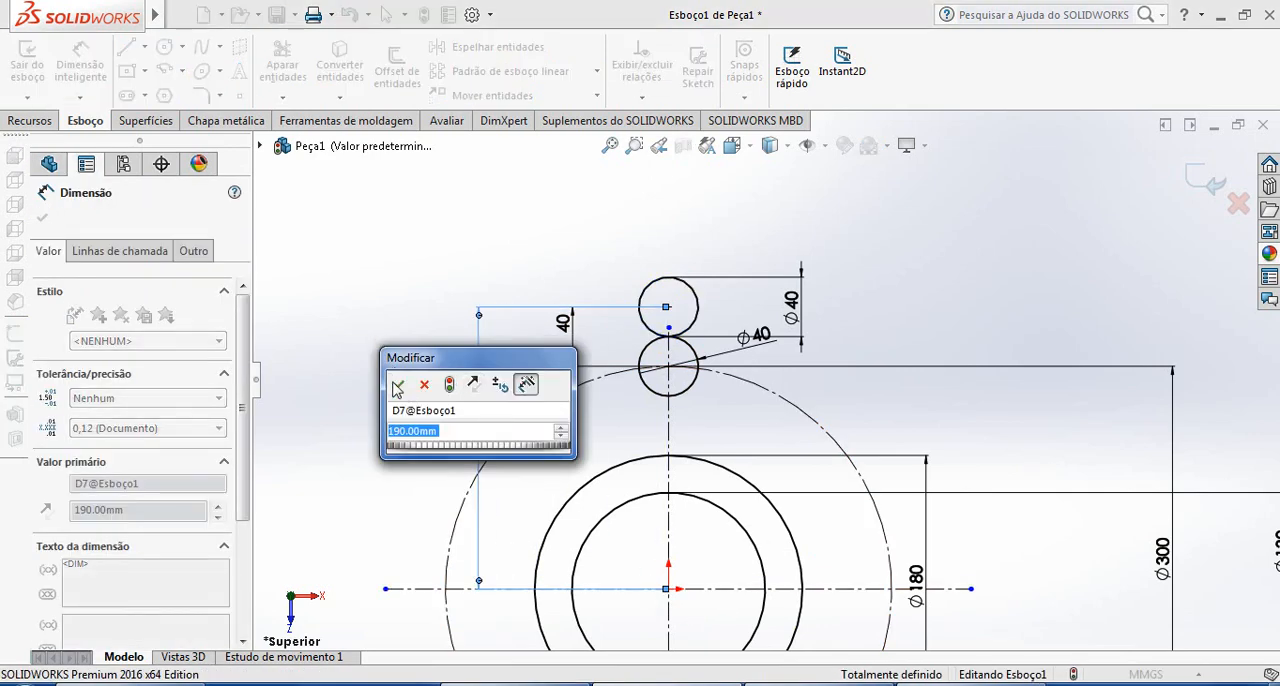
{"action": "left_click", "coordinate": [398, 386]}
{"action": "scroll", "coordinate": [750, 330], "scroll_direction": "down", "scroll_amount": 2}
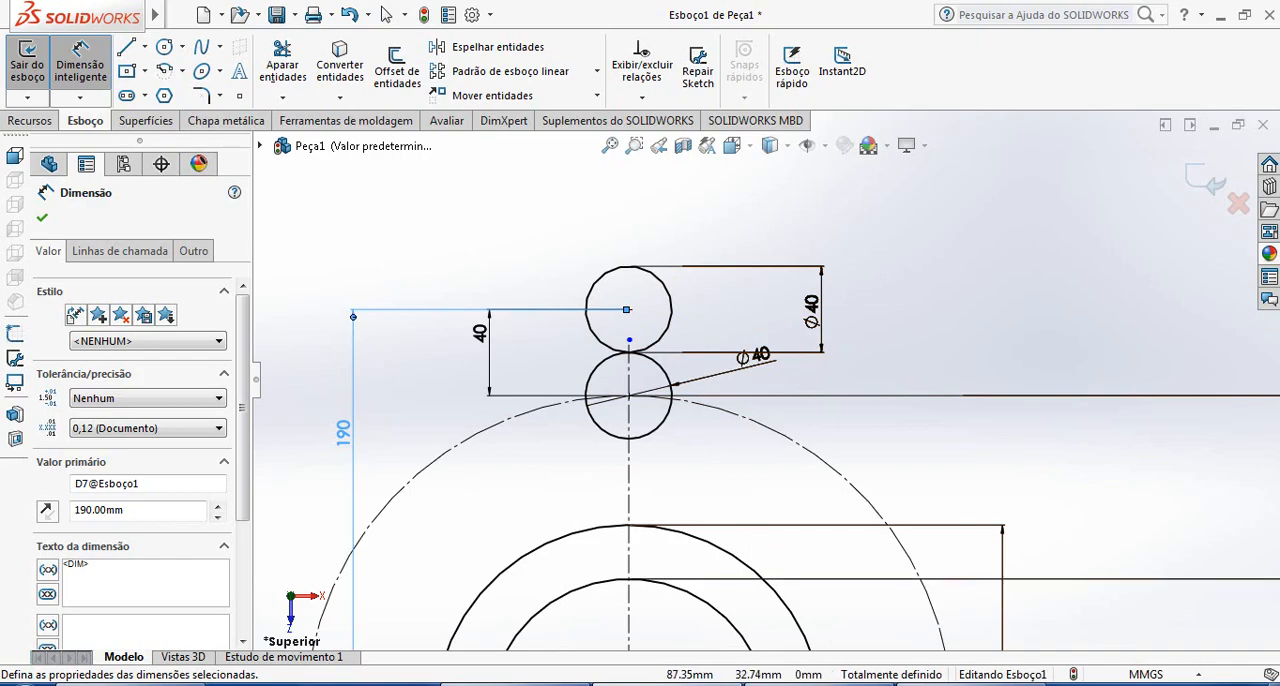
Check the reference drawing and sketch a circle about 66 mm in diameter concentric with the upper 40 mm circle
{"action": "left_click", "coordinate": [978, 684]}
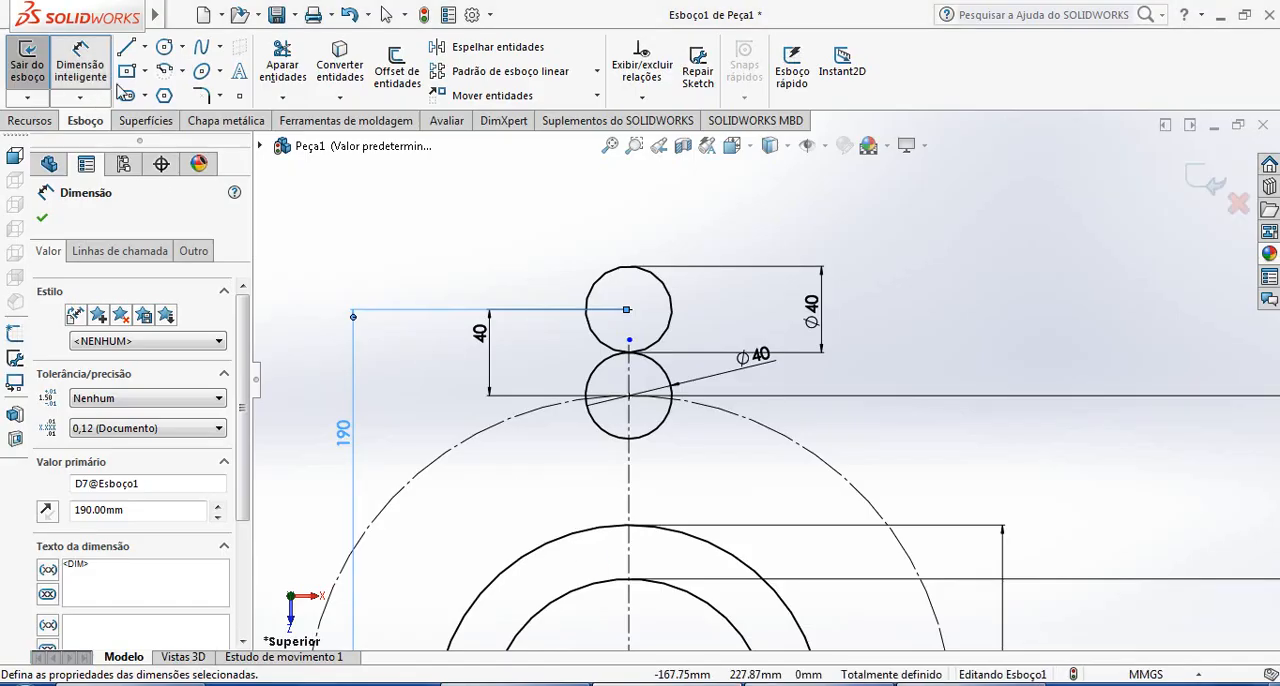
{"action": "left_click", "coordinate": [164, 47]}
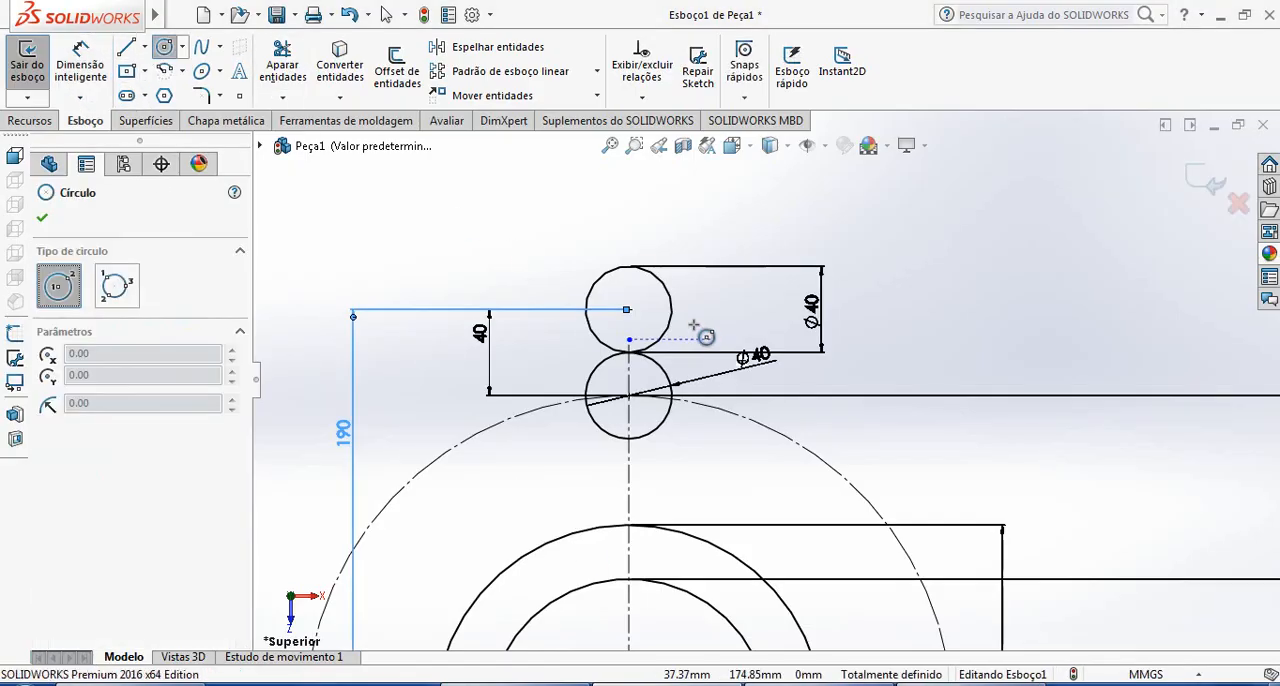
{"action": "scroll", "coordinate": [628, 310], "scroll_direction": "down", "scroll_amount": 3}
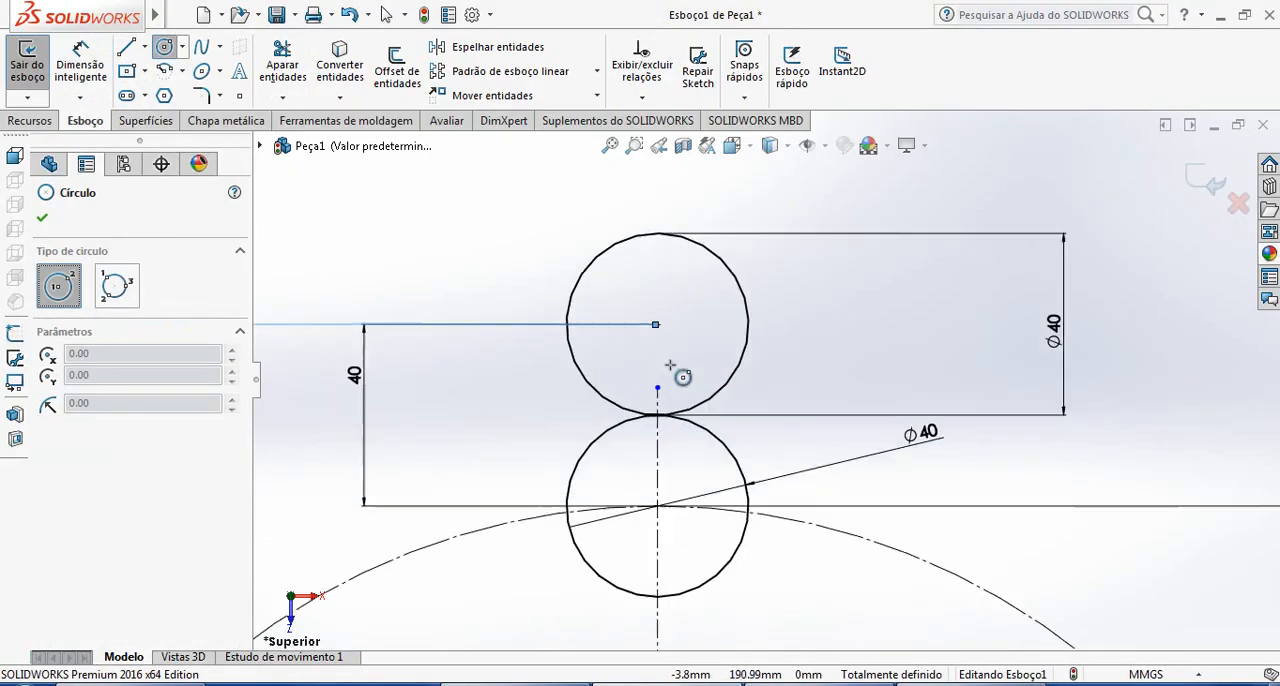
{"action": "left_click", "coordinate": [668, 329]}
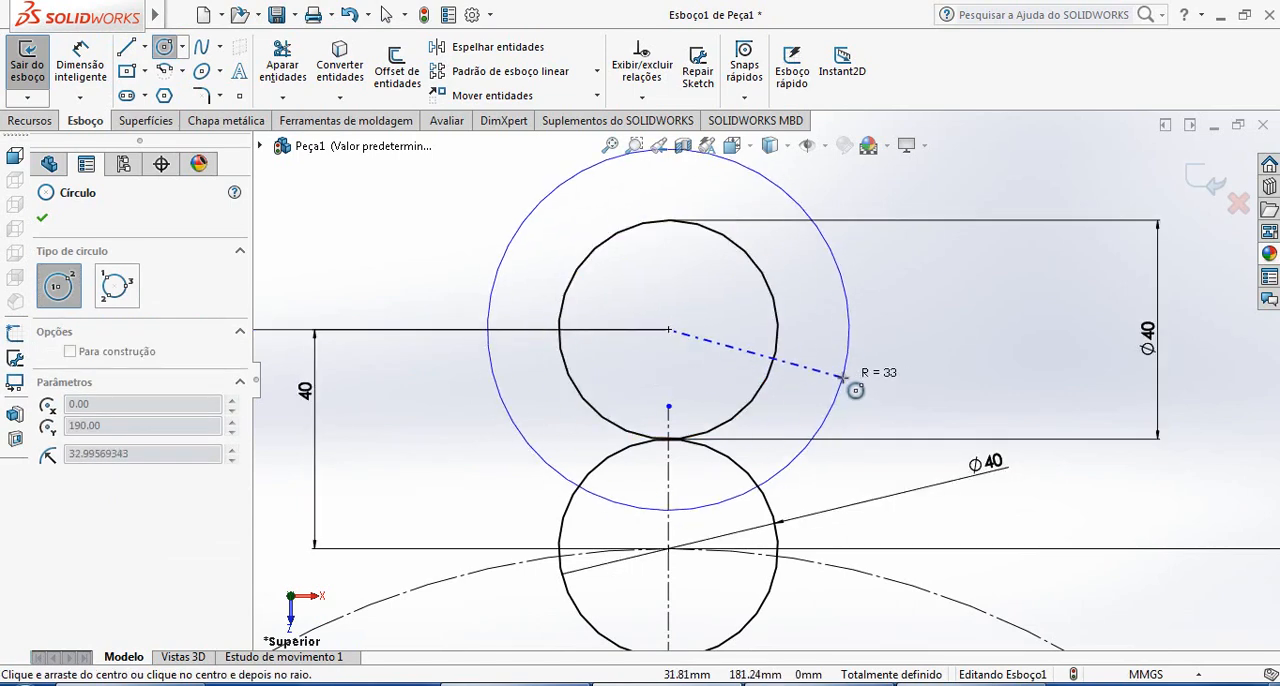
{"action": "left_click", "coordinate": [822, 428]}
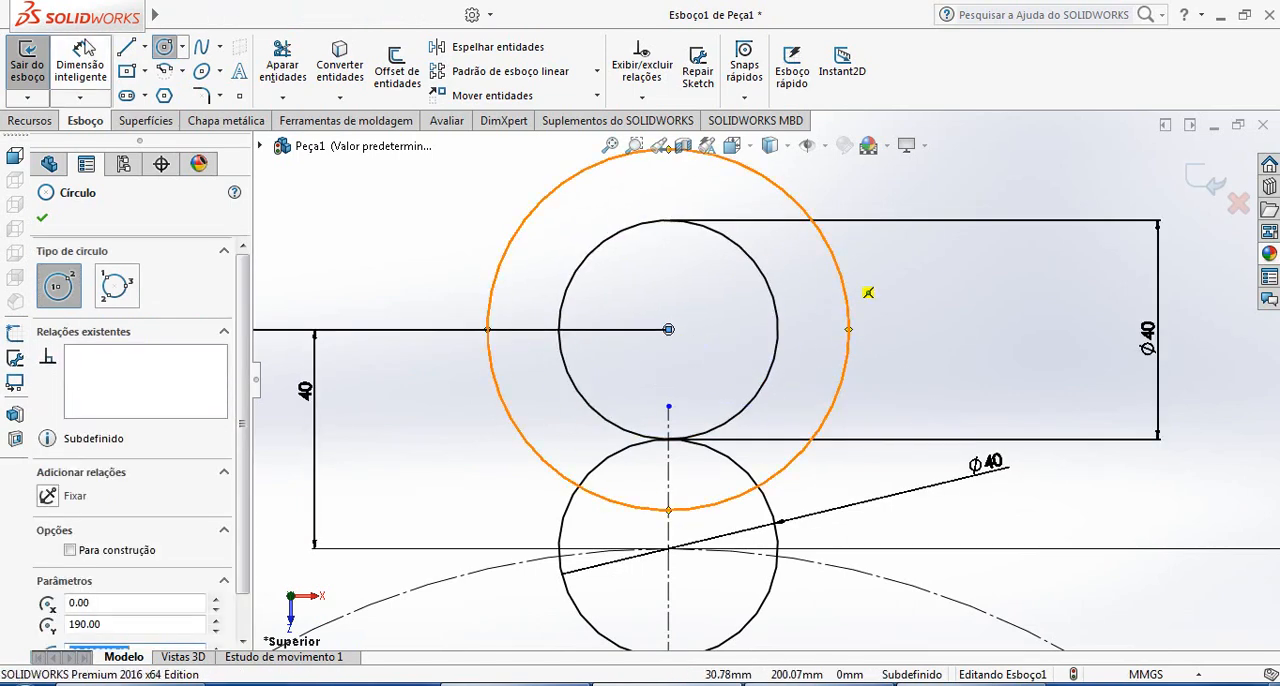
Dimension the new outer circle's diameter as 80 mm
{"action": "left_click", "coordinate": [79, 90]}
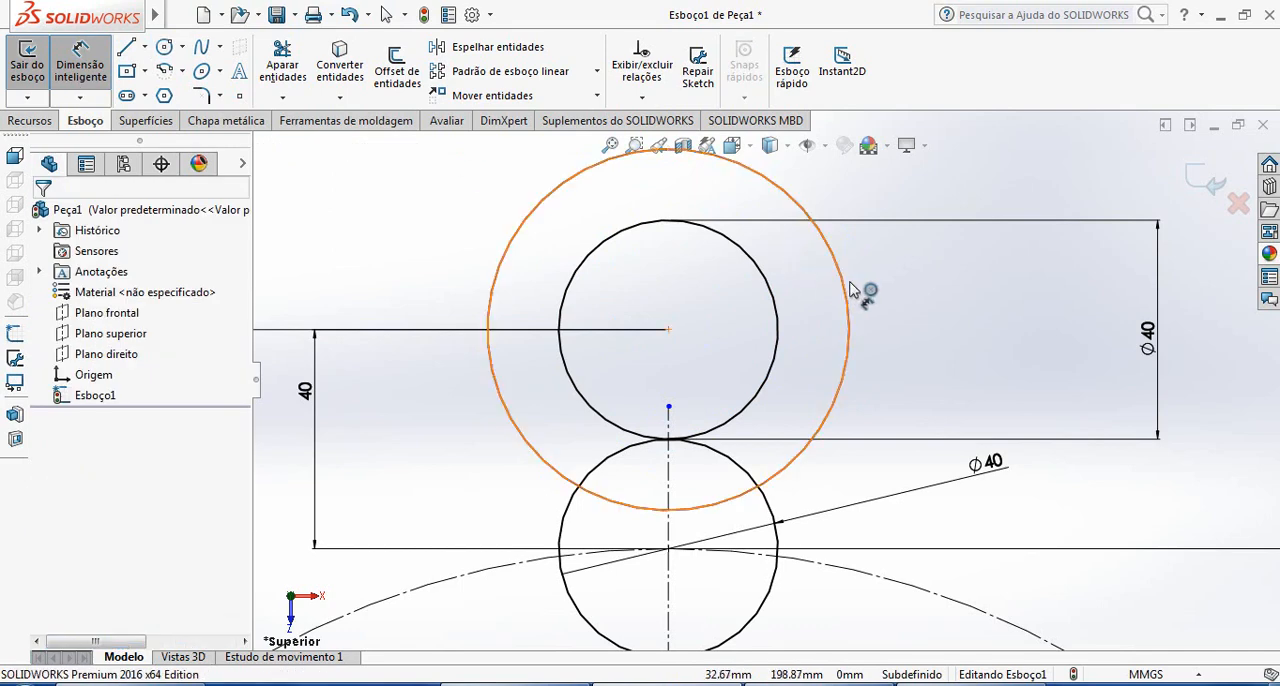
{"action": "left_click", "coordinate": [848, 289]}
{"action": "left_click", "coordinate": [1216, 362]}
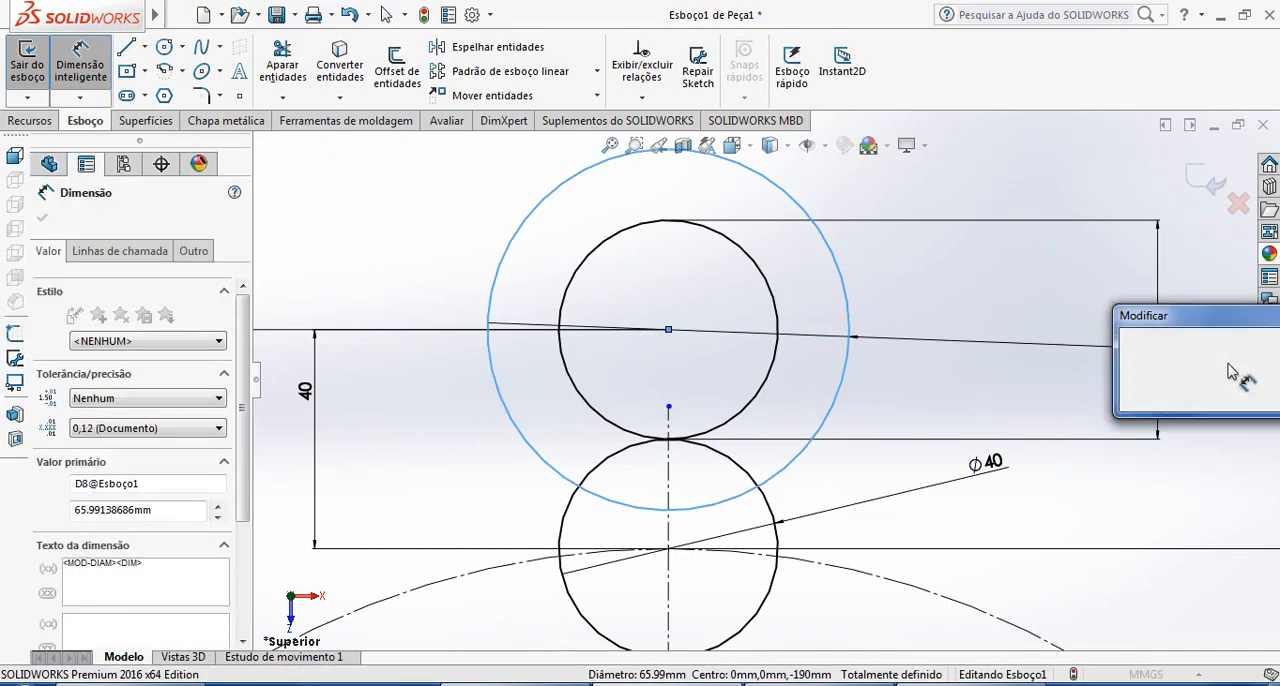
{"action": "type", "text": "80"}
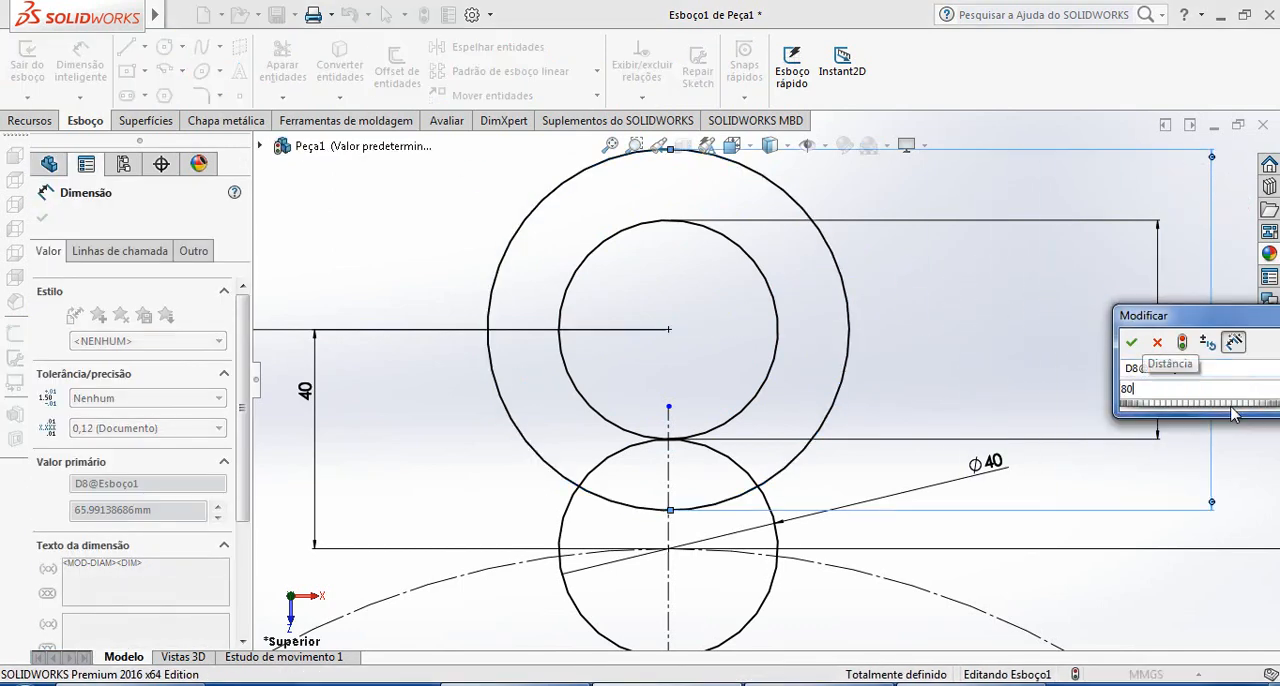
{"action": "key", "text": "Return"}
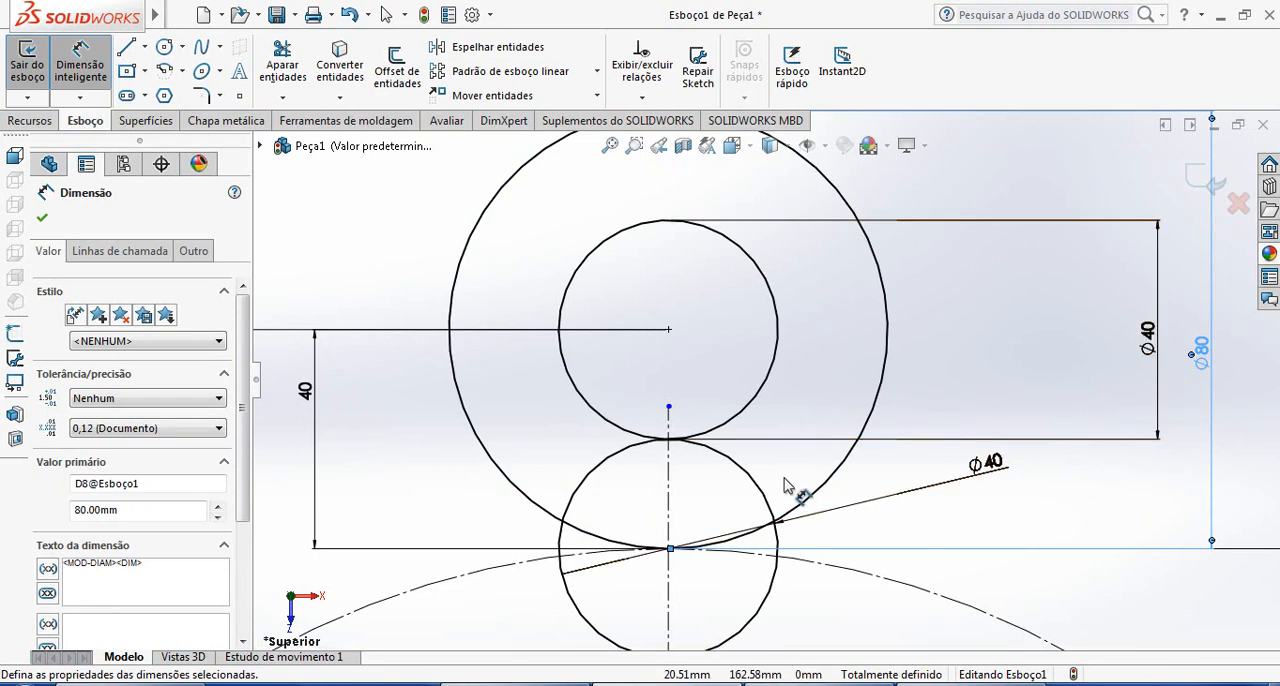
{"action": "scroll", "coordinate": [815, 480], "scroll_direction": "up", "scroll_amount": 2}
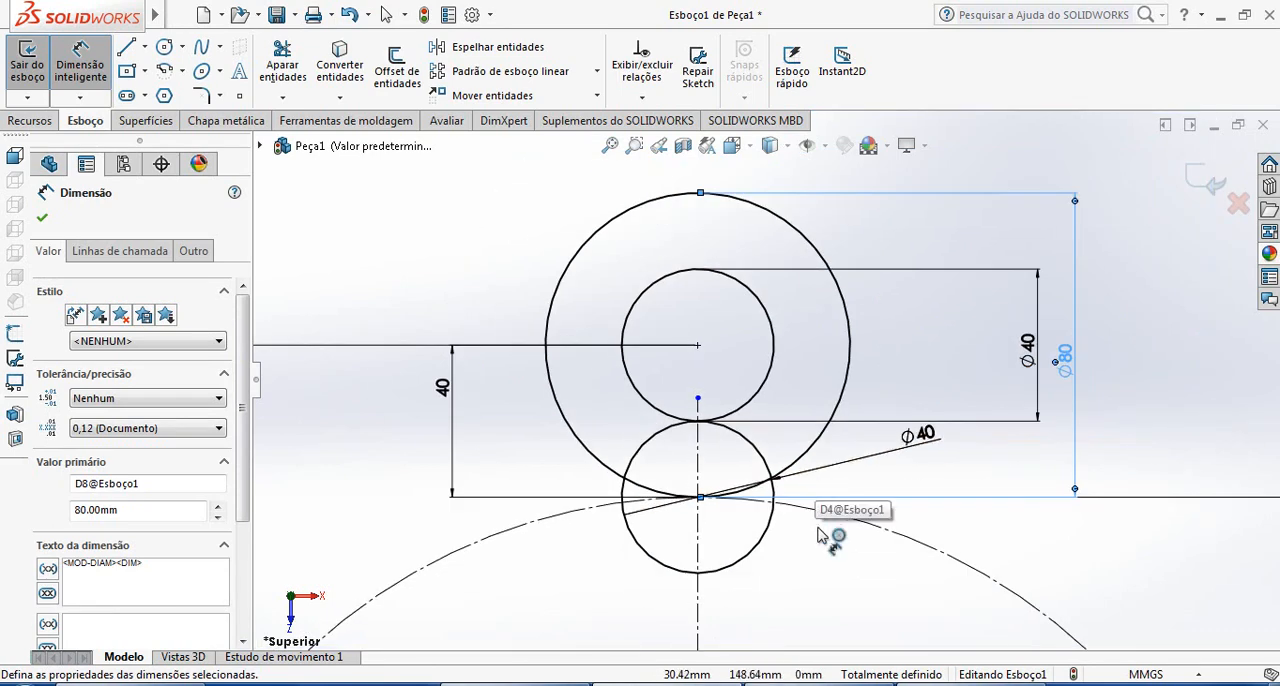
{"action": "key", "text": "Escape"}
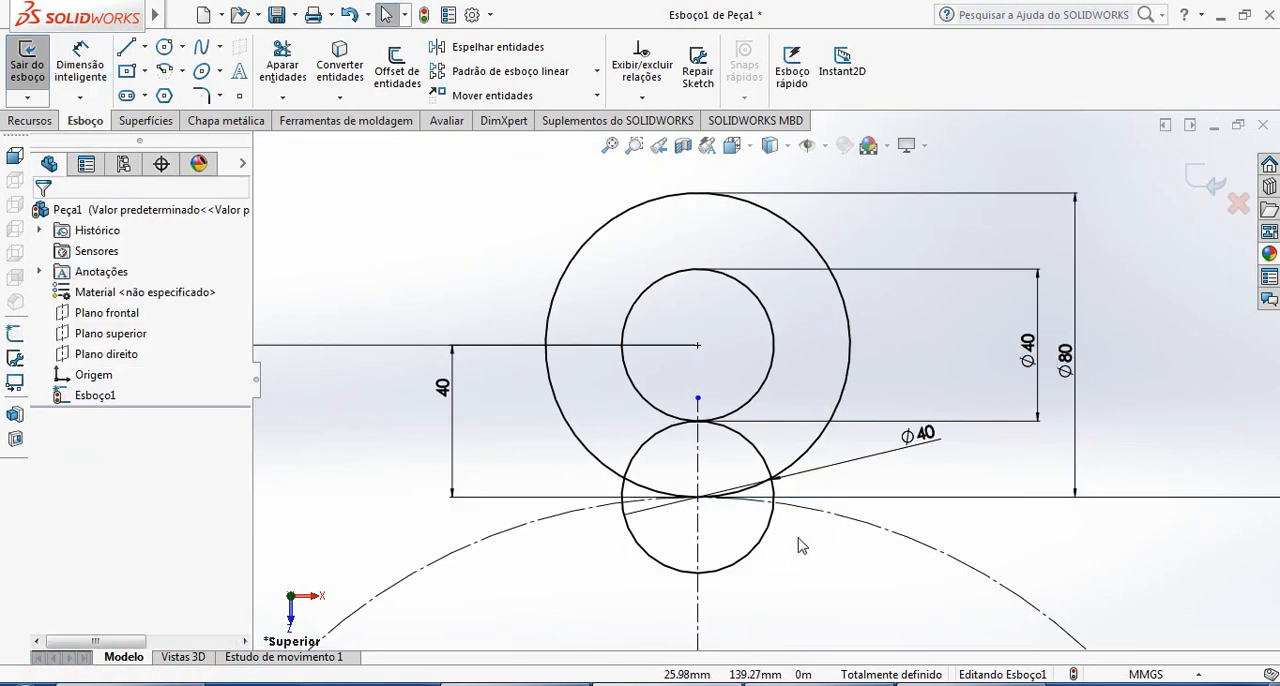
Draw two vertical 40 mm lines joining the left and right quadrant points of the two small circles to form the slot's sides
{"action": "scroll", "coordinate": [863, 577], "scroll_direction": "up", "scroll_amount": 1}
{"action": "scroll", "coordinate": [818, 518], "scroll_direction": "down", "scroll_amount": 1}
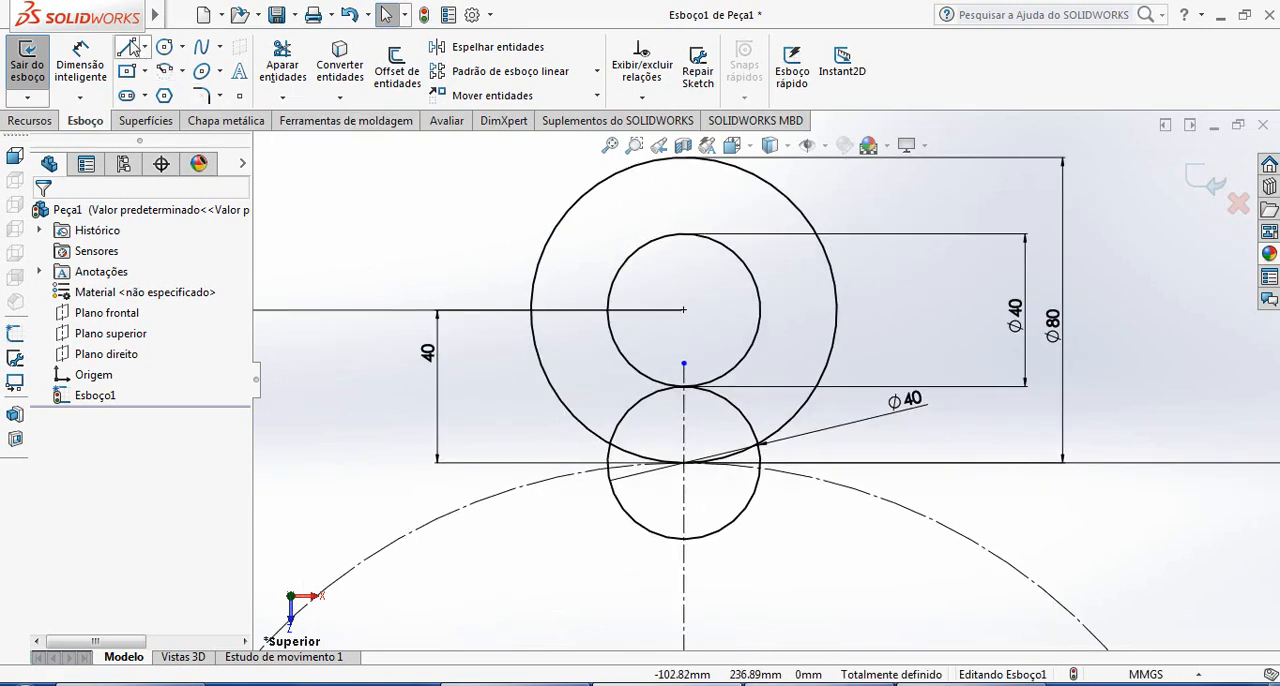
{"action": "left_click", "coordinate": [128, 48]}
{"action": "left_click", "coordinate": [609, 311]}
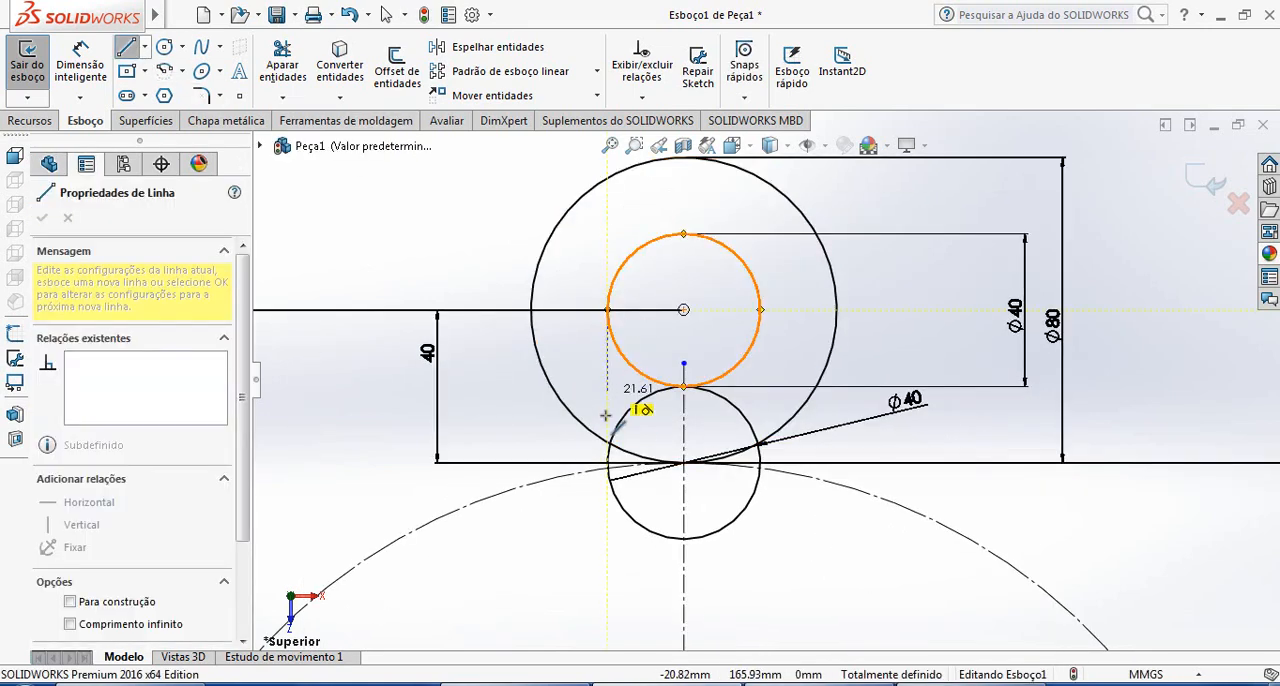
{"action": "scroll", "coordinate": [605, 436], "scroll_direction": "down", "scroll_amount": 1}
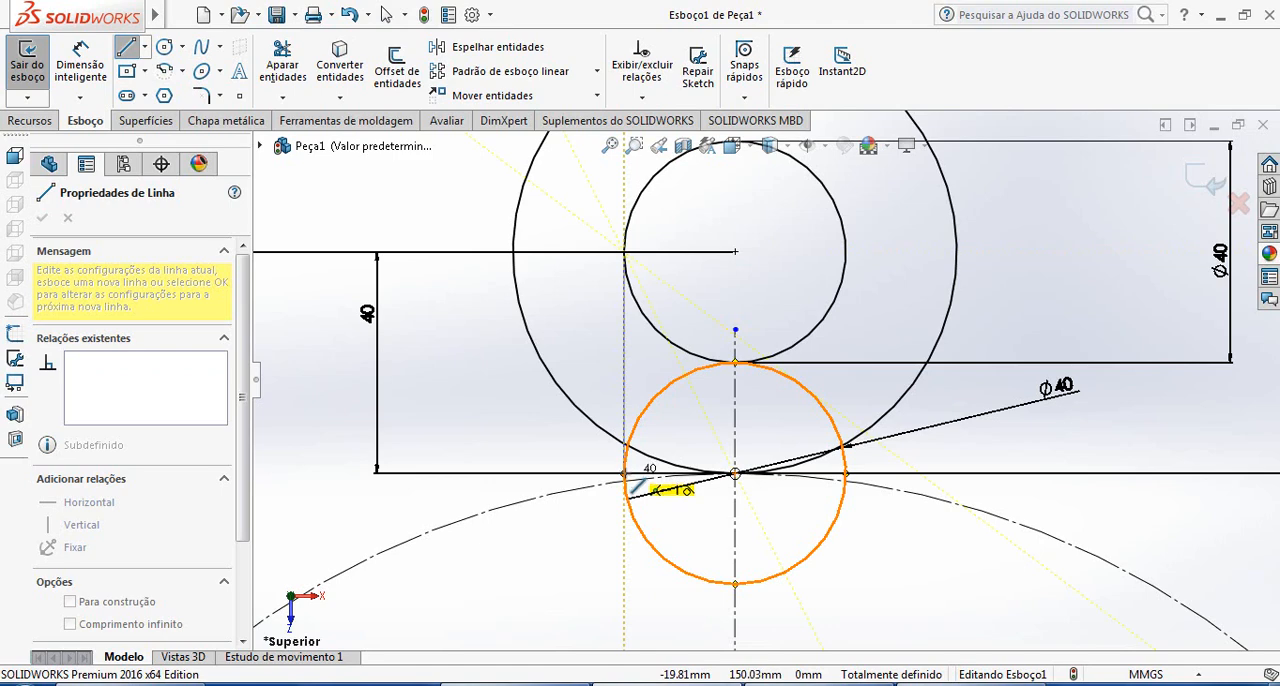
{"action": "left_click", "coordinate": [626, 474]}
{"action": "key", "text": "Escape"}
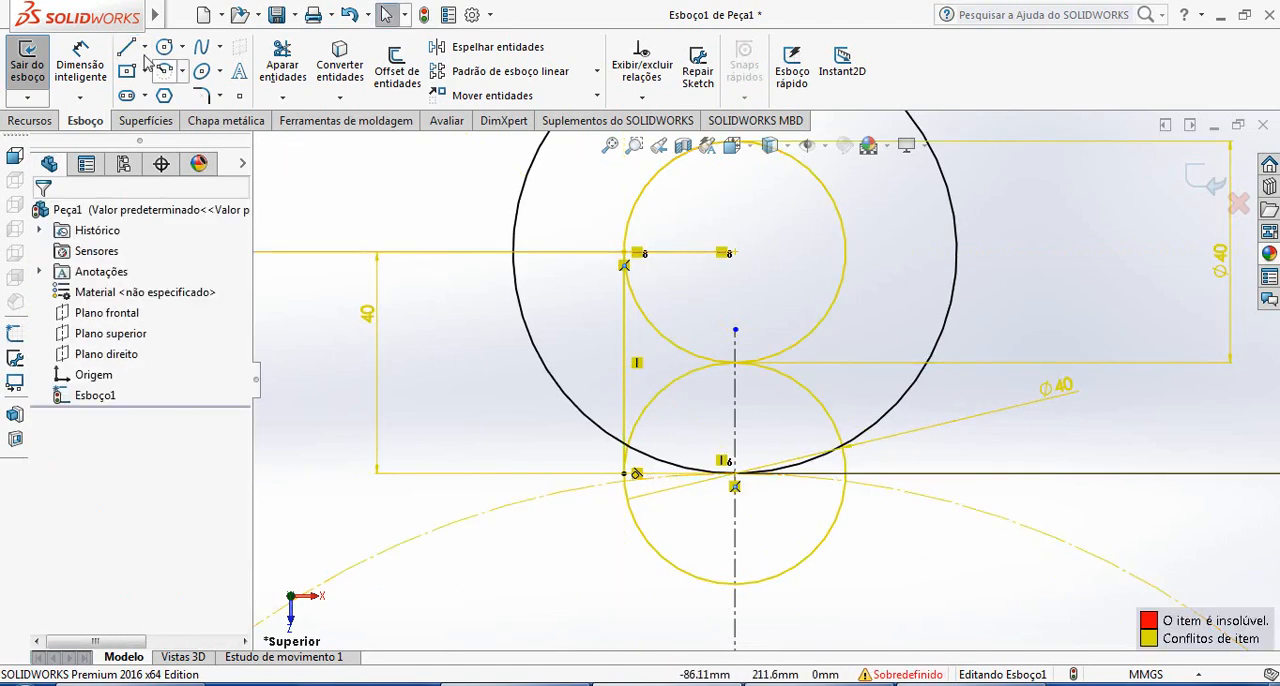
{"action": "left_click", "coordinate": [120, 53]}
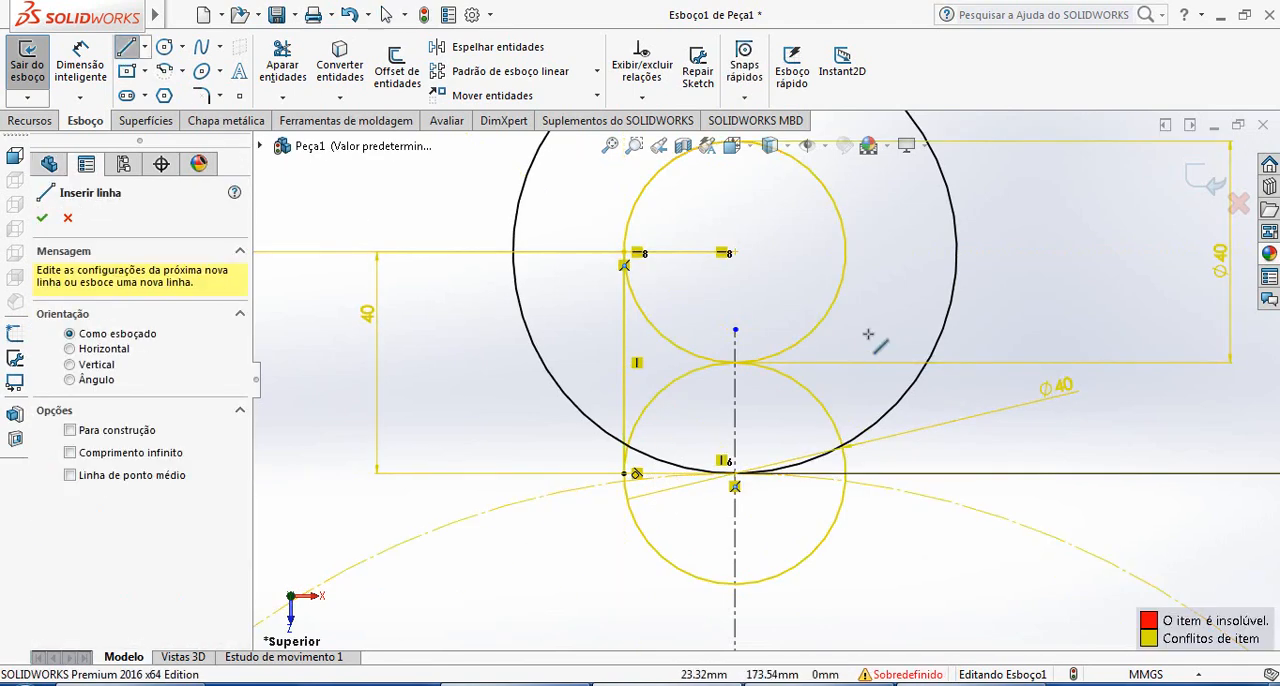
{"action": "left_click", "coordinate": [846, 252]}
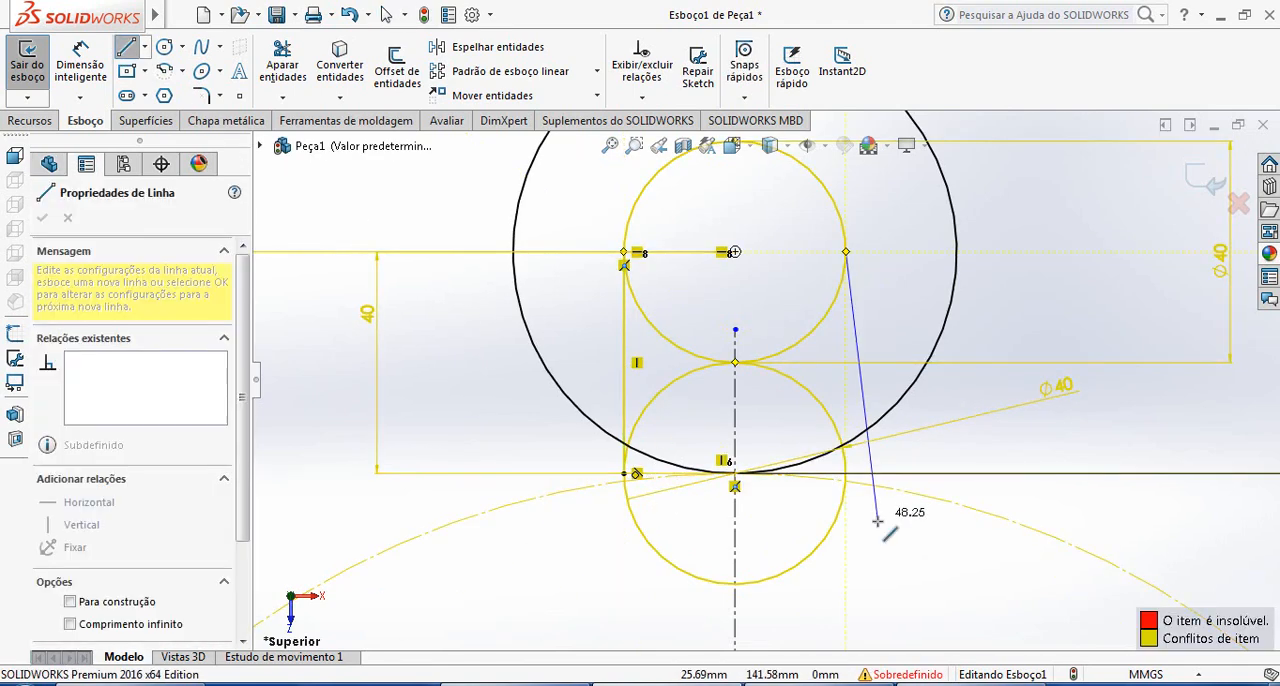
{"action": "left_click", "coordinate": [848, 474]}
{"action": "key", "text": "Escape"}
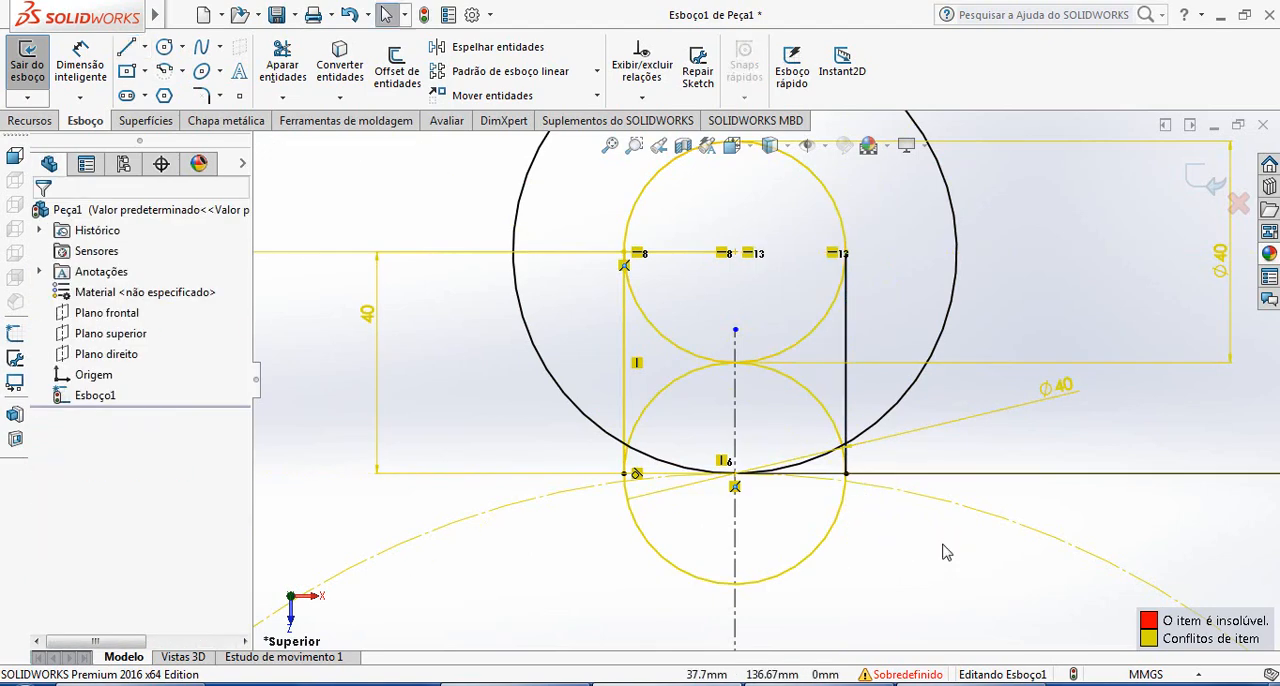
Trim the inner halves of the two 40 mm circles between the slot's side lines
{"action": "left_click", "coordinate": [283, 63]}
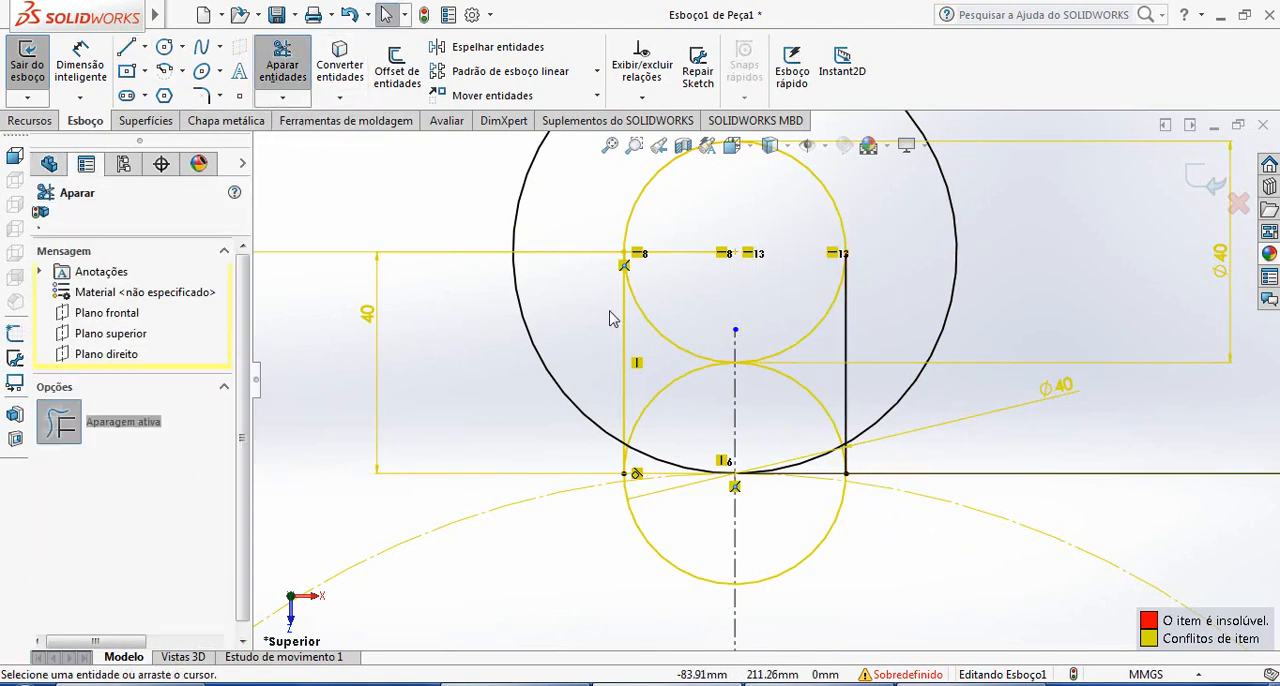
{"action": "mouse_move", "coordinate": [673, 405]}
{"action": "left_mouse_down"}
{"action": "mouse_move", "coordinate": [748, 350]}
{"action": "mouse_move", "coordinate": [800, 357]}
{"action": "left_mouse_up"}
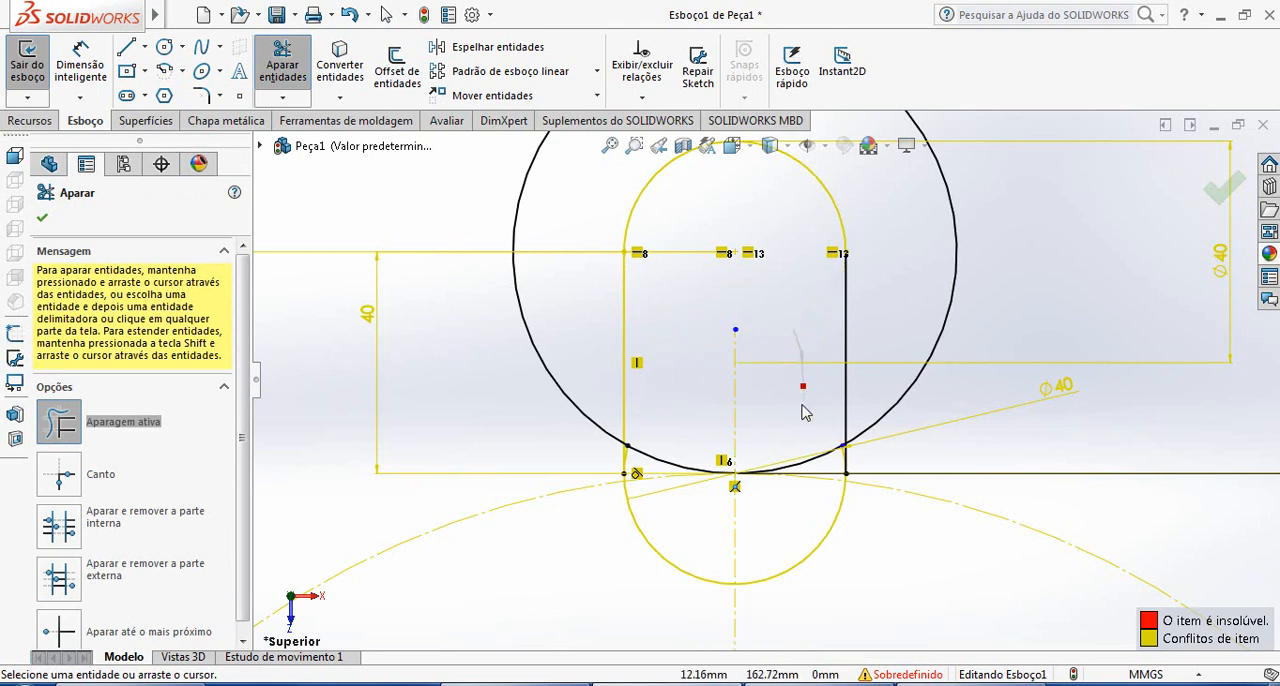
{"action": "scroll", "coordinate": [764, 400], "scroll_direction": "up", "scroll_amount": 2}
{"action": "scroll", "coordinate": [880, 490], "scroll_direction": "down", "scroll_amount": 2}
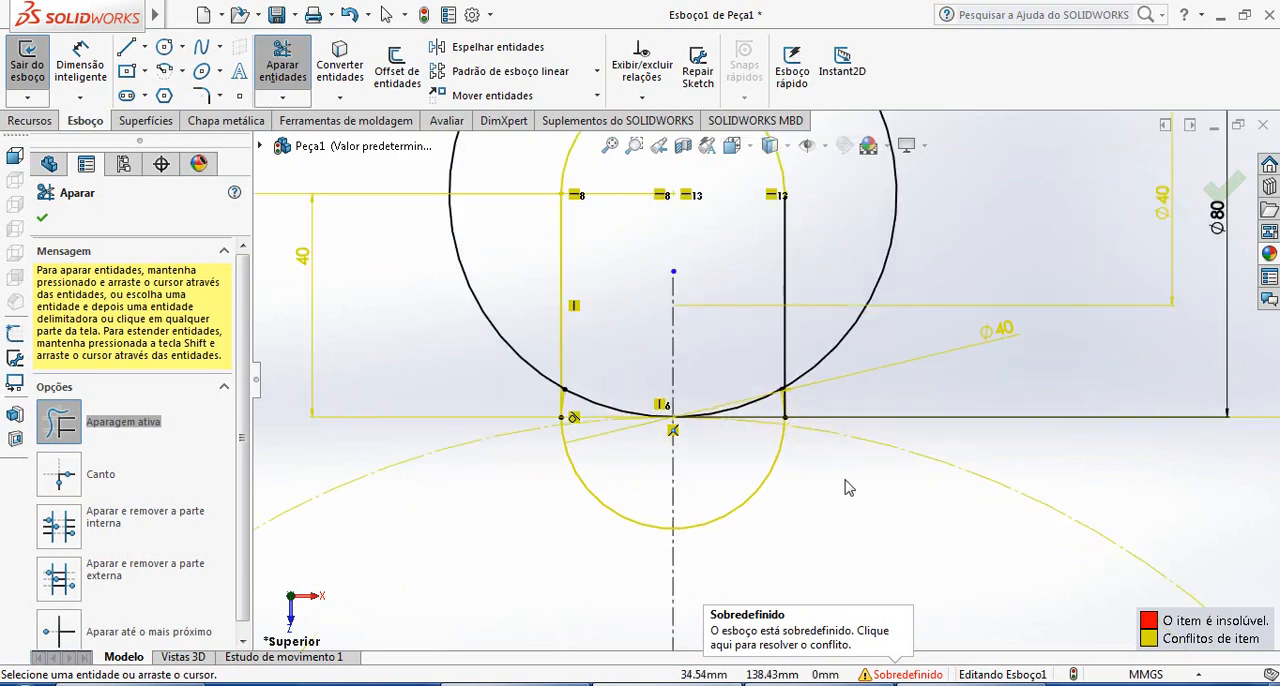
Draw two vertical lines about 120 mm long from the 80 mm circle's left and right quadrant points down into the 180 mm circle
{"action": "scroll", "coordinate": [829, 482], "scroll_direction": "up", "scroll_amount": 3}
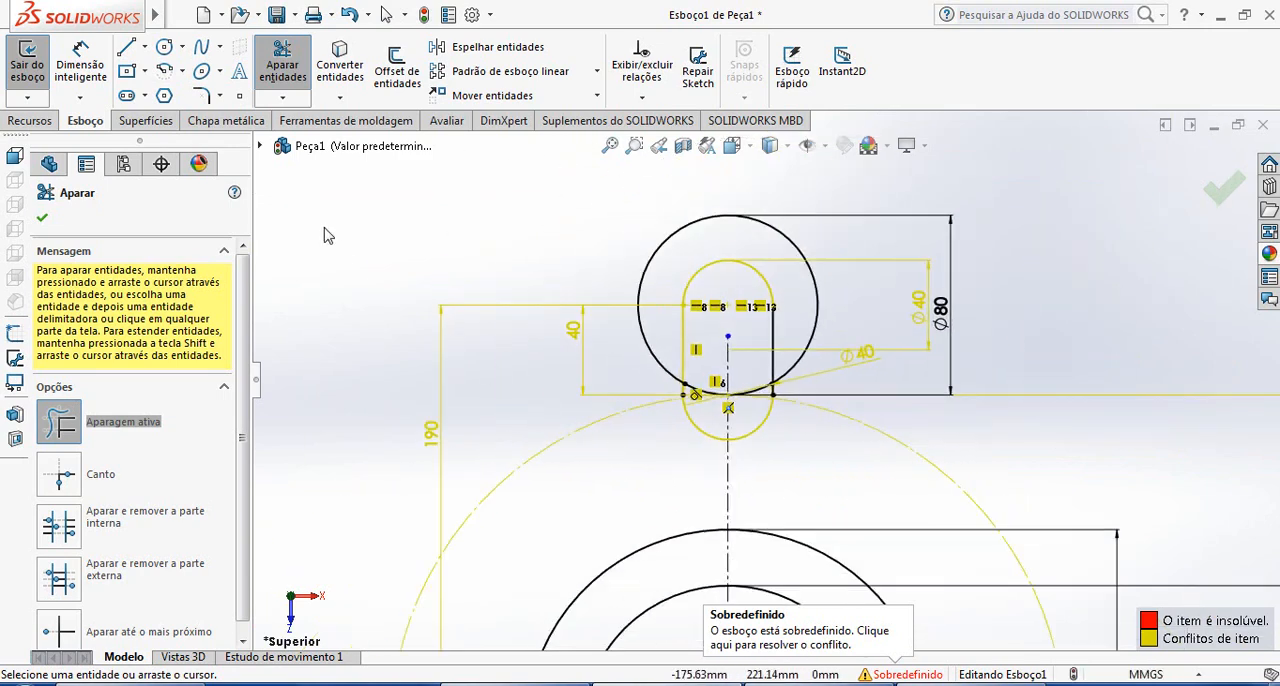
{"action": "left_click", "coordinate": [125, 47]}
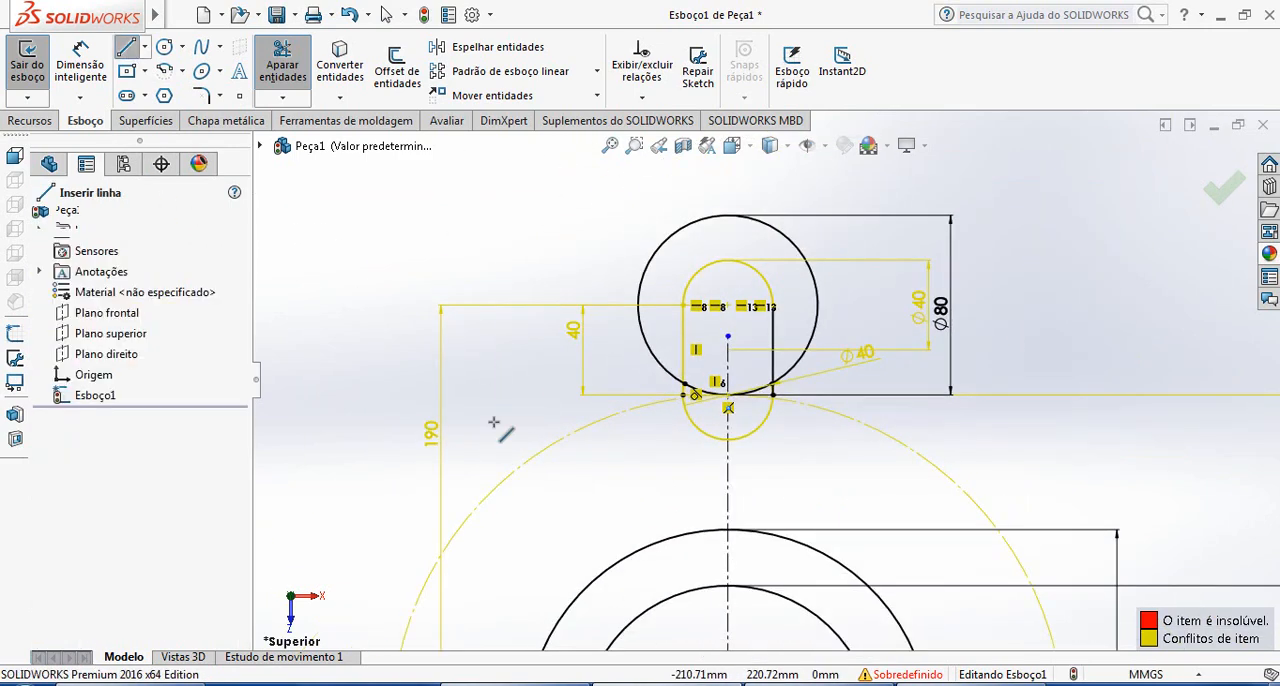
{"action": "left_click", "coordinate": [637, 304]}
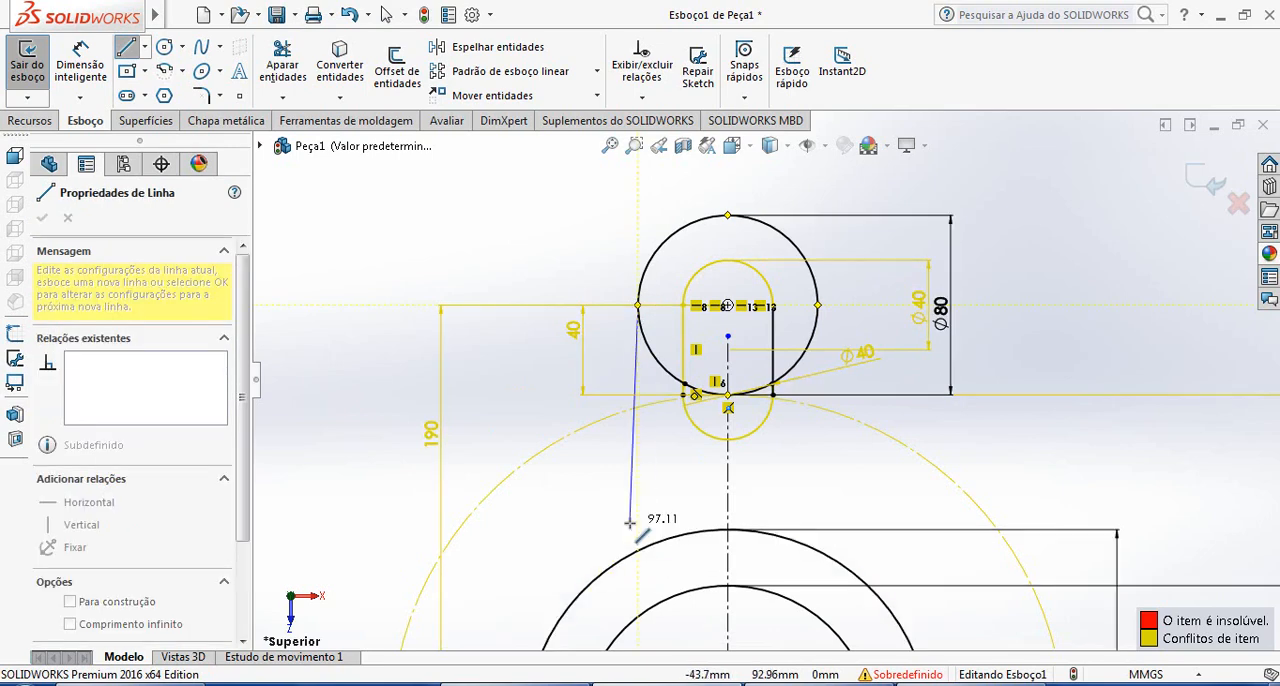
{"action": "left_click", "coordinate": [637, 573]}
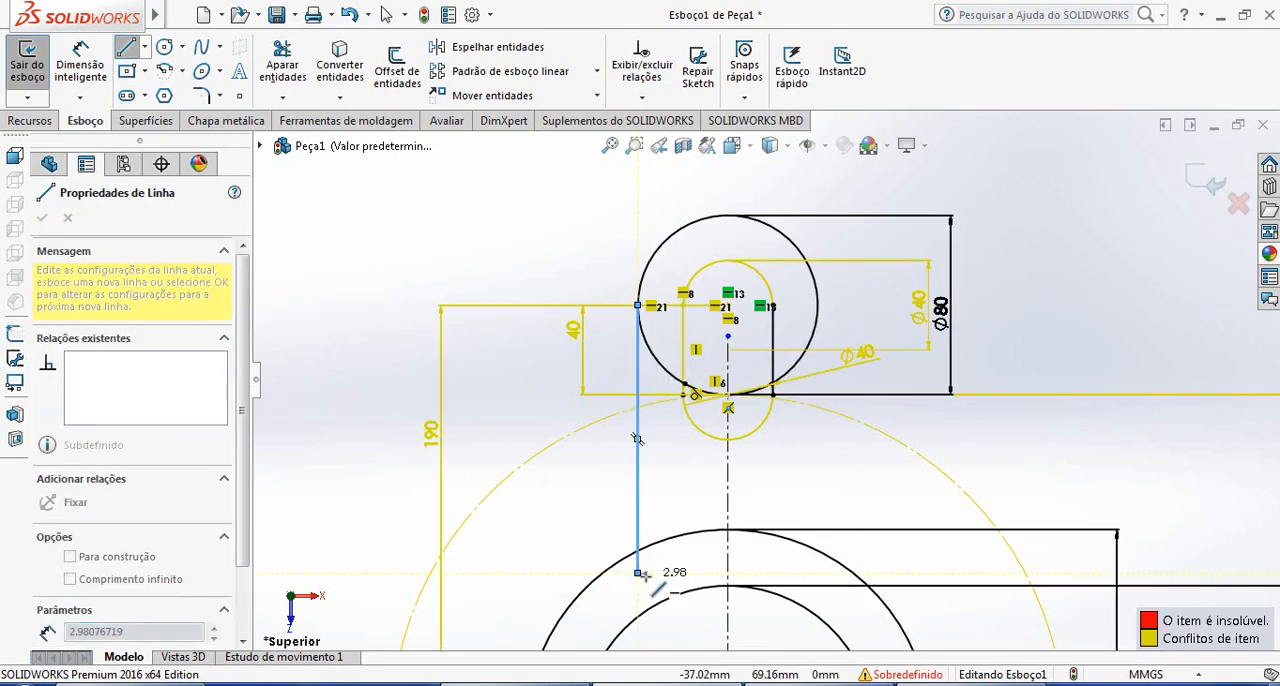
{"action": "key", "text": "Escape"}
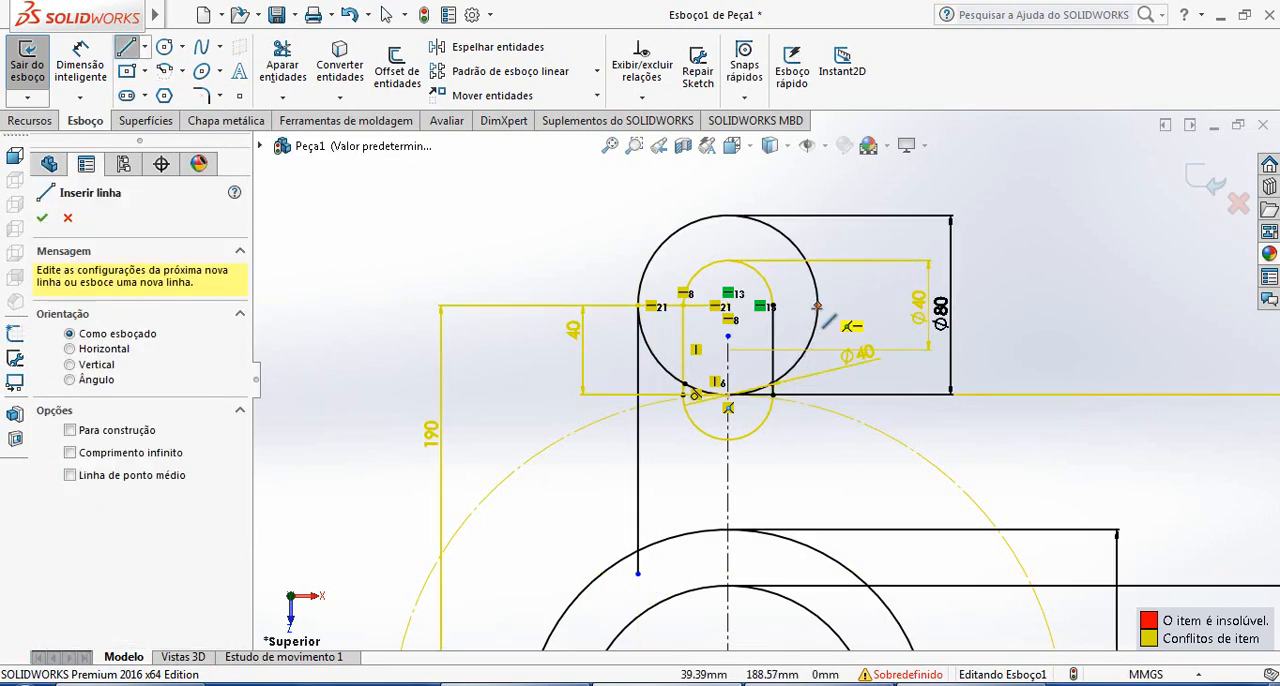
{"action": "left_click", "coordinate": [819, 308]}
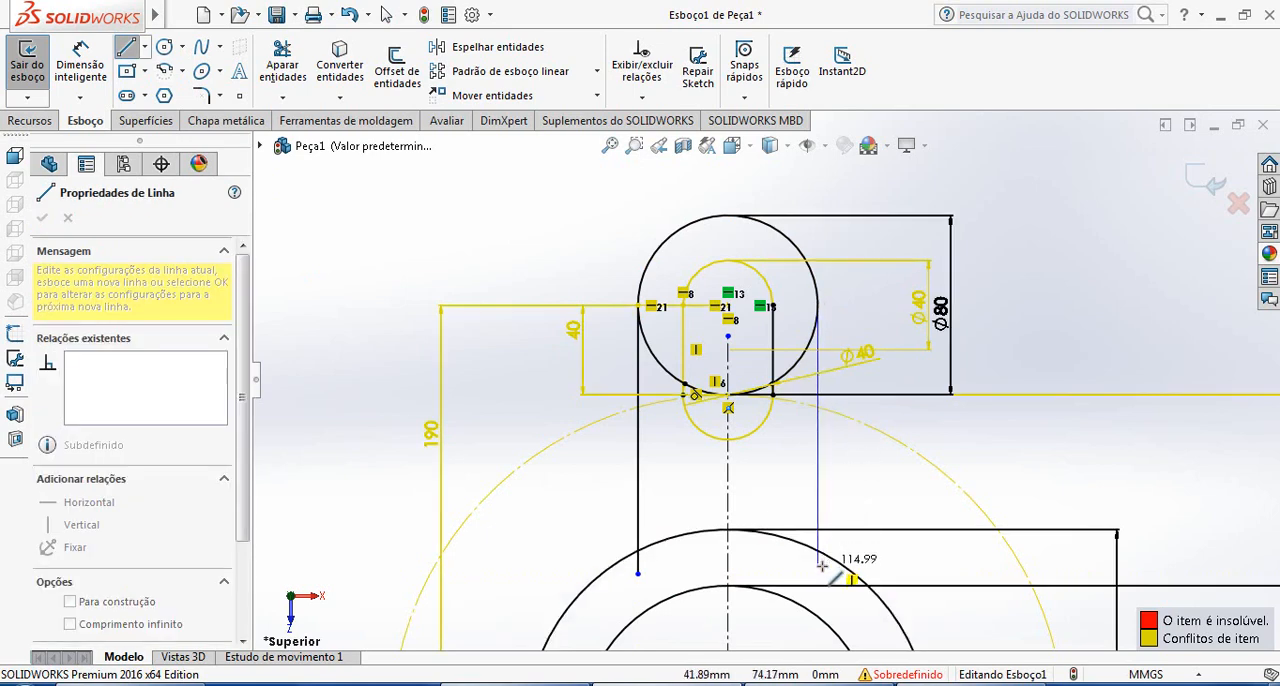
{"action": "left_click", "coordinate": [819, 572]}
{"action": "key", "text": "Escape"}
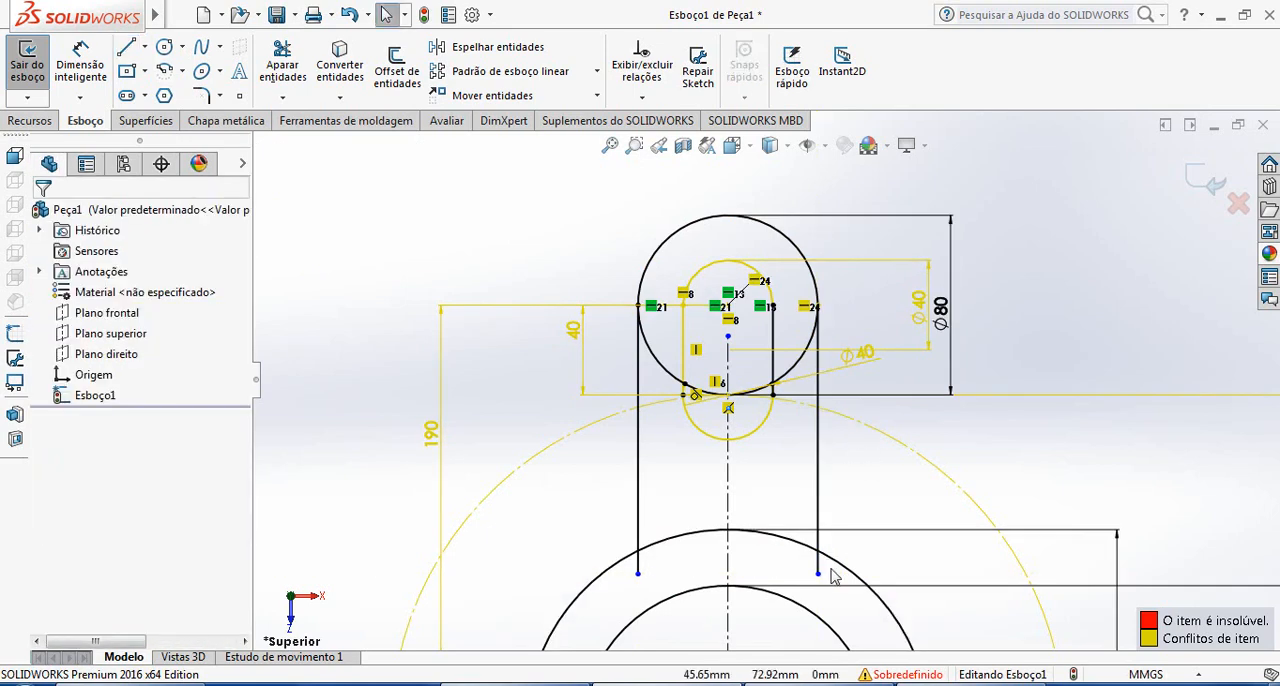
Trim the 180 mm circle's arc between the two arm lines and the line ends extending inside it
{"action": "scroll", "coordinate": [812, 548], "scroll_direction": "up", "scroll_amount": 2}
{"action": "scroll", "coordinate": [770, 475], "scroll_direction": "down", "scroll_amount": 2}
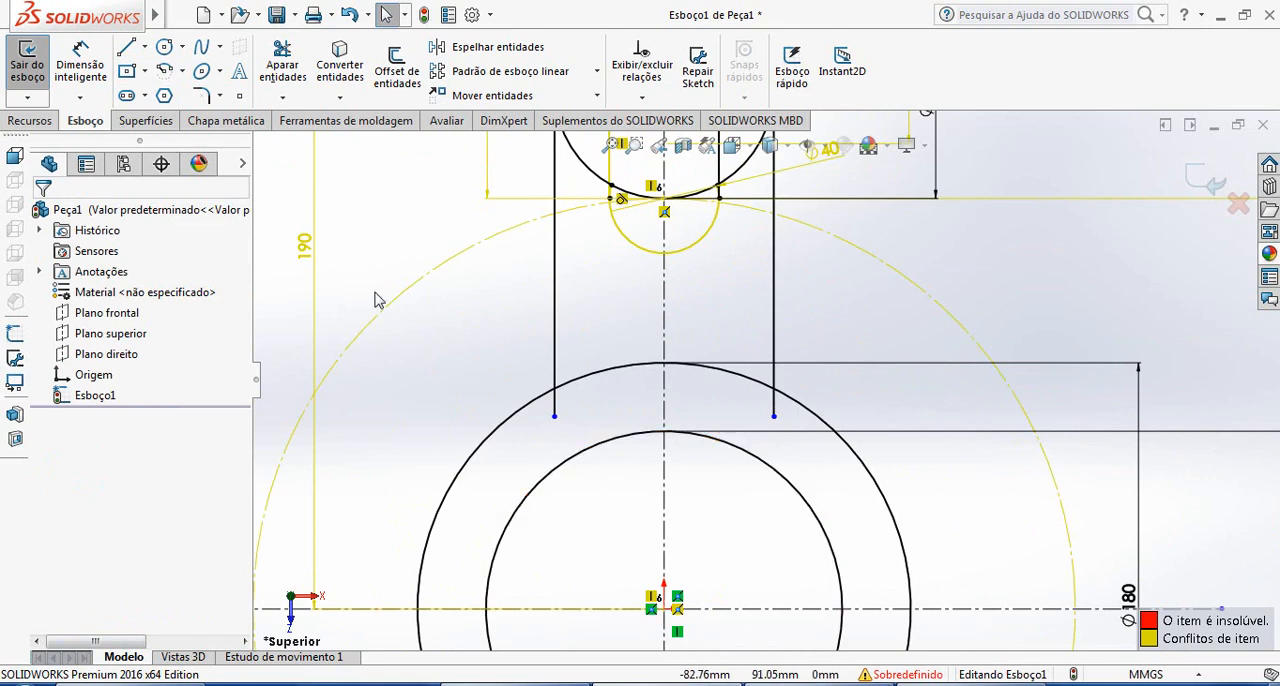
{"action": "left_click", "coordinate": [283, 72]}
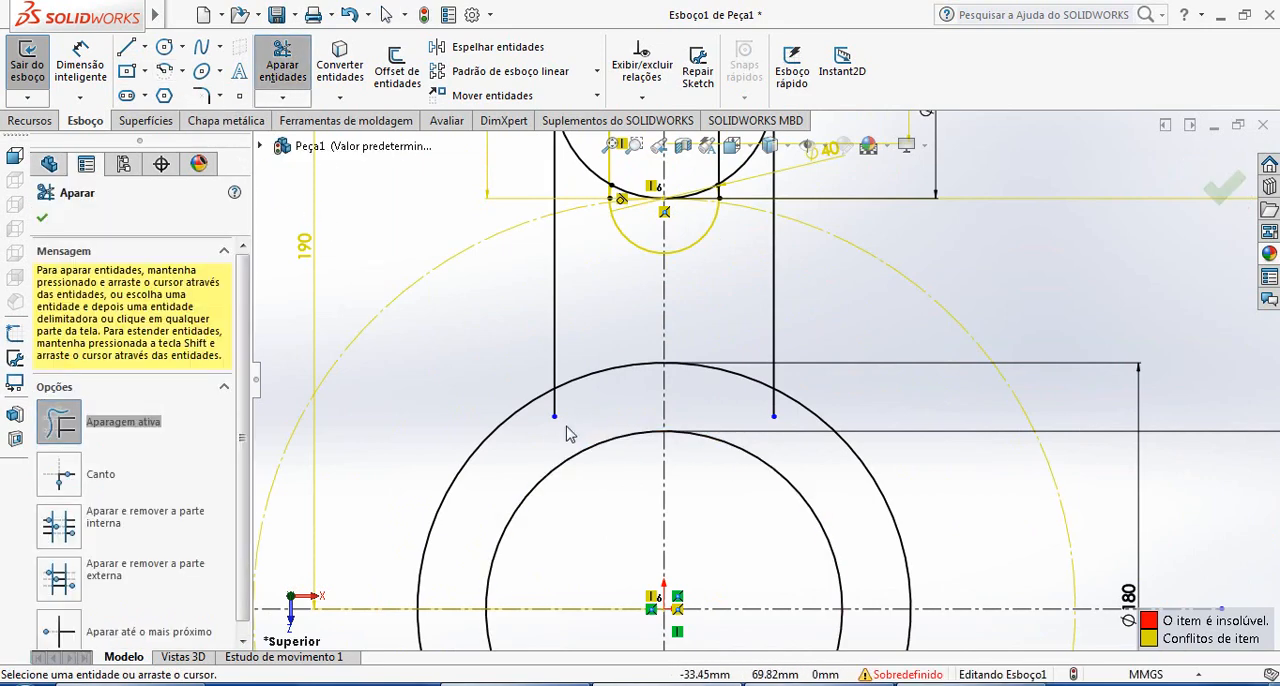
{"action": "left_click_drag", "start_coordinate": [568, 417], "coordinate": [580, 368]}
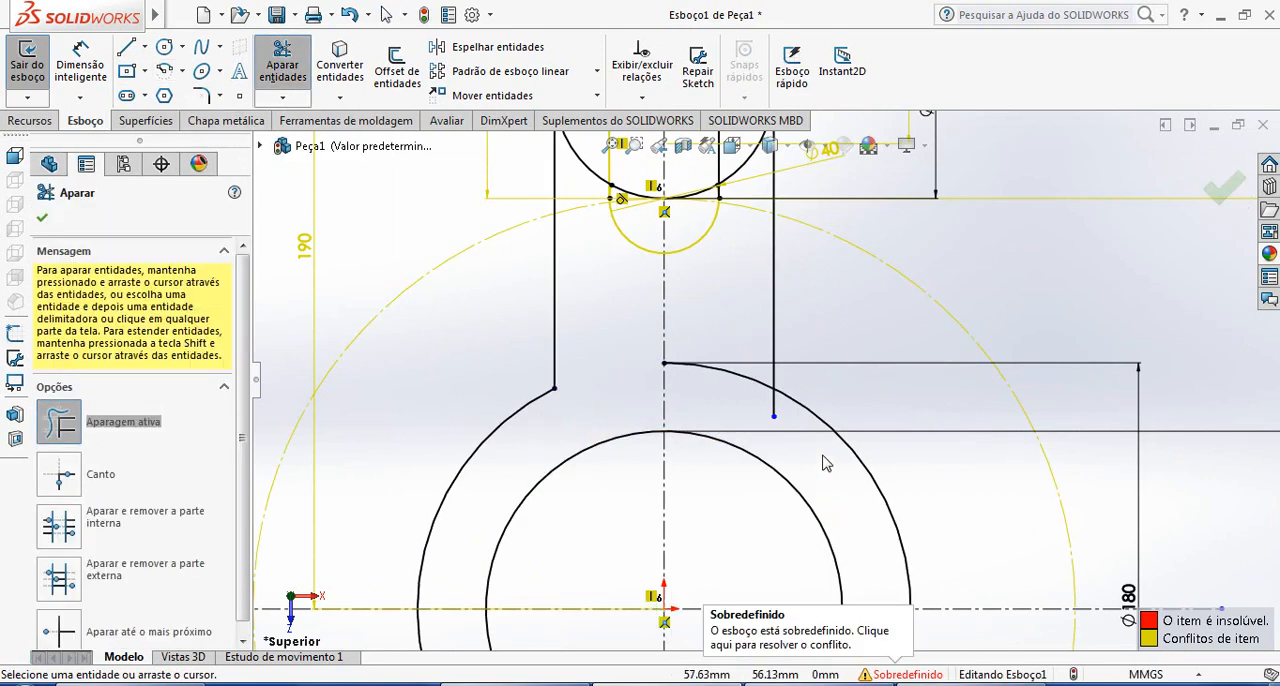
{"action": "left_click_drag", "start_coordinate": [747, 377], "coordinate": [752, 398]}
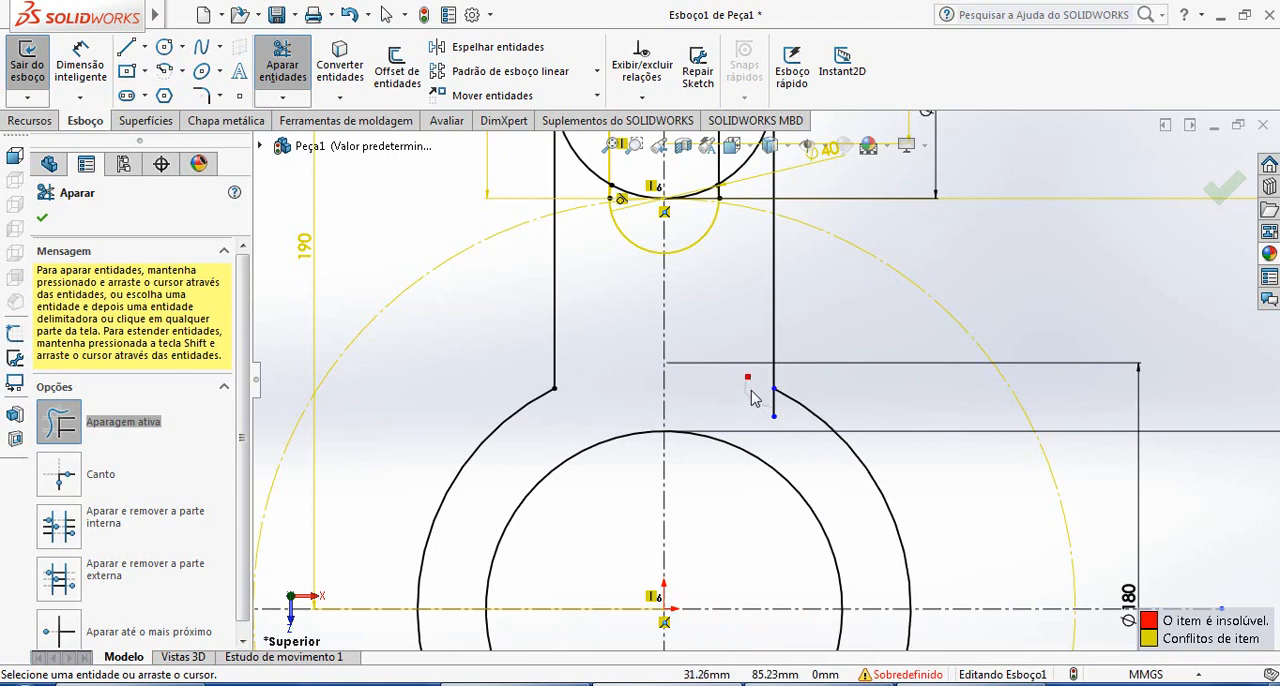
Trim away the lower half of the 80 mm circle, including the arc segment crossing the slot
{"action": "scroll", "coordinate": [780, 415], "scroll_direction": "up", "scroll_amount": 4}
{"action": "scroll", "coordinate": [735, 350], "scroll_direction": "down", "scroll_amount": 5}
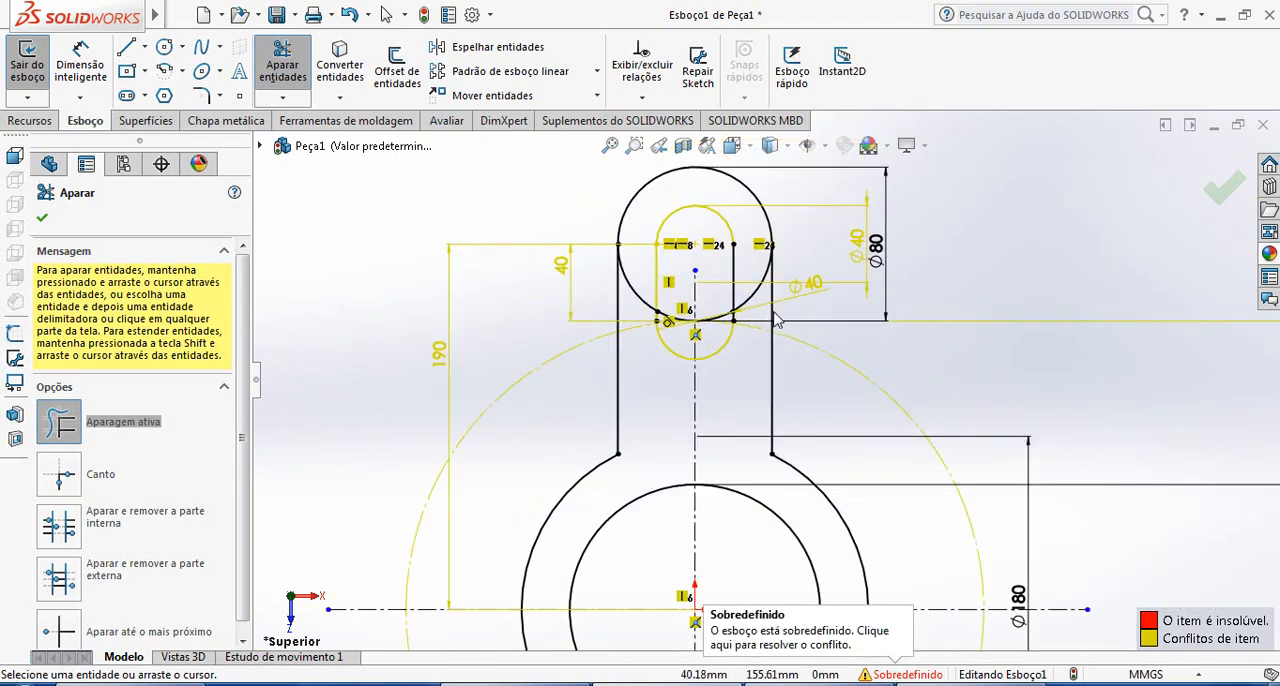
{"action": "scroll", "coordinate": [734, 344], "scroll_direction": "up", "scroll_amount": 2}
{"action": "left_click_drag", "start_coordinate": [628, 284], "coordinate": [628, 326]}
{"action": "left_click_drag", "start_coordinate": [750, 297], "coordinate": [757, 318]}
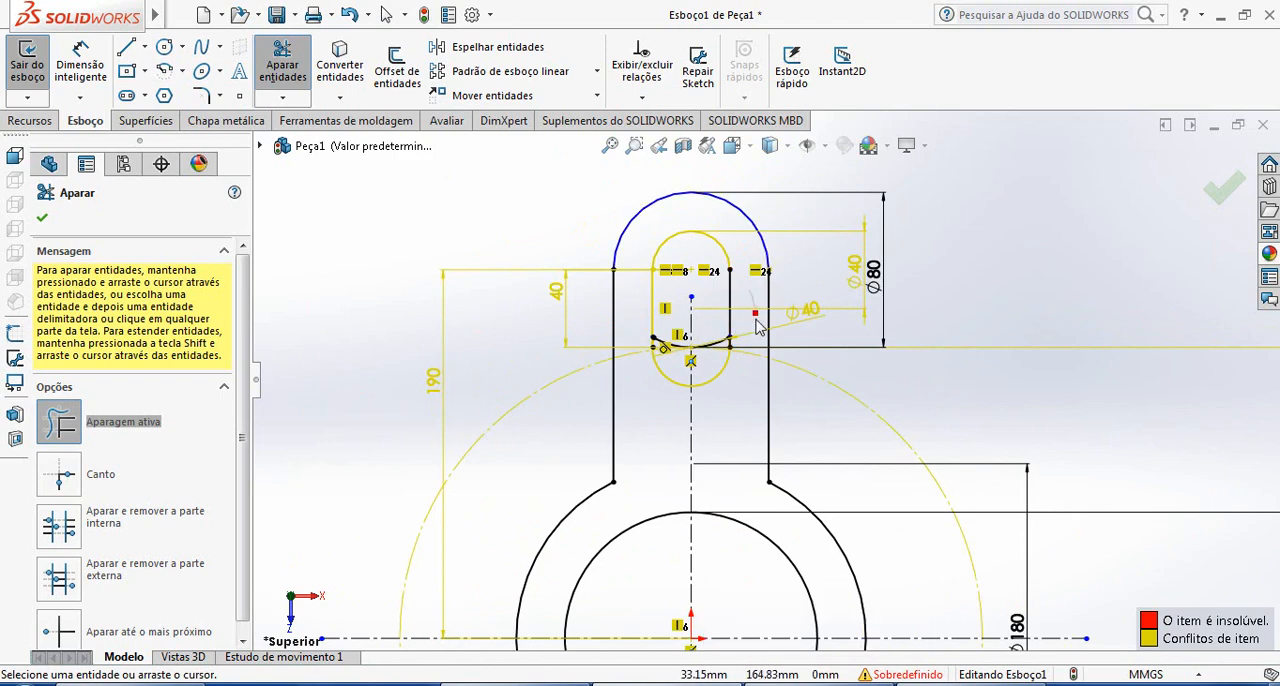
{"action": "scroll", "coordinate": [740, 324], "scroll_direction": "down", "scroll_amount": 3}
{"action": "mouse_move", "coordinate": [714, 364]}
{"action": "left_mouse_down"}
{"action": "mouse_move", "coordinate": [640, 345]}
{"action": "mouse_move", "coordinate": [624, 368]}
{"action": "left_mouse_up"}
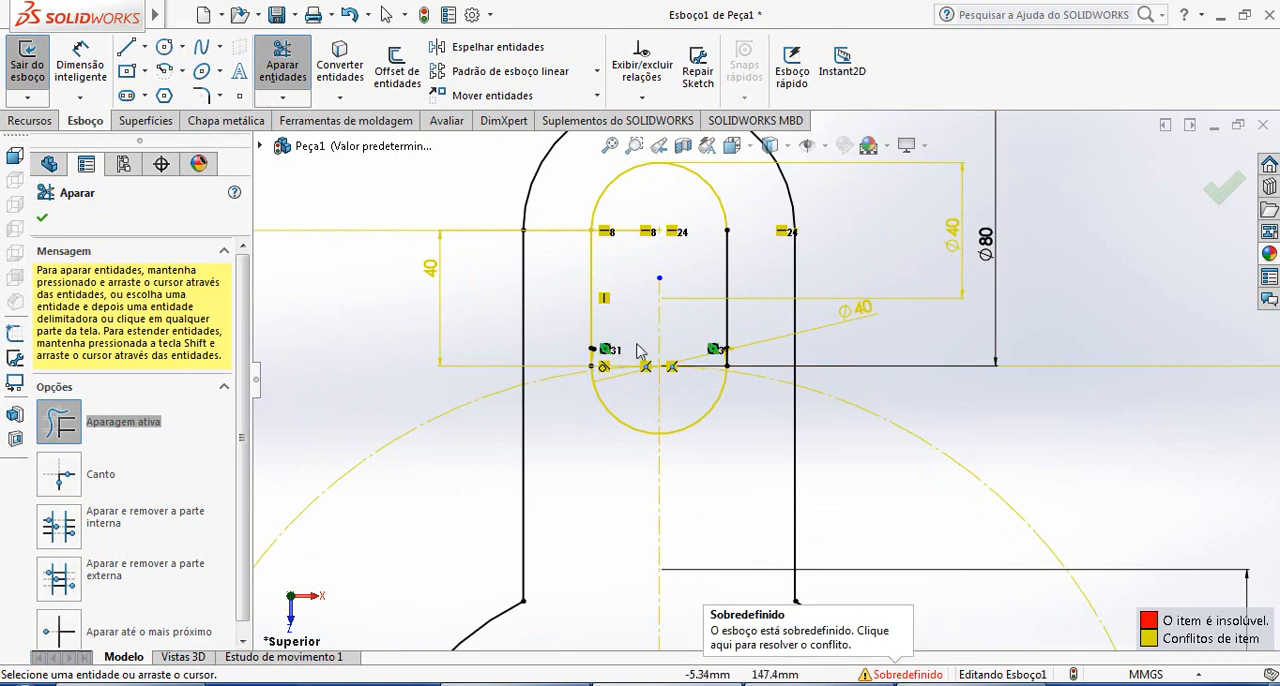
Trim the leftover arc stubs where the slot's lower arc meets its side lines
{"action": "scroll", "coordinate": [646, 374], "scroll_direction": "down", "scroll_amount": 6}
{"action": "mouse_move", "coordinate": [702, 397]}
{"action": "left_mouse_down"}
{"action": "mouse_move", "coordinate": [646, 370]}
{"action": "mouse_move", "coordinate": [643, 323]}
{"action": "left_mouse_up"}
{"action": "scroll", "coordinate": [845, 388], "scroll_direction": "up", "scroll_amount": 5}
{"action": "scroll", "coordinate": [1065, 388], "scroll_direction": "down", "scroll_amount": 6}
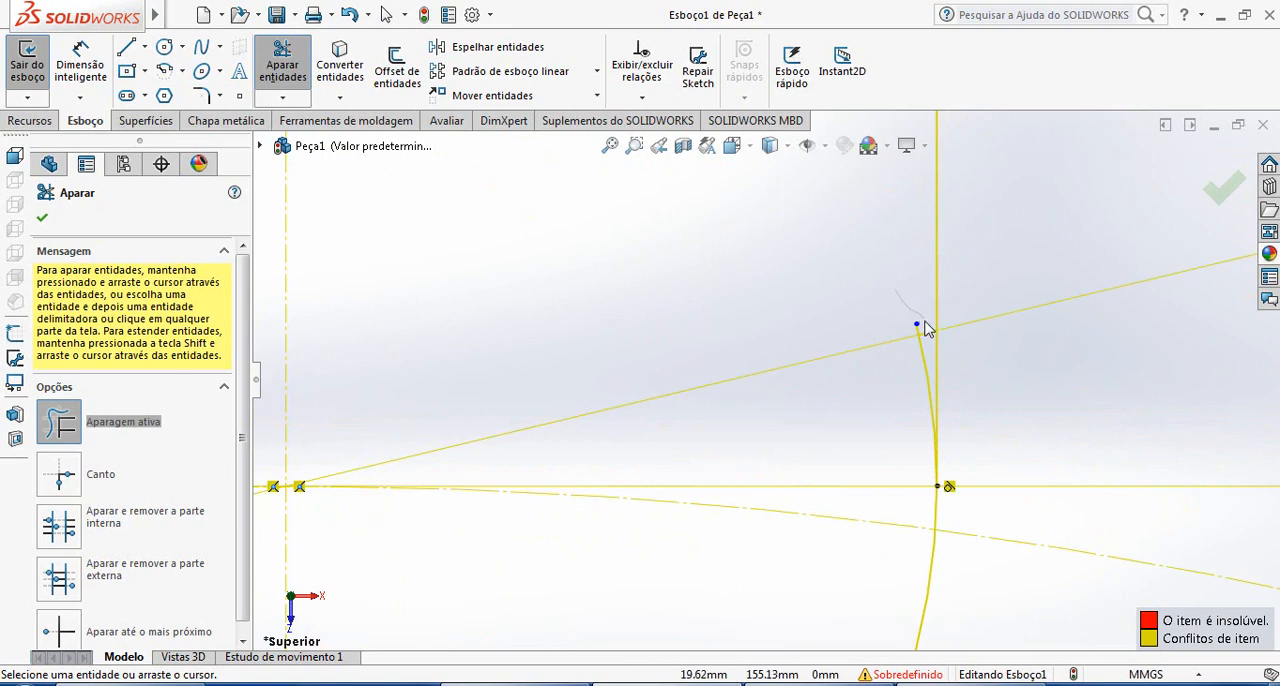
{"action": "left_click_drag", "start_coordinate": [925, 321], "coordinate": [927, 352]}
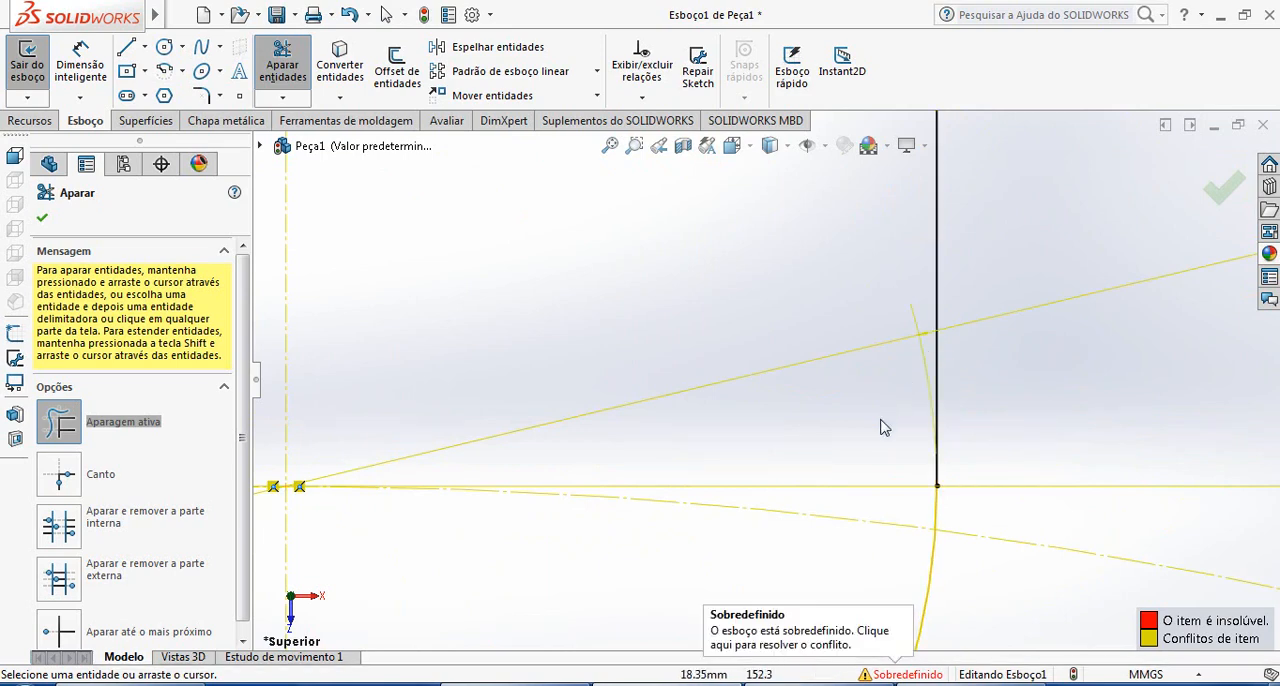
{"action": "scroll", "coordinate": [892, 435], "scroll_direction": "up", "scroll_amount": 3}
{"action": "scroll", "coordinate": [829, 400], "scroll_direction": "down", "scroll_amount": 4}
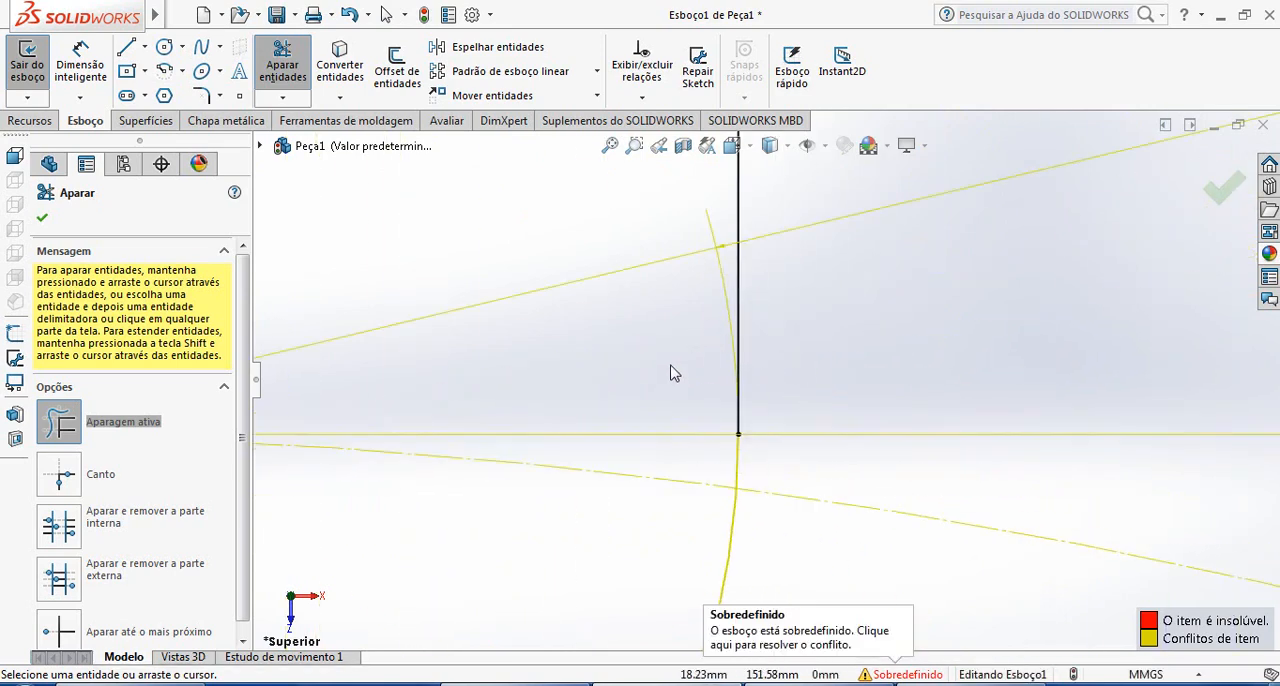
{"action": "scroll", "coordinate": [711, 437], "scroll_direction": "up", "scroll_amount": 5}
{"action": "key", "text": "Escape"}
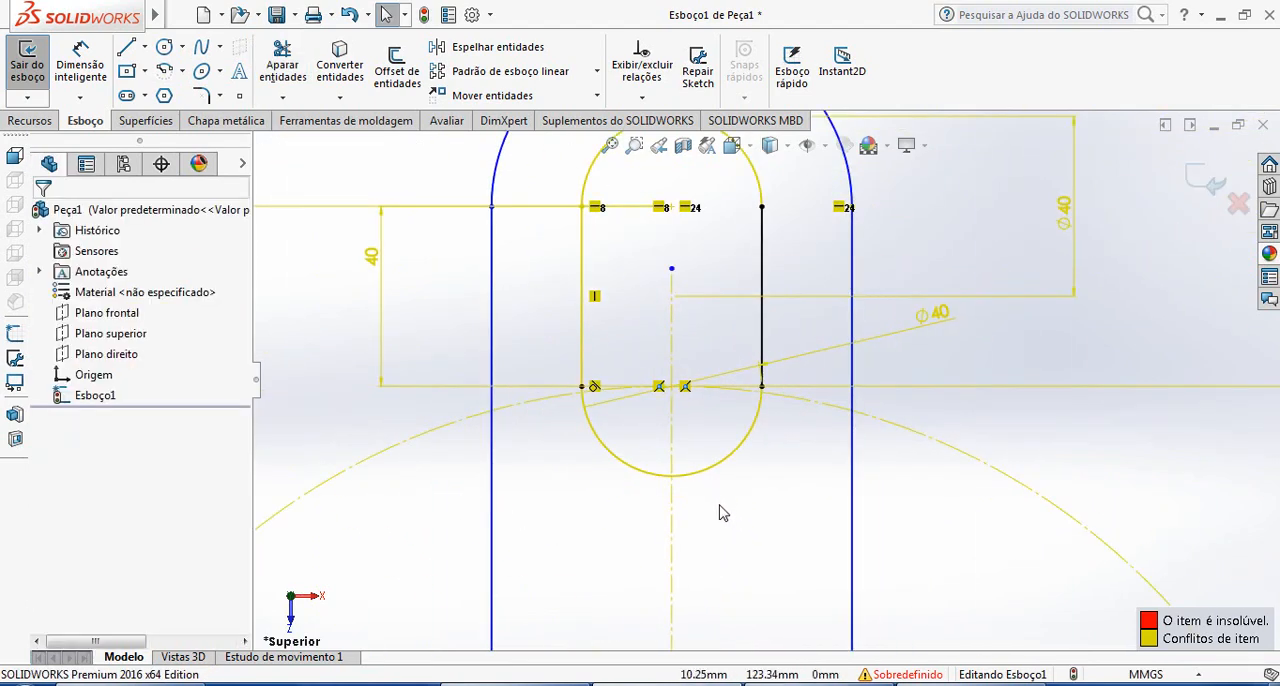
Dimension the vertical distance from the origin to the centre of the slot's lower arc
{"action": "scroll", "coordinate": [723, 505], "scroll_direction": "up", "scroll_amount": 6}
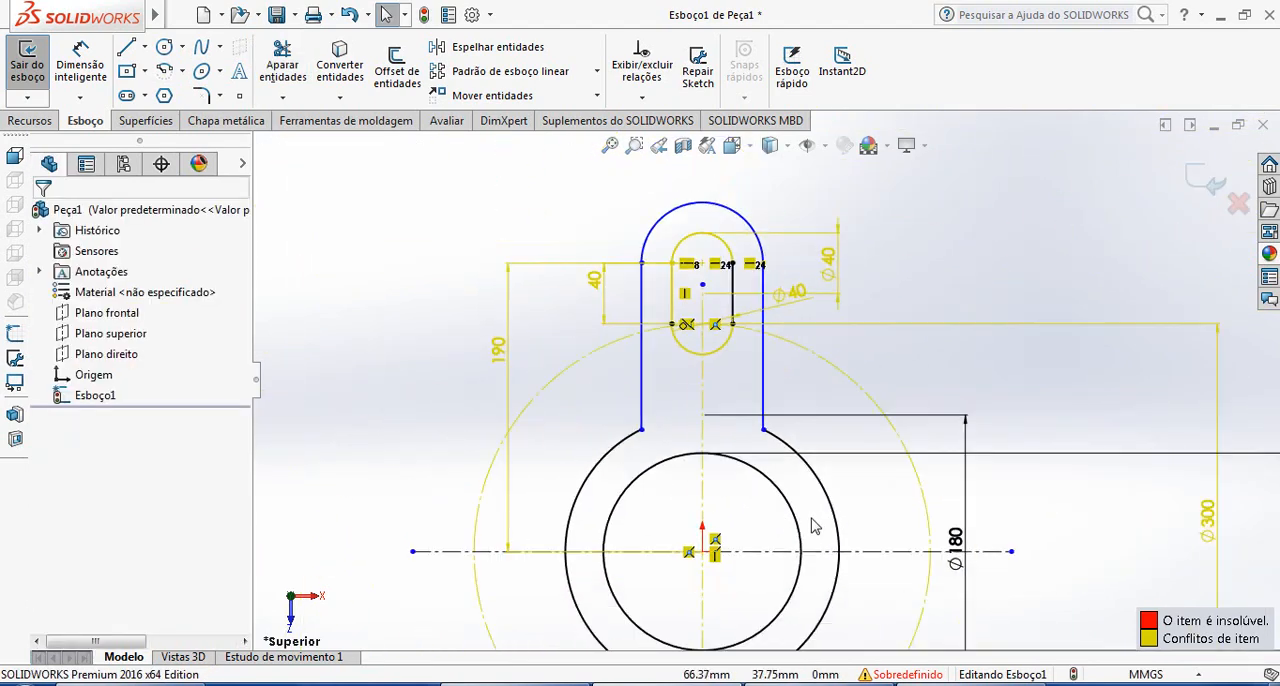
{"action": "scroll", "coordinate": [811, 518], "scroll_direction": "up", "scroll_amount": 2}
{"action": "scroll", "coordinate": [797, 469], "scroll_direction": "down", "scroll_amount": 2}
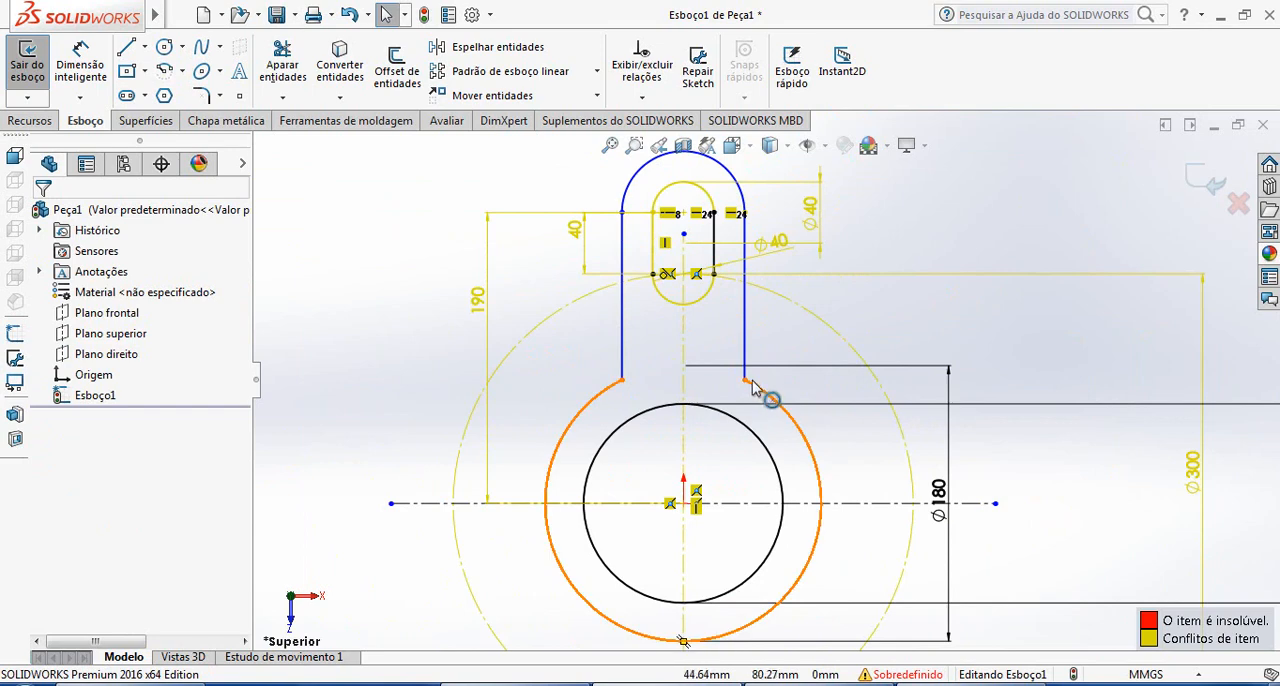
{"action": "left_click", "coordinate": [110, 80]}
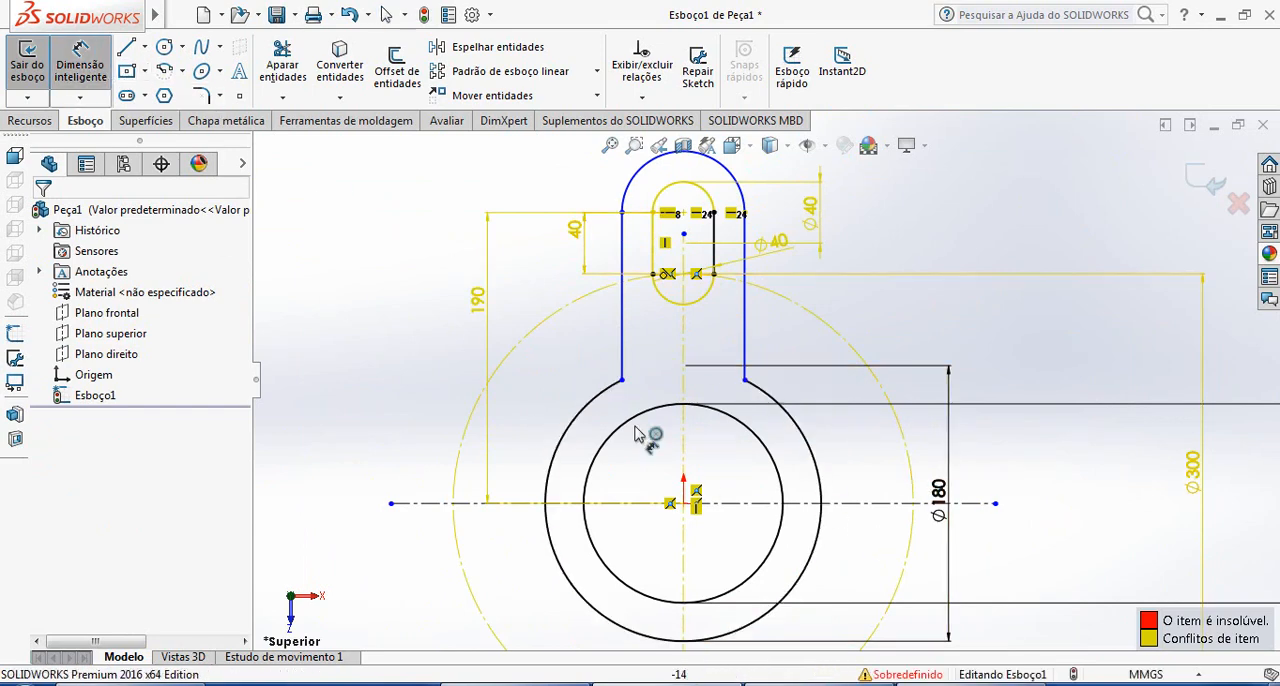
{"action": "left_click", "coordinate": [684, 503]}
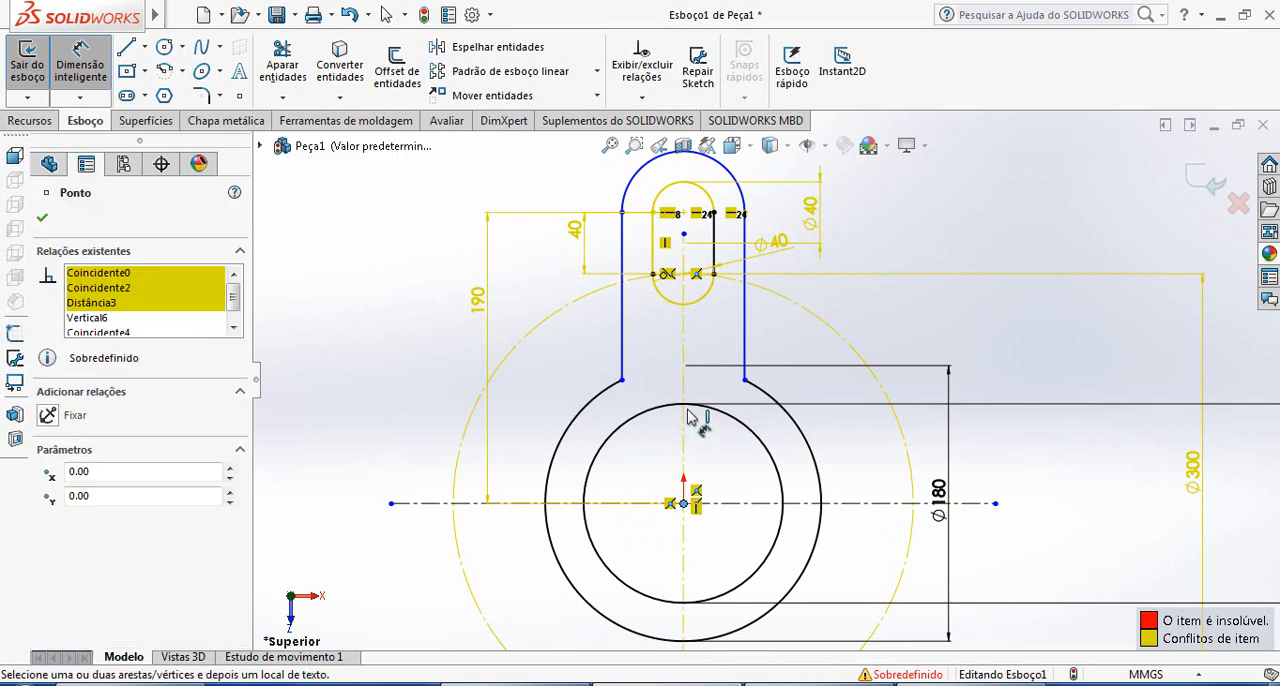
{"action": "left_click", "coordinate": [686, 302]}
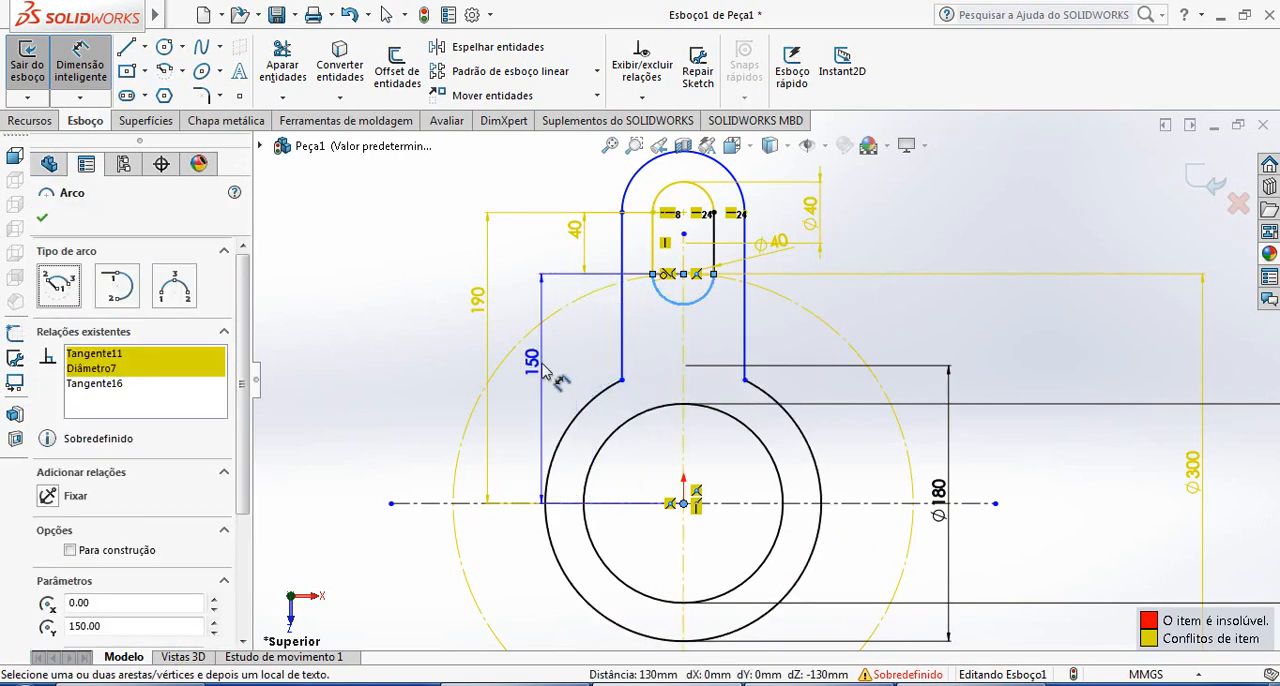
{"action": "left_click", "coordinate": [545, 372]}
{"action": "key", "text": "Escape"}
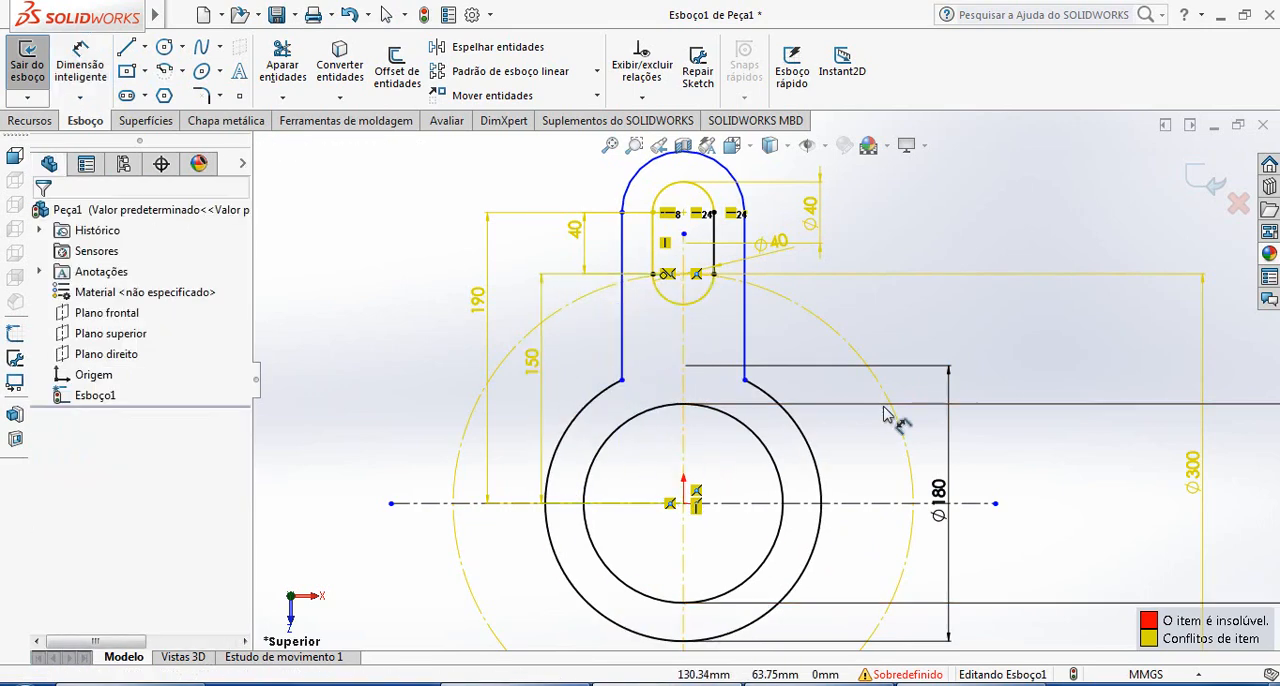
Dimension the horizontal distance from the origin to the lower endpoint of the slot's right side line
{"action": "scroll", "coordinate": [815, 365], "scroll_direction": "down", "scroll_amount": 1}
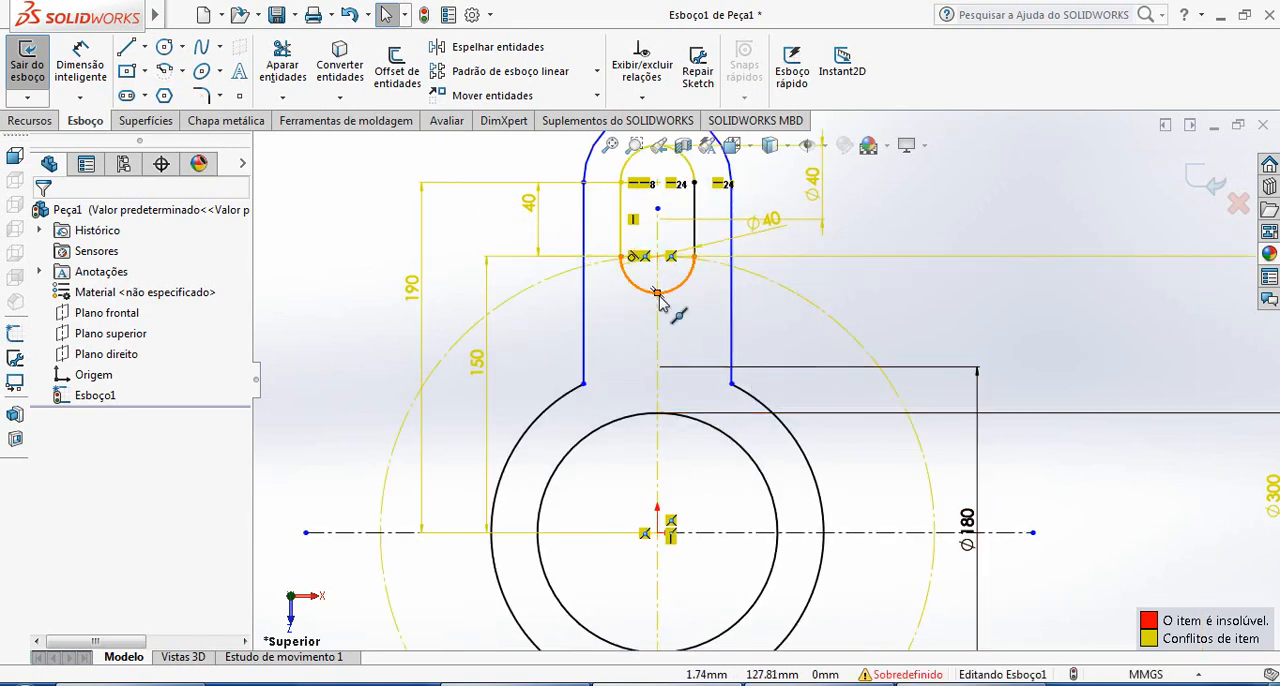
{"action": "left_click", "coordinate": [68, 60]}
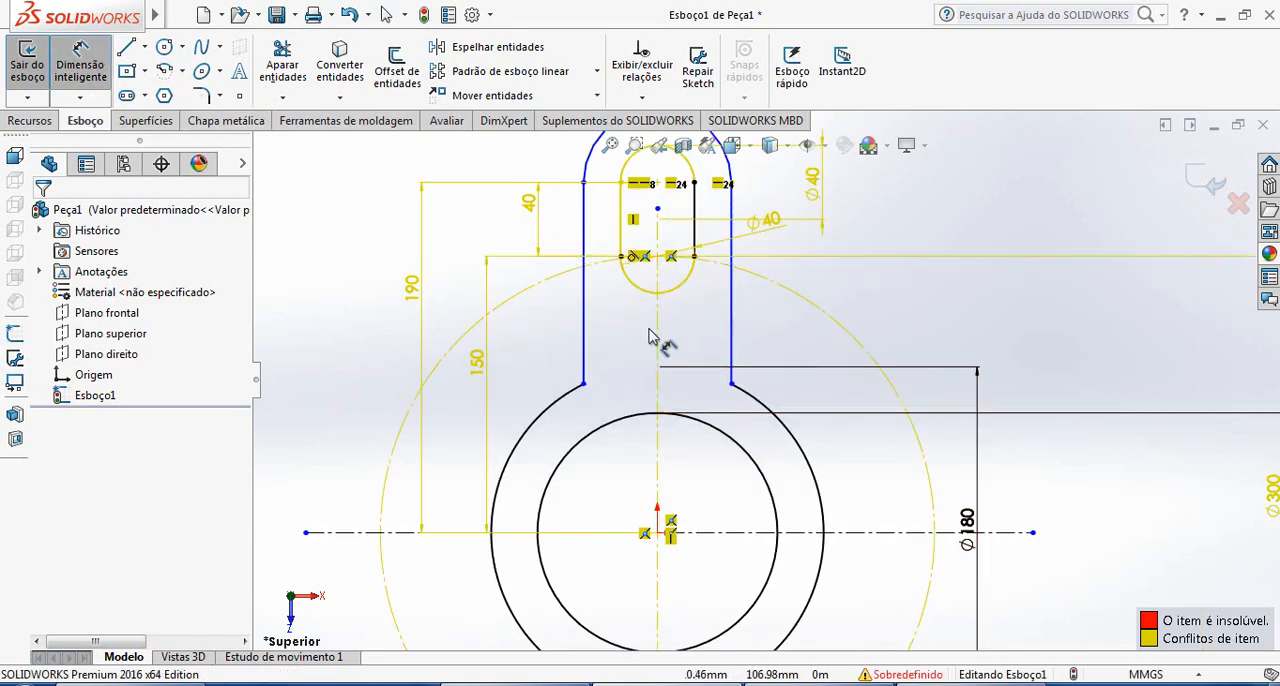
{"action": "left_click", "coordinate": [696, 262]}
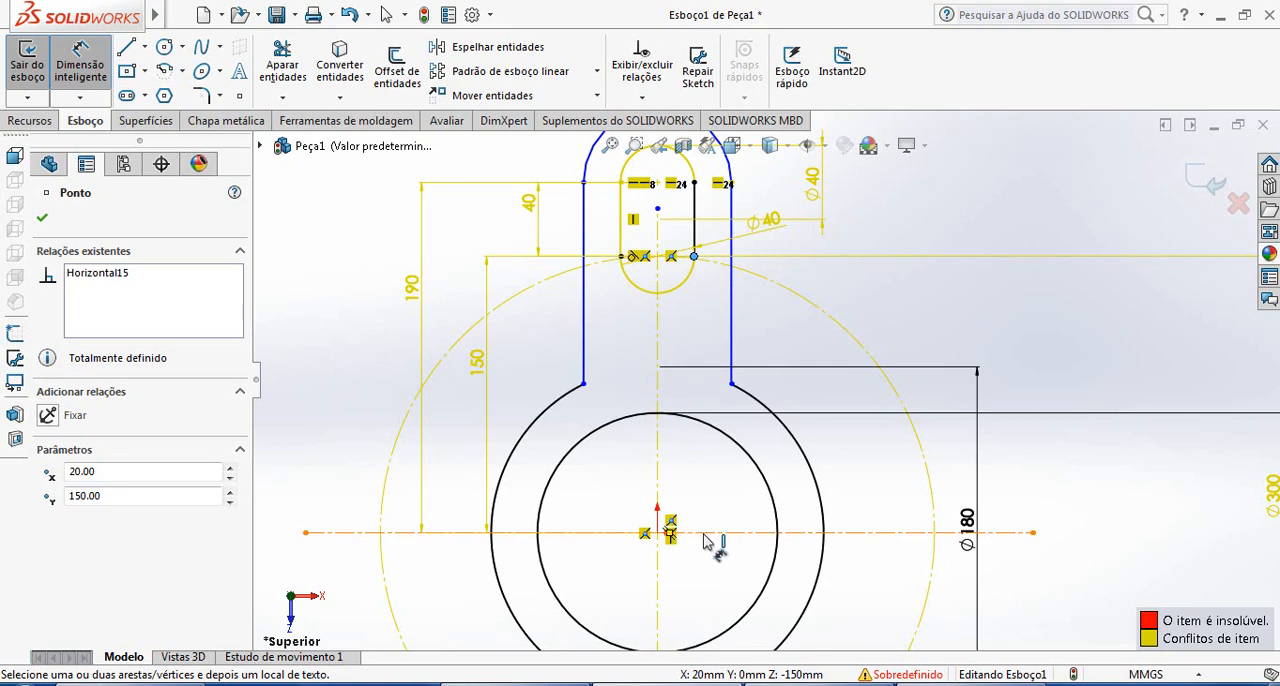
{"action": "left_click", "coordinate": [659, 531]}
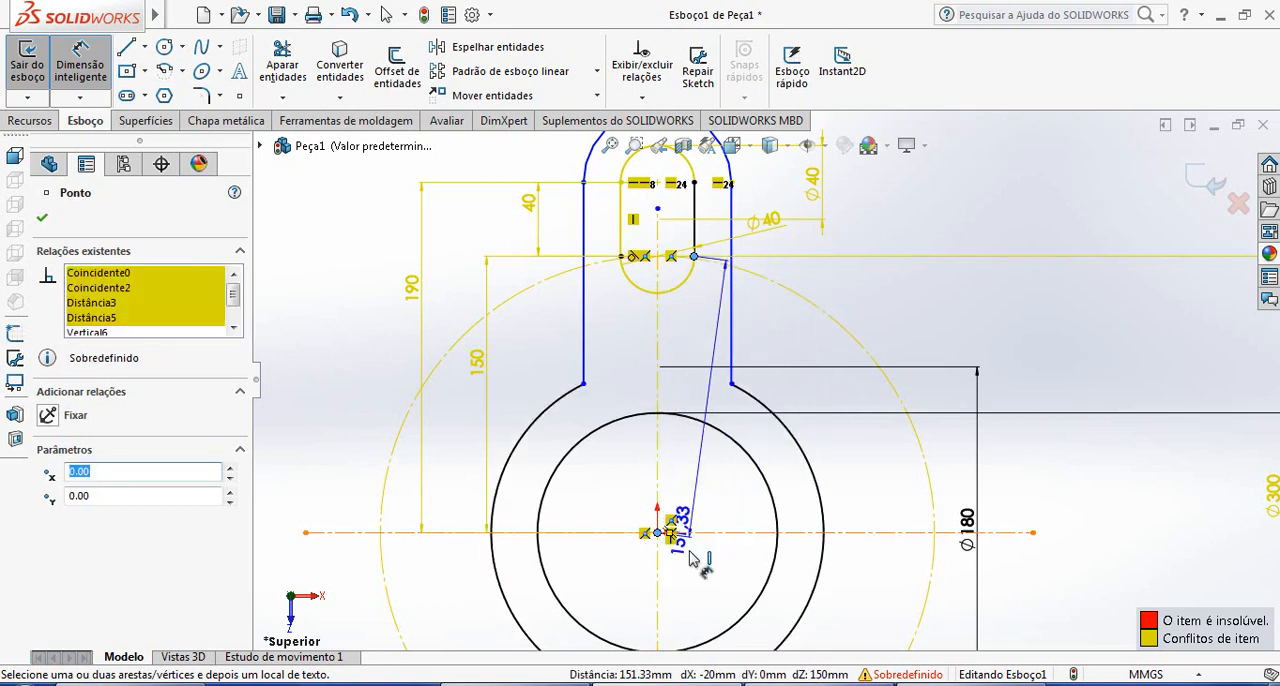
{"action": "left_click", "coordinate": [687, 598]}
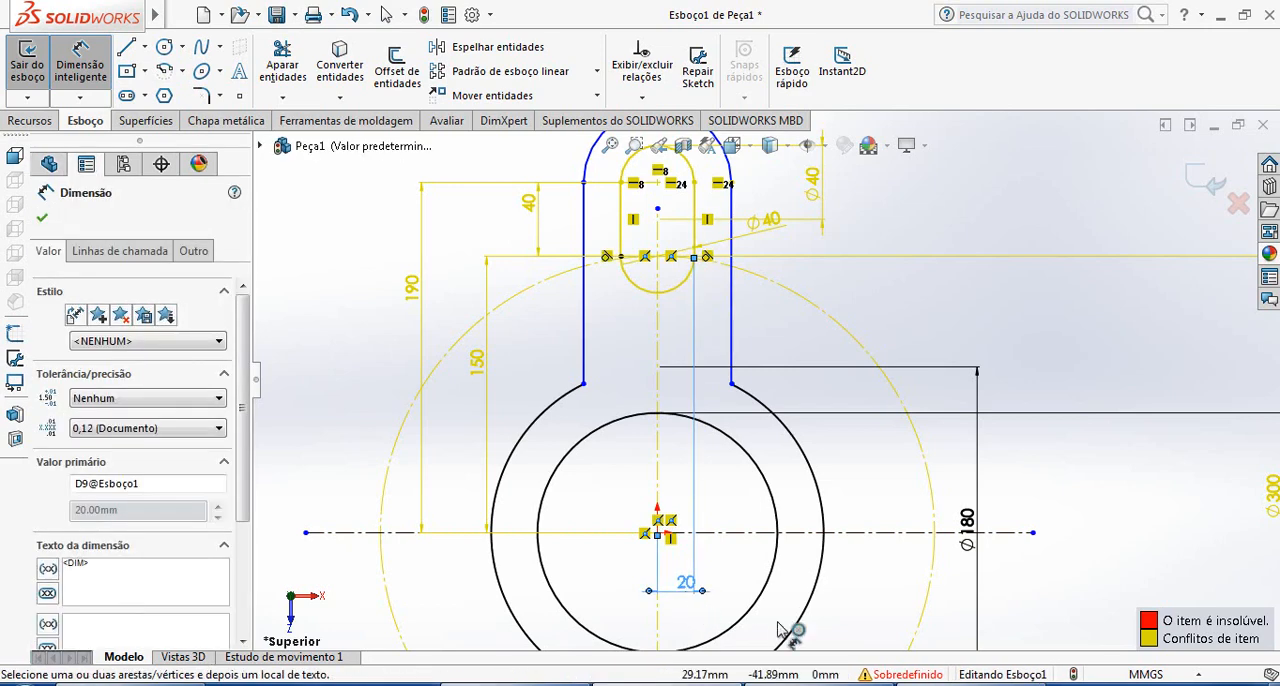
{"action": "scroll", "coordinate": [700, 452], "scroll_direction": "down", "scroll_amount": 2}
{"action": "left_click", "coordinate": [1169, 348]}
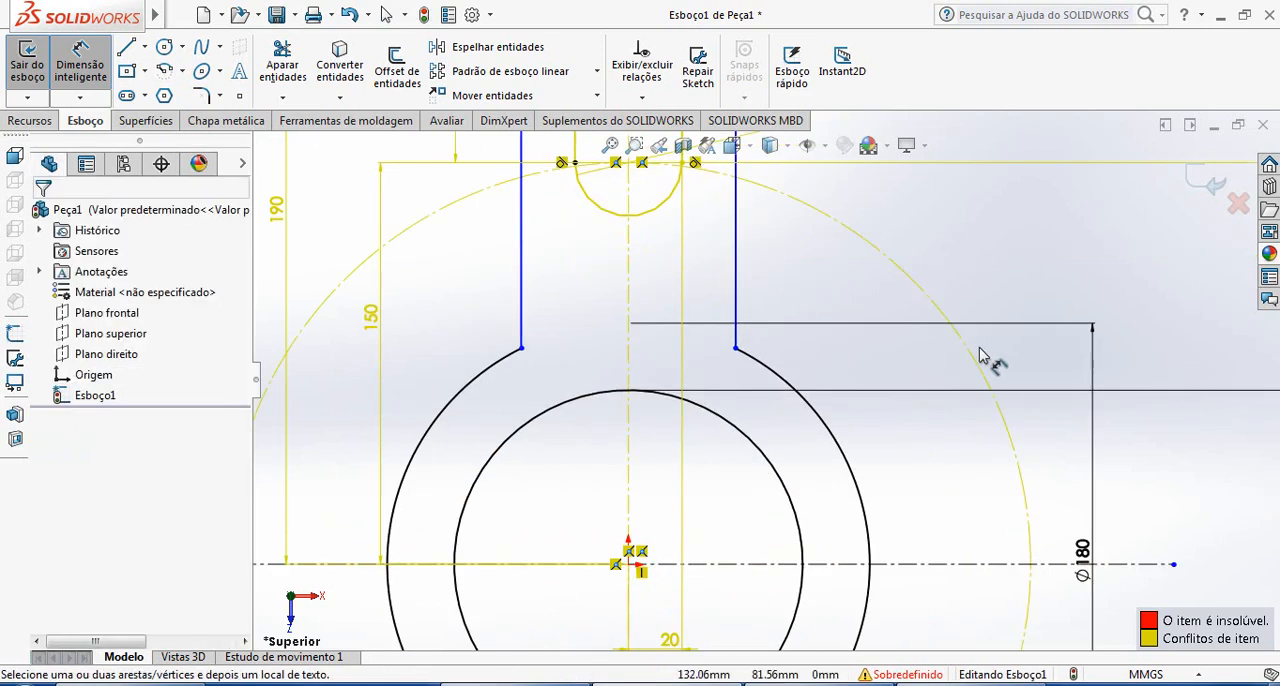
Dimension the vertical distance from the origin to the top of the slot's upper arc
{"action": "scroll", "coordinate": [979, 348], "scroll_direction": "up", "scroll_amount": 4}
{"action": "scroll", "coordinate": [779, 262], "scroll_direction": "down", "scroll_amount": 3}
{"action": "scroll", "coordinate": [779, 265], "scroll_direction": "down", "scroll_amount": 1}
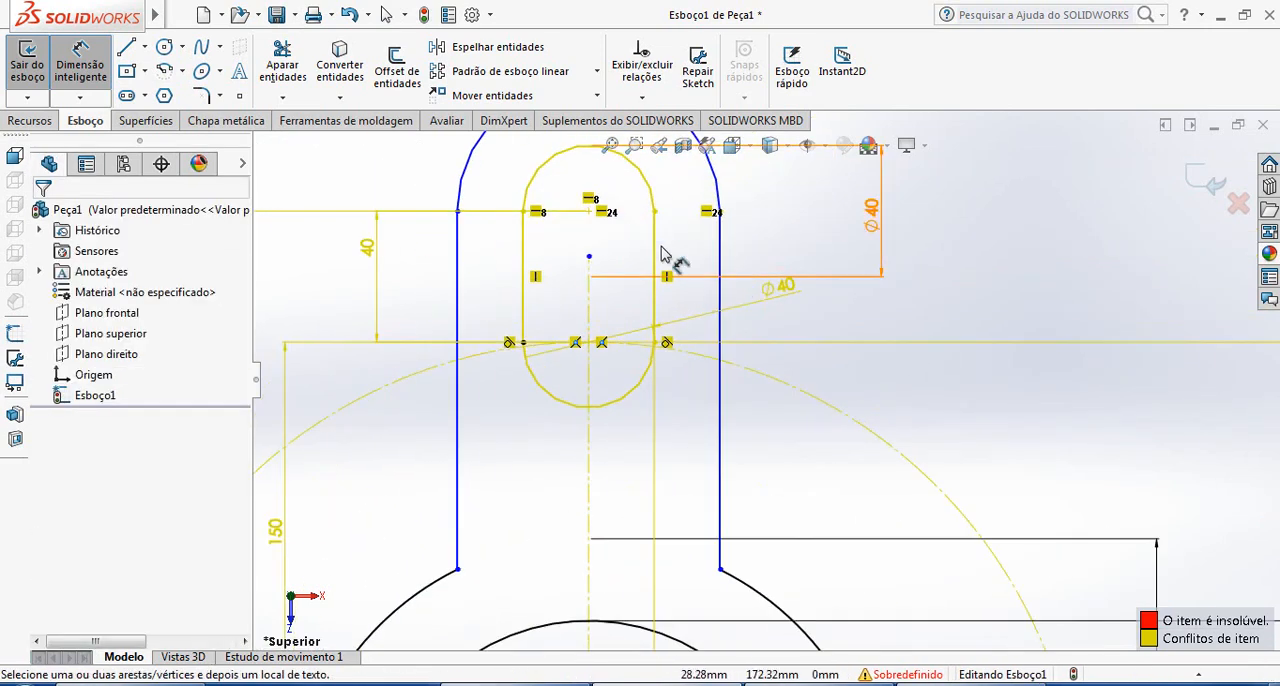
{"action": "scroll", "coordinate": [700, 330], "scroll_direction": "up", "scroll_amount": 2}
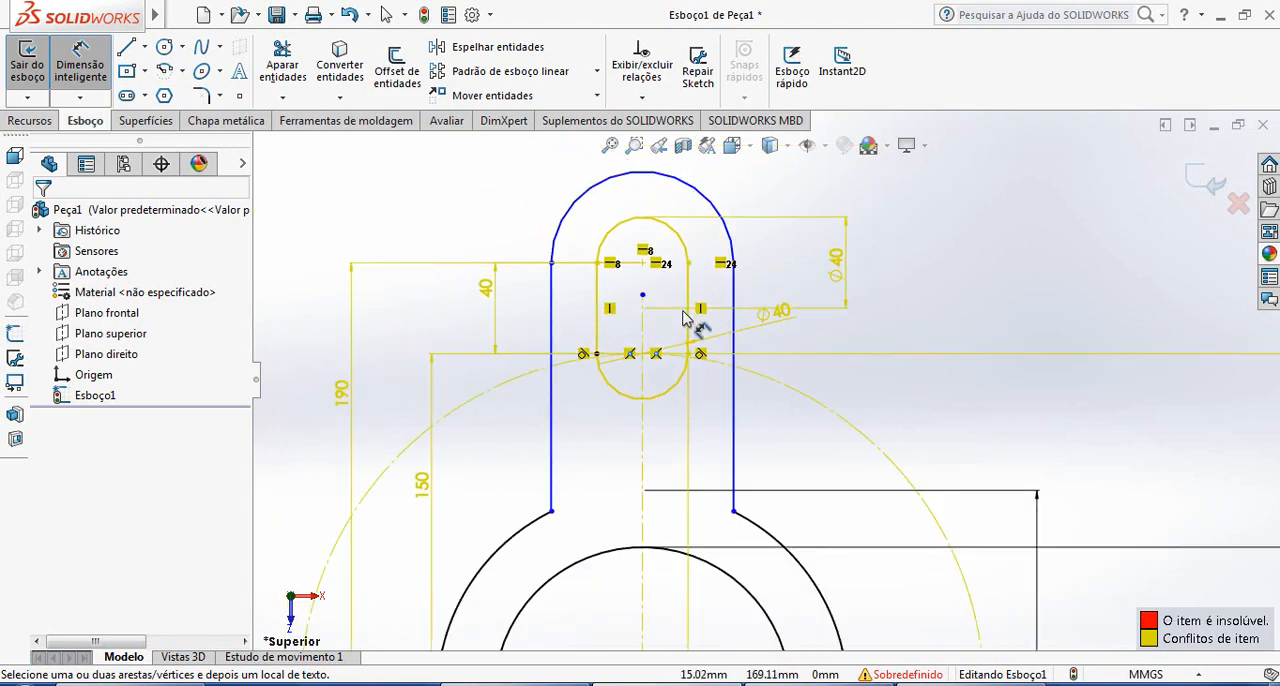
{"action": "left_click", "coordinate": [127, 48]}
{"action": "key", "text": "Escape"}
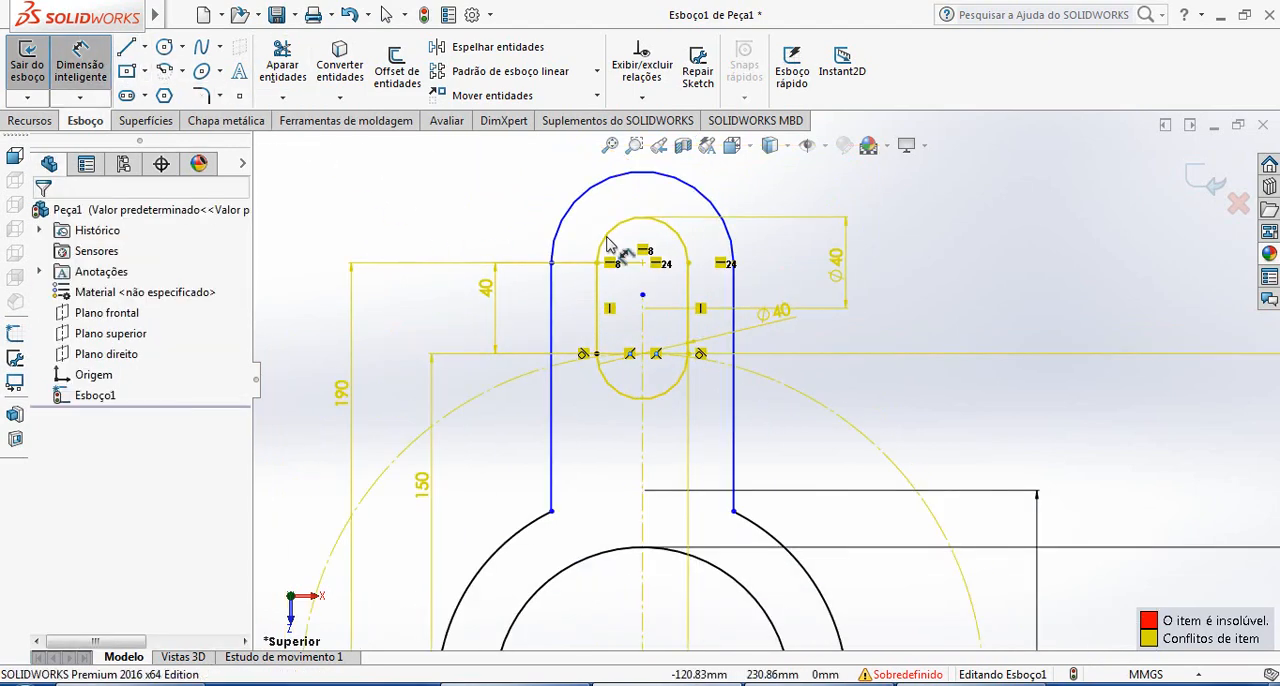
{"action": "left_click", "coordinate": [655, 220]}
{"action": "scroll", "coordinate": [705, 430], "scroll_direction": "up", "scroll_amount": 3}
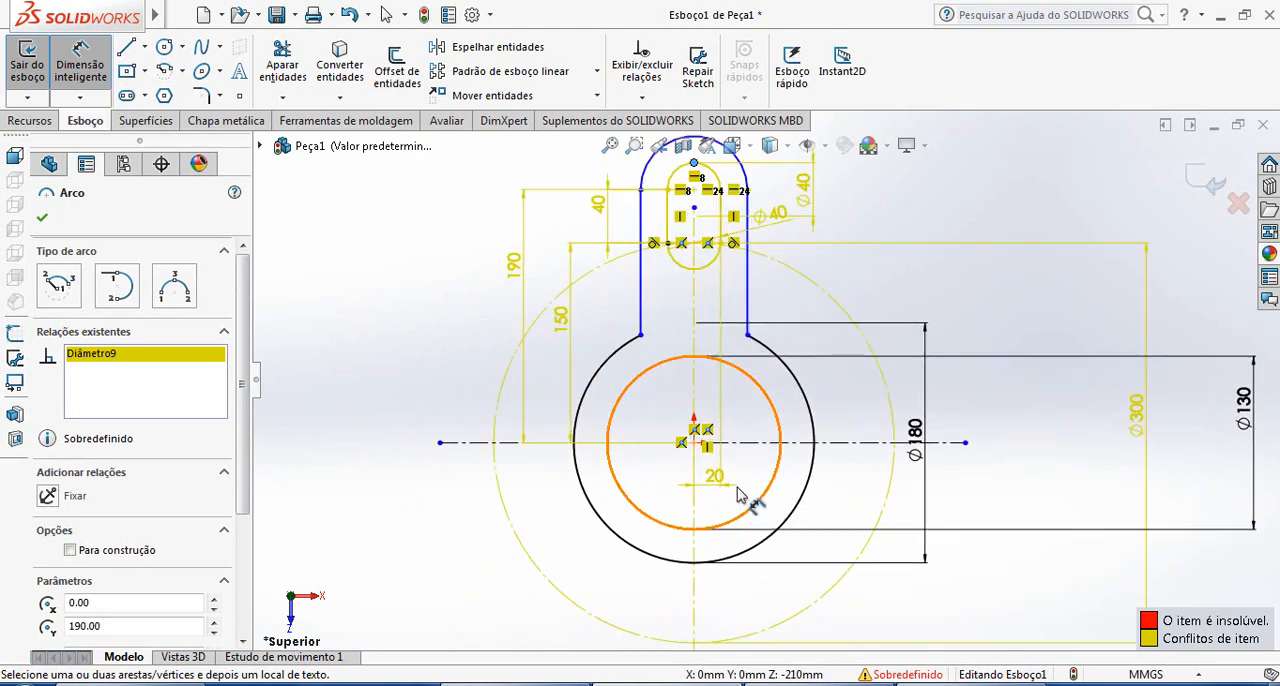
{"action": "left_click", "coordinate": [694, 442]}
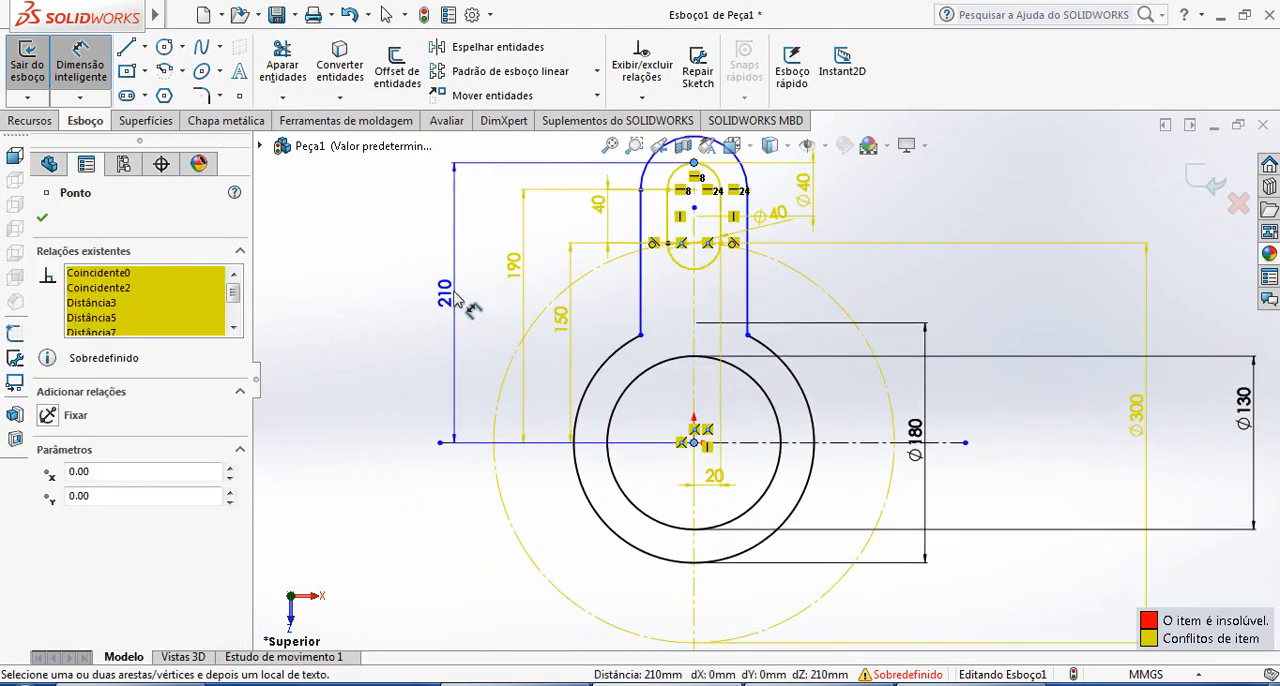
{"action": "left_click", "coordinate": [455, 279]}
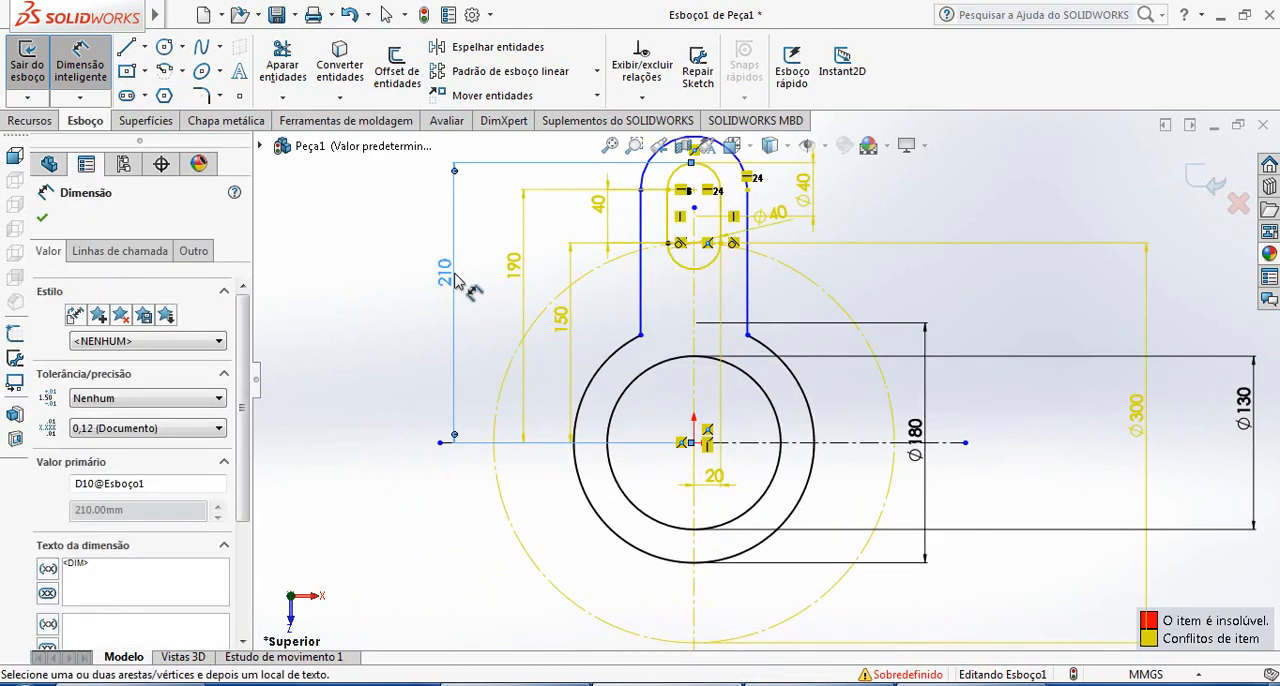
{"action": "left_click", "coordinate": [42, 218]}
{"action": "key", "text": "Escape"}
{"action": "scroll", "coordinate": [769, 376], "scroll_direction": "up", "scroll_amount": 2}
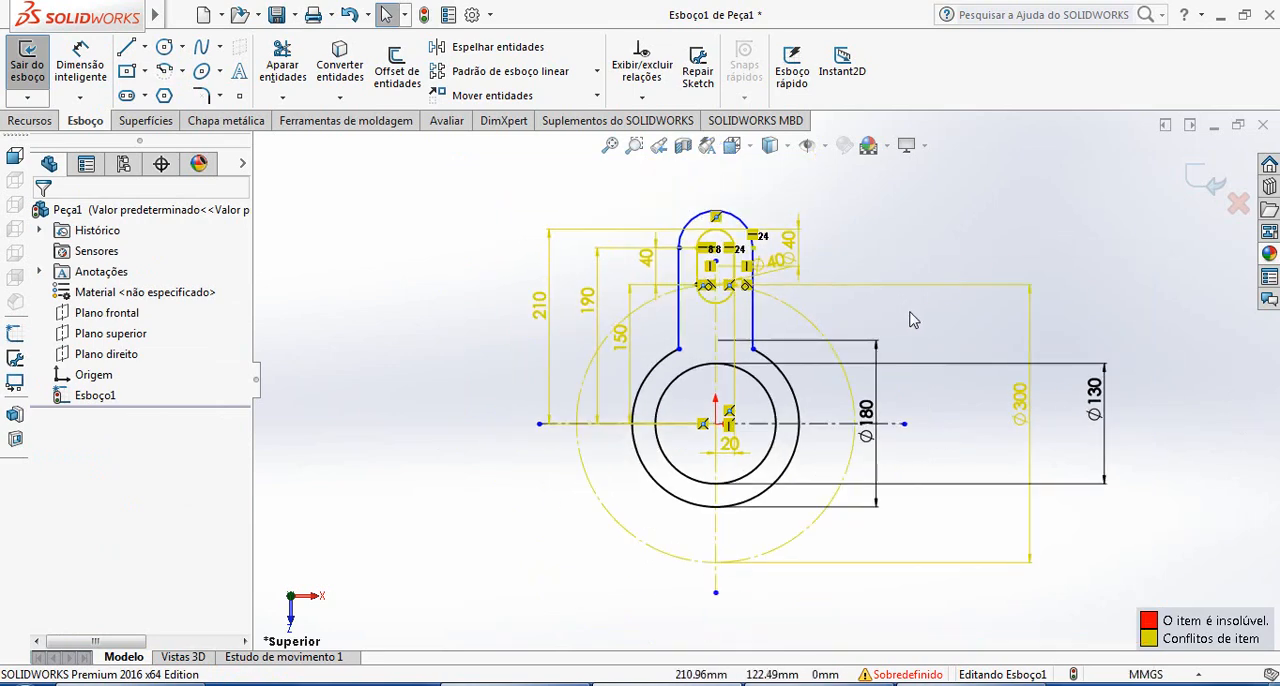
Dimension the vertical distance from the origin to the top of the arm's outer arc, placing it right of the arm
{"action": "scroll", "coordinate": [913, 320], "scroll_direction": "down", "scroll_amount": 2}
{"action": "left_click", "coordinate": [80, 65]}
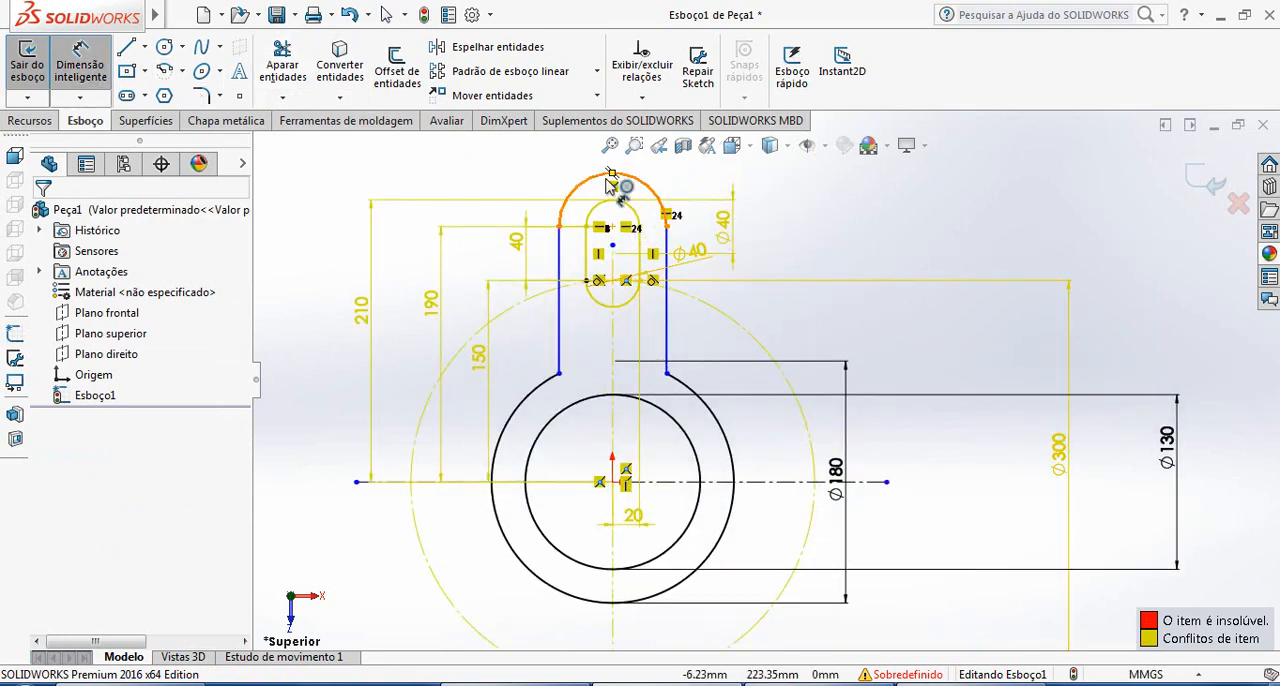
{"action": "left_click", "coordinate": [613, 176]}
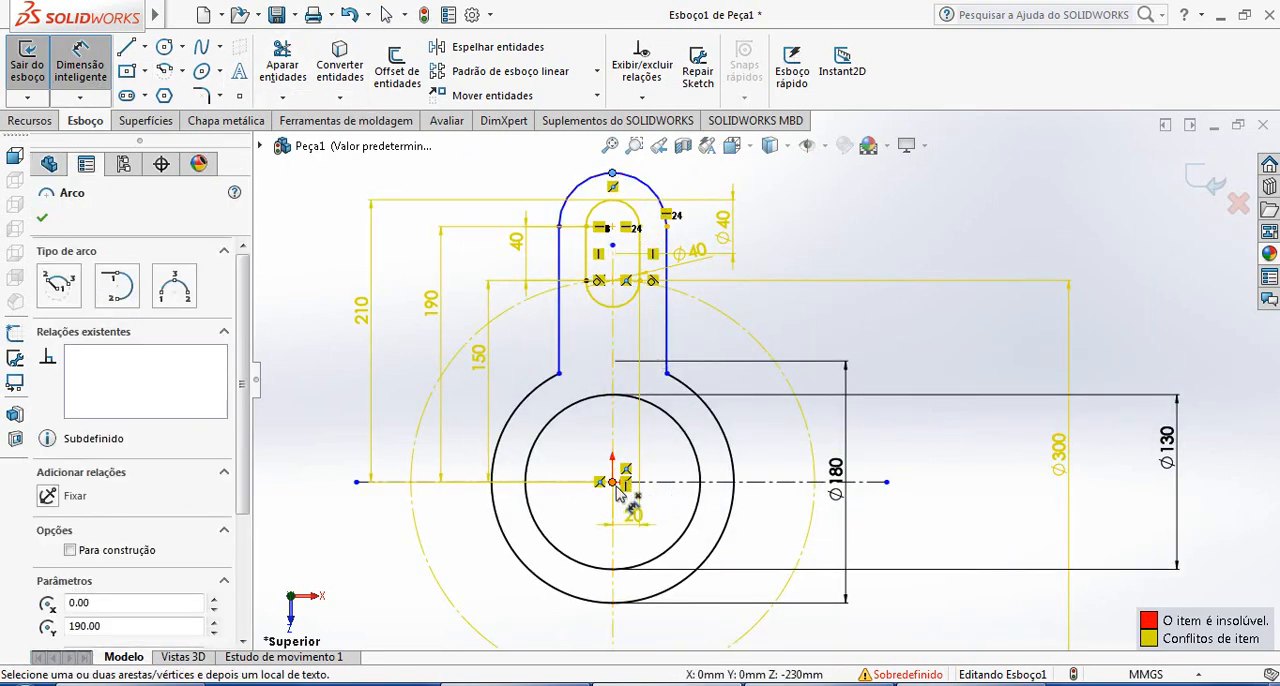
{"action": "left_click", "coordinate": [612, 482]}
{"action": "left_click", "coordinate": [866, 220]}
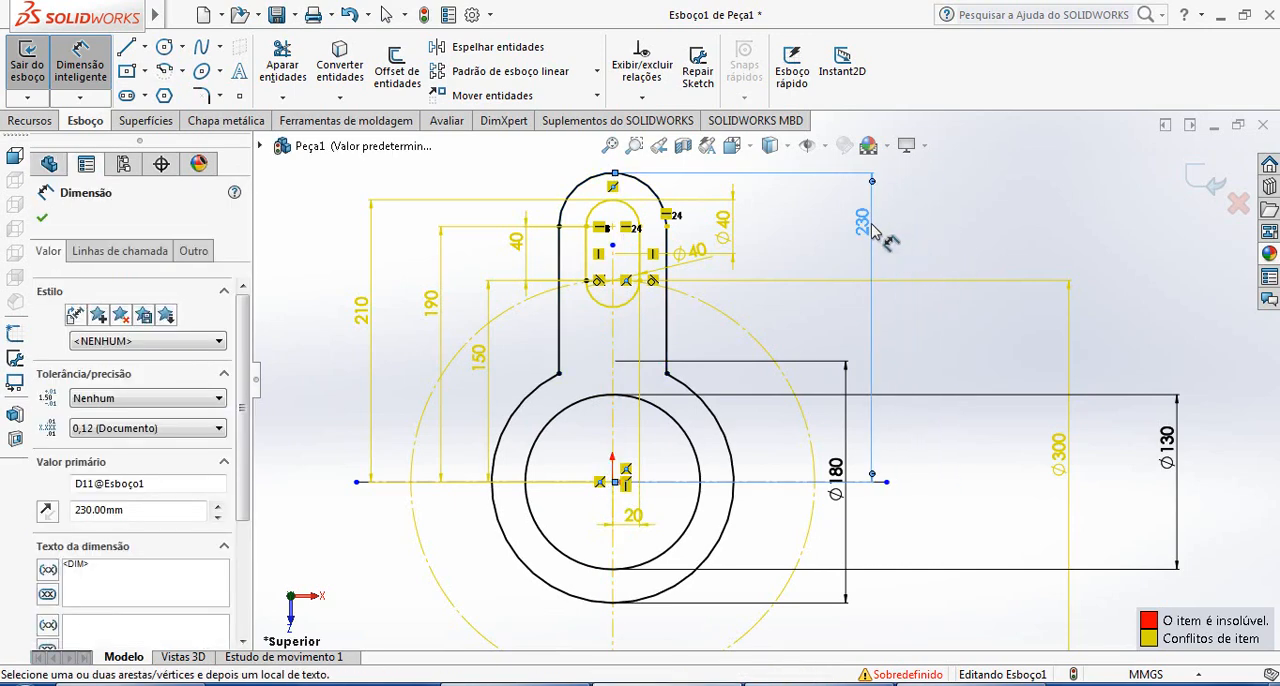
{"action": "left_click", "coordinate": [983, 235]}
Delete the 210 mm dimension between the origin and the top of the slot
{"action": "scroll", "coordinate": [772, 279], "scroll_direction": "down", "scroll_amount": 3}
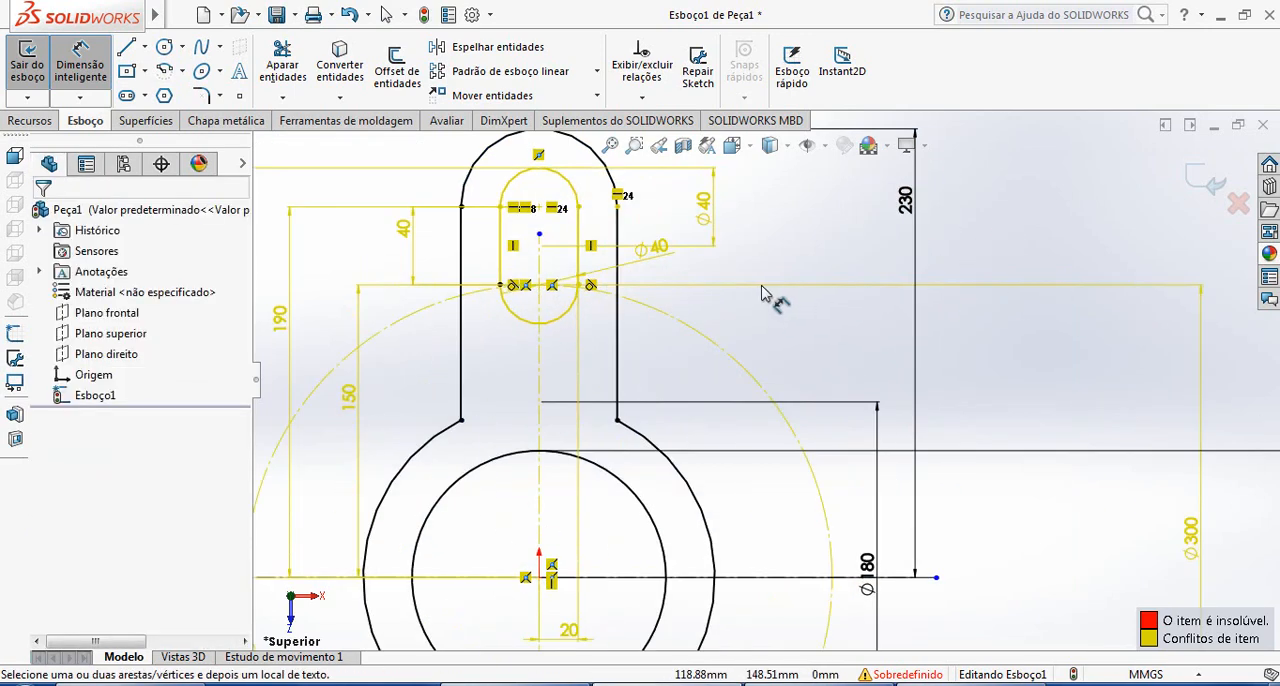
{"action": "scroll", "coordinate": [709, 278], "scroll_direction": "up", "scroll_amount": 2}
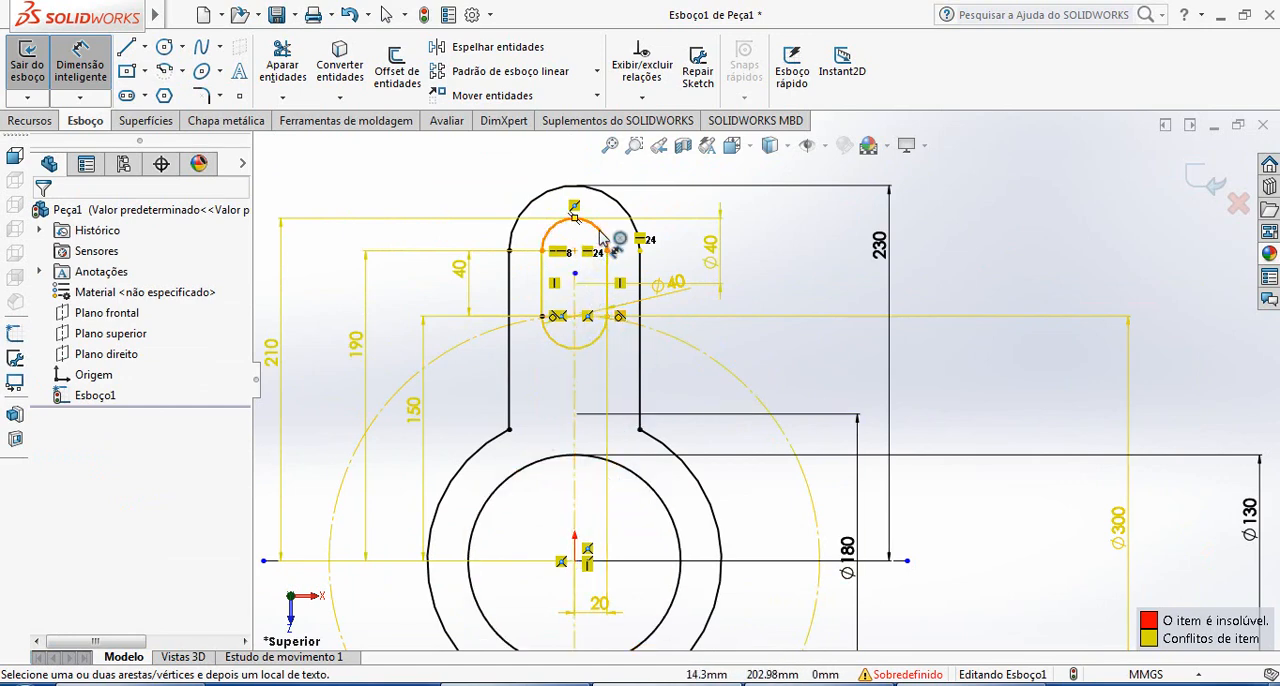
{"action": "left_click", "coordinate": [271, 350]}
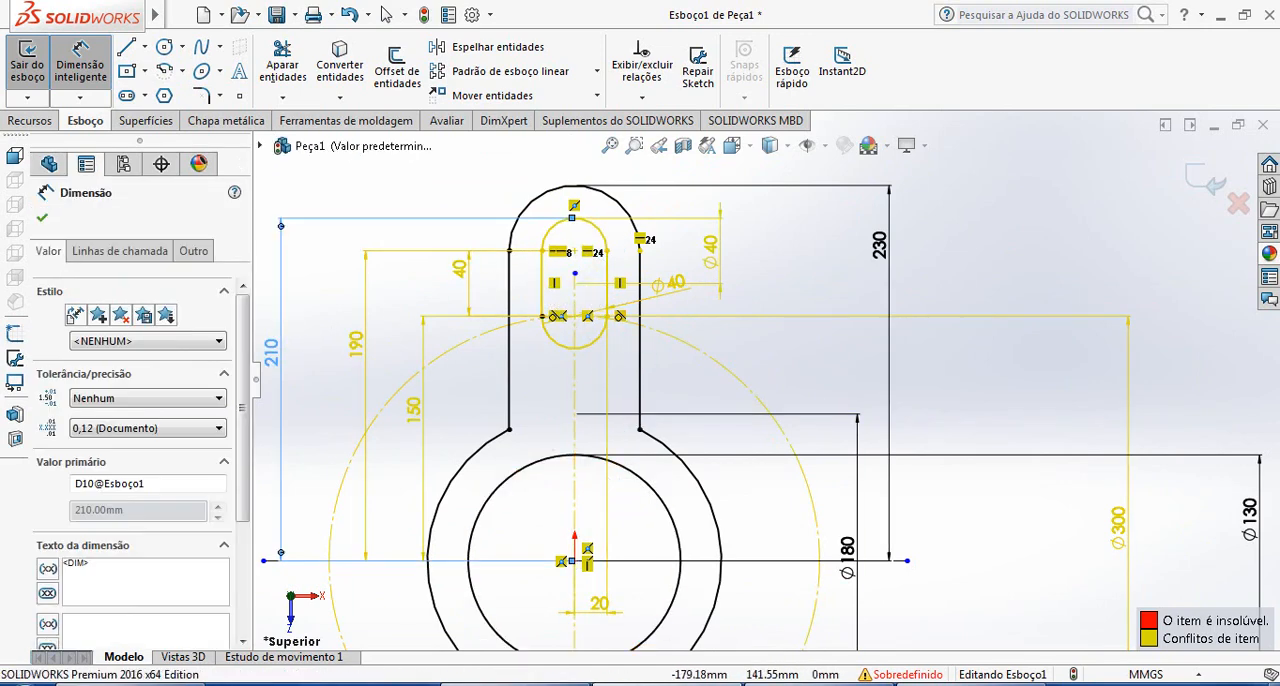
{"action": "key", "text": "Delete"}
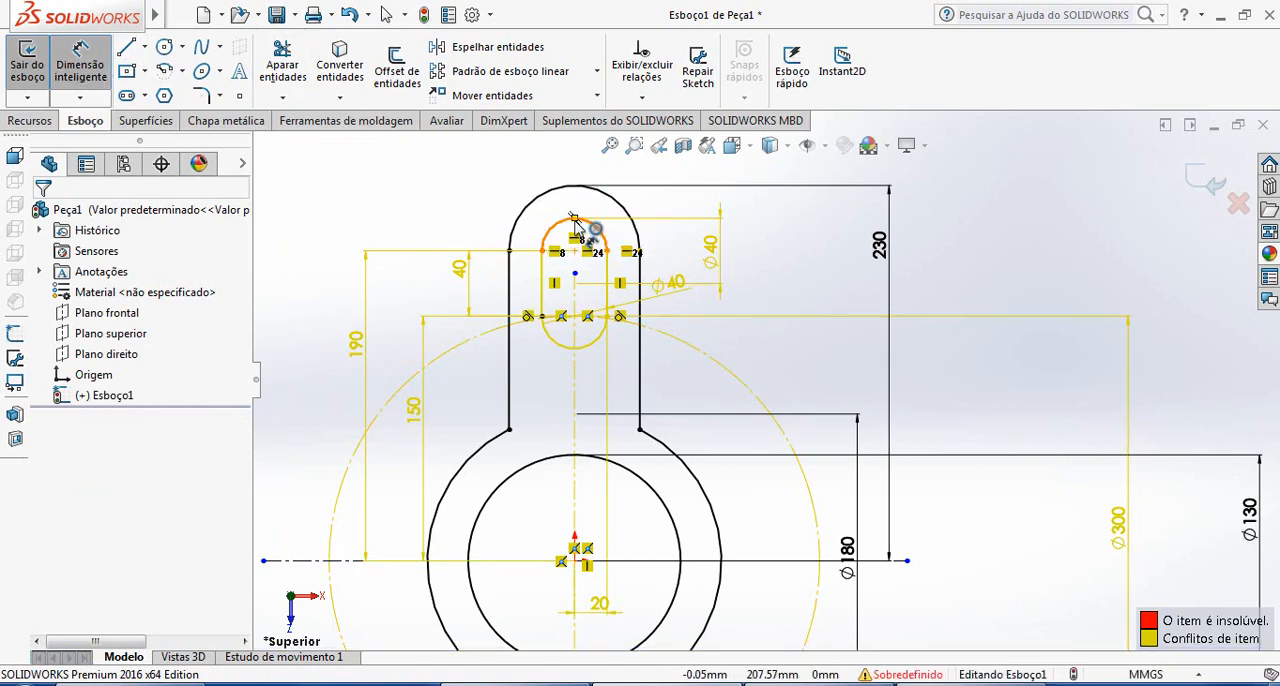
Try a vertical dimension from the slot's upper arc to the bottom of its lower arc, and delete it
{"action": "left_click", "coordinate": [575, 218]}
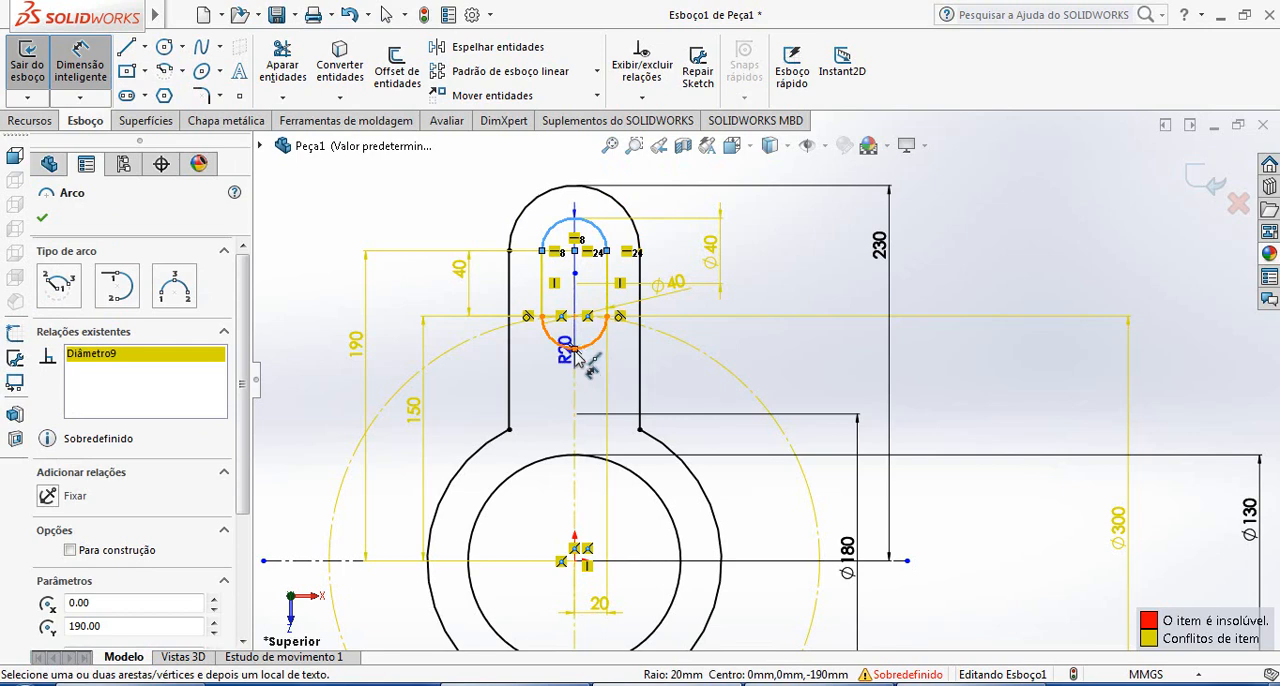
{"action": "left_click", "coordinate": [577, 352]}
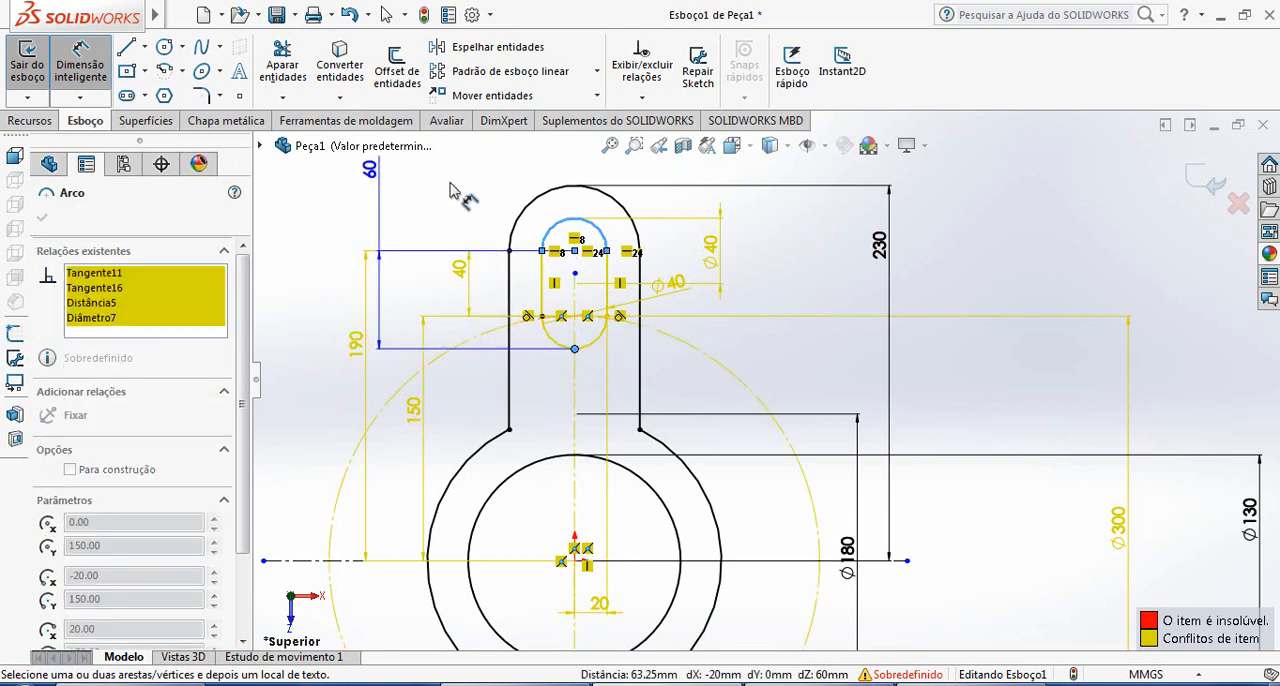
{"action": "left_click", "coordinate": [400, 215]}
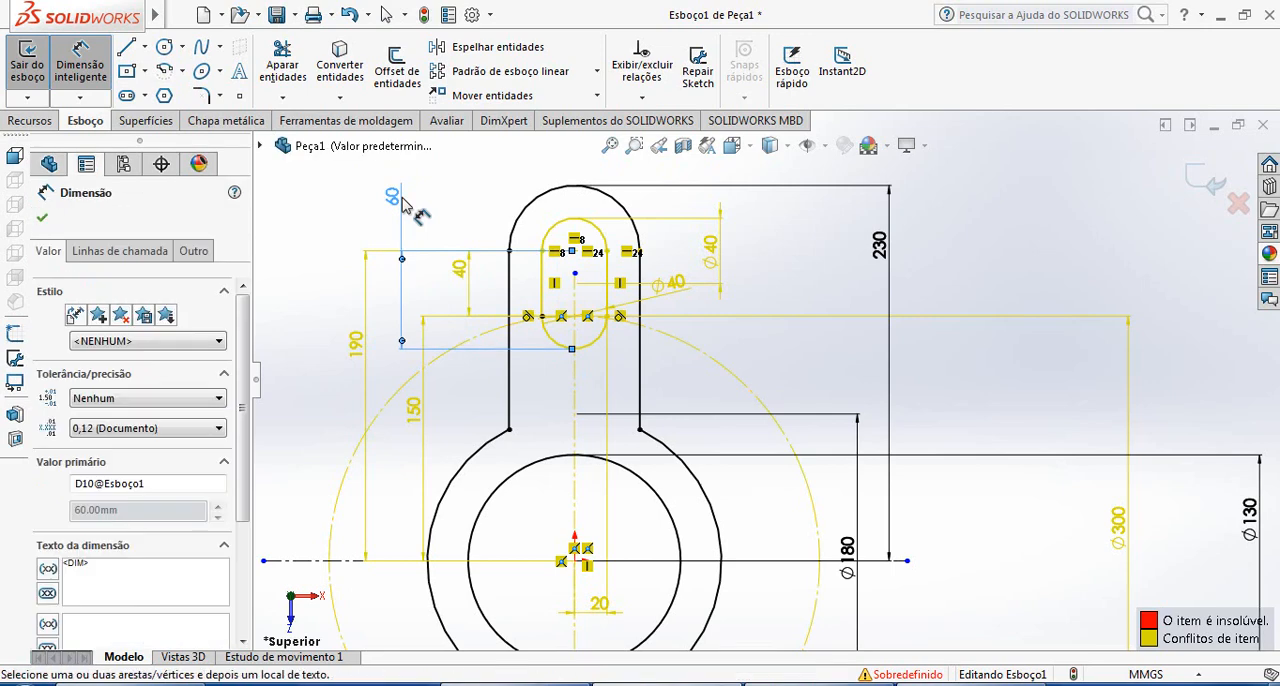
{"action": "key", "text": "Delete"}
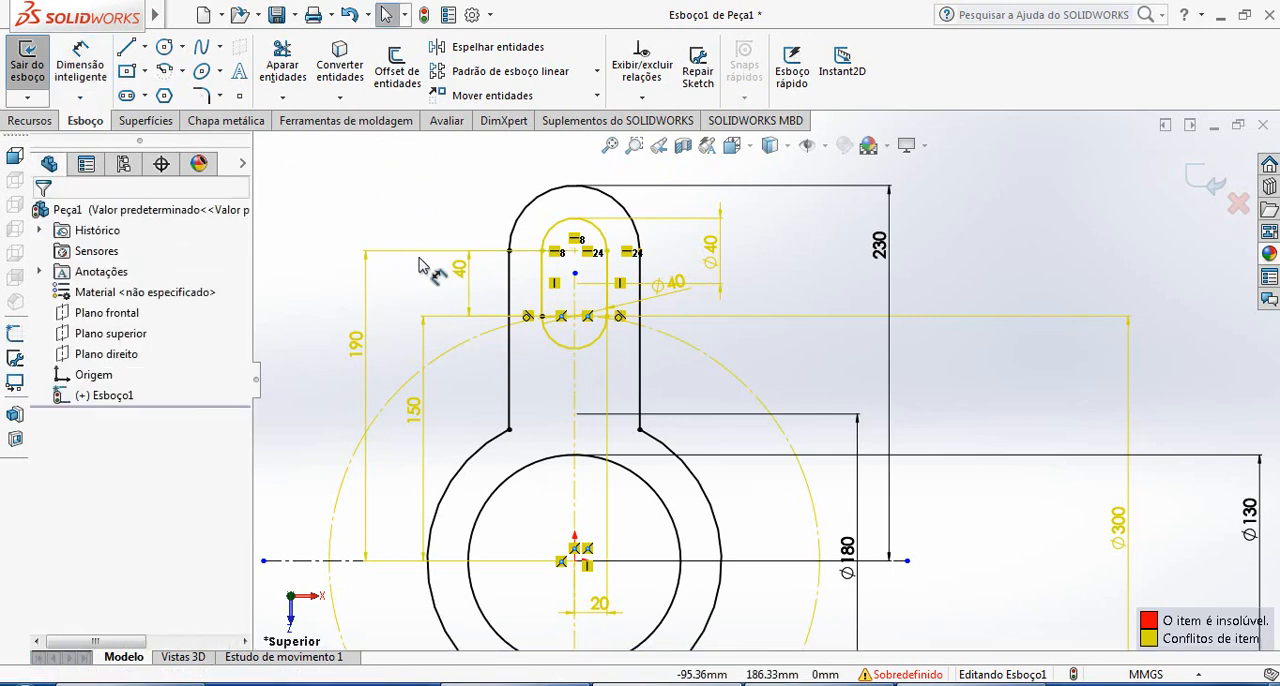
{"action": "left_click", "coordinate": [67, 66]}
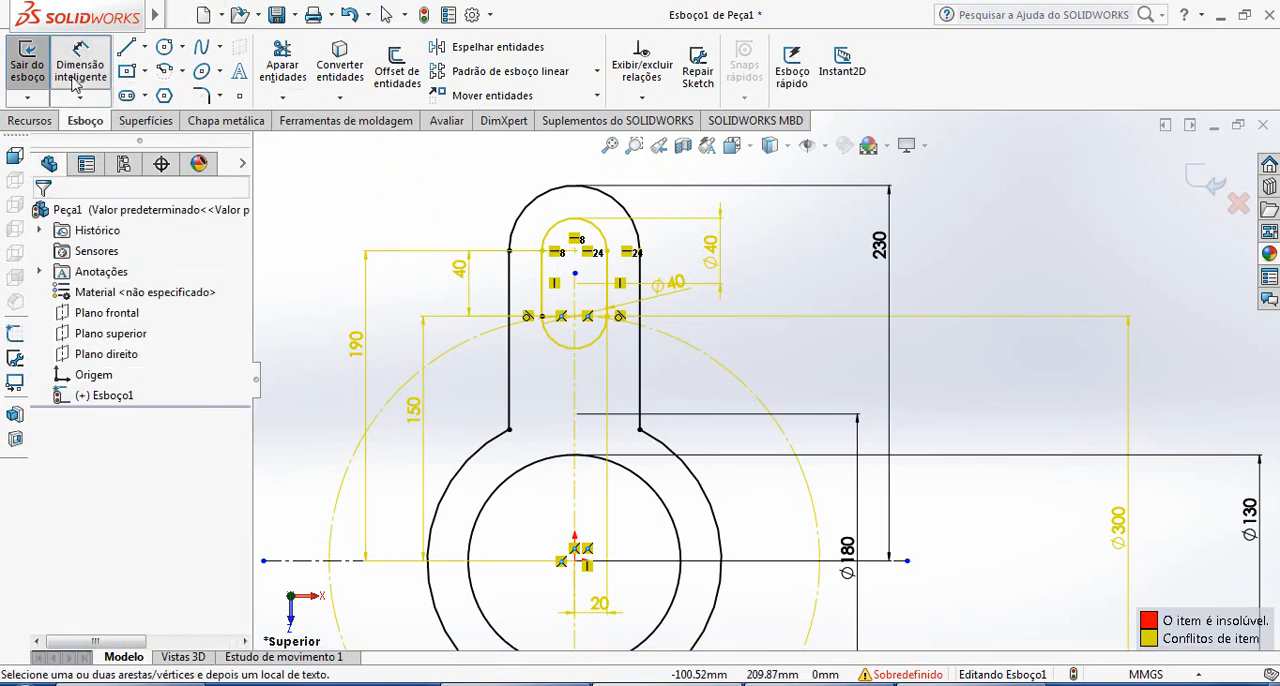
{"action": "left_click", "coordinate": [577, 227]}
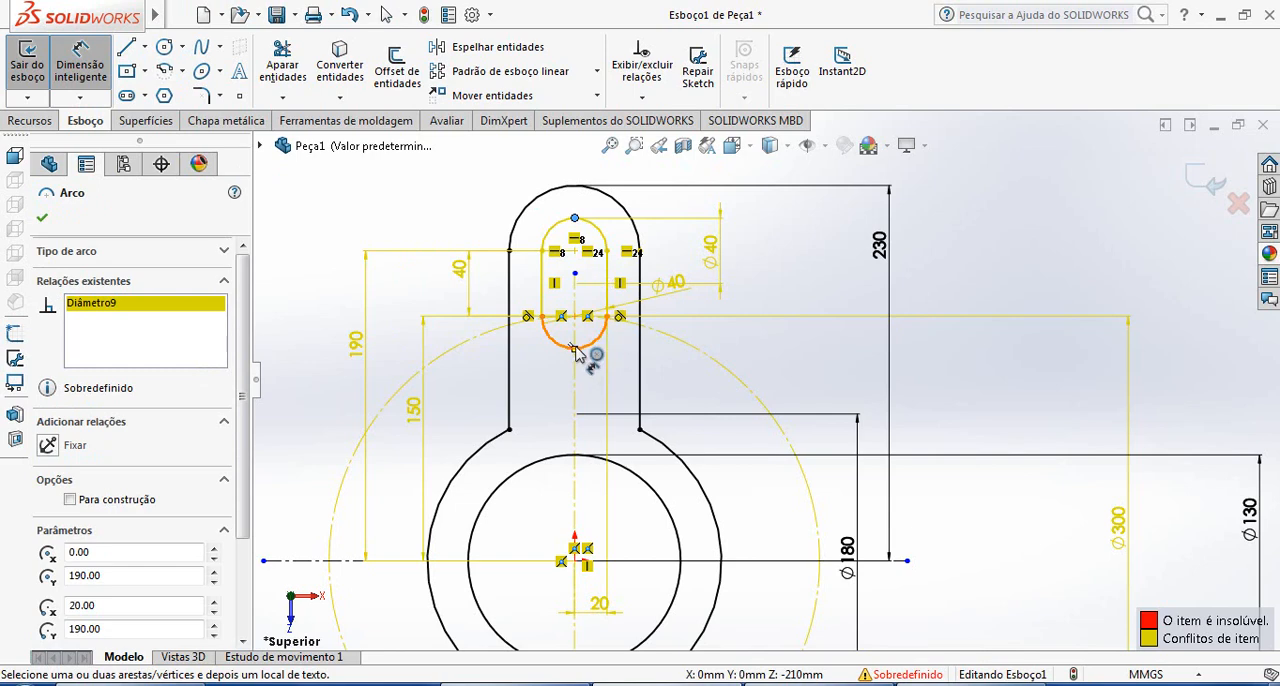
{"action": "left_click", "coordinate": [577, 350]}
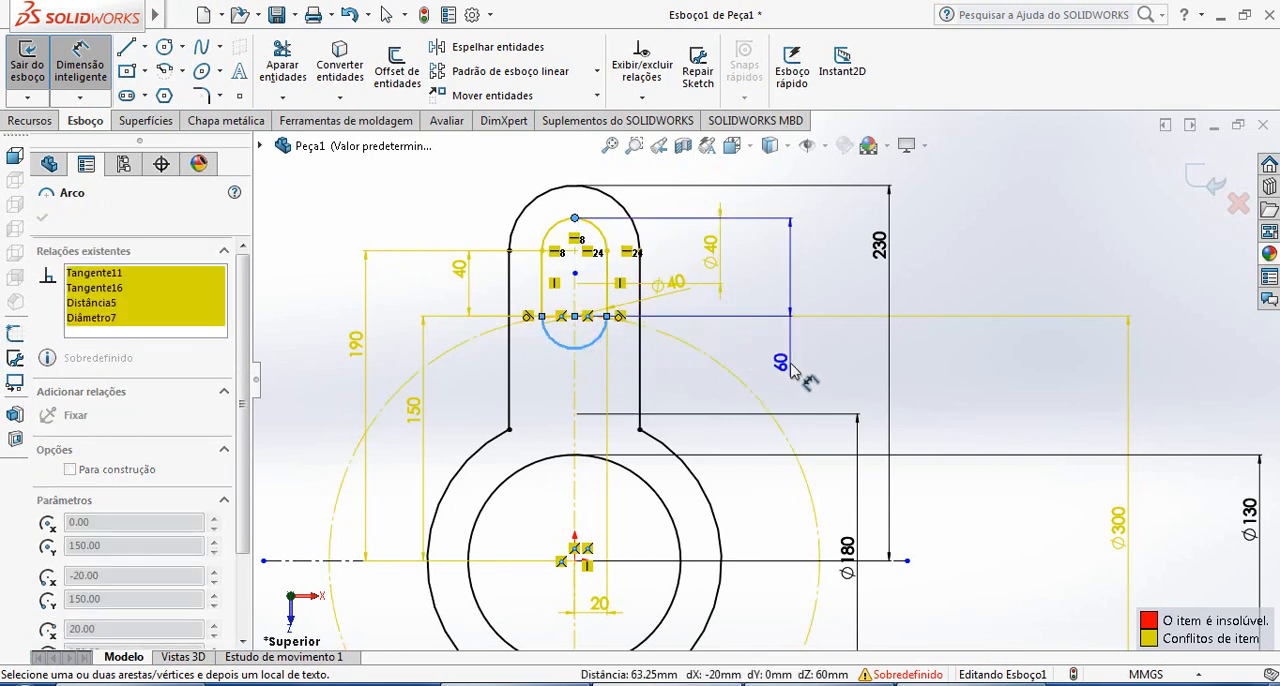
{"action": "key", "text": "Escape"}
{"action": "scroll", "coordinate": [662, 342], "scroll_direction": "down", "scroll_amount": 2}
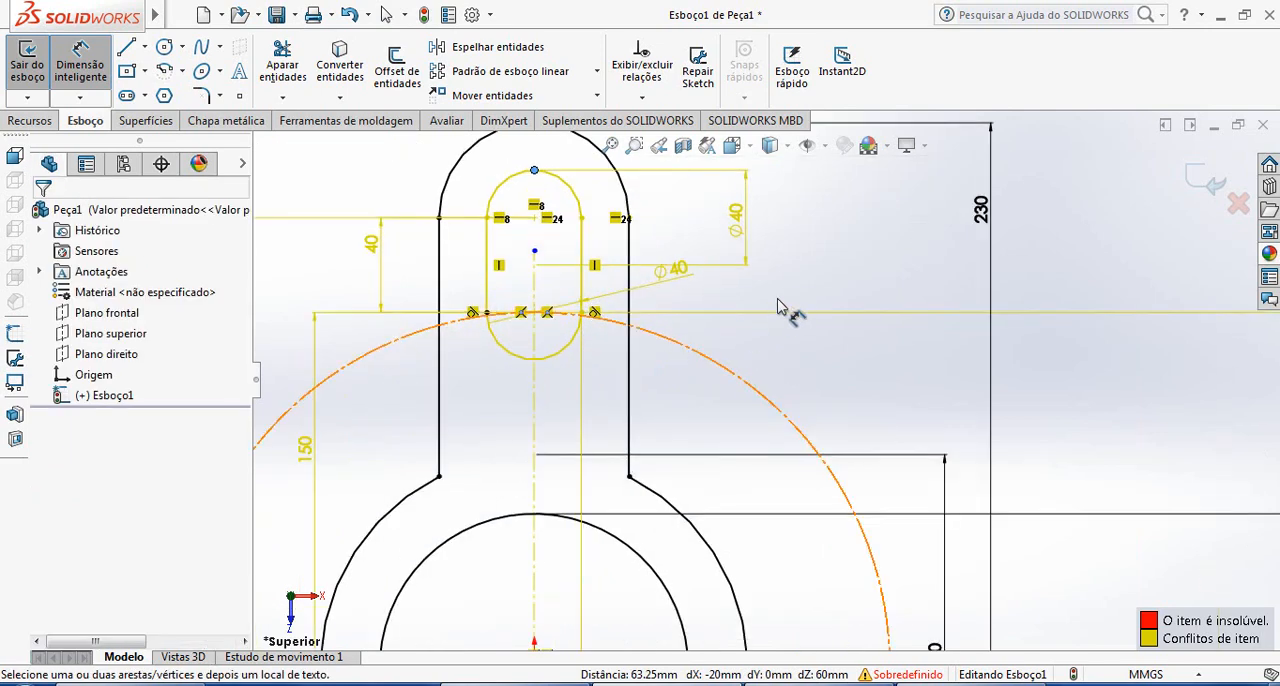
Dimension the slot's overall height between its two arc extremes and its width between the straight sides
{"action": "mouse_move", "coordinate": [78, 16]}
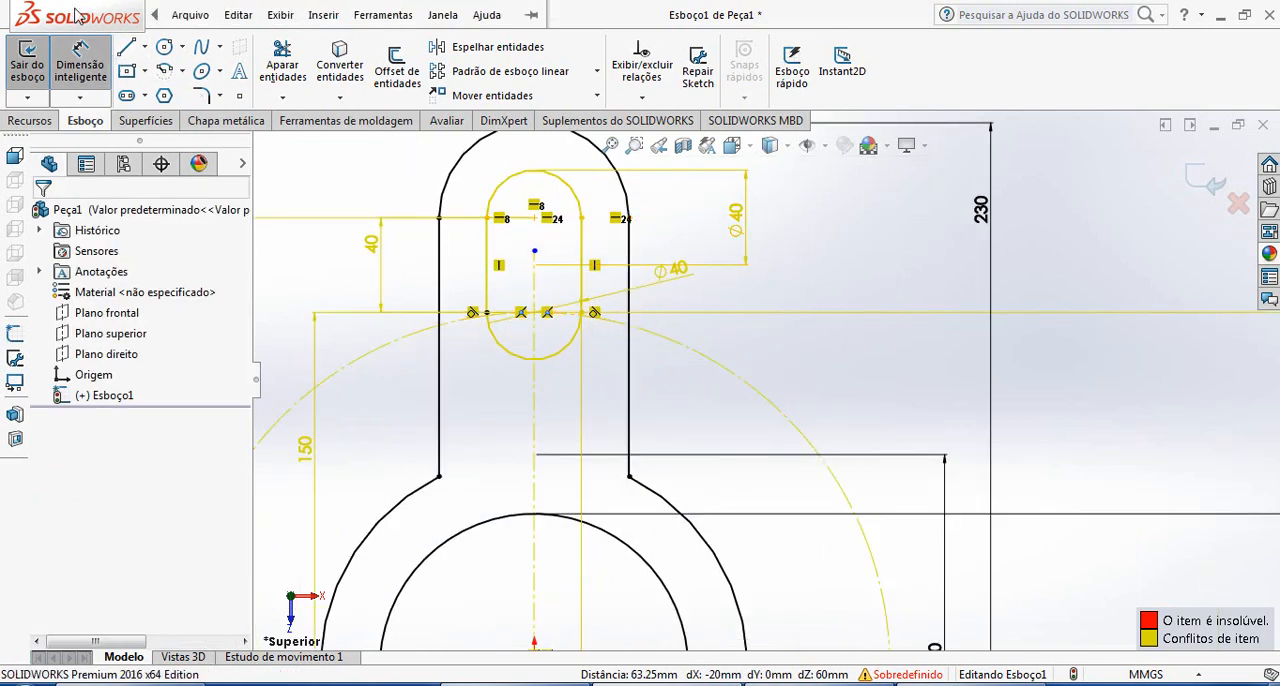
{"action": "left_click", "coordinate": [535, 360]}
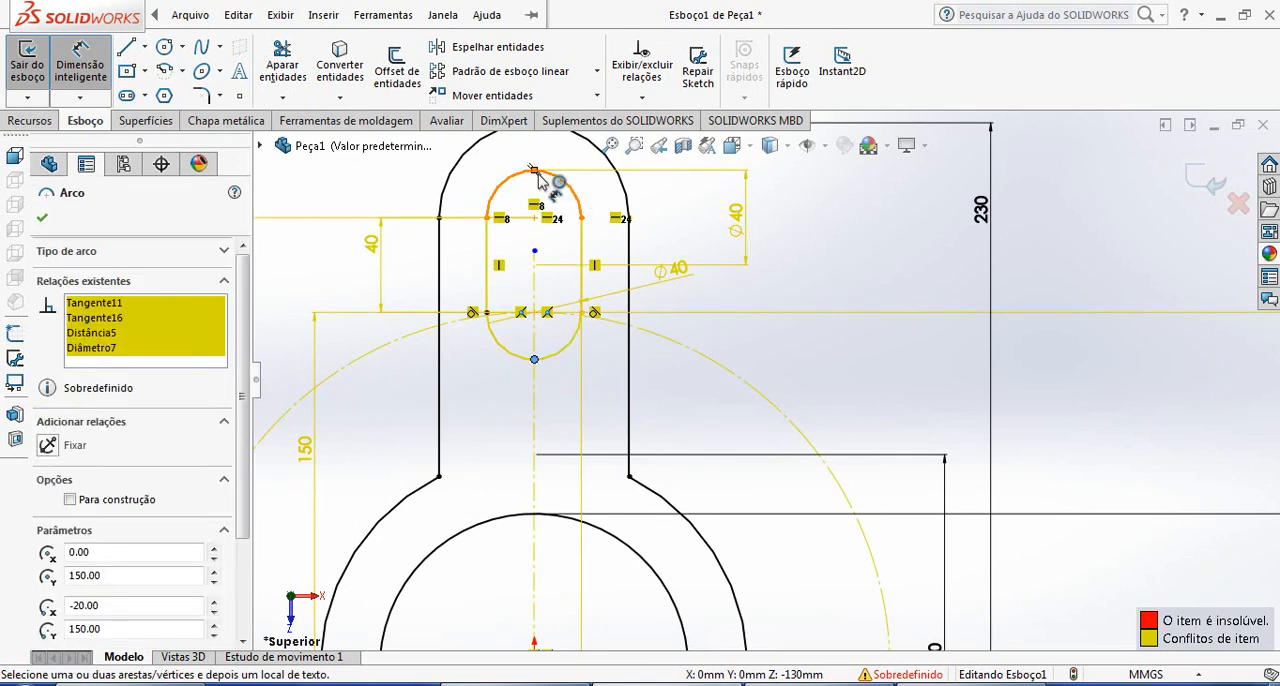
{"action": "left_click", "coordinate": [537, 172]}
{"action": "left_click", "coordinate": [826, 255]}
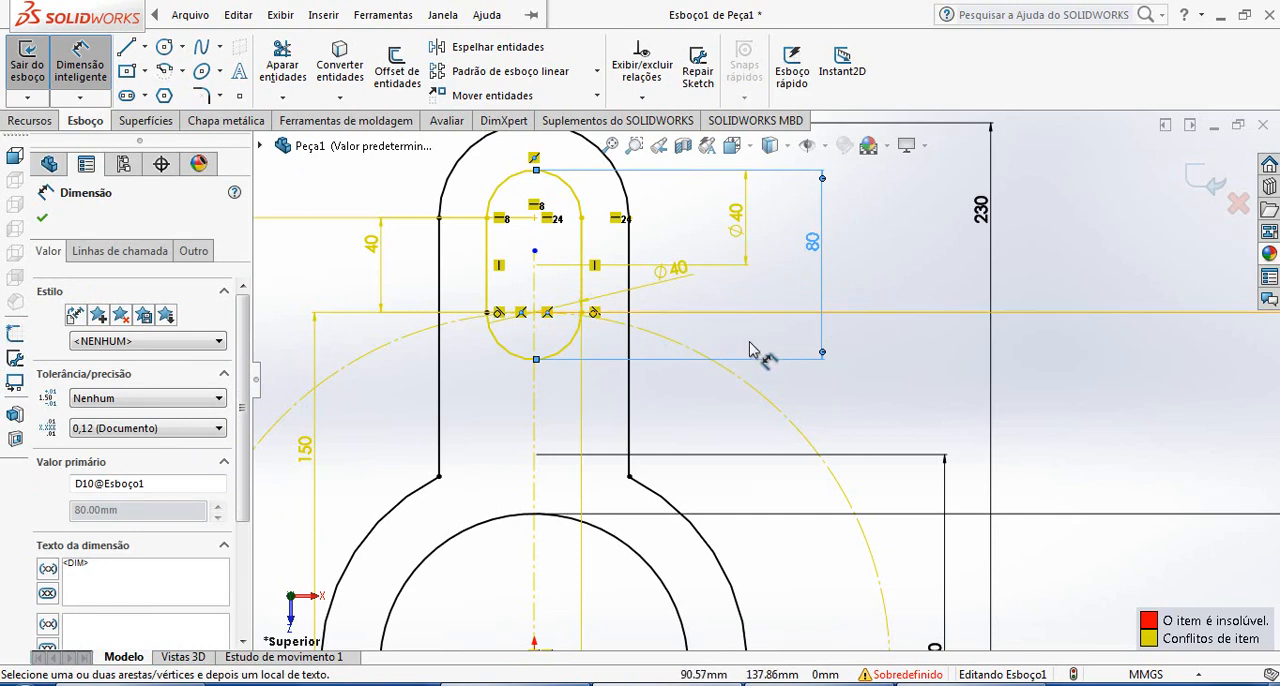
{"action": "left_click", "coordinate": [488, 288]}
{"action": "left_click", "coordinate": [582, 300]}
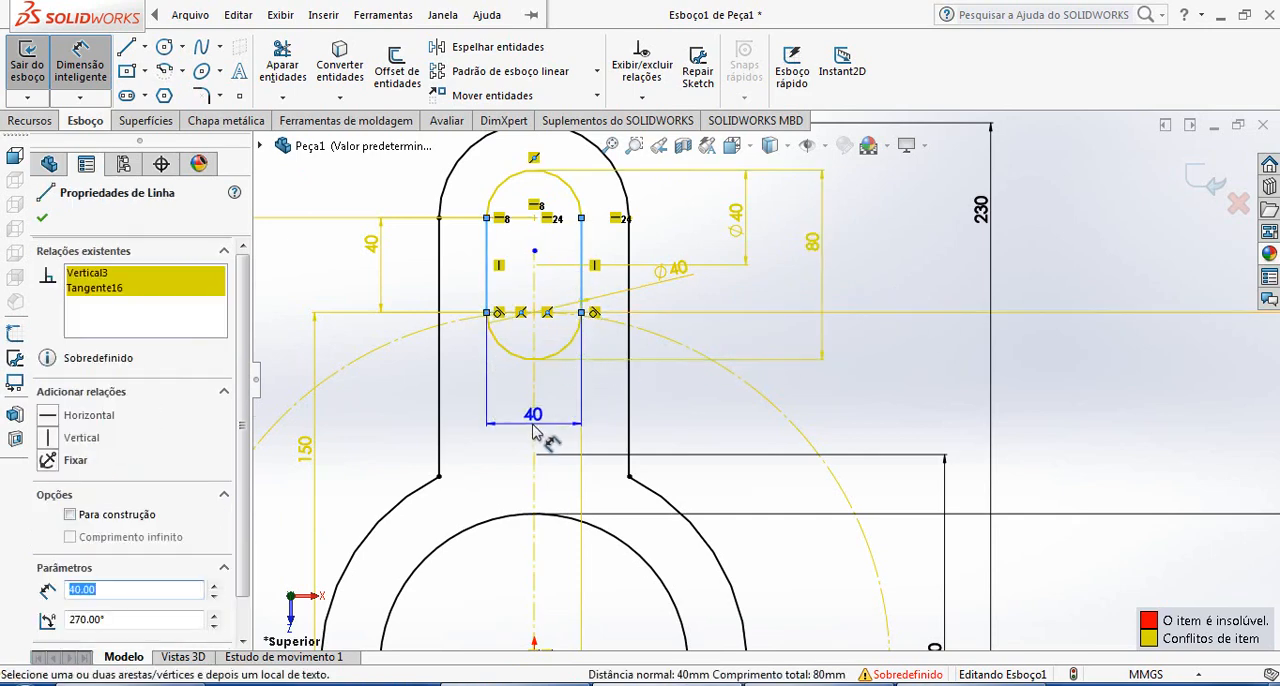
{"action": "left_click", "coordinate": [533, 428]}
{"action": "key", "text": "Escape"}
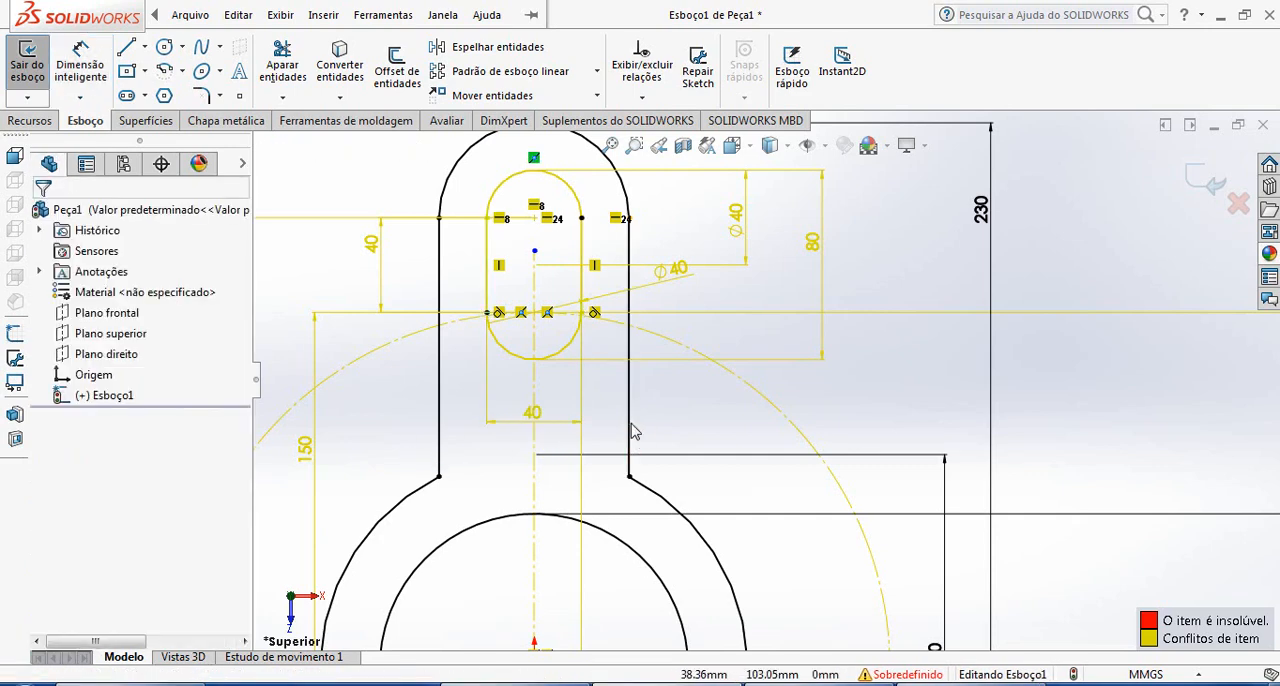
{"action": "scroll", "coordinate": [633, 431], "scroll_direction": "up", "scroll_amount": 3}
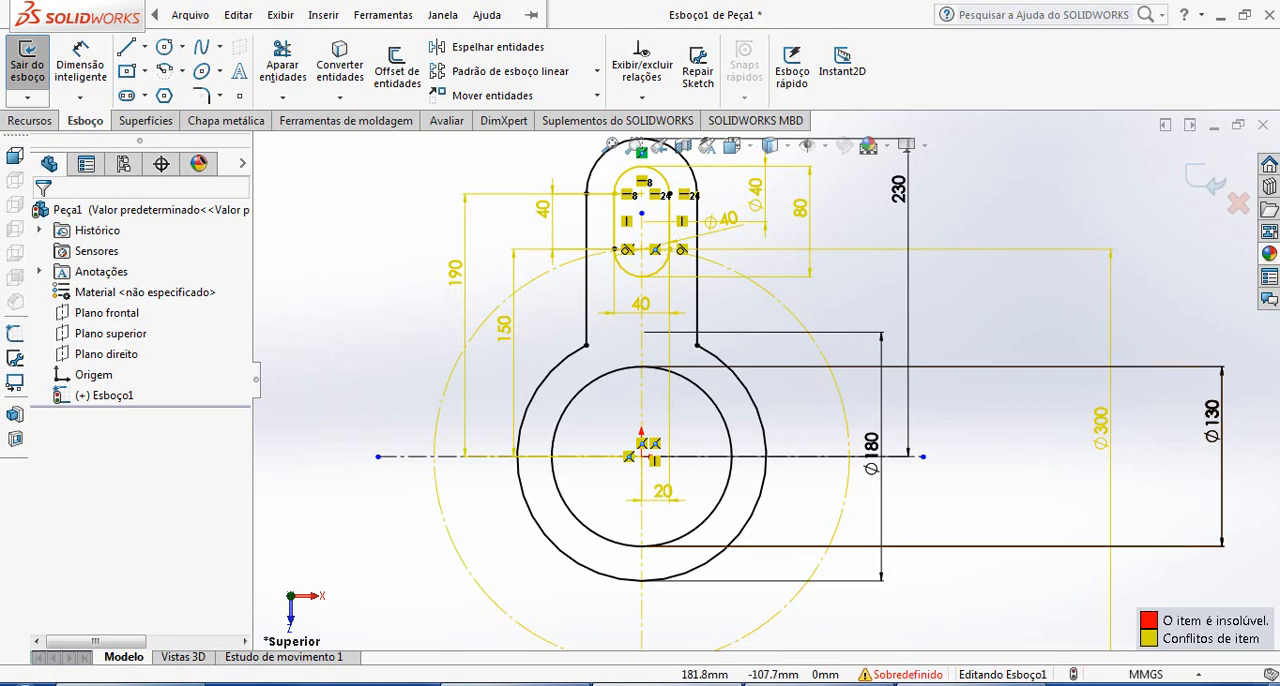
{"action": "left_click", "coordinate": [912, 684]}
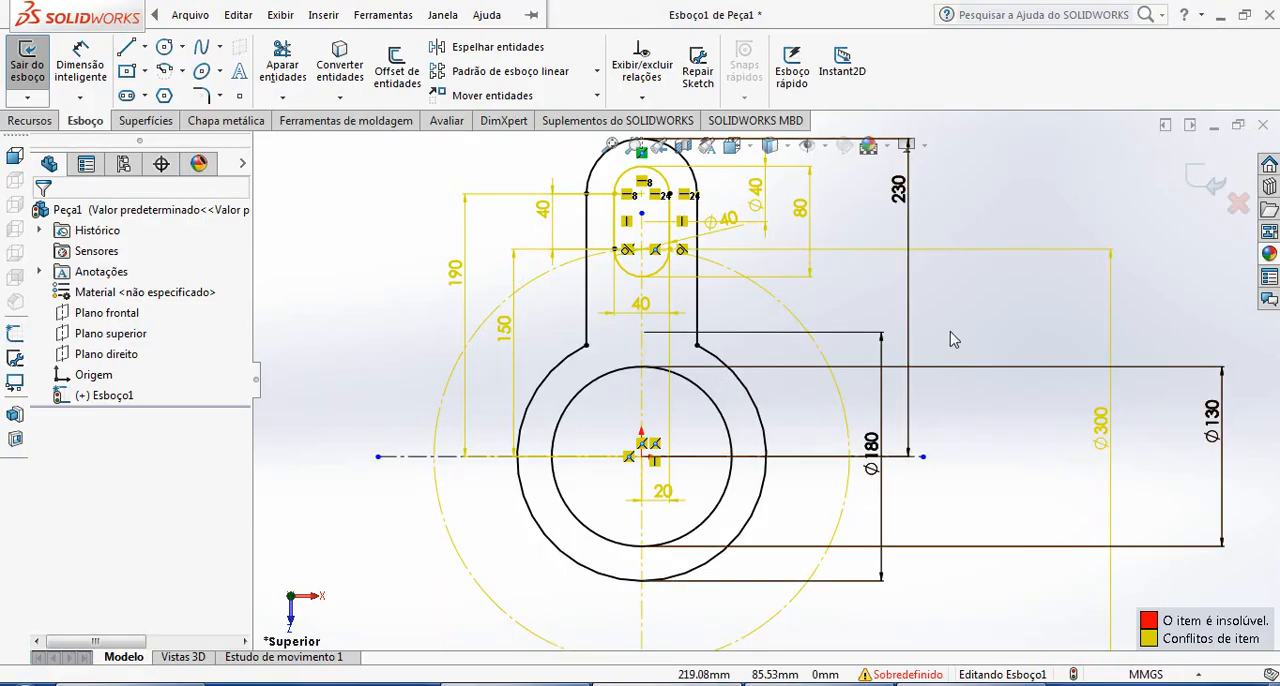
{"action": "scroll", "coordinate": [800, 362], "scroll_direction": "down", "scroll_amount": 4}
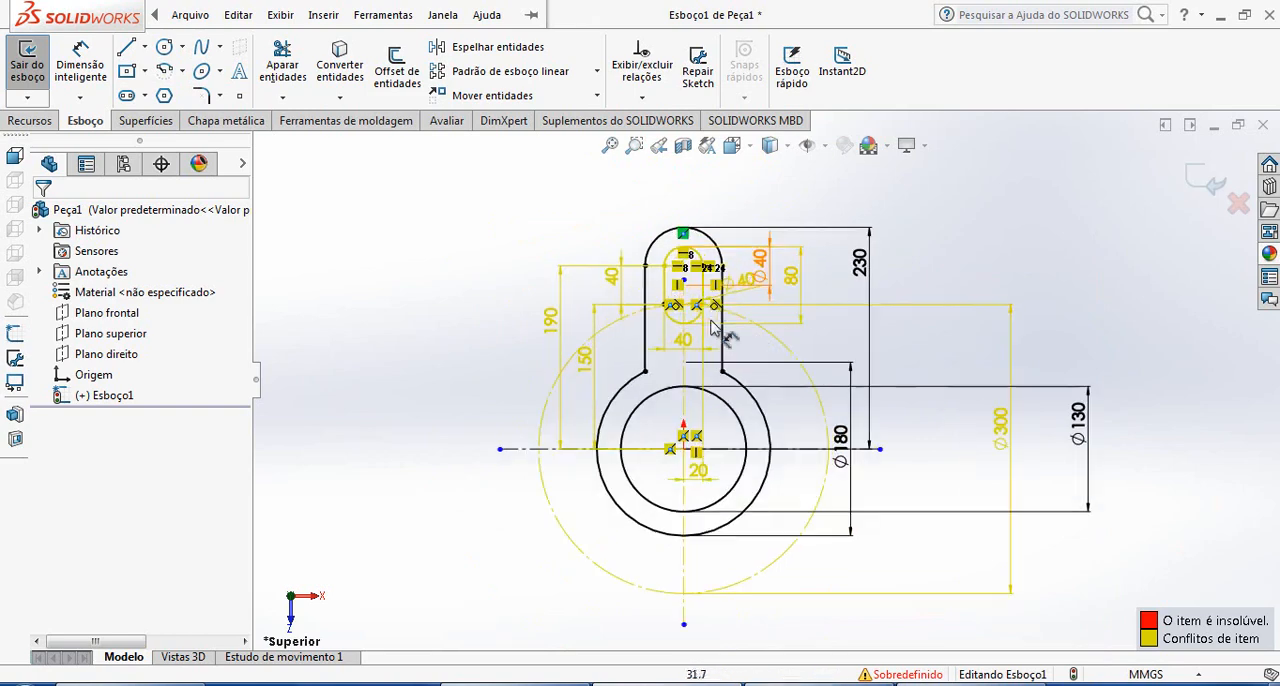
{"action": "scroll", "coordinate": [704, 289], "scroll_direction": "up", "scroll_amount": 3}
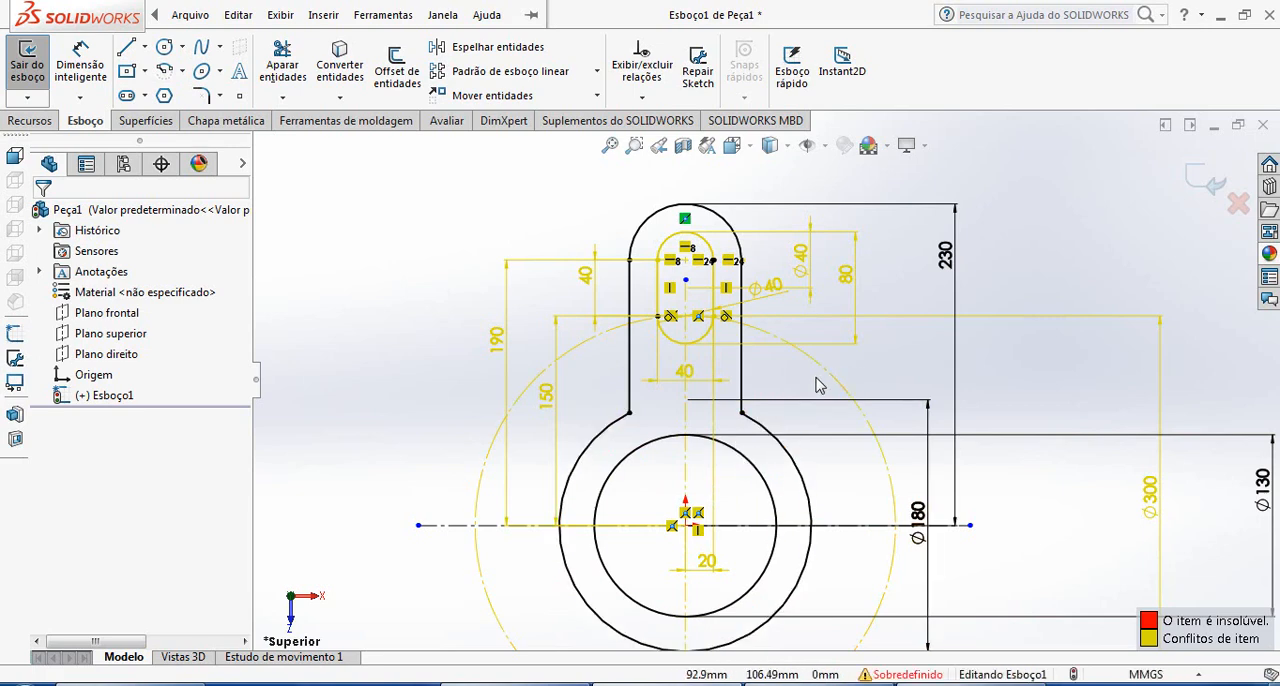
{"action": "scroll", "coordinate": [814, 370], "scroll_direction": "up", "scroll_amount": 3}
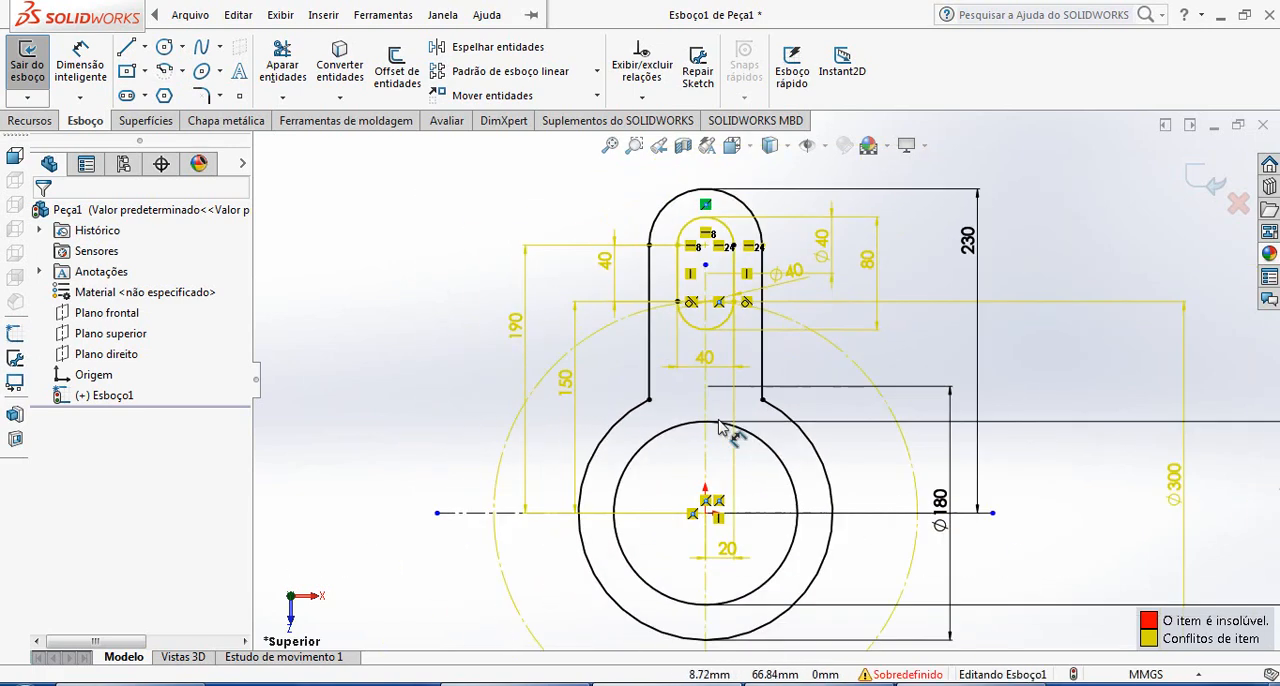
{"action": "scroll", "coordinate": [727, 456], "scroll_direction": "down", "scroll_amount": 5}
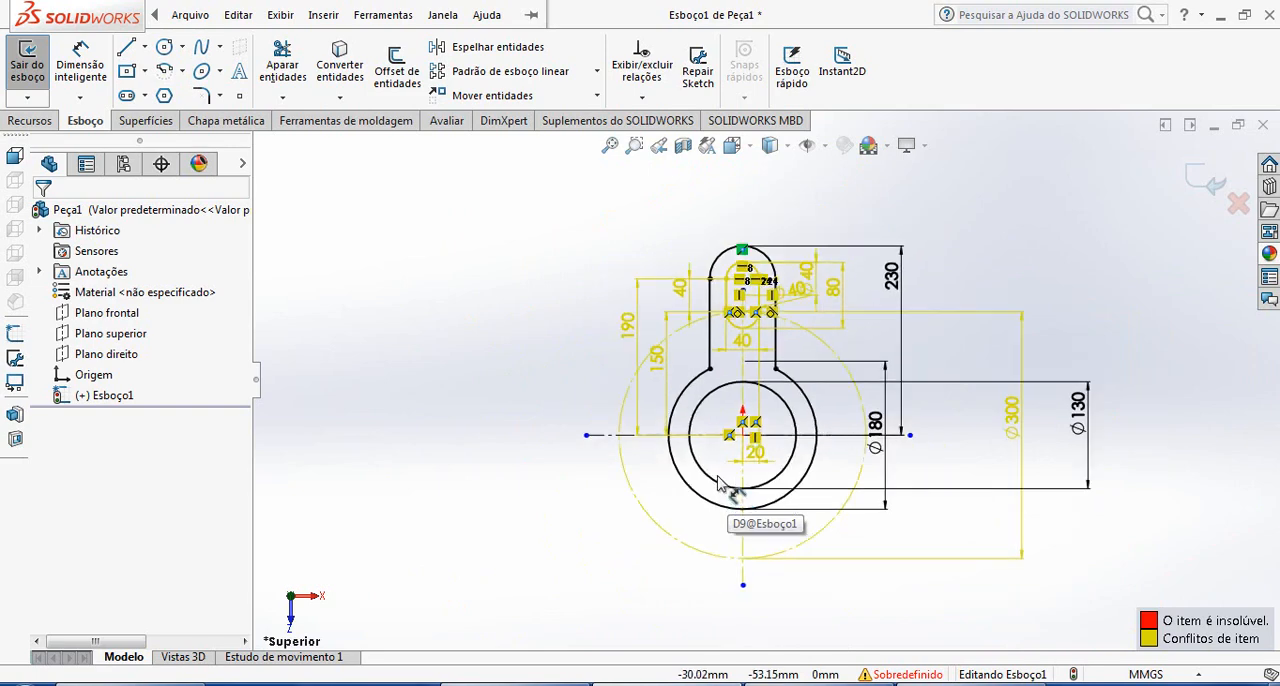
{"action": "scroll", "coordinate": [776, 452], "scroll_direction": "up", "scroll_amount": 4}
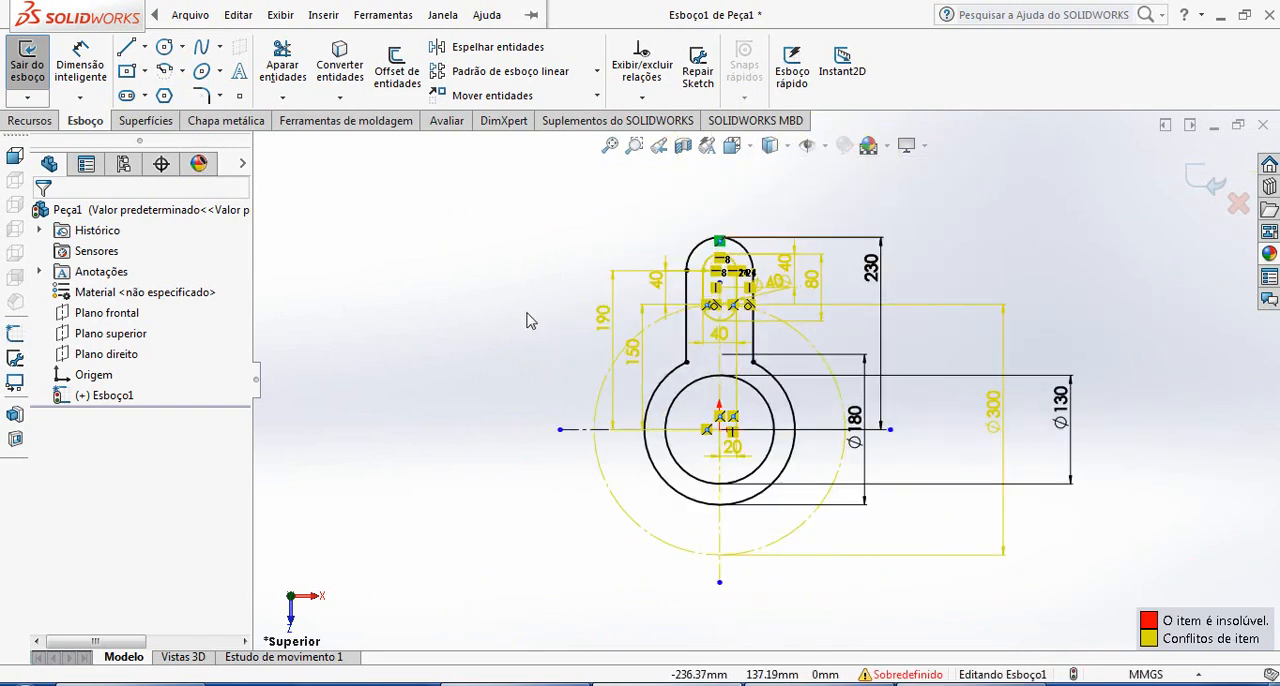
Delete all over-defined and unresolved relations from the sketch, including the conflicting slot dimensions
{"action": "right_click", "coordinate": [791, 275]}
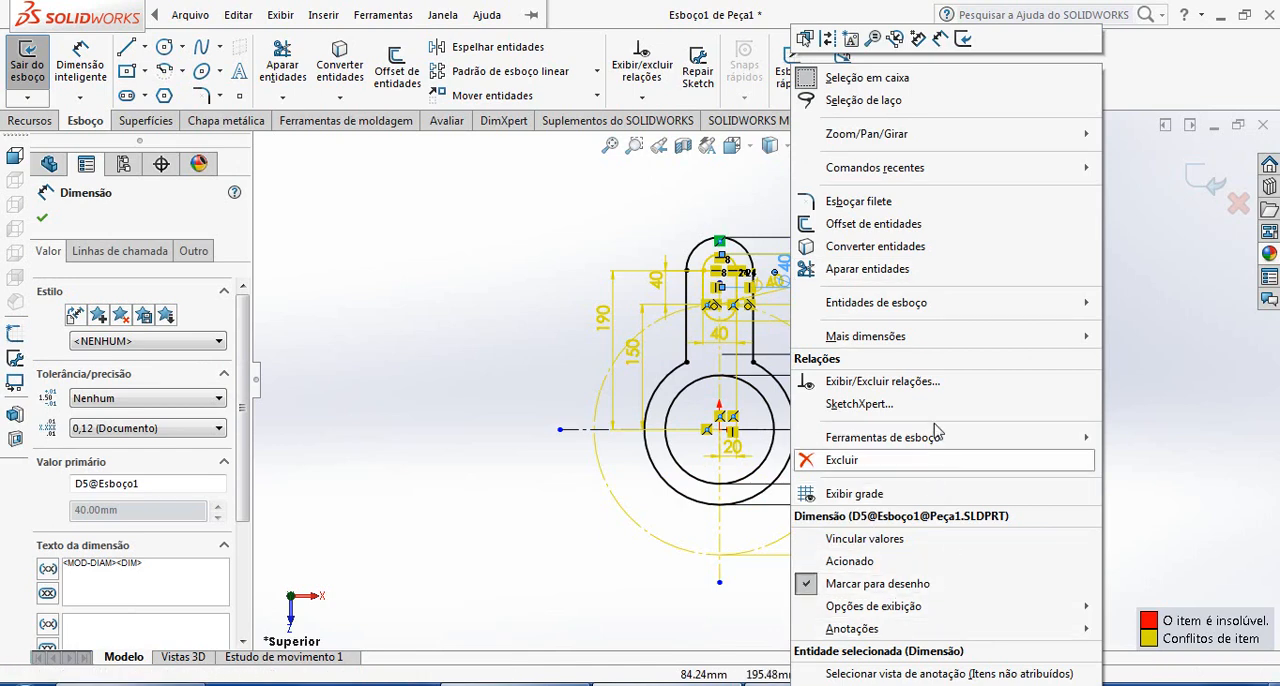
{"action": "left_click", "coordinate": [918, 381]}
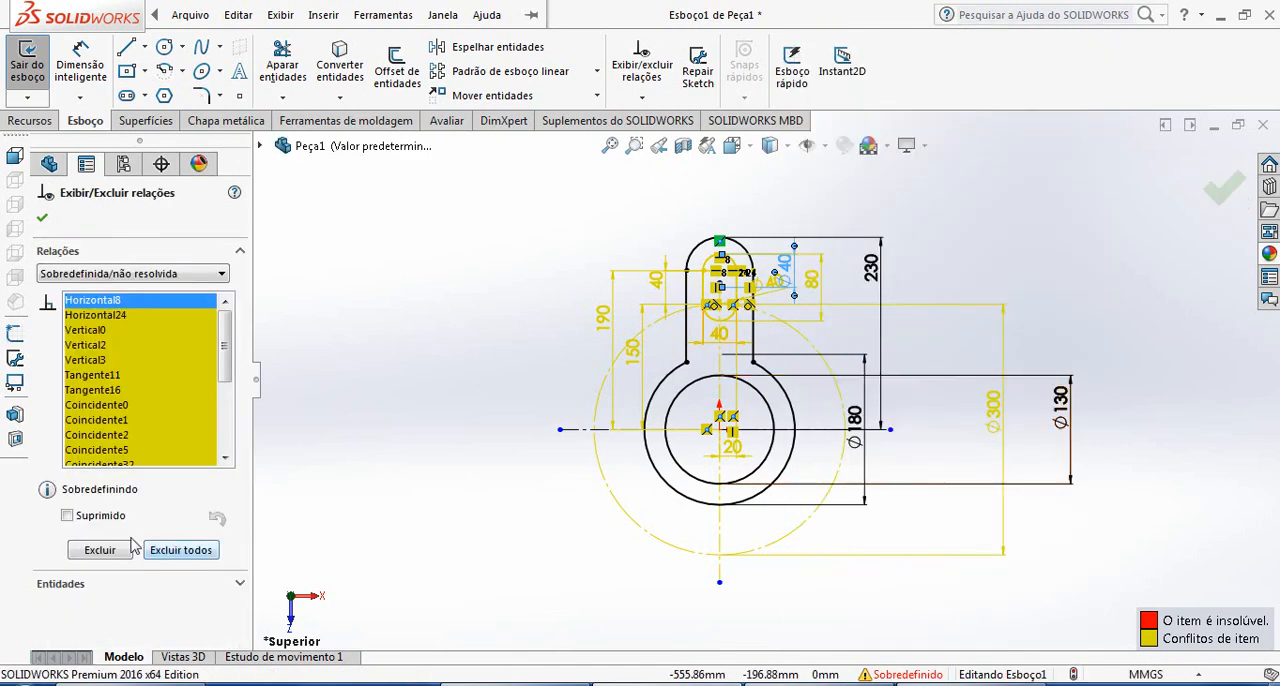
{"action": "left_click", "coordinate": [172, 558]}
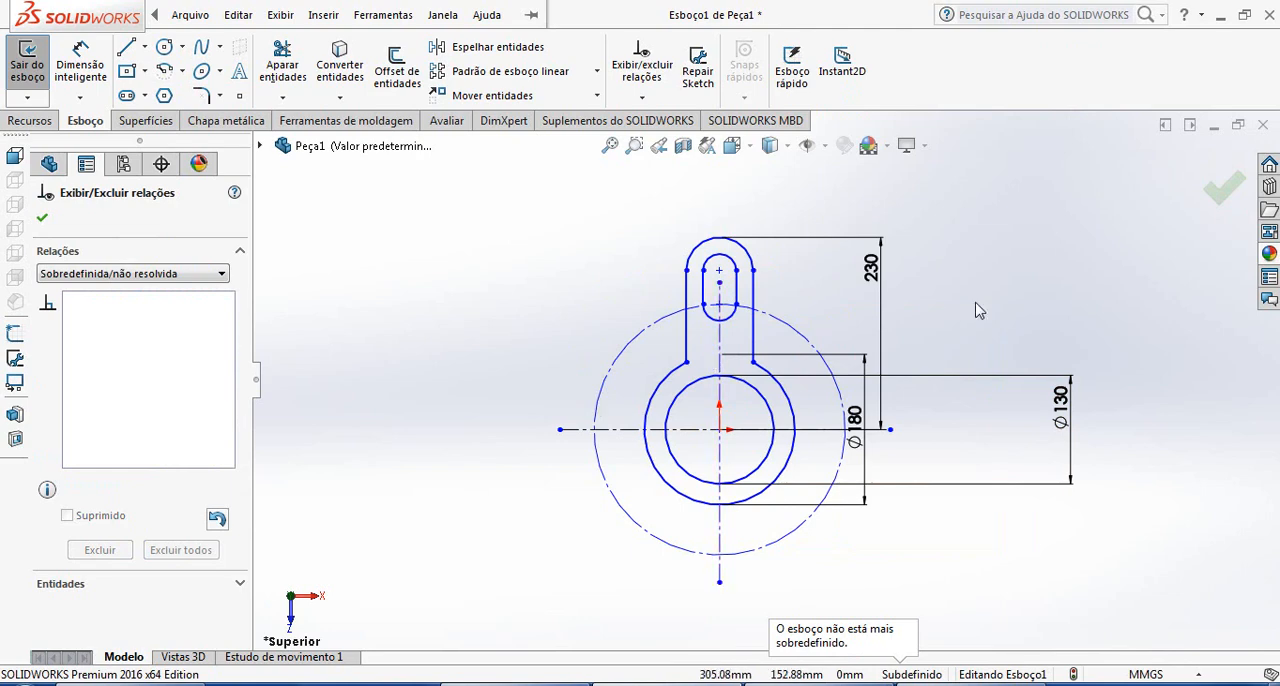
{"action": "scroll", "coordinate": [951, 374], "scroll_direction": "down", "scroll_amount": 2}
{"action": "scroll", "coordinate": [925, 372], "scroll_direction": "up", "scroll_amount": 3}
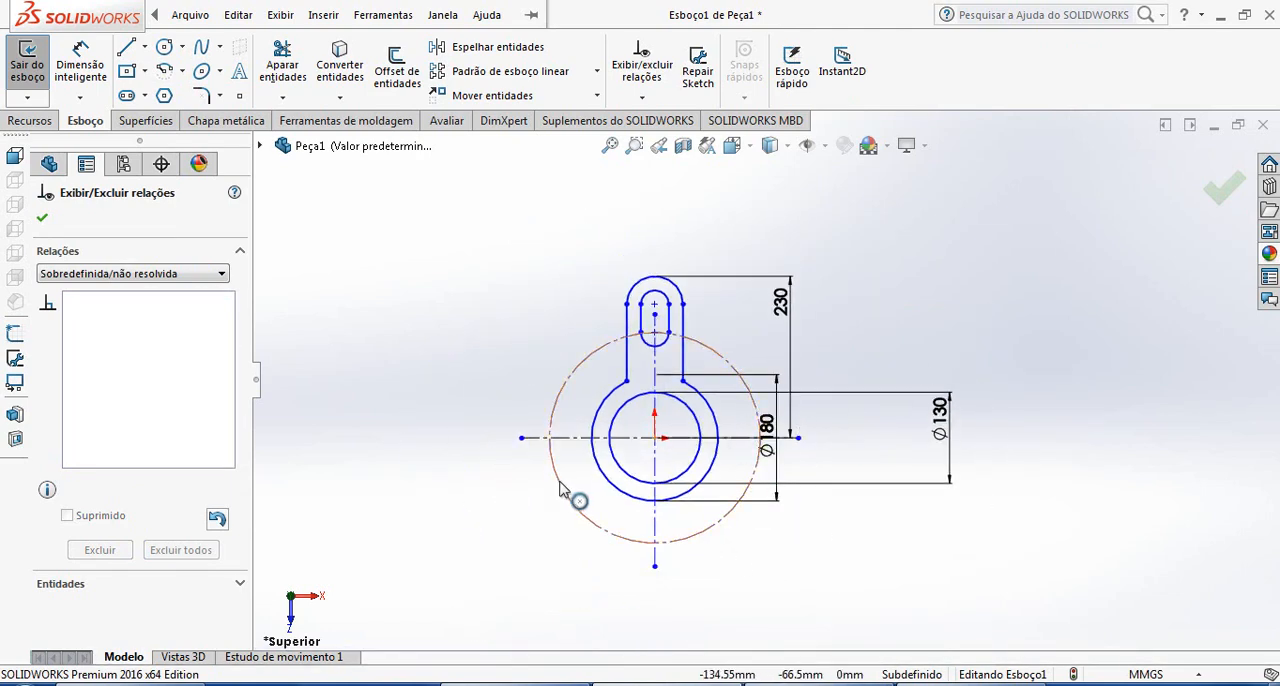
{"action": "scroll", "coordinate": [575, 505], "scroll_direction": "up", "scroll_amount": 1}
{"action": "scroll", "coordinate": [639, 428], "scroll_direction": "down", "scroll_amount": 1}
{"action": "scroll", "coordinate": [700, 400], "scroll_direction": "down", "scroll_amount": 1}
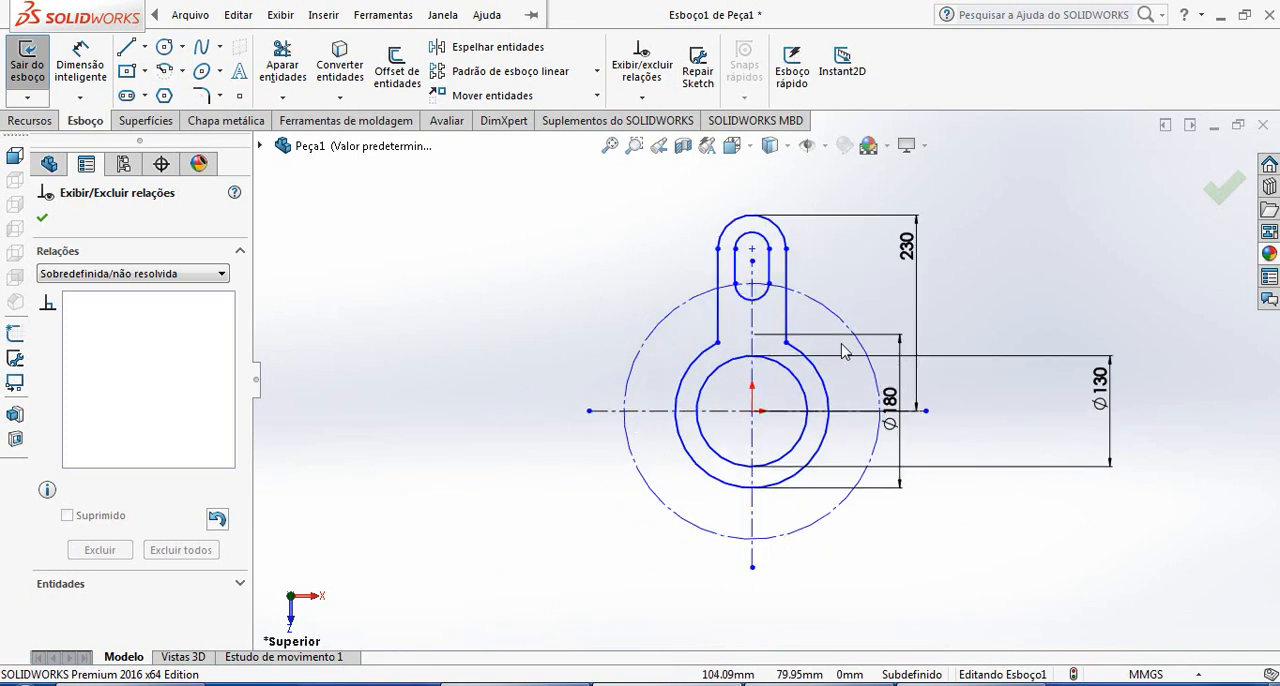
{"action": "left_click", "coordinate": [857, 337]}
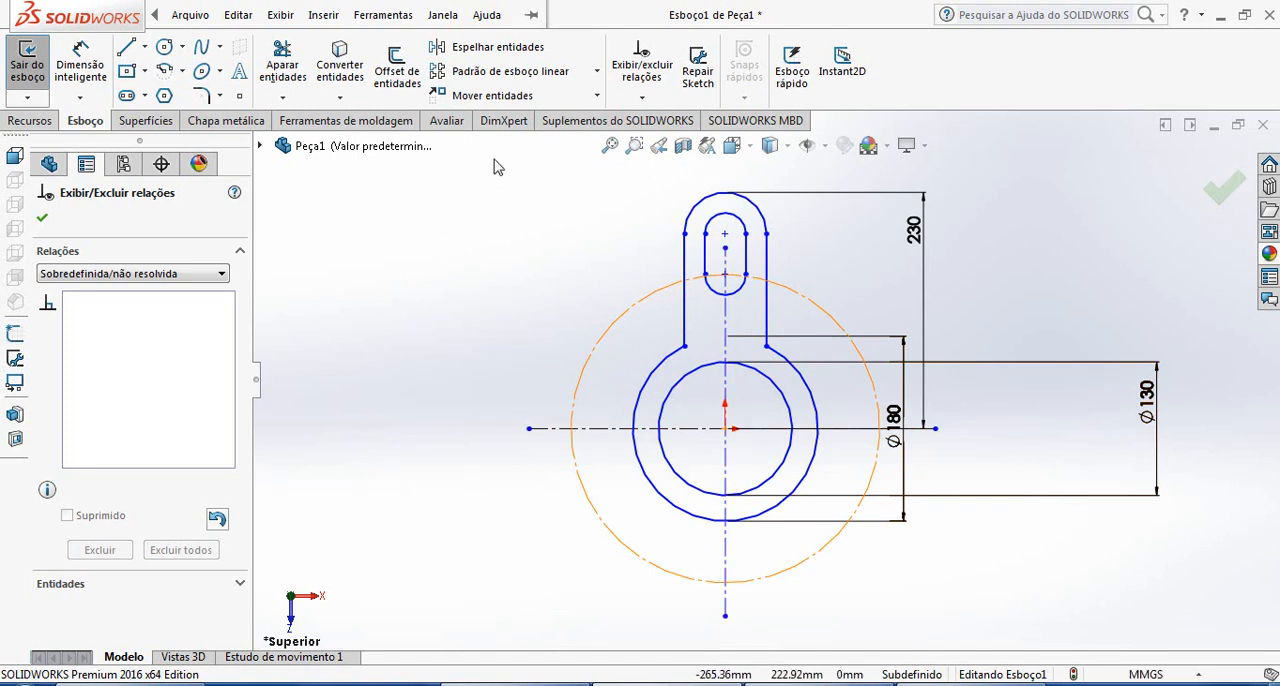
Set up a circular sketch pattern of 3 equally spaced instances about the origin, removing the inner circle from the entities to pattern
{"action": "left_click", "coordinate": [597, 72]}
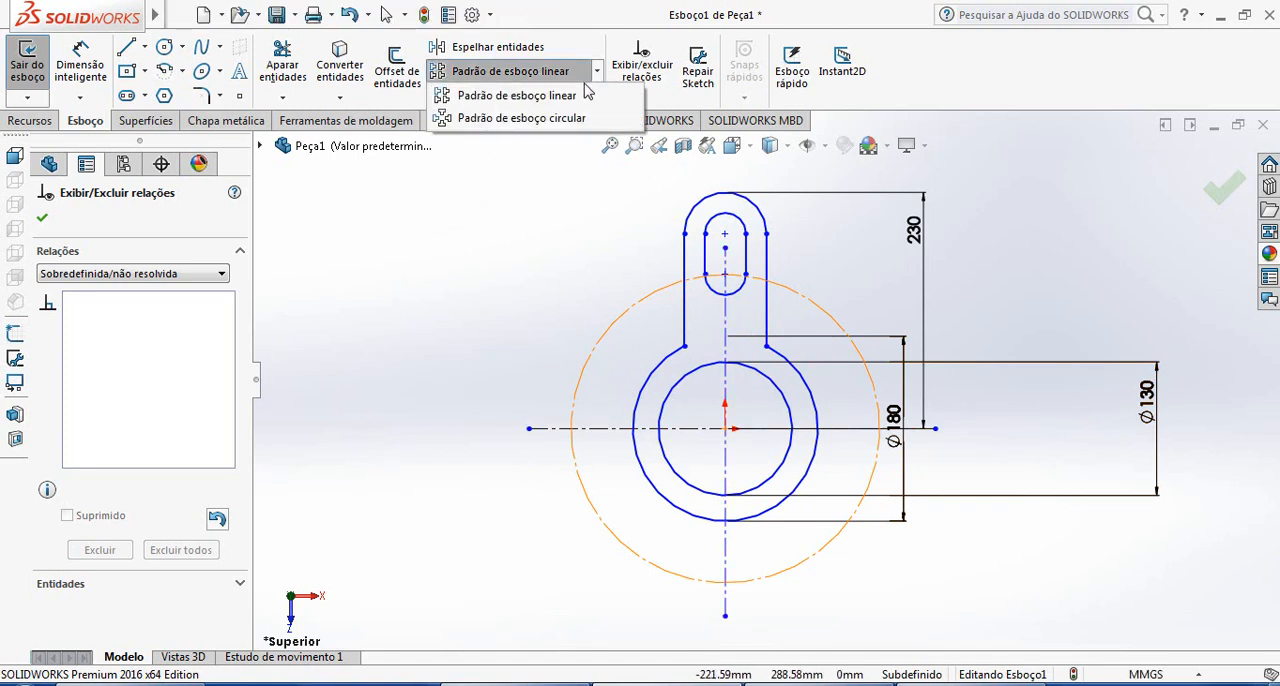
{"action": "left_click", "coordinate": [520, 118]}
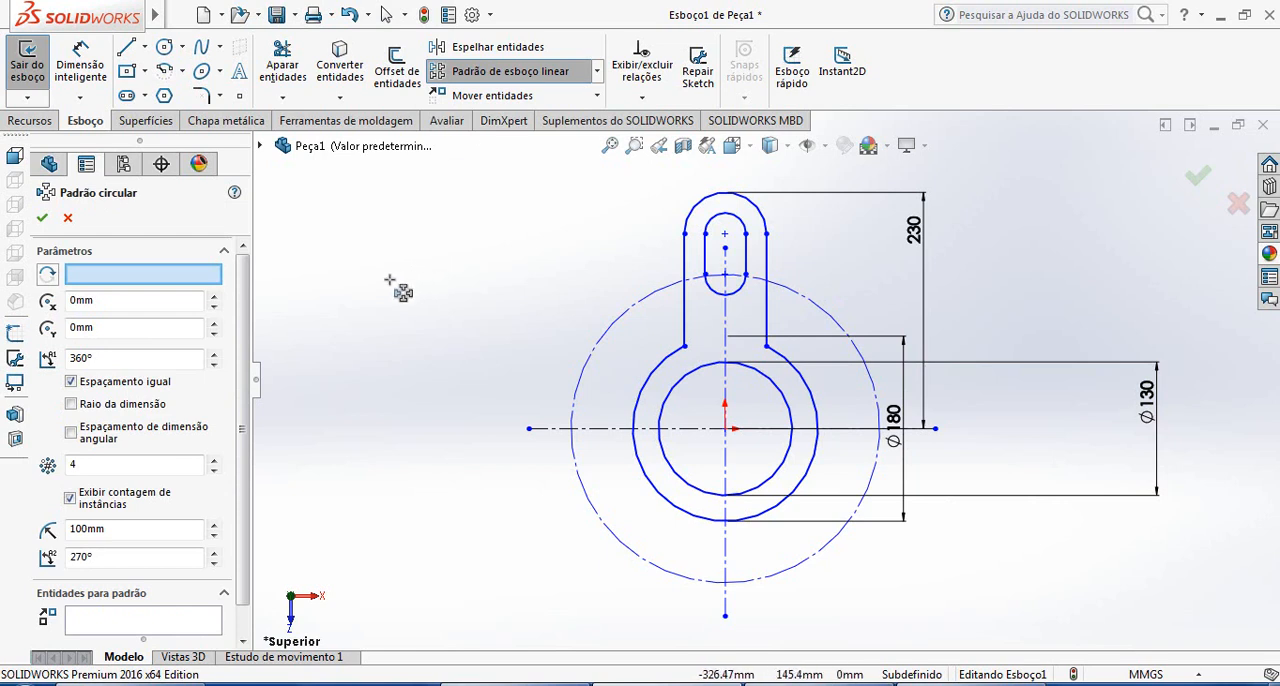
{"action": "left_click", "coordinate": [785, 410]}
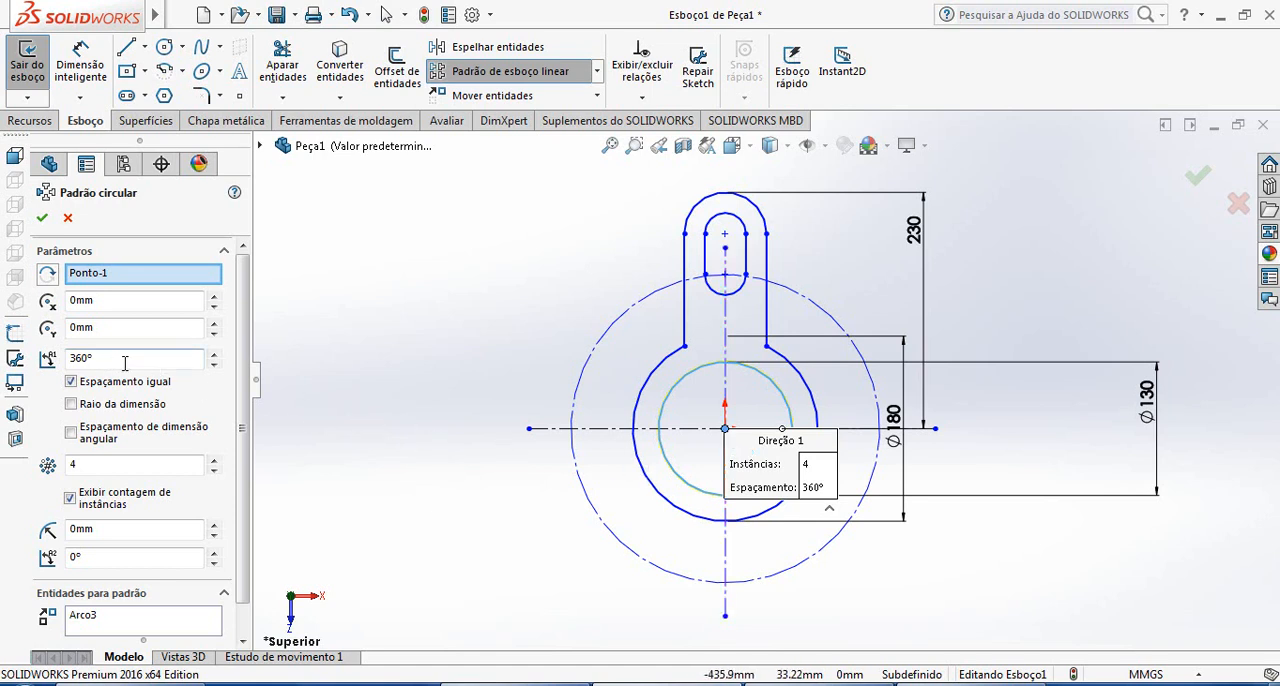
{"action": "left_click", "coordinate": [127, 463]}
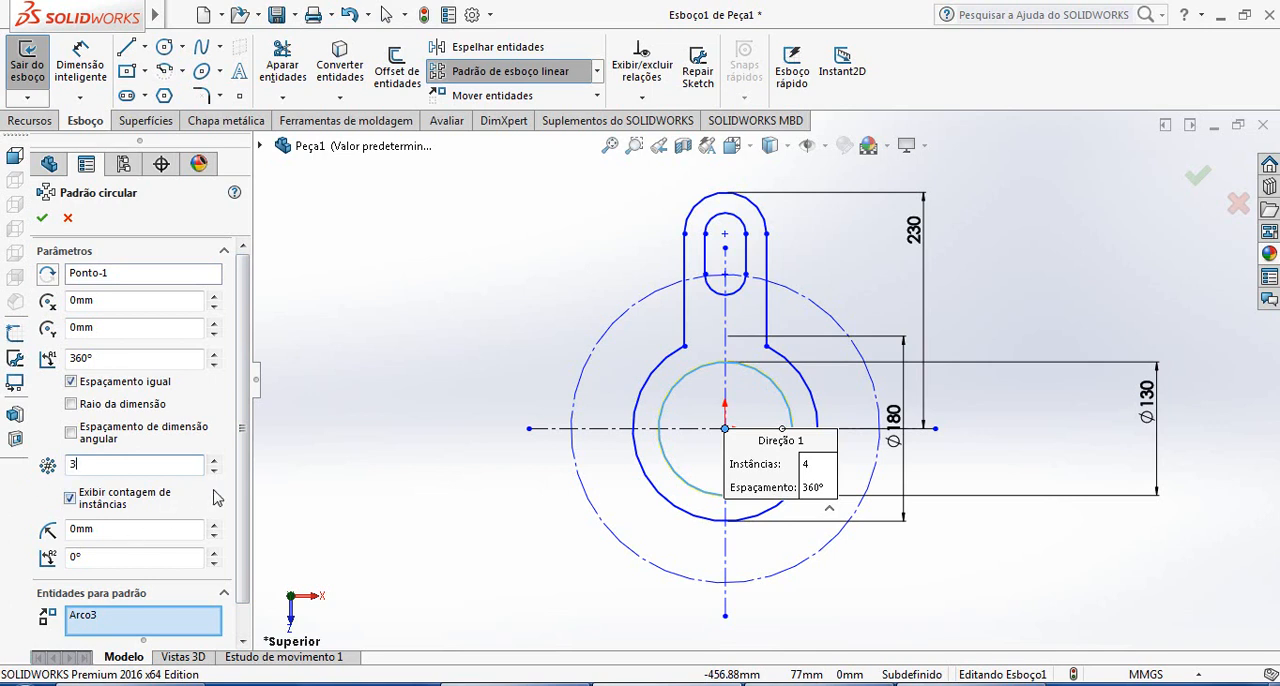
{"action": "left_click_drag", "start_coordinate": [244, 508], "coordinate": [244, 540]}
{"action": "left_click", "coordinate": [113, 586]}
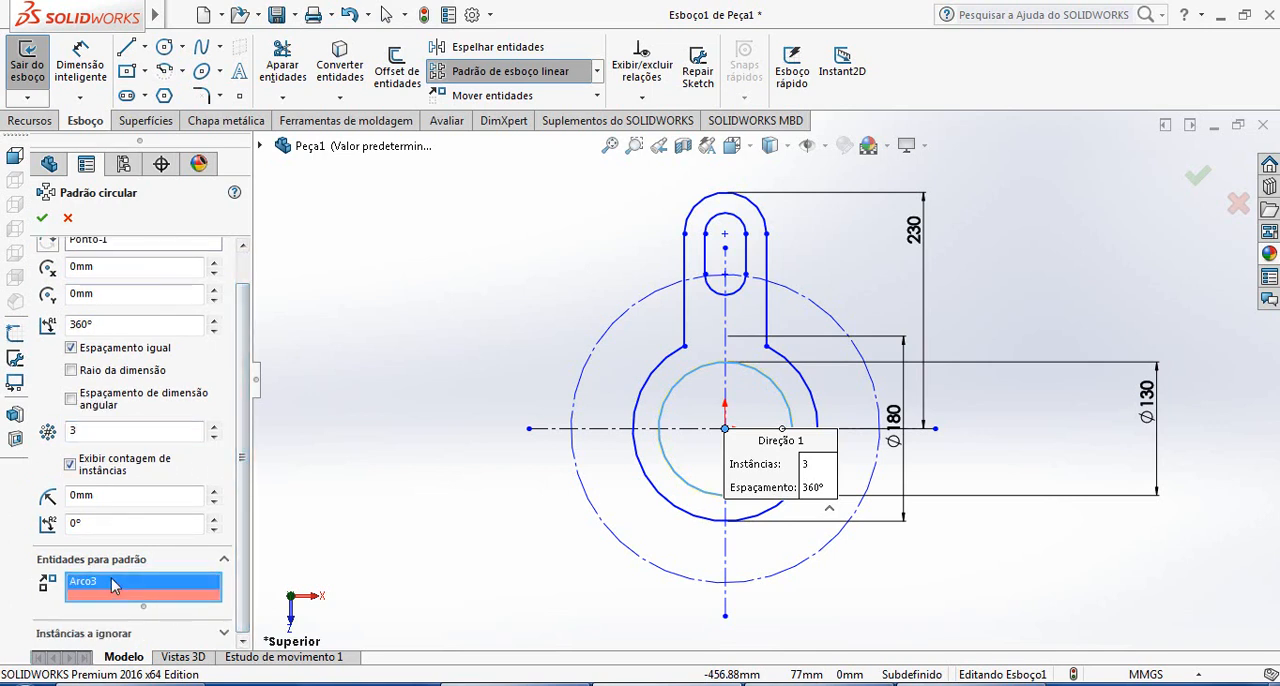
{"action": "key", "text": "Delete"}
Add the arm's outer arc and sides plus the slot's arcs and sides to the circular pattern, and apply it
{"action": "scroll", "coordinate": [849, 207], "scroll_direction": "down", "scroll_amount": 2}
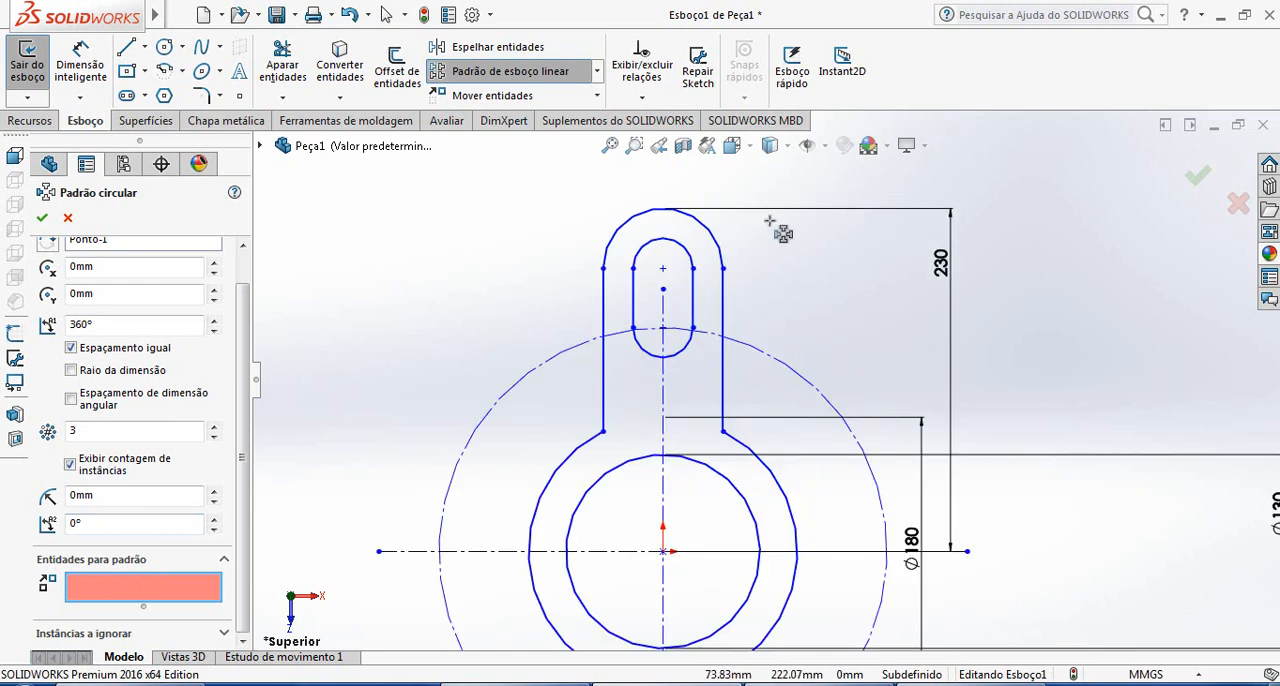
{"action": "left_click", "coordinate": [716, 243]}
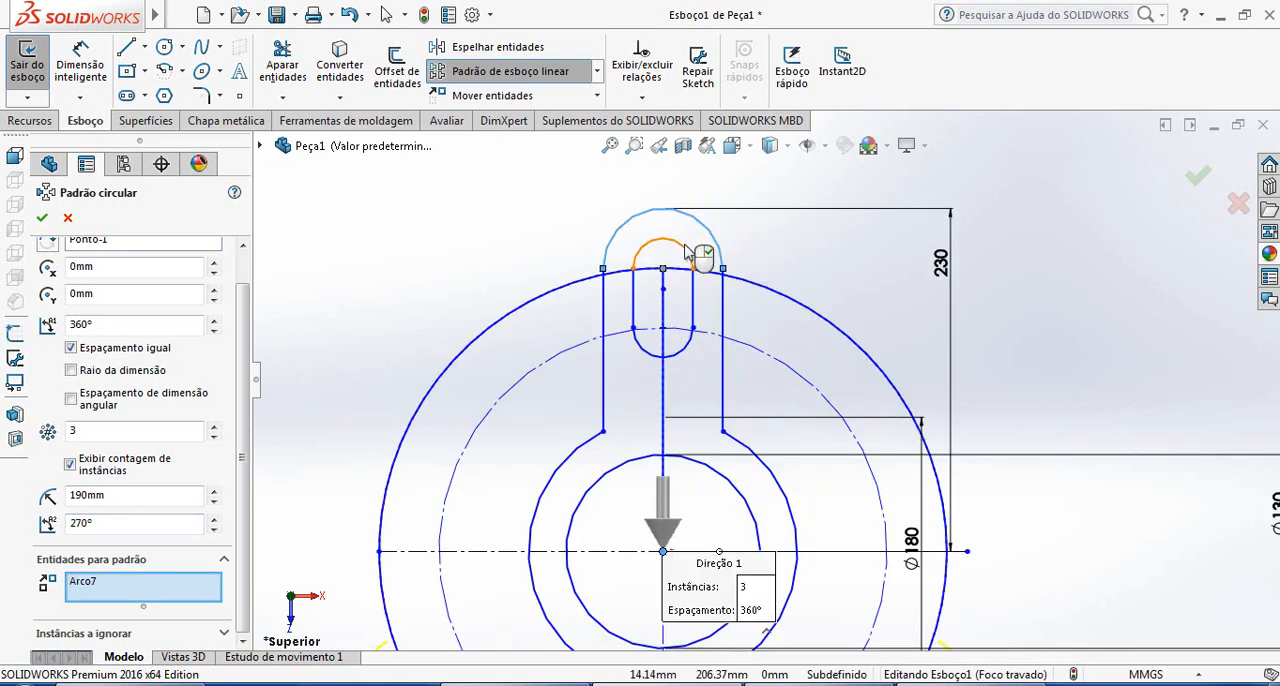
{"action": "left_click", "coordinate": [687, 250]}
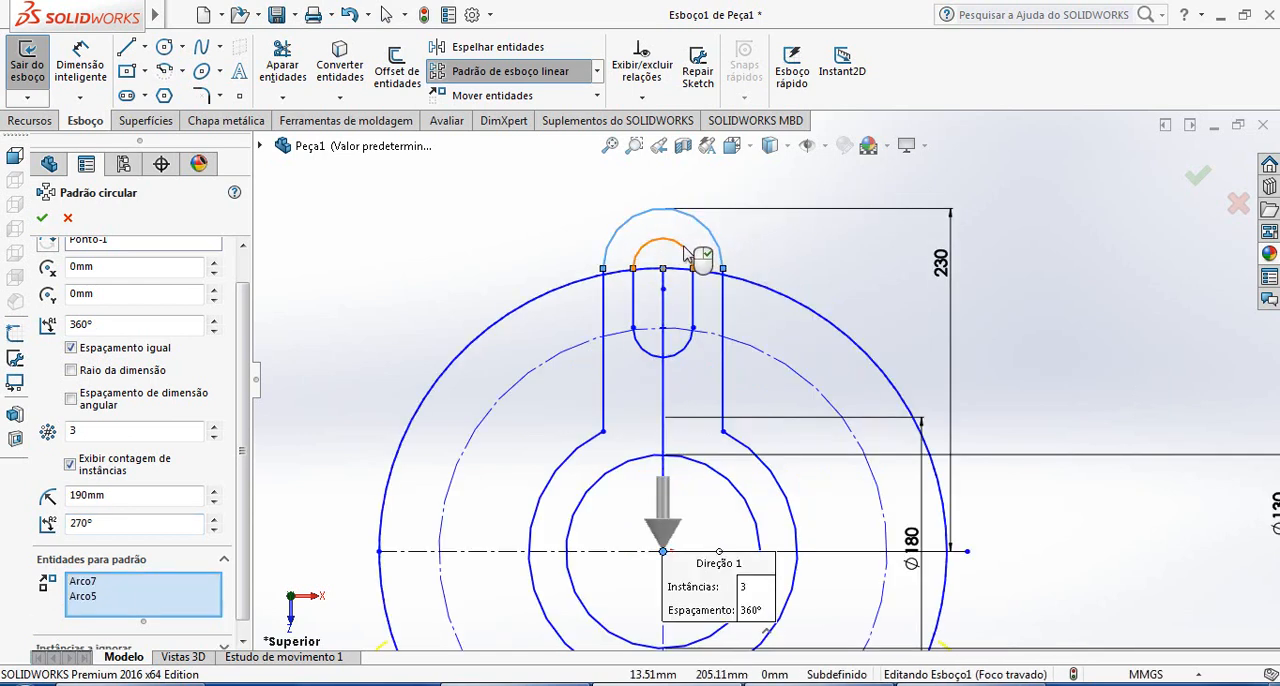
{"action": "left_click", "coordinate": [693, 300]}
{"action": "left_click", "coordinate": [636, 312]}
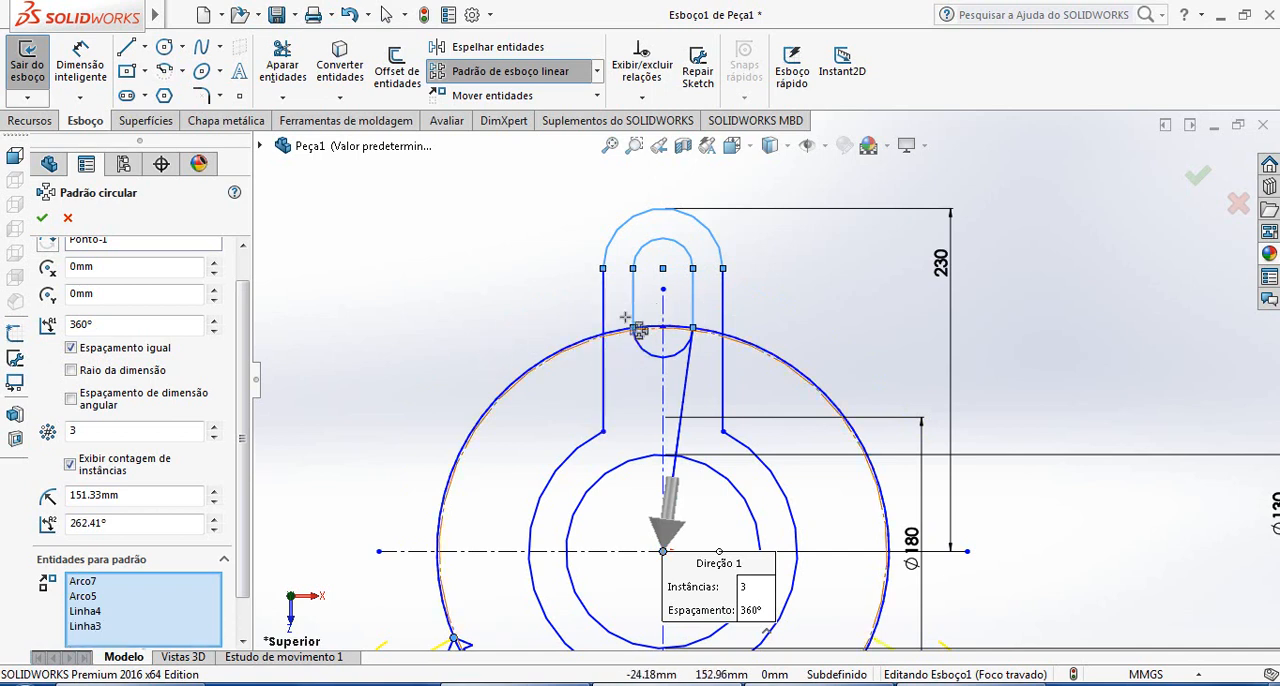
{"action": "left_click", "coordinate": [603, 300]}
{"action": "left_click", "coordinate": [725, 312]}
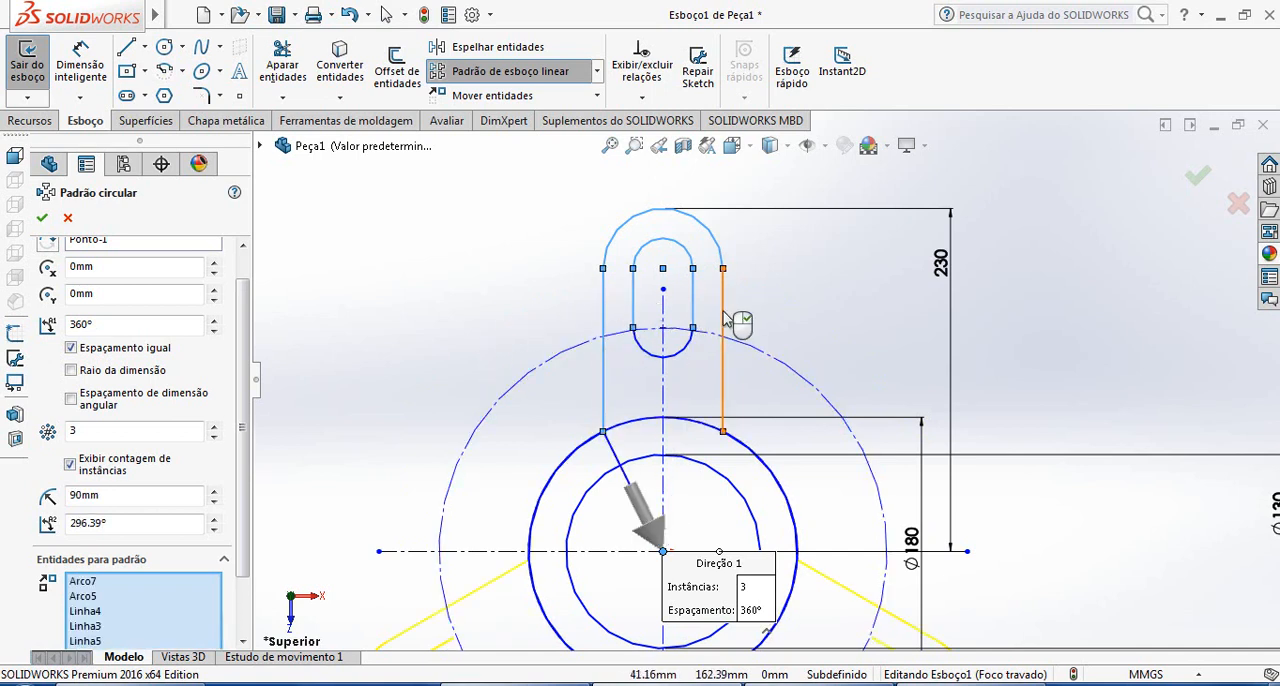
{"action": "scroll", "coordinate": [749, 390], "scroll_direction": "up", "scroll_amount": 7}
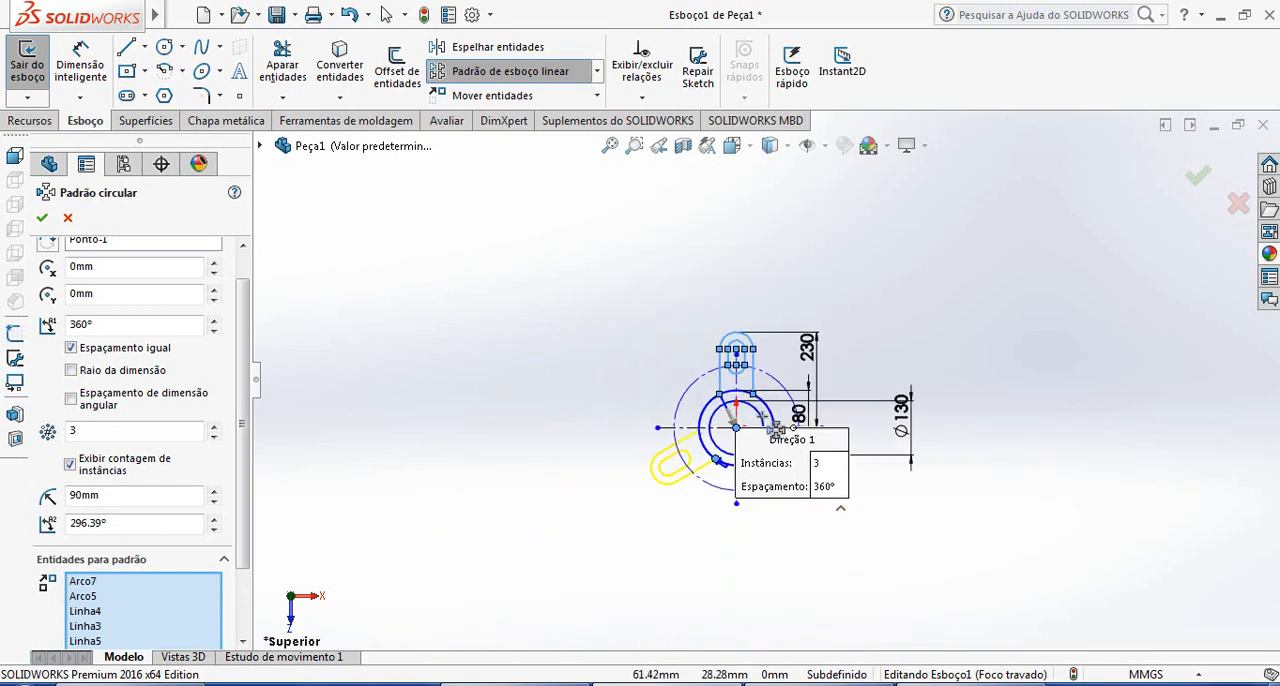
{"action": "scroll", "coordinate": [761, 420], "scroll_direction": "down", "scroll_amount": 3}
{"action": "scroll", "coordinate": [866, 317], "scroll_direction": "down", "scroll_amount": 1}
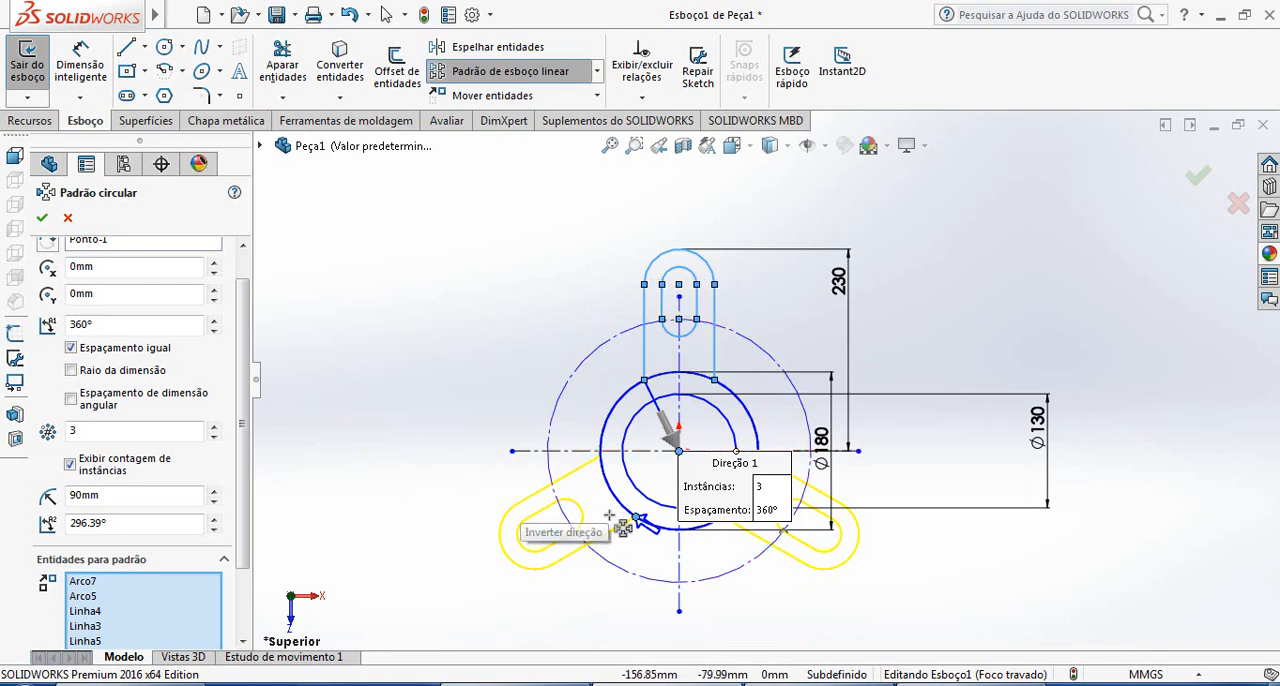
{"action": "left_click", "coordinate": [42, 220]}
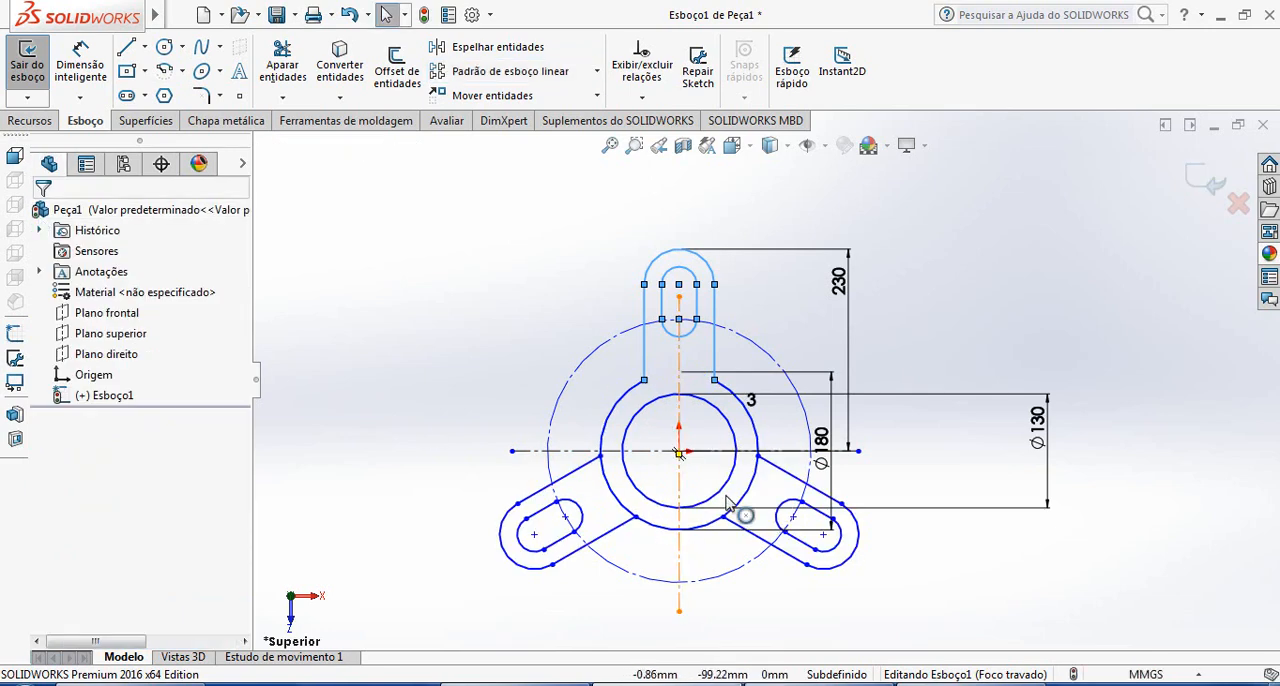
Trim the base flange circle's arc segments that cross the two patterned arms, leaving a continuous outer profile
{"action": "left_click", "coordinate": [988, 607]}
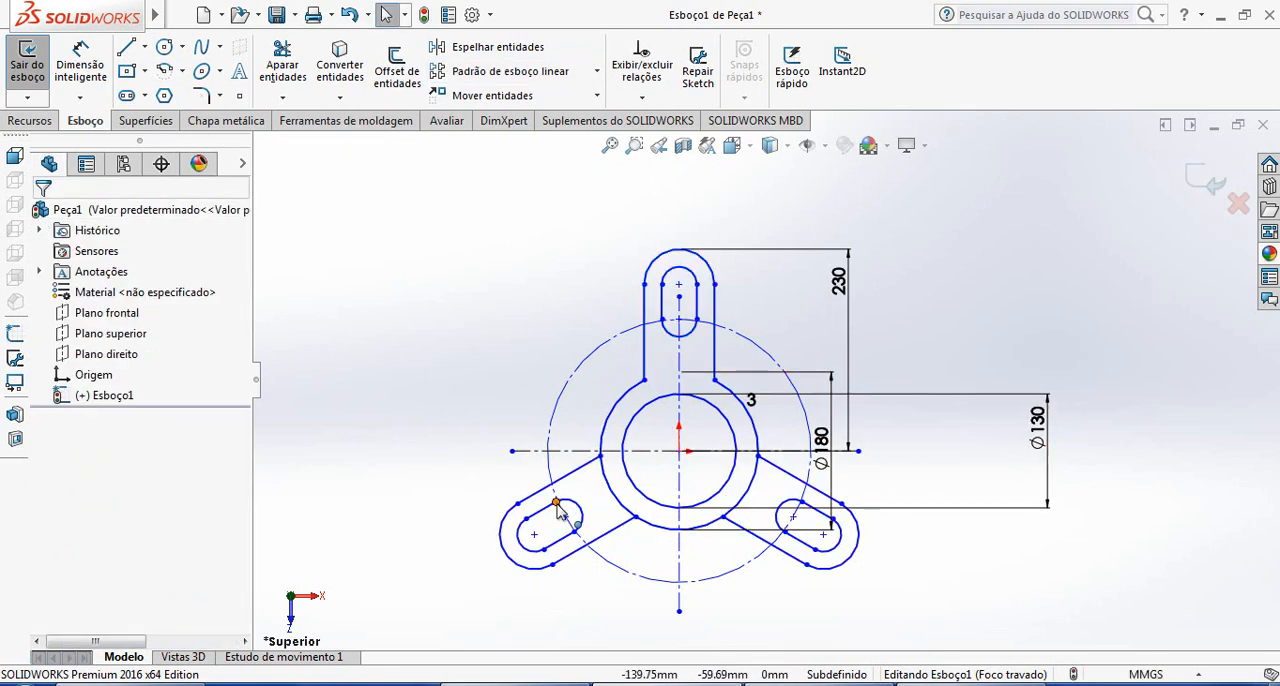
{"action": "left_click", "coordinate": [283, 62]}
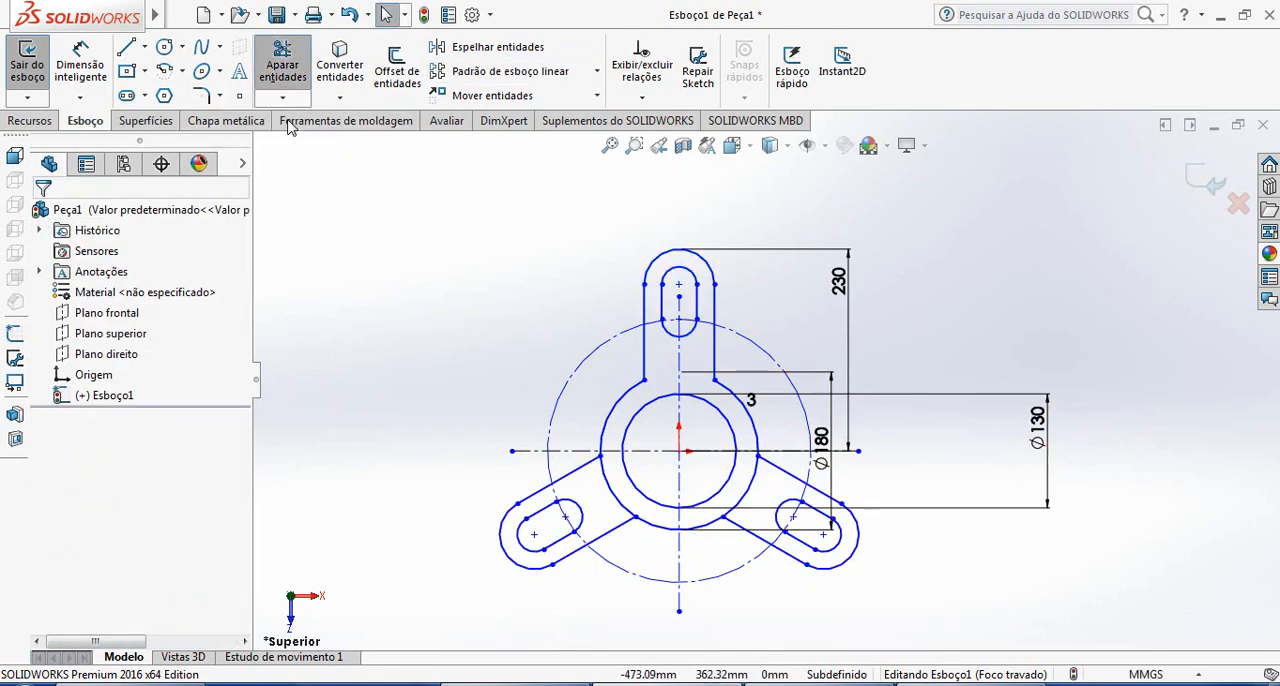
{"action": "scroll", "coordinate": [658, 507], "scroll_direction": "down", "scroll_amount": 3}
{"action": "left_click_drag", "start_coordinate": [597, 432], "coordinate": [574, 434]}
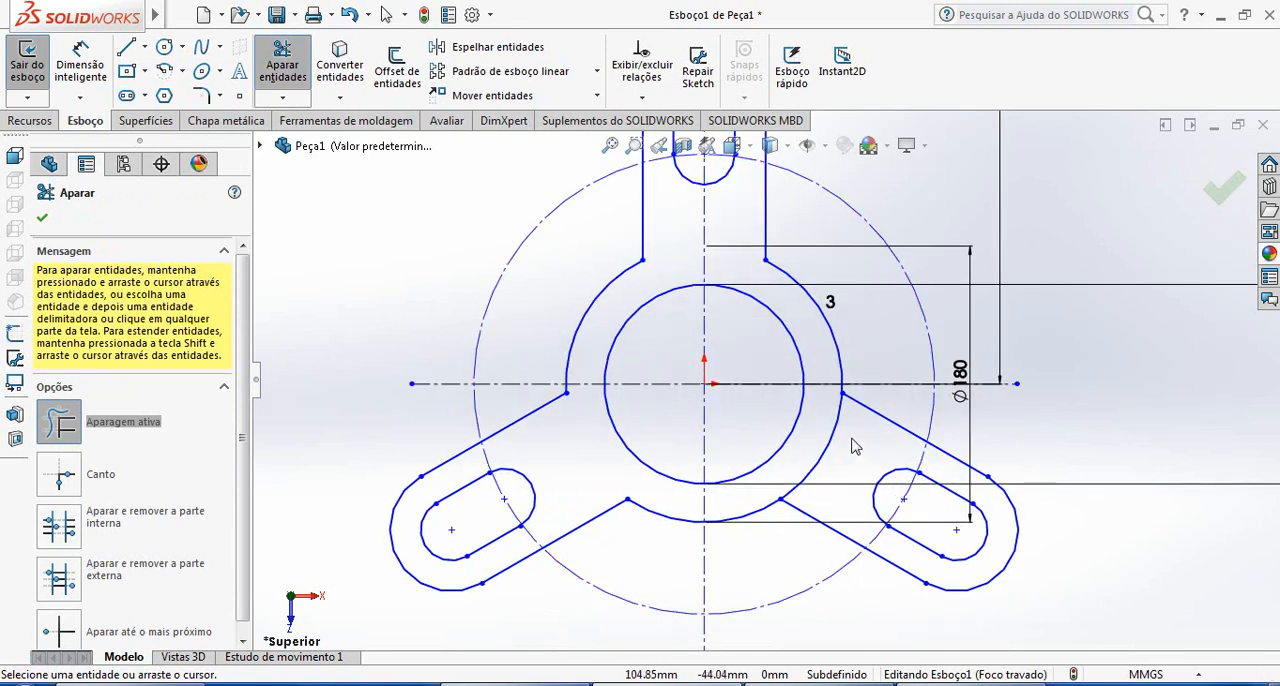
{"action": "scroll", "coordinate": [848, 560], "scroll_direction": "up", "scroll_amount": 4}
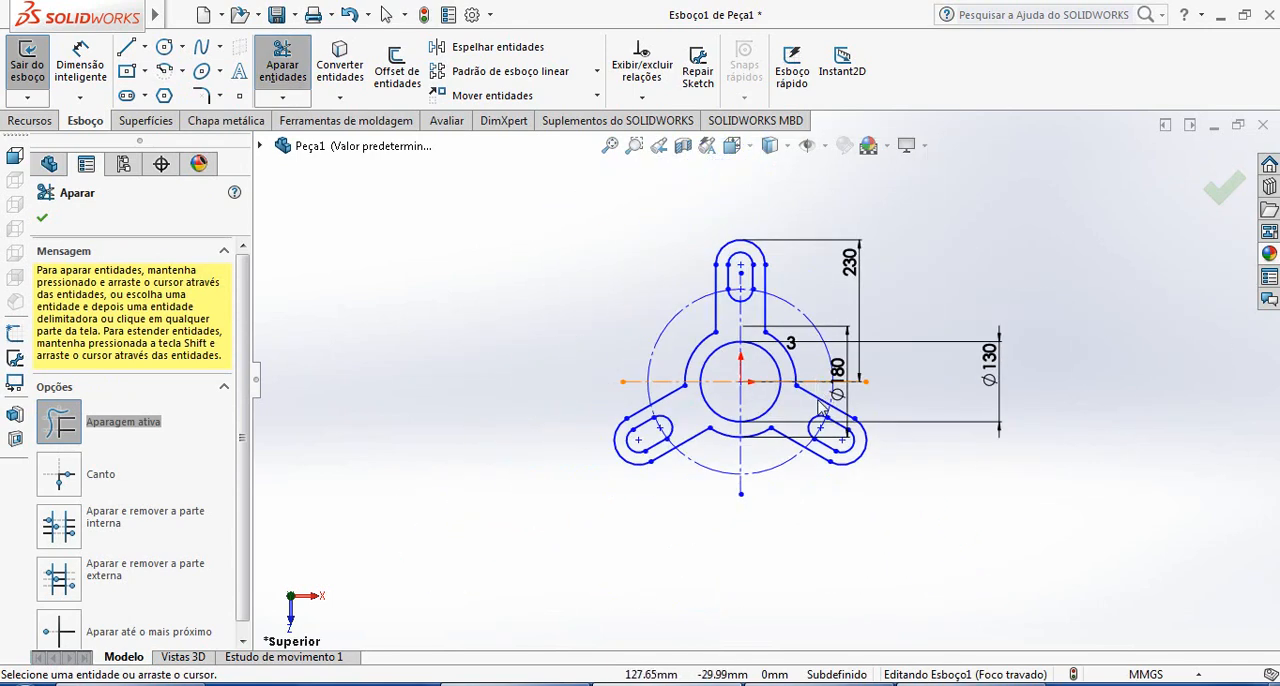
{"action": "scroll", "coordinate": [790, 565], "scroll_direction": "down", "scroll_amount": 2}
Examine the base plate's thickness and flange details in the reference drawing, and return to the sketch
{"action": "key", "text": "alt+Tab"}
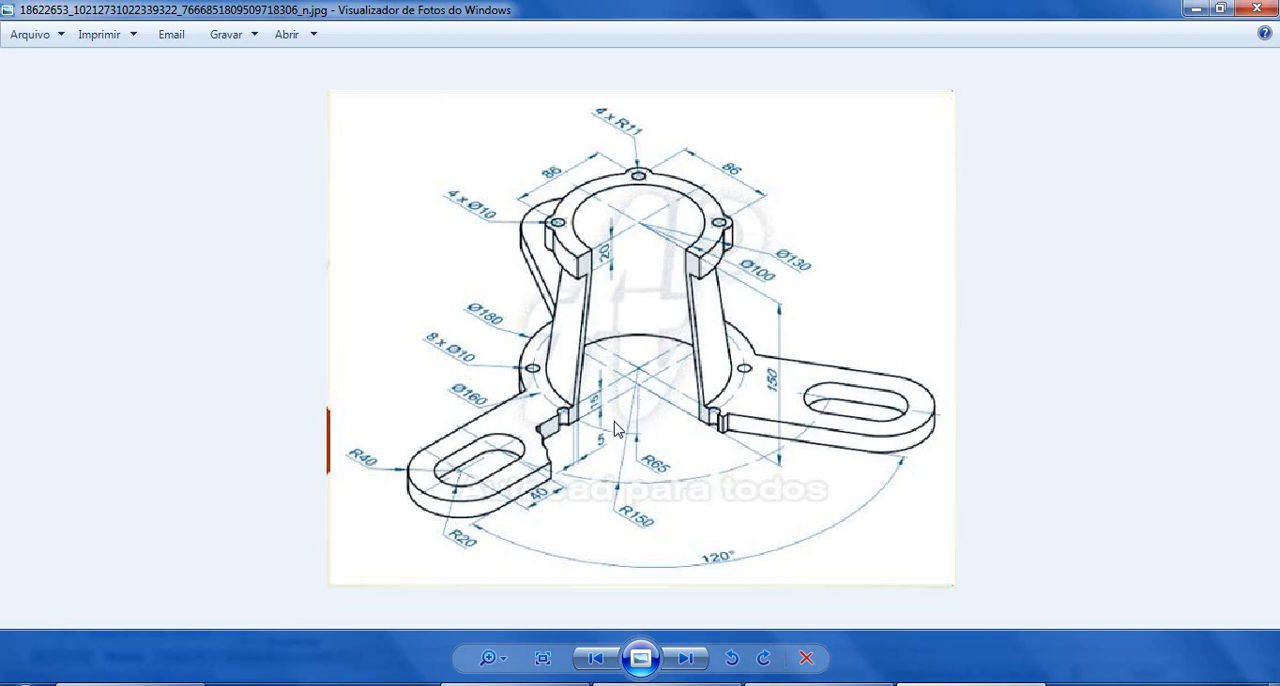
{"action": "scroll", "coordinate": [592, 412], "scroll_direction": "up", "scroll_amount": 5}
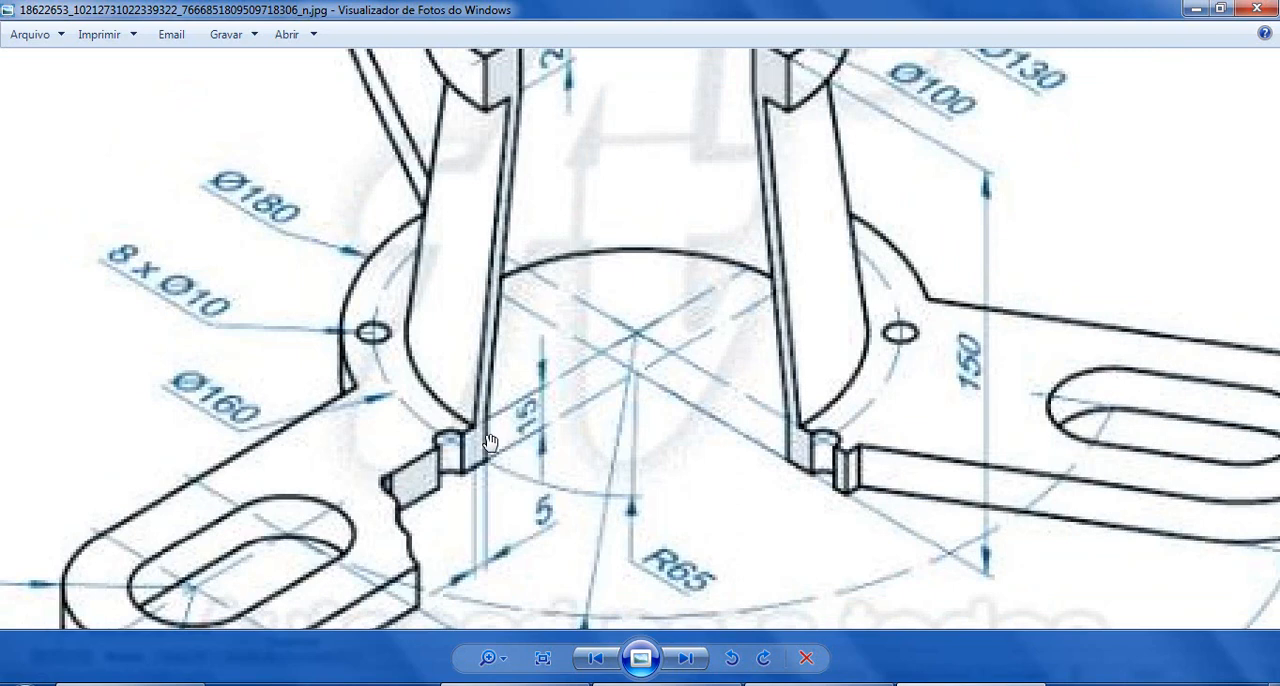
{"action": "left_click_drag", "start_coordinate": [490, 443], "coordinate": [553, 373]}
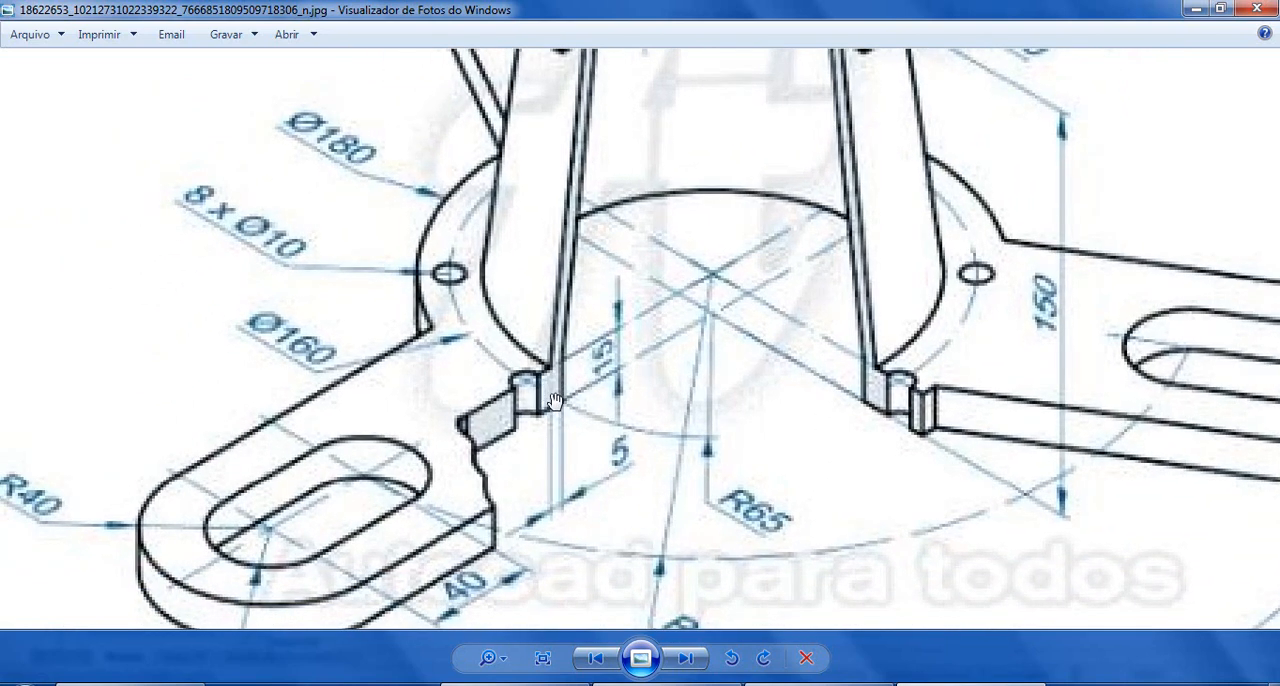
{"action": "scroll", "coordinate": [779, 465], "scroll_direction": "down", "scroll_amount": 4}
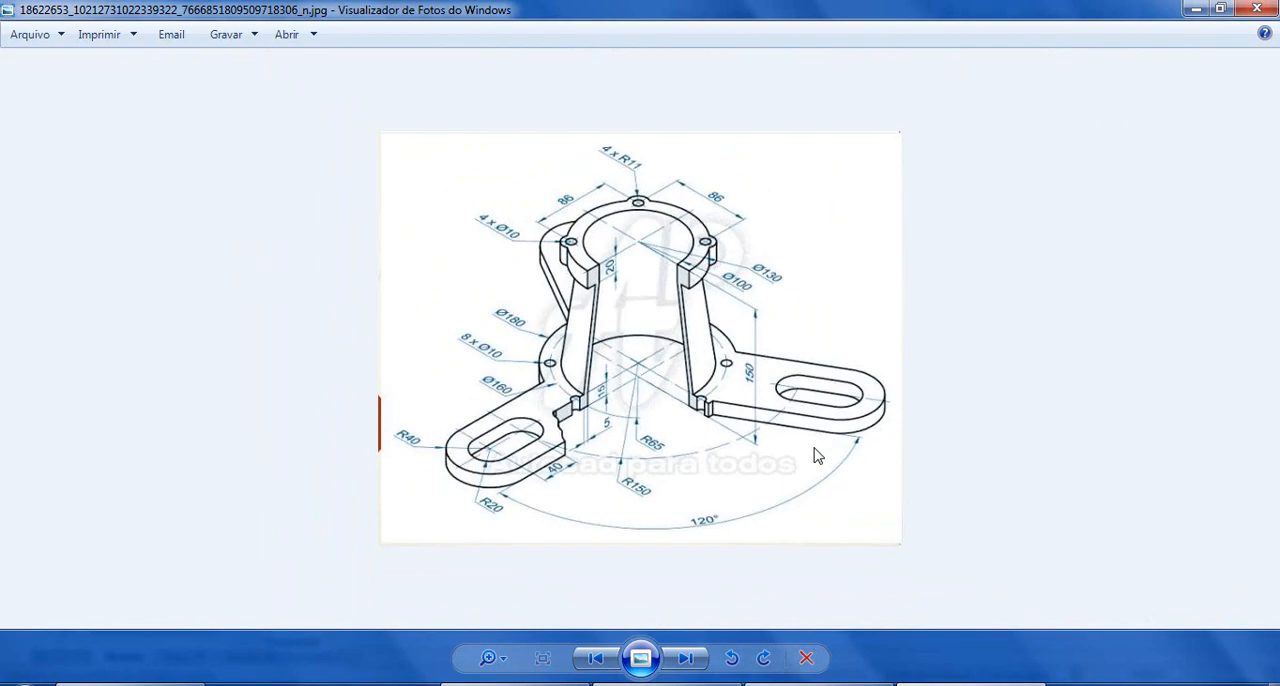
{"action": "key", "text": "alt+Tab"}
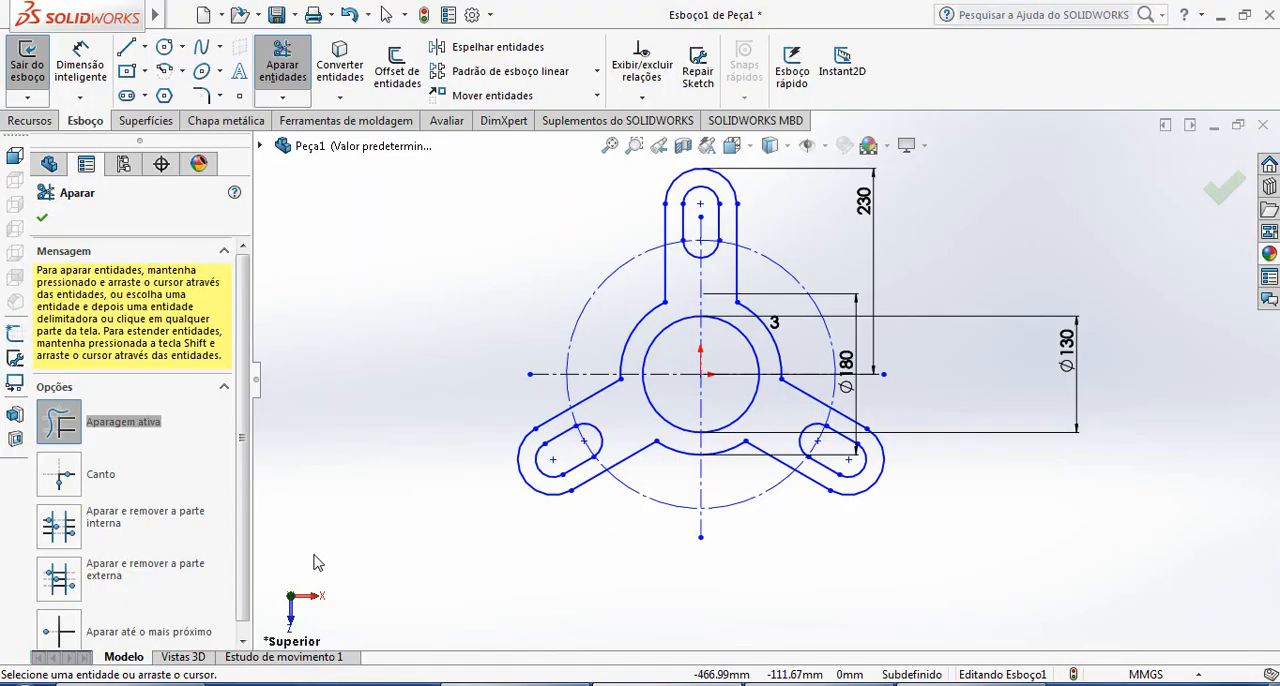
Finish trimming, exit the base sketch and set the view to isometric
{"action": "left_click", "coordinate": [1222, 188]}
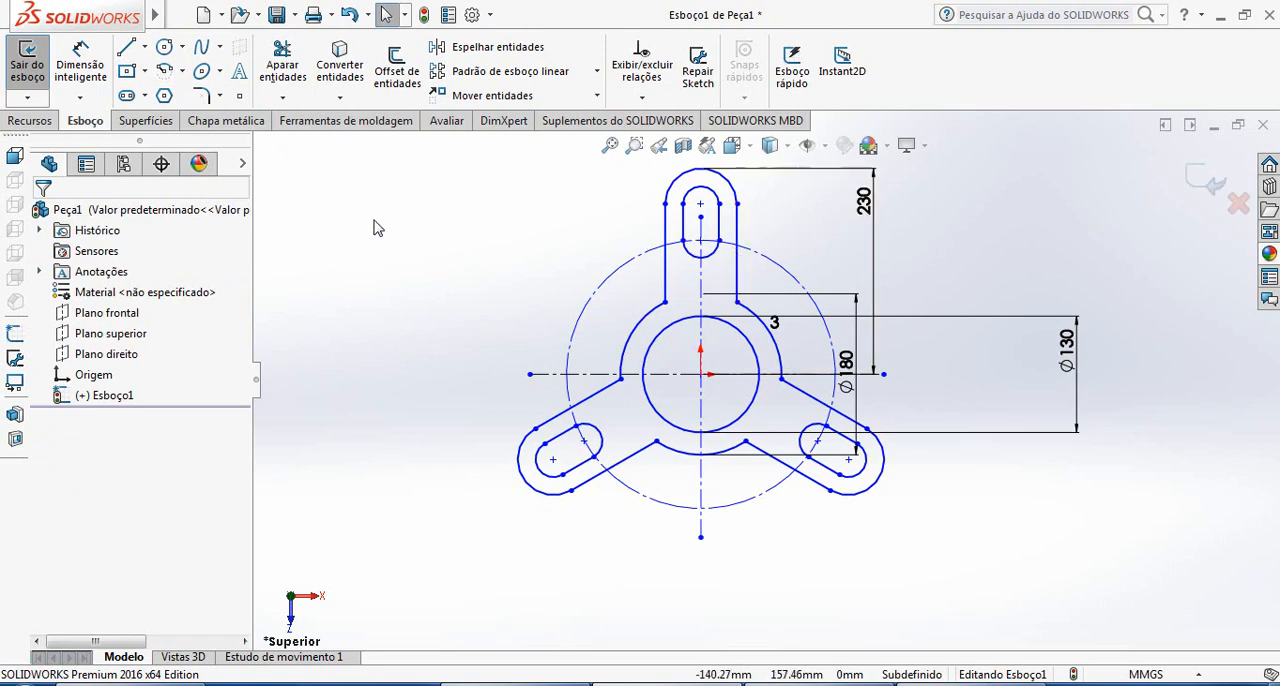
{"action": "left_click", "coordinate": [1192, 186]}
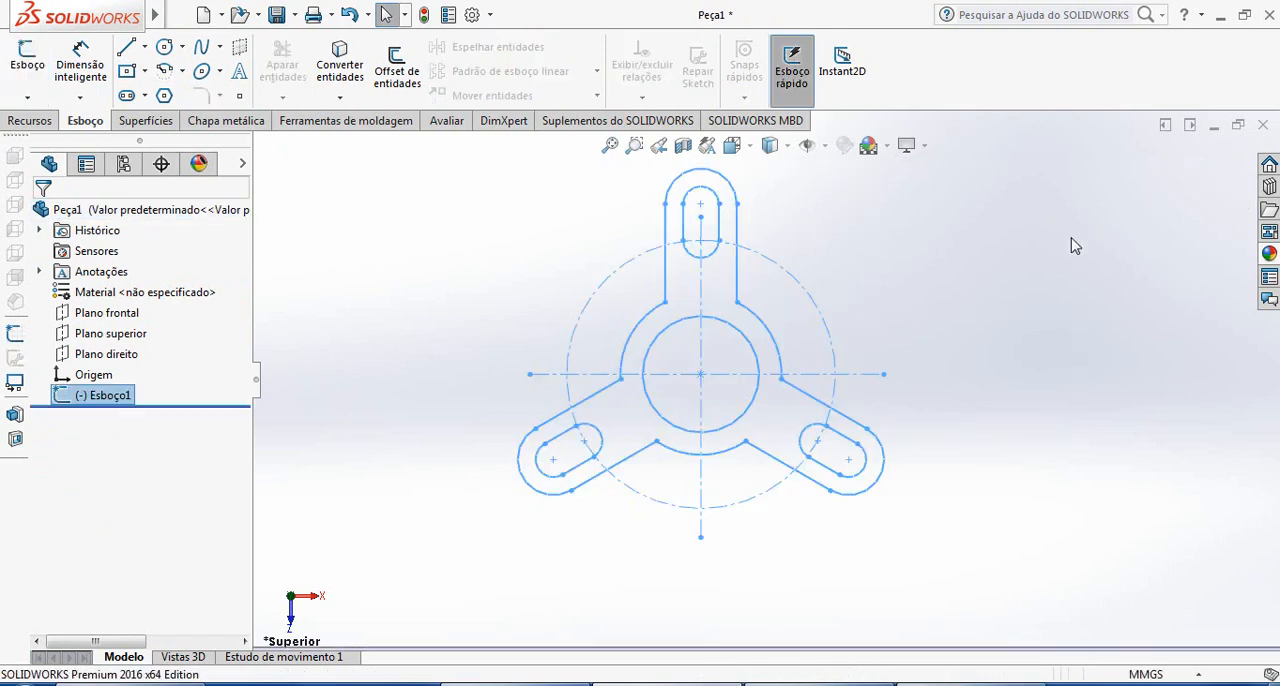
{"action": "left_click", "coordinate": [753, 149]}
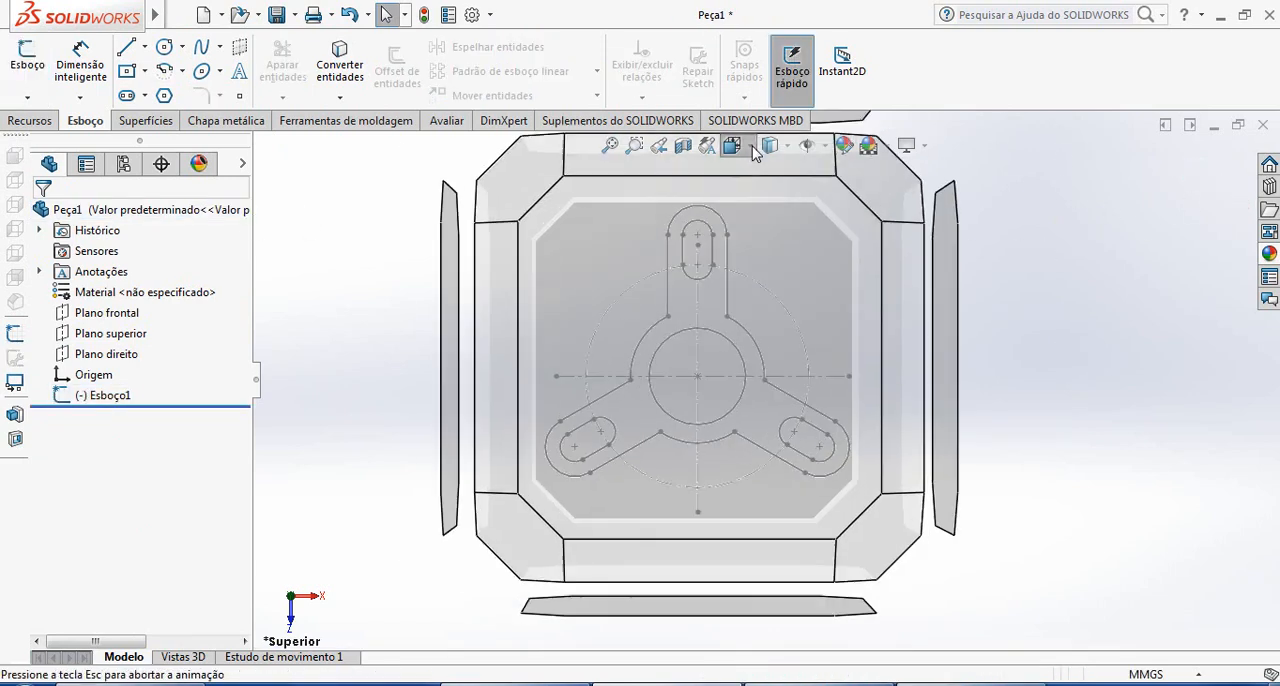
{"action": "left_click", "coordinate": [753, 149]}
{"action": "left_click", "coordinate": [753, 149]}
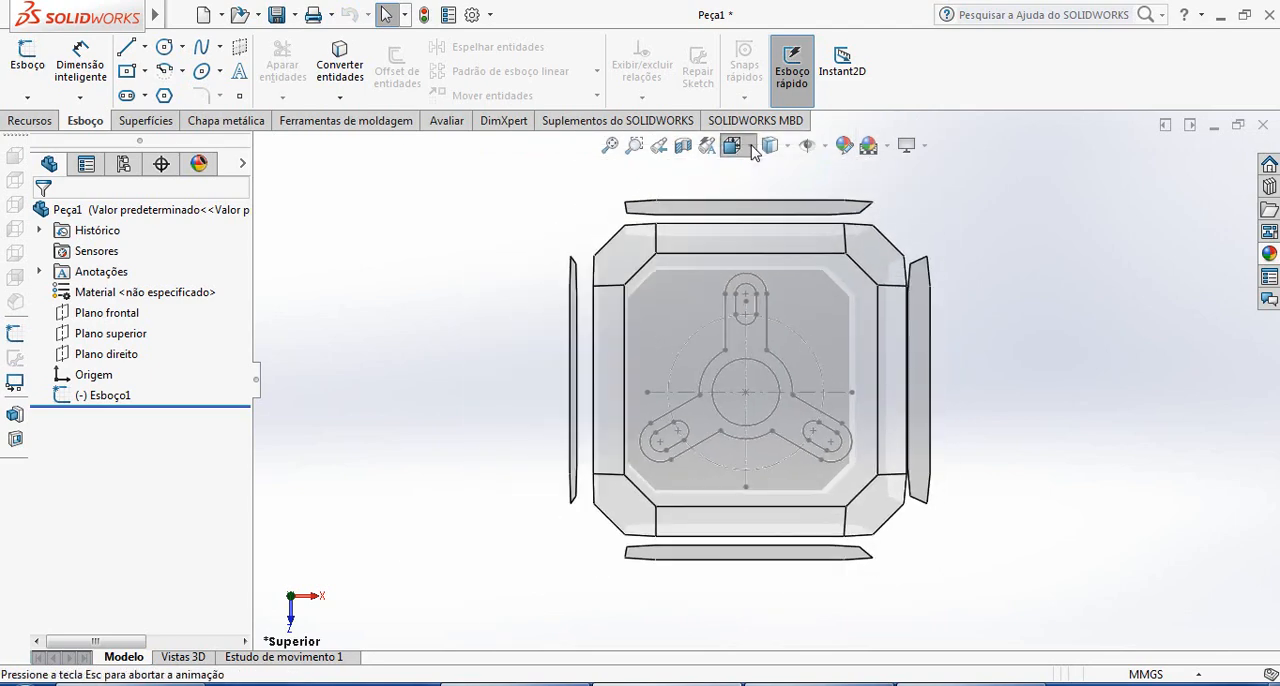
{"action": "left_click", "coordinate": [752, 147]}
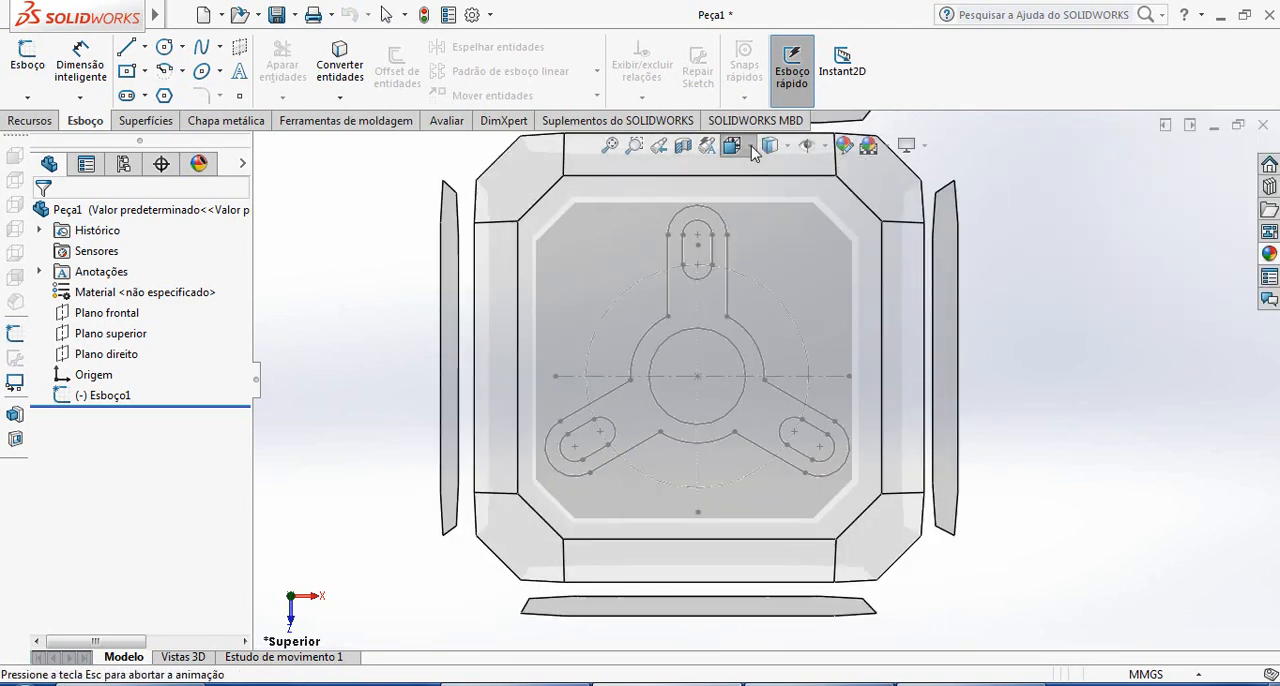
{"action": "left_click", "coordinate": [839, 198]}
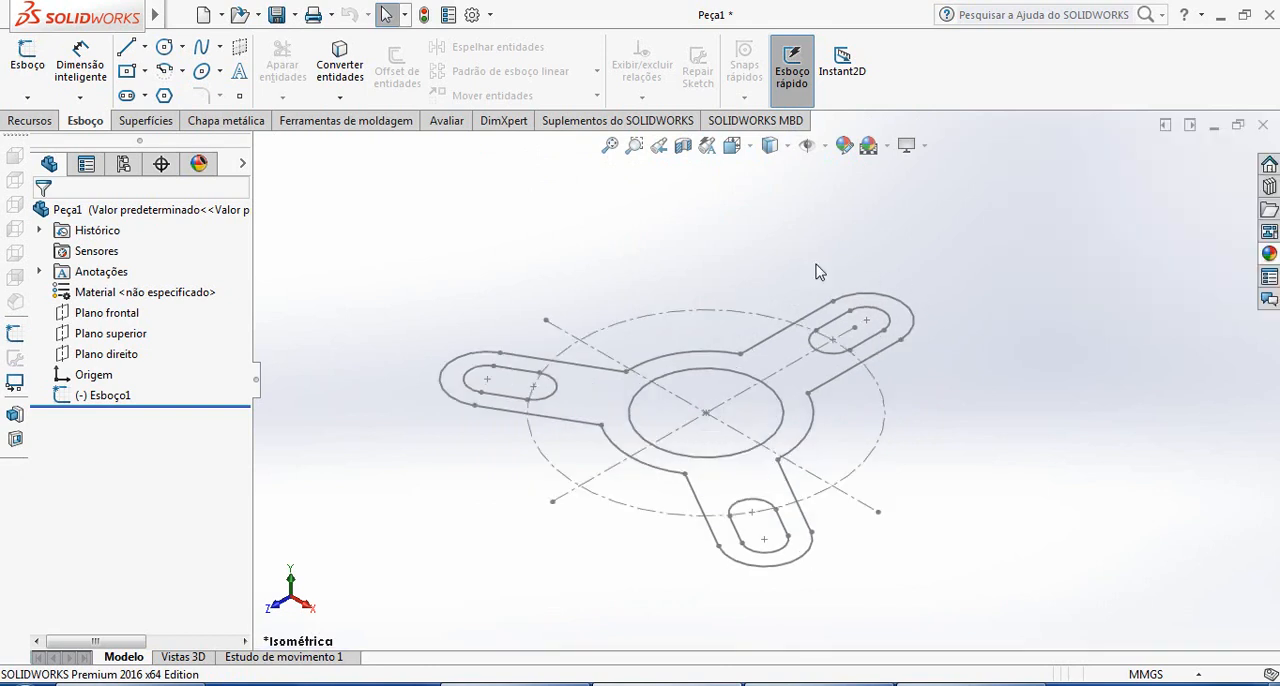
Start an extruded boss from the base sketch and remove the selected outer contour so the bore and slots are left open
{"action": "left_click", "coordinate": [30, 120]}
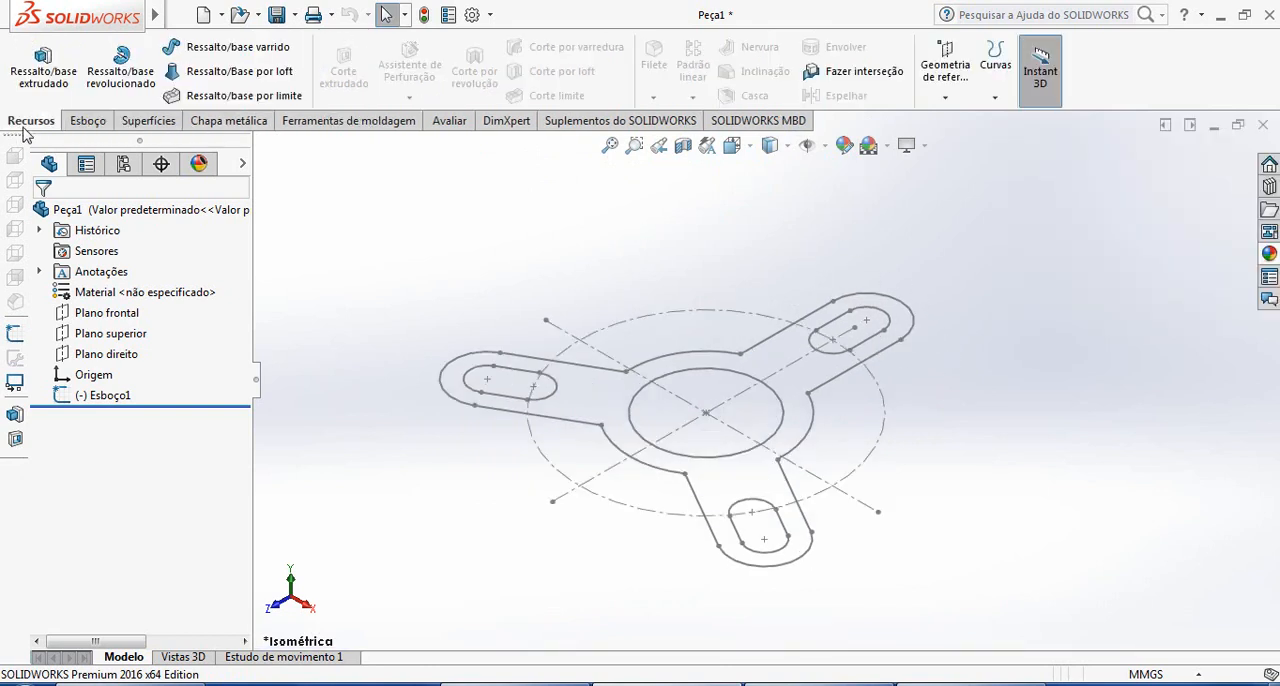
{"action": "left_click", "coordinate": [43, 68]}
{"action": "left_click", "coordinate": [572, 429]}
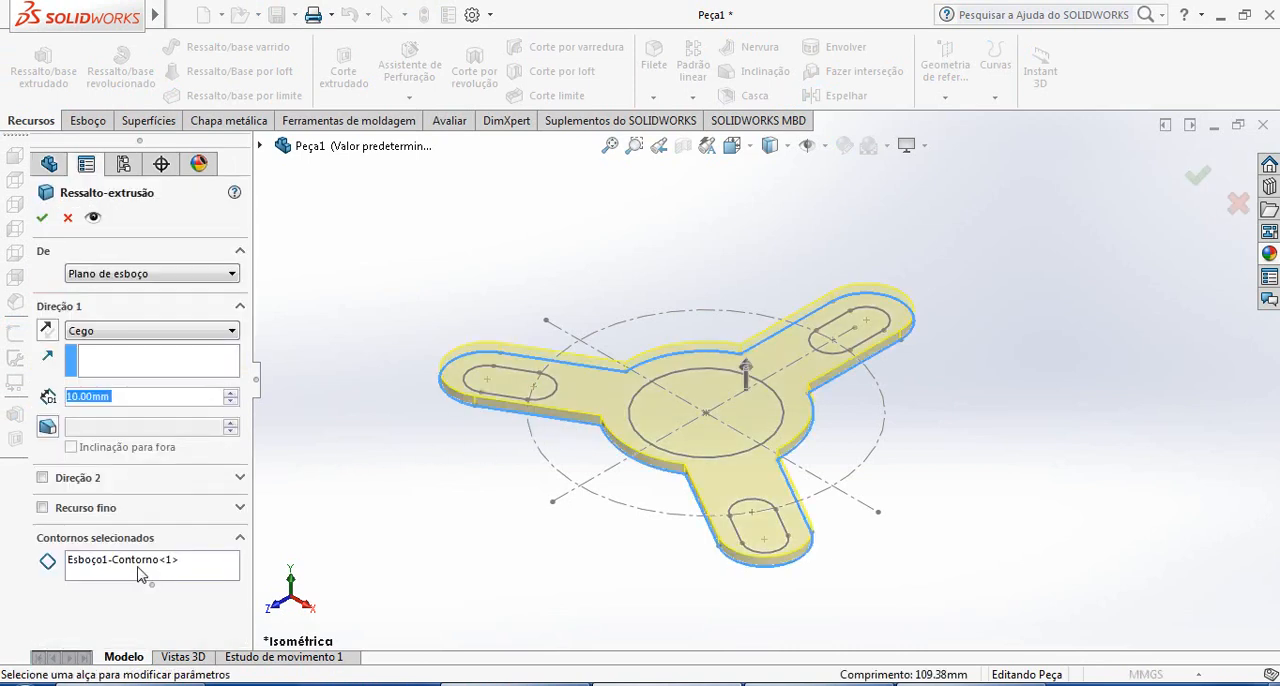
{"action": "left_click", "coordinate": [128, 571]}
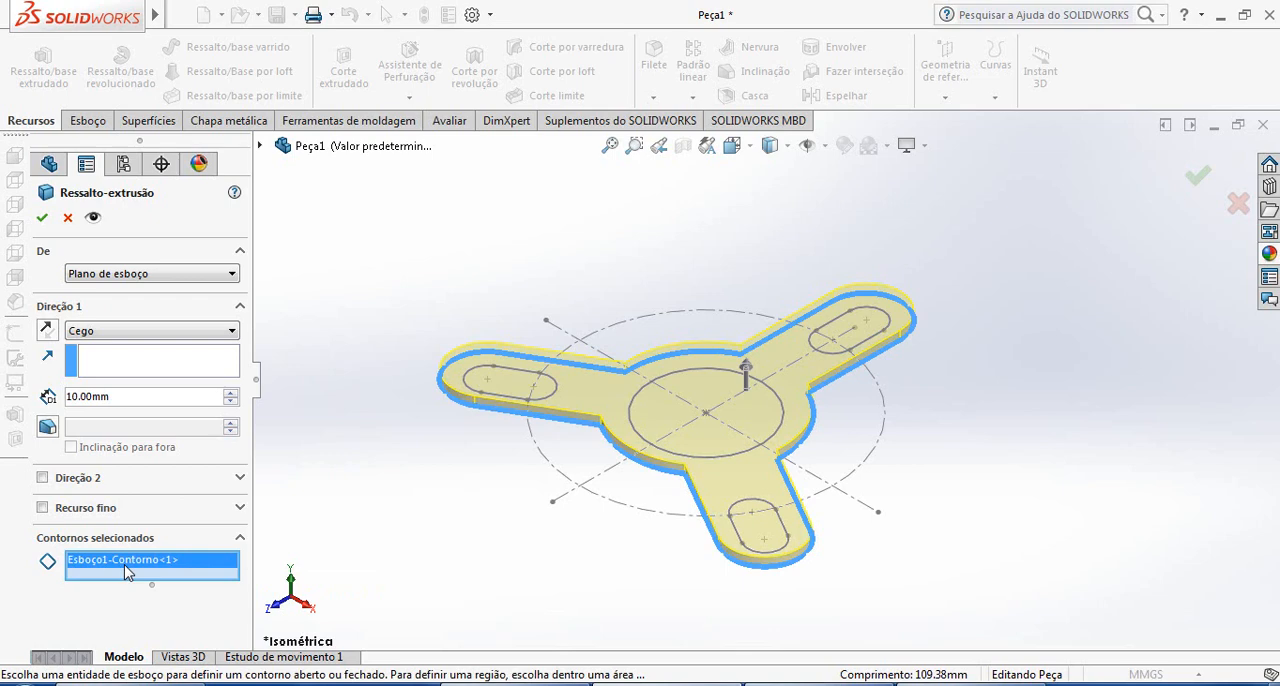
{"action": "key", "text": "Delete"}
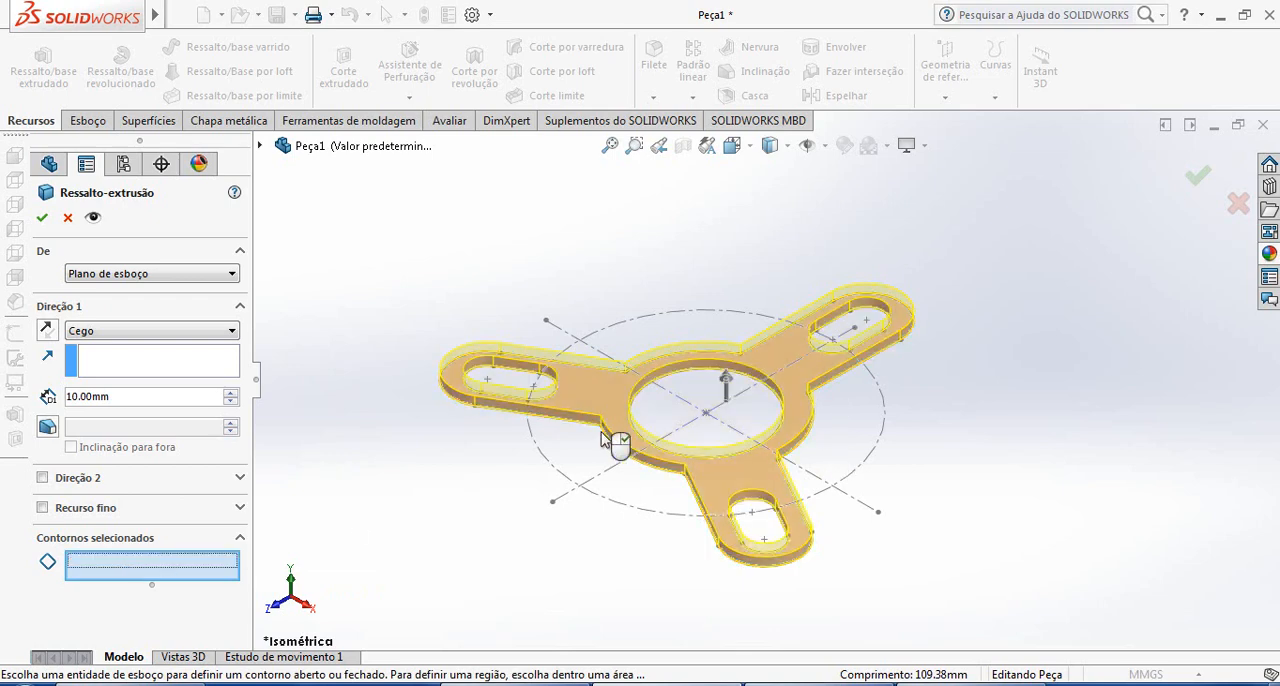
Set the blind extrusion depth of the base plate to 15 mm and apply it
{"action": "left_click_drag", "start_coordinate": [140, 396], "coordinate": [96, 400]}
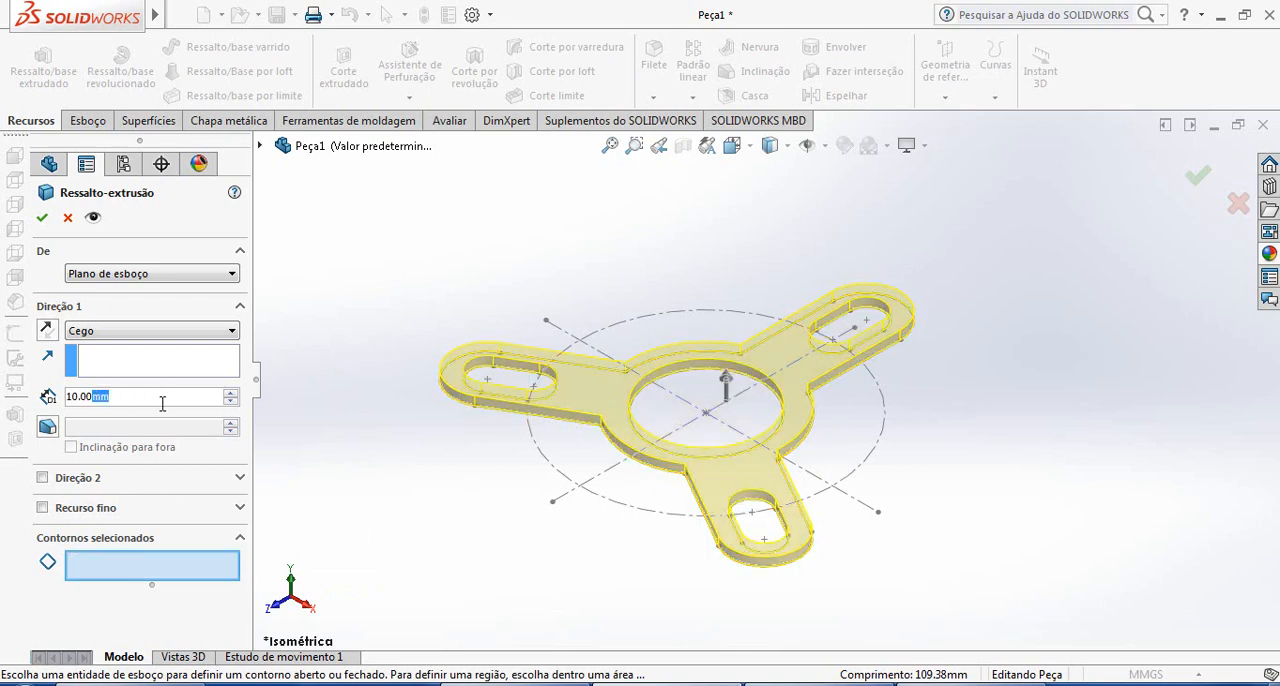
{"action": "key", "text": "BackSpace"}
{"action": "key", "text": "BackSpace"}
{"action": "key", "text": "BackSpace"}
{"action": "key", "text": "BackSpace"}
{"action": "key", "text": "BackSpace"}
{"action": "key", "text": "BackSpace"}
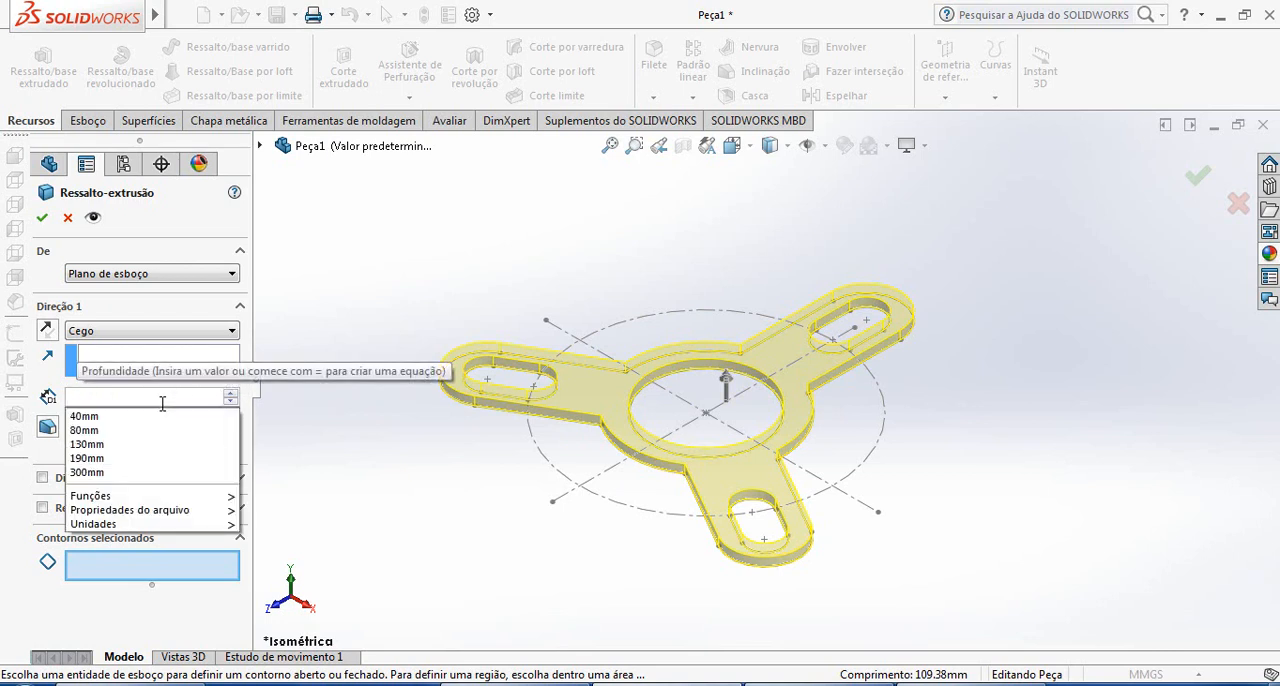
{"action": "type", "text": "15"}
{"action": "key", "text": "Return"}
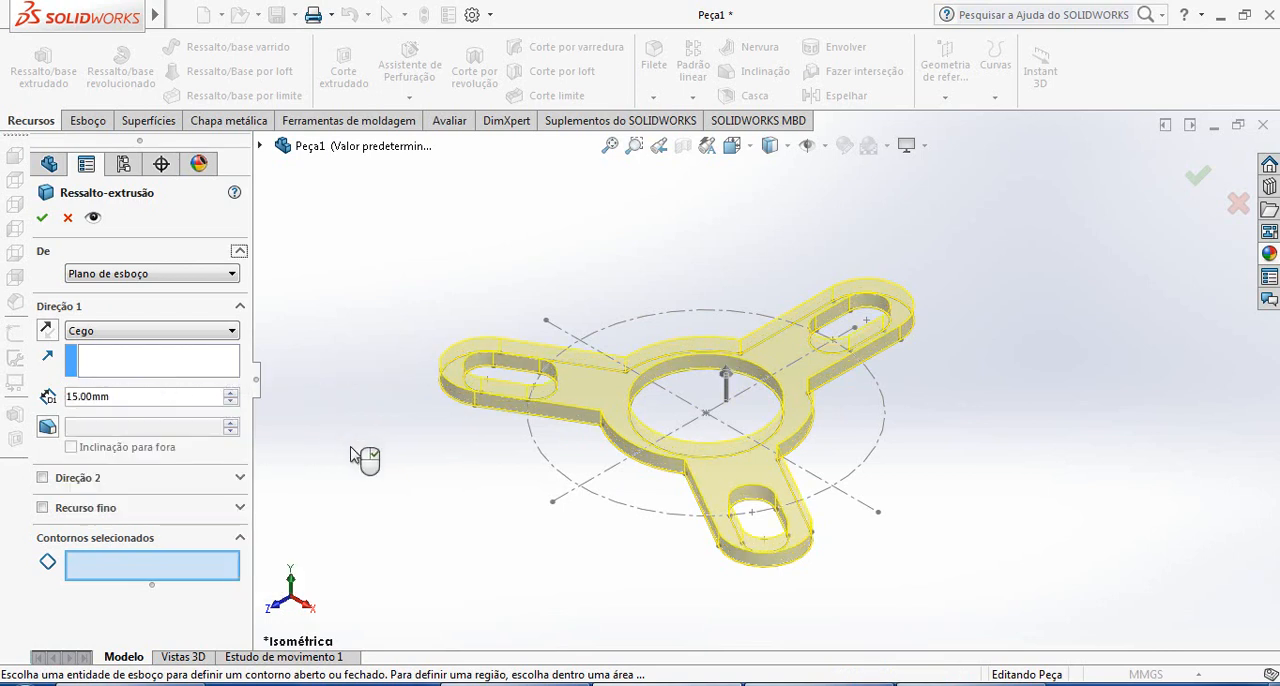
{"action": "left_click", "coordinate": [44, 220]}
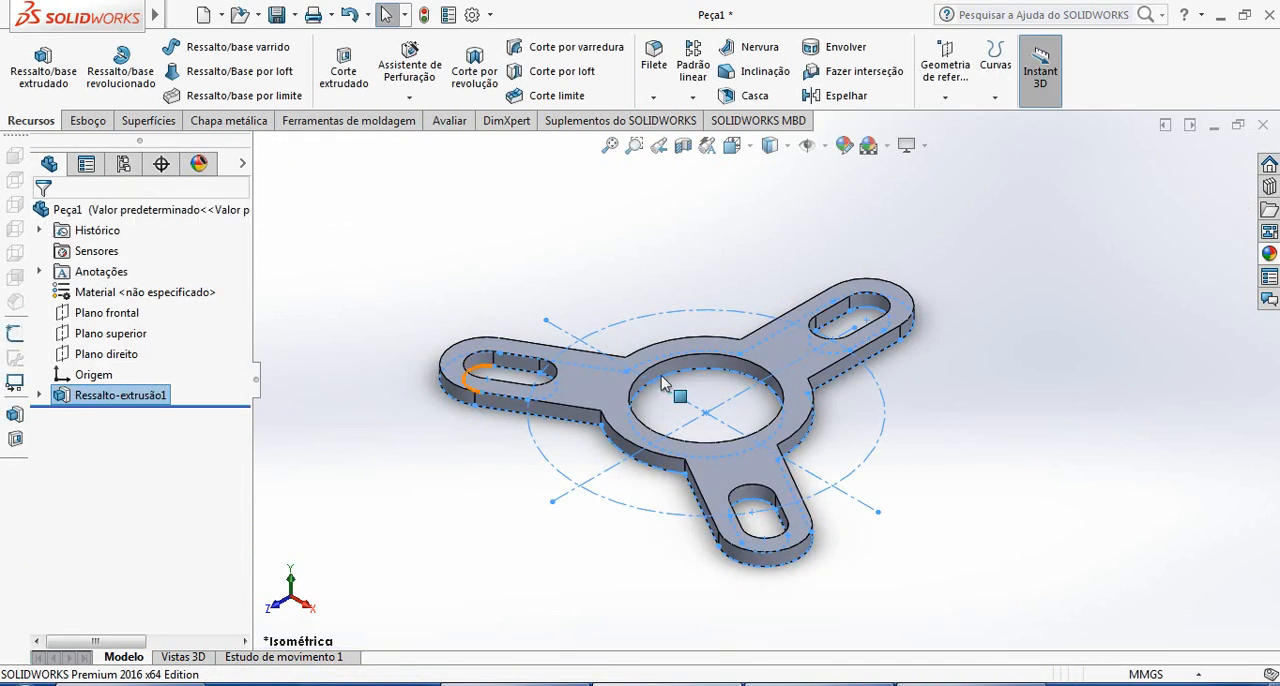
Check the flange hole callouts in the reference drawing and reopen the base extrusion's sketch for editing
{"action": "key", "text": "alt+Tab"}
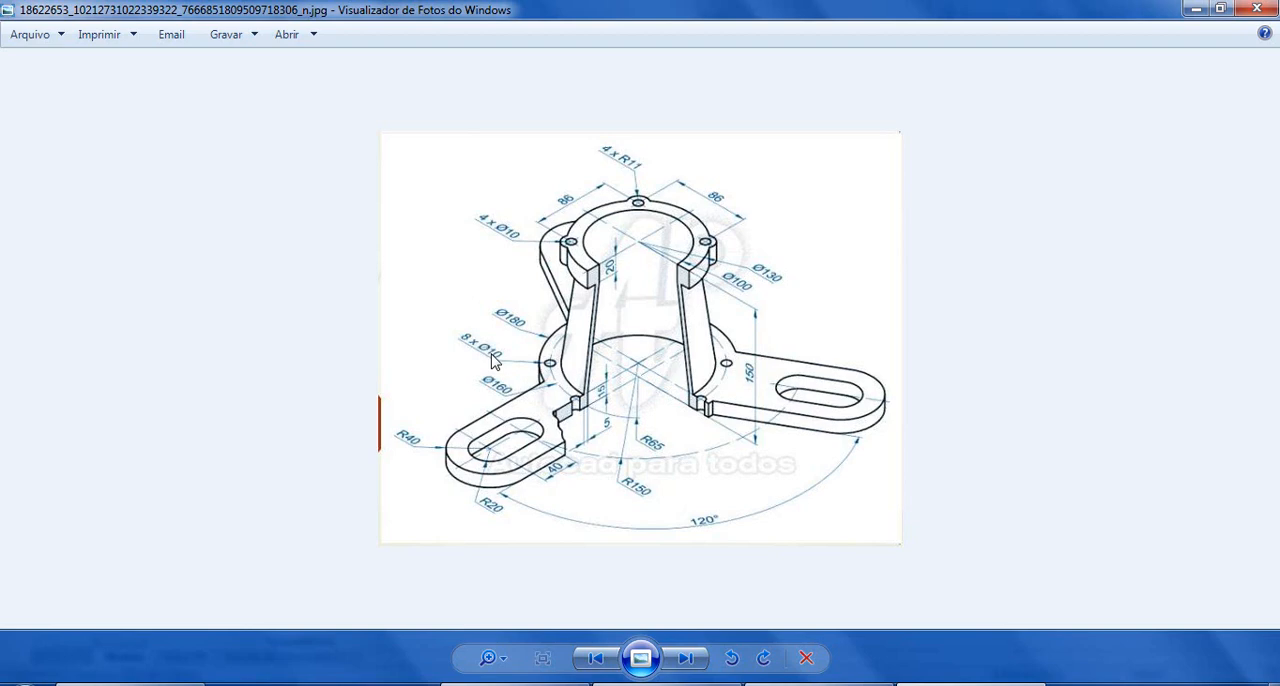
{"action": "left_click", "coordinate": [668, 684]}
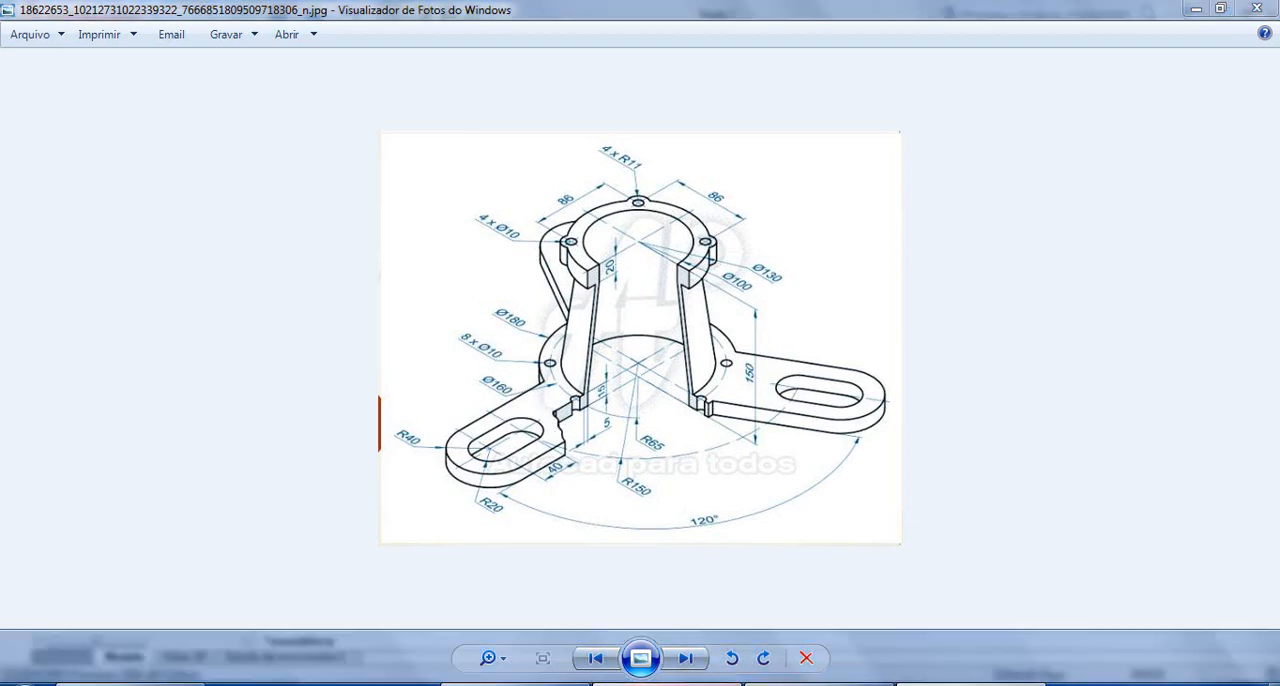
{"action": "left_click", "coordinate": [40, 396]}
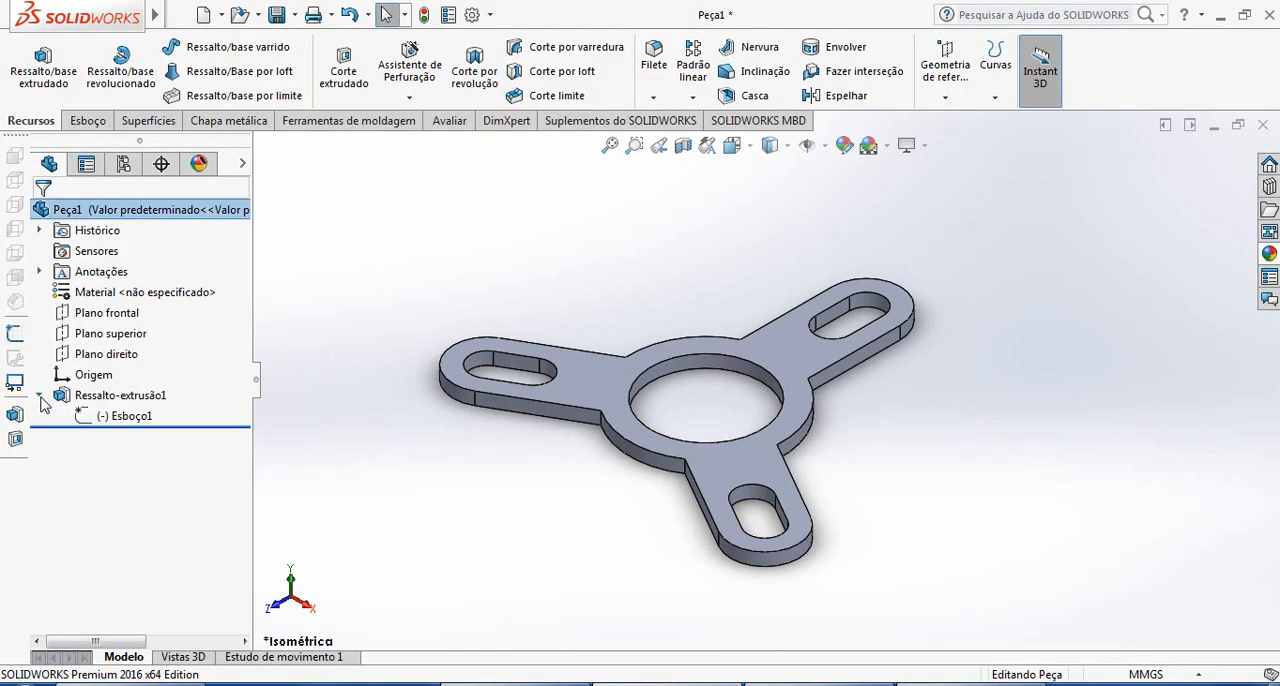
{"action": "left_click", "coordinate": [118, 416]}
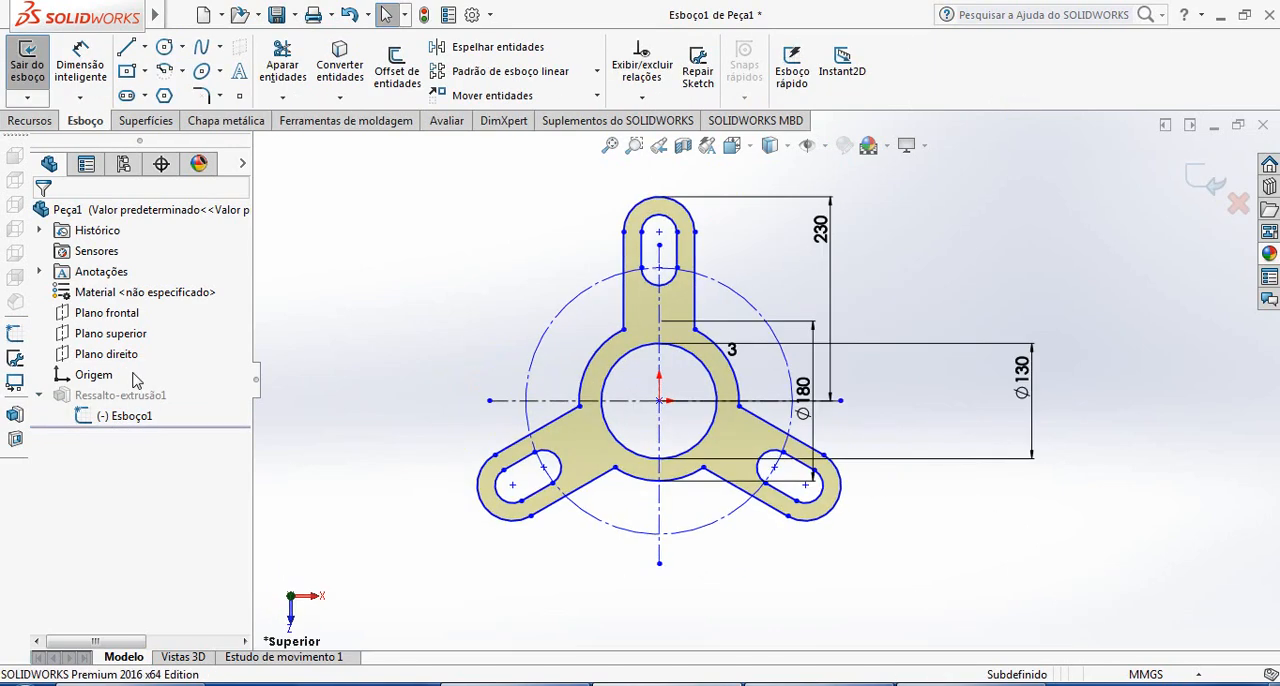
{"action": "scroll", "coordinate": [656, 288], "scroll_direction": "down", "scroll_amount": 2}
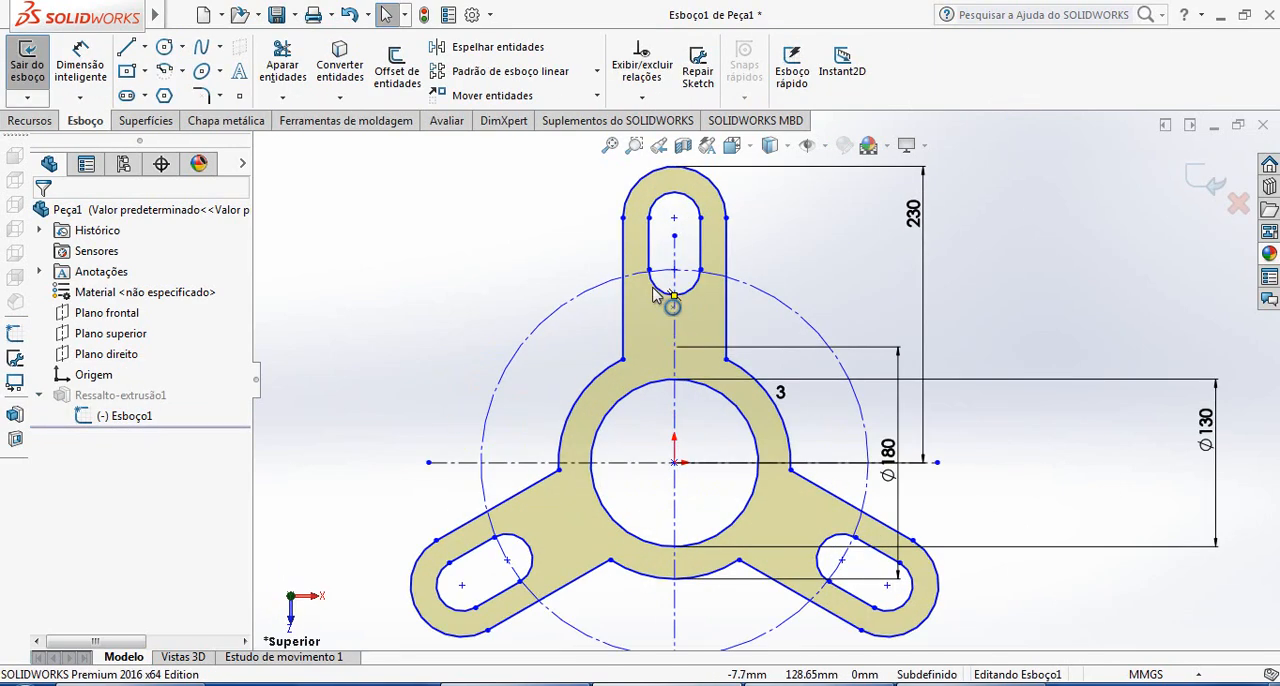
{"action": "scroll", "coordinate": [757, 405], "scroll_direction": "up", "scroll_amount": 2}
{"action": "scroll", "coordinate": [757, 407], "scroll_direction": "down", "scroll_amount": 3}
{"action": "scroll", "coordinate": [676, 420], "scroll_direction": "up", "scroll_amount": 3}
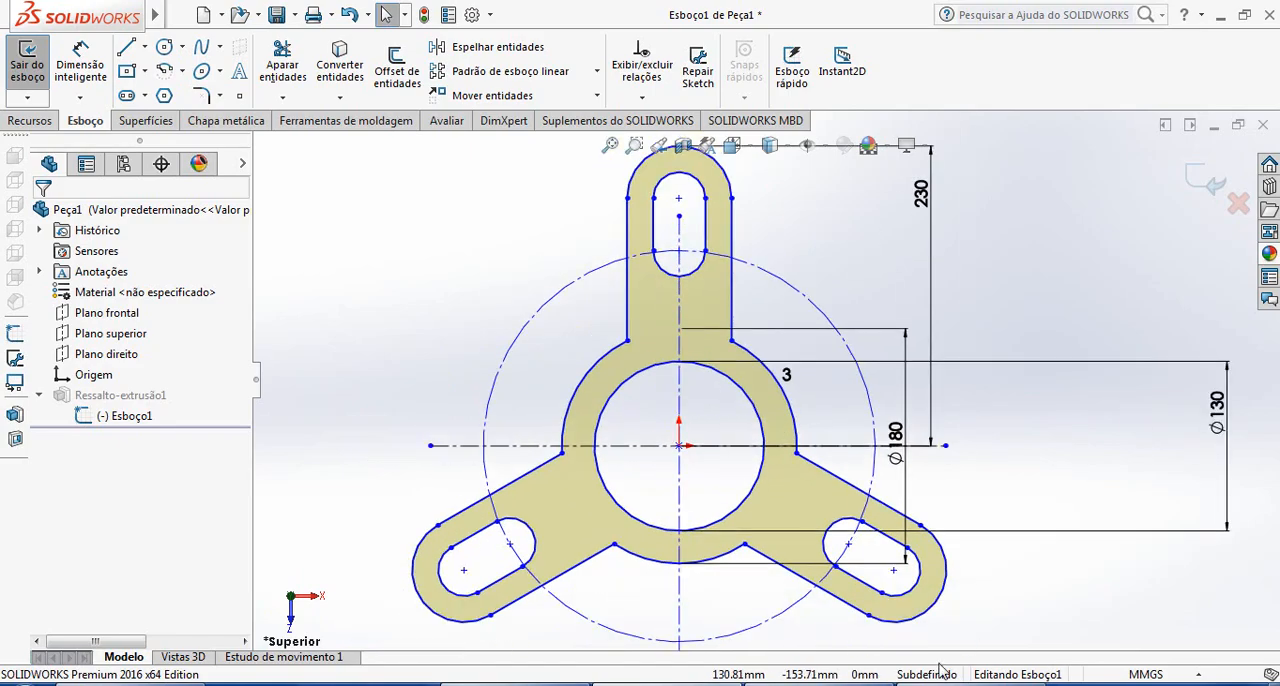
Check the reference drawing and sketch a circle about 410 mm in diameter centred on the origin
{"action": "left_click", "coordinate": [950, 683]}
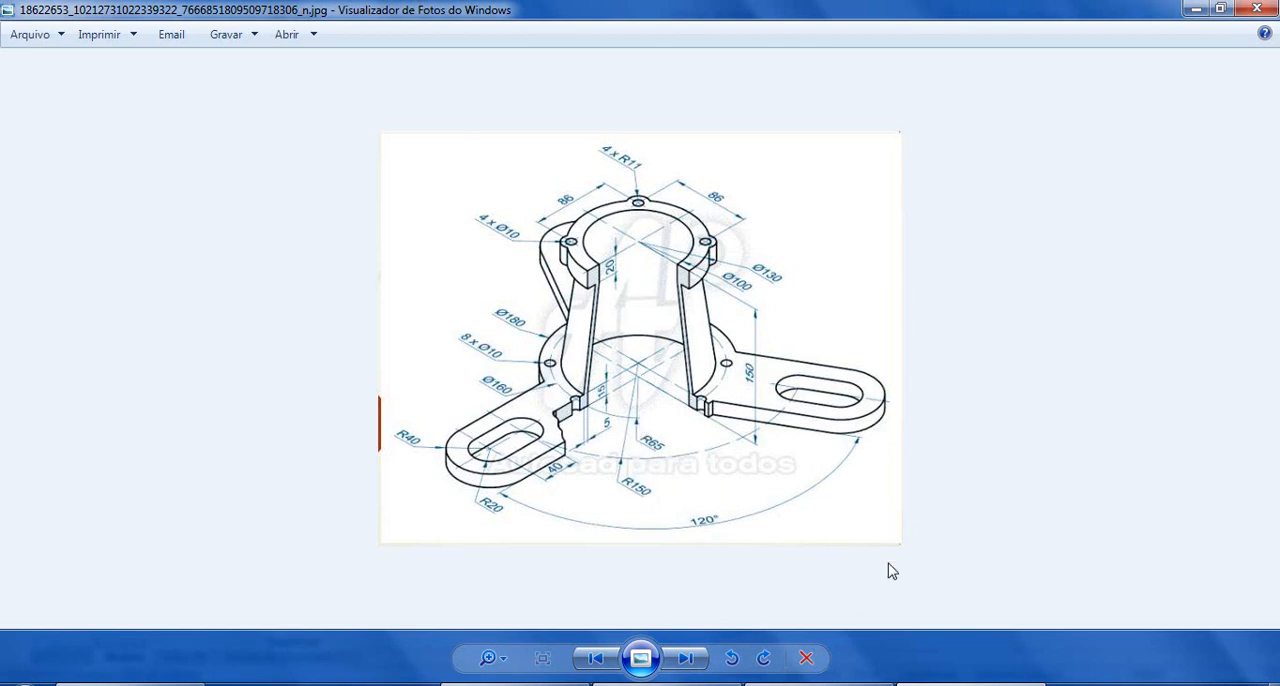
{"action": "left_click", "coordinate": [968, 684]}
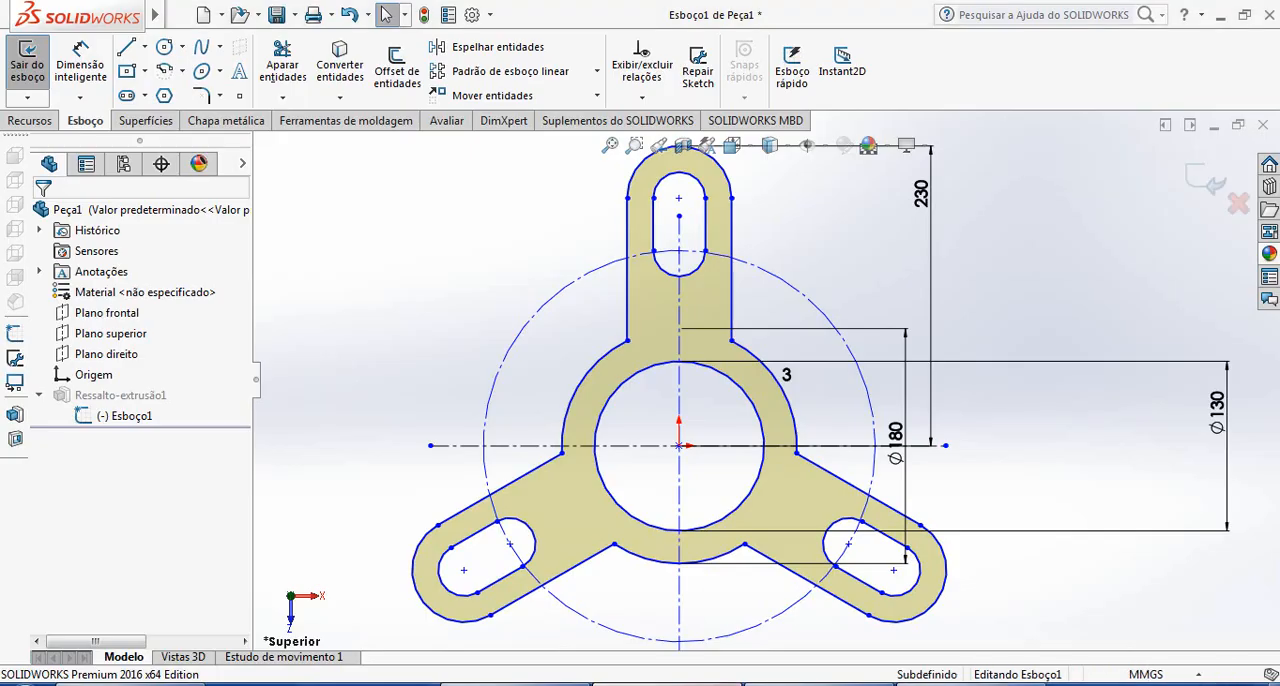
{"action": "left_click", "coordinate": [182, 46]}
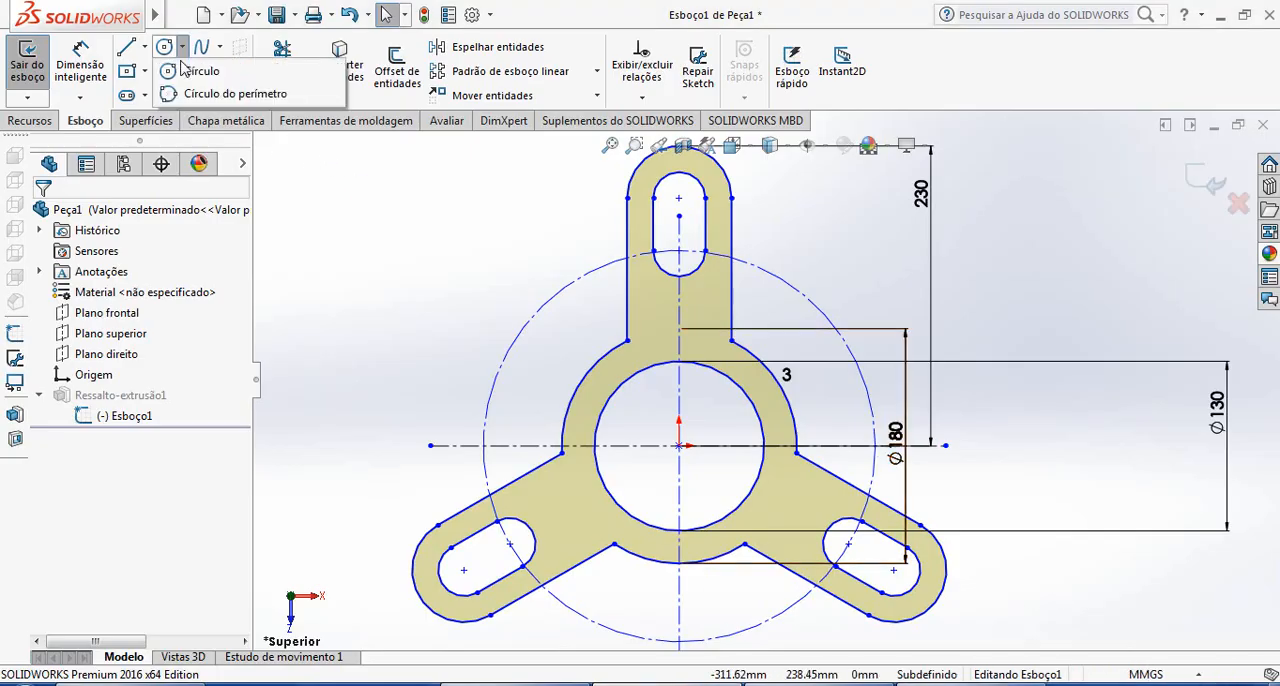
{"action": "left_click", "coordinate": [195, 70]}
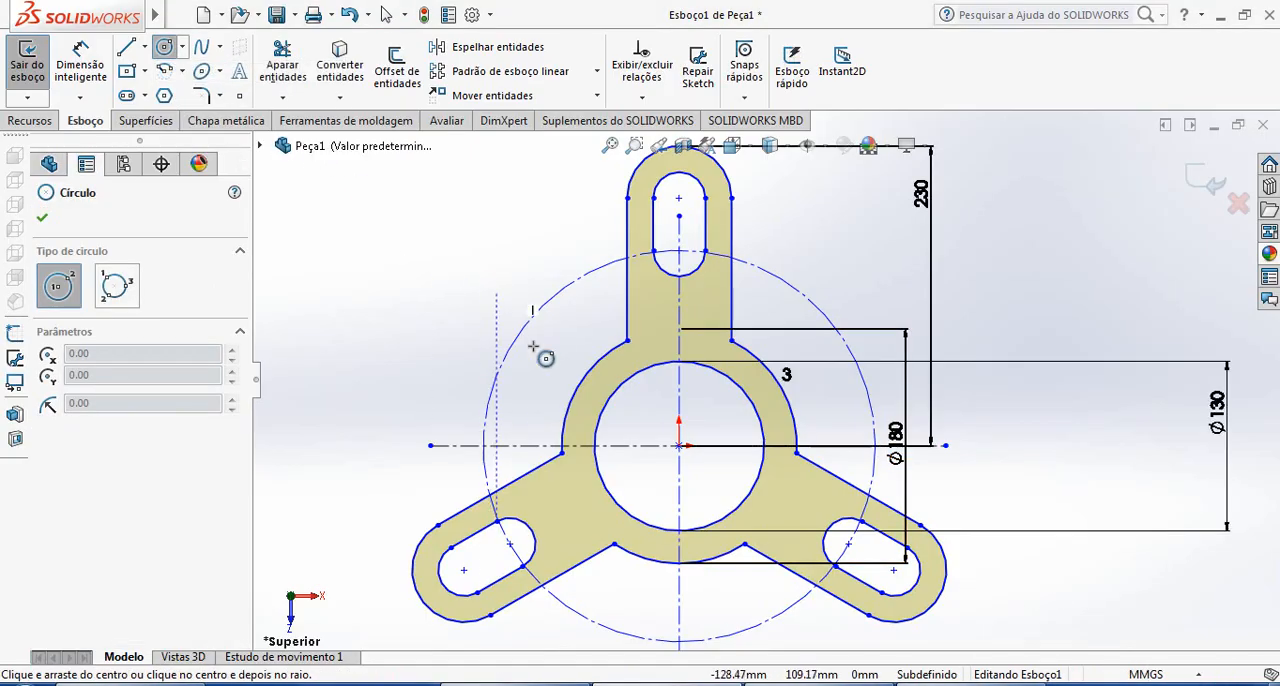
{"action": "left_click", "coordinate": [679, 445]}
{"action": "left_click", "coordinate": [427, 414]}
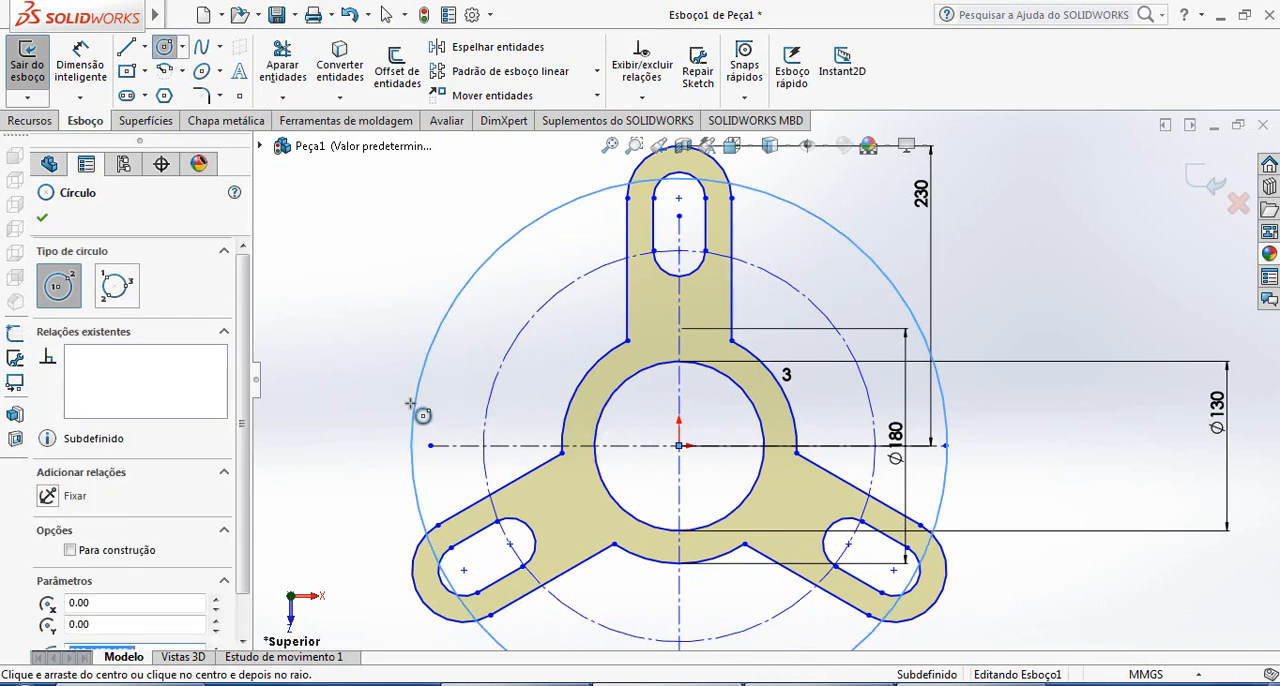
Dimension the new circle's diameter as 65 mm
{"action": "left_click", "coordinate": [80, 65]}
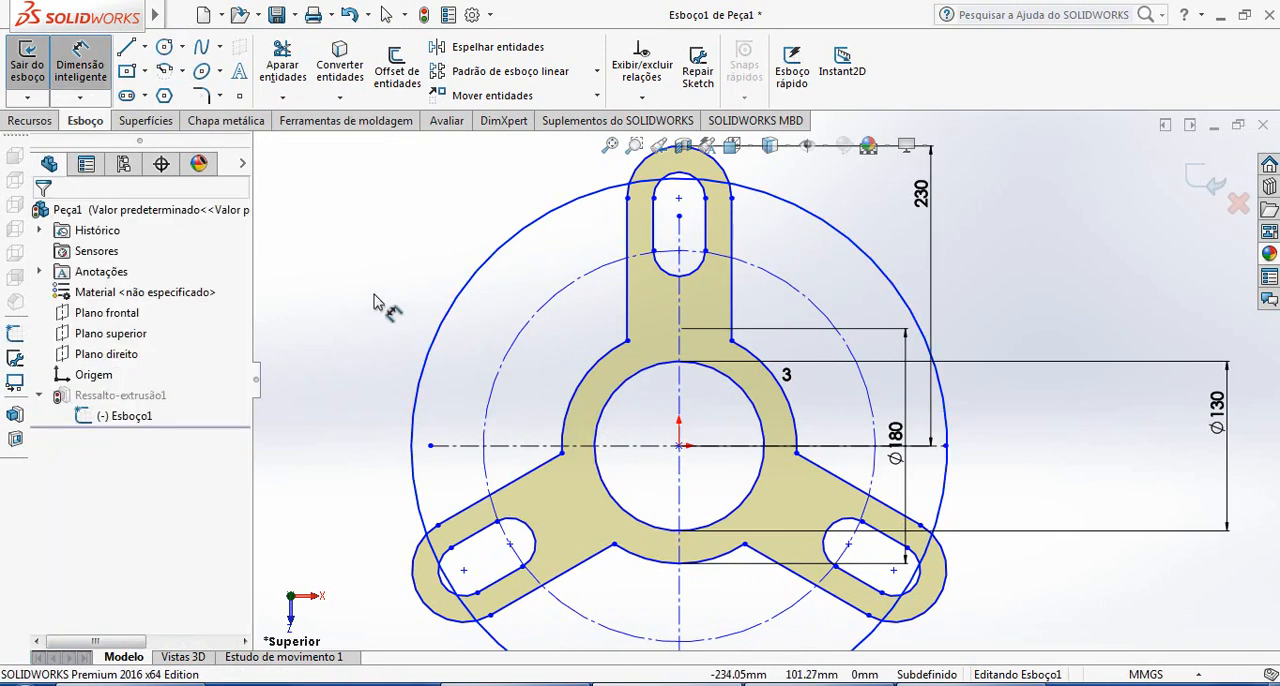
{"action": "left_click", "coordinate": [430, 335]}
{"action": "left_click", "coordinate": [385, 308]}
{"action": "type", "text": "65"}
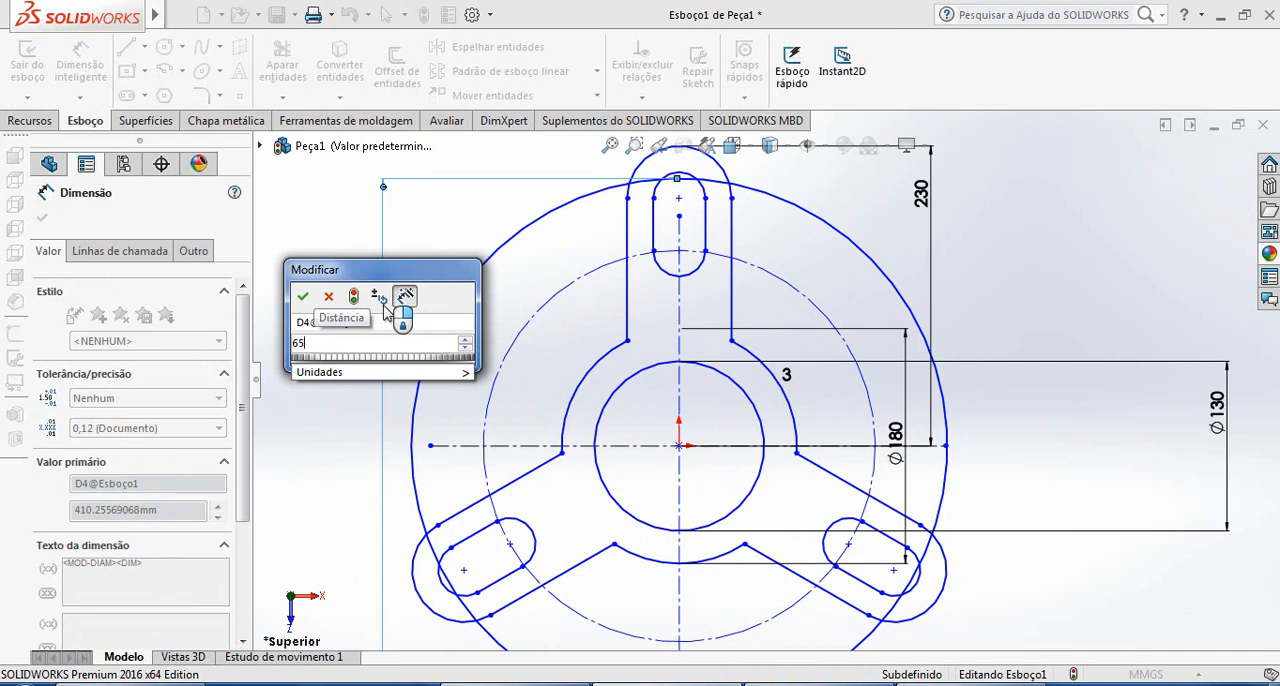
{"action": "key", "text": "Return"}
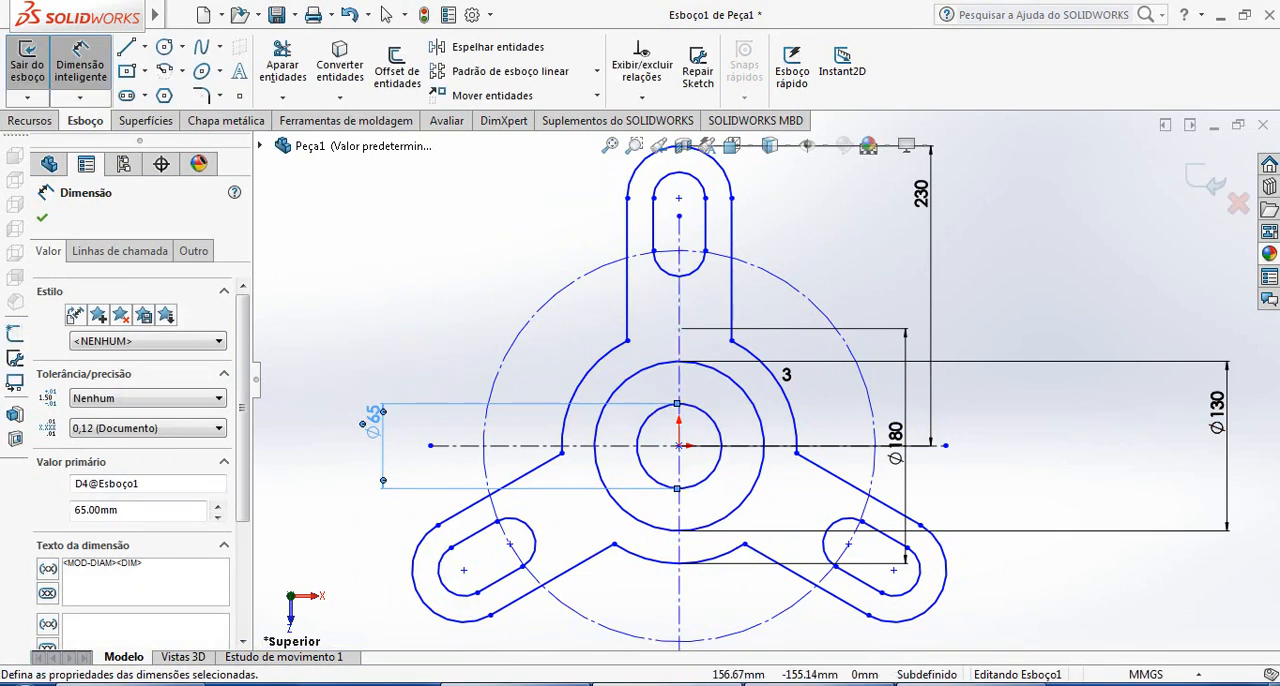
Check the flange hole circle in the reference drawing and set the new circle's diameter to 160 mm
{"action": "left_click", "coordinate": [925, 683]}
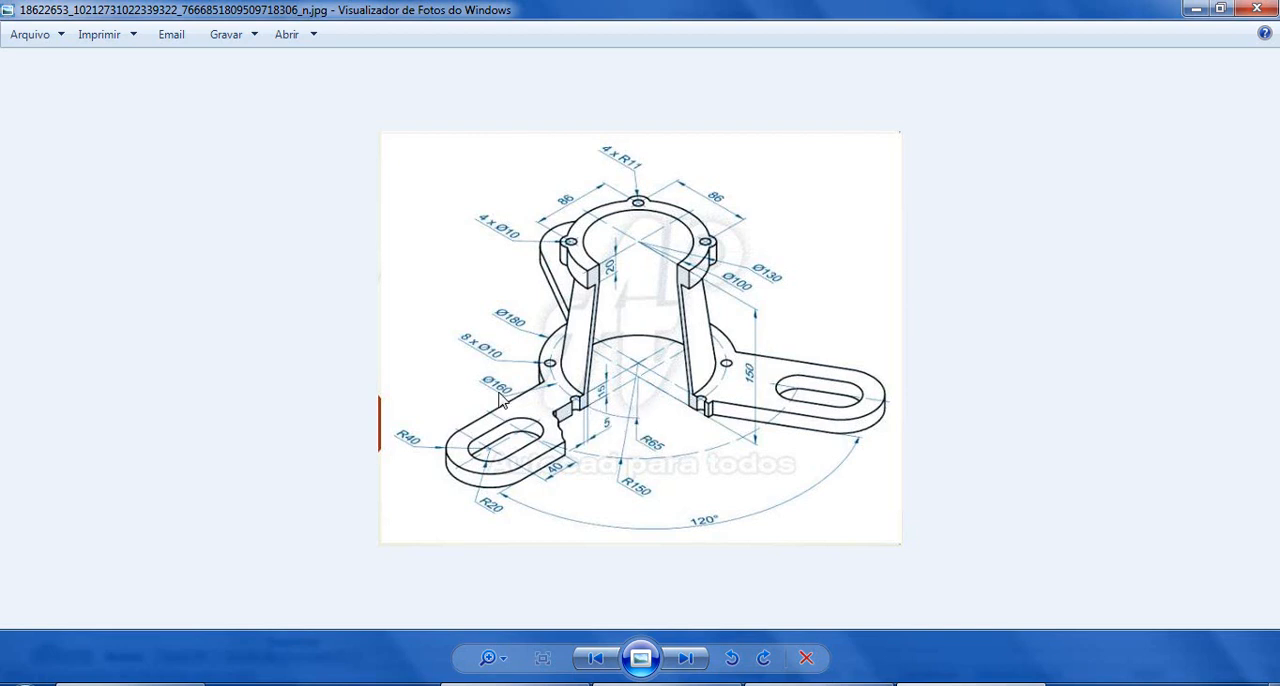
{"action": "left_click", "coordinate": [618, 684]}
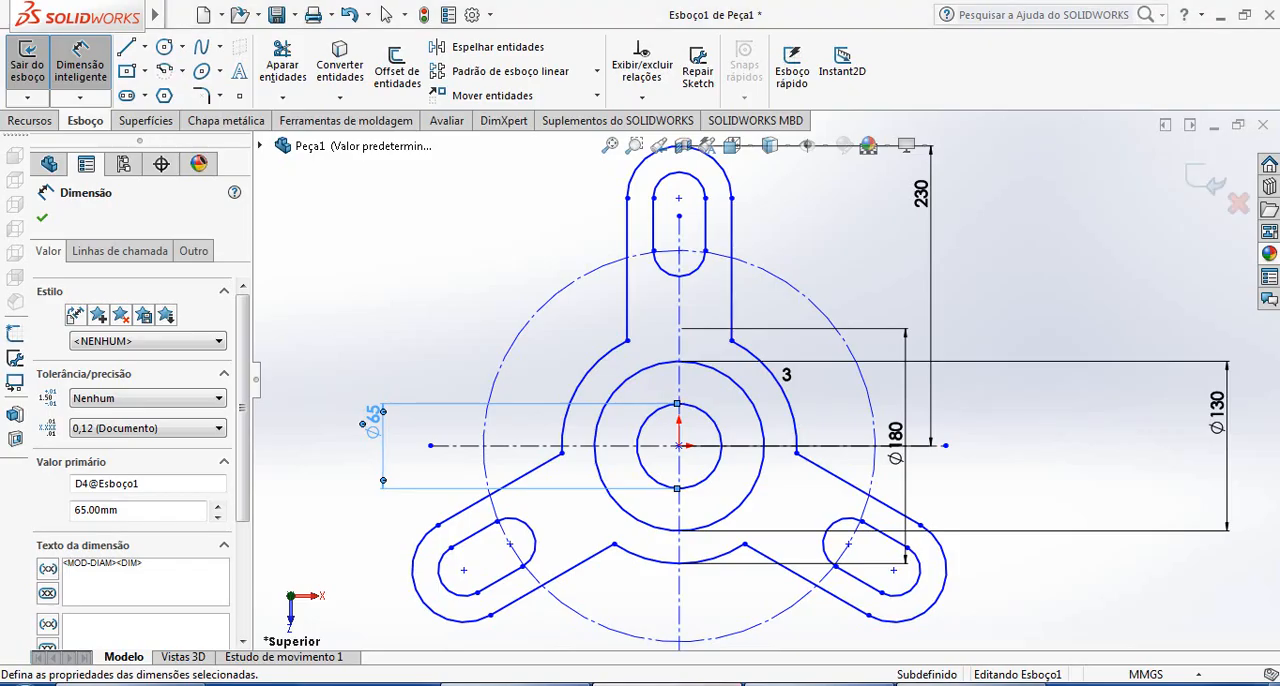
{"action": "double_click", "coordinate": [372, 425]}
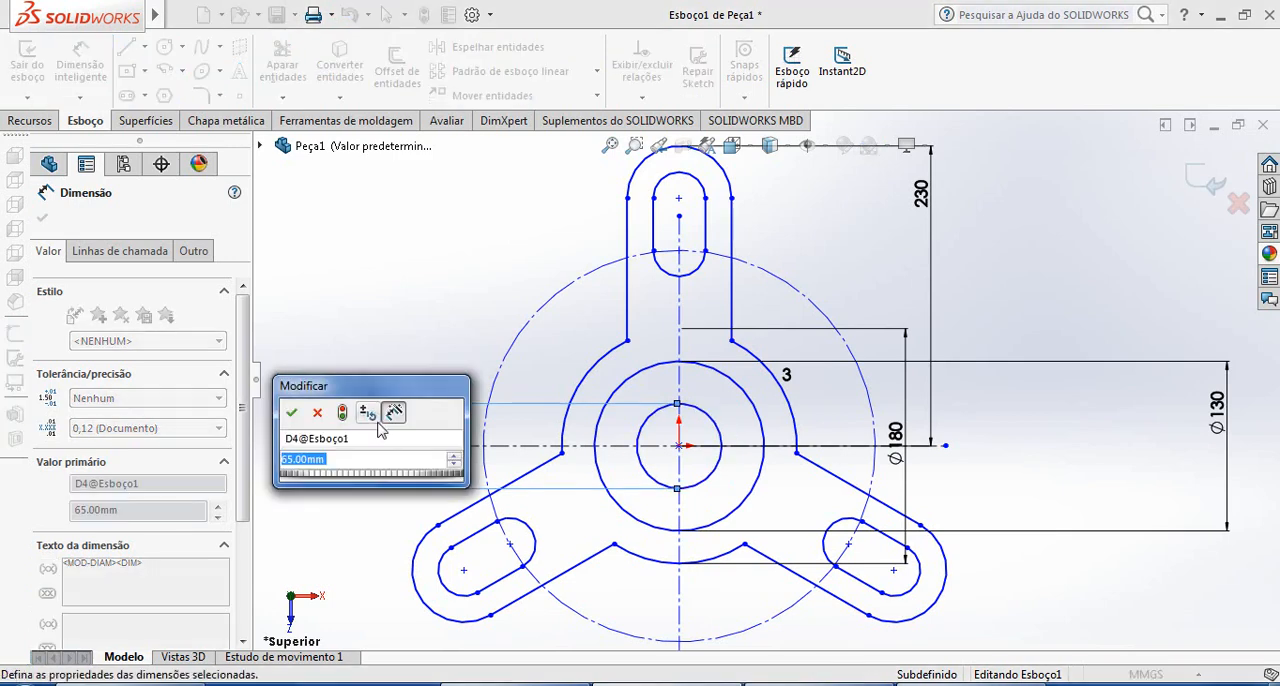
{"action": "type", "text": "160"}
{"action": "key", "text": "Return"}
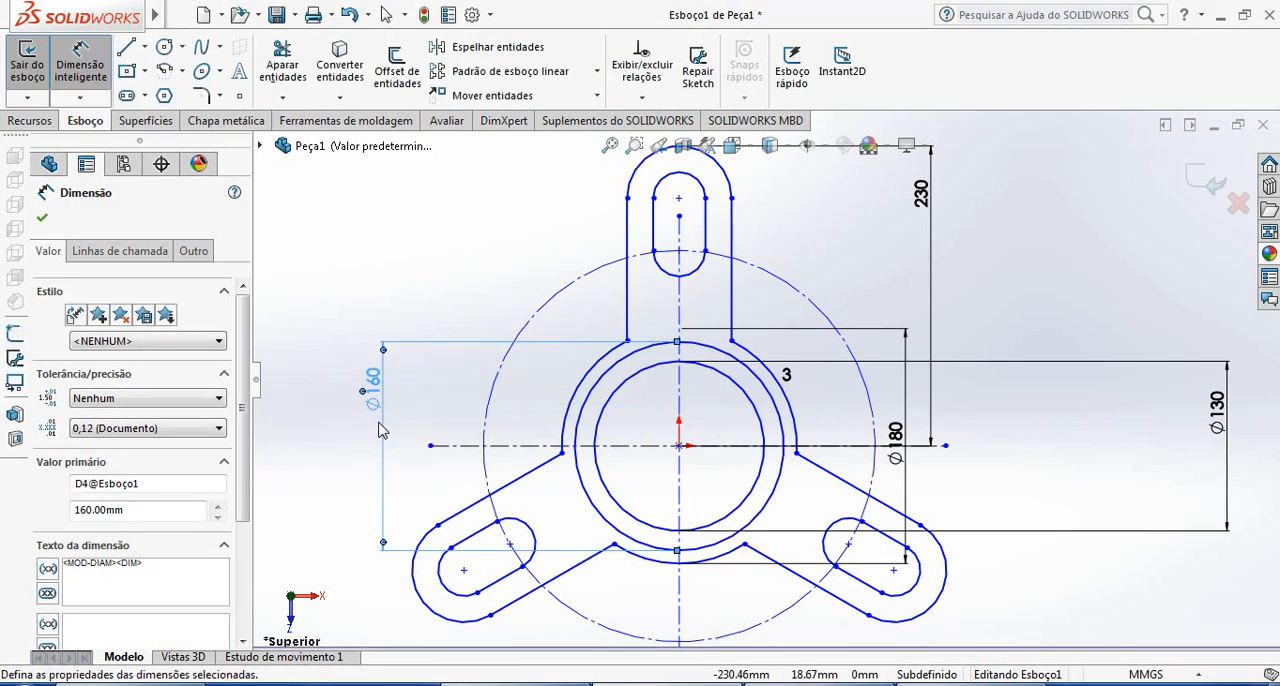
{"action": "left_click", "coordinate": [418, 258]}
{"action": "left_click", "coordinate": [634, 357]}
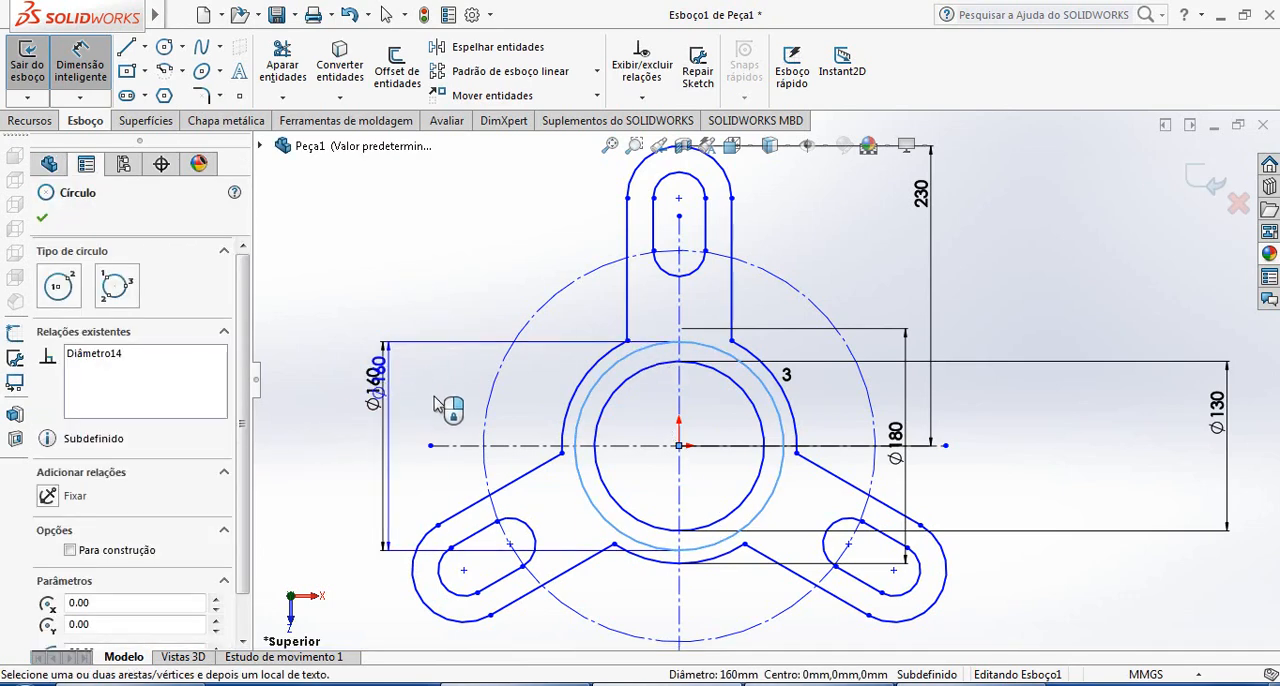
{"action": "key", "text": "Escape"}
{"action": "left_click", "coordinate": [616, 382]}
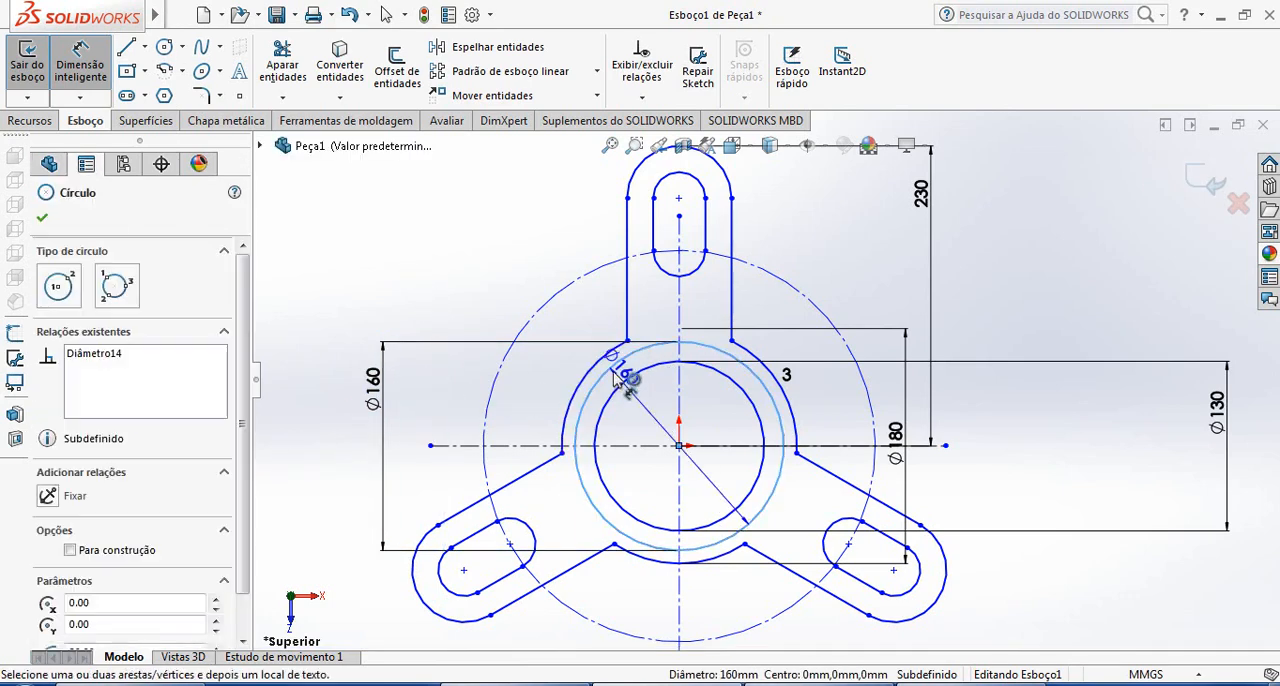
{"action": "key", "text": "Escape"}
{"action": "key", "text": "Escape"}
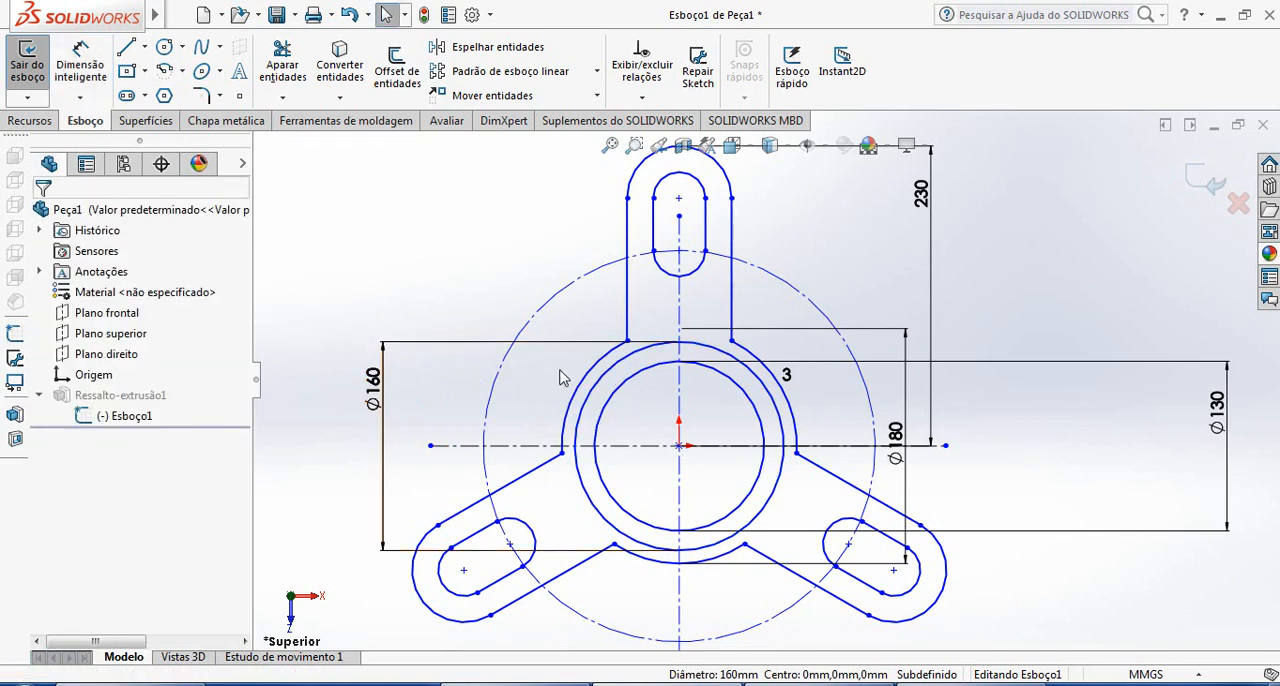
Convert the 160 mm circle to construction geometry
{"action": "left_click", "coordinate": [615, 370]}
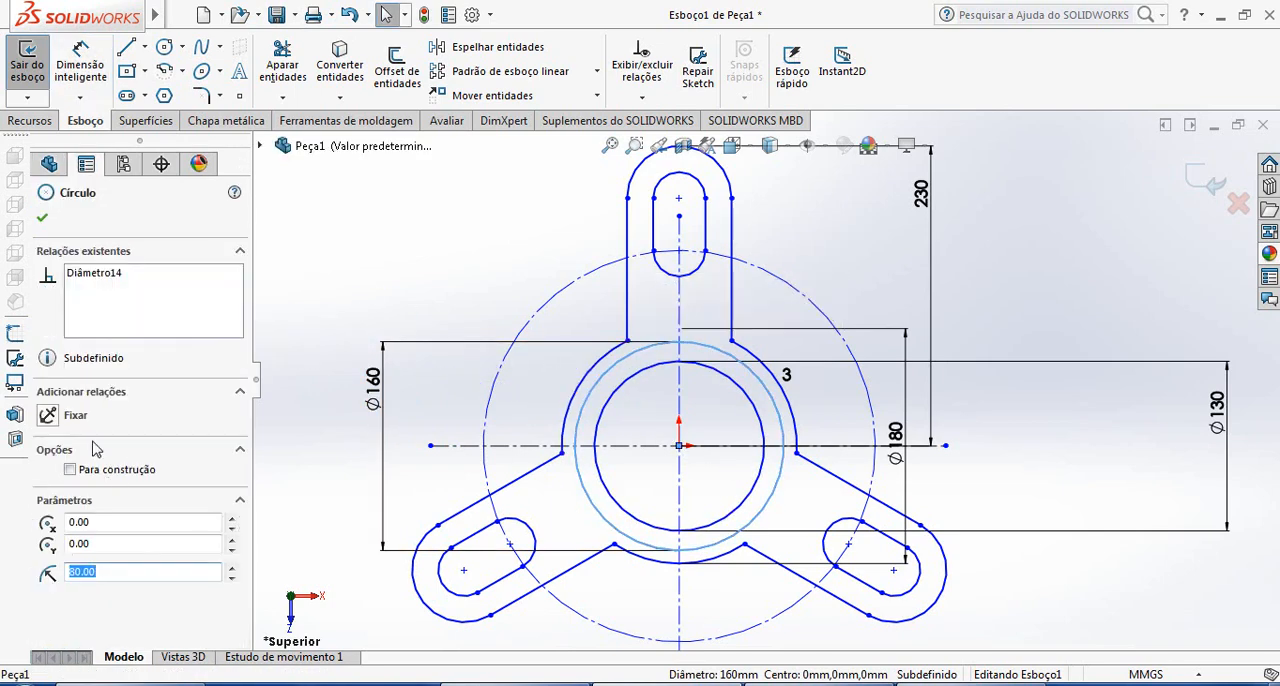
{"action": "left_click", "coordinate": [70, 470]}
{"action": "left_click", "coordinate": [361, 278]}
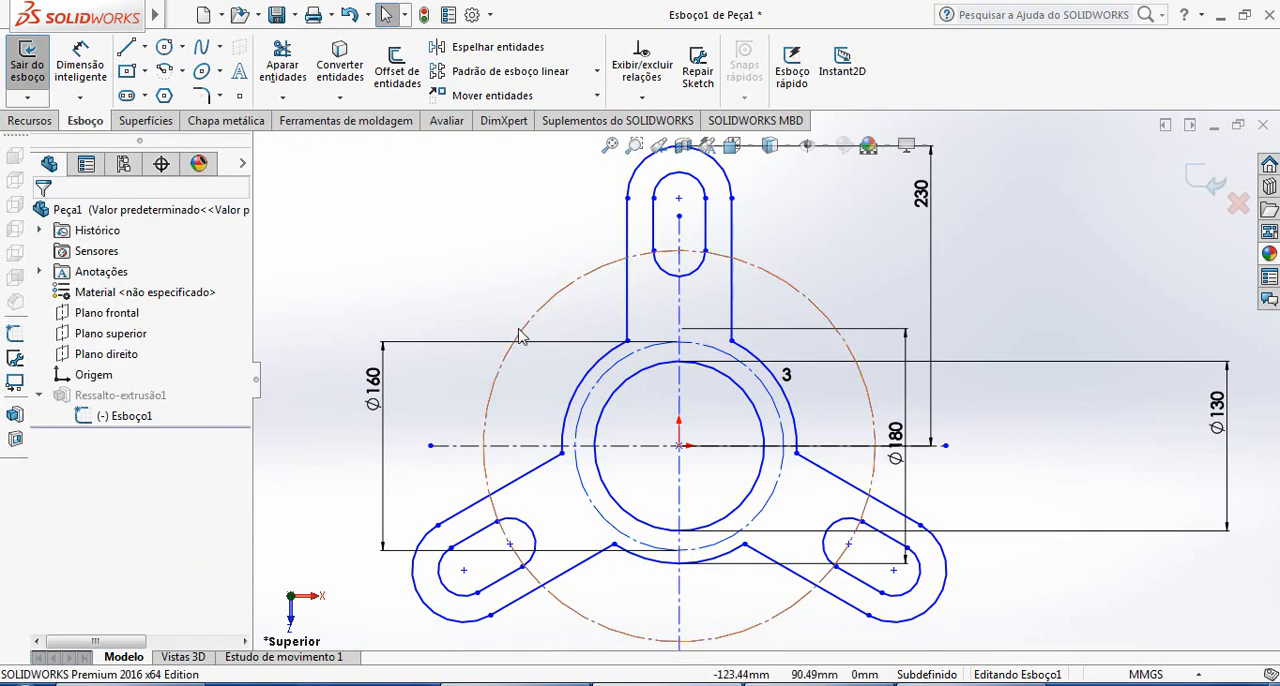
Sketch a small circle about 7.9 mm in diameter where the 160 mm construction circle crosses the vertical centreline, inside the upper arm
{"action": "scroll", "coordinate": [680, 337], "scroll_direction": "down", "scroll_amount": 5}
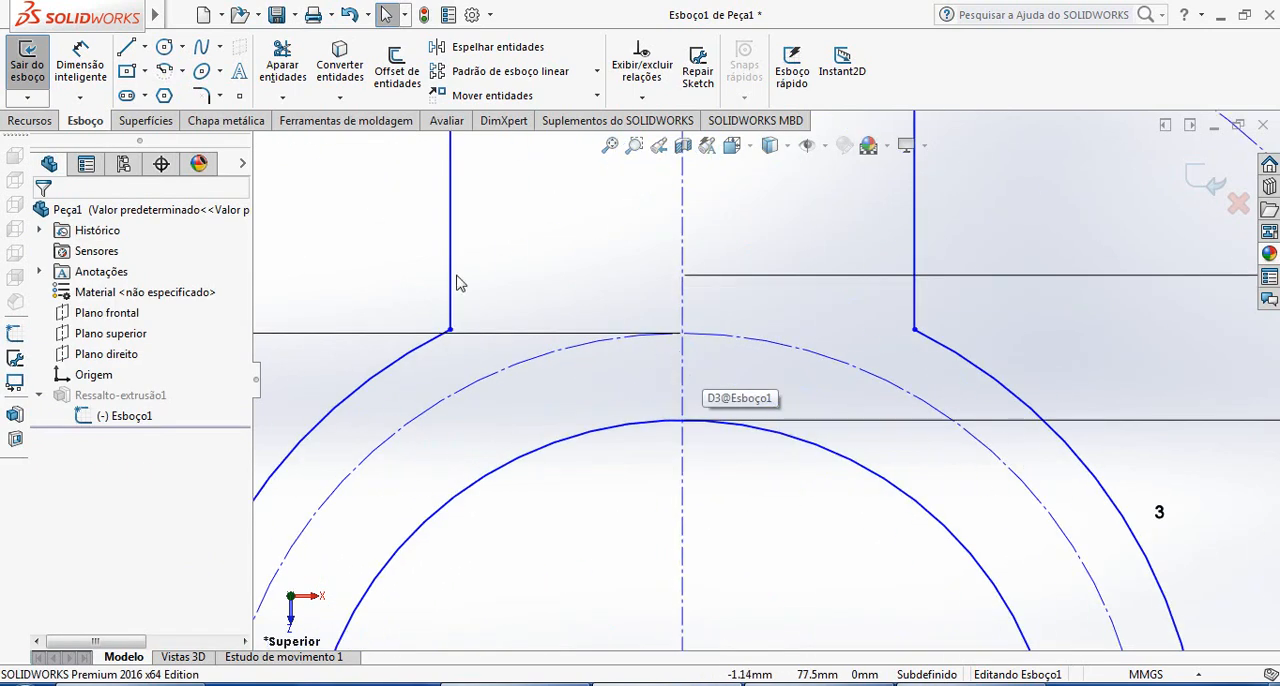
{"action": "left_click", "coordinate": [164, 47]}
{"action": "left_click", "coordinate": [682, 333]}
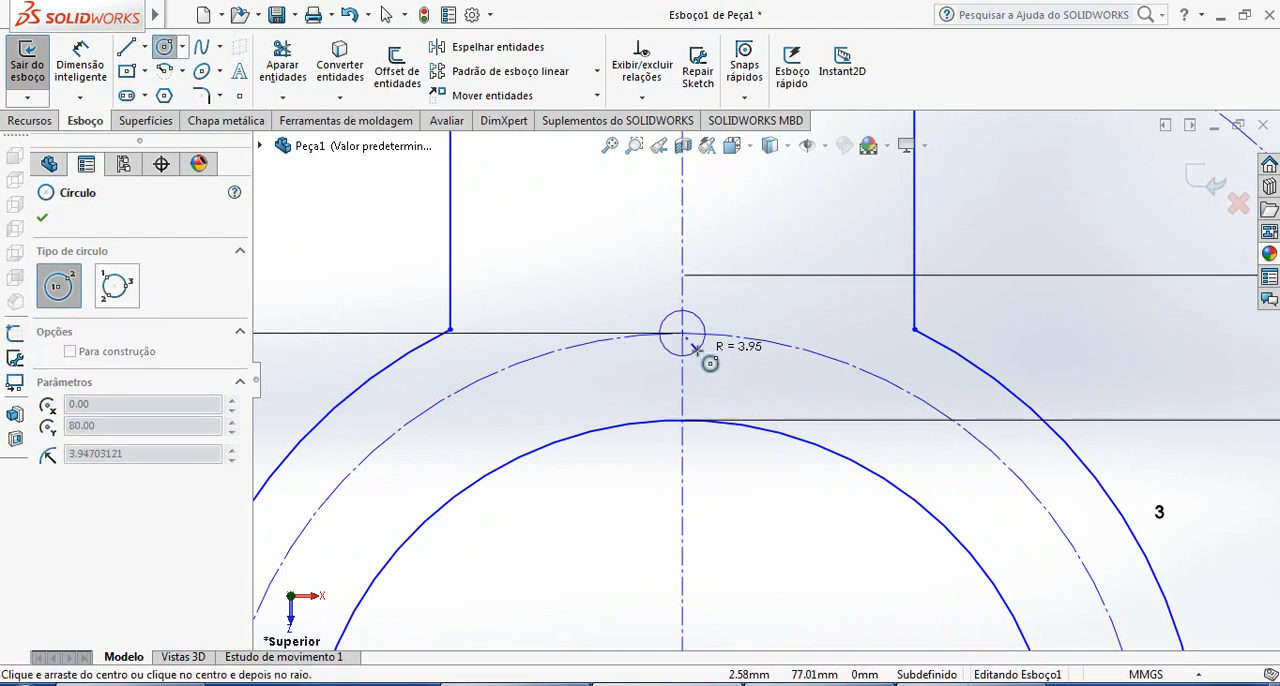
{"action": "left_click", "coordinate": [698, 350]}
Dimension the small hole circle's diameter as 10 mm
{"action": "left_click", "coordinate": [100, 78]}
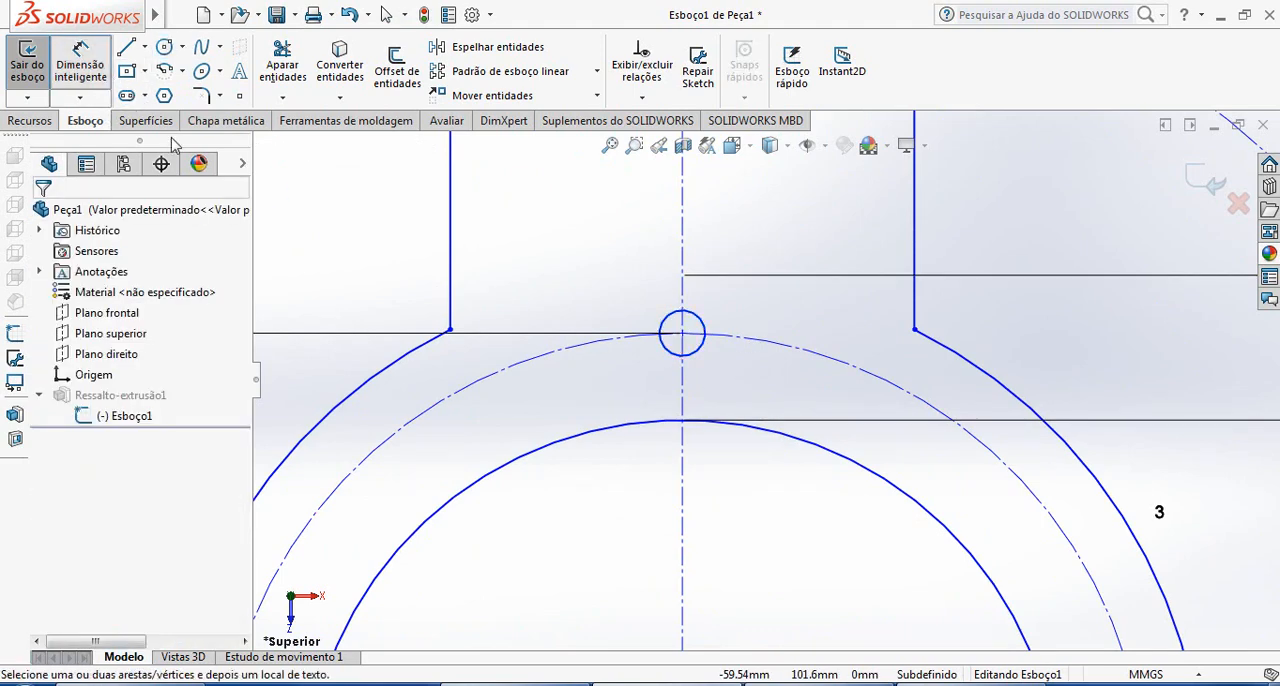
{"action": "left_click", "coordinate": [710, 330]}
{"action": "left_click", "coordinate": [770, 325]}
{"action": "type", "text": "10"}
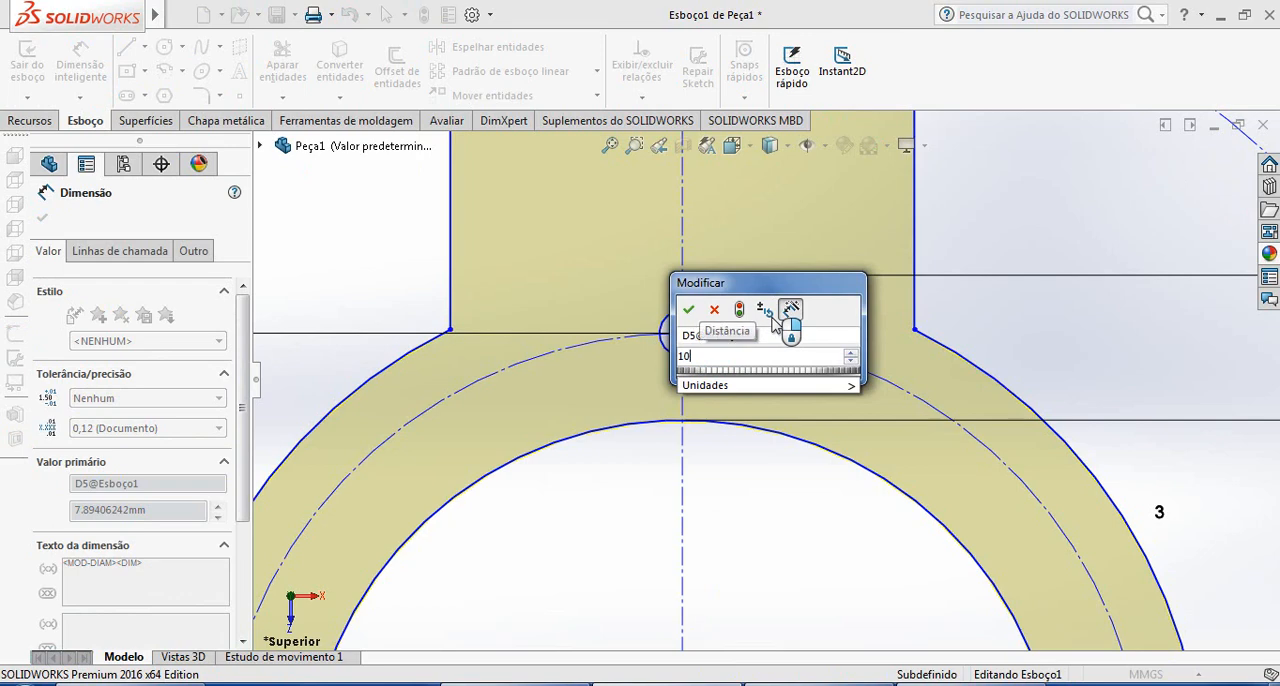
{"action": "key", "text": "Return"}
Check the hole count in the reference drawing and start a circular sketch pattern, picking the bore circle as the reference for its centre
{"action": "scroll", "coordinate": [766, 366], "scroll_direction": "up", "scroll_amount": 5}
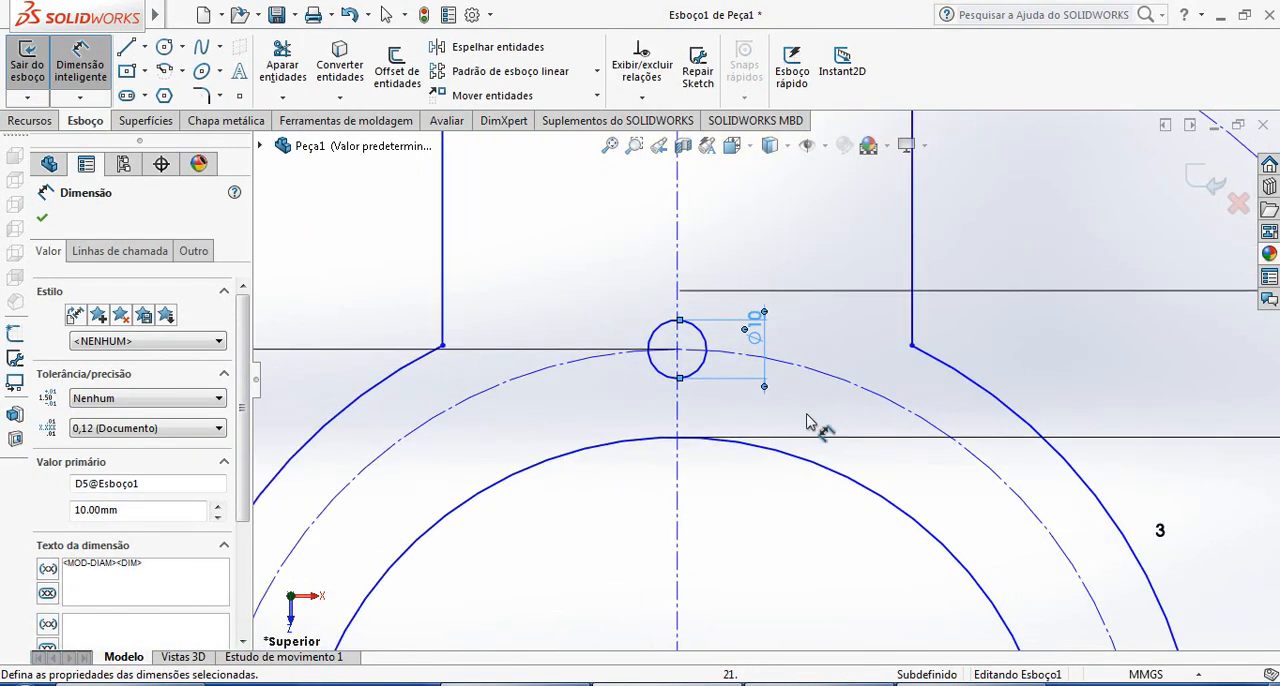
{"action": "scroll", "coordinate": [785, 540], "scroll_direction": "up", "scroll_amount": 1}
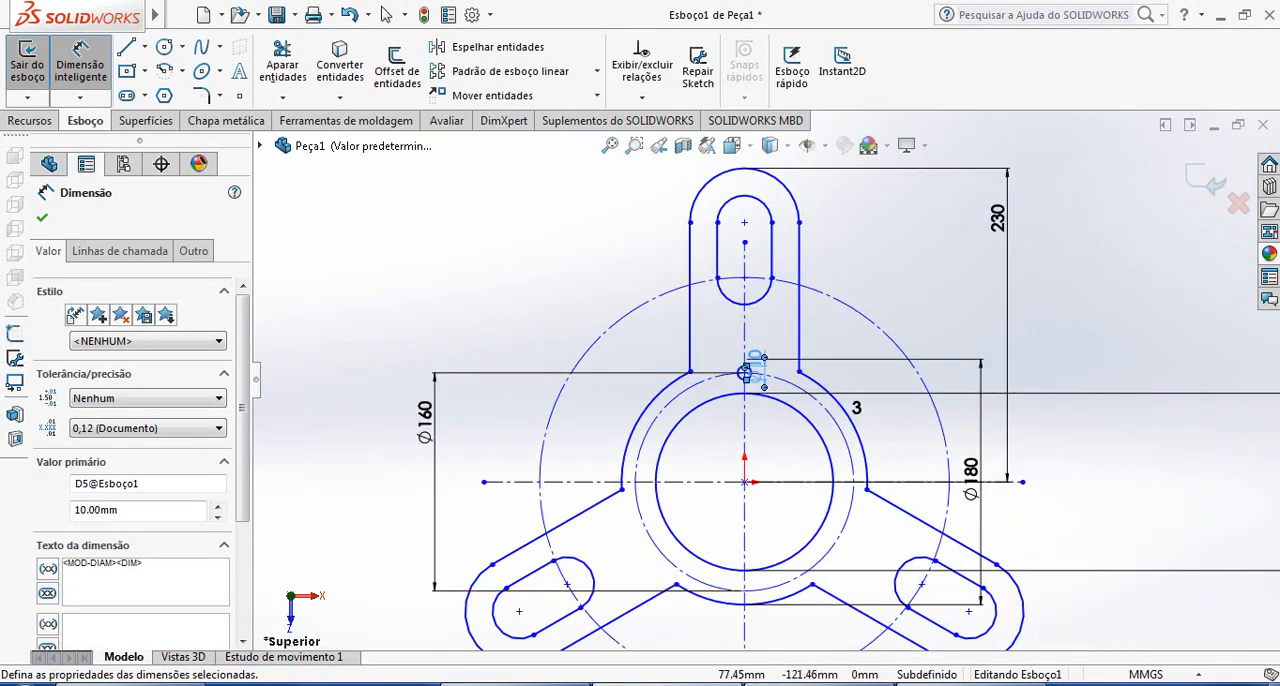
{"action": "left_click", "coordinate": [930, 684]}
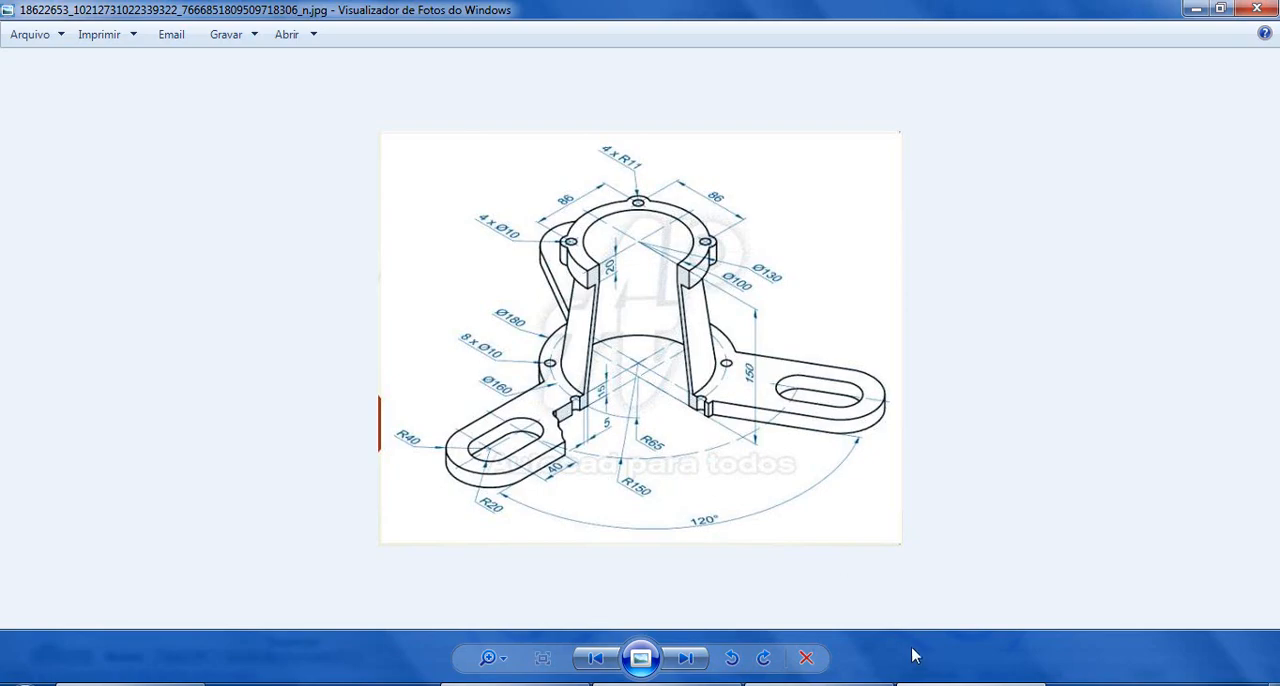
{"action": "left_click", "coordinate": [930, 684]}
{"action": "scroll", "coordinate": [738, 477], "scroll_direction": "up", "scroll_amount": 2}
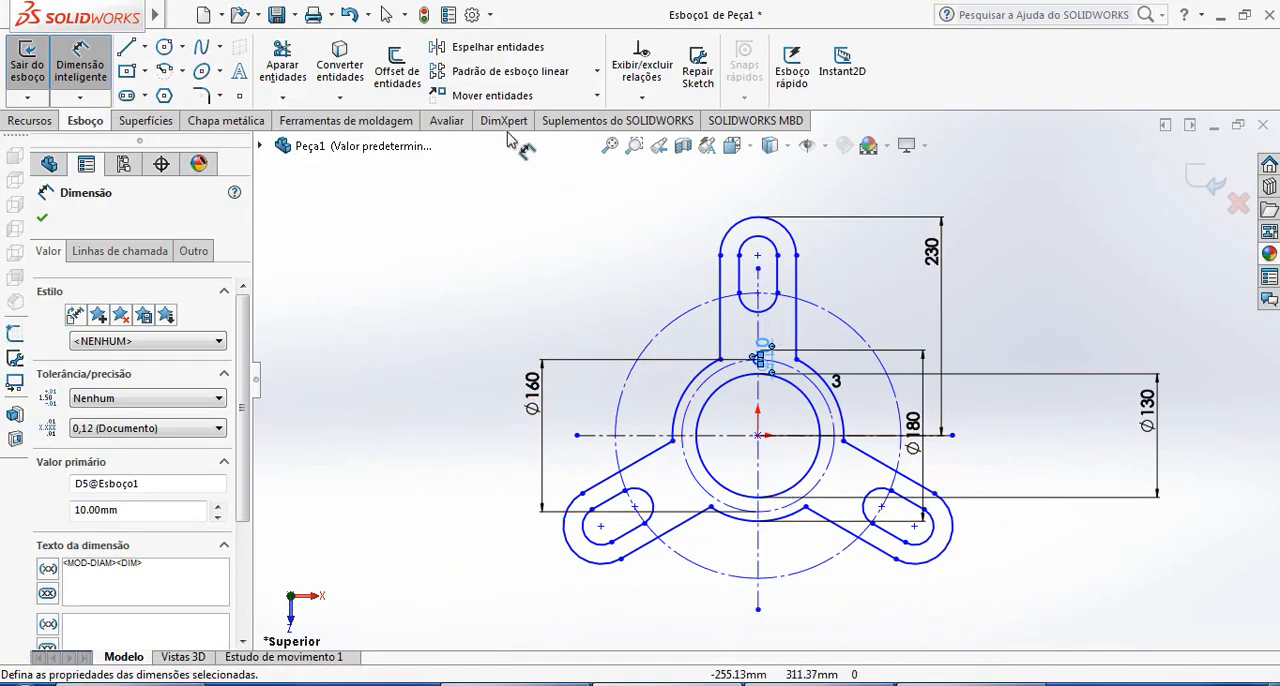
{"action": "left_click", "coordinate": [597, 71]}
{"action": "left_click", "coordinate": [530, 117]}
{"action": "scroll", "coordinate": [795, 447], "scroll_direction": "up", "scroll_amount": 2}
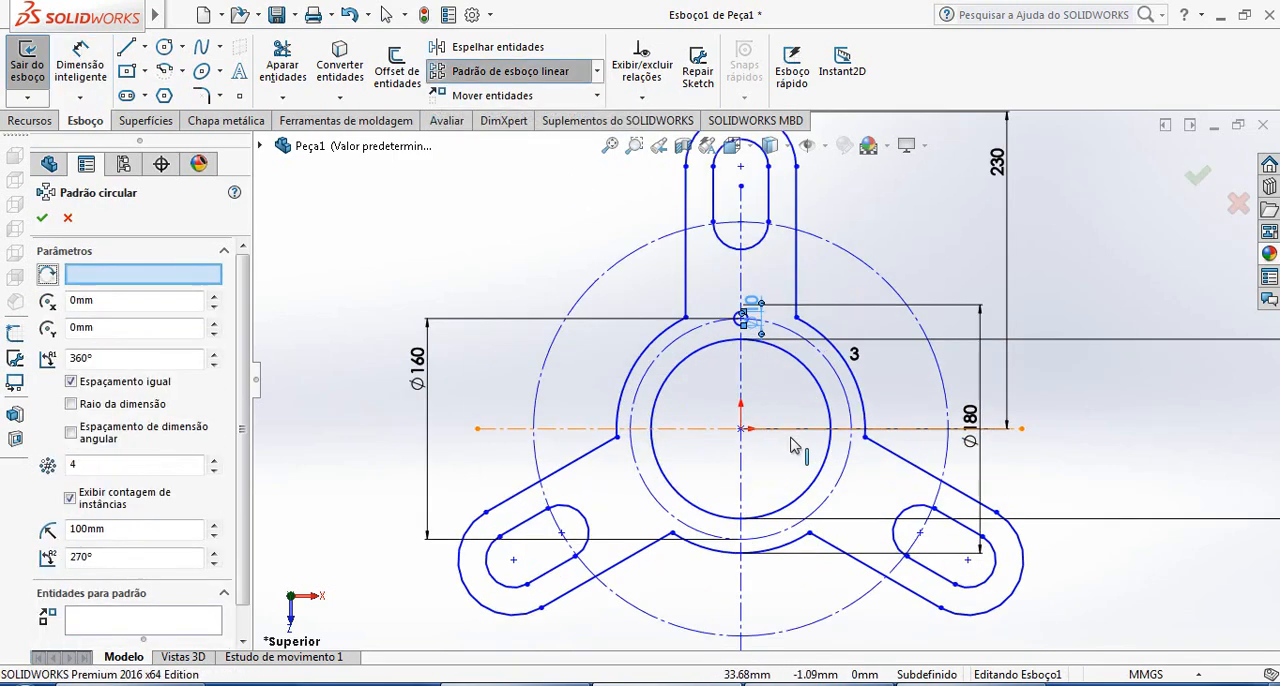
{"action": "scroll", "coordinate": [795, 447], "scroll_direction": "up", "scroll_amount": 3}
{"action": "scroll", "coordinate": [797, 445], "scroll_direction": "down", "scroll_amount": 2}
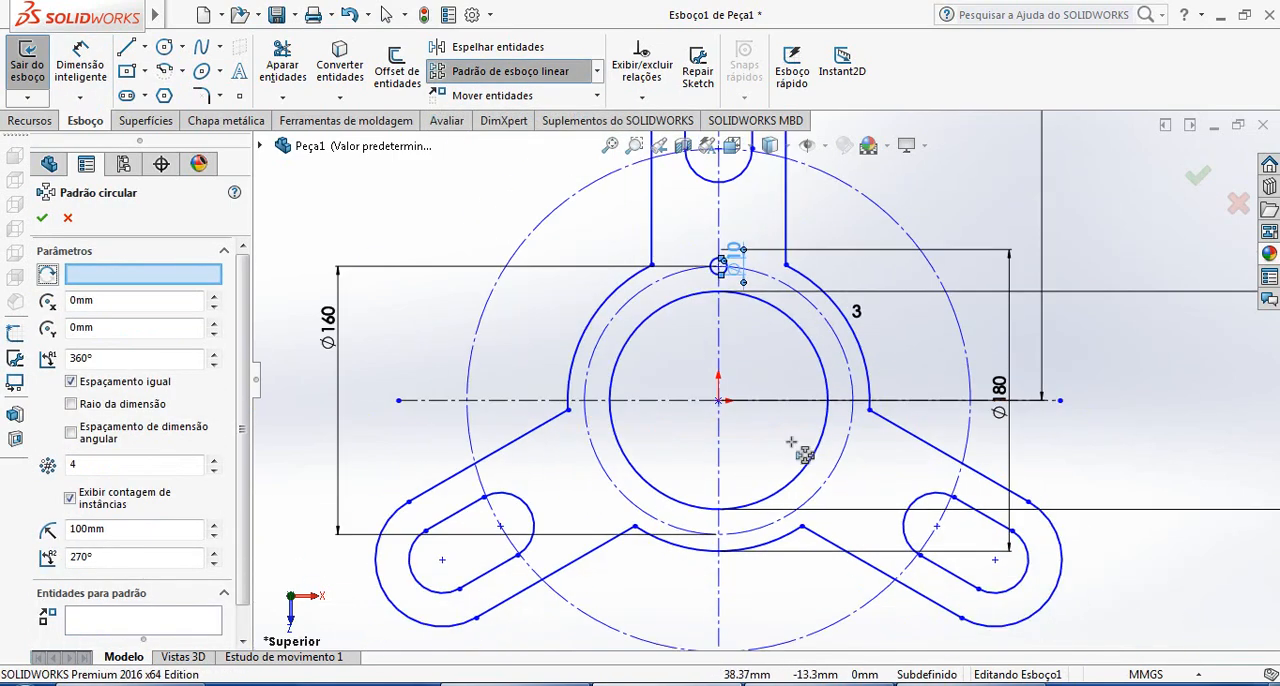
{"action": "left_click", "coordinate": [821, 365]}
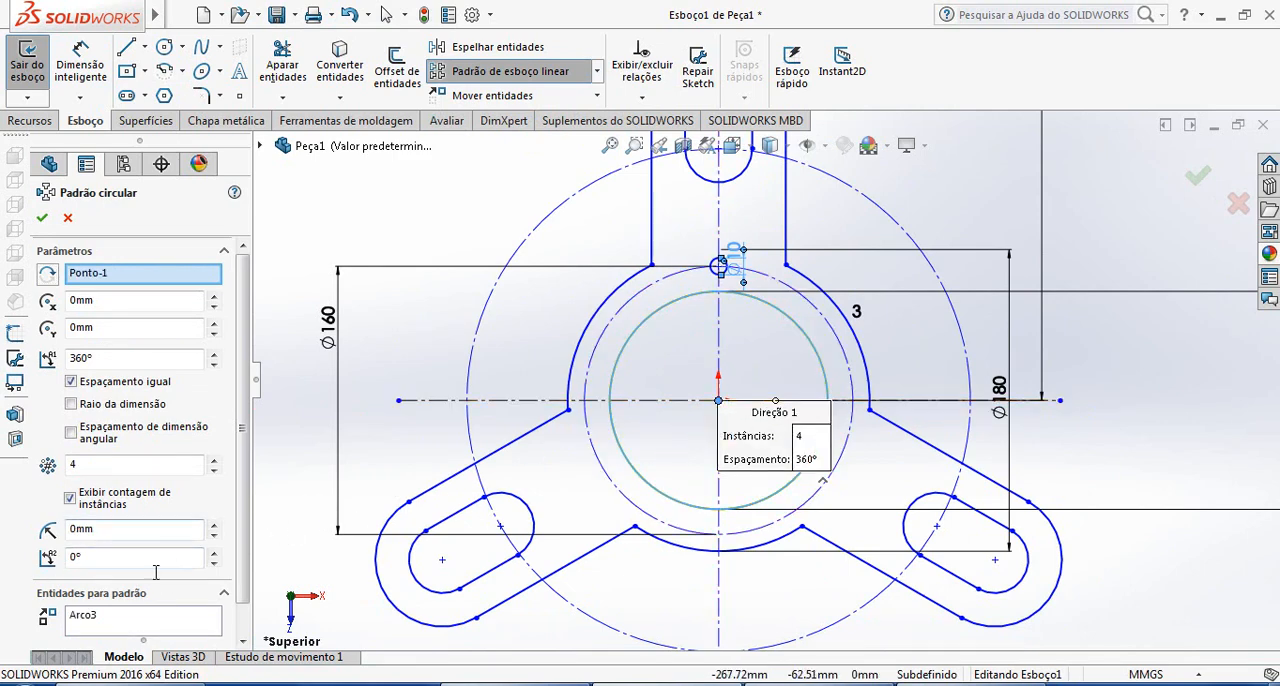
Pattern the 10 mm circle instead of the bore circle as 8 equally spaced instances over 360°, and exit the sketch
{"action": "left_click", "coordinate": [83, 618]}
{"action": "key", "text": "Delete"}
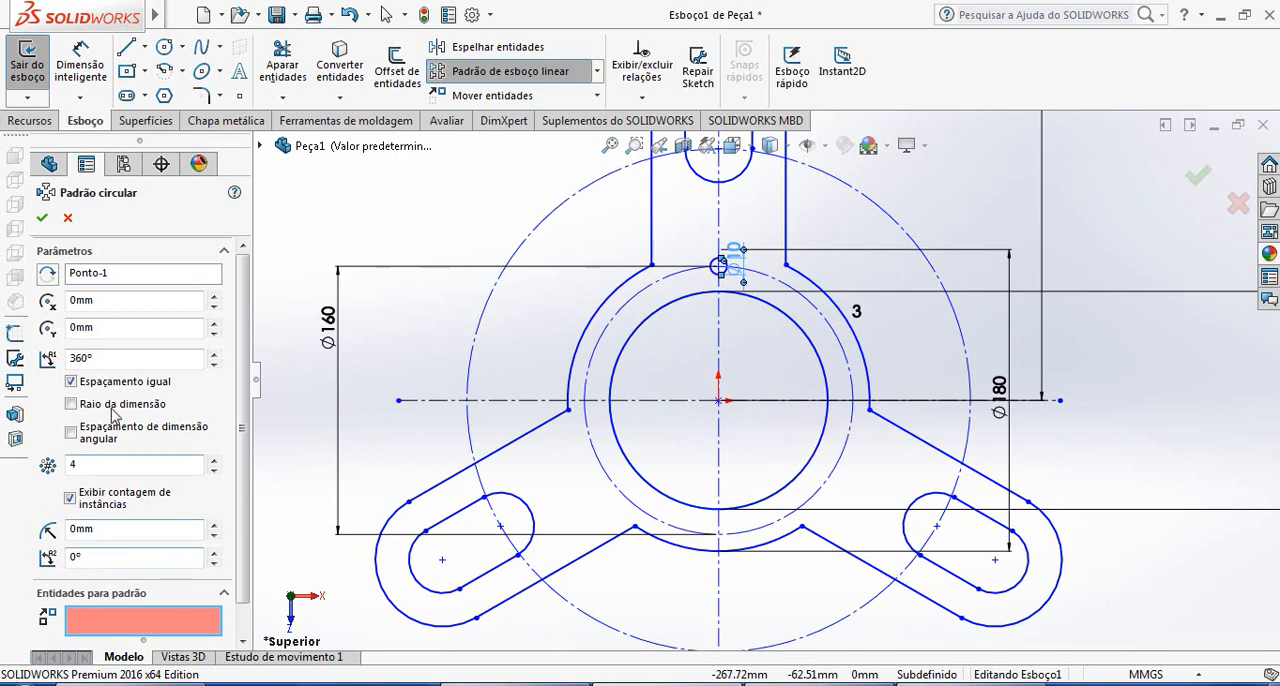
{"action": "double_click", "coordinate": [97, 463]}
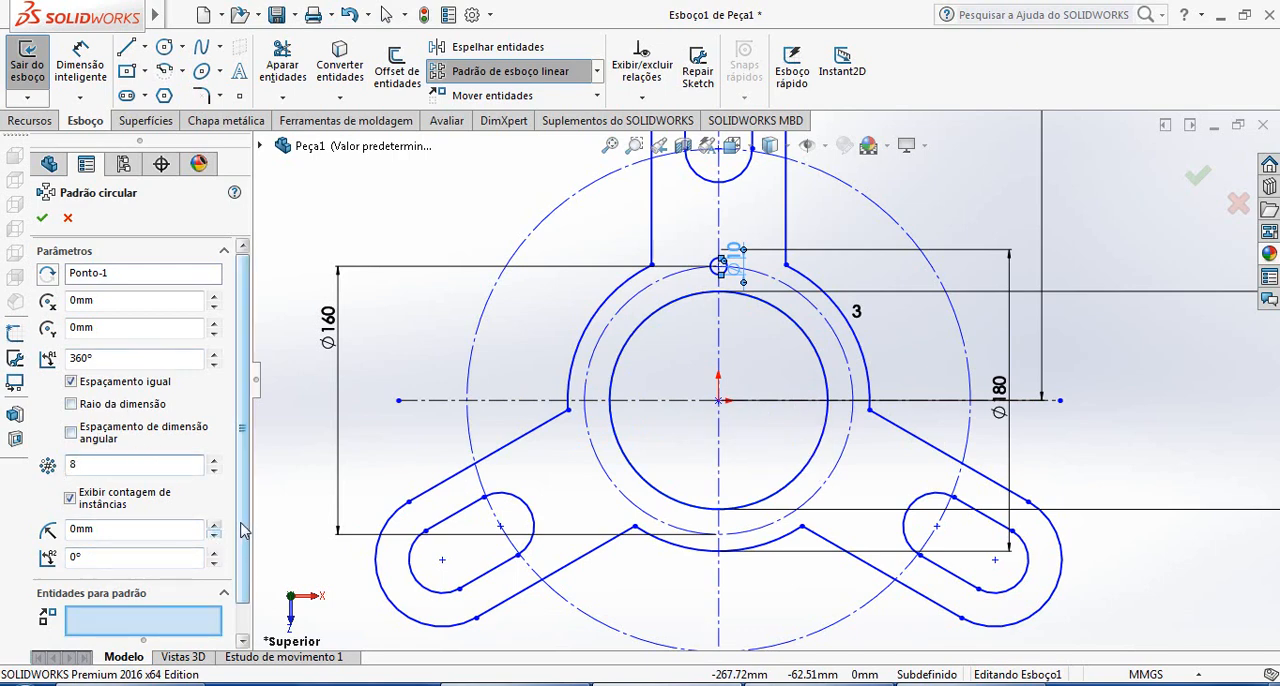
{"action": "left_click_drag", "start_coordinate": [243, 530], "coordinate": [238, 572]}
{"action": "left_click", "coordinate": [163, 592]}
{"action": "scroll", "coordinate": [665, 275], "scroll_direction": "down", "scroll_amount": 3}
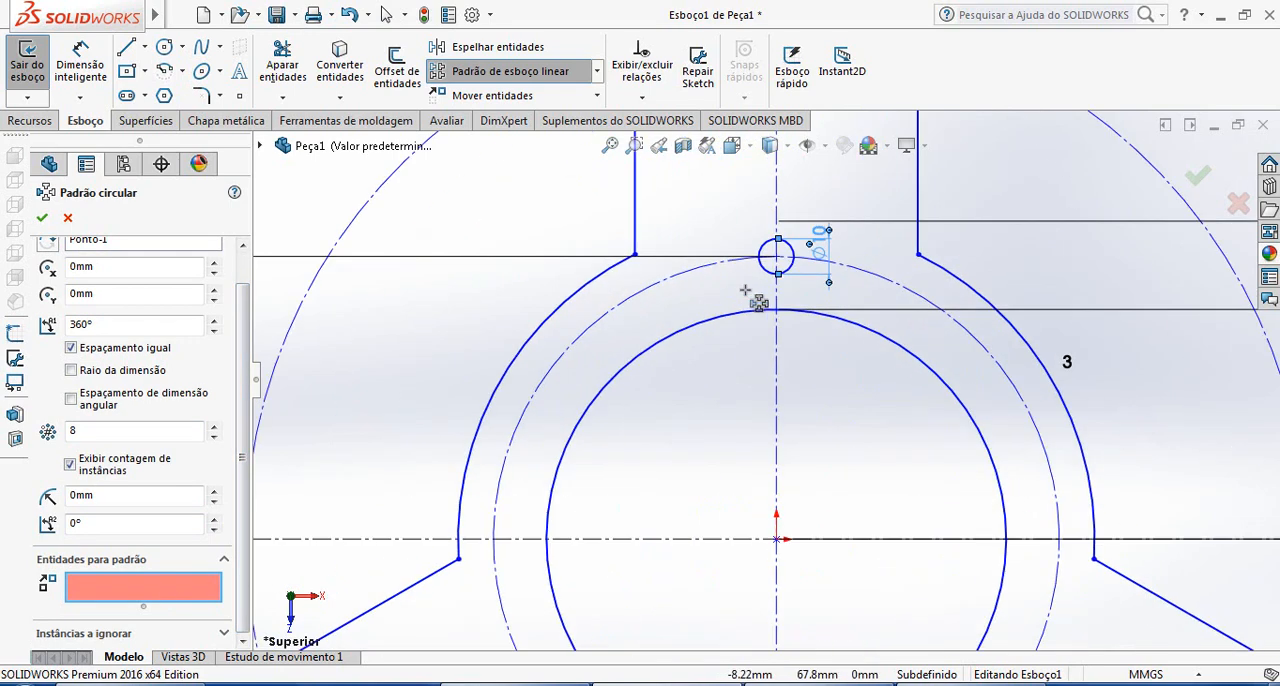
{"action": "left_click", "coordinate": [771, 252]}
{"action": "scroll", "coordinate": [776, 345], "scroll_direction": "up", "scroll_amount": 3}
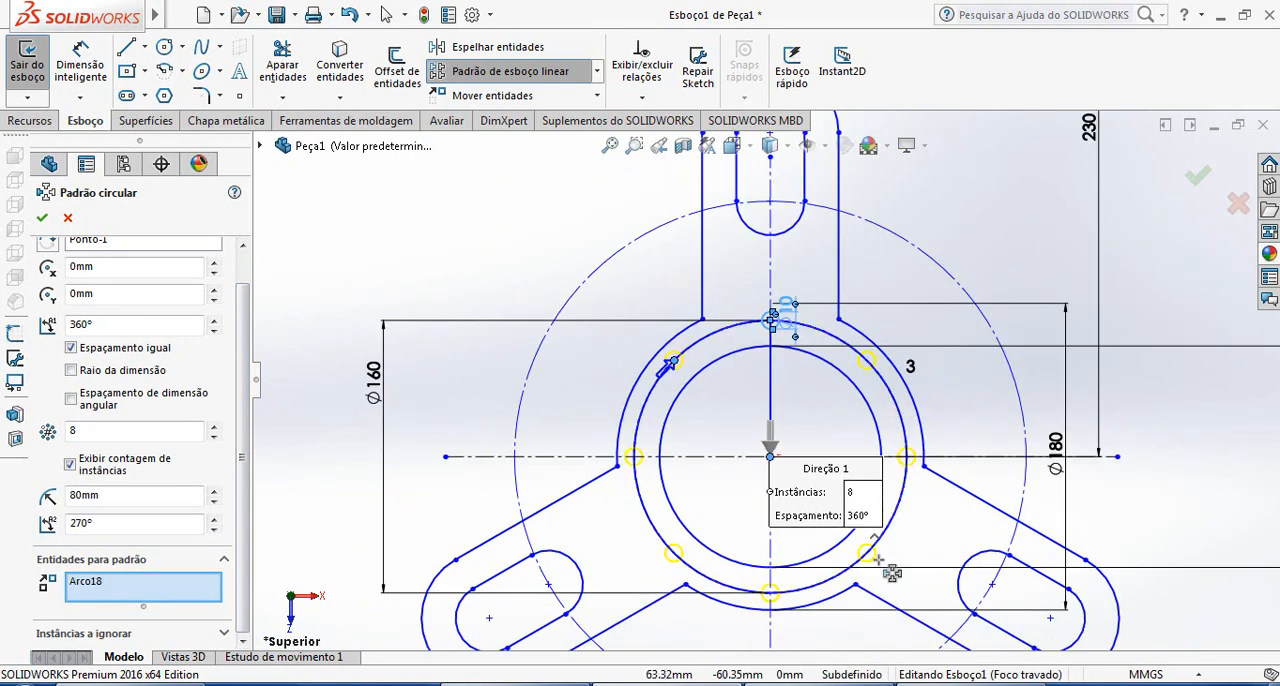
{"action": "left_click", "coordinate": [41, 217]}
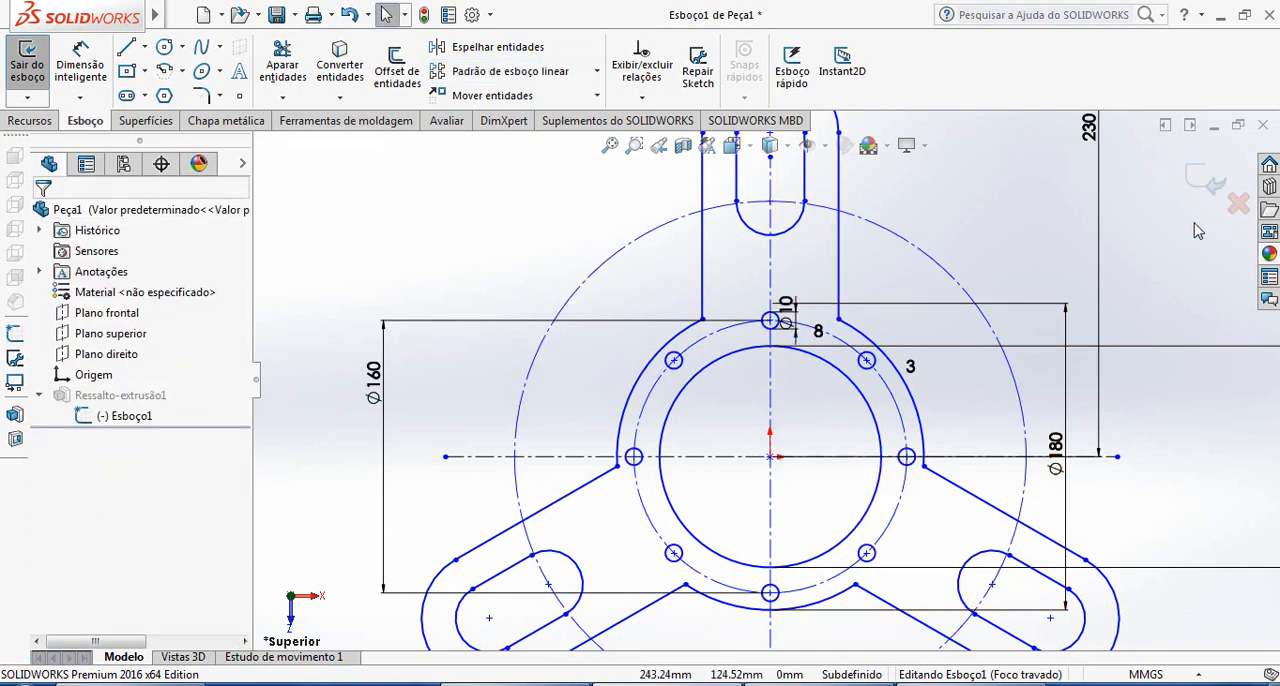
{"action": "left_click", "coordinate": [1214, 190]}
Examine the base plate's bolt holes and slotted arms from several angles and compare the part with the reference drawing
{"action": "middle_click_drag", "start_coordinate": [969, 372], "coordinate": [974, 203]}
{"action": "scroll", "coordinate": [925, 390], "scroll_direction": "down", "scroll_amount": 4}
{"action": "middle_click_drag", "start_coordinate": [886, 428], "coordinate": [908, 335]}
{"action": "left_click", "coordinate": [905, 327]}
{"action": "scroll", "coordinate": [980, 290], "scroll_direction": "up", "scroll_amount": 5}
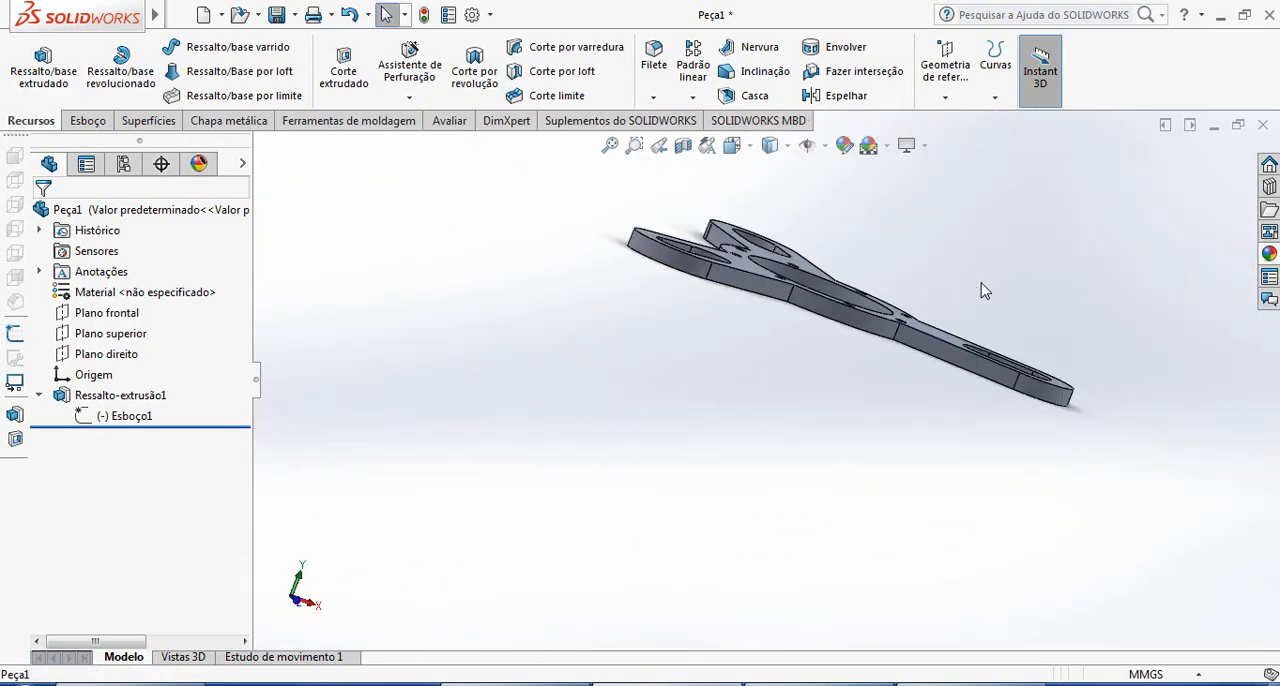
{"action": "middle_click_drag", "start_coordinate": [983, 286], "coordinate": [894, 614]}
{"action": "scroll", "coordinate": [858, 363], "scroll_direction": "down", "scroll_amount": 4}
{"action": "scroll", "coordinate": [862, 363], "scroll_direction": "up", "scroll_amount": 3}
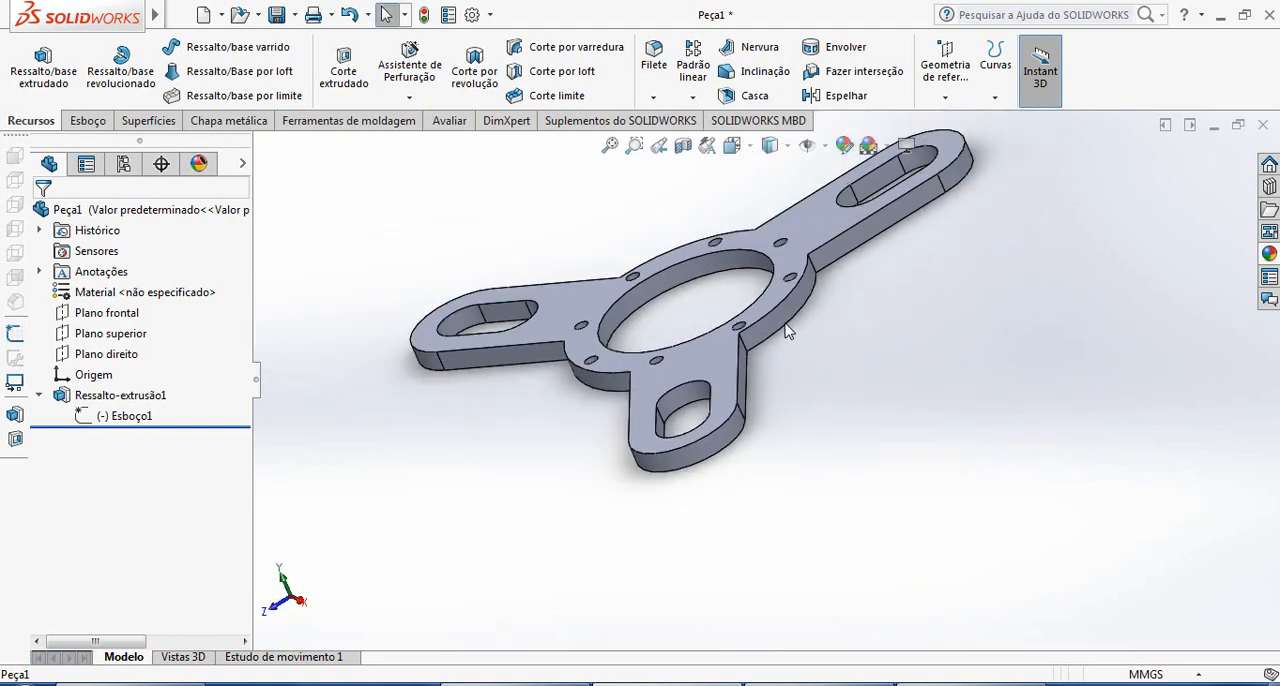
{"action": "middle_click_drag", "start_coordinate": [786, 331], "coordinate": [868, 276]}
{"action": "scroll", "coordinate": [778, 255], "scroll_direction": "down", "scroll_amount": 2}
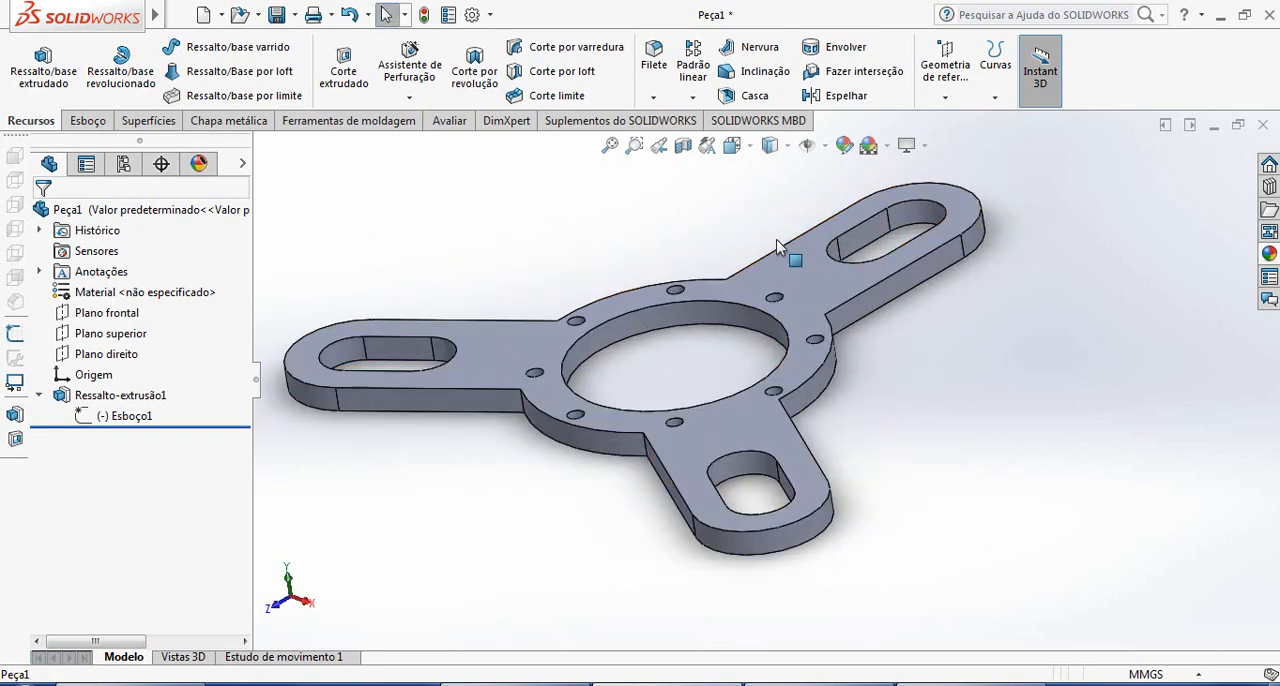
{"action": "left_click", "coordinate": [970, 684]}
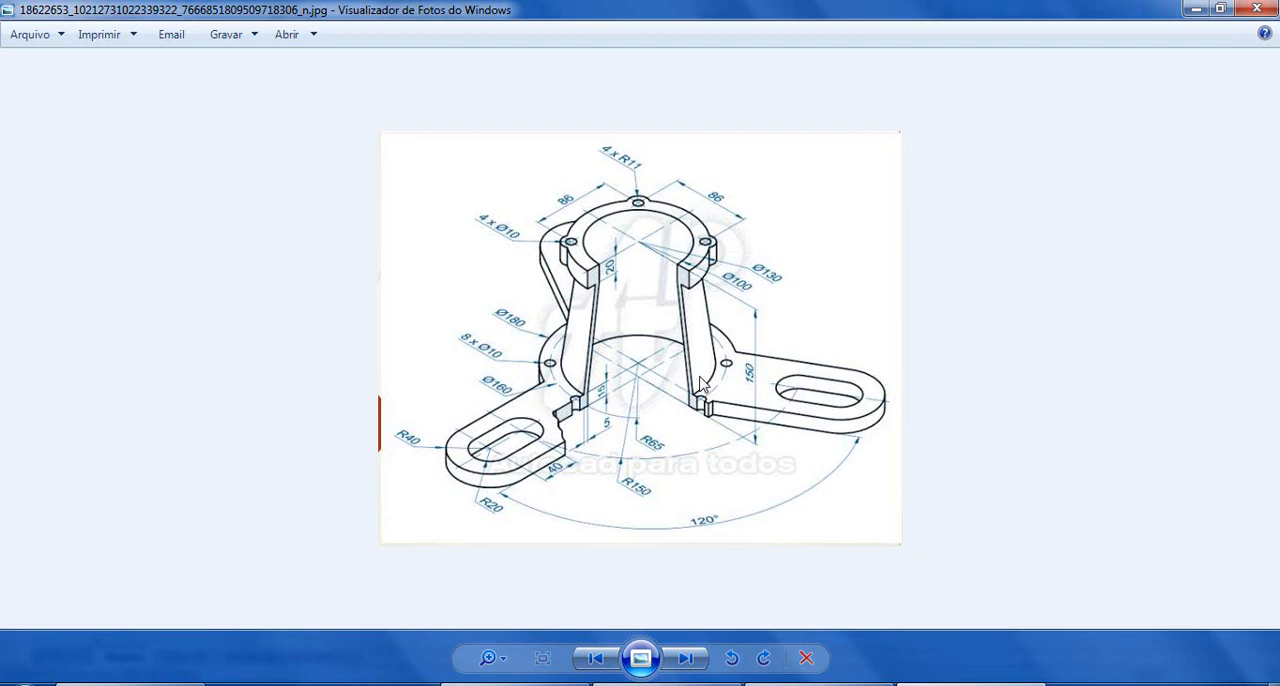
Examine the base, bore radius and tapered wall thickness in the reference drawing, and return to the SOLIDWORKS part
{"action": "scroll", "coordinate": [648, 265], "scroll_direction": "up", "scroll_amount": 2}
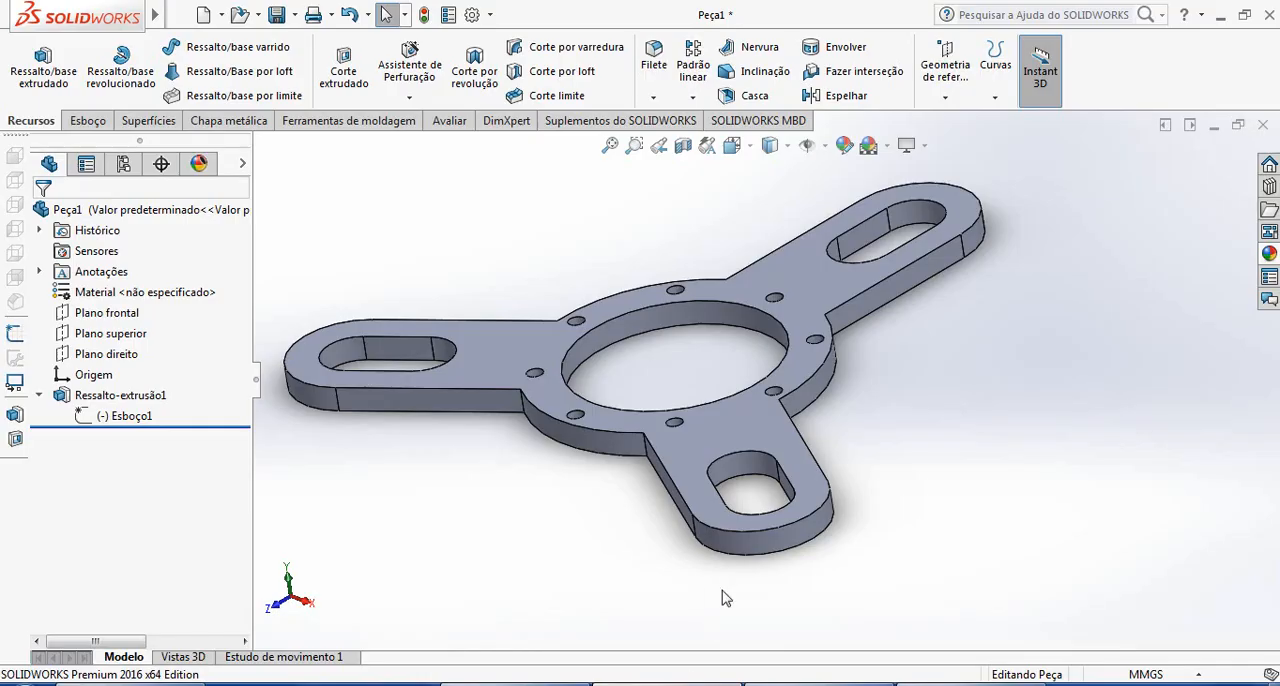
{"action": "scroll", "coordinate": [808, 444], "scroll_direction": "up", "scroll_amount": 3}
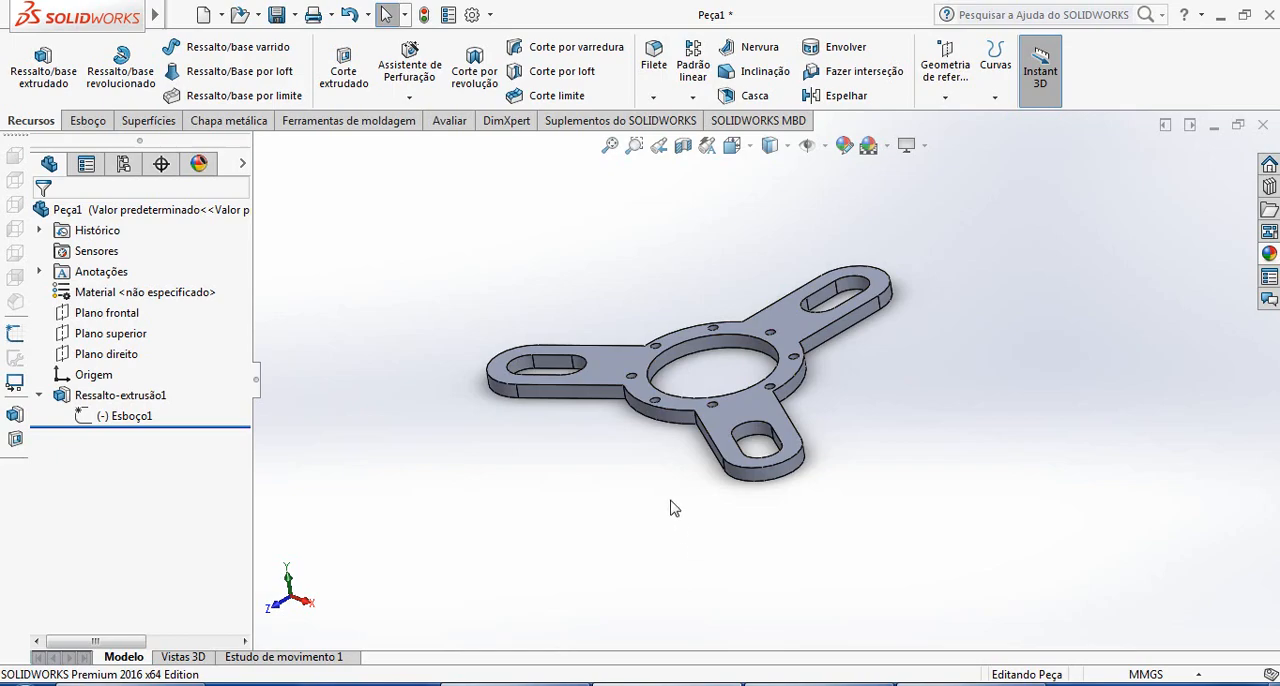
{"action": "left_click", "coordinate": [943, 683]}
{"action": "scroll", "coordinate": [592, 450], "scroll_direction": "down", "scroll_amount": 2}
{"action": "scroll", "coordinate": [594, 402], "scroll_direction": "up", "scroll_amount": 6}
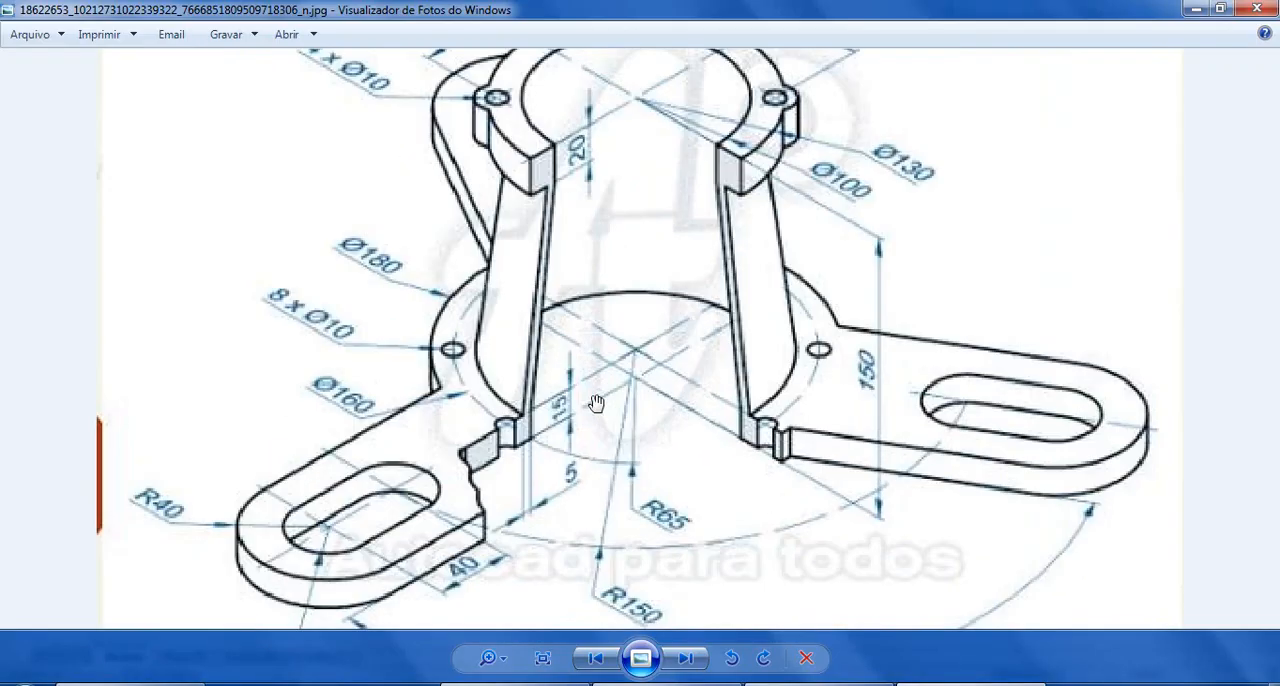
{"action": "scroll", "coordinate": [567, 418], "scroll_direction": "down", "scroll_amount": 1}
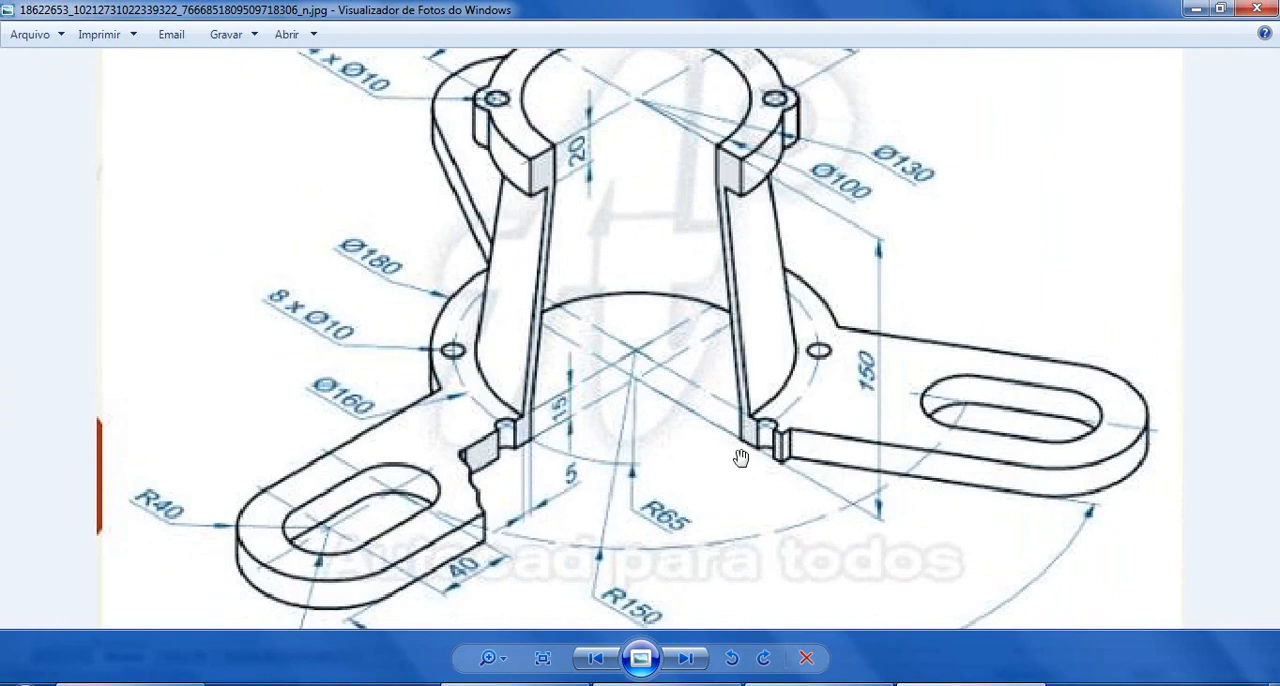
{"action": "scroll", "coordinate": [743, 452], "scroll_direction": "up", "scroll_amount": 2}
{"action": "scroll", "coordinate": [750, 378], "scroll_direction": "down", "scroll_amount": 2}
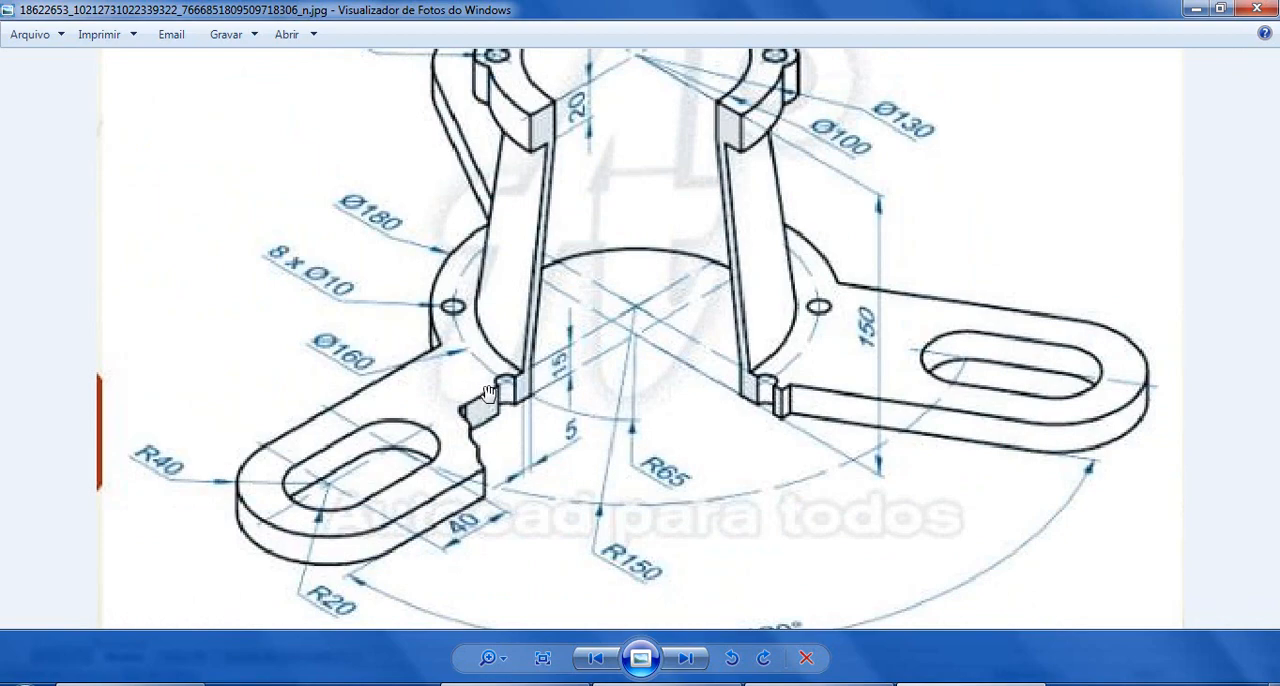
{"action": "scroll", "coordinate": [878, 312], "scroll_direction": "up", "scroll_amount": 2}
{"action": "scroll", "coordinate": [878, 312], "scroll_direction": "down", "scroll_amount": 3}
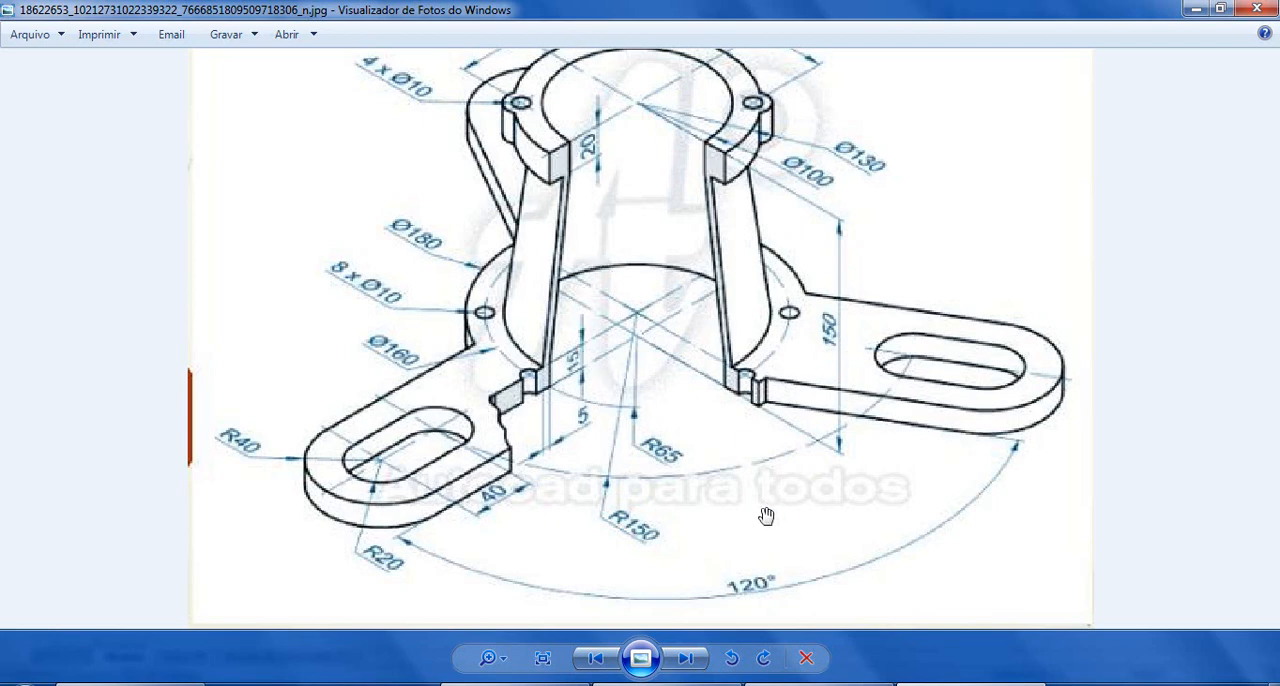
{"action": "left_click", "coordinate": [666, 684]}
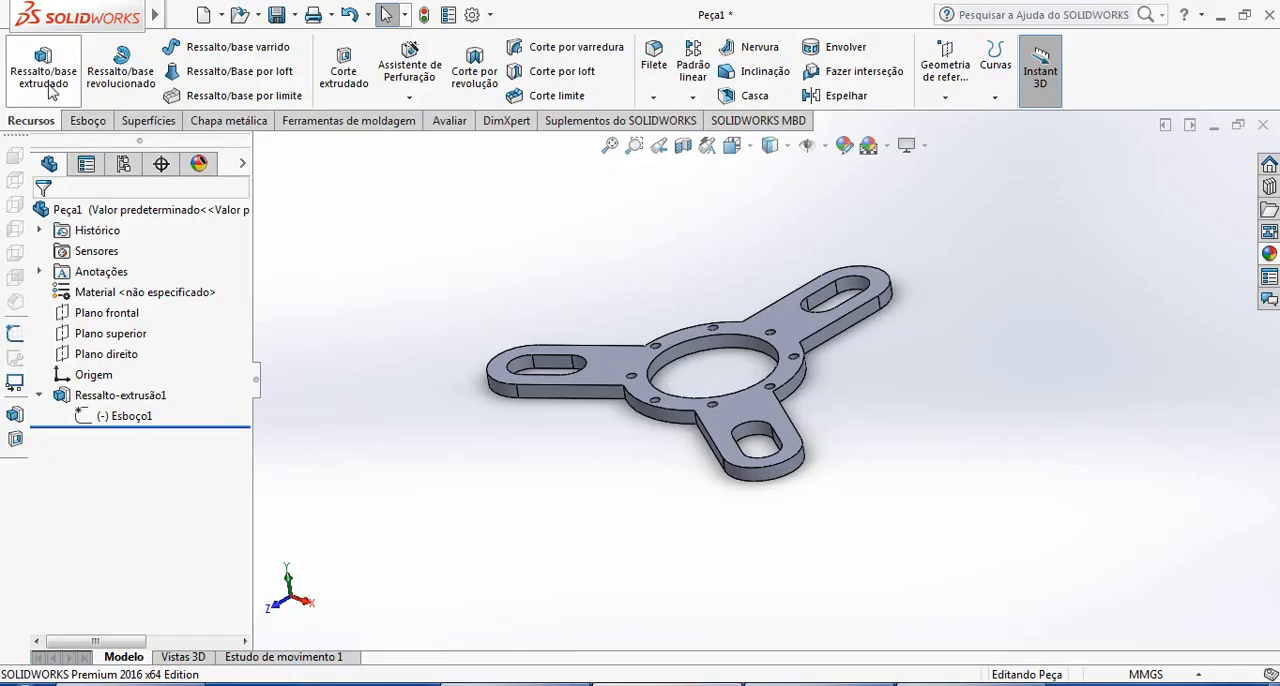
Start a sketch on the base's upper face and draw a circle of about 72 mm radius centred on the origin
{"action": "left_click", "coordinate": [90, 121]}
{"action": "left_click", "coordinate": [40, 78]}
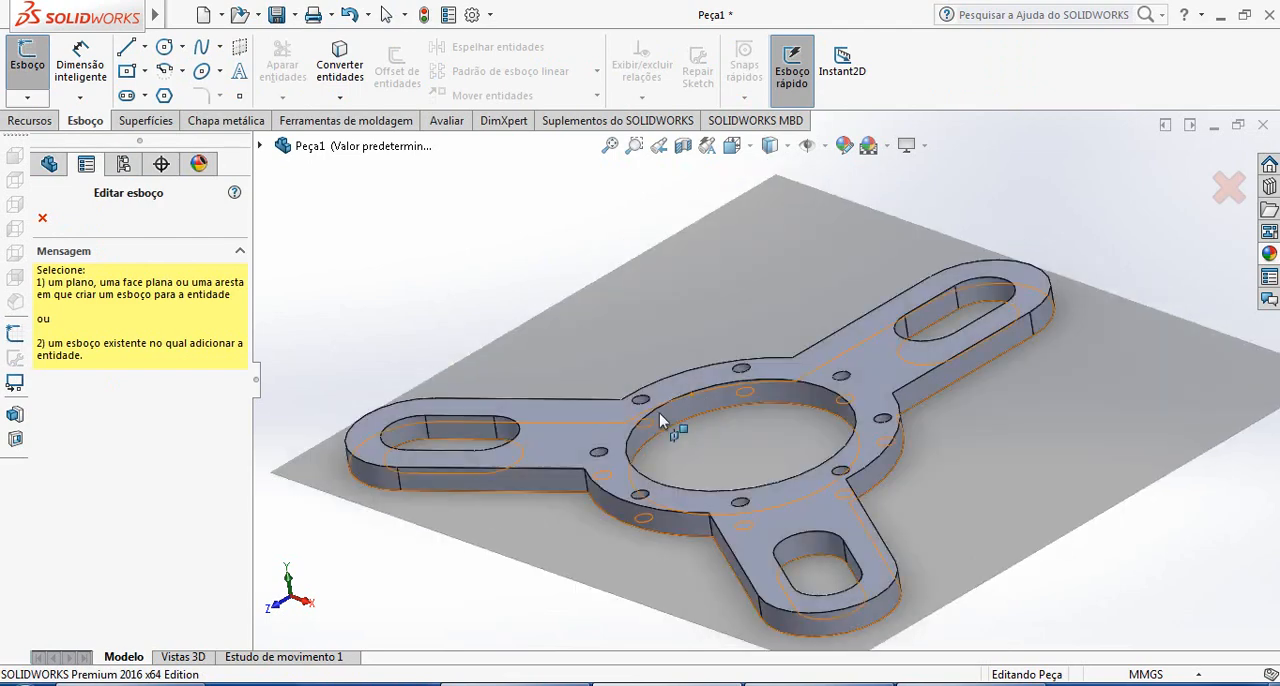
{"action": "left_click", "coordinate": [625, 423]}
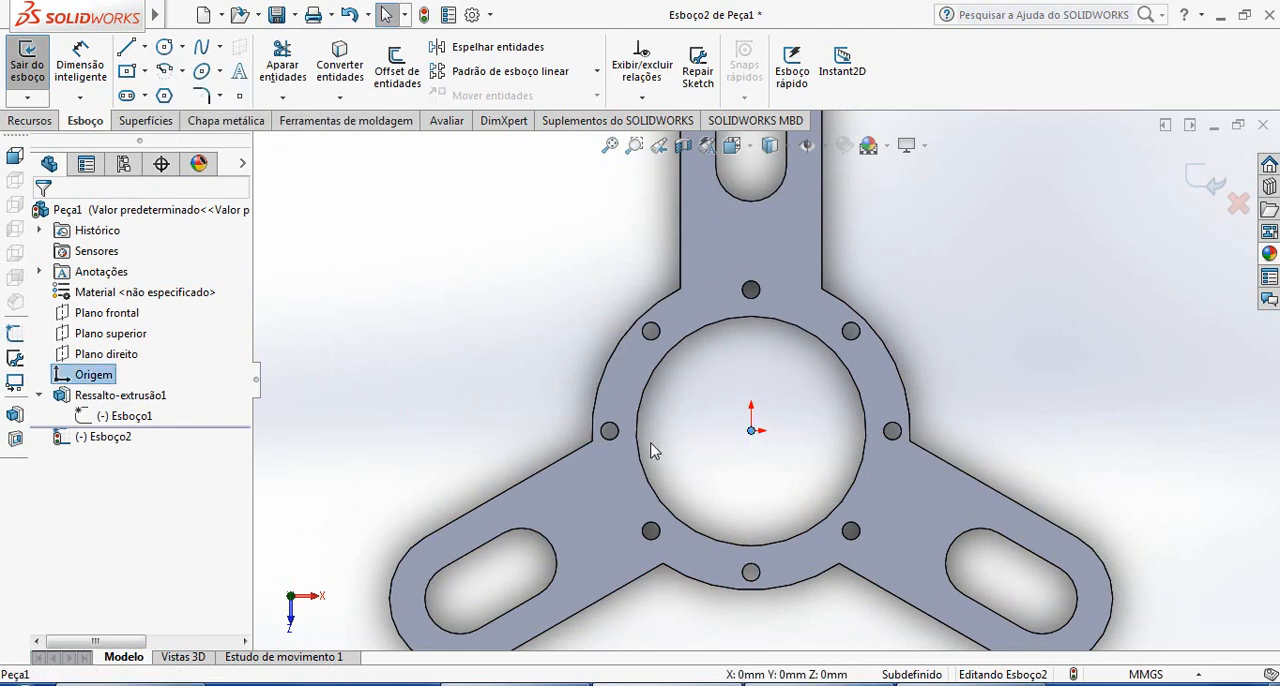
{"action": "left_click", "coordinate": [164, 46]}
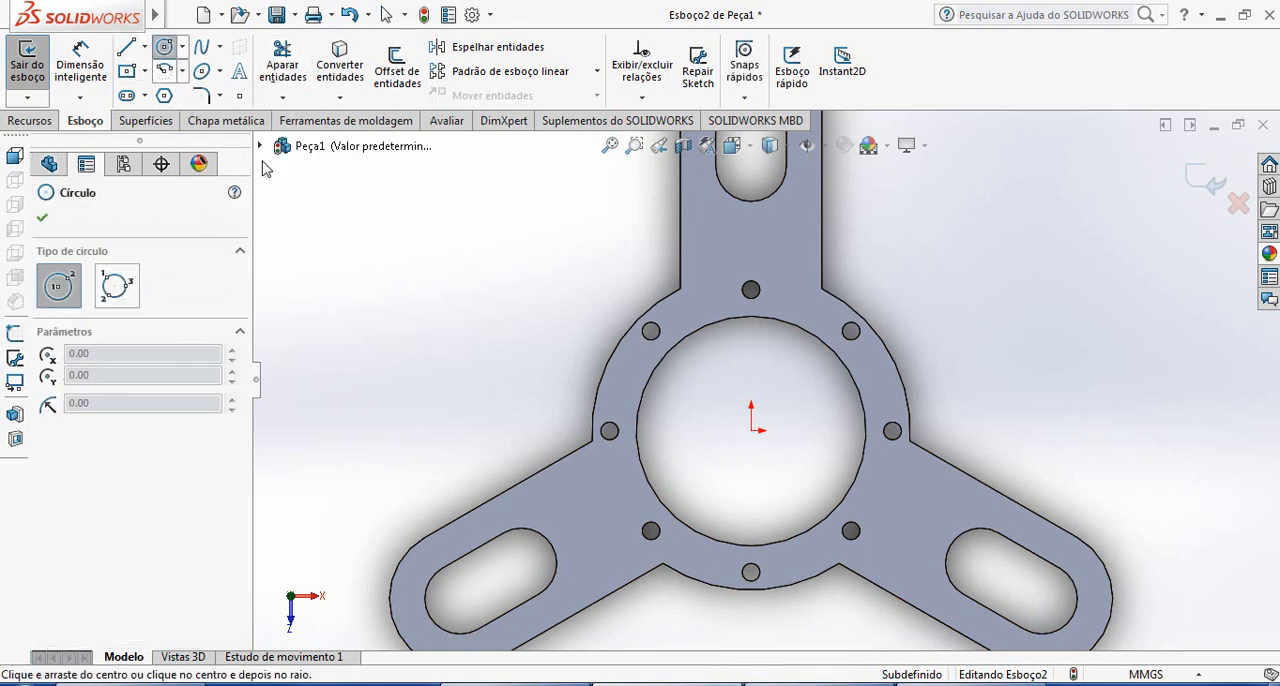
{"action": "left_click", "coordinate": [751, 430]}
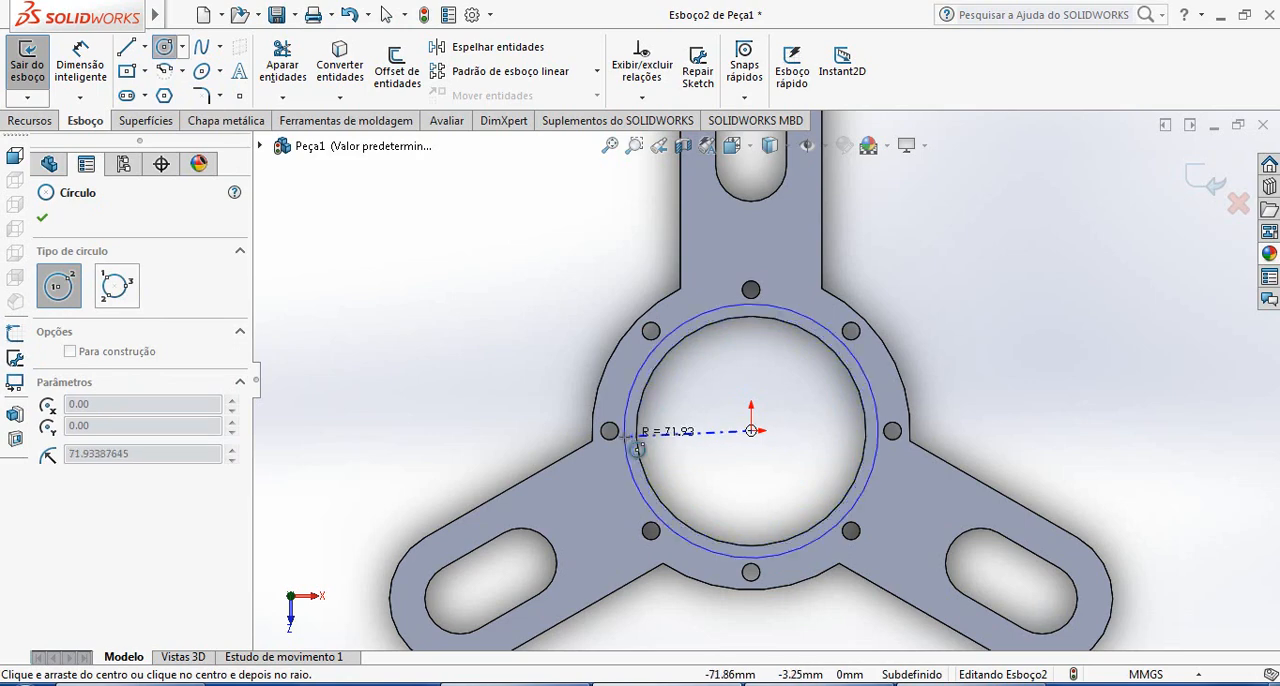
{"action": "left_click", "coordinate": [630, 437]}
Dimension the new circle's diameter as 70 mm
{"action": "left_click", "coordinate": [103, 92]}
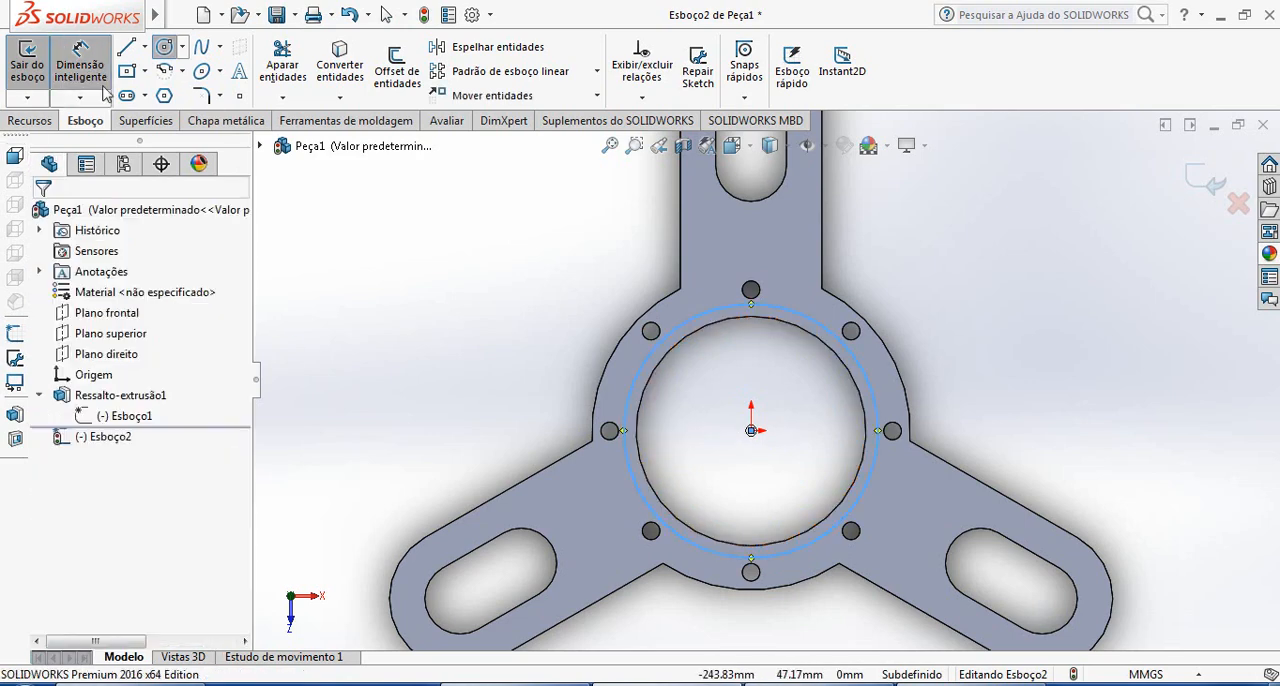
{"action": "left_click", "coordinate": [878, 430]}
{"action": "left_click", "coordinate": [977, 356]}
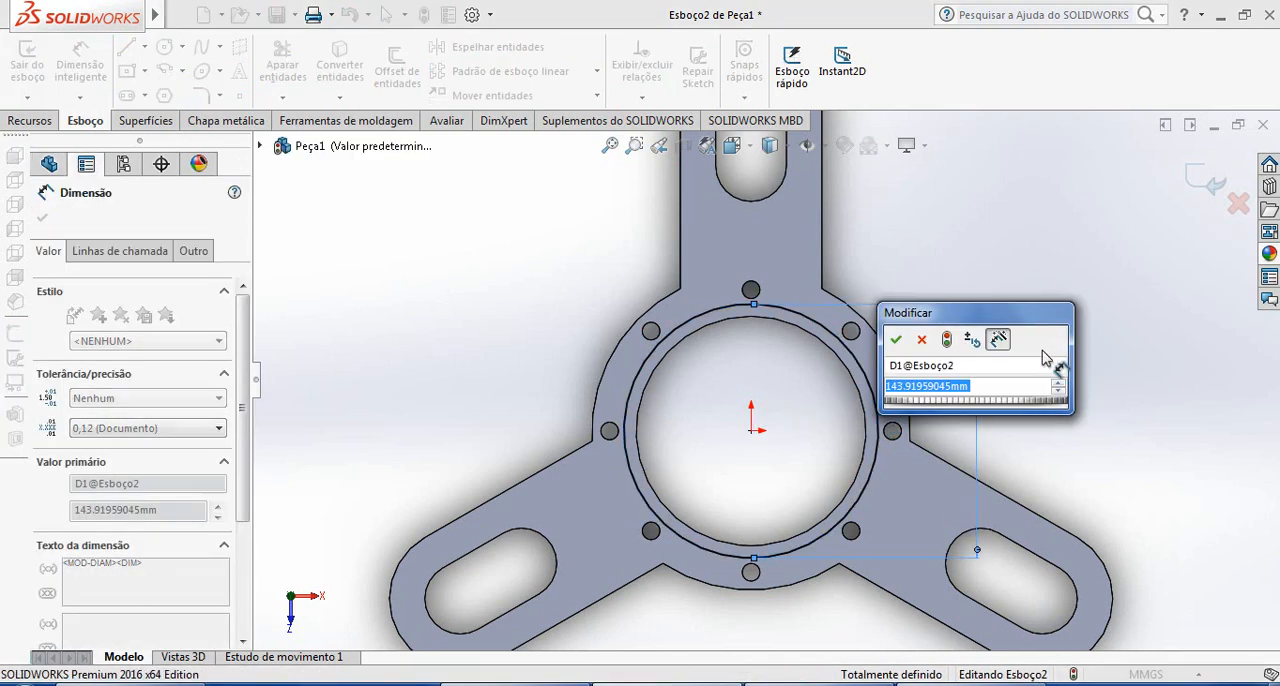
{"action": "type", "text": "70"}
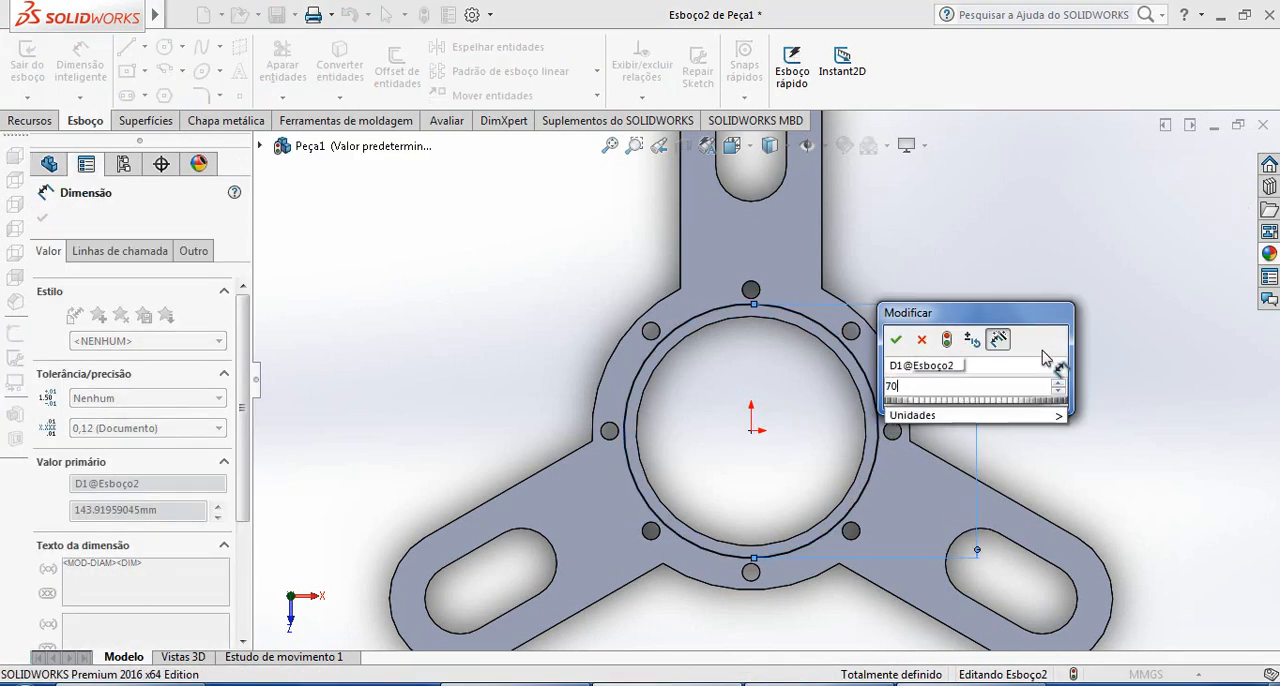
{"action": "key", "text": "Return"}
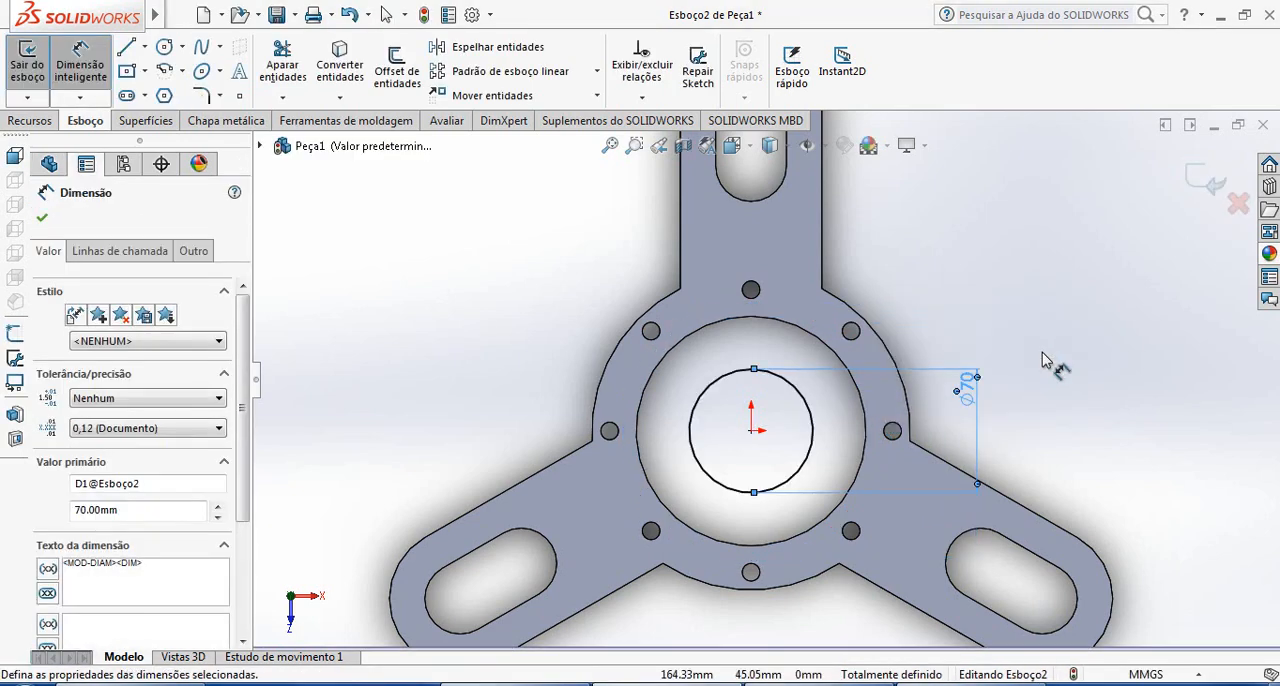
Correct the circle's diameter to 140 mm and exit the sketch
{"action": "double_click", "coordinate": [970, 398]}
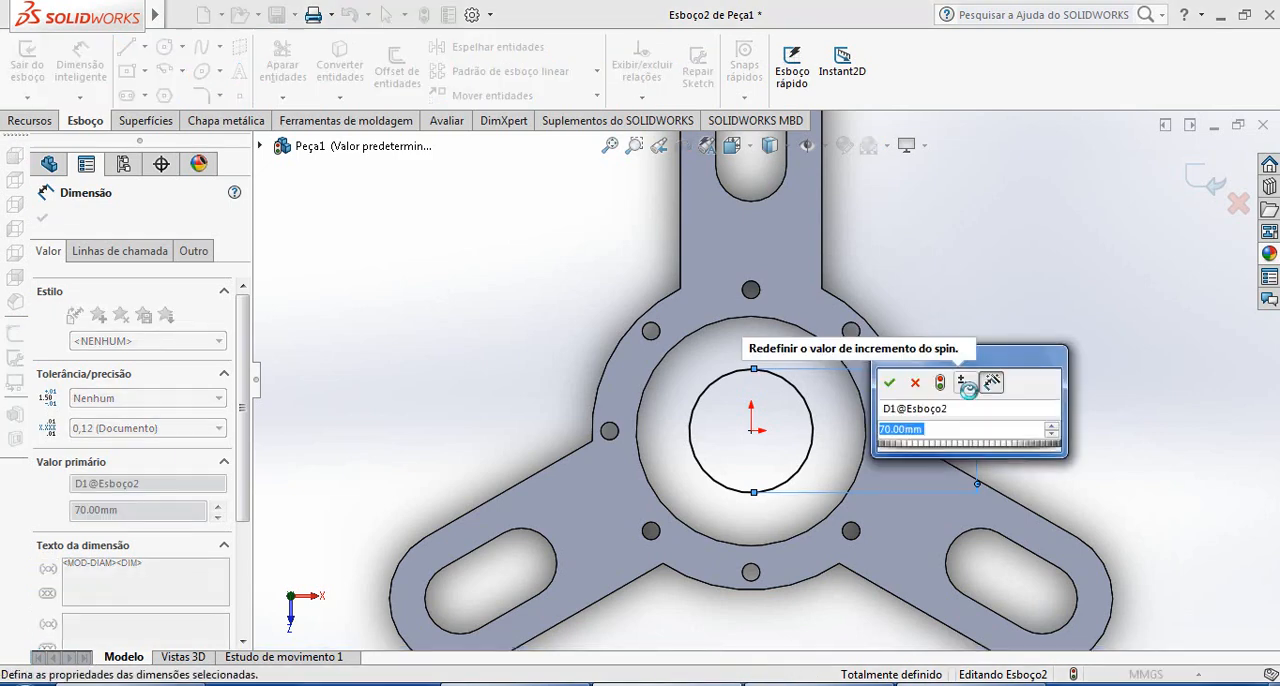
{"action": "type", "text": "140"}
{"action": "key", "text": "Return"}
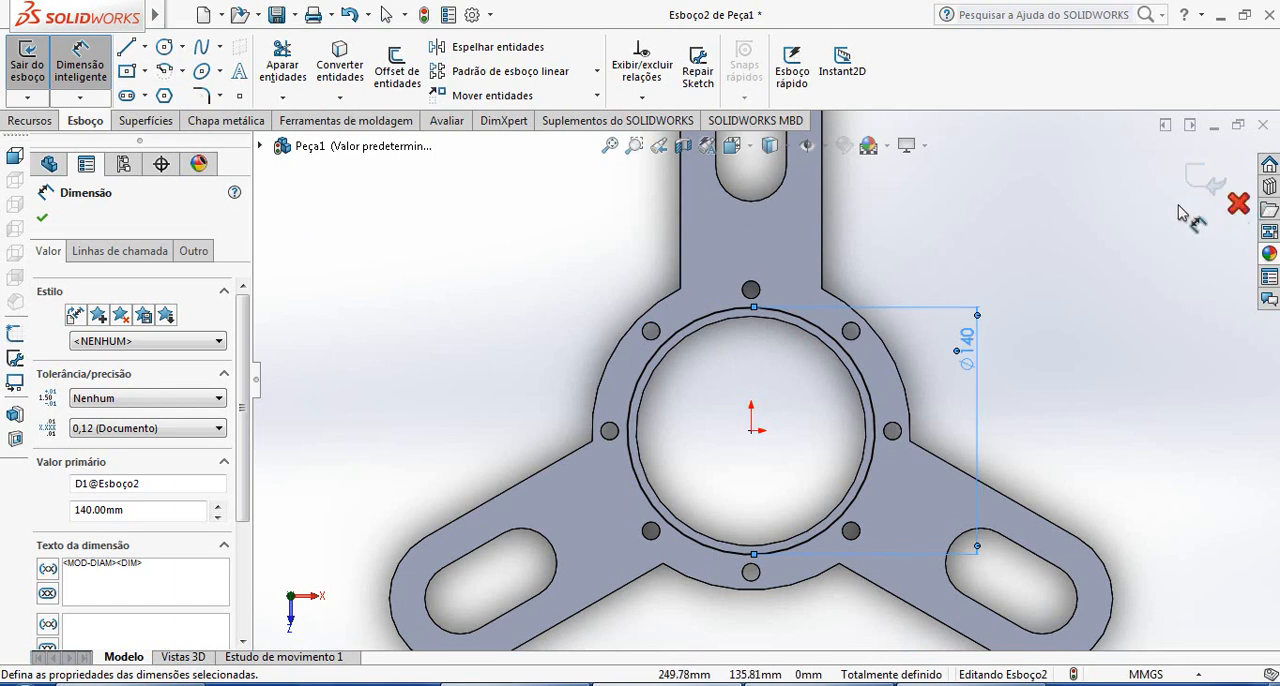
{"action": "left_click", "coordinate": [42, 217]}
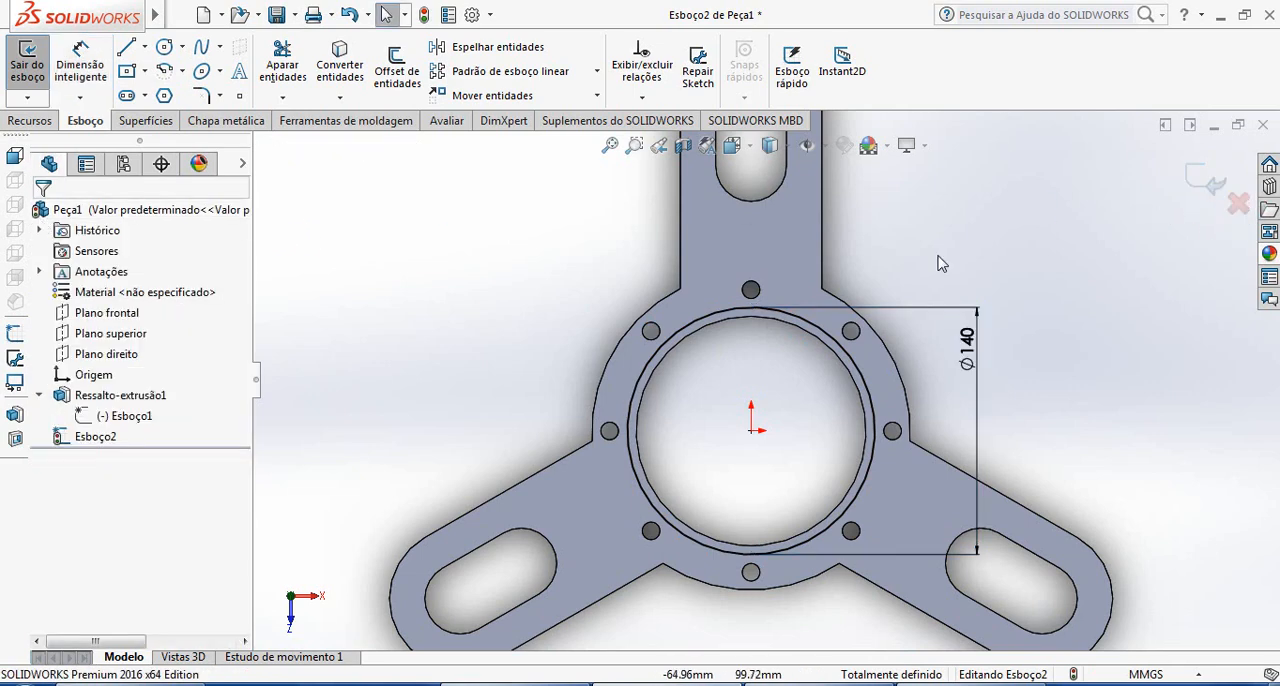
{"action": "left_click", "coordinate": [1203, 188]}
Start a reference plane with the top plane (Plano superior) as its first reference
{"action": "scroll", "coordinate": [1043, 394], "scroll_direction": "up", "scroll_amount": 2}
{"action": "mouse_move", "coordinate": [932, 382]}
{"action": "middle_mouse_down"}
{"action": "mouse_move", "coordinate": [903, 206]}
{"action": "mouse_move", "coordinate": [886, 243]}
{"action": "middle_mouse_up"}
{"action": "scroll", "coordinate": [805, 312], "scroll_direction": "down", "scroll_amount": 2}
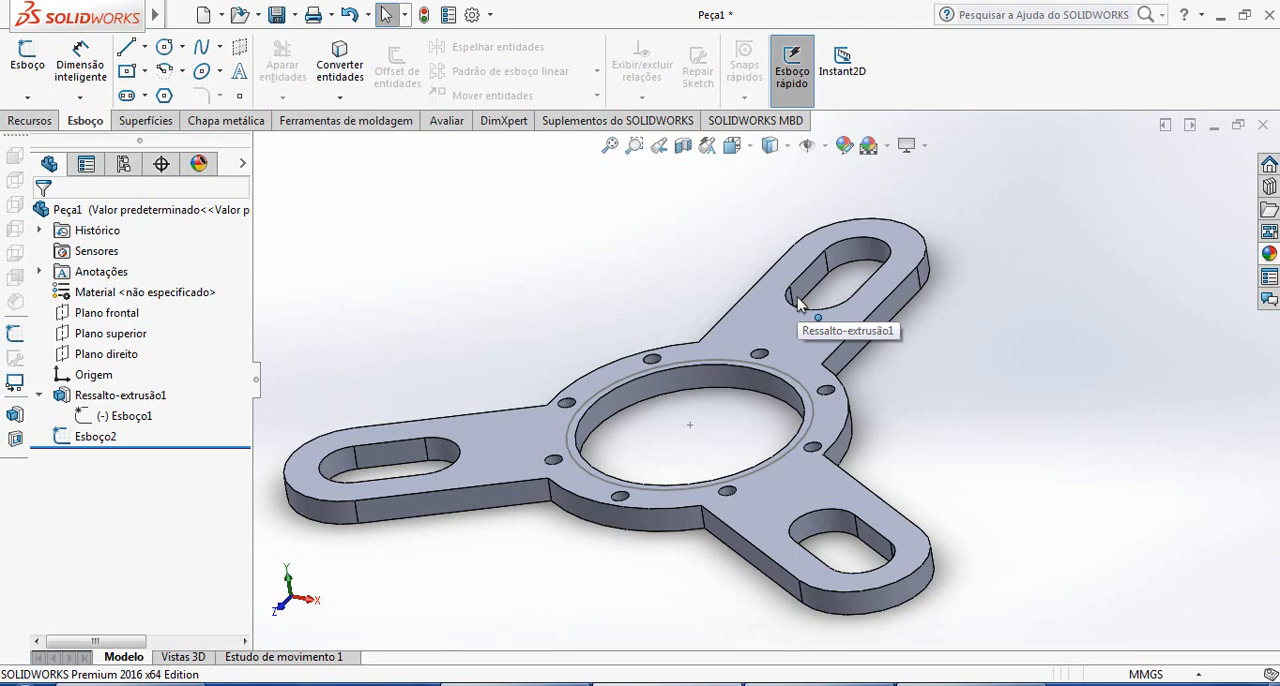
{"action": "left_click", "coordinate": [33, 127]}
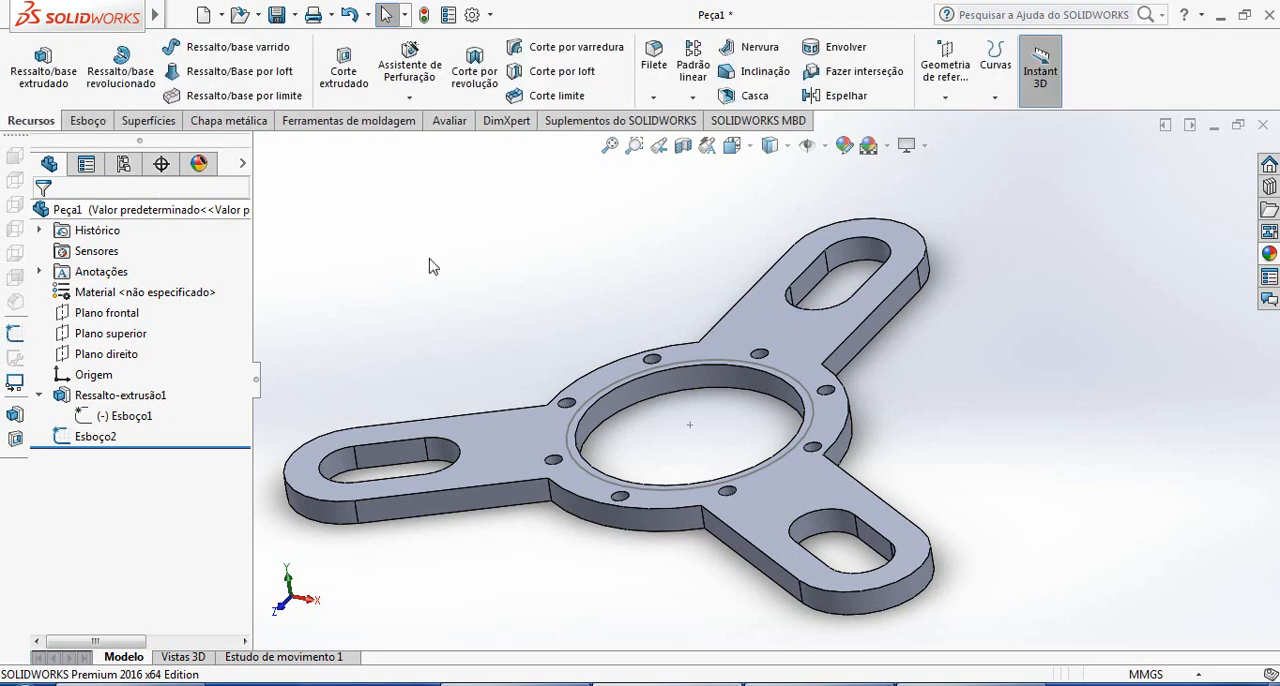
{"action": "left_click", "coordinate": [950, 103]}
{"action": "left_click", "coordinate": [958, 119]}
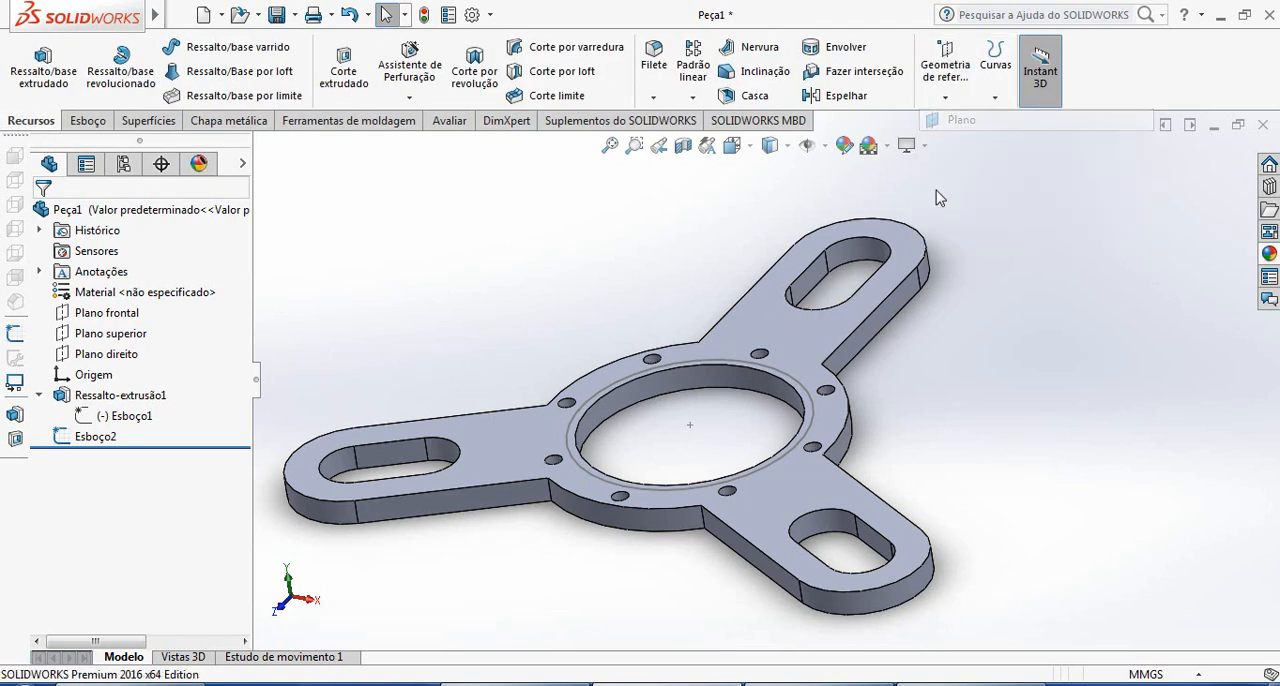
{"action": "scroll", "coordinate": [687, 240], "scroll_direction": "up", "scroll_amount": 2}
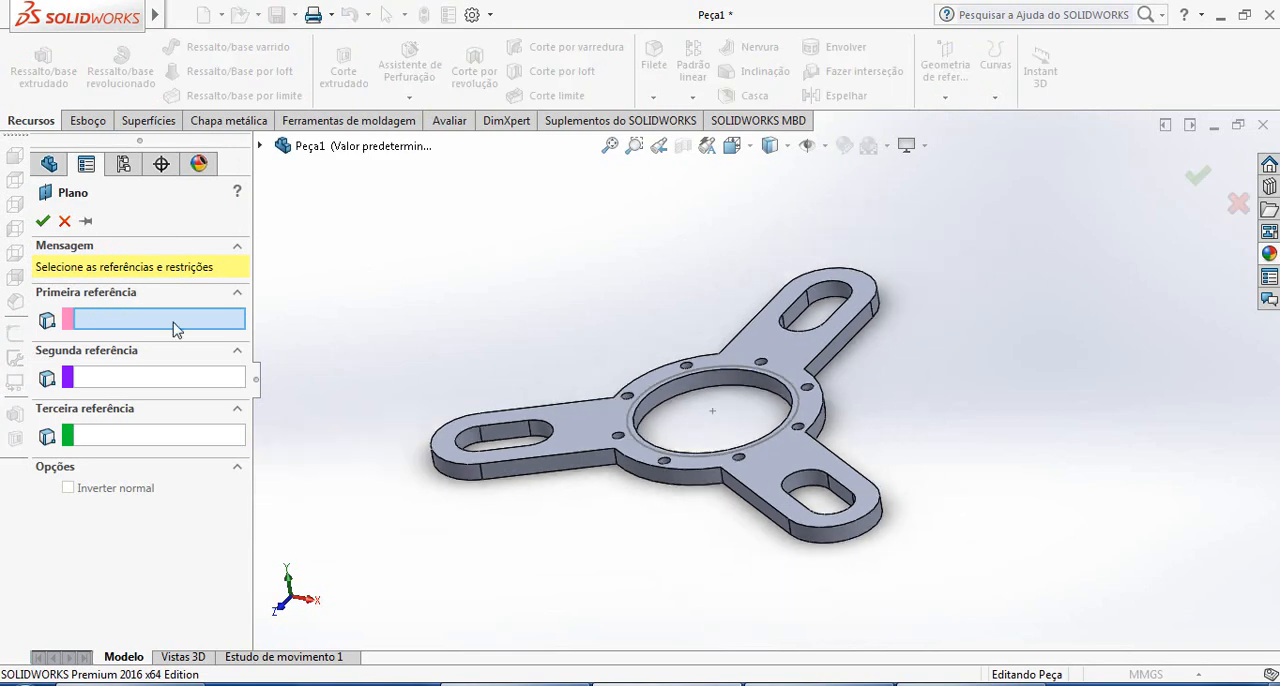
{"action": "left_click", "coordinate": [260, 146]}
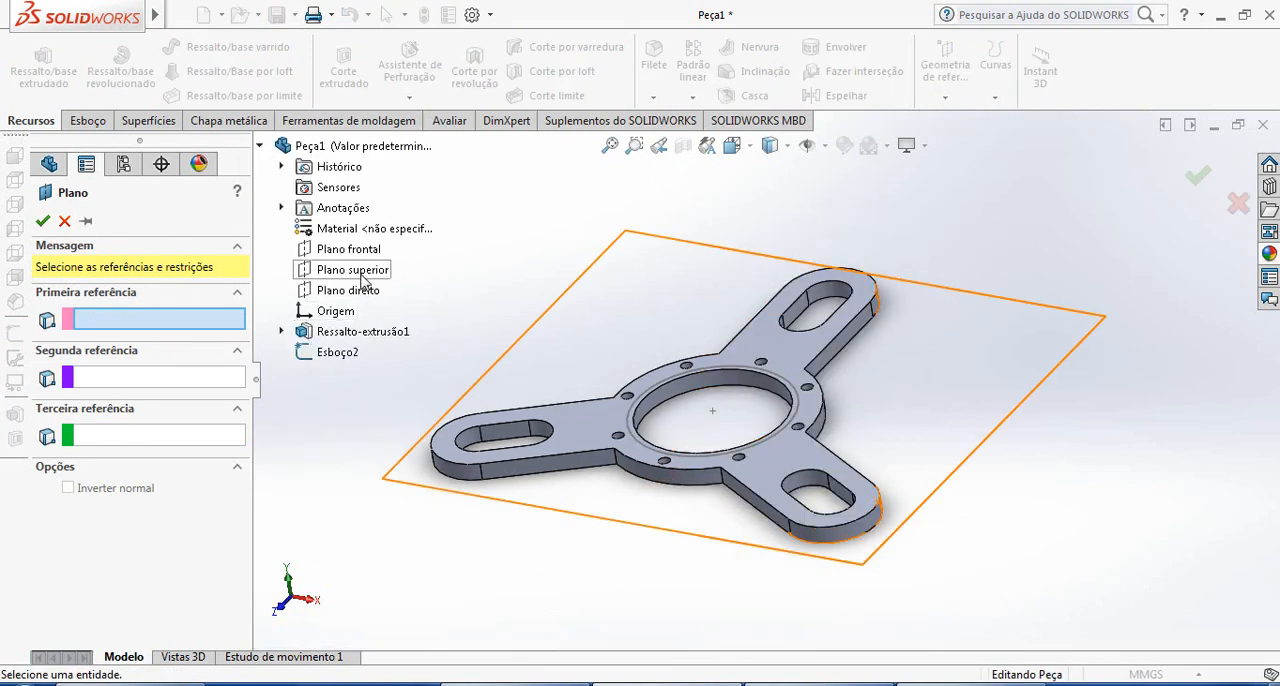
{"action": "left_click", "coordinate": [355, 272]}
{"action": "middle_click_drag", "start_coordinate": [791, 486], "coordinate": [837, 540]}
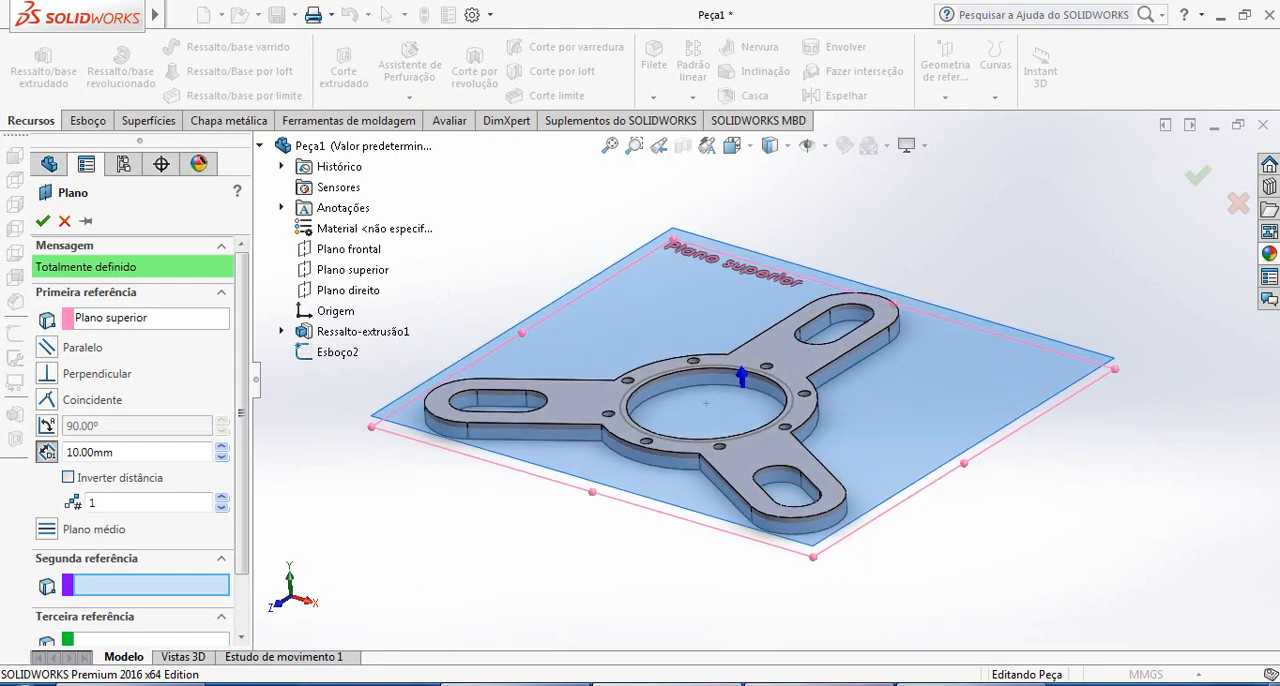
Set the reference plane's offset above the top plane to 130 mm and create the plane
{"action": "left_click", "coordinate": [868, 684]}
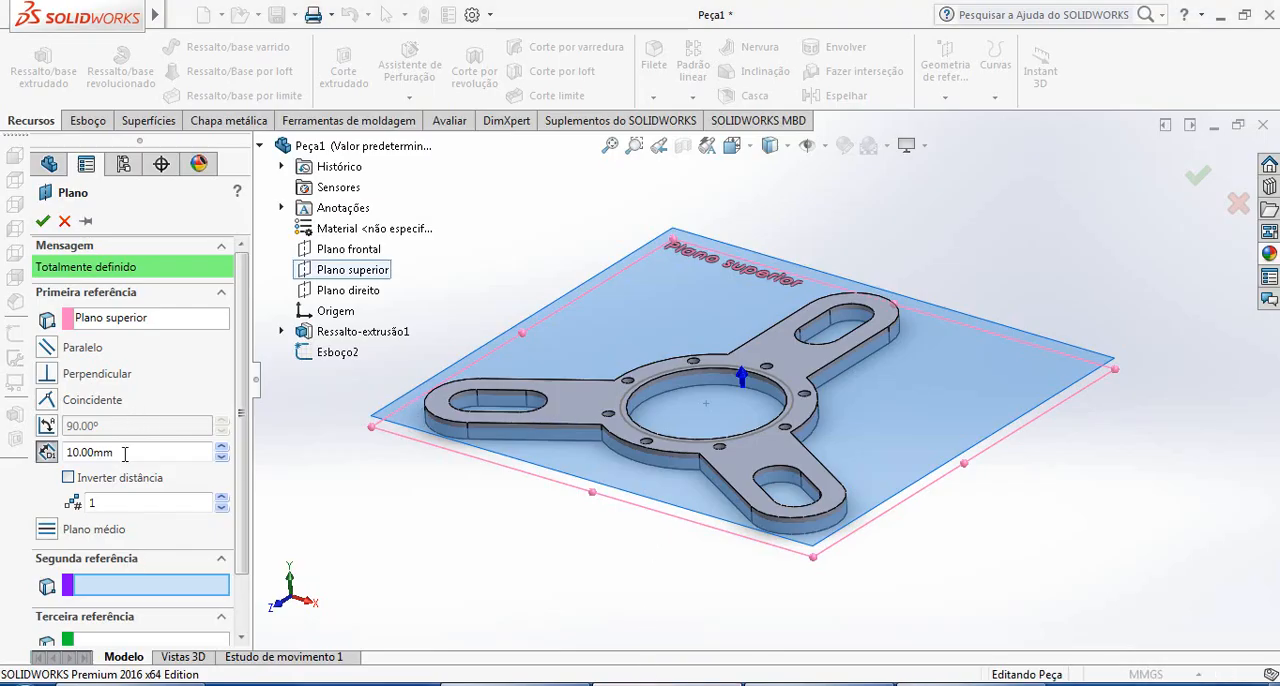
{"action": "double_click", "coordinate": [125, 453]}
{"action": "type", "text": "13"}
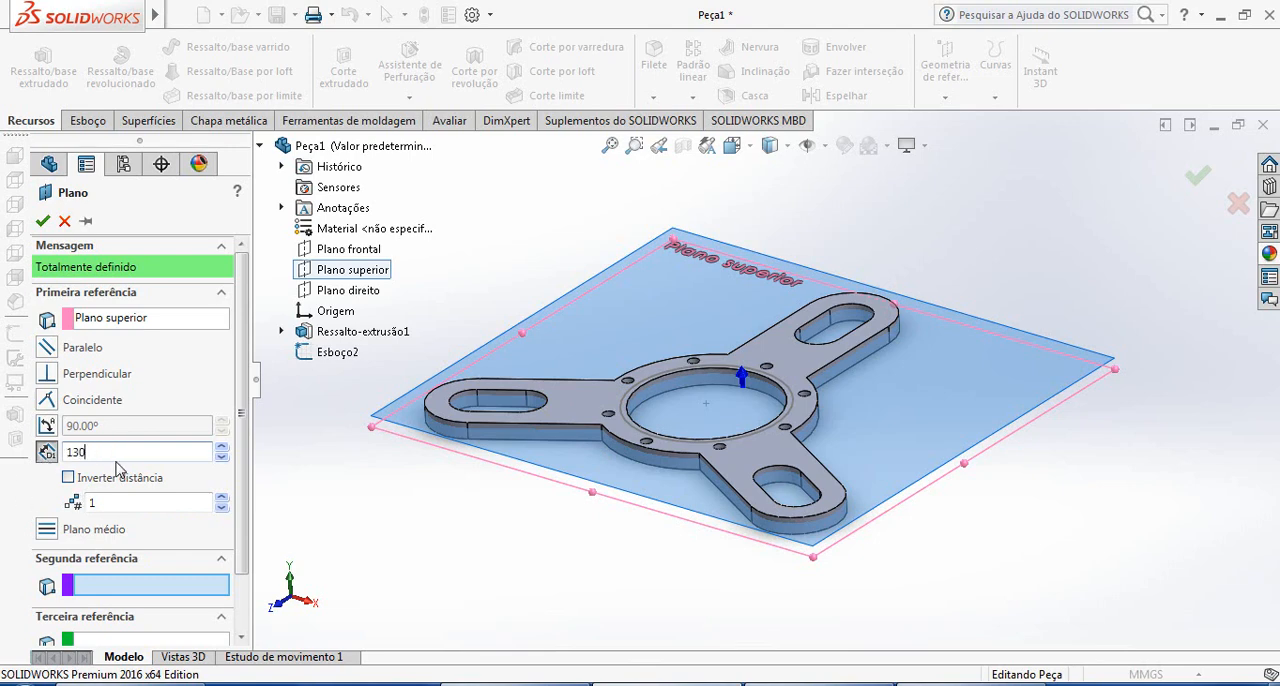
{"action": "type", "text": "0"}
{"action": "key", "text": "Return"}
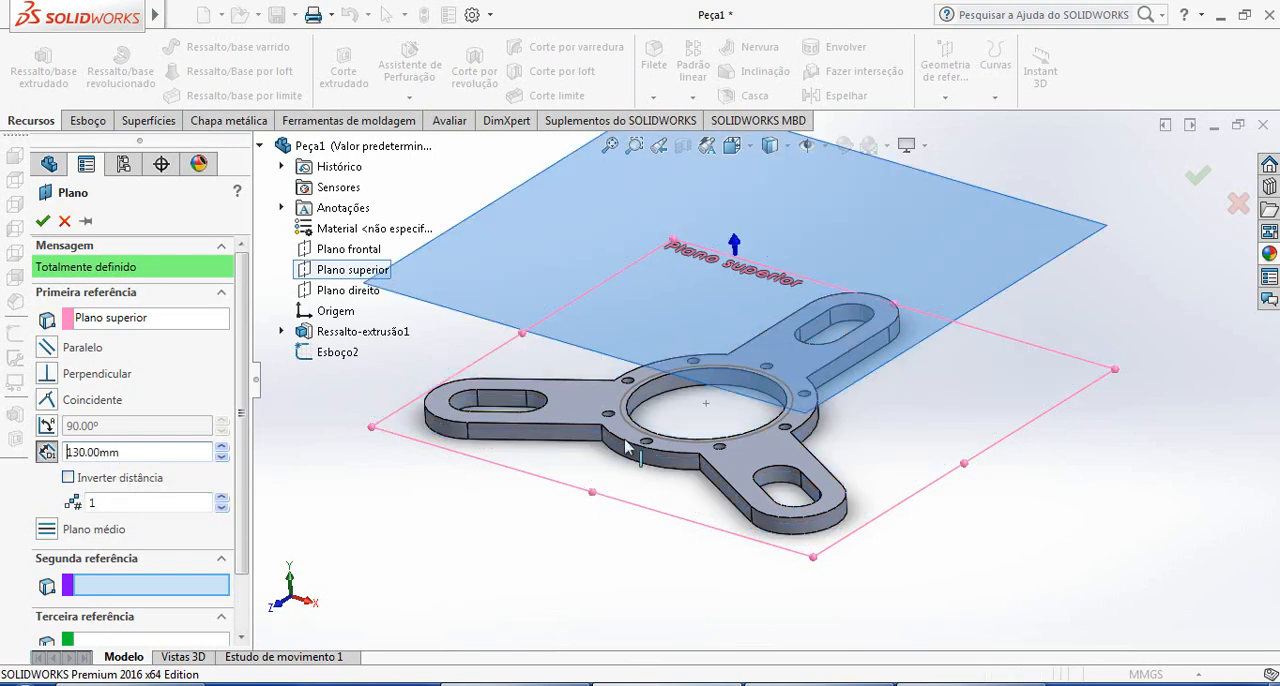
{"action": "scroll", "coordinate": [642, 430], "scroll_direction": "up", "scroll_amount": 2}
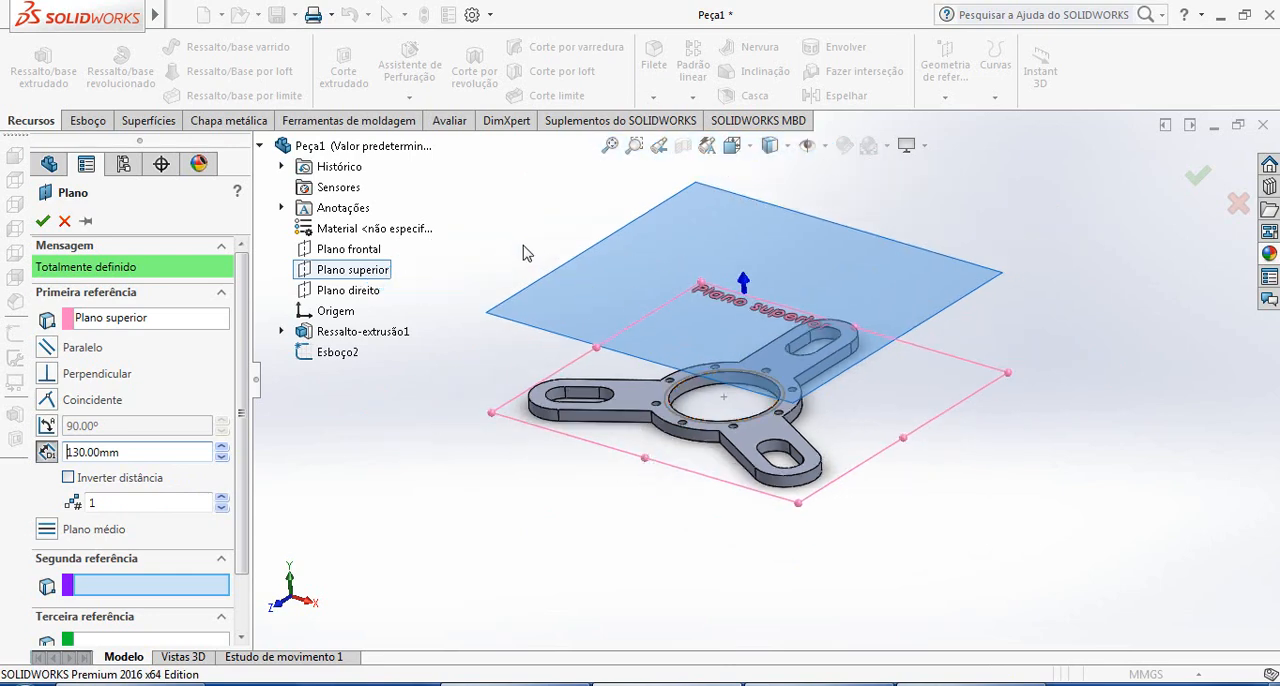
{"action": "left_click", "coordinate": [43, 222]}
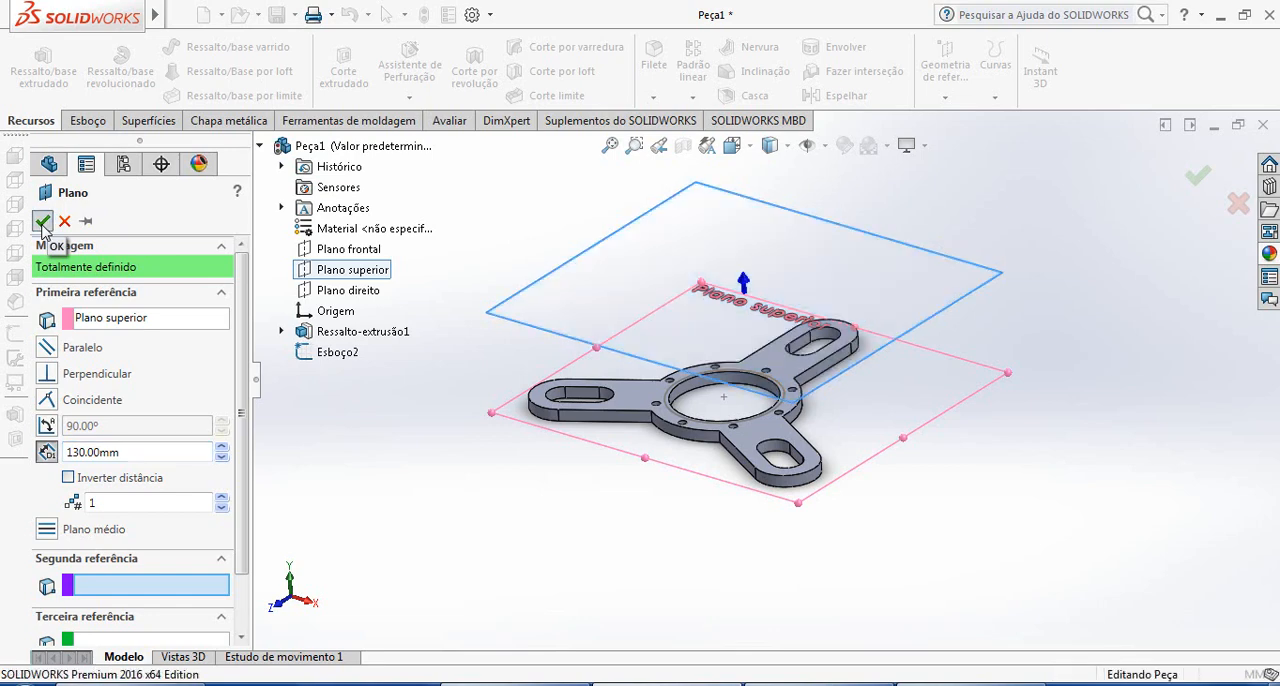
{"action": "left_click", "coordinate": [1006, 464]}
{"action": "middle_click_drag", "start_coordinate": [948, 465], "coordinate": [979, 512]}
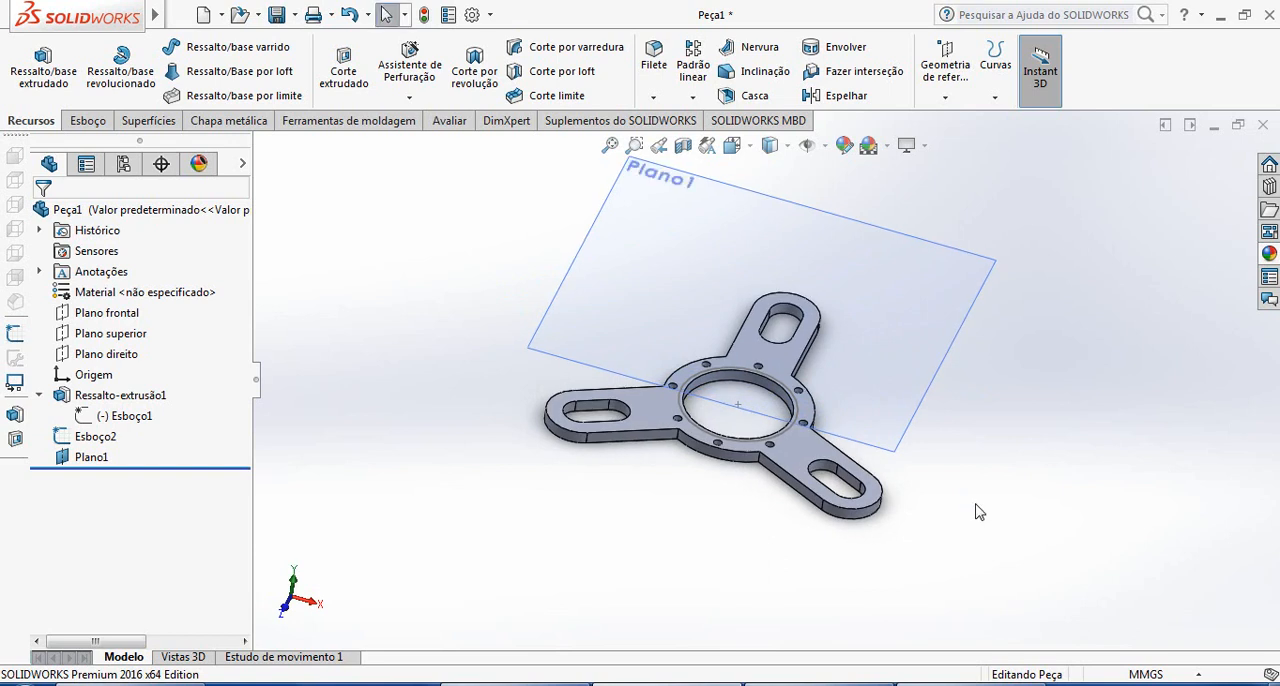
Examine the upper flange and tapered wall dimensions in the reference drawing, and return to the SOLIDWORKS part
{"action": "left_click", "coordinate": [970, 684]}
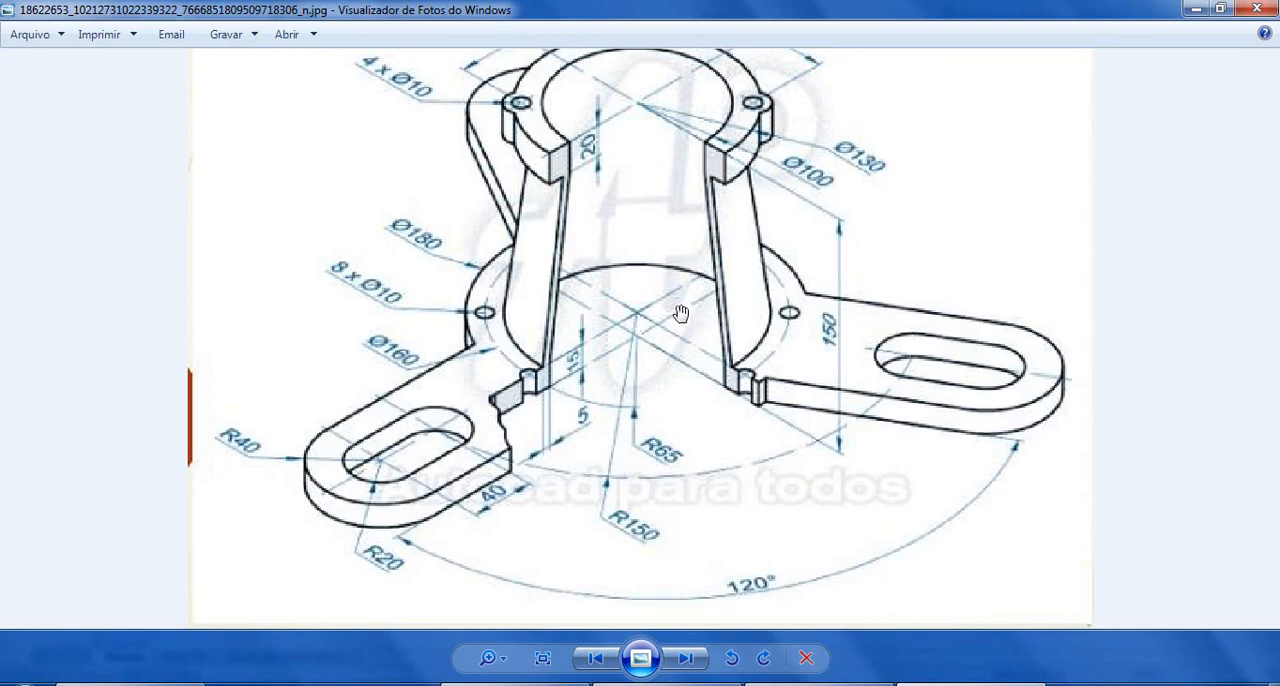
{"action": "scroll", "coordinate": [681, 300], "scroll_direction": "up", "scroll_amount": 1}
{"action": "scroll", "coordinate": [681, 300], "scroll_direction": "down", "scroll_amount": 1}
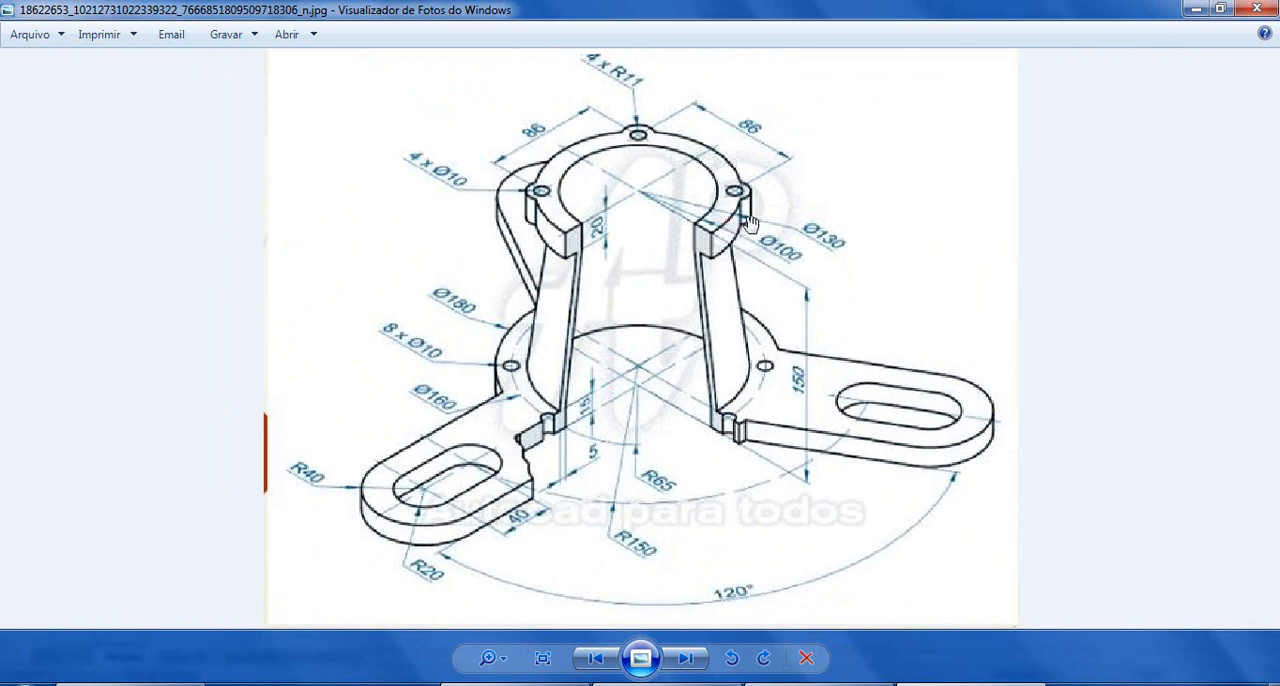
{"action": "scroll", "coordinate": [687, 261], "scroll_direction": "up", "scroll_amount": 1}
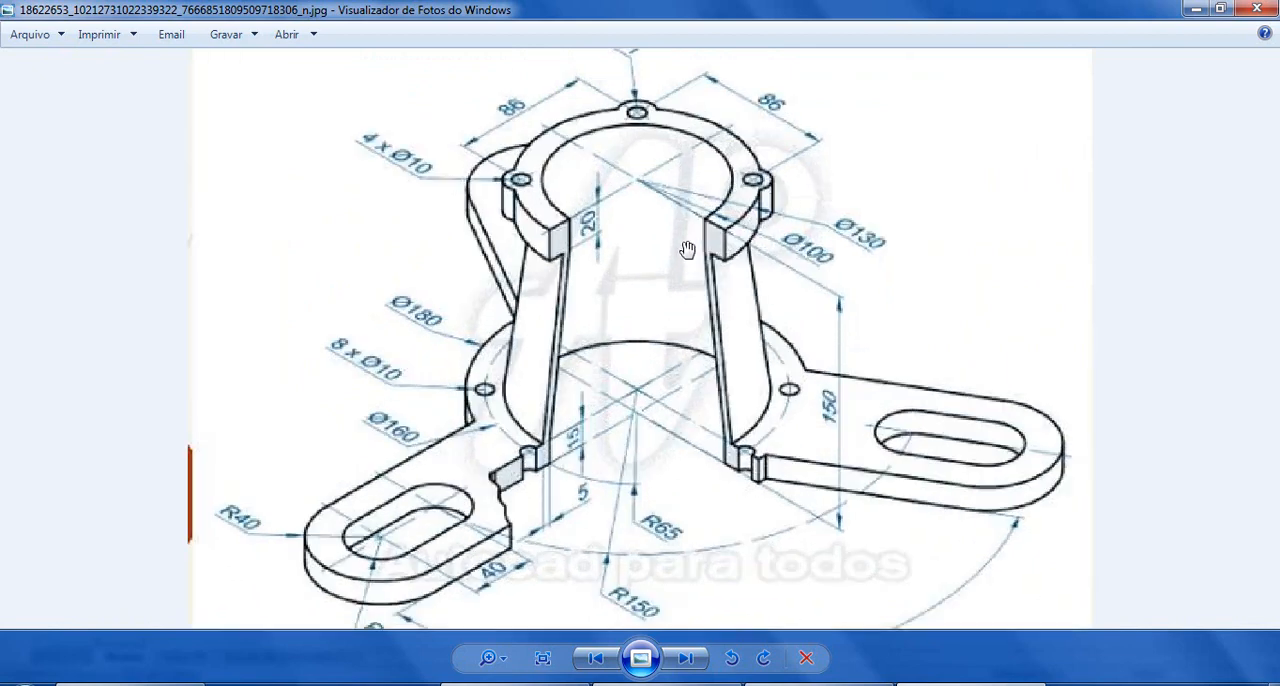
{"action": "scroll", "coordinate": [687, 261], "scroll_direction": "down", "scroll_amount": 1}
{"action": "scroll", "coordinate": [688, 270], "scroll_direction": "up", "scroll_amount": 2}
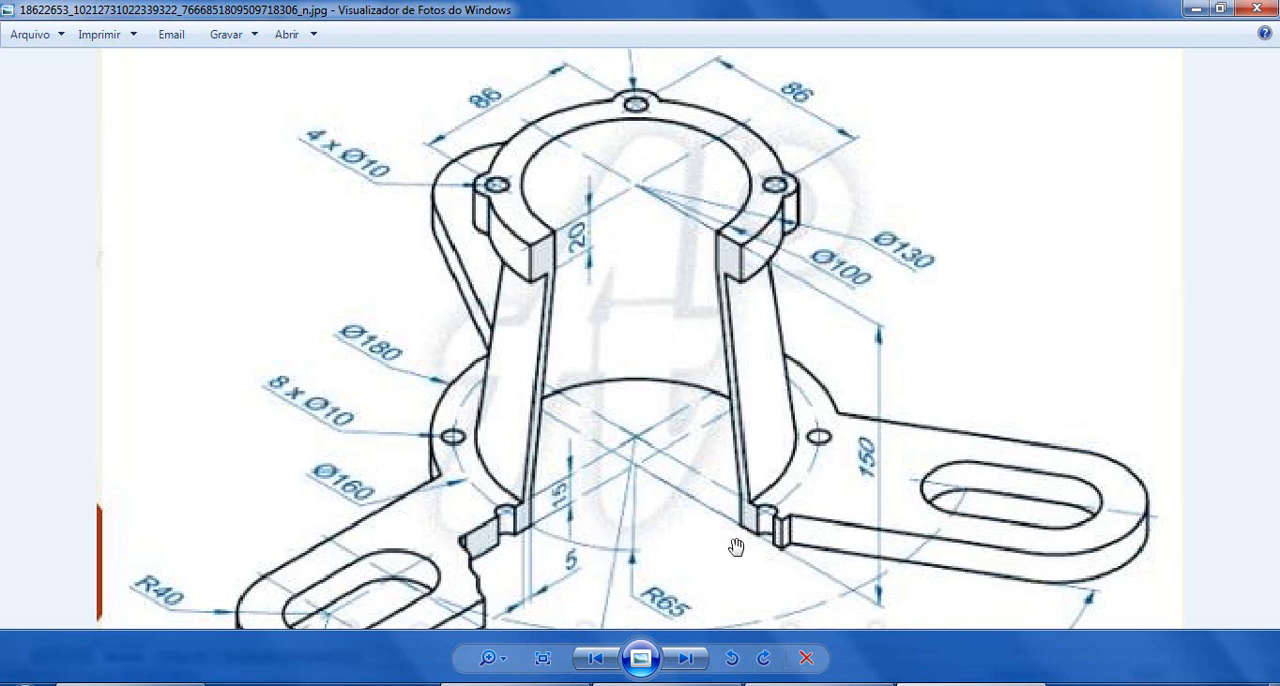
{"action": "key", "text": "alt+Tab"}
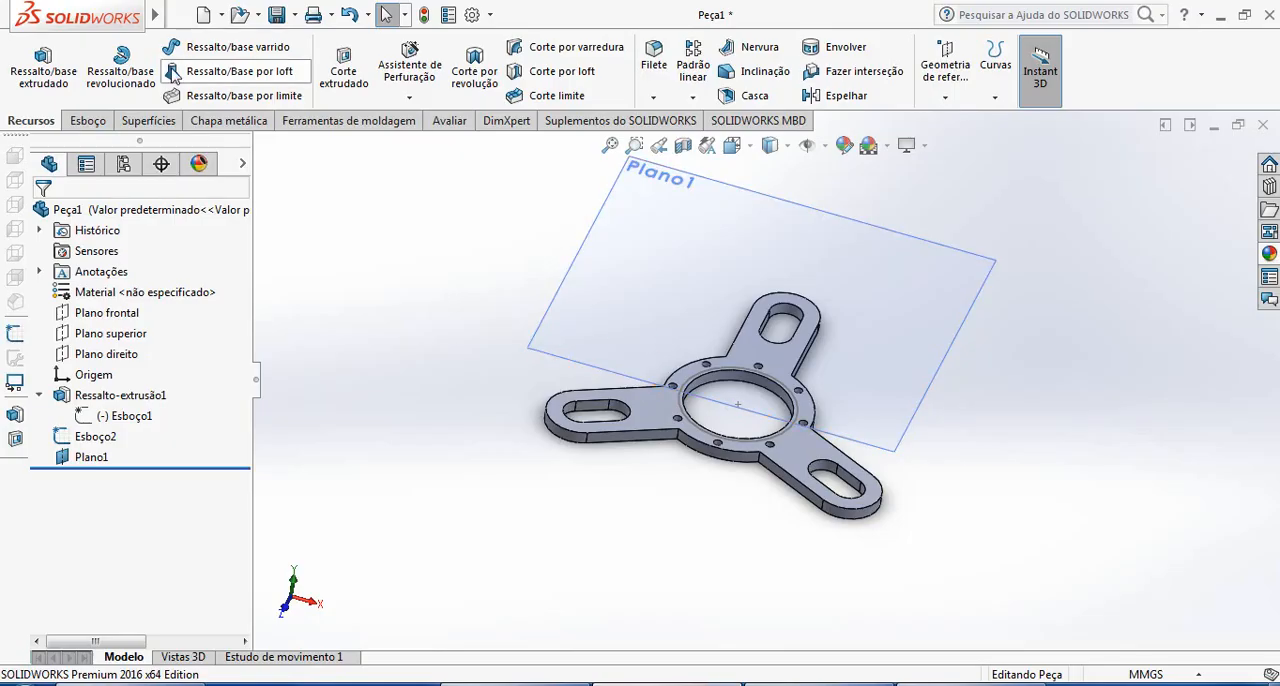
Sketch a circle with a radius of about 51 mm on Plano1, centred on the origin
{"action": "left_click", "coordinate": [88, 120]}
{"action": "left_click", "coordinate": [27, 60]}
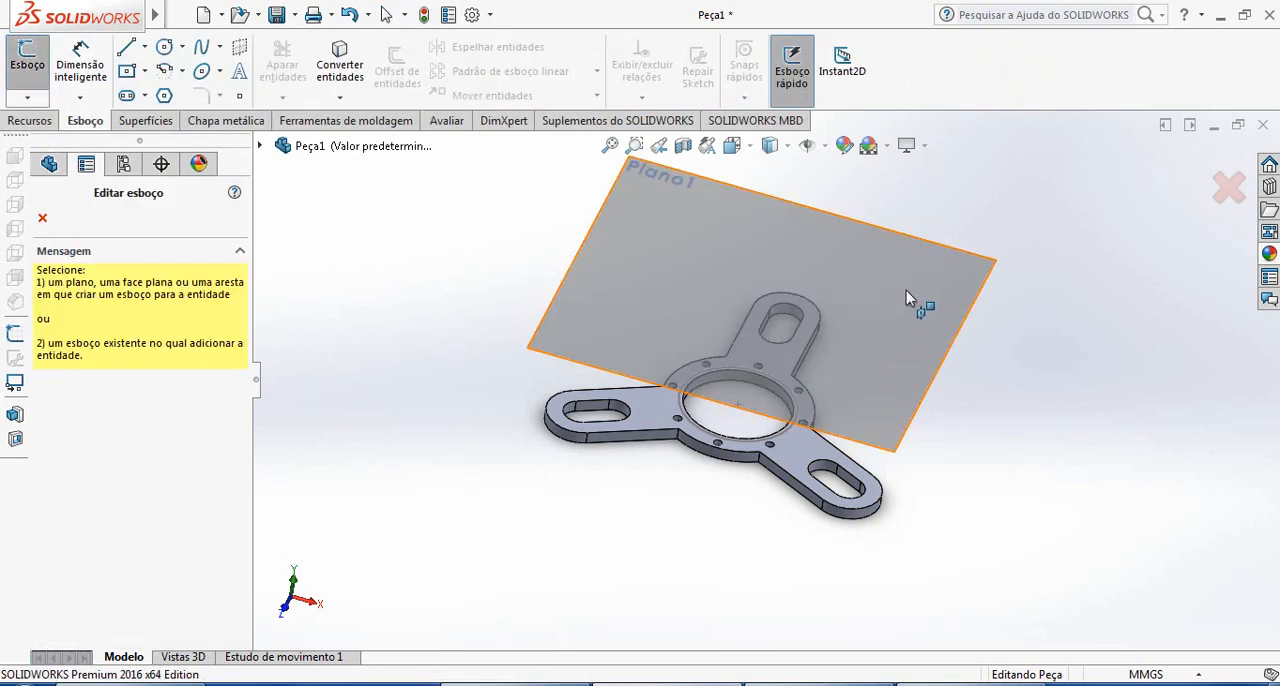
{"action": "left_click", "coordinate": [918, 296]}
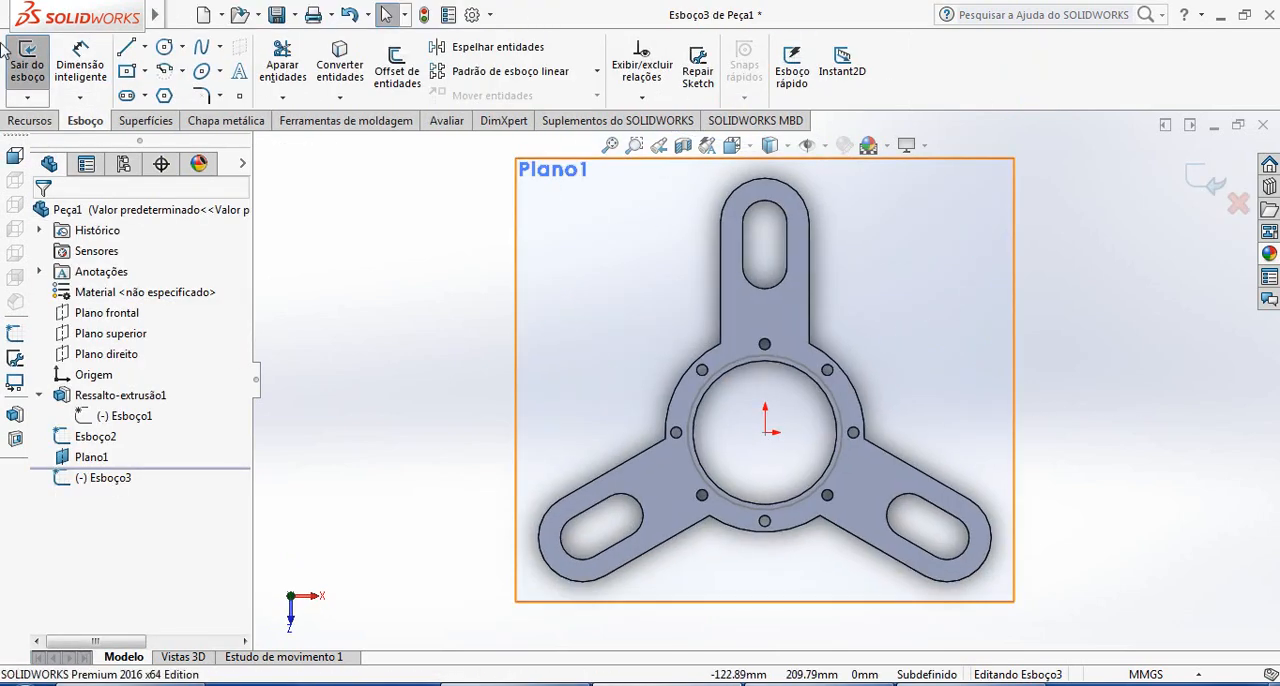
{"action": "left_click", "coordinate": [164, 47]}
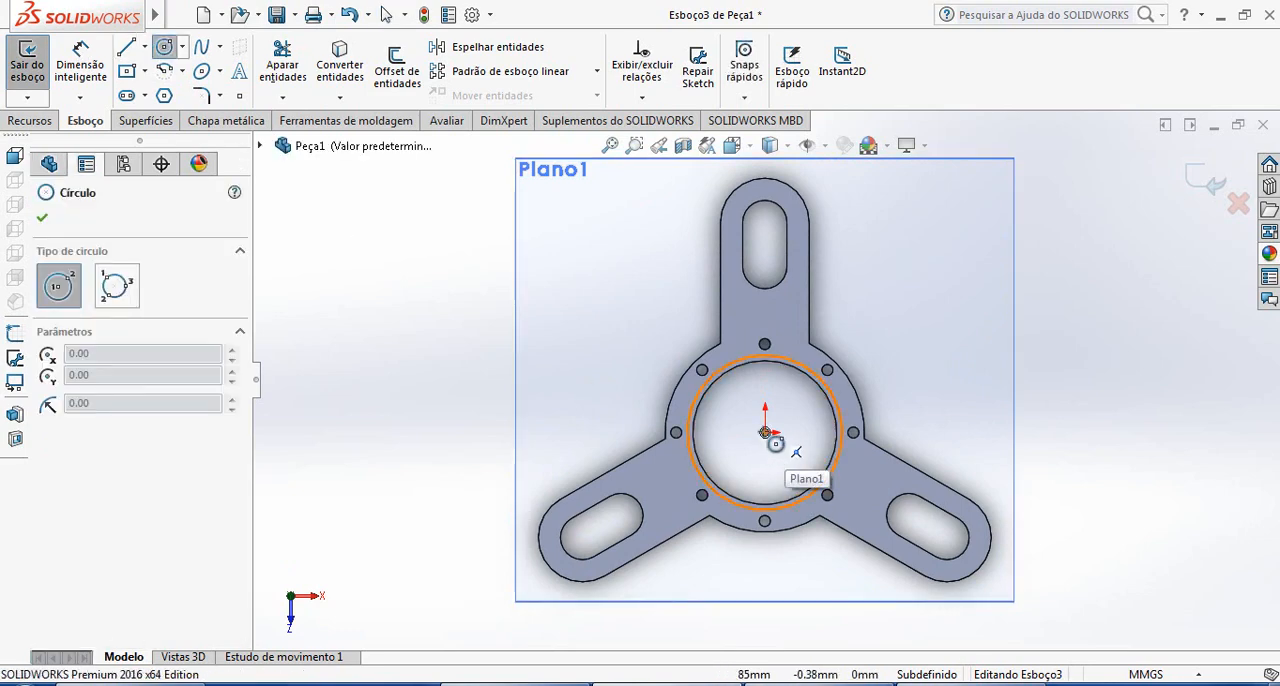
{"action": "left_click", "coordinate": [764, 432]}
{"action": "left_click", "coordinate": [803, 471]}
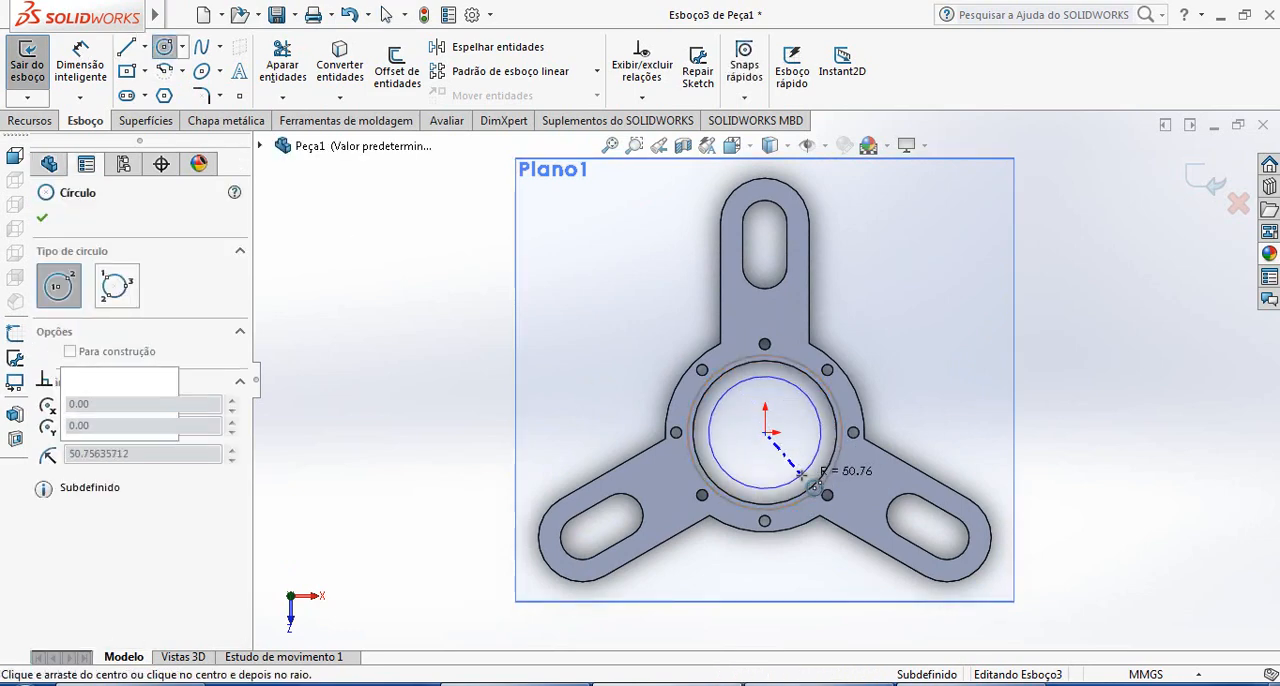
Dimension the circle's diameter as 105 mm and exit the sketch
{"action": "left_click", "coordinate": [80, 64]}
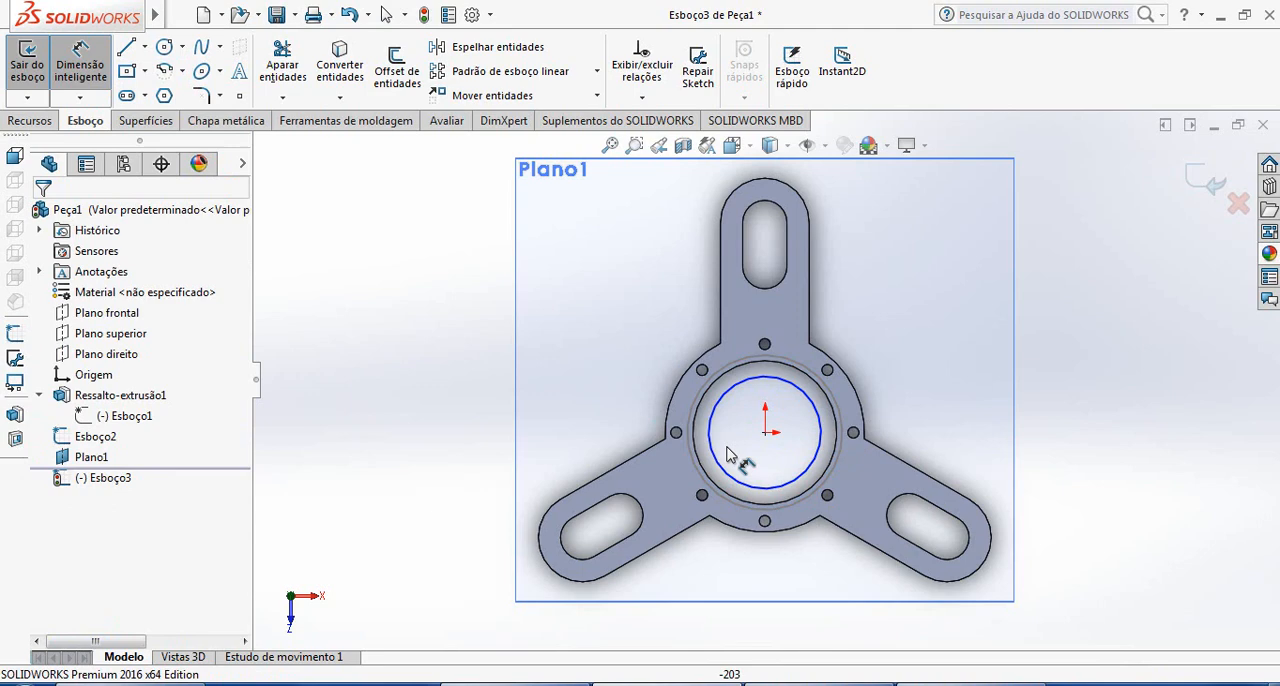
{"action": "left_click", "coordinate": [819, 424]}
{"action": "left_click", "coordinate": [955, 396]}
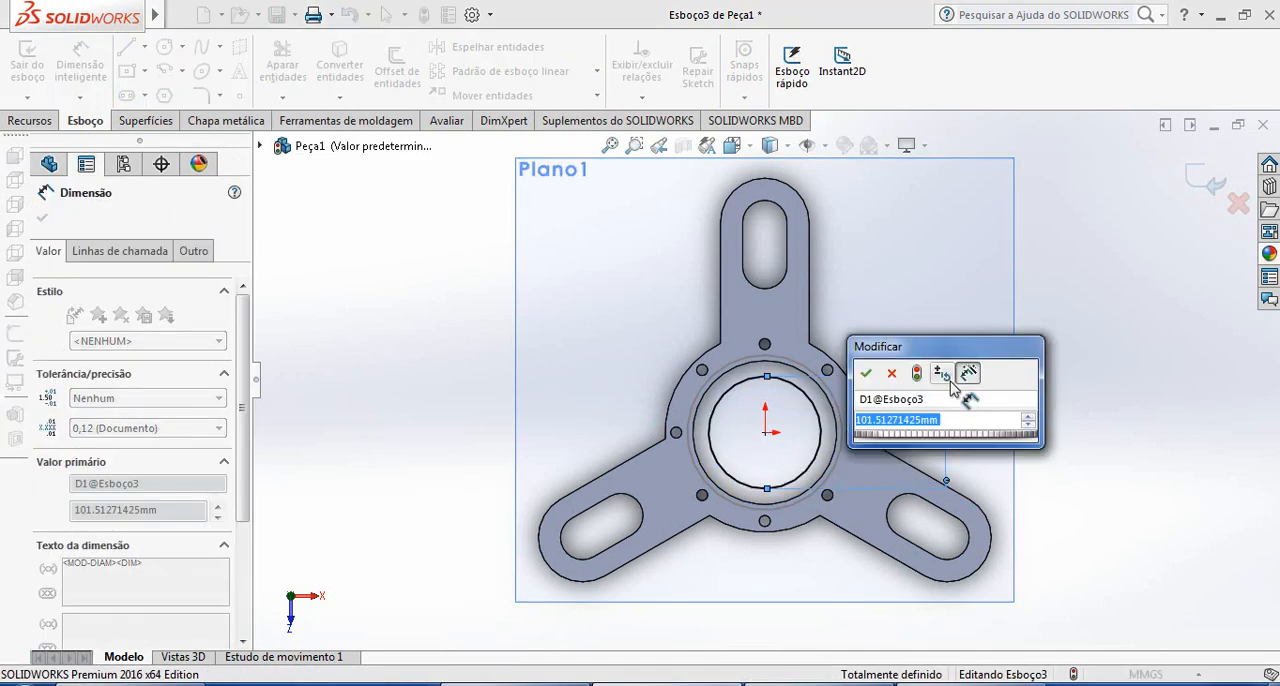
{"action": "type", "text": "105"}
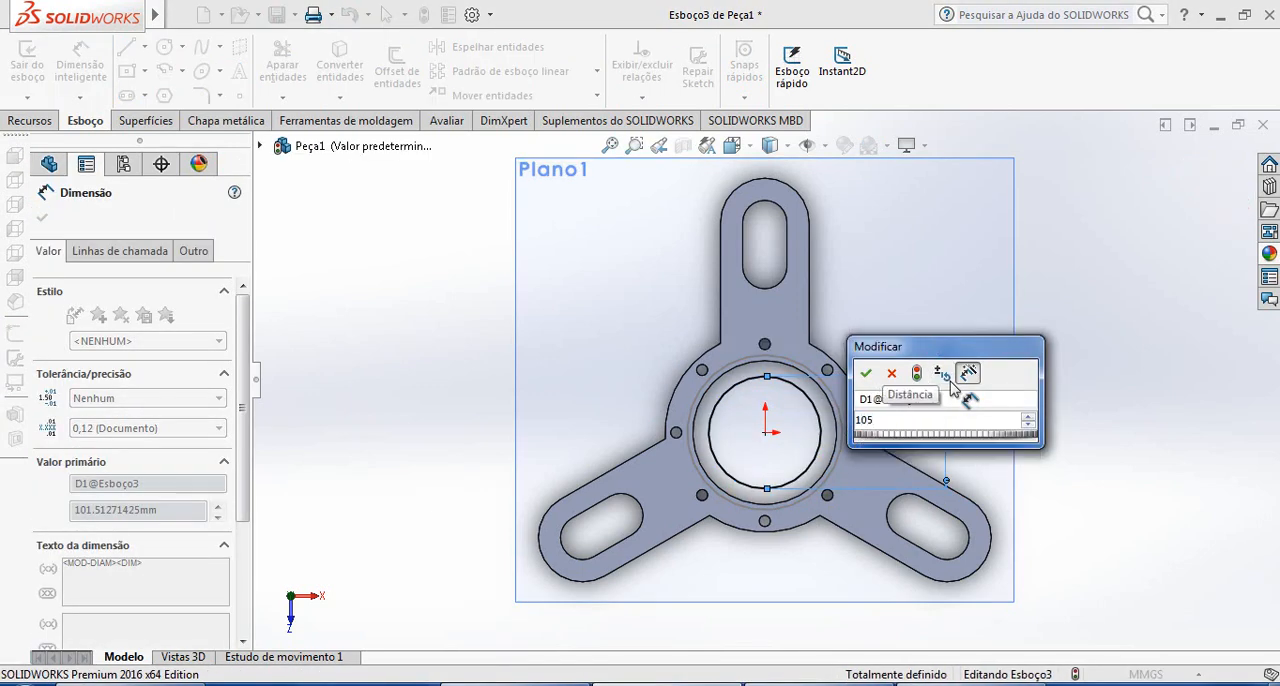
{"action": "key", "text": "Return"}
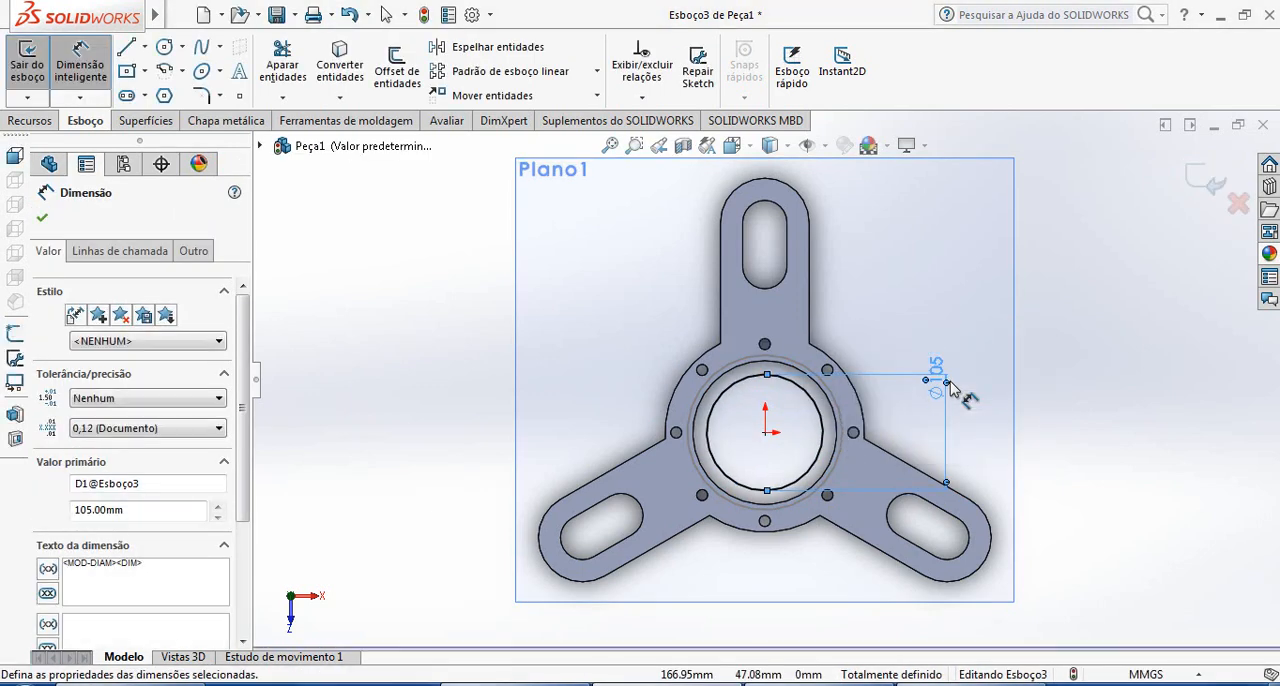
{"action": "left_click", "coordinate": [1210, 182]}
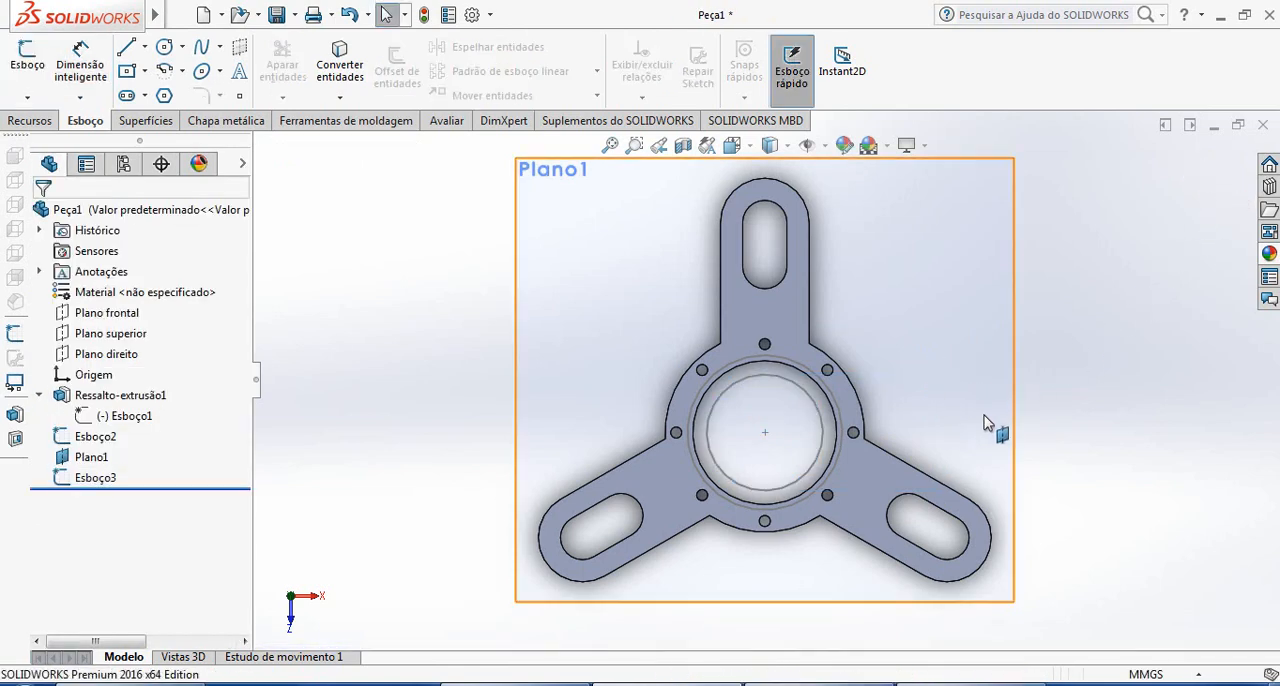
Start a boss loft in isometric view, using the 140 mm circle and the 105 mm circle as profiles
{"action": "middle_click_drag", "start_coordinate": [849, 434], "coordinate": [763, 209]}
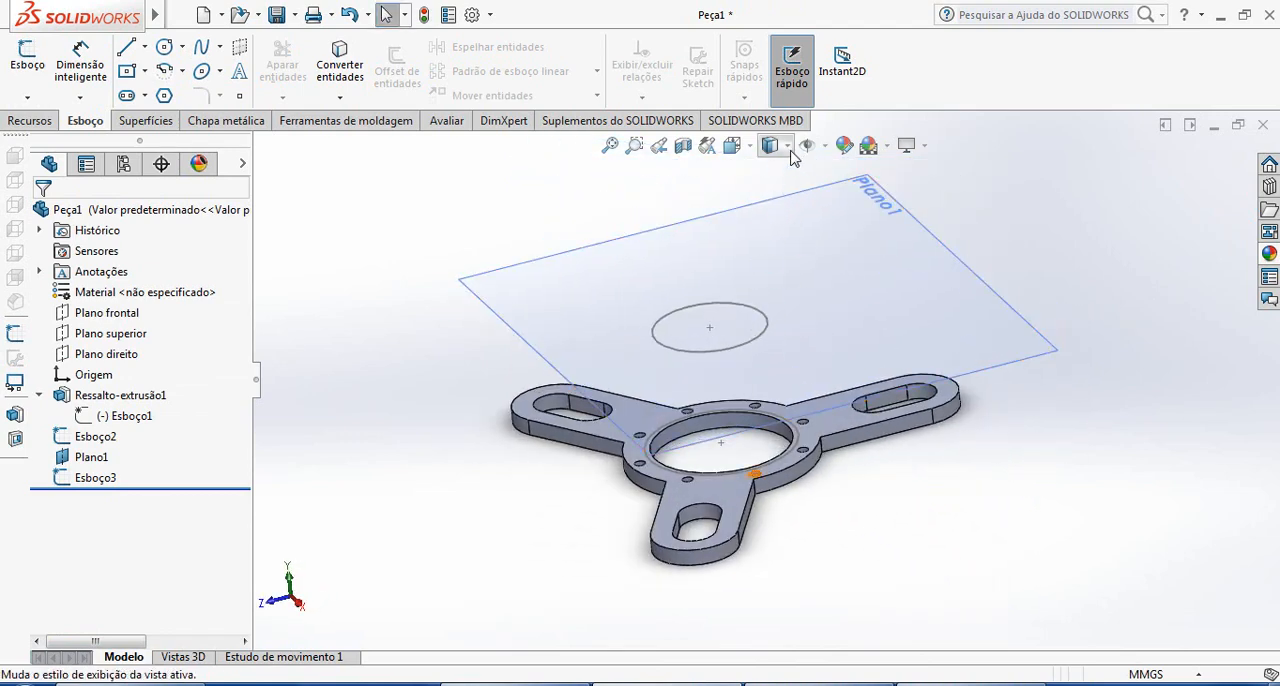
{"action": "left_click", "coordinate": [748, 148]}
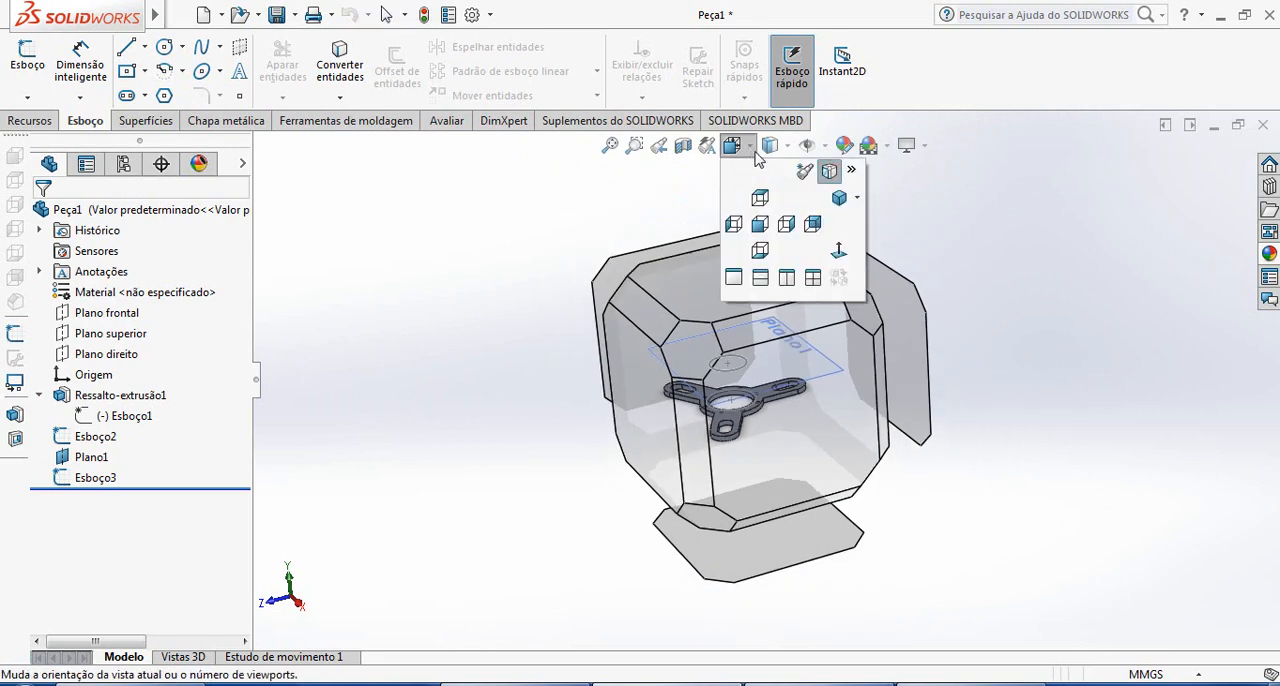
{"action": "left_click", "coordinate": [838, 199]}
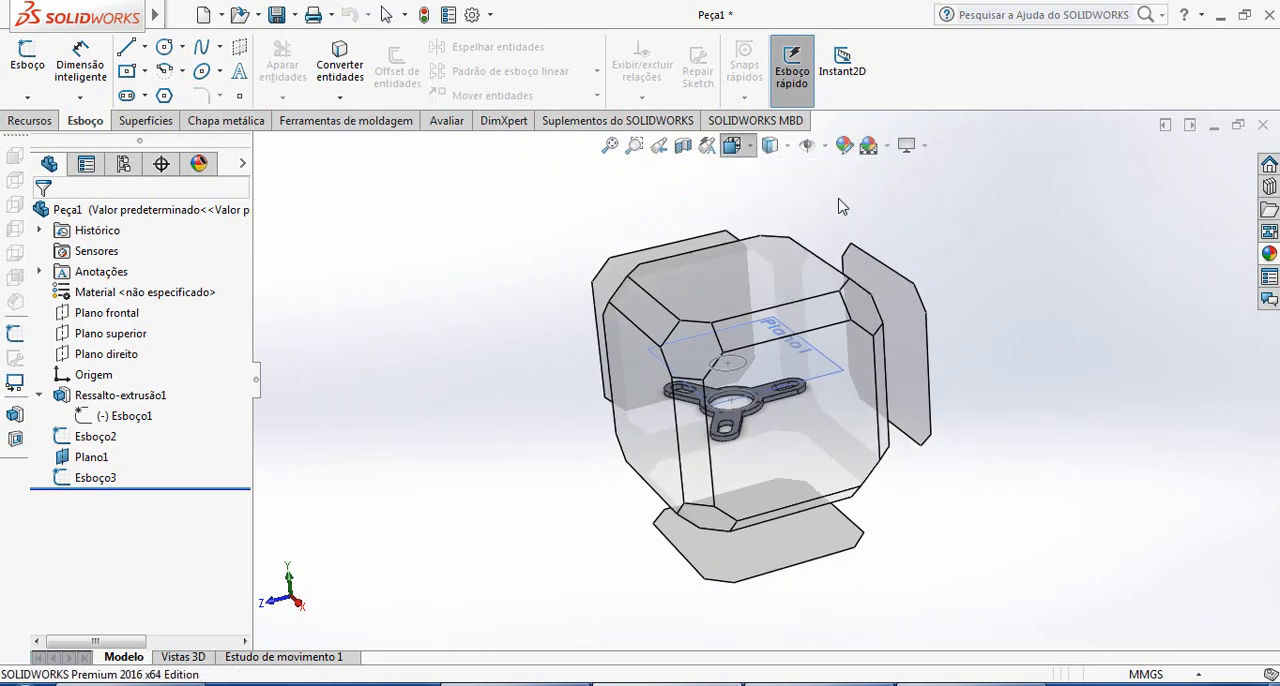
{"action": "left_click", "coordinate": [29, 122]}
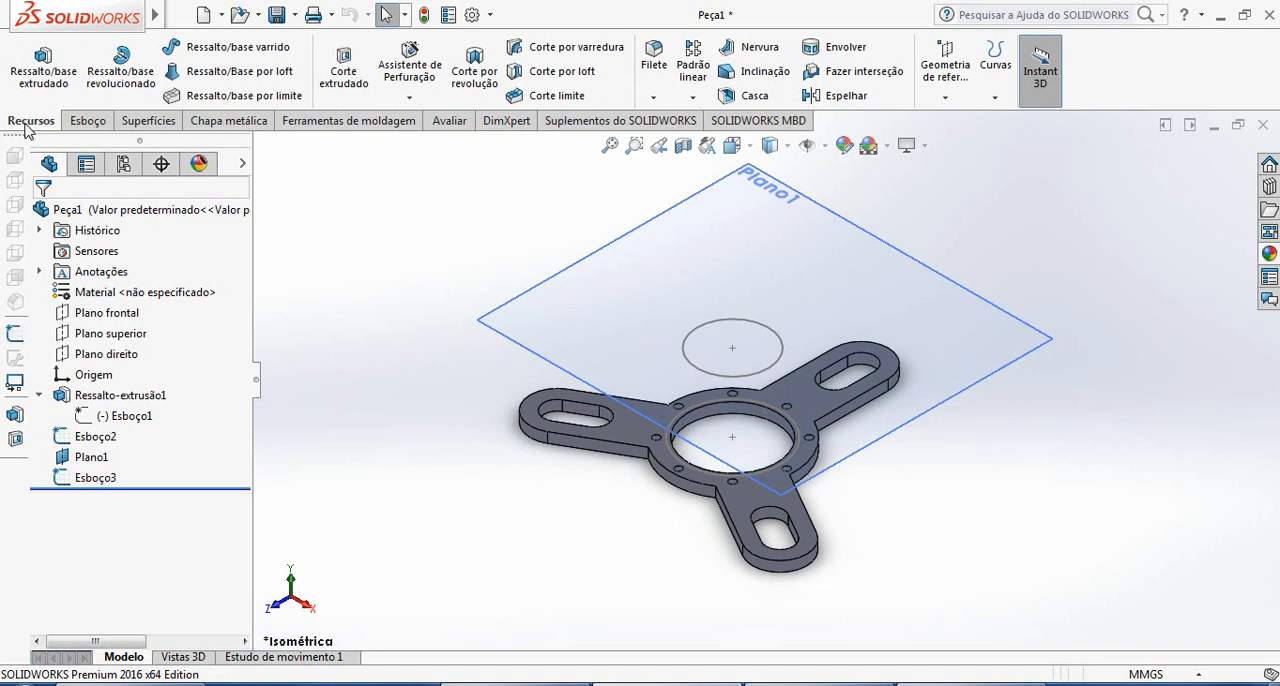
{"action": "left_click", "coordinate": [226, 80]}
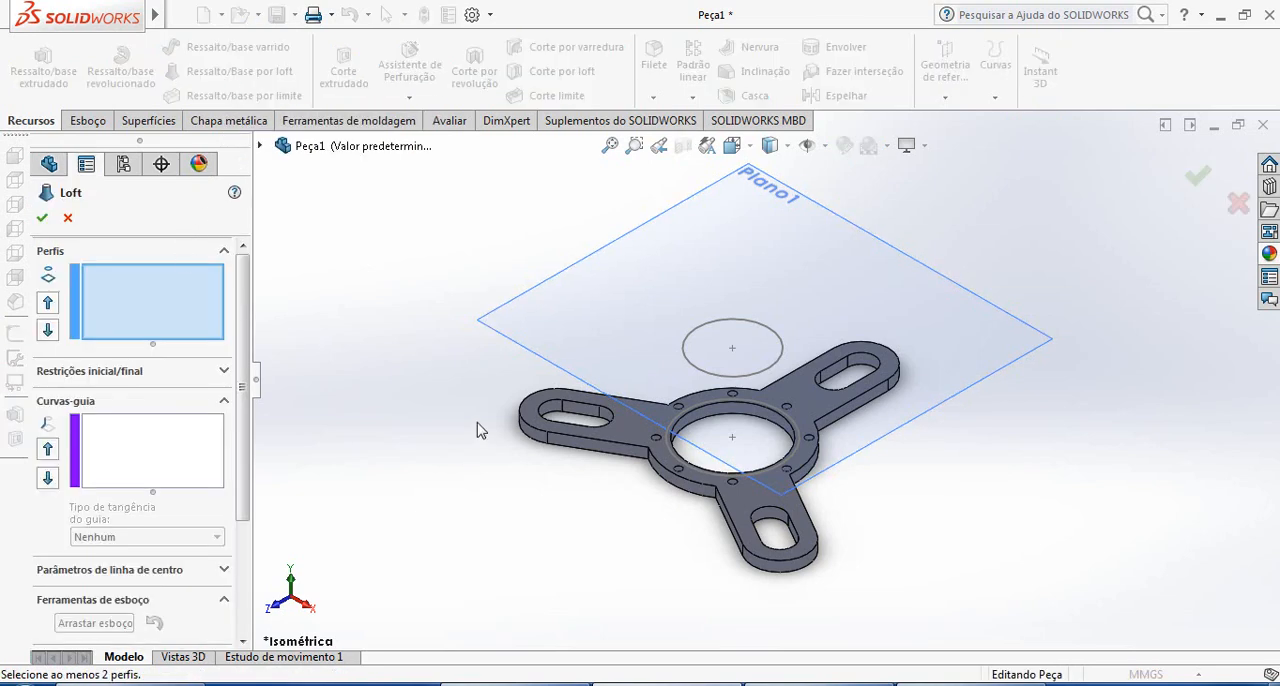
{"action": "scroll", "coordinate": [730, 492], "scroll_direction": "down", "scroll_amount": 4}
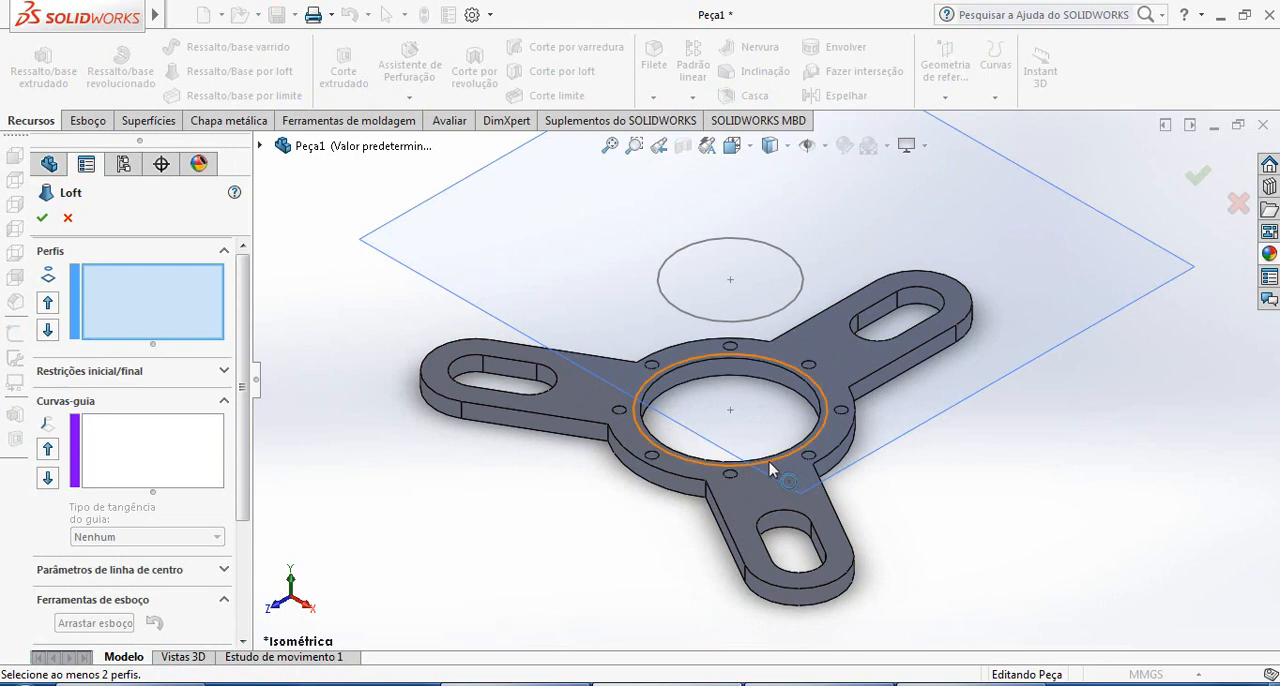
{"action": "left_click", "coordinate": [770, 465]}
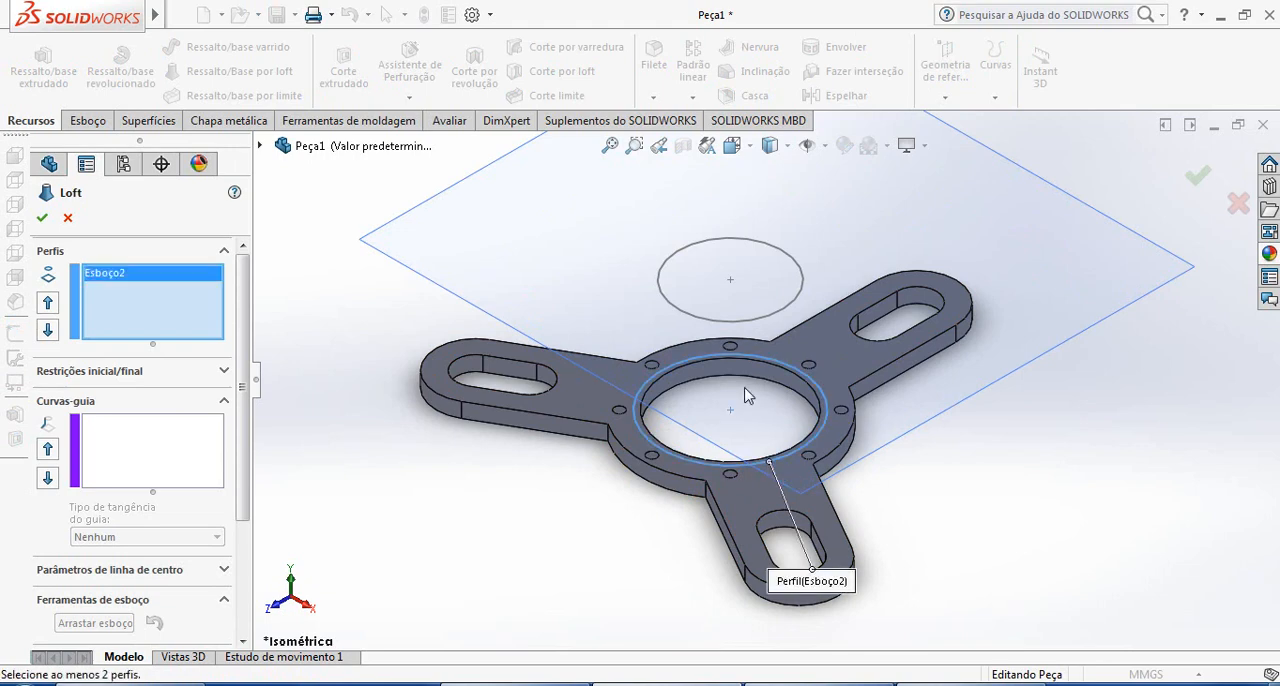
{"action": "left_click", "coordinate": [756, 324]}
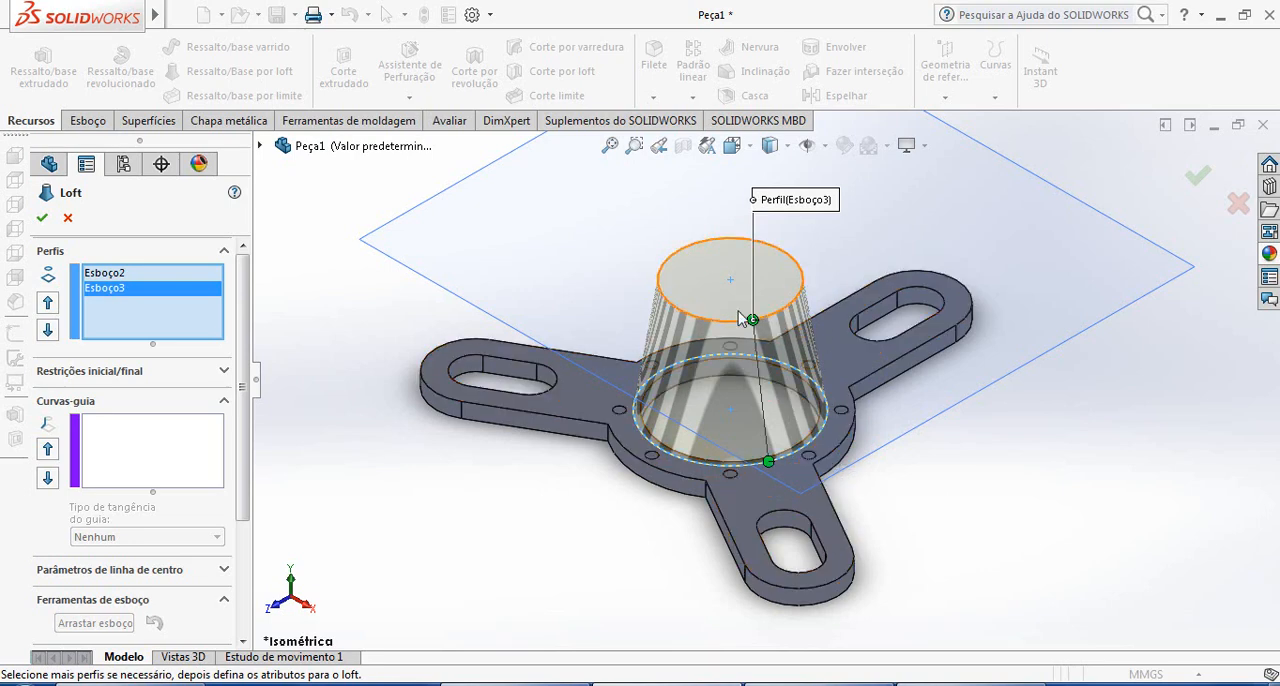
Shift the loft's connector point along the upper circle, realign it with the lower connector, and create the loft
{"action": "left_click_drag", "start_coordinate": [755, 322], "coordinate": [695, 320]}
{"action": "middle_click_drag", "start_coordinate": [906, 474], "coordinate": [705, 300]}
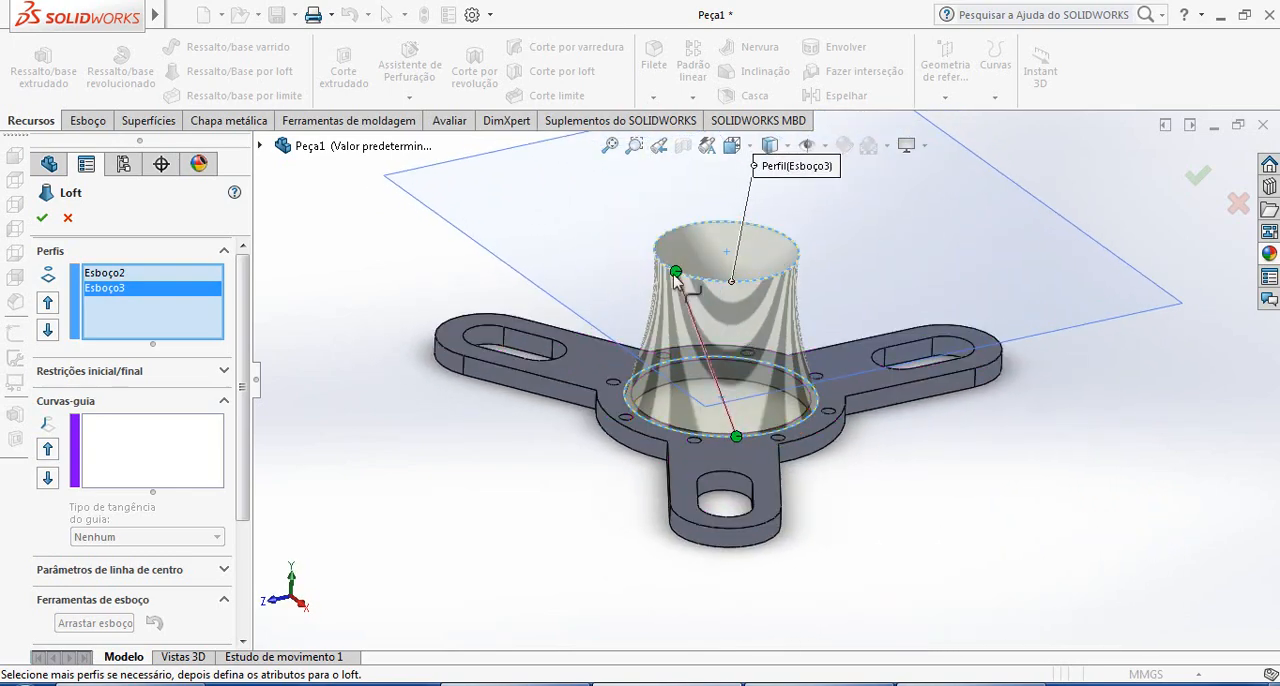
{"action": "left_click_drag", "start_coordinate": [676, 271], "coordinate": [736, 281]}
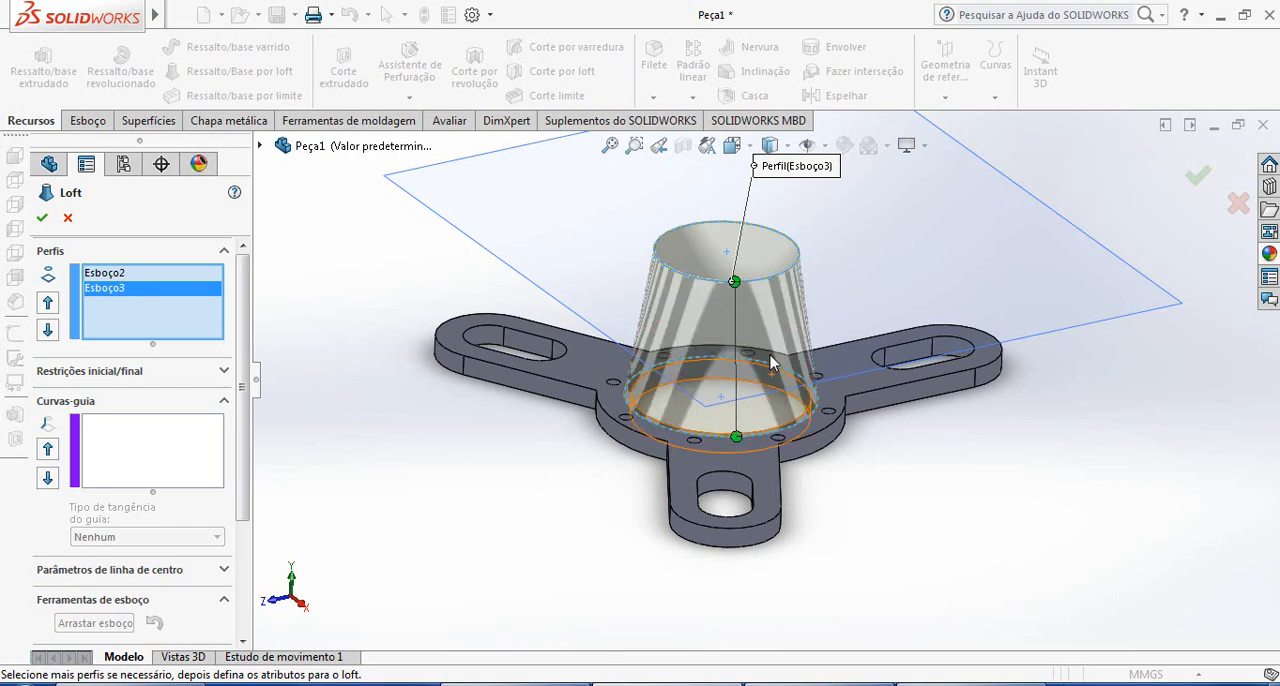
{"action": "middle_click_drag", "start_coordinate": [771, 363], "coordinate": [376, 262]}
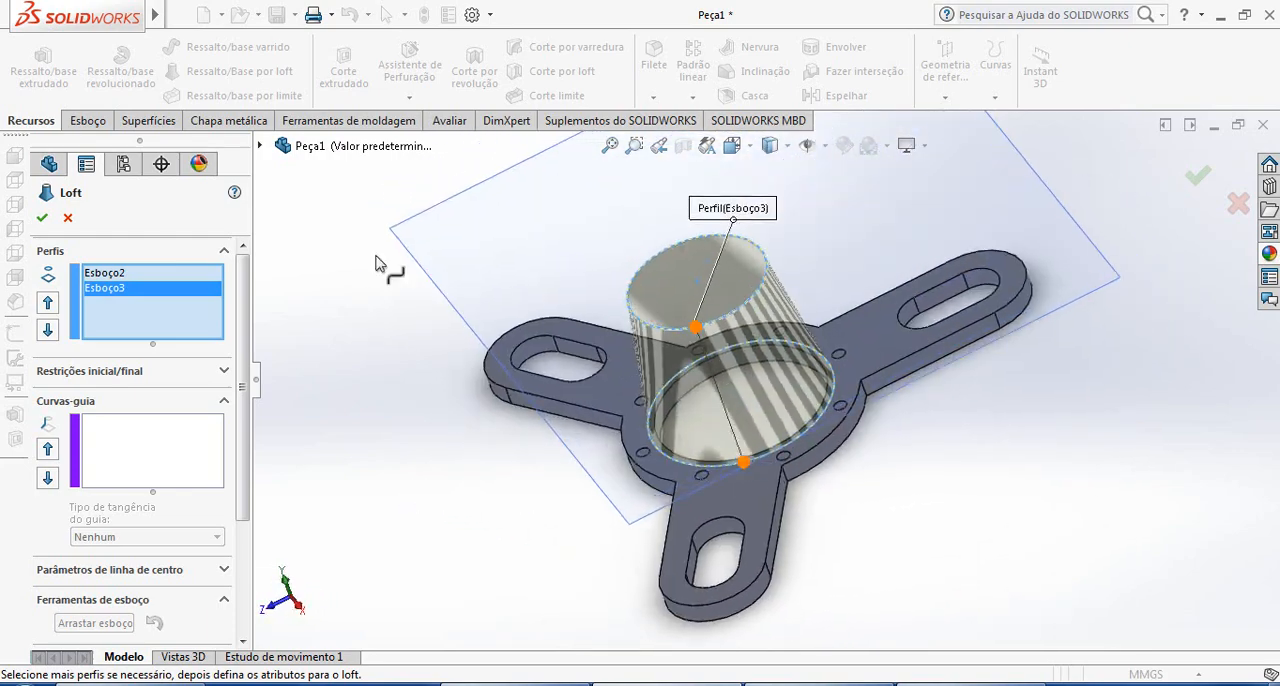
{"action": "left_click", "coordinate": [42, 220]}
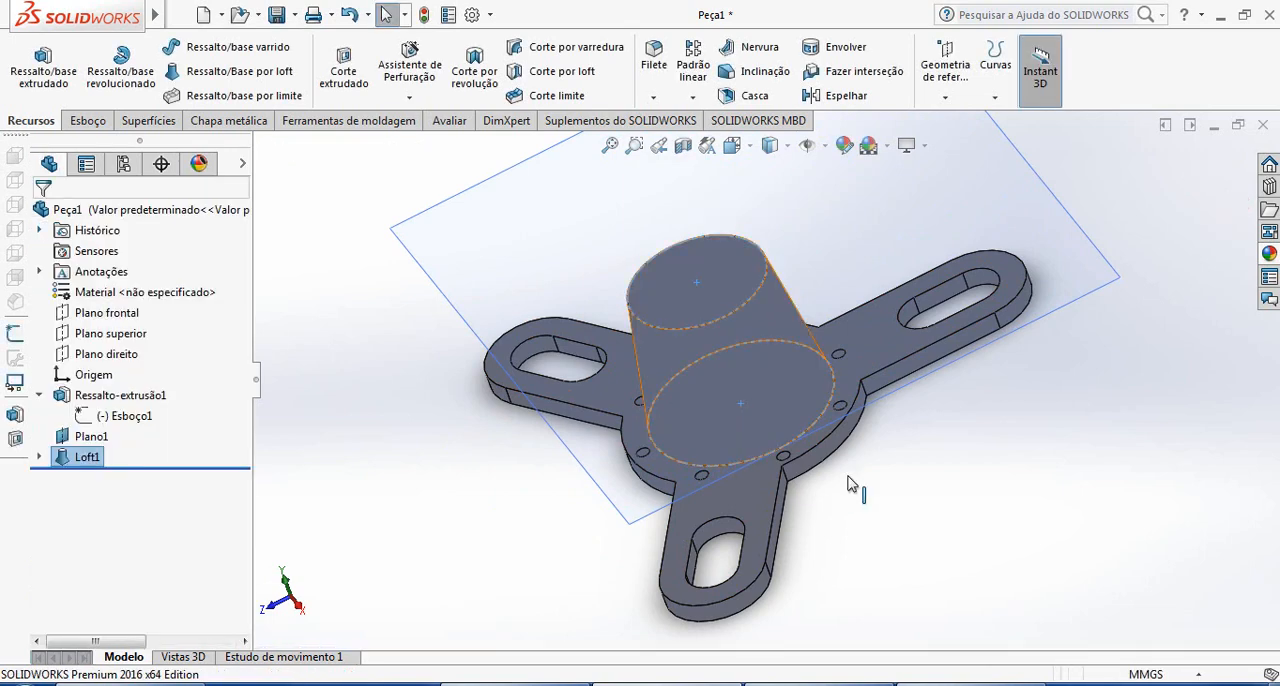
Reopen the loft's definition, review its guide curve and merge options, and accept it
{"action": "left_click", "coordinate": [358, 448]}
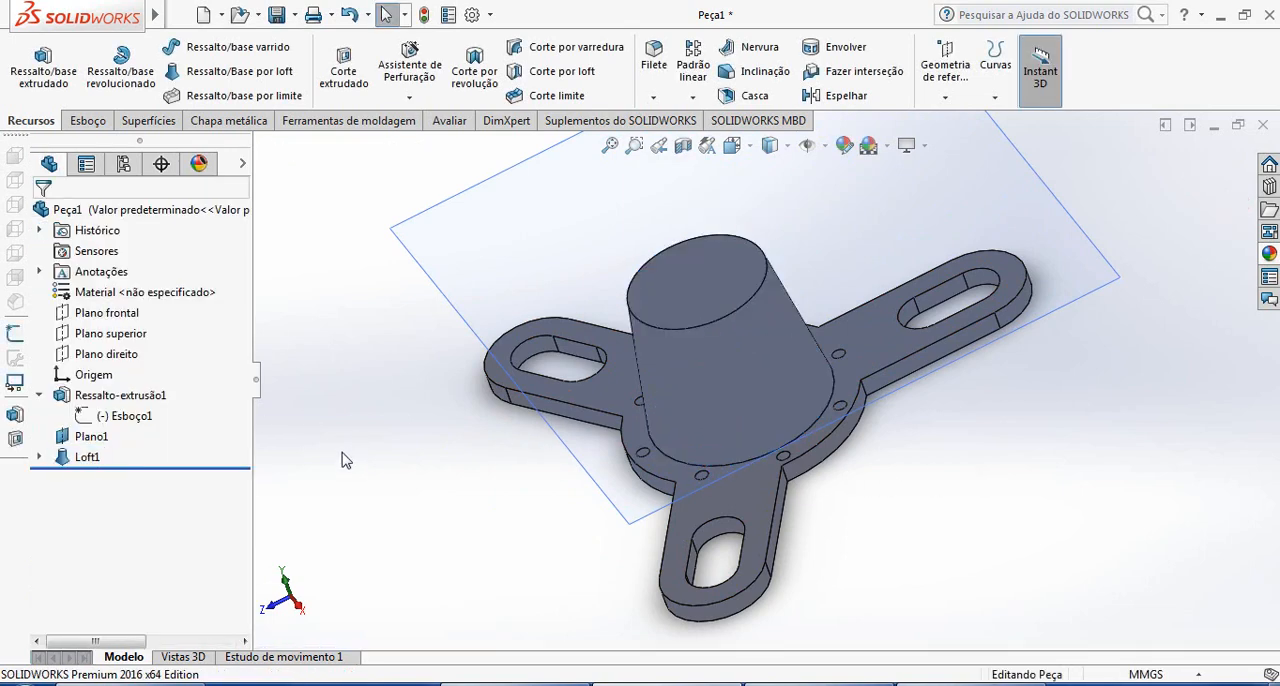
{"action": "right_click", "coordinate": [100, 468]}
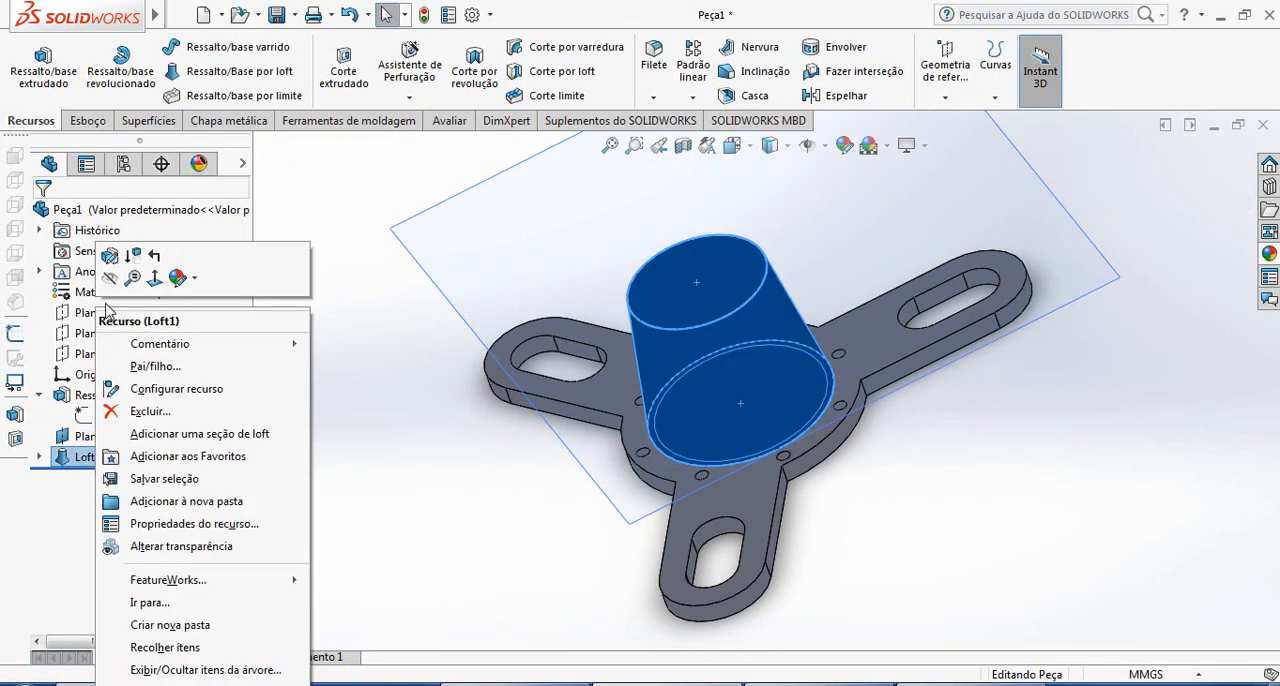
{"action": "left_click", "coordinate": [109, 255]}
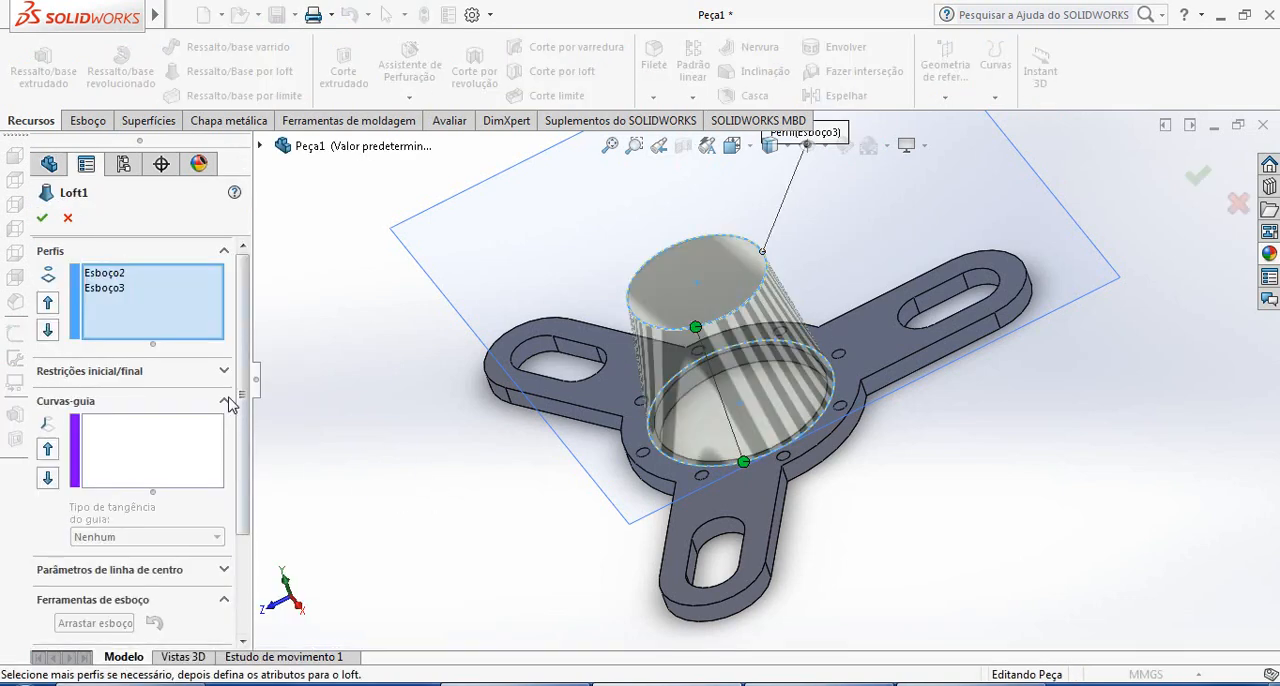
{"action": "scroll", "coordinate": [222, 460], "scroll_direction": "down", "scroll_amount": 4}
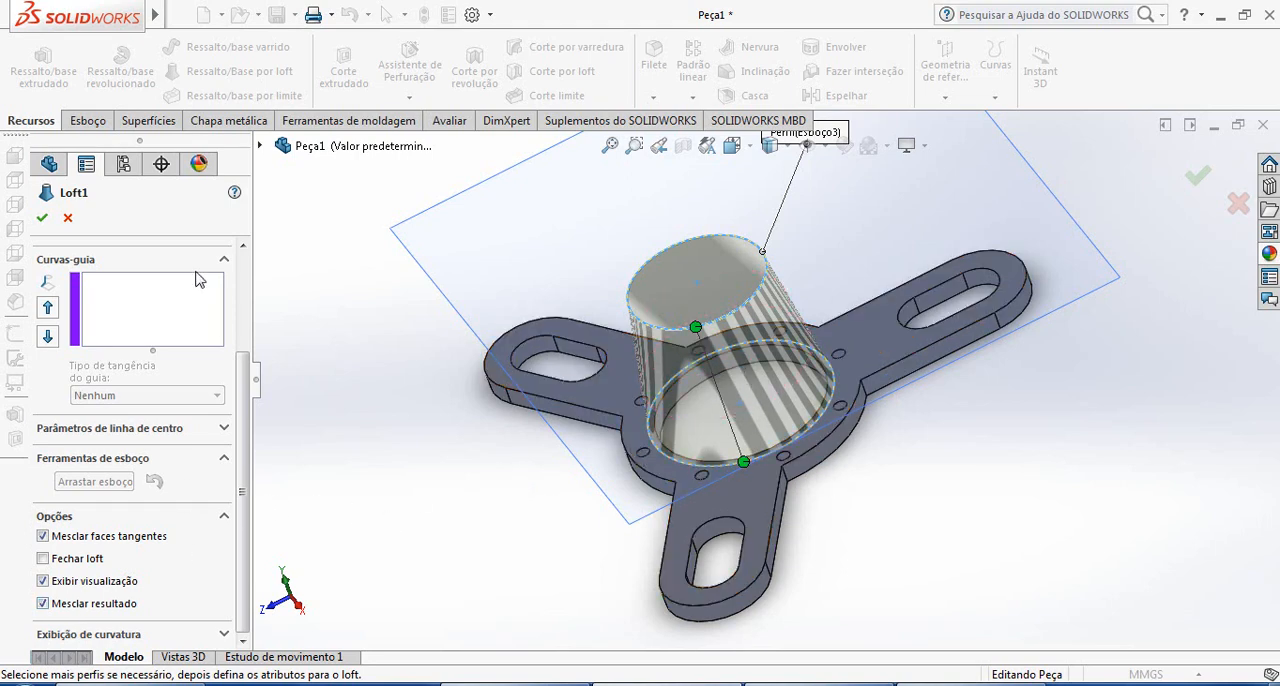
{"action": "left_click", "coordinate": [42, 219]}
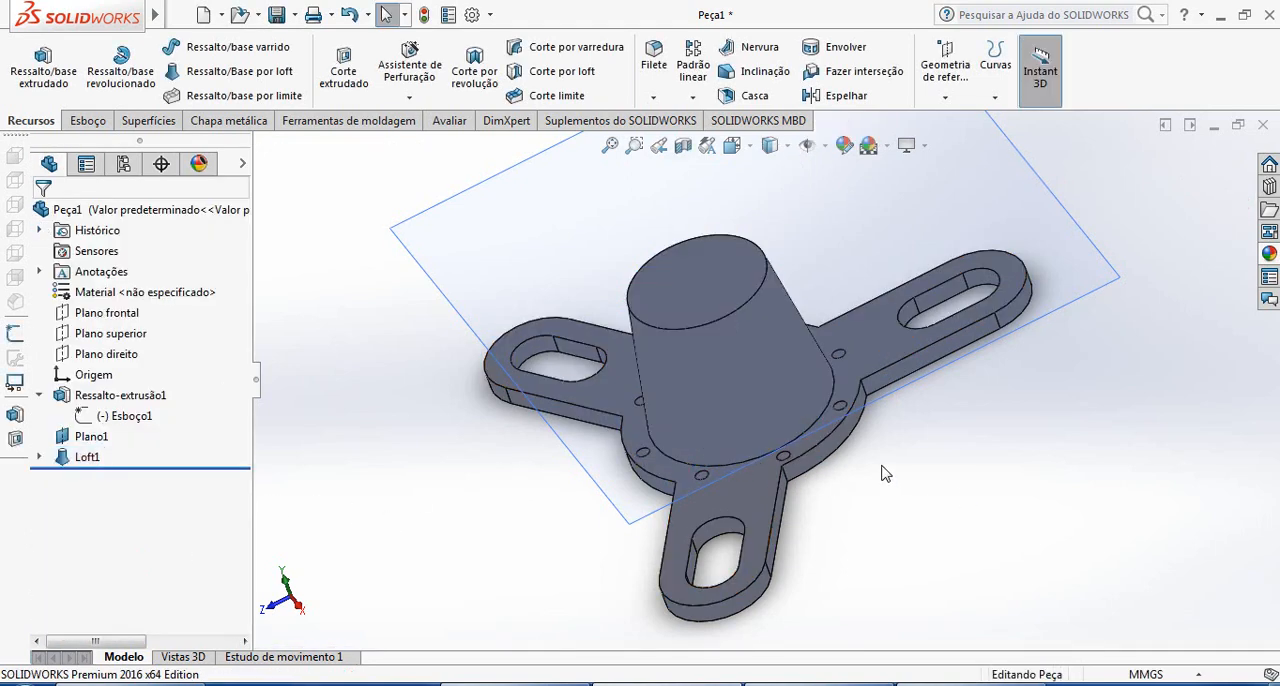
Create a sketch on the loft's upper face, convert the face's outline into sketch geometry, and exit the sketch
{"action": "middle_click_drag", "start_coordinate": [822, 393], "coordinate": [800, 472]}
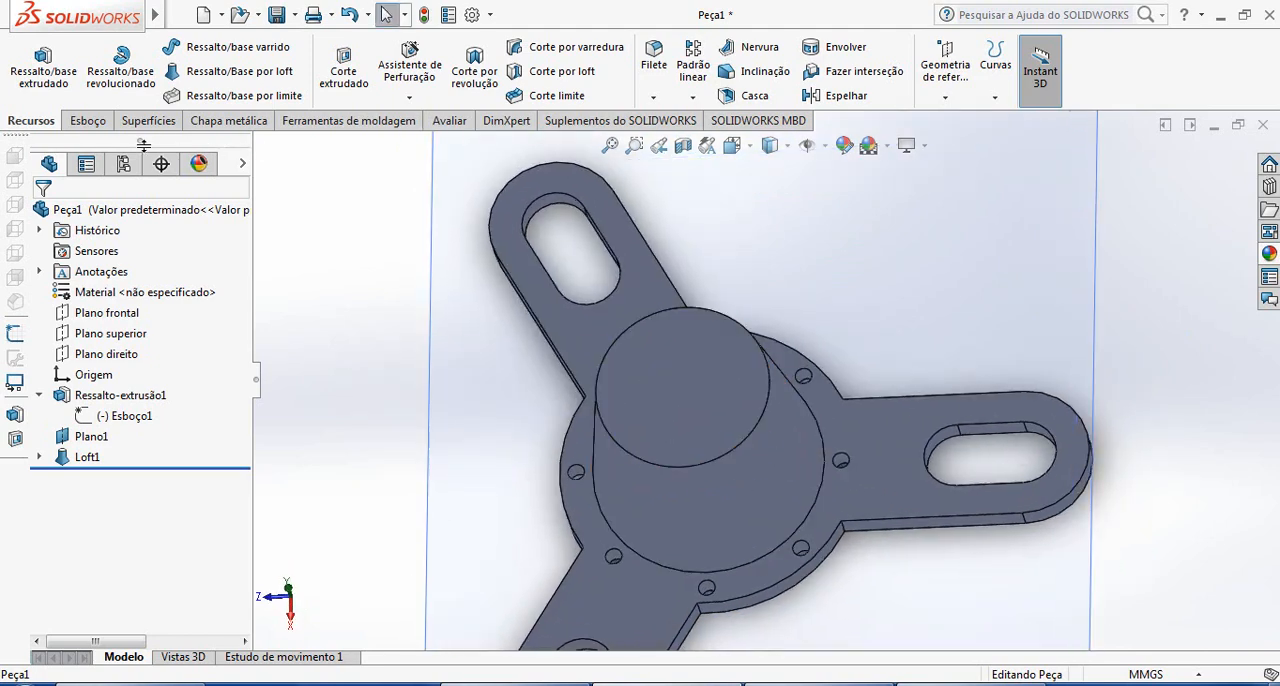
{"action": "left_click", "coordinate": [88, 120]}
{"action": "left_click", "coordinate": [27, 60]}
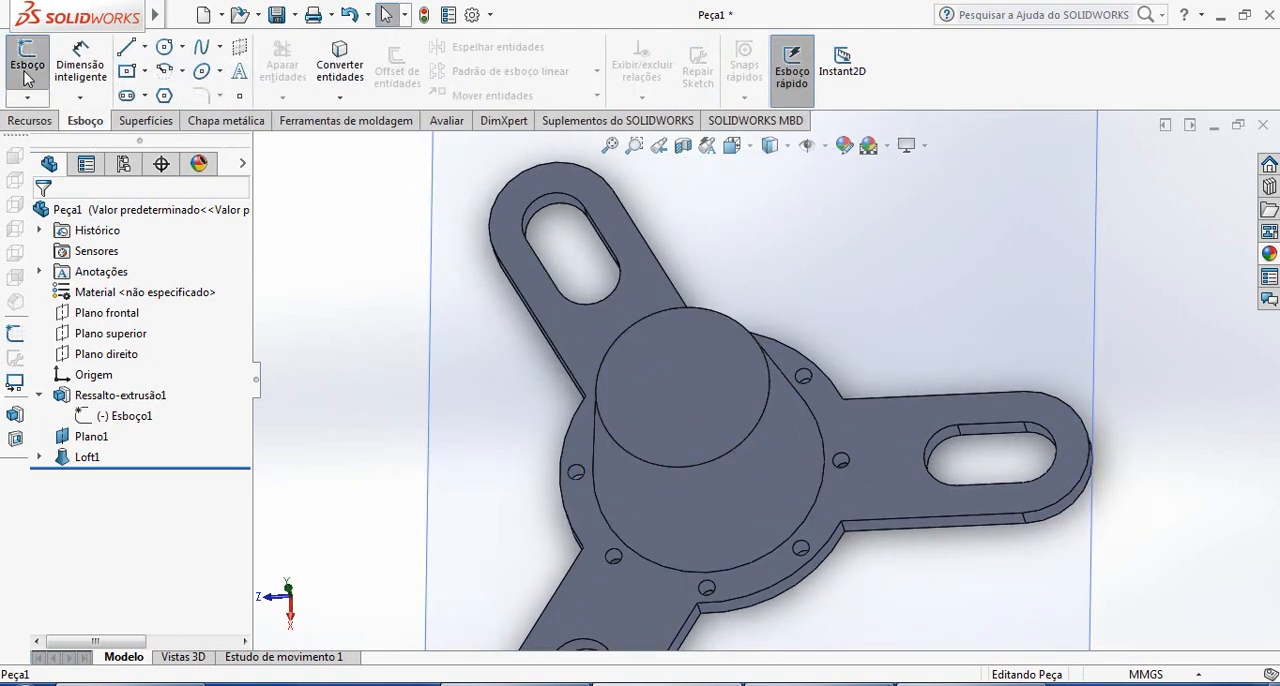
{"action": "left_click", "coordinate": [728, 395]}
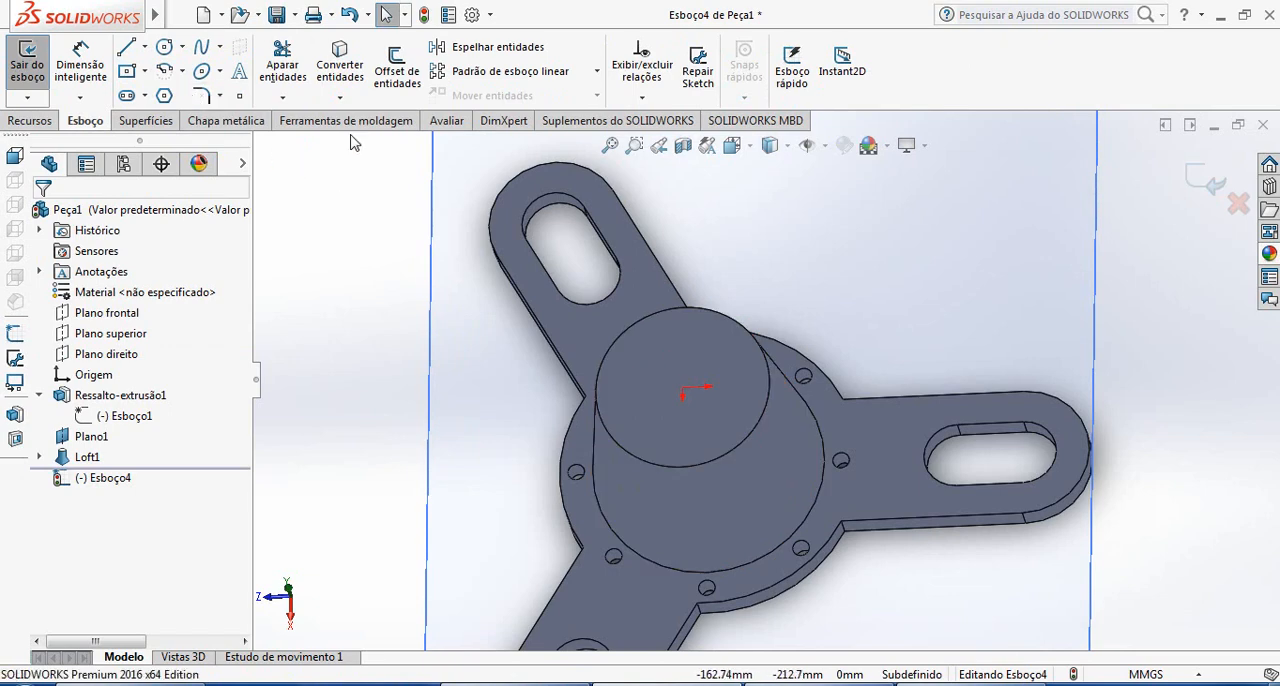
{"action": "left_click", "coordinate": [340, 65]}
{"action": "left_click", "coordinate": [712, 350]}
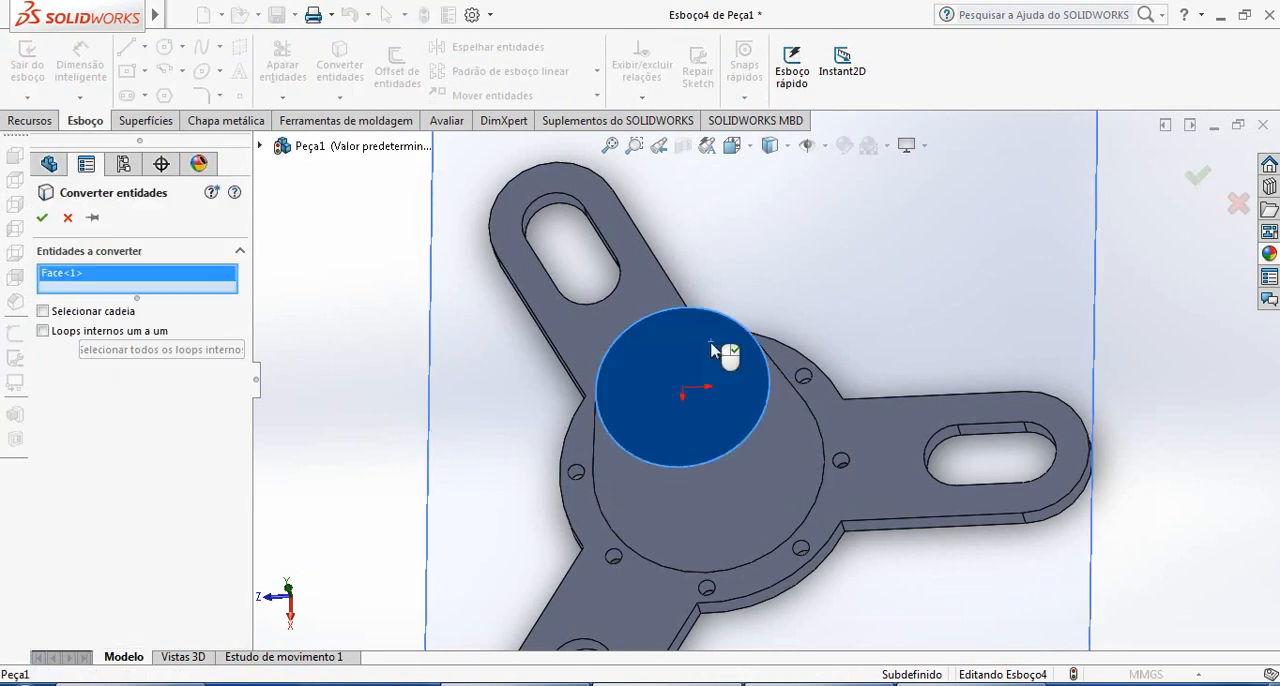
{"action": "left_click", "coordinate": [41, 219]}
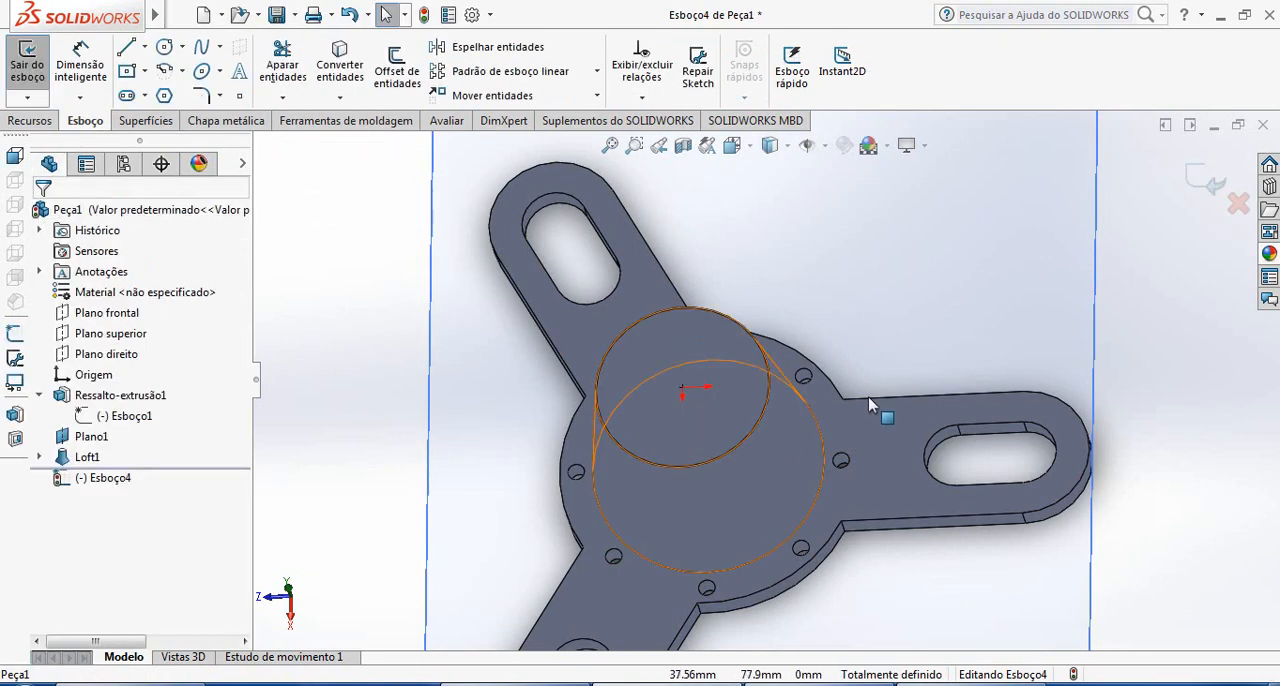
{"action": "middle_click_drag", "start_coordinate": [784, 441], "coordinate": [766, 416]}
{"action": "scroll", "coordinate": [748, 415], "scroll_direction": "down", "scroll_amount": 1}
{"action": "left_click", "coordinate": [1205, 182]}
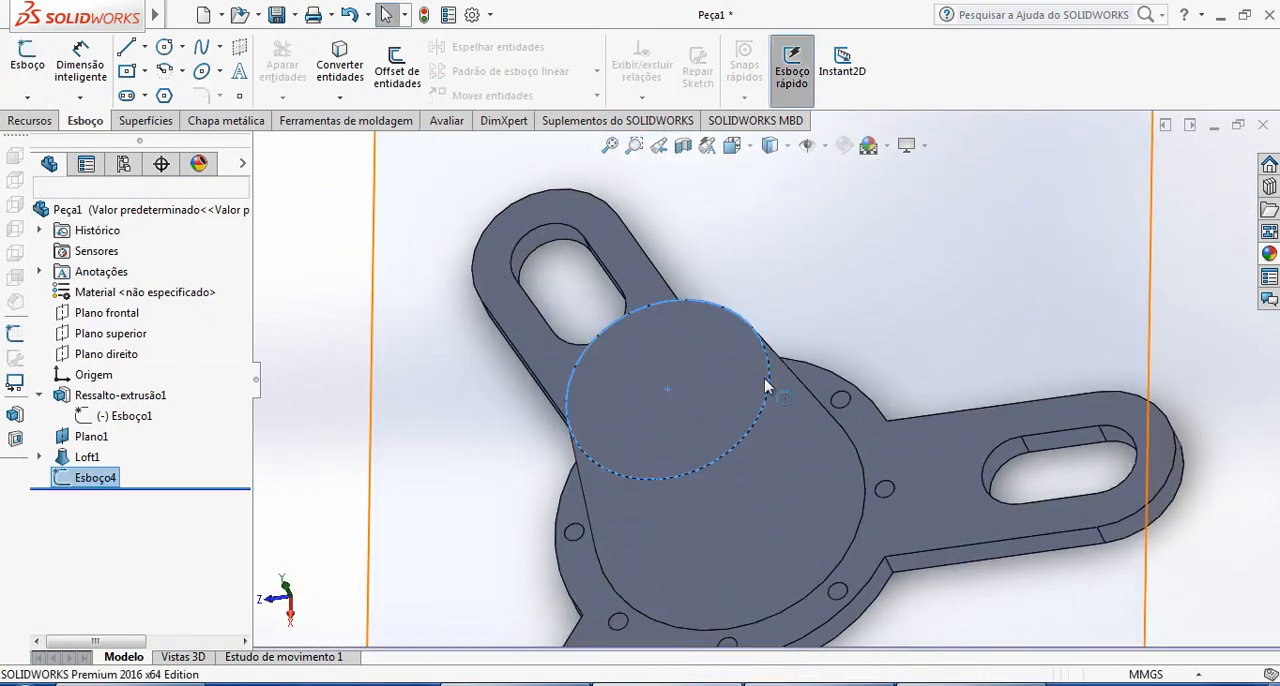
Reopen the sketch on the loft's upper face and offset its 105 mm circle 5 mm inward
{"action": "right_click", "coordinate": [710, 470]}
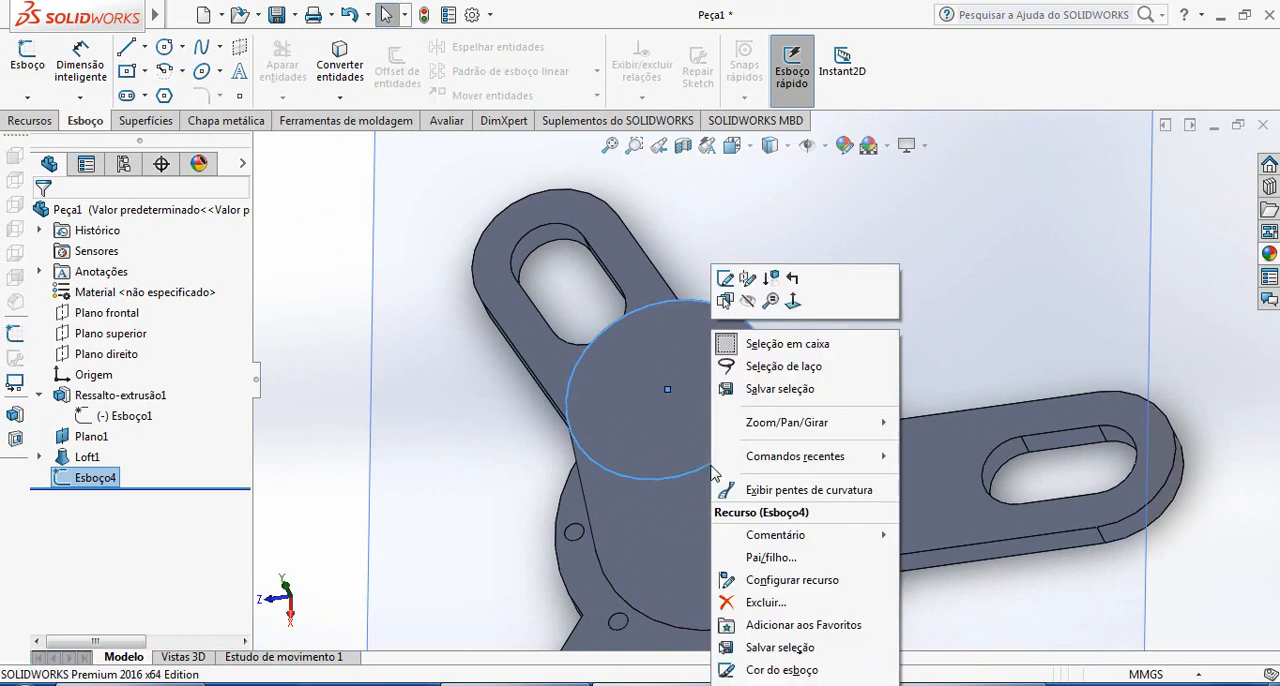
{"action": "left_click", "coordinate": [731, 278]}
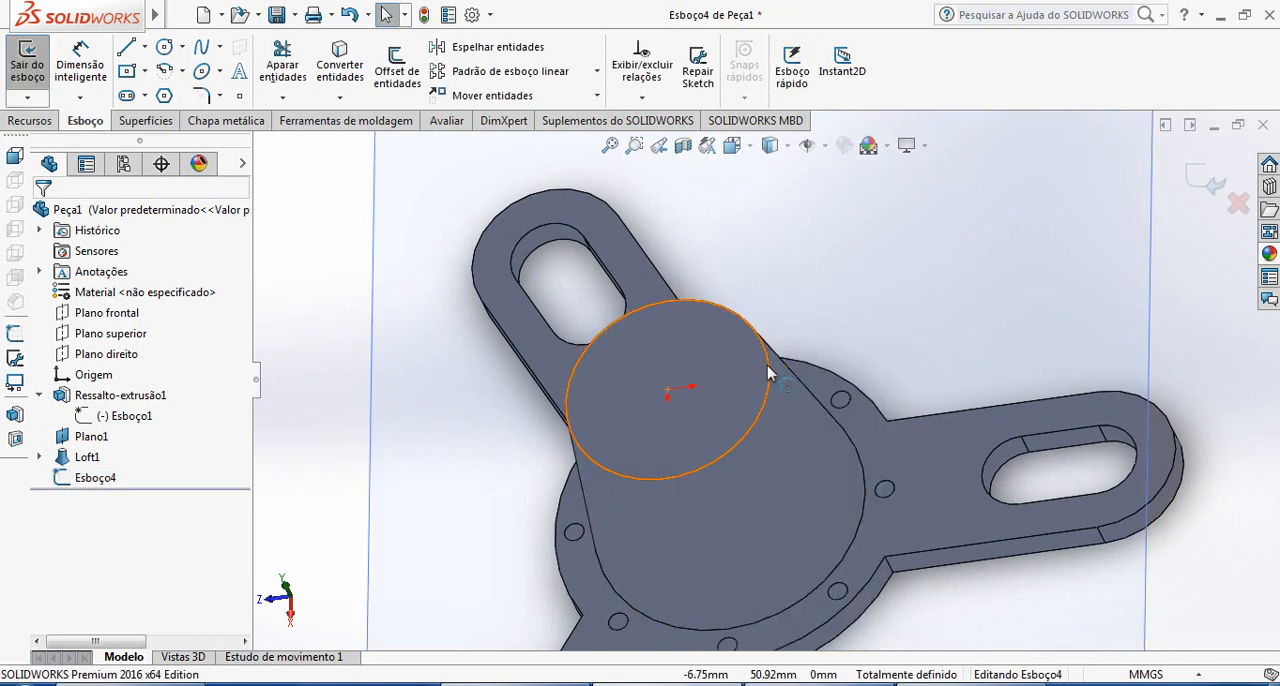
{"action": "left_click", "coordinate": [392, 90]}
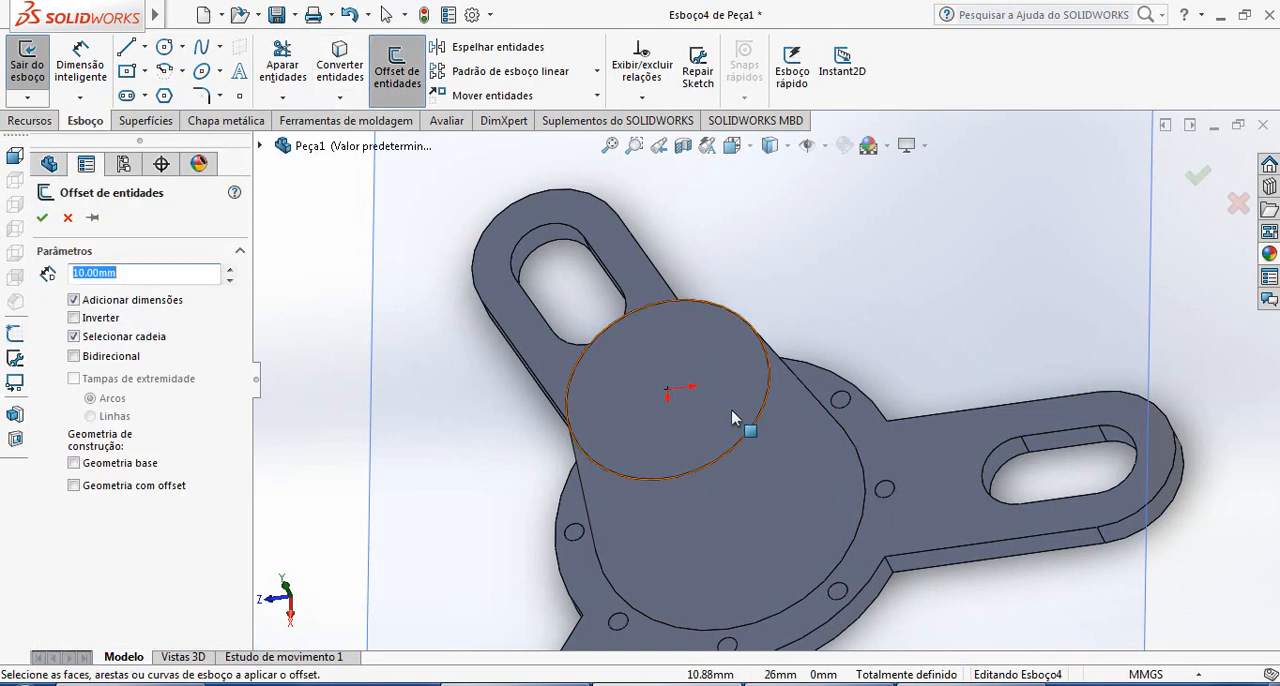
{"action": "left_click", "coordinate": [762, 421]}
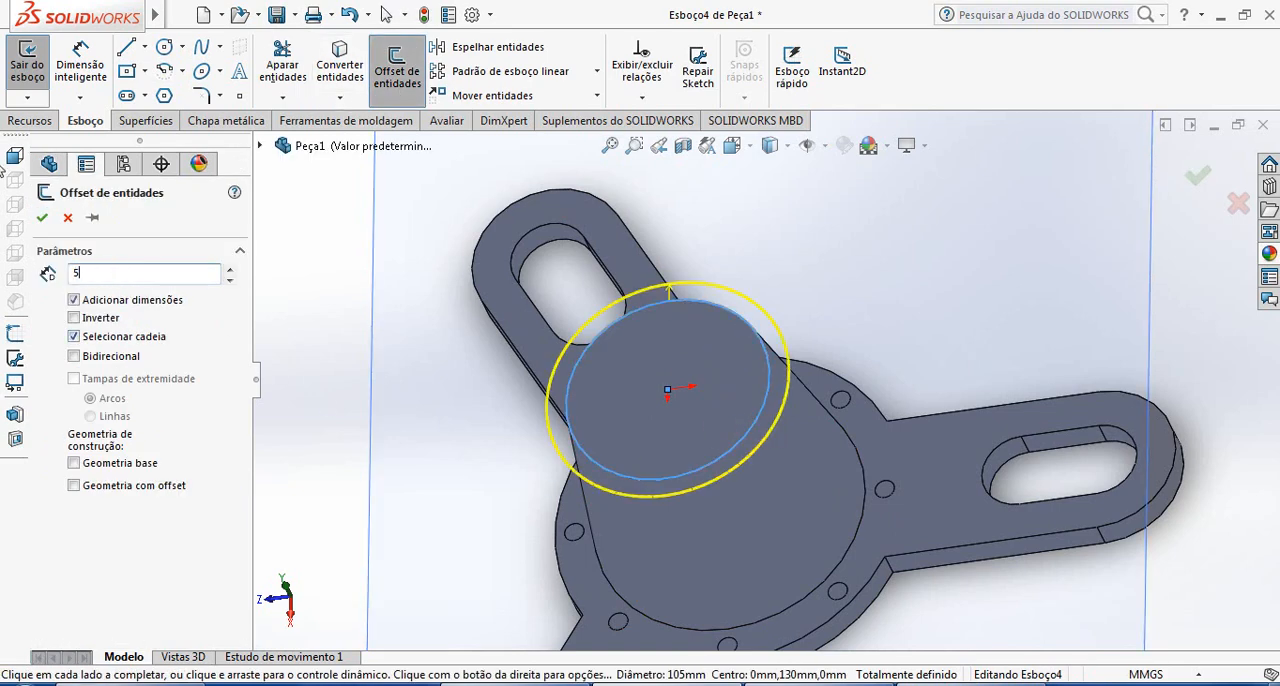
{"action": "key", "text": "Return"}
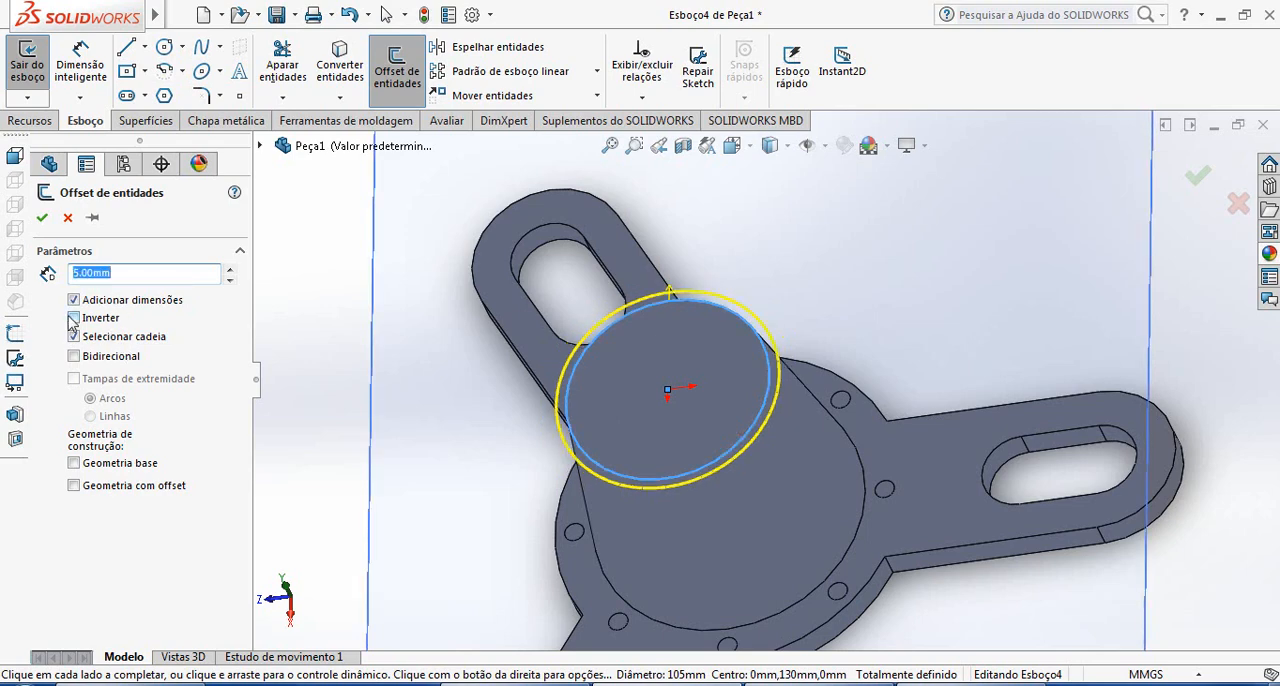
{"action": "left_click", "coordinate": [74, 318]}
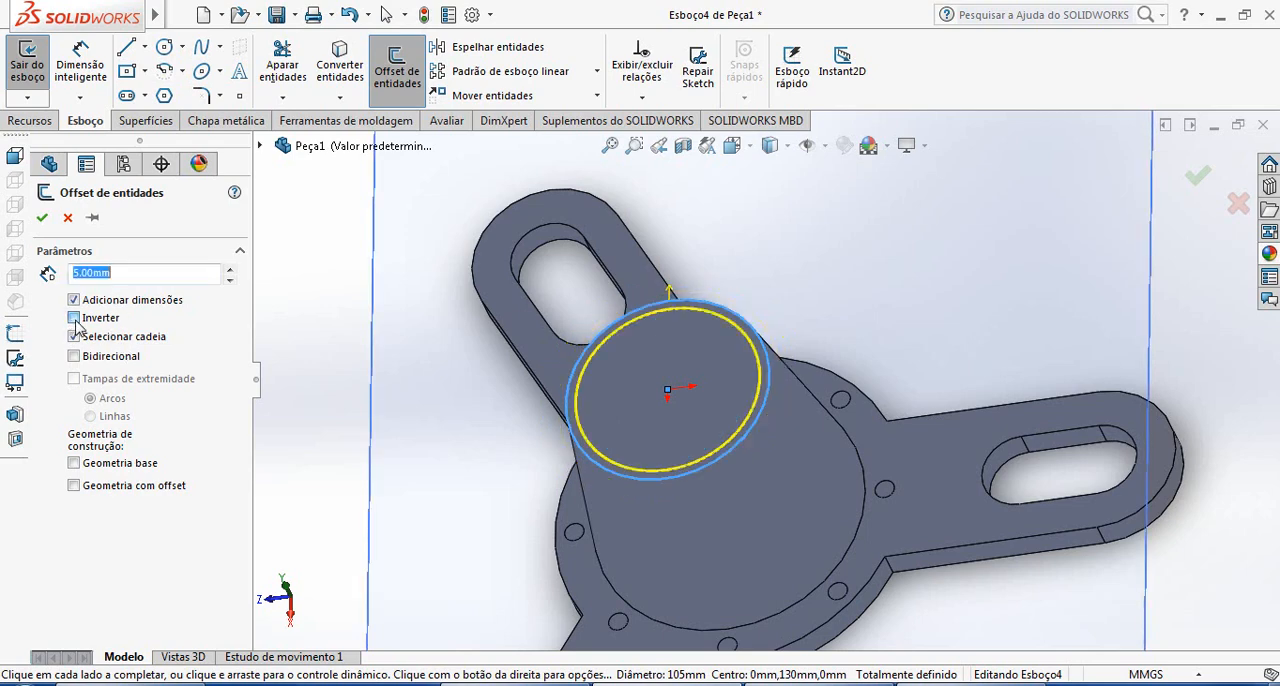
{"action": "left_click", "coordinate": [42, 217]}
Delete the outer 105 mm circle from the sketch, and exit the sketch discarding its changes
{"action": "scroll", "coordinate": [700, 290], "scroll_direction": "down", "scroll_amount": 3}
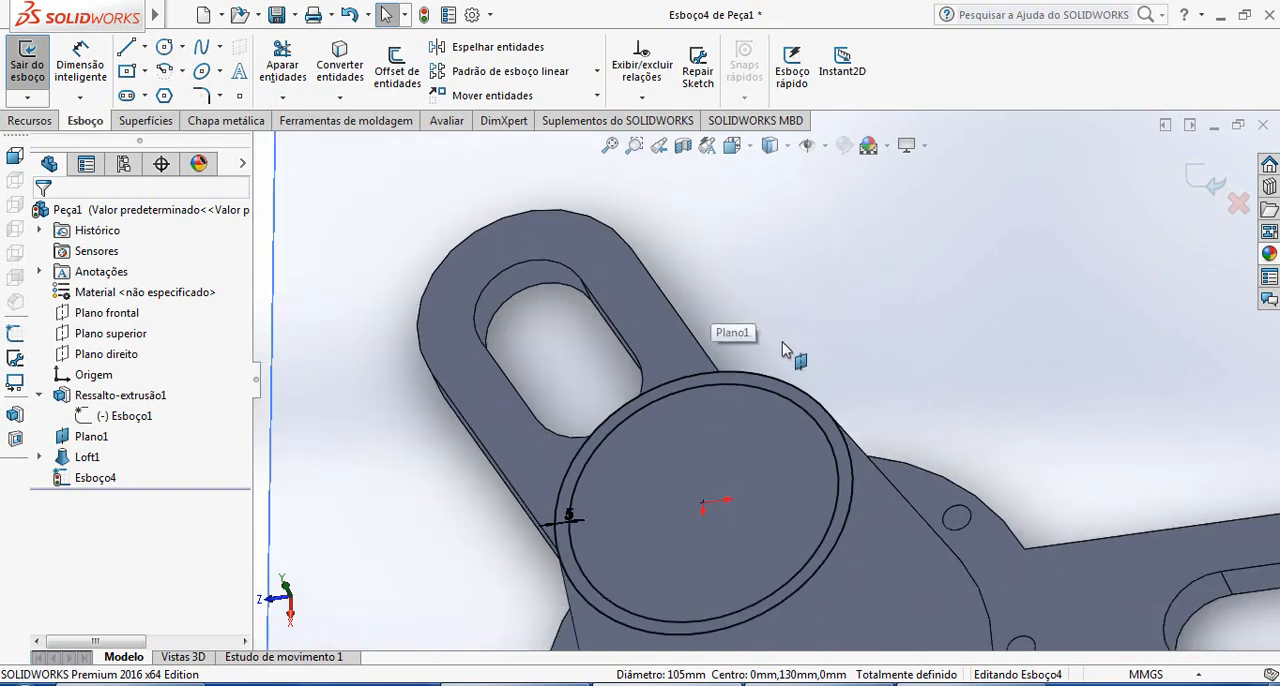
{"action": "scroll", "coordinate": [785, 360], "scroll_direction": "down", "scroll_amount": 2}
{"action": "left_click", "coordinate": [788, 400]}
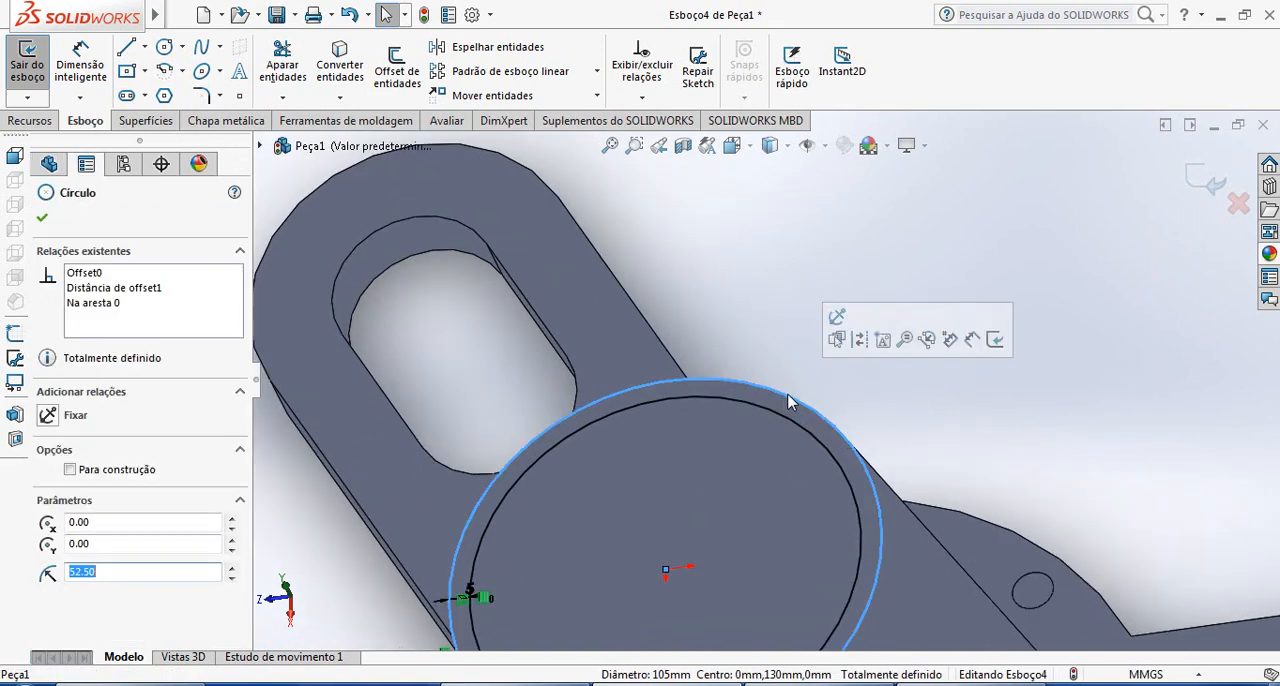
{"action": "key", "text": "Escape"}
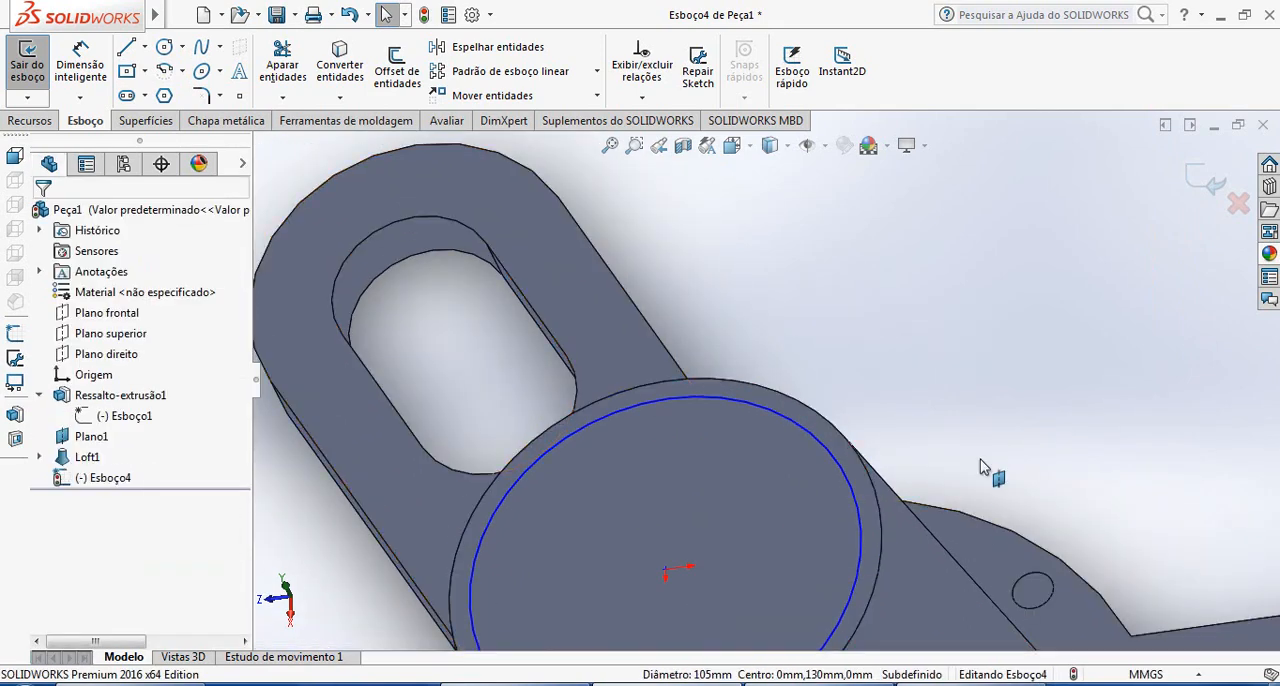
{"action": "scroll", "coordinate": [918, 487], "scroll_direction": "up", "scroll_amount": 5}
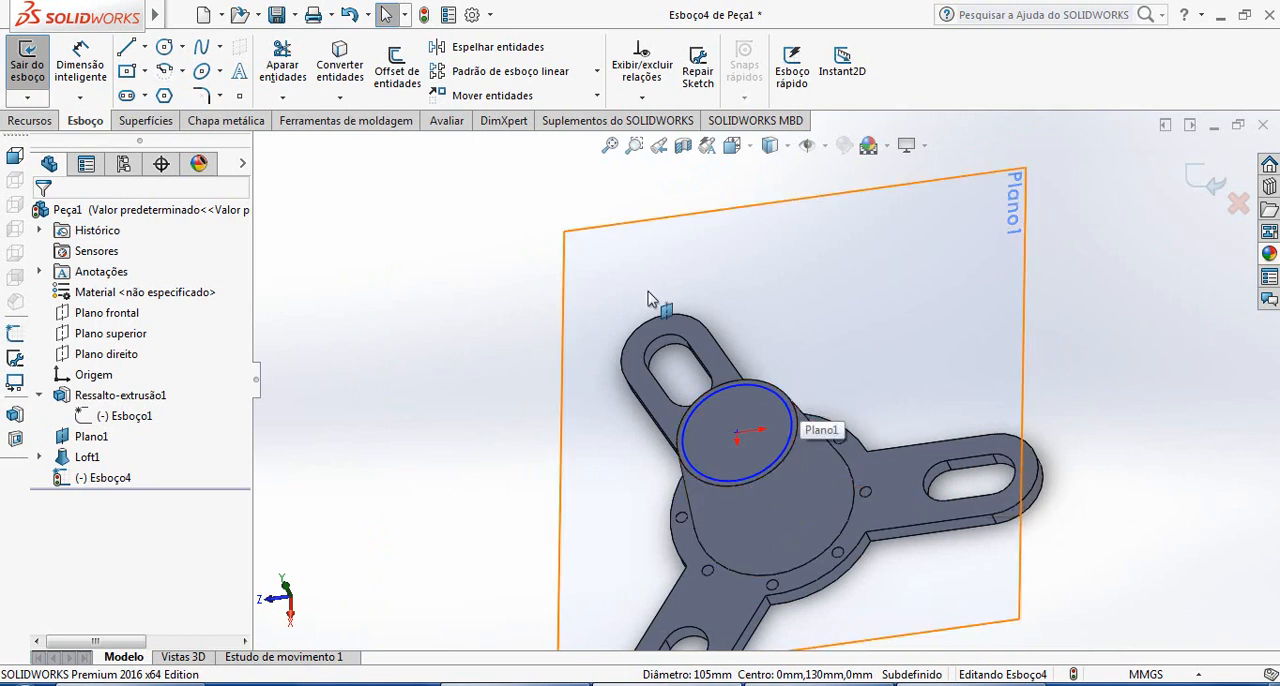
{"action": "left_click", "coordinate": [1238, 205]}
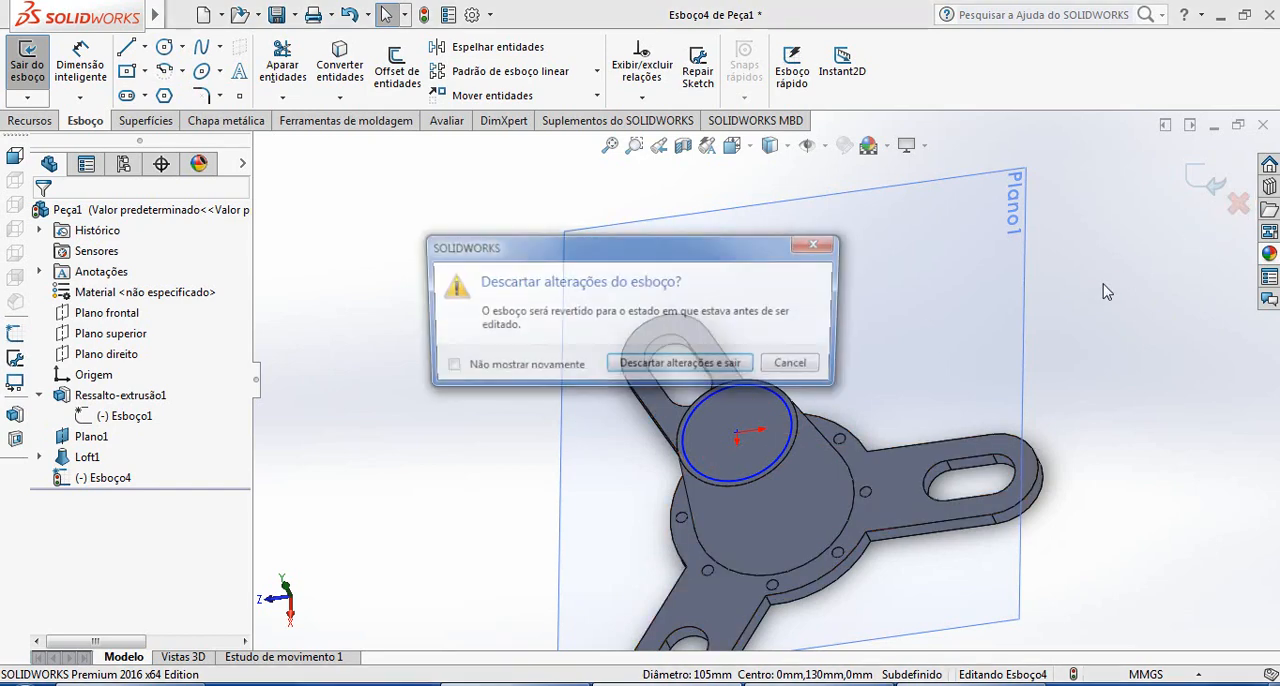
{"action": "left_click", "coordinate": [682, 366]}
Hide the circle sketch on the loft's upper face
{"action": "scroll", "coordinate": [790, 438], "scroll_direction": "down", "scroll_amount": 4}
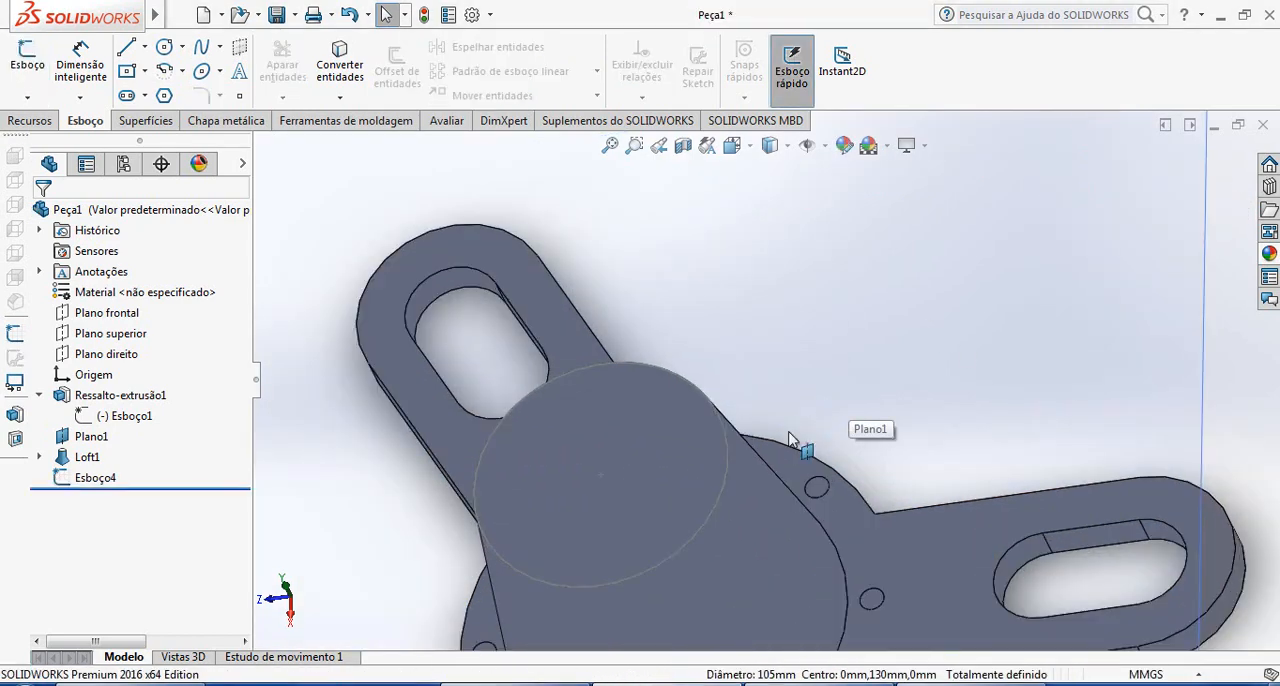
{"action": "scroll", "coordinate": [790, 438], "scroll_direction": "up", "scroll_amount": 3}
{"action": "right_click", "coordinate": [76, 482]}
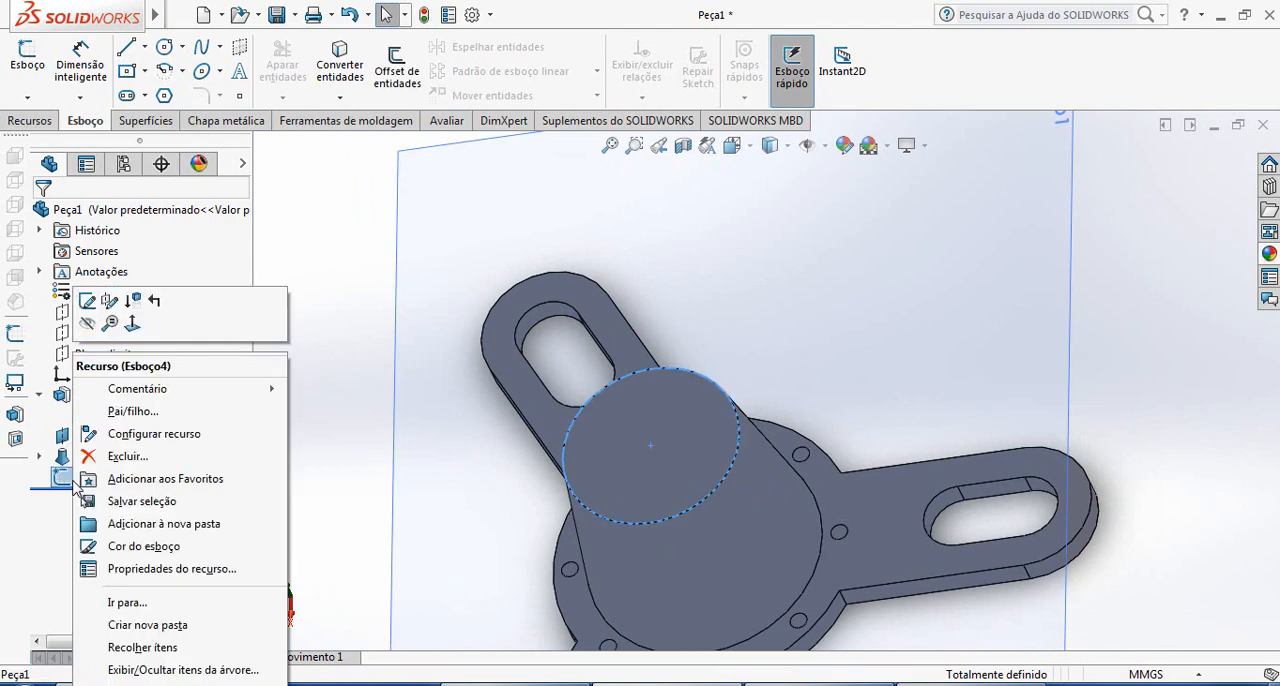
{"action": "left_click", "coordinate": [87, 325]}
Try to shell the part to a 5 mm thickness, removing the loft's upper face and its circular bottom face
{"action": "scroll", "coordinate": [1125, 462], "scroll_direction": "up", "scroll_amount": 2}
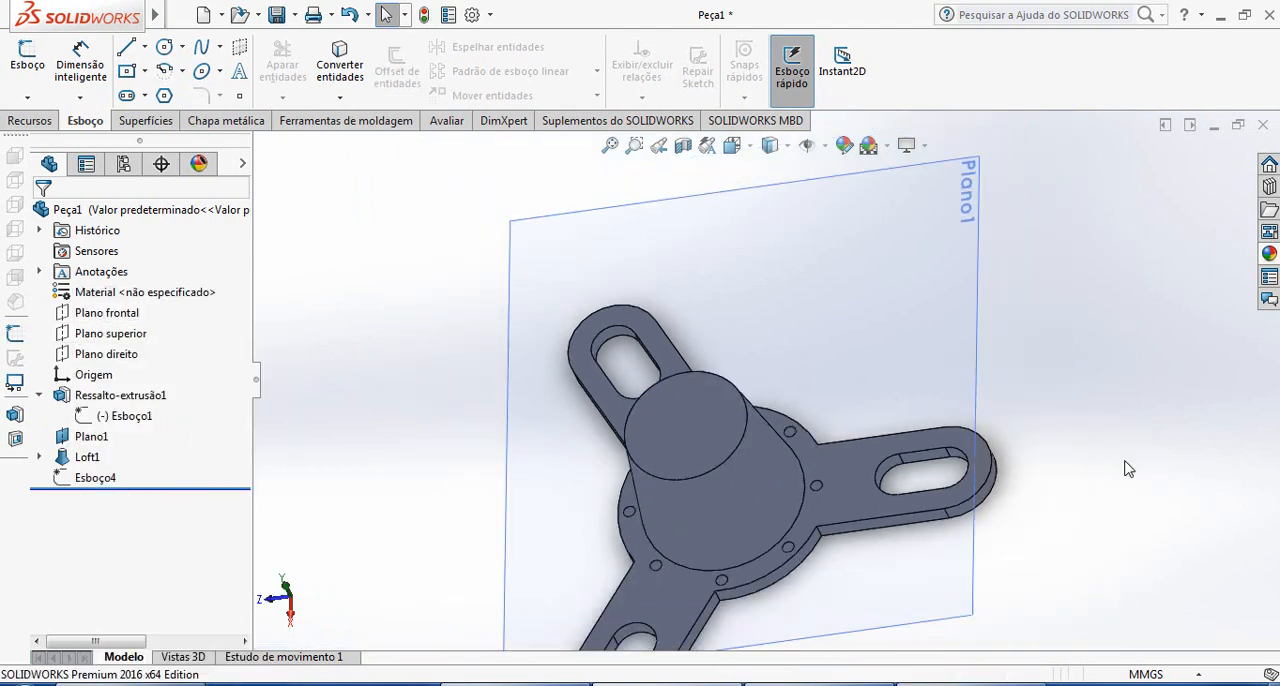
{"action": "scroll", "coordinate": [1128, 469], "scroll_direction": "up", "scroll_amount": 1}
{"action": "middle_click_drag", "start_coordinate": [1128, 469], "coordinate": [1146, 430]}
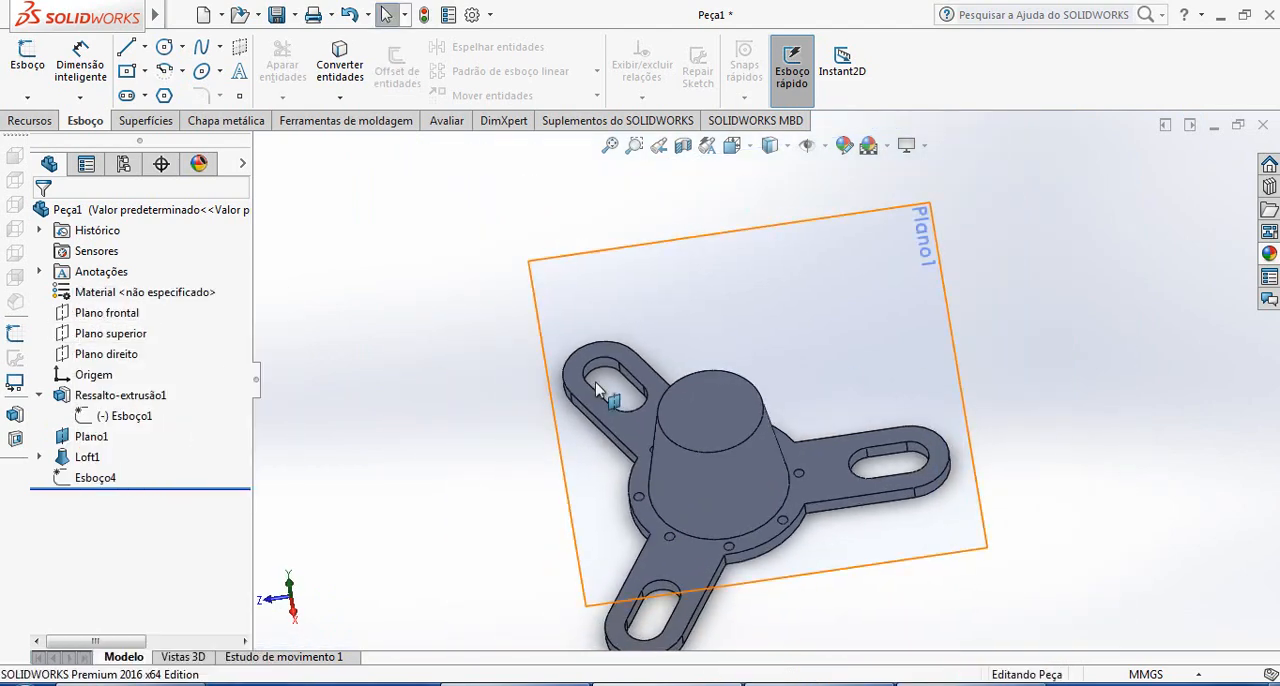
{"action": "left_click", "coordinate": [30, 121]}
{"action": "left_click", "coordinate": [755, 95]}
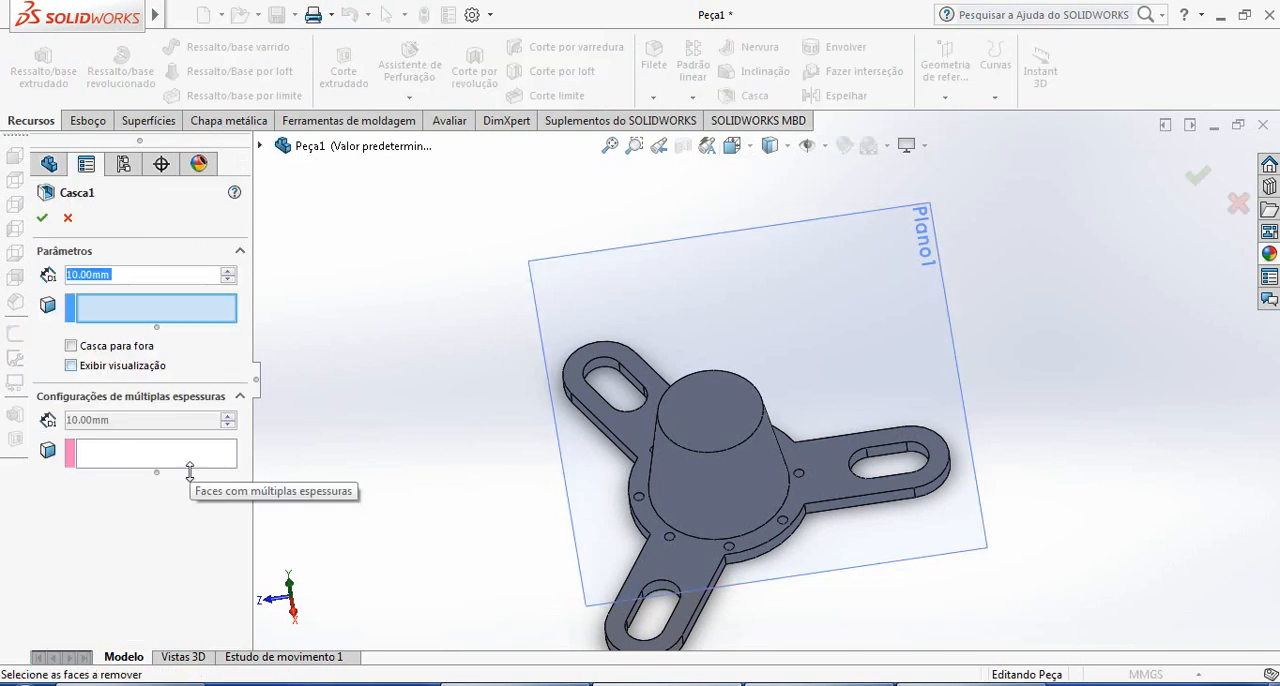
{"action": "type", "text": "5"}
{"action": "key", "text": "Return"}
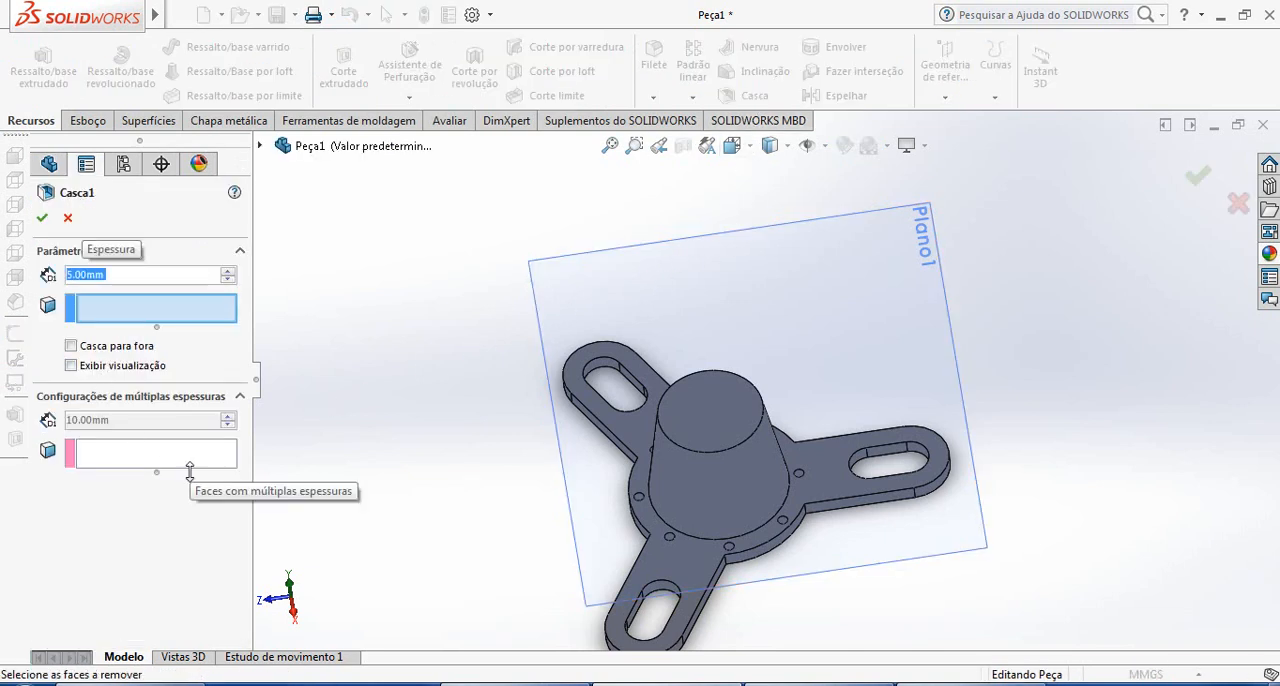
{"action": "left_click", "coordinate": [150, 316]}
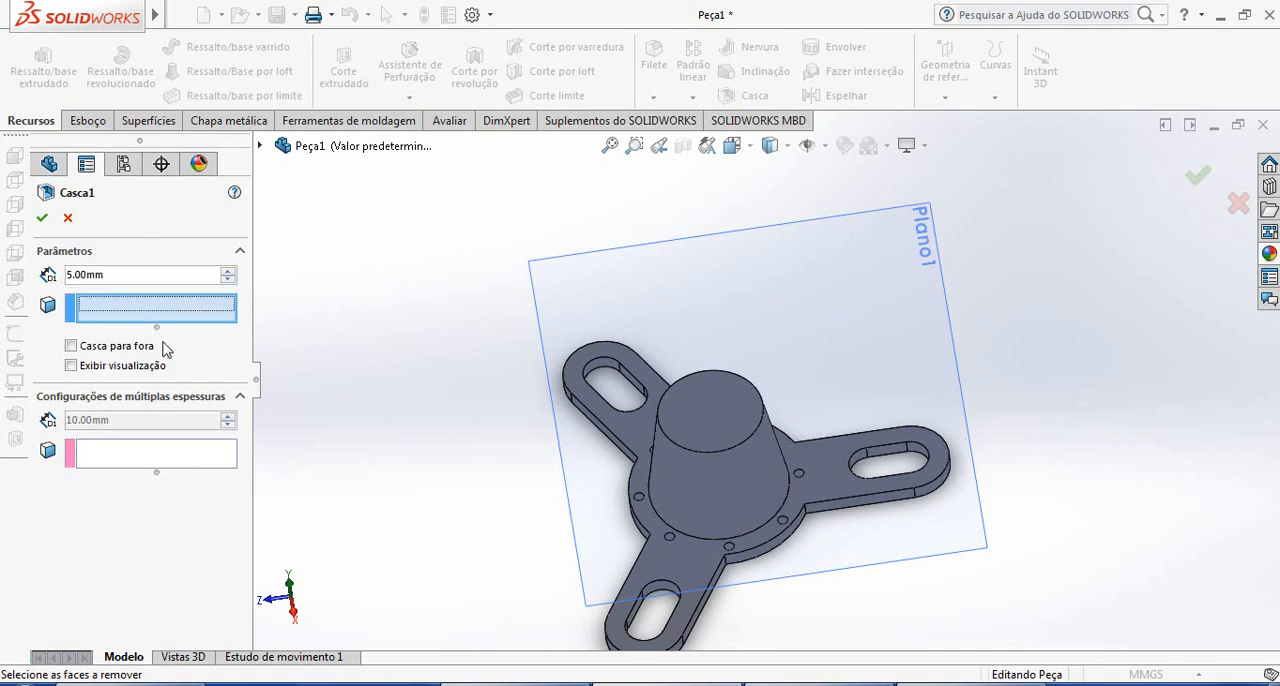
{"action": "left_click", "coordinate": [715, 408]}
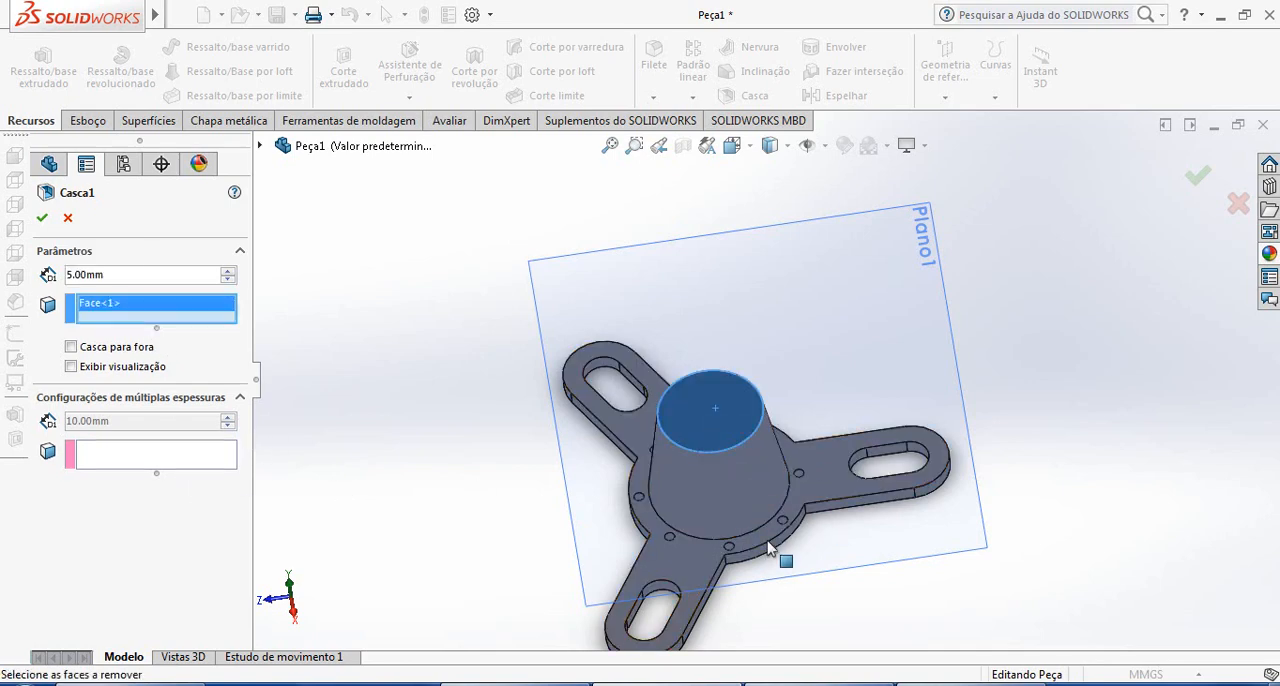
{"action": "middle_click_drag", "start_coordinate": [778, 556], "coordinate": [714, 289]}
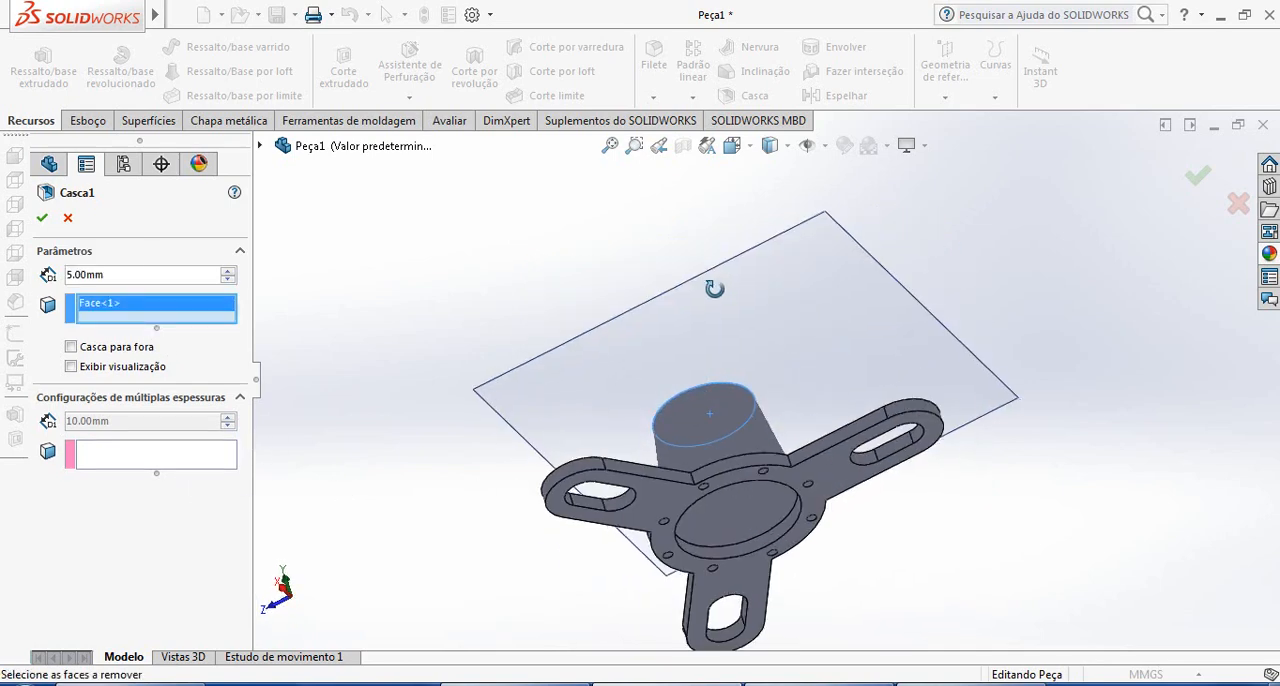
{"action": "left_click", "coordinate": [751, 508]}
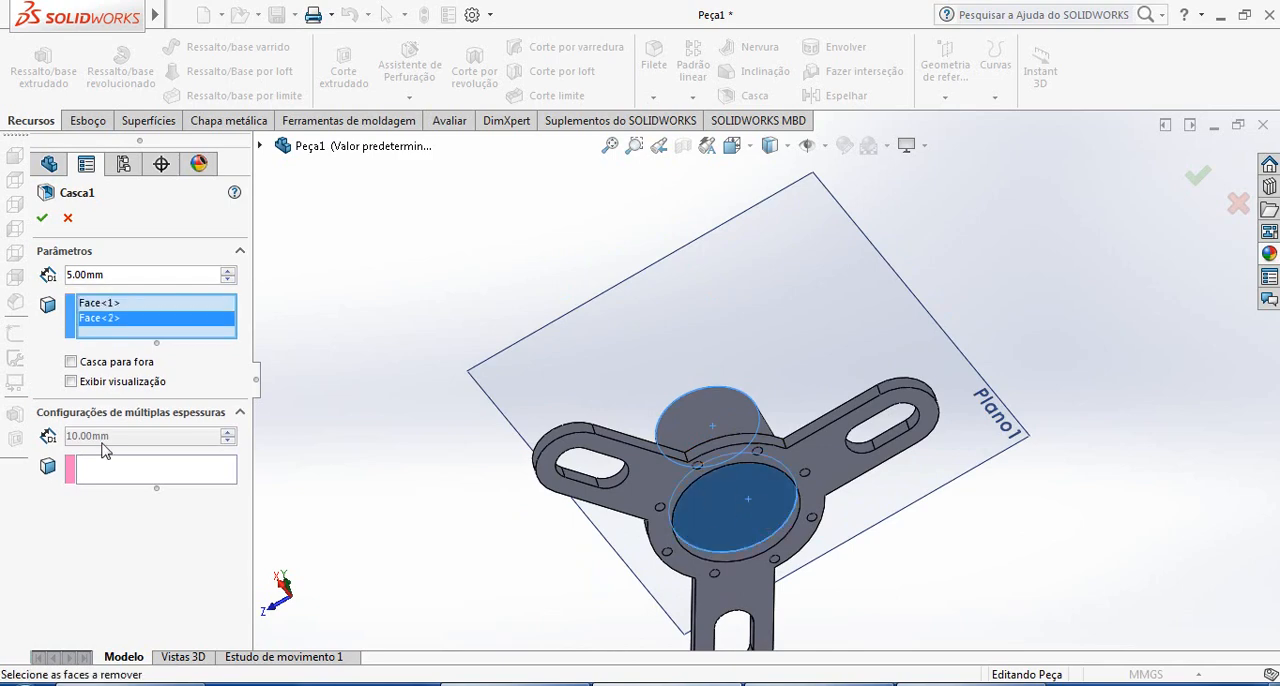
{"action": "left_click", "coordinate": [42, 218]}
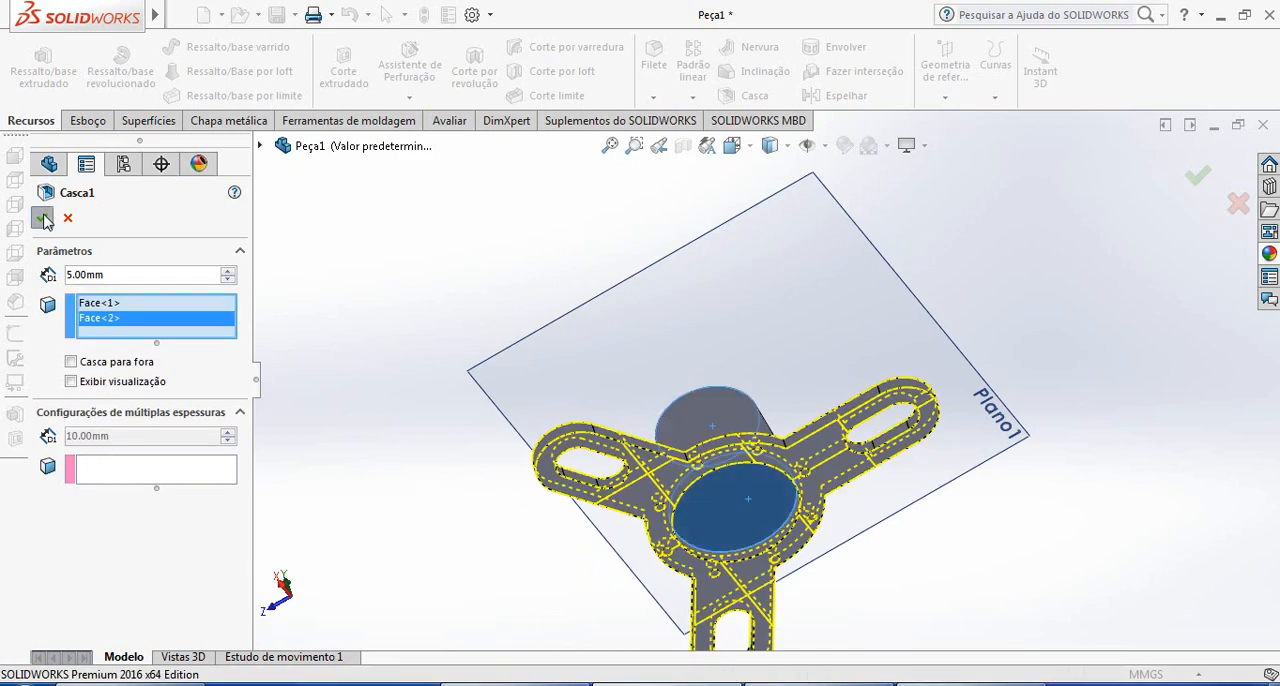
Inspect the shell preview from several angles and cancel the shell
{"action": "middle_click_drag", "start_coordinate": [733, 473], "coordinate": [997, 289]}
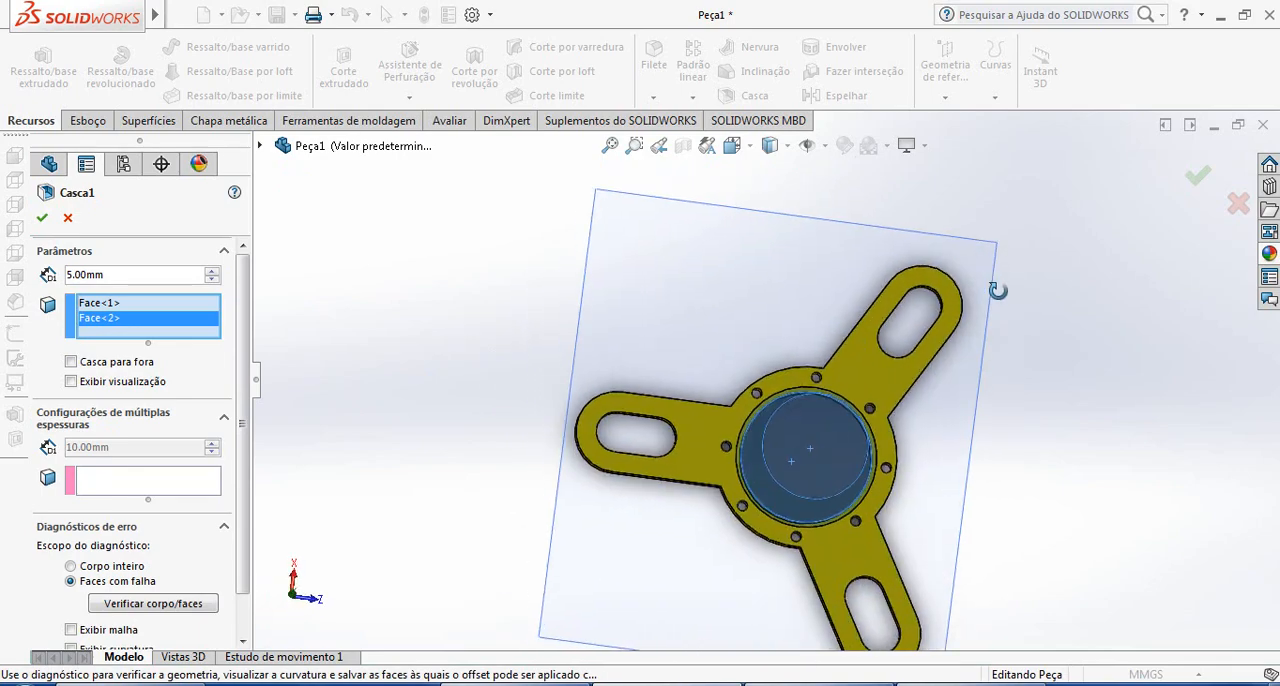
{"action": "scroll", "coordinate": [829, 414], "scroll_direction": "up", "scroll_amount": 3}
{"action": "middle_click_drag", "start_coordinate": [820, 449], "coordinate": [931, 318]}
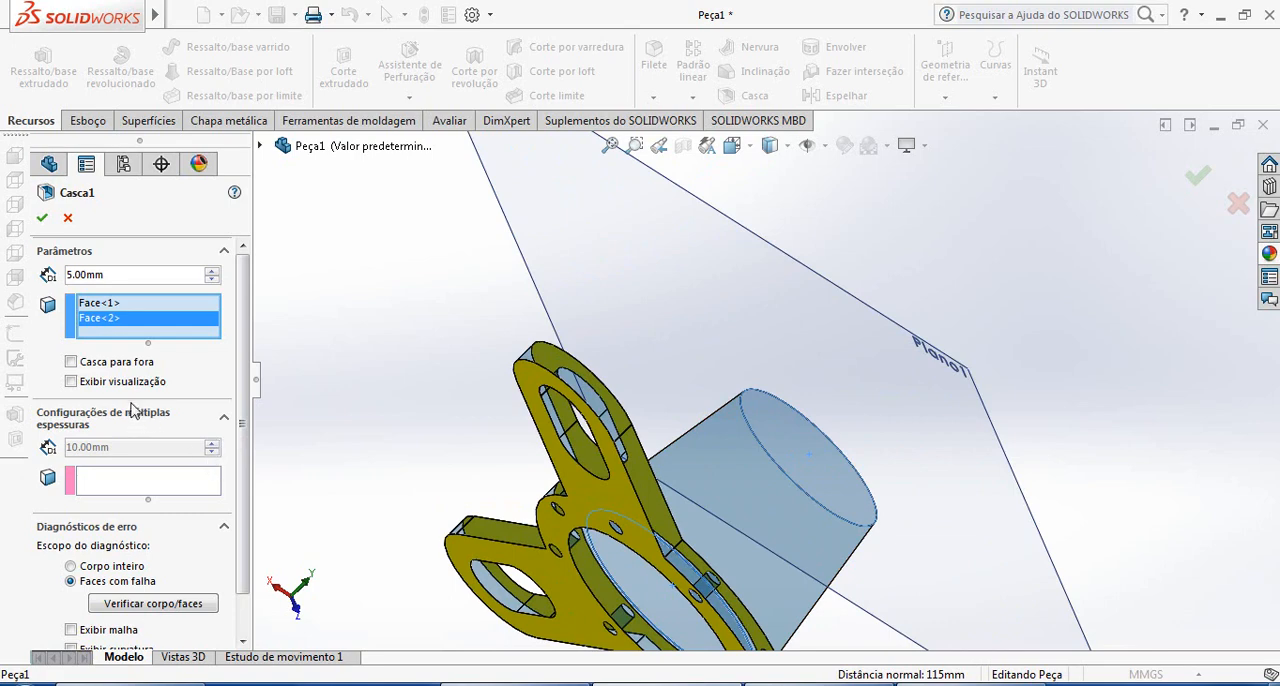
{"action": "left_click", "coordinate": [68, 217]}
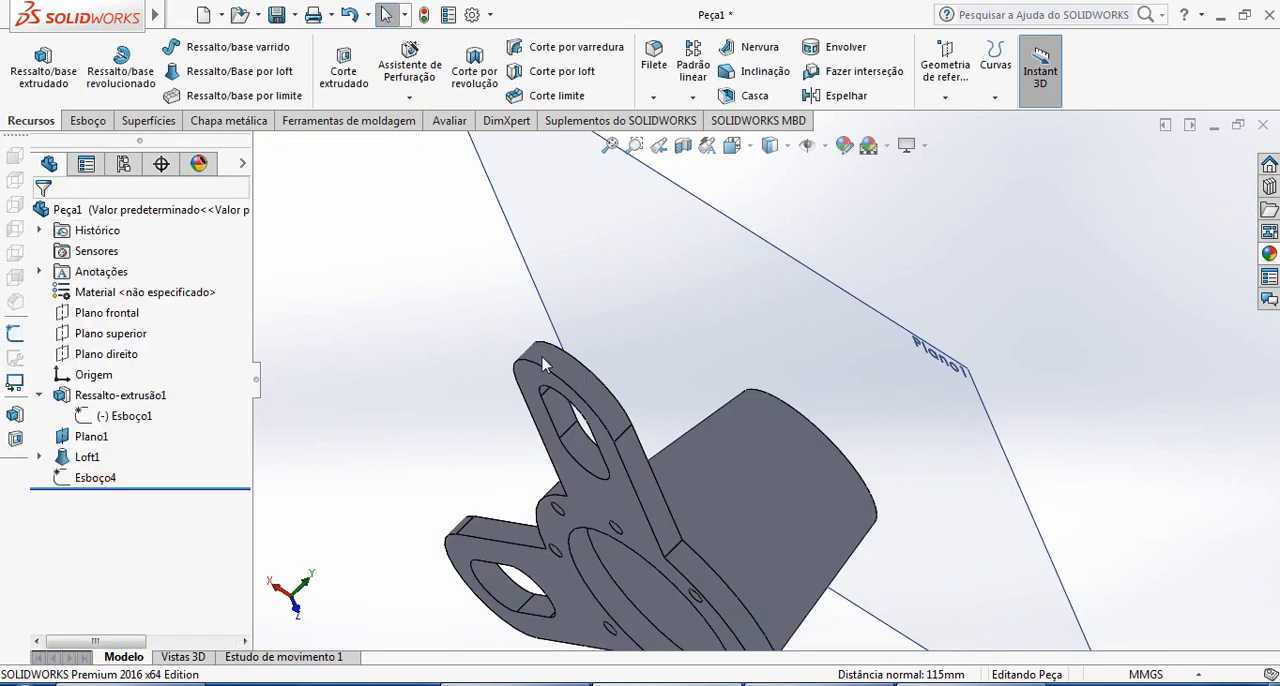
Try the 5 mm shell again with only the loft's upper face removed, and cancel it
{"action": "middle_click_drag", "start_coordinate": [619, 486], "coordinate": [535, 600]}
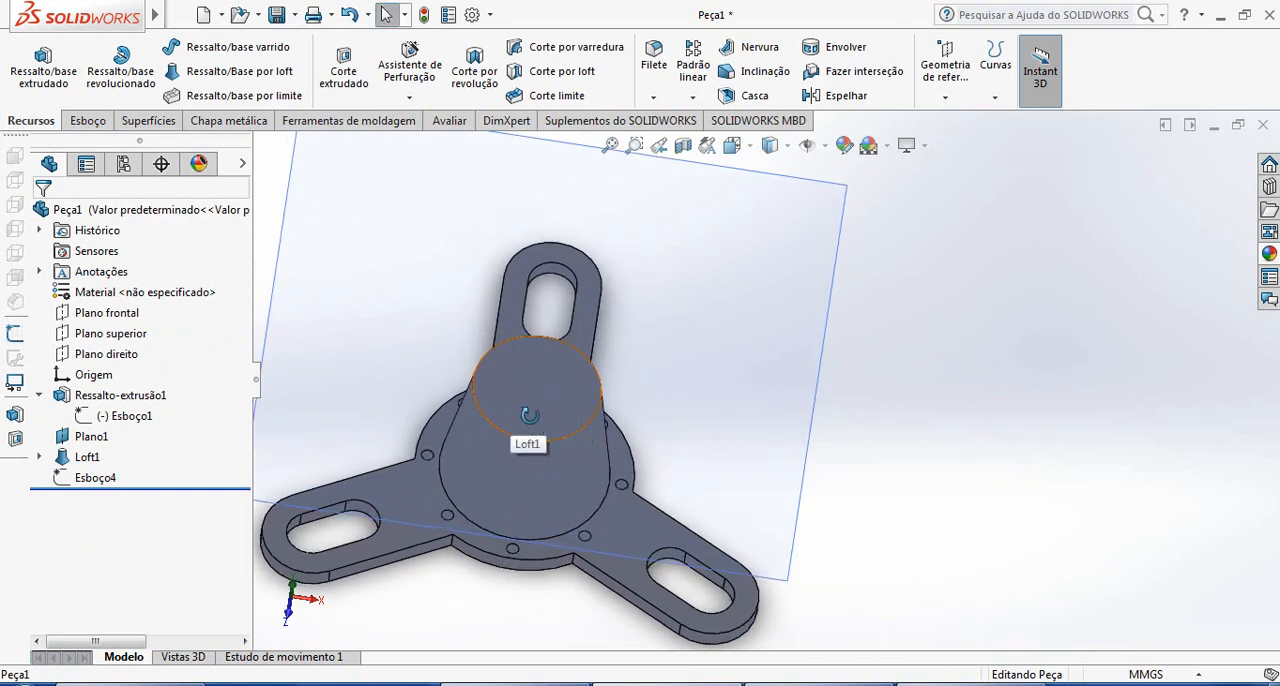
{"action": "middle_click_drag", "start_coordinate": [530, 414], "coordinate": [509, 363]}
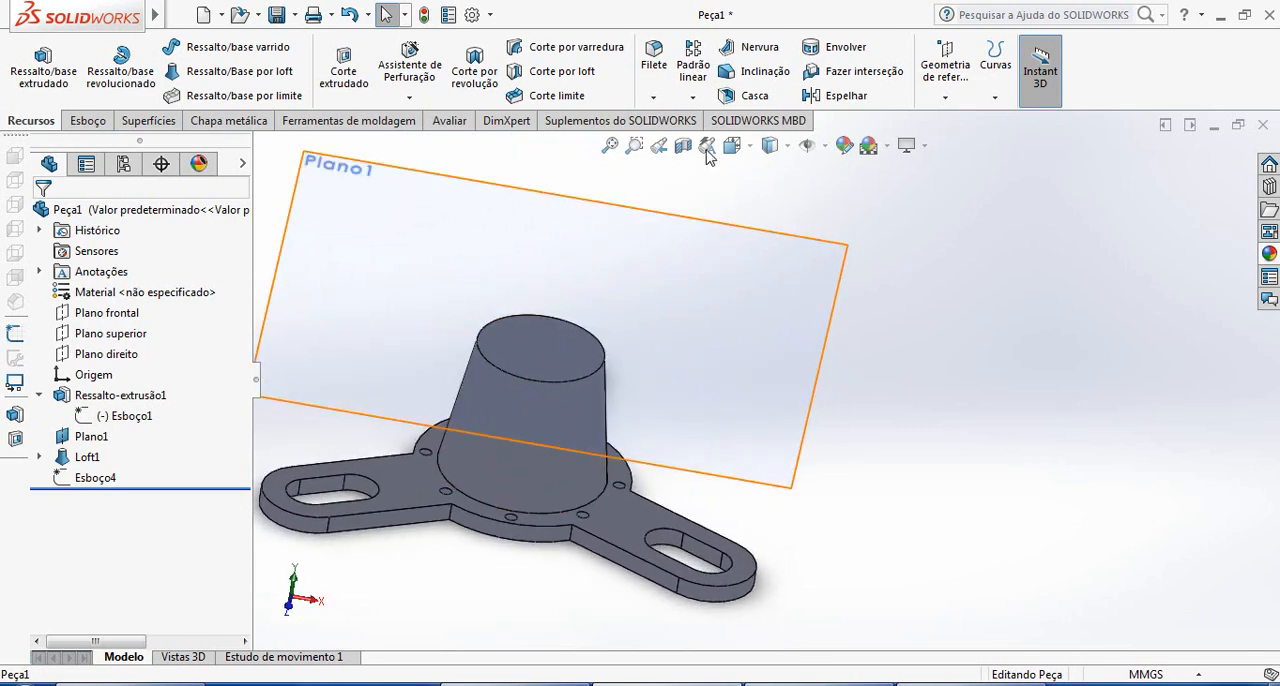
{"action": "left_click", "coordinate": [752, 95]}
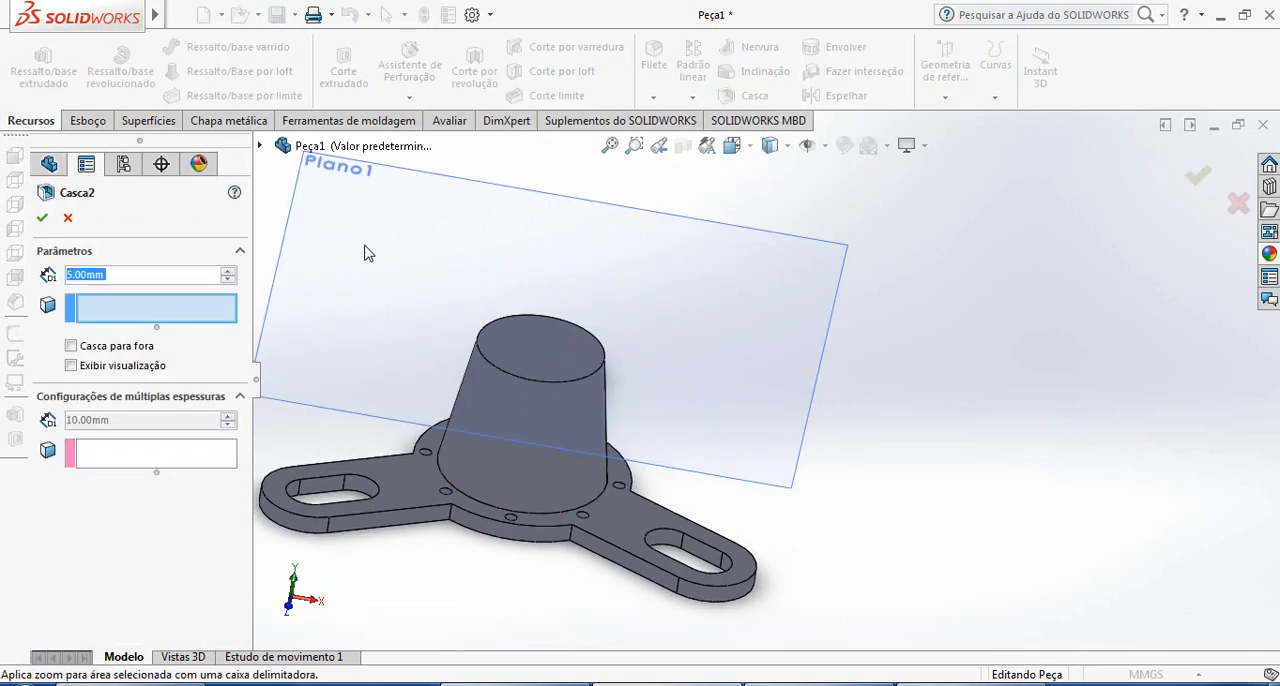
{"action": "left_click", "coordinate": [516, 348]}
{"action": "left_click", "coordinate": [42, 218]}
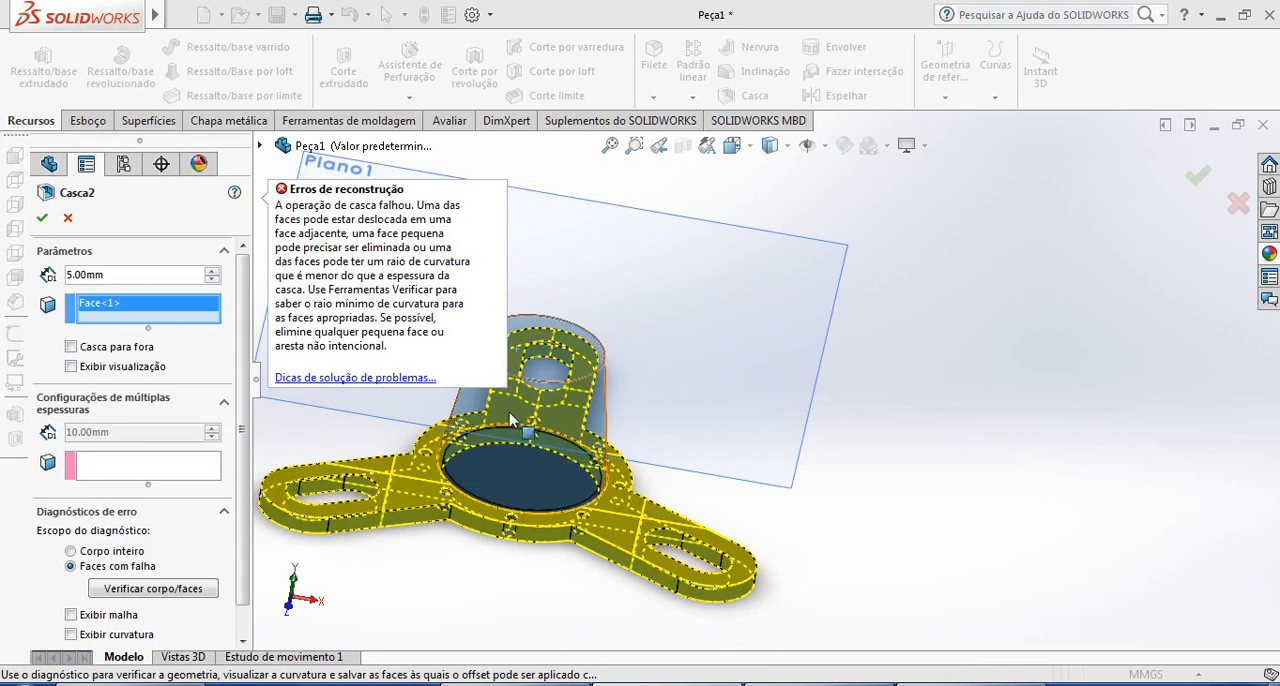
{"action": "left_click", "coordinate": [68, 218]}
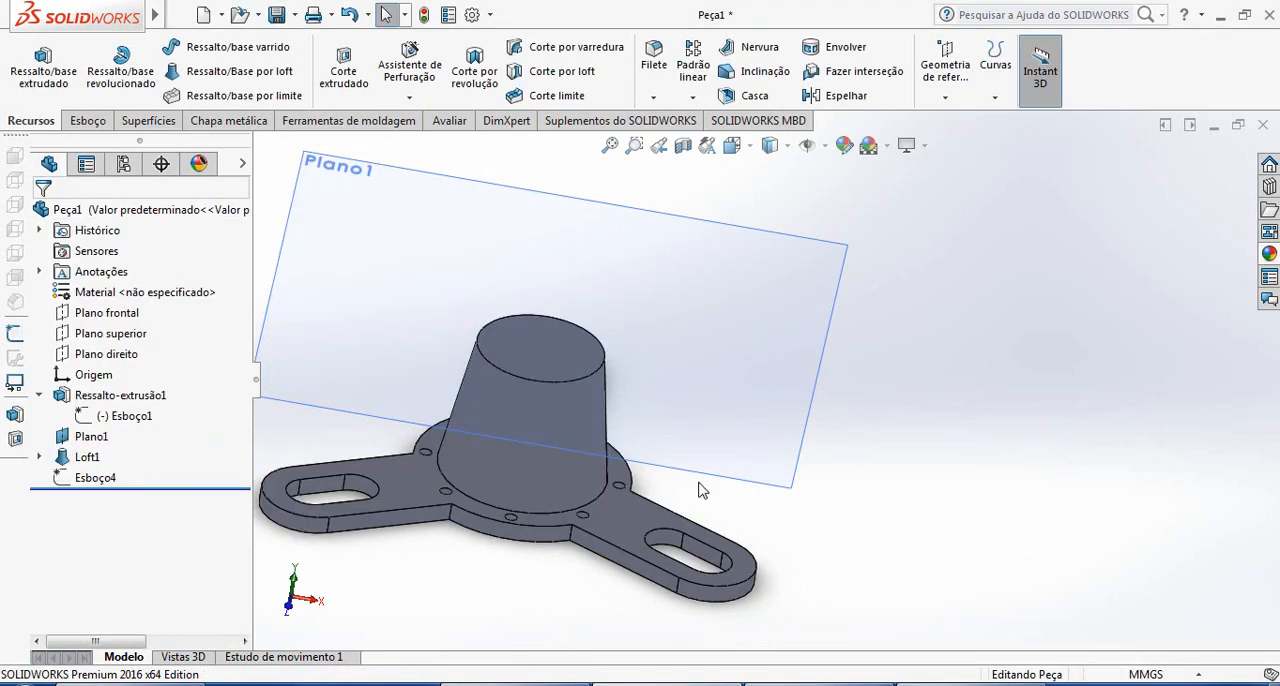
Edit the circle sketch on the loft's upper face and offset its circle 5 mm inward
{"action": "left_click", "coordinate": [98, 478]}
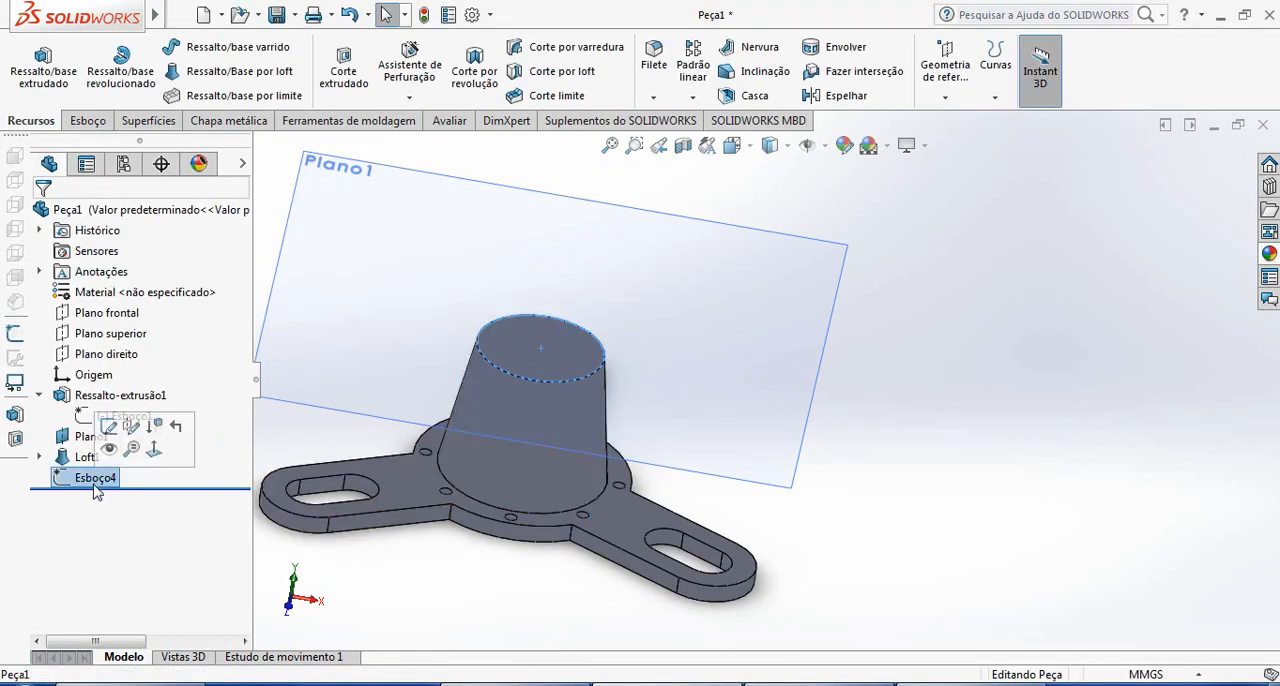
{"action": "key", "text": "Escape"}
{"action": "middle_click_drag", "start_coordinate": [634, 400], "coordinate": [558, 435]}
{"action": "left_click", "coordinate": [558, 448]}
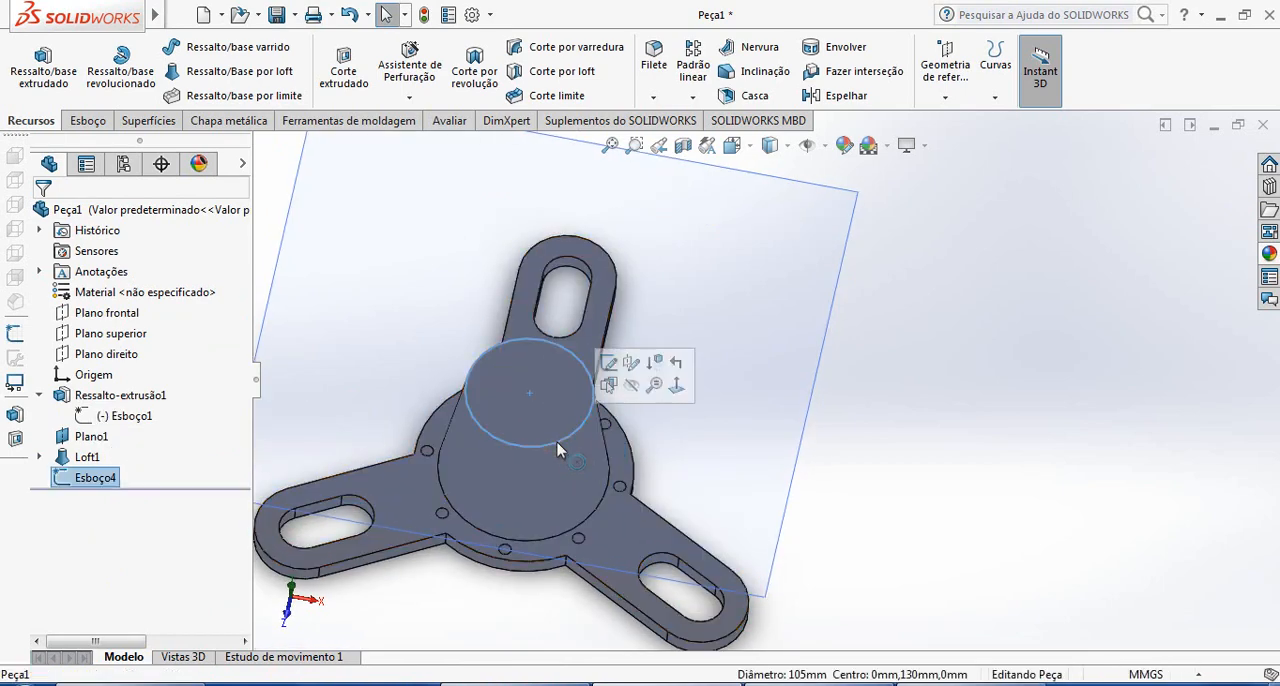
{"action": "left_click", "coordinate": [604, 364]}
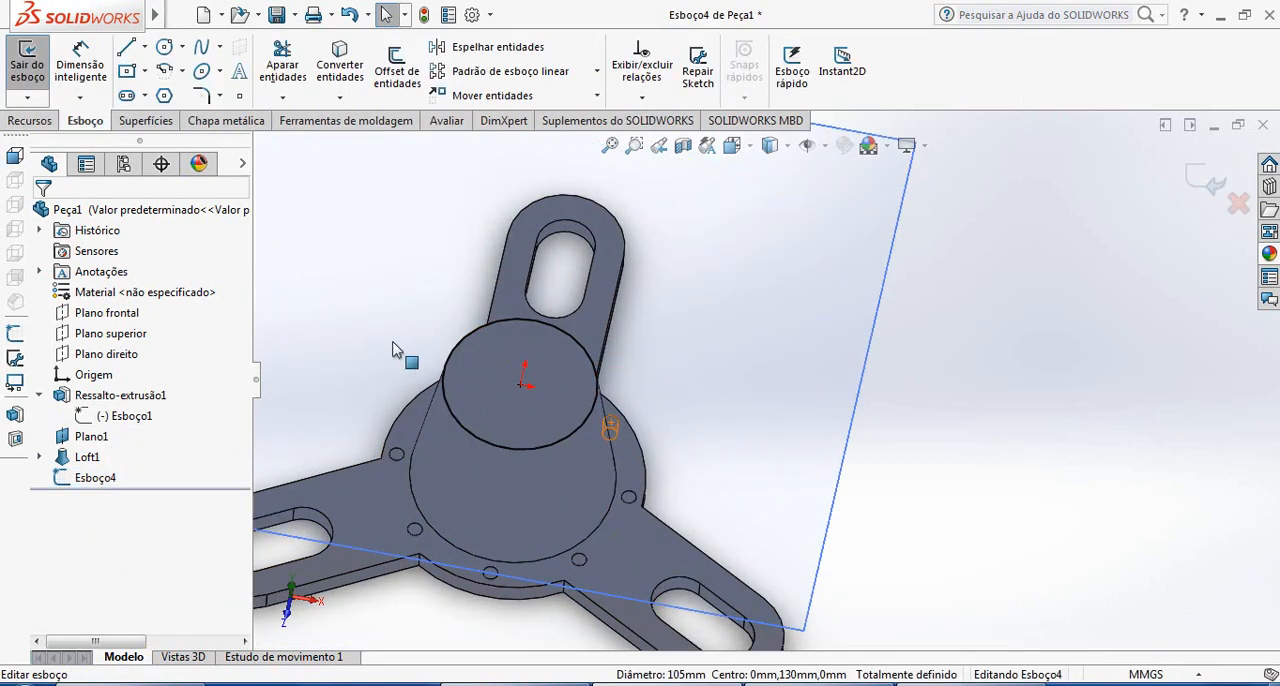
{"action": "left_click", "coordinate": [397, 70]}
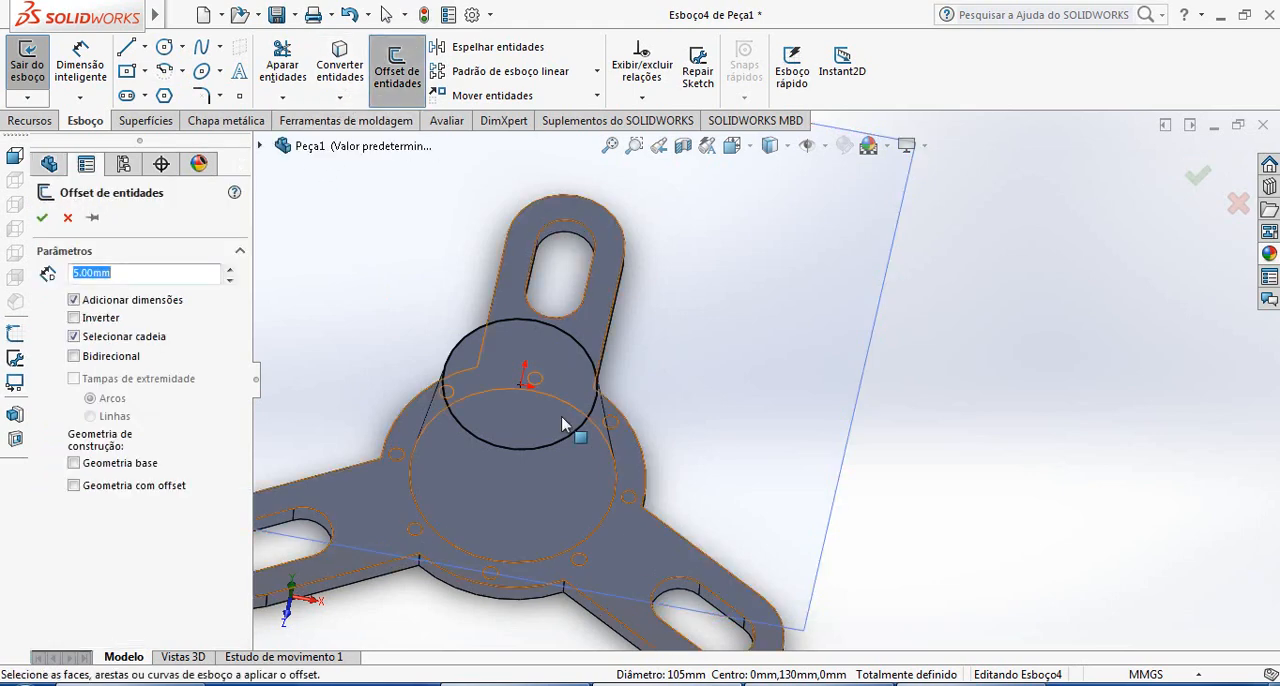
{"action": "left_click", "coordinate": [570, 441]}
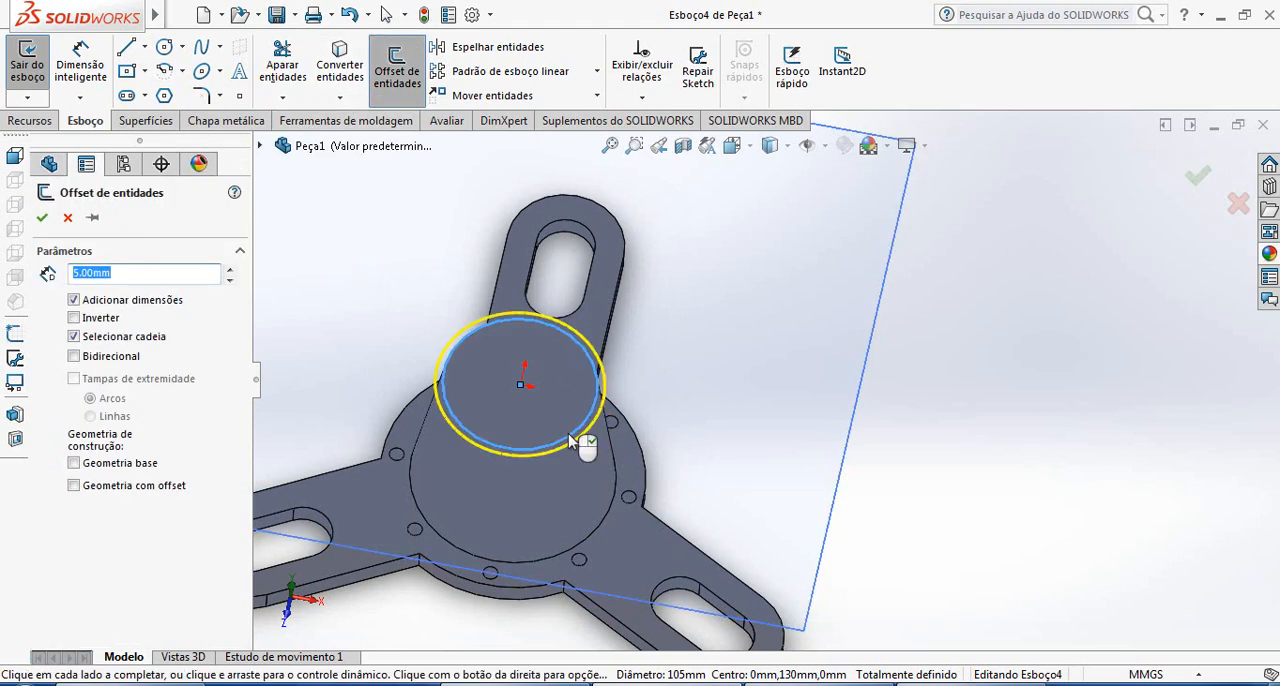
{"action": "left_click", "coordinate": [74, 318]}
{"action": "left_click", "coordinate": [41, 218]}
Delete the original outer circle from the upper face sketch and exit the sketch
{"action": "scroll", "coordinate": [565, 375], "scroll_direction": "down", "scroll_amount": 3}
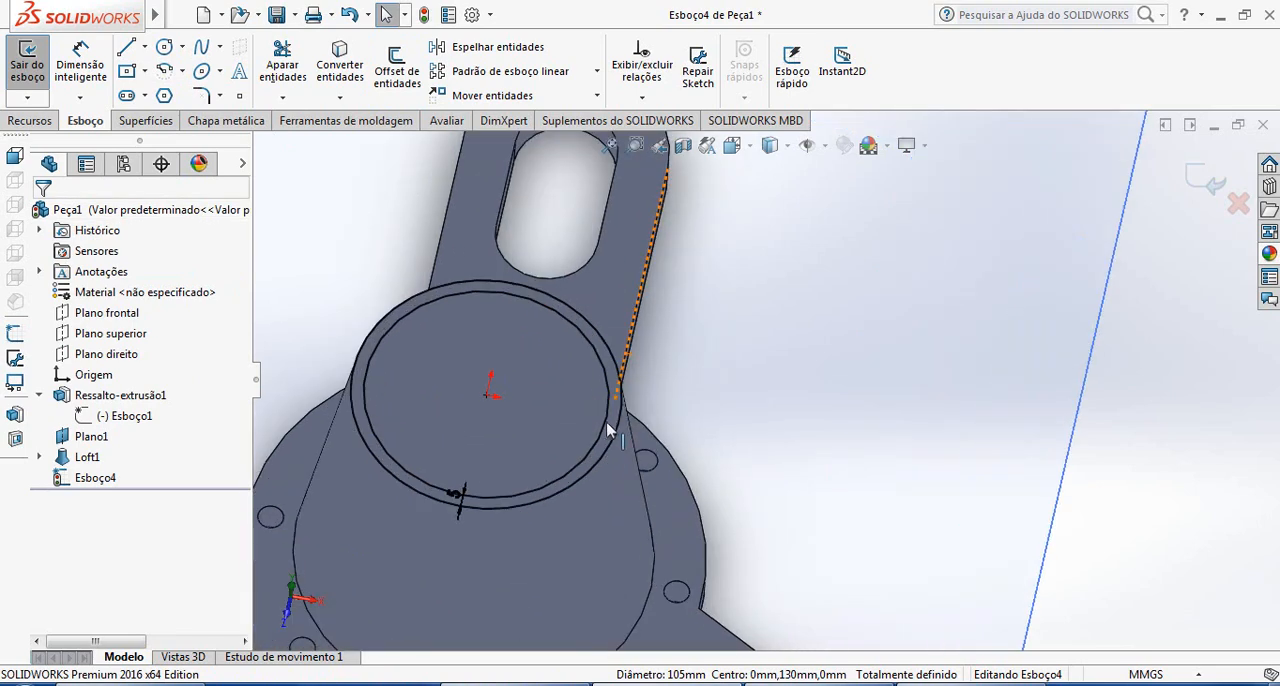
{"action": "left_click", "coordinate": [601, 459]}
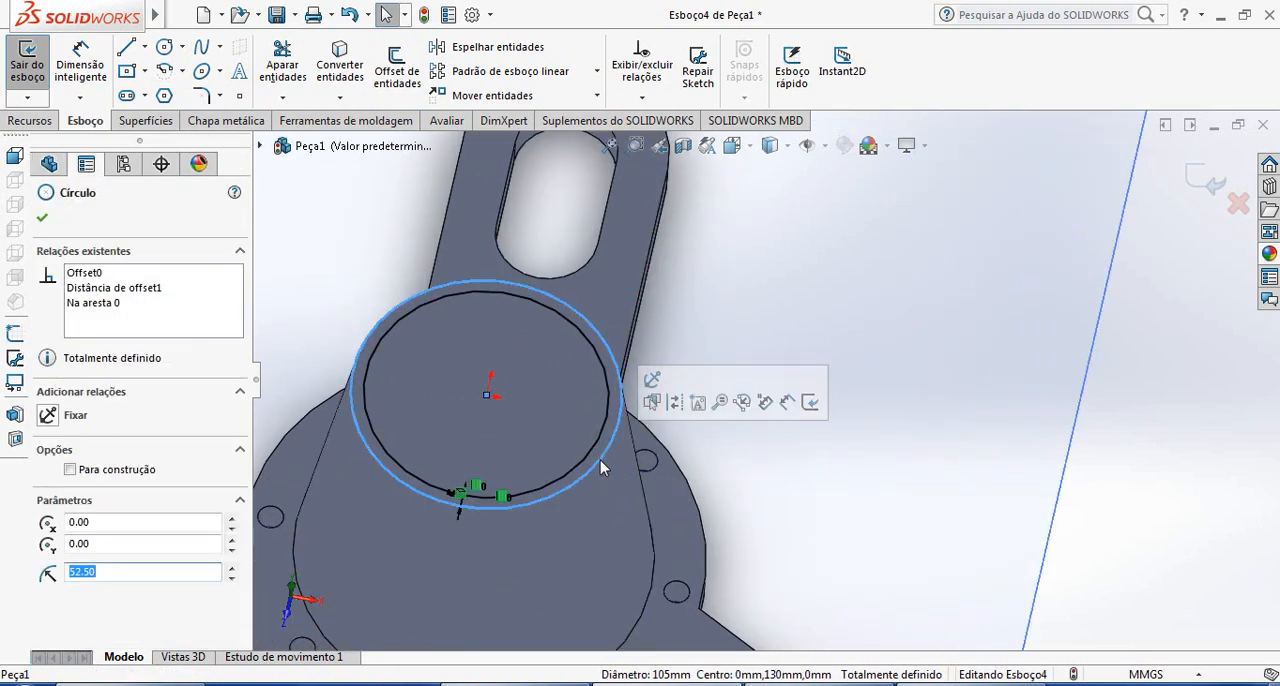
{"action": "key", "text": "Delete"}
{"action": "left_click", "coordinate": [1202, 193]}
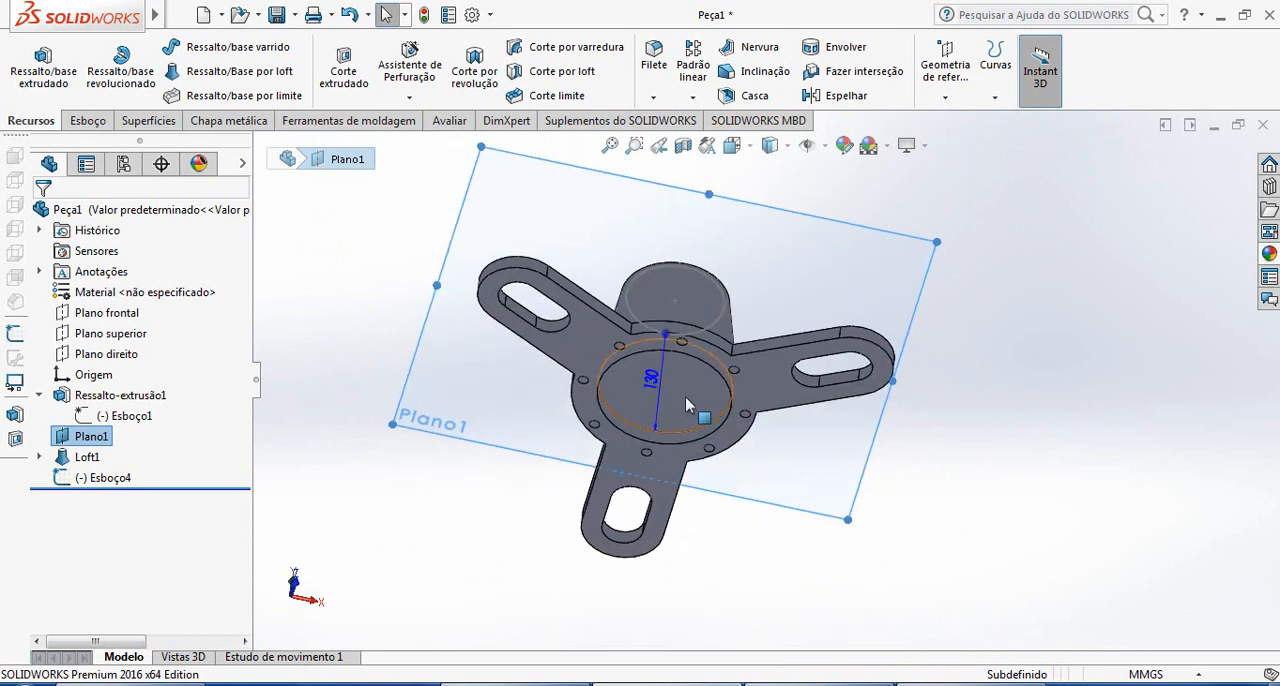
Start a sketch on the loft's circular bottom face and convert the face's outline into a sketch circle
{"action": "scroll", "coordinate": [685, 396], "scroll_direction": "down", "scroll_amount": 5}
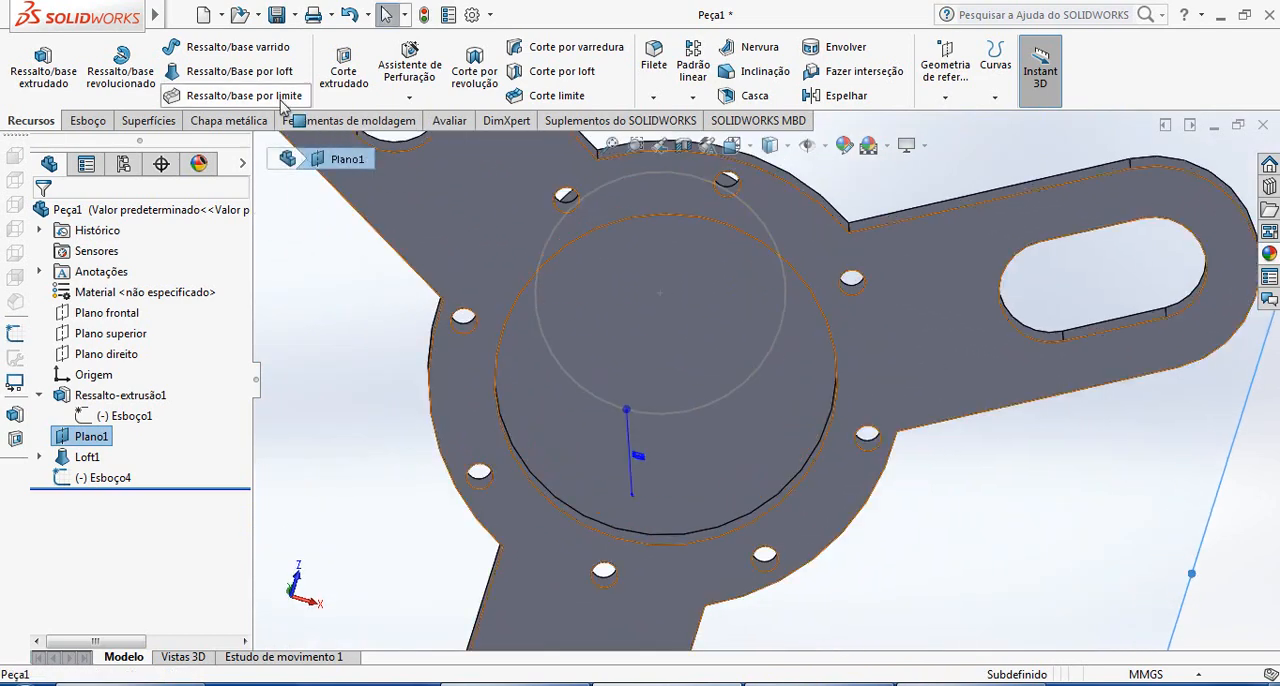
{"action": "left_click", "coordinate": [86, 121]}
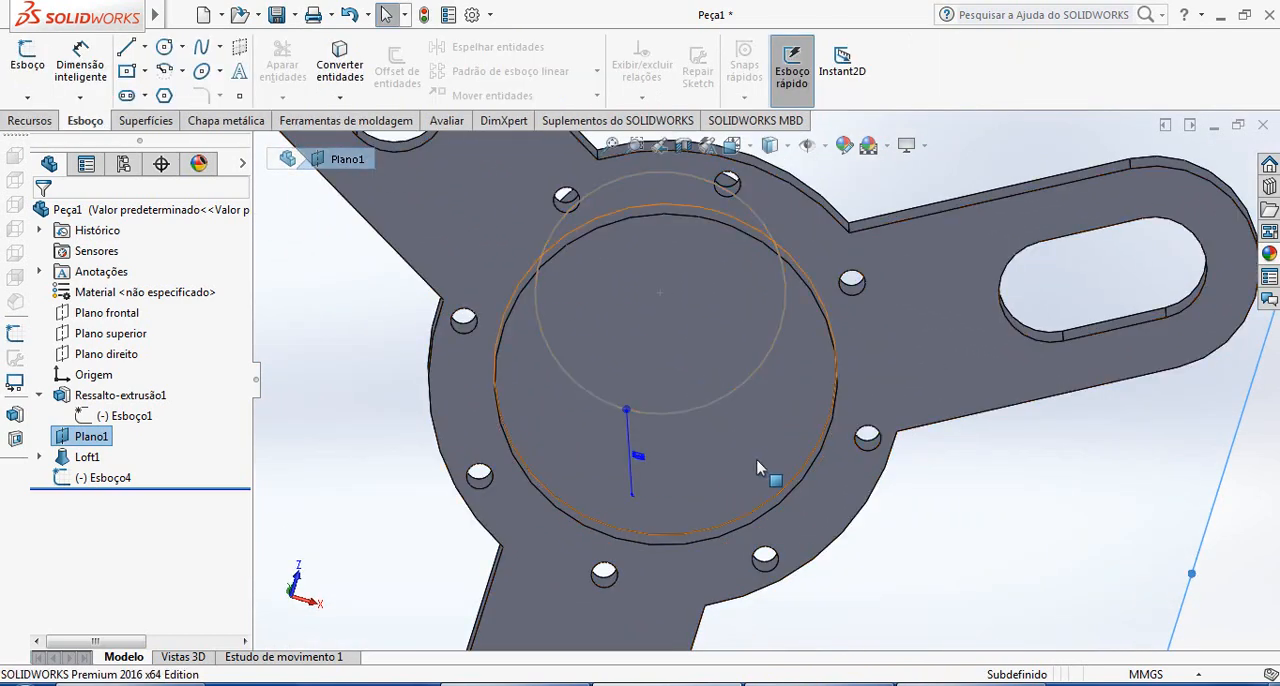
{"action": "left_click", "coordinate": [757, 467]}
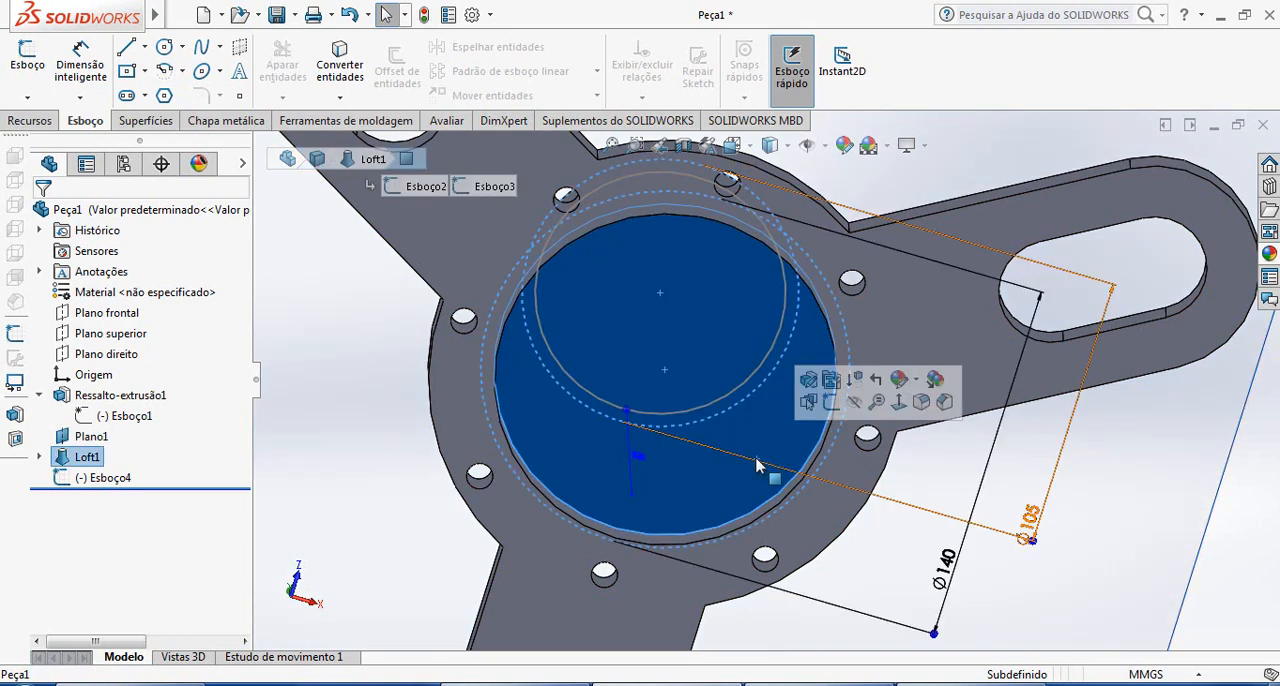
{"action": "left_click", "coordinate": [30, 70]}
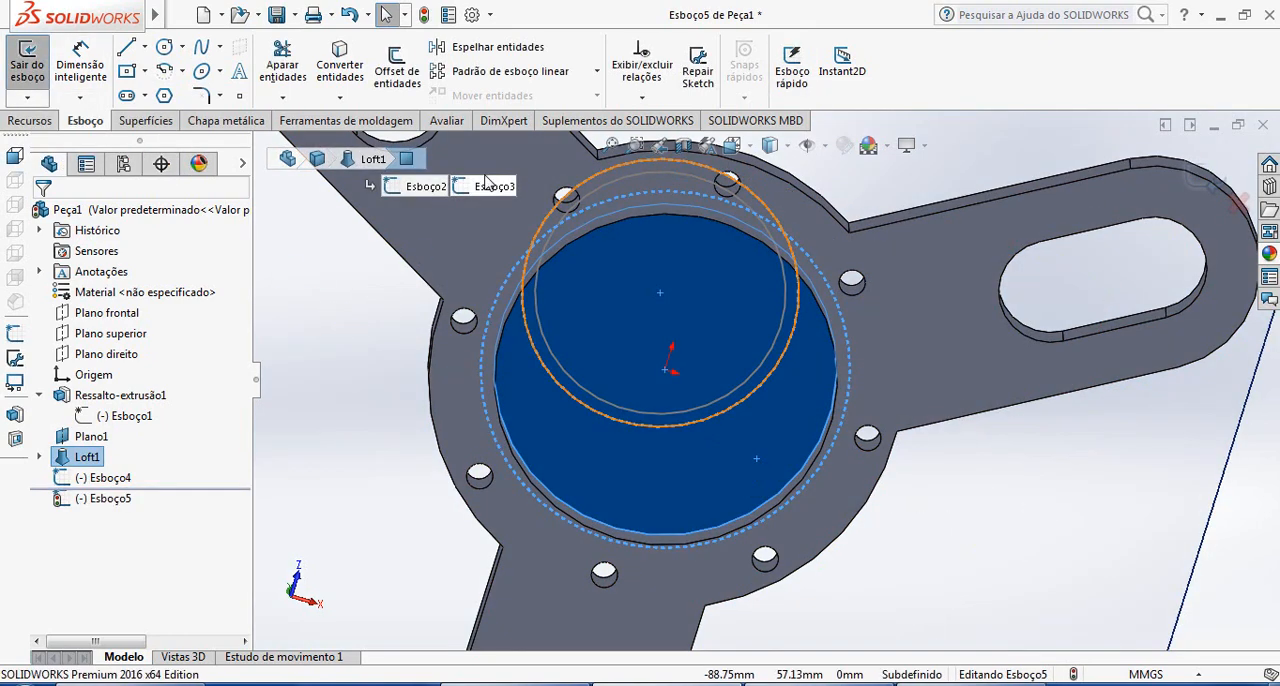
{"action": "left_click", "coordinate": [345, 80]}
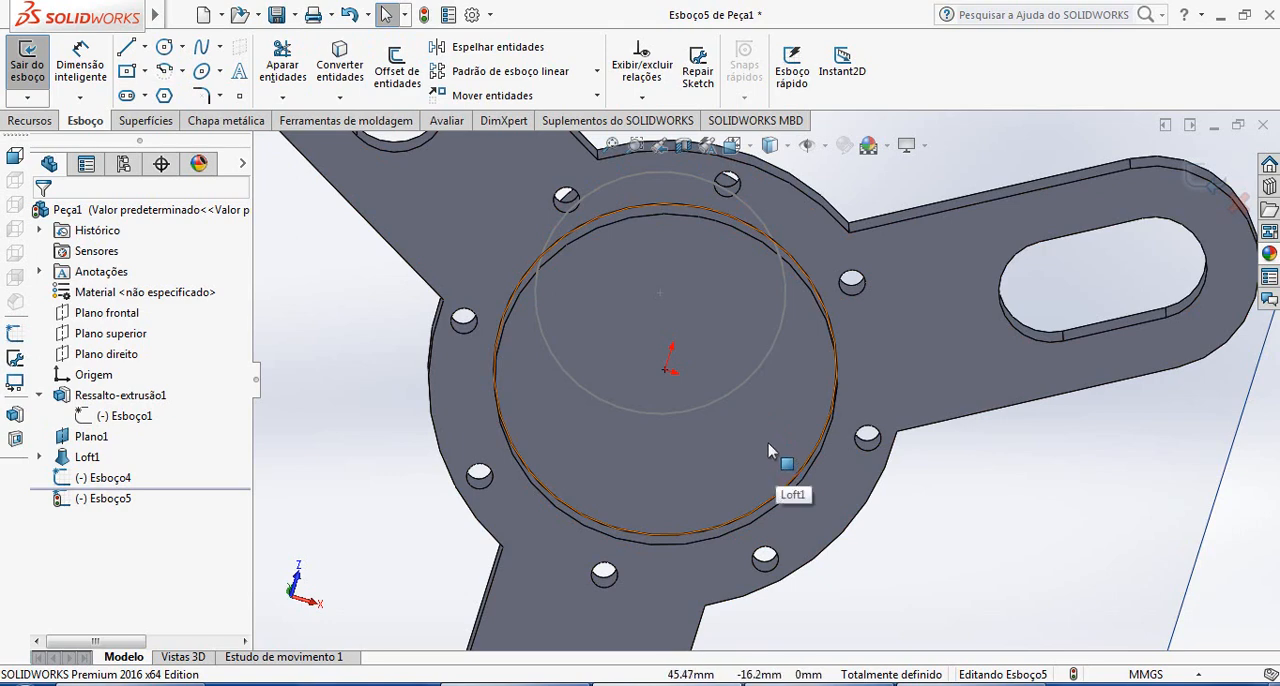
Try to convert the bottom face's outline a second time in the same sketch, and cancel the conversion
{"action": "left_click", "coordinate": [768, 445]}
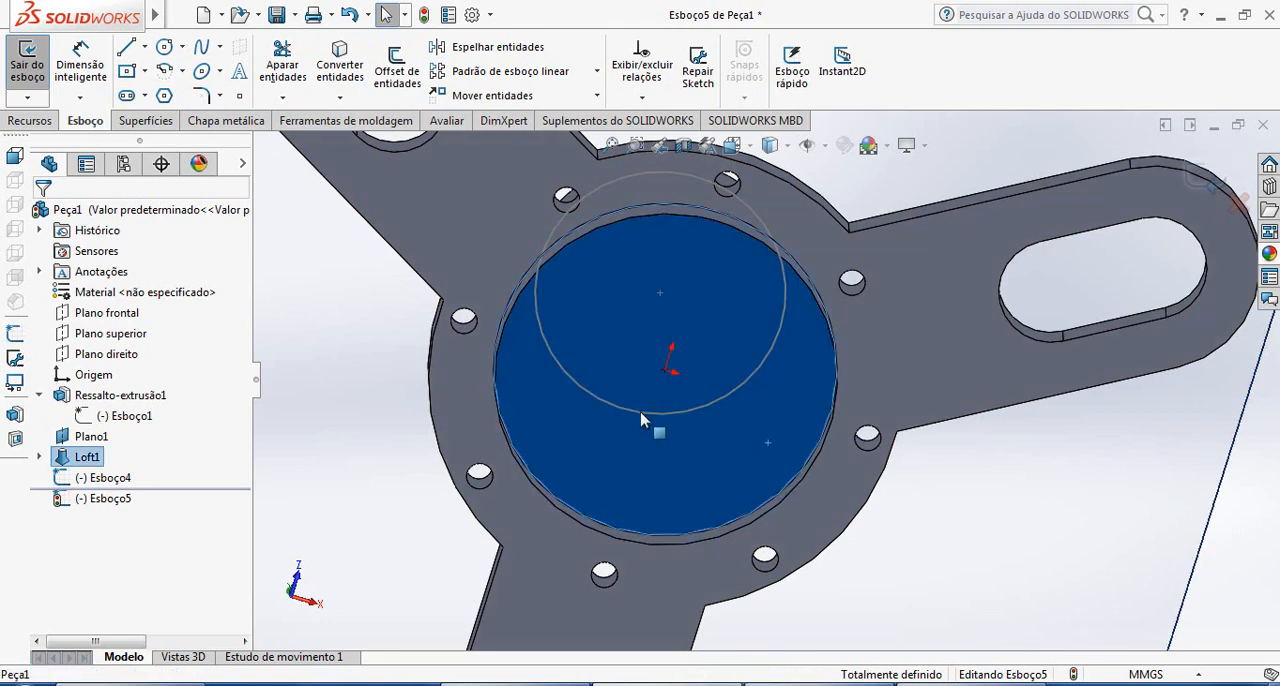
{"action": "left_click", "coordinate": [228, 392]}
{"action": "left_click", "coordinate": [340, 65]}
{"action": "left_click", "coordinate": [715, 446]}
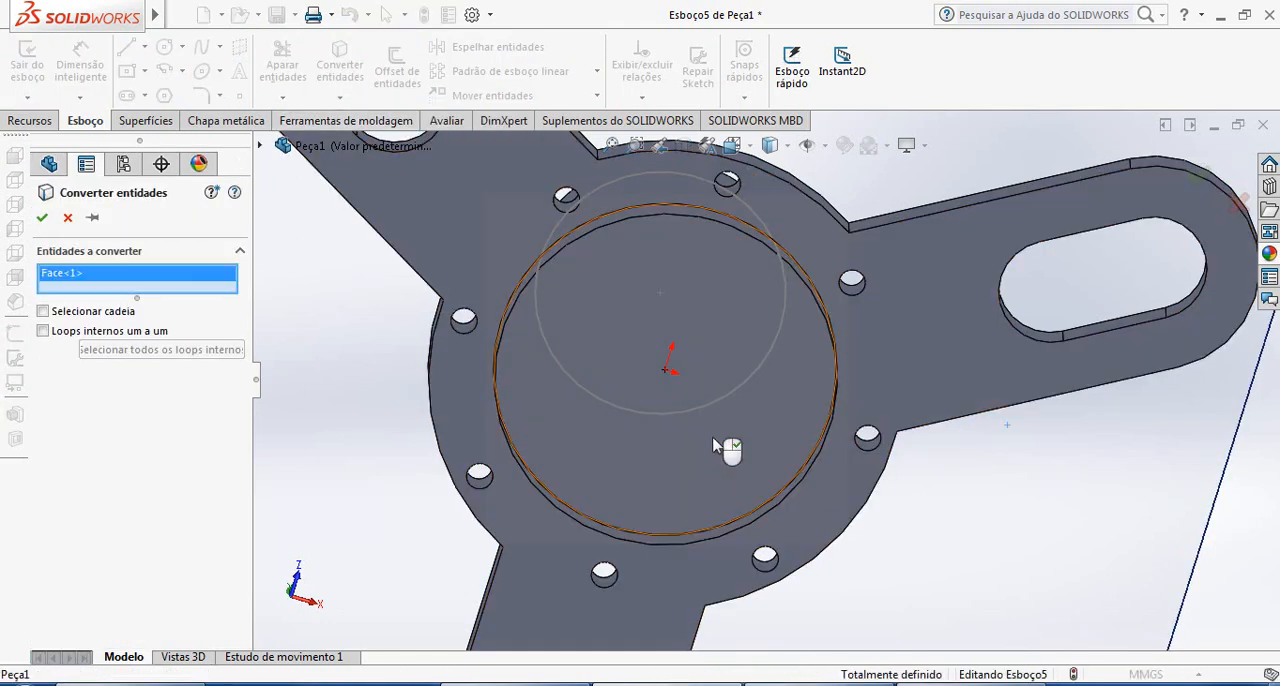
{"action": "left_click", "coordinate": [44, 219]}
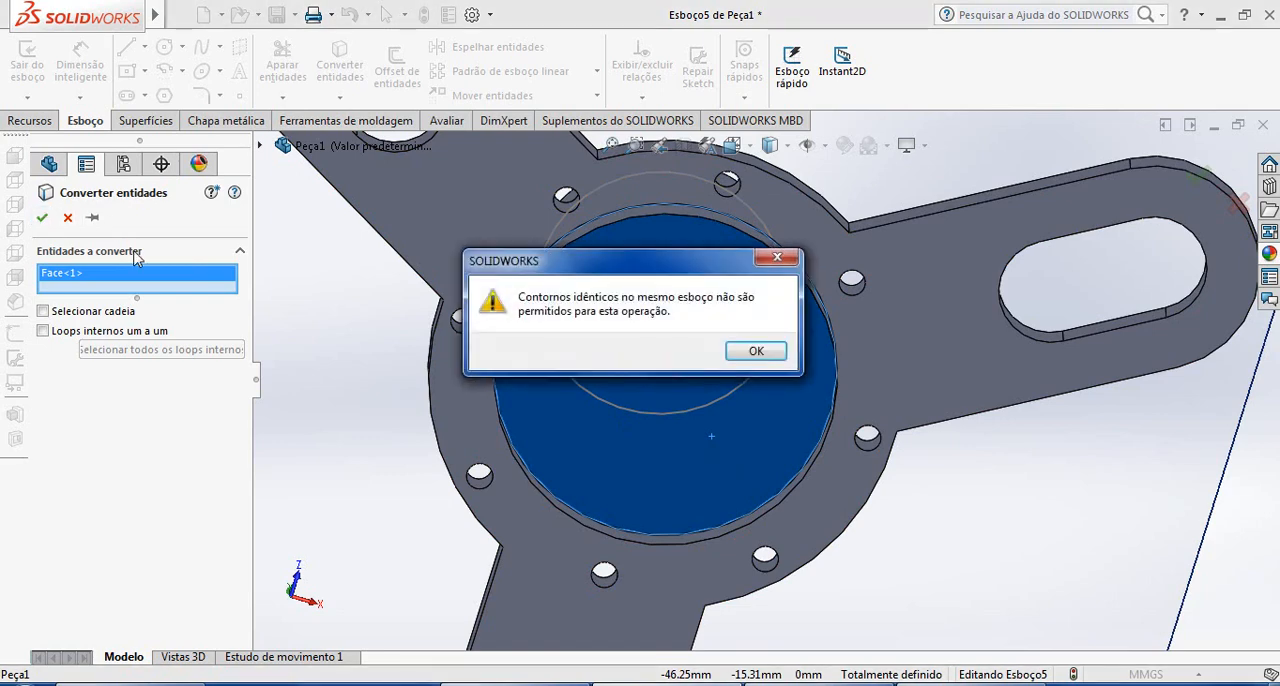
{"action": "left_click", "coordinate": [756, 352]}
{"action": "middle_click_drag", "start_coordinate": [737, 429], "coordinate": [836, 396]}
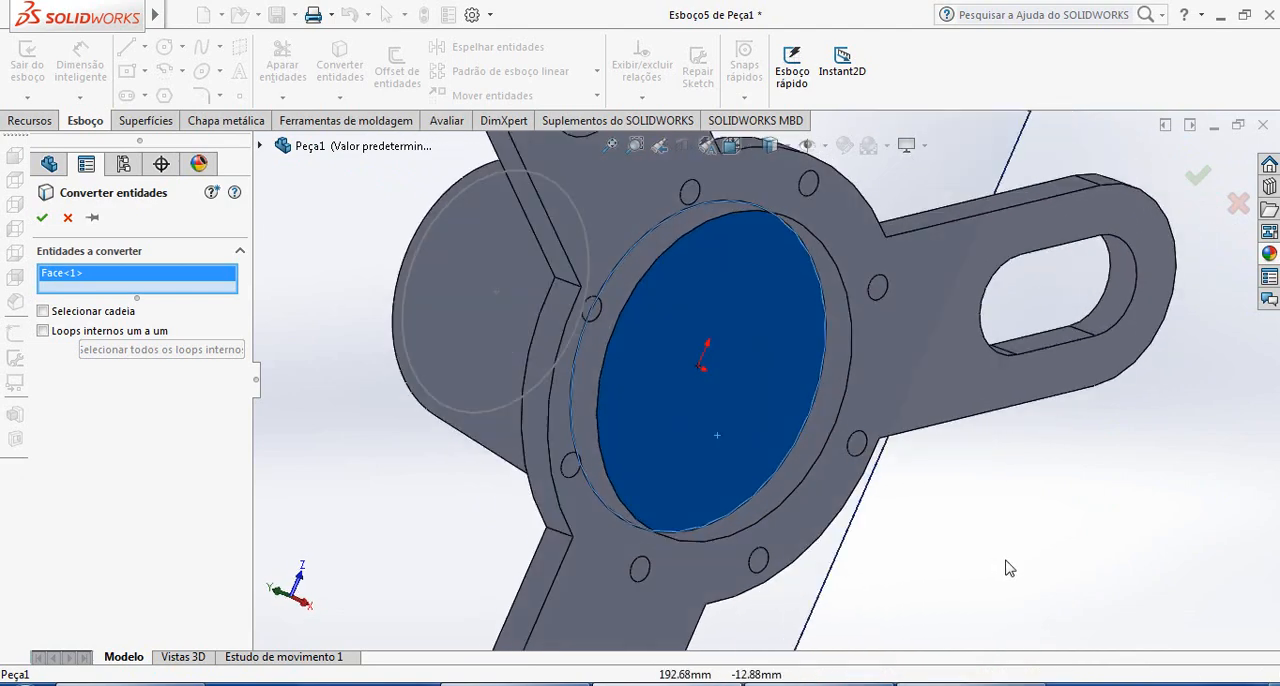
{"action": "left_click", "coordinate": [44, 219]}
{"action": "left_click", "coordinate": [756, 352]}
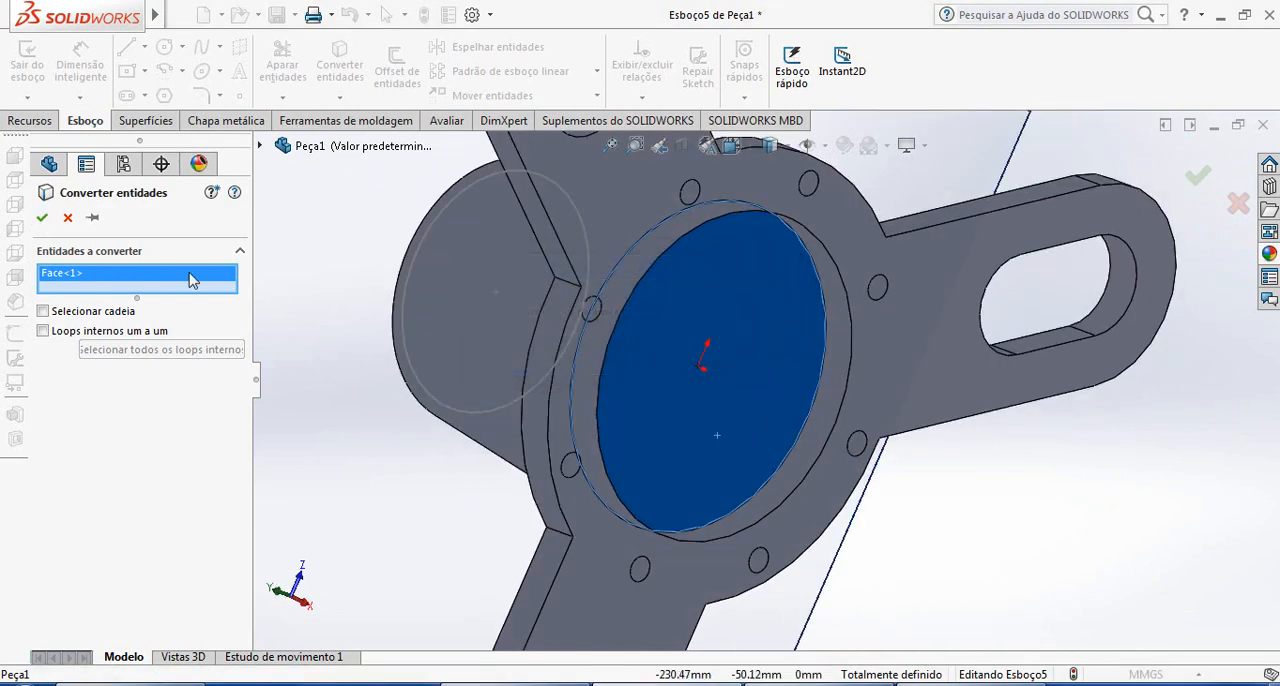
{"action": "left_click", "coordinate": [68, 218]}
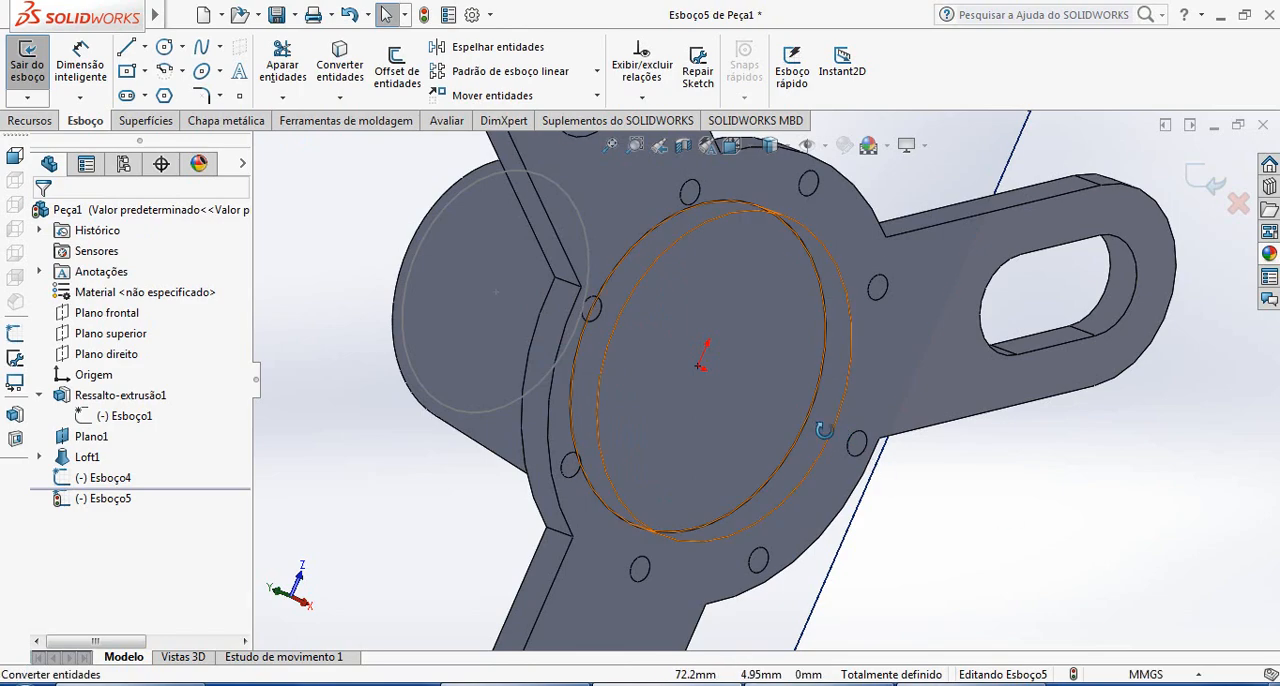
Exit the sketch on the loft's bottom face and turn the model to show the tapered body from above
{"action": "middle_click_drag", "start_coordinate": [829, 440], "coordinate": [802, 429]}
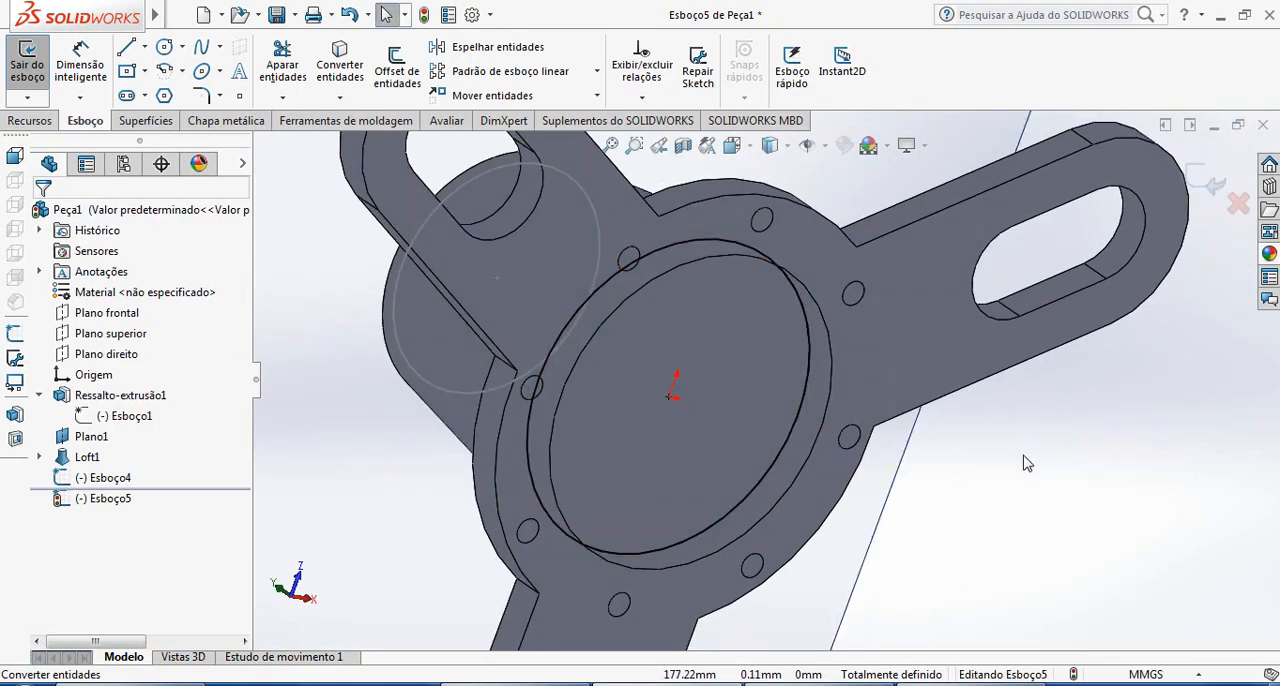
{"action": "left_click", "coordinate": [1216, 186]}
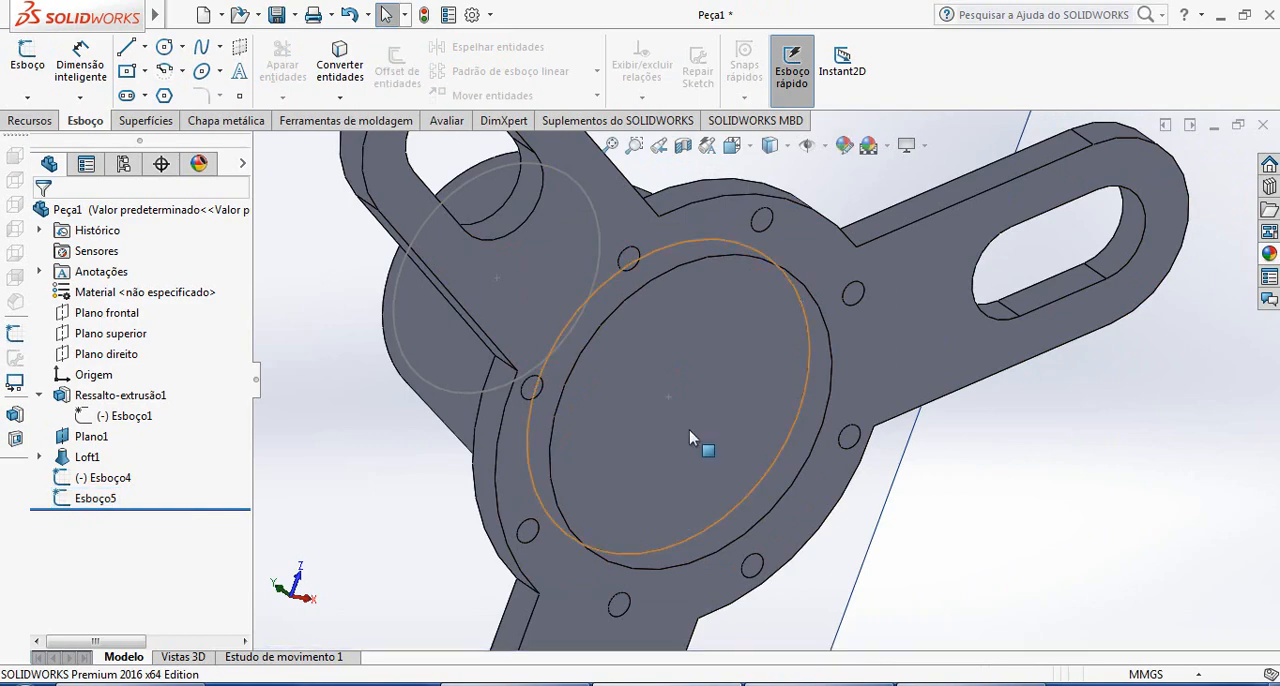
{"action": "mouse_move", "coordinate": [690, 437]}
{"action": "middle_mouse_down"}
{"action": "mouse_move", "coordinate": [737, 466]}
{"action": "mouse_move", "coordinate": [754, 423]}
{"action": "mouse_move", "coordinate": [835, 471]}
{"action": "mouse_move", "coordinate": [657, 337]}
{"action": "mouse_move", "coordinate": [829, 400]}
{"action": "mouse_move", "coordinate": [868, 356]}
{"action": "mouse_move", "coordinate": [914, 458]}
{"action": "middle_mouse_up"}
{"action": "middle_click_drag", "start_coordinate": [826, 423], "coordinate": [876, 145]}
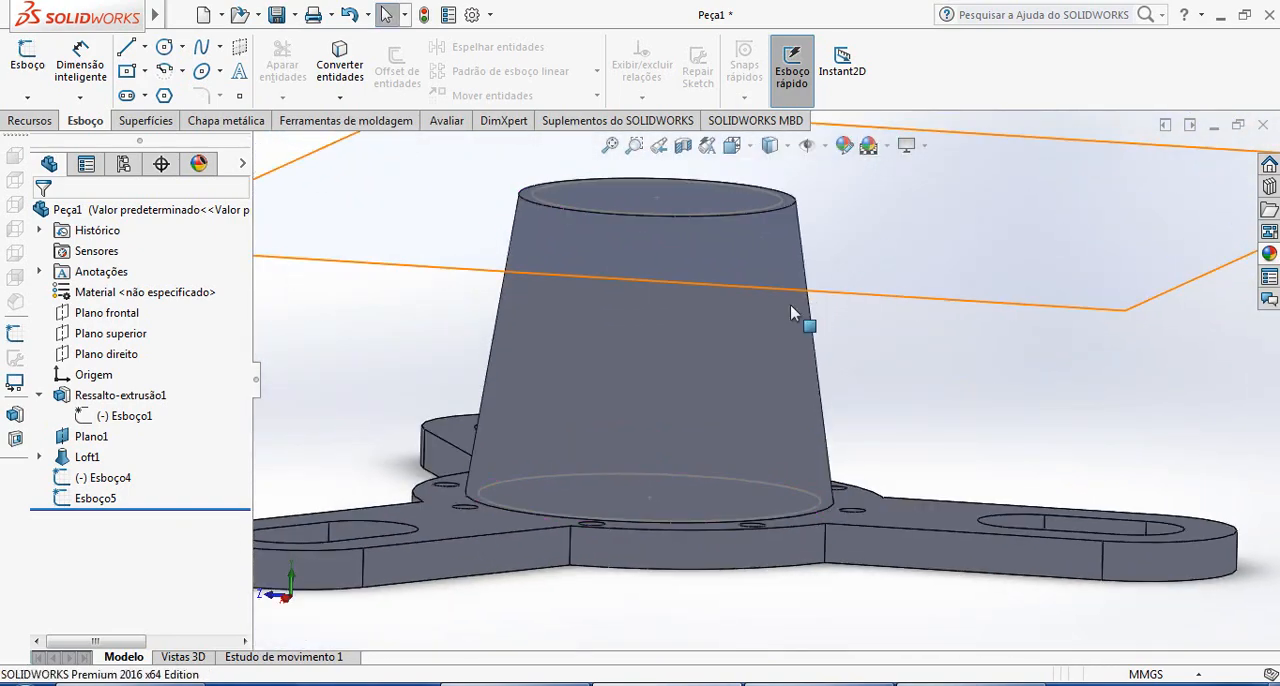
{"action": "middle_click_drag", "start_coordinate": [793, 313], "coordinate": [855, 400]}
{"action": "left_click", "coordinate": [31, 121]}
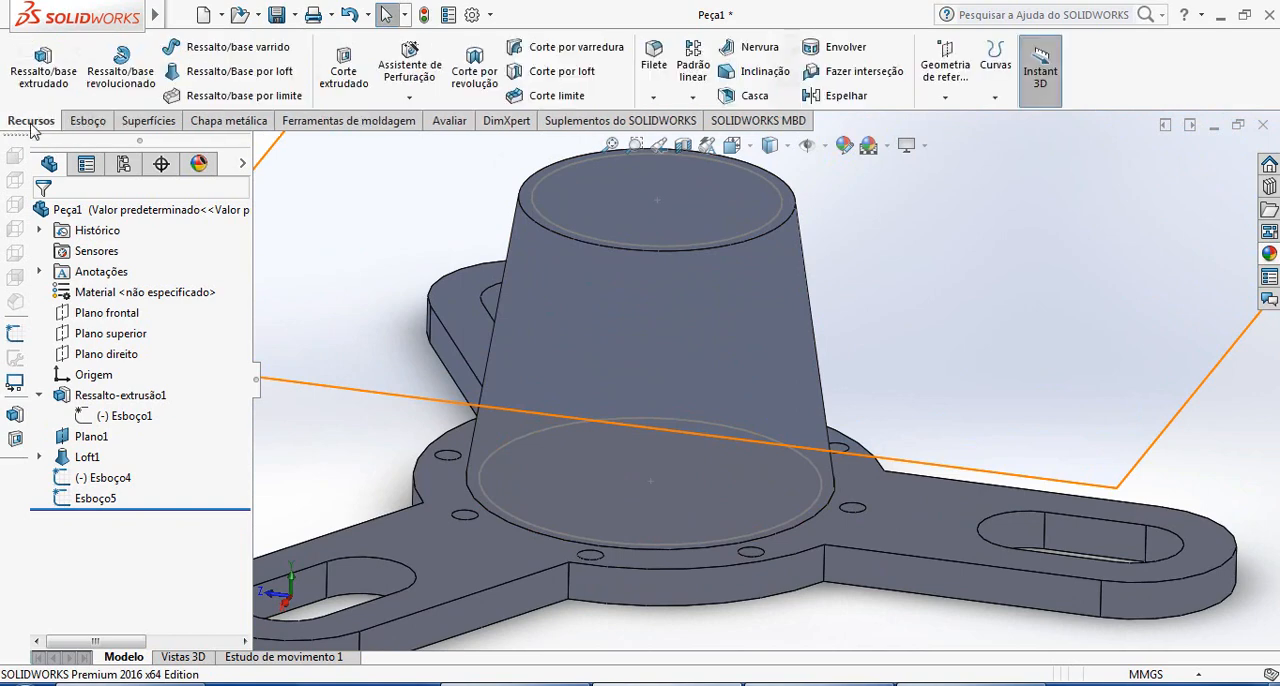
{"action": "left_click", "coordinate": [345, 80]}
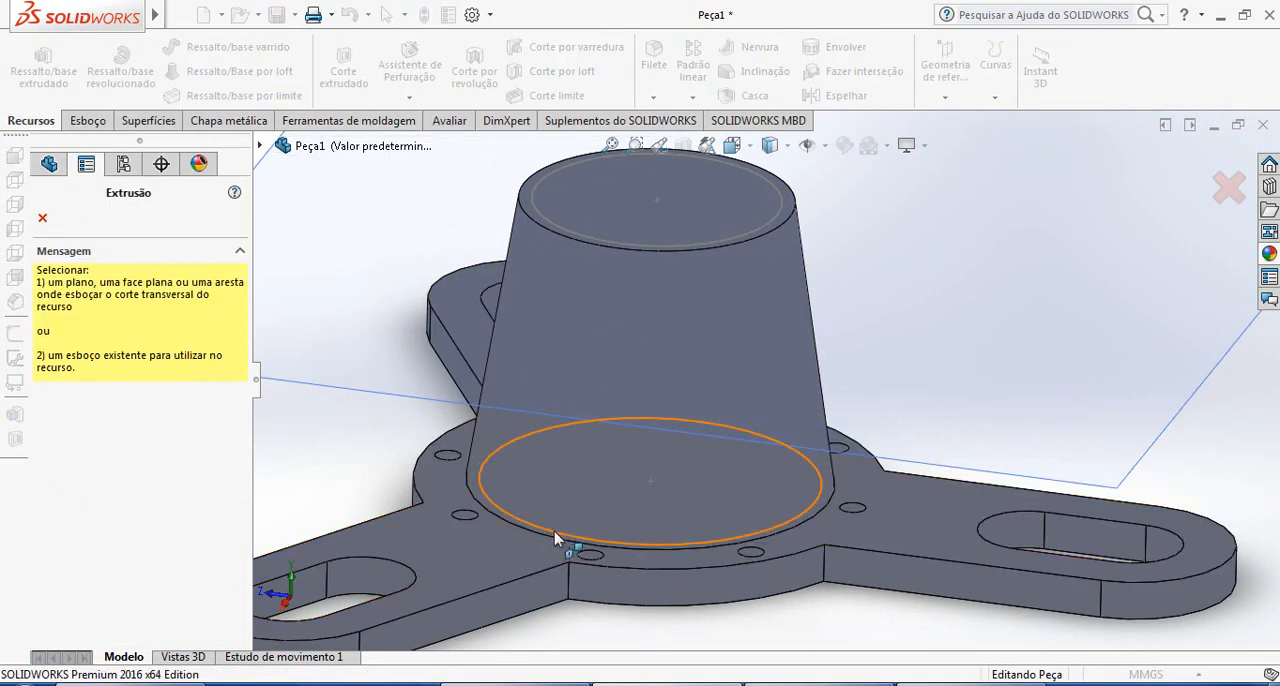
{"action": "left_click", "coordinate": [647, 545]}
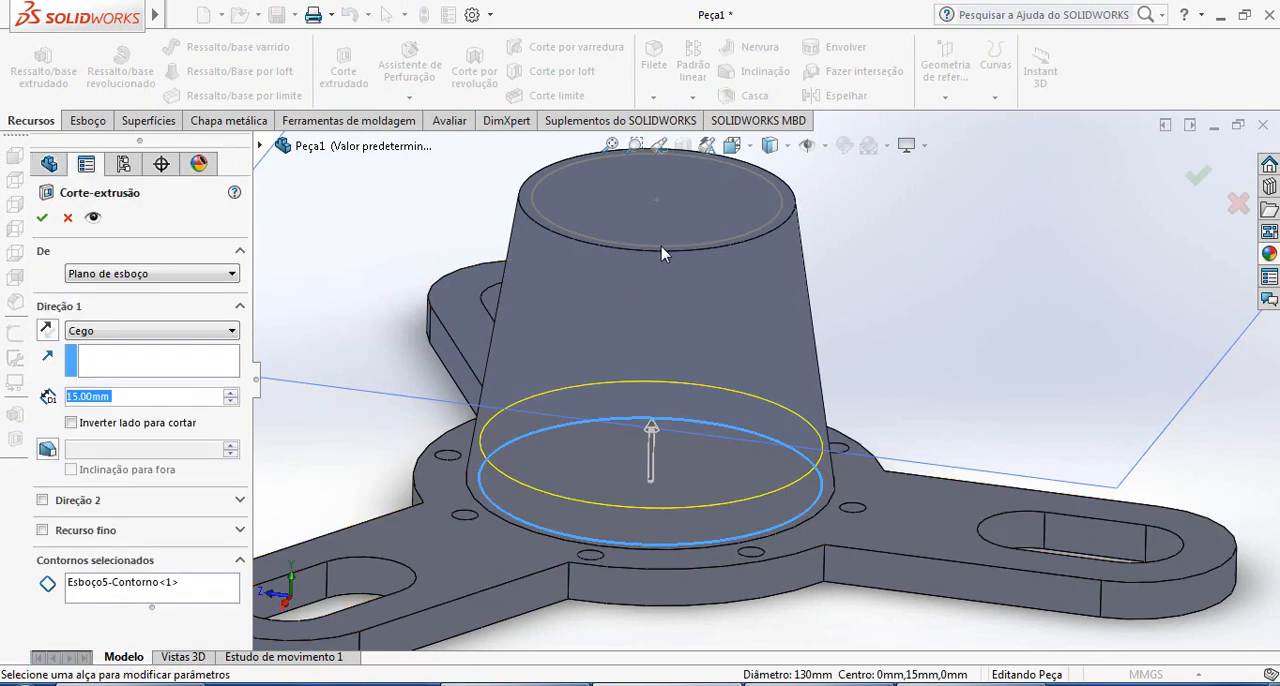
{"action": "left_click", "coordinate": [68, 220]}
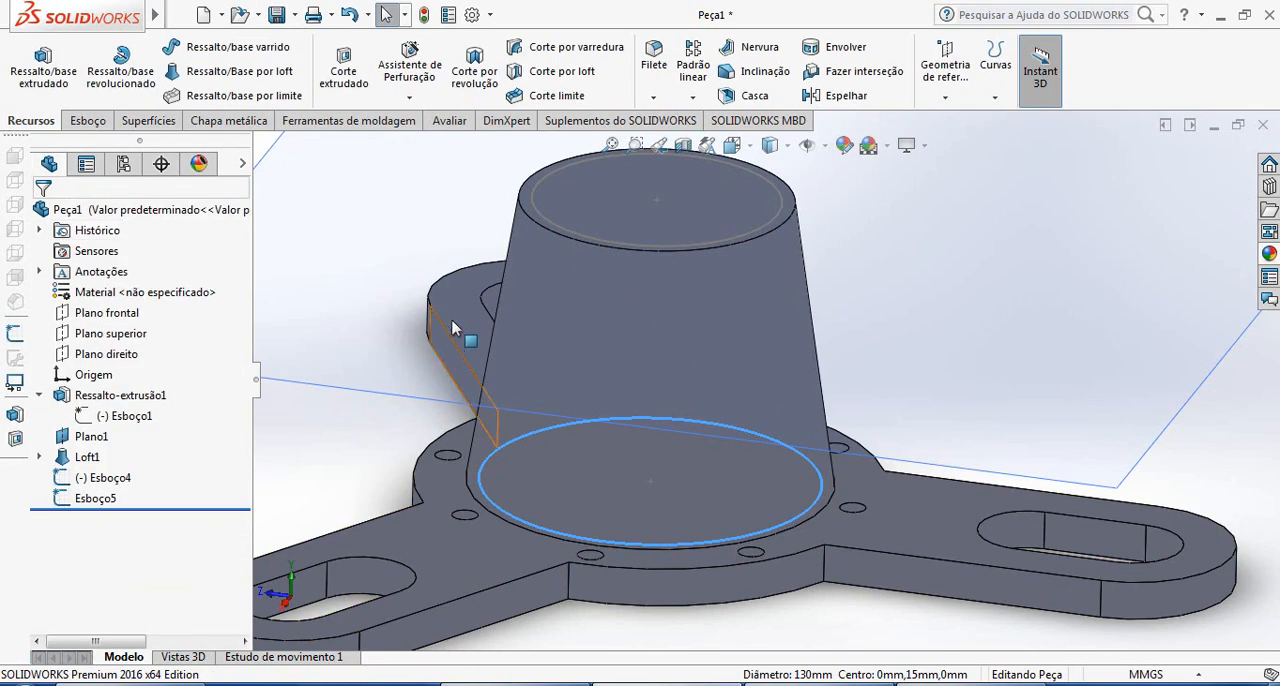
{"action": "left_click", "coordinate": [990, 295]}
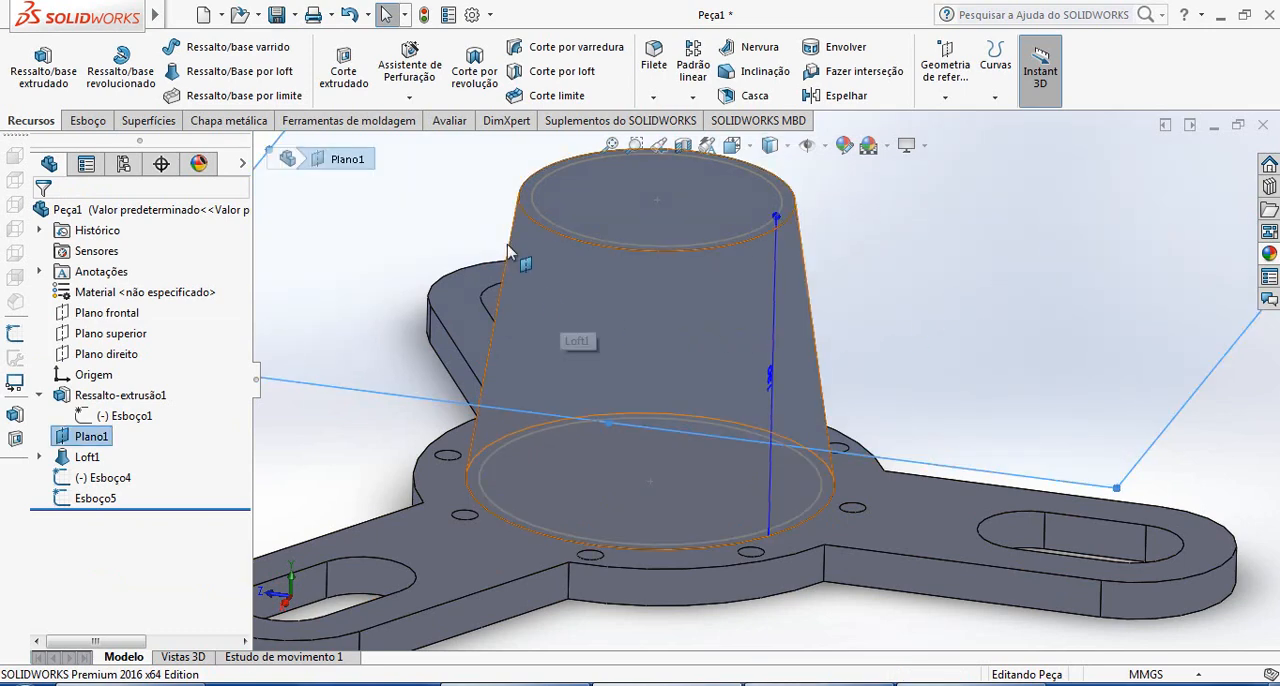
Create a lofted cut through the tapered body between the circle sketches on its bottom and upper faces
{"action": "left_click", "coordinate": [555, 72]}
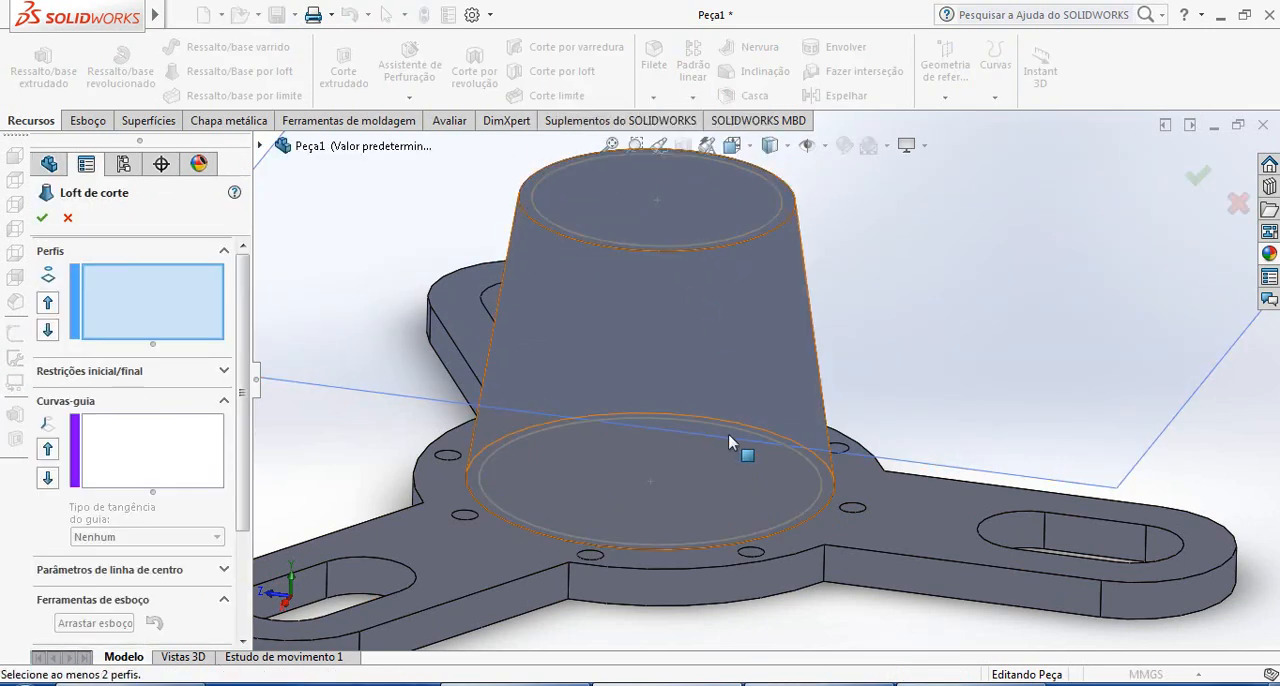
{"action": "left_click", "coordinate": [662, 545]}
{"action": "scroll", "coordinate": [670, 250], "scroll_direction": "down", "scroll_amount": 3}
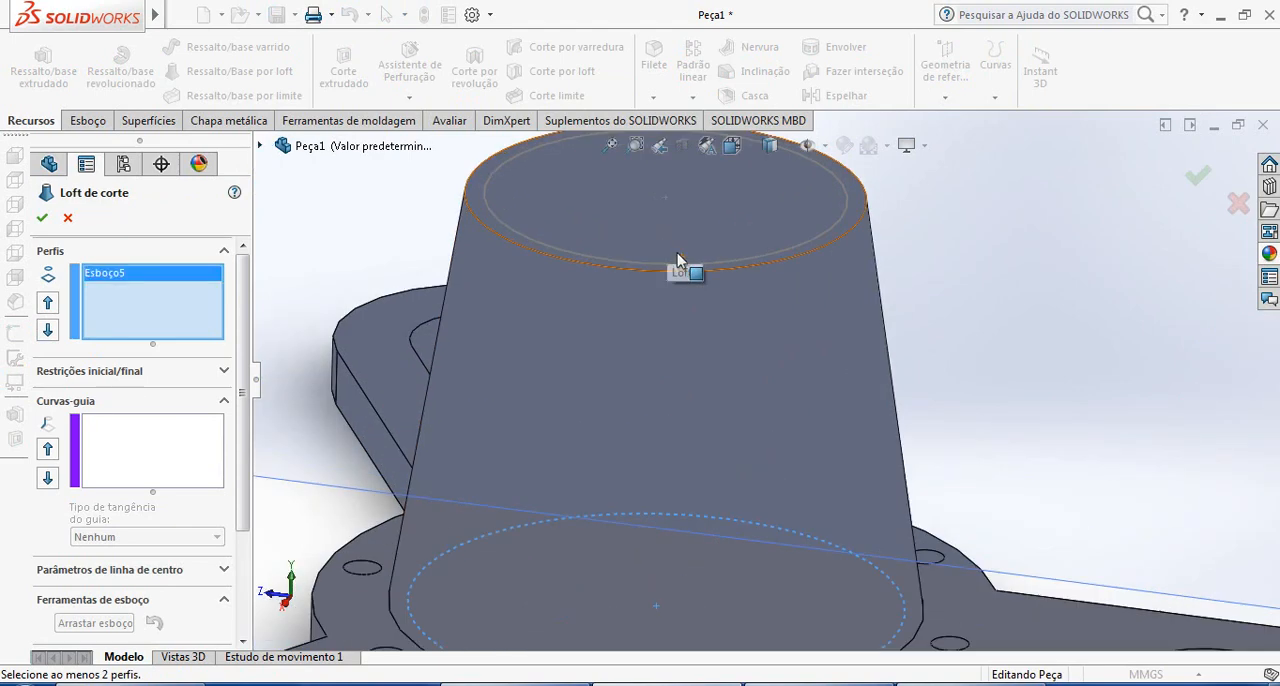
{"action": "left_click", "coordinate": [668, 265]}
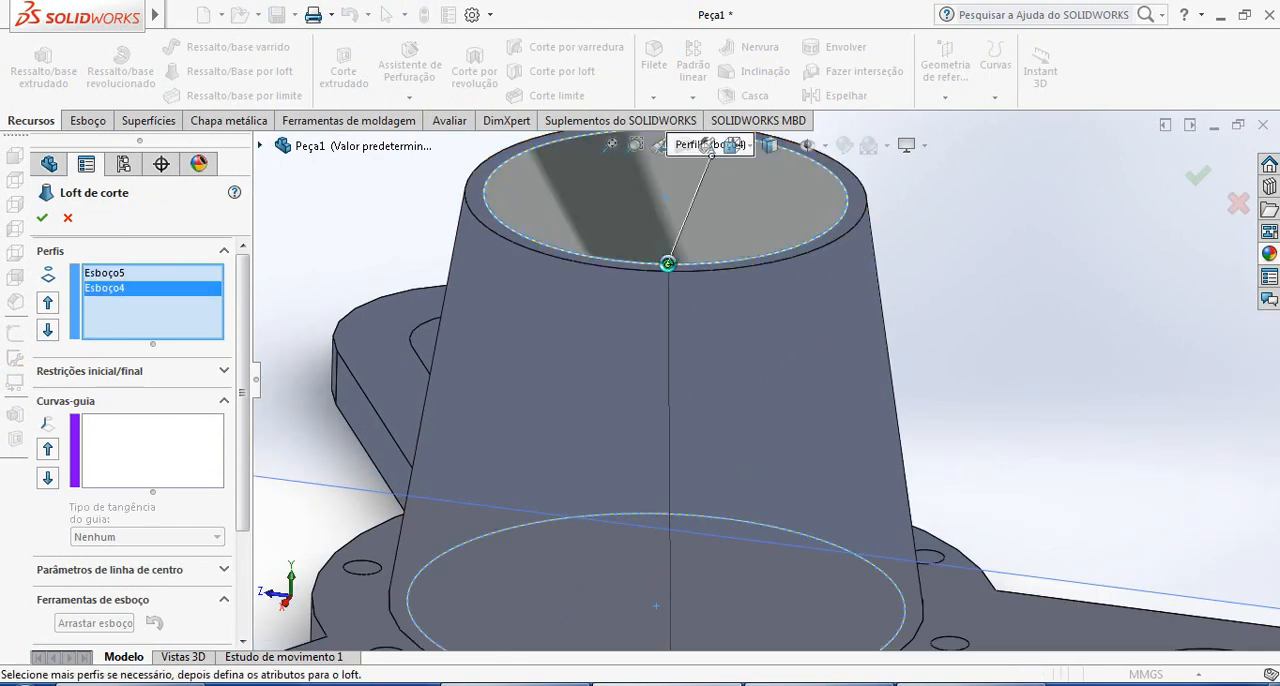
{"action": "scroll", "coordinate": [717, 363], "scroll_direction": "up", "scroll_amount": 5}
{"action": "mouse_move", "coordinate": [730, 376]}
{"action": "middle_mouse_down"}
{"action": "mouse_move", "coordinate": [738, 485]}
{"action": "mouse_move", "coordinate": [680, 226]}
{"action": "mouse_move", "coordinate": [740, 425]}
{"action": "middle_mouse_up"}
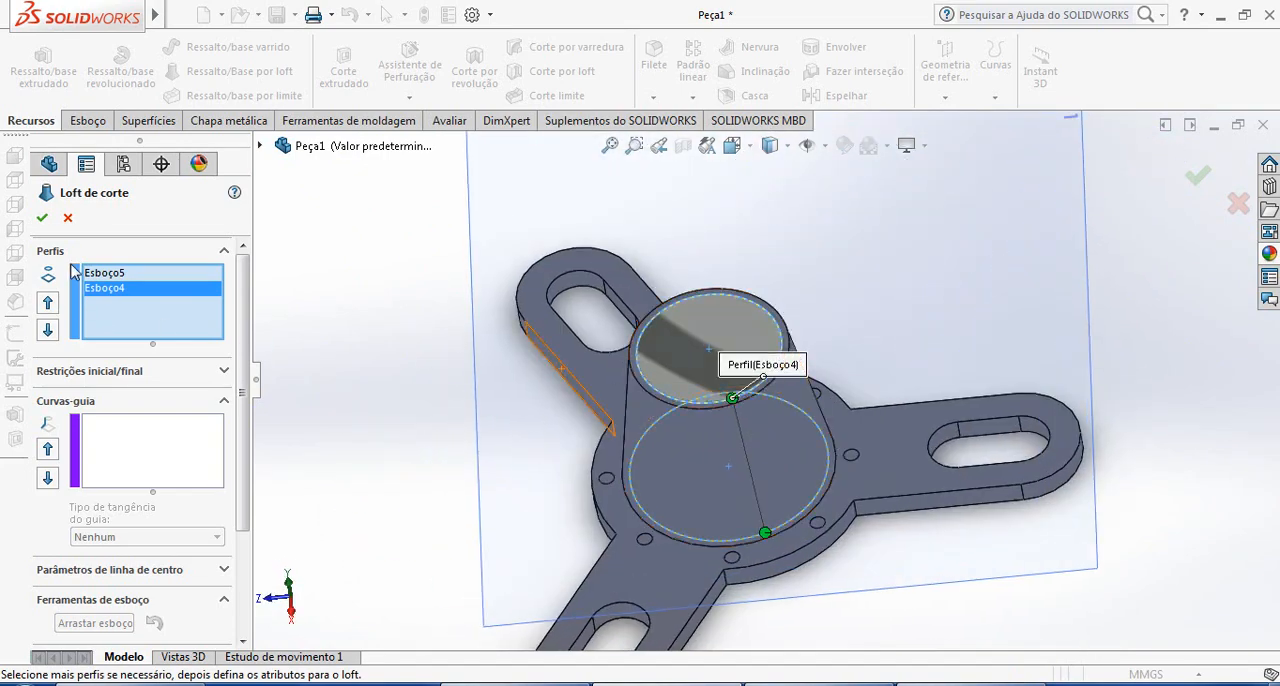
{"action": "left_click", "coordinate": [42, 218]}
Inspect the lofted cut in the tapered body from several angles
{"action": "middle_click_drag", "start_coordinate": [737, 377], "coordinate": [918, 528]}
{"action": "scroll", "coordinate": [922, 400], "scroll_direction": "down", "scroll_amount": 4}
{"action": "scroll", "coordinate": [853, 432], "scroll_direction": "up", "scroll_amount": 2}
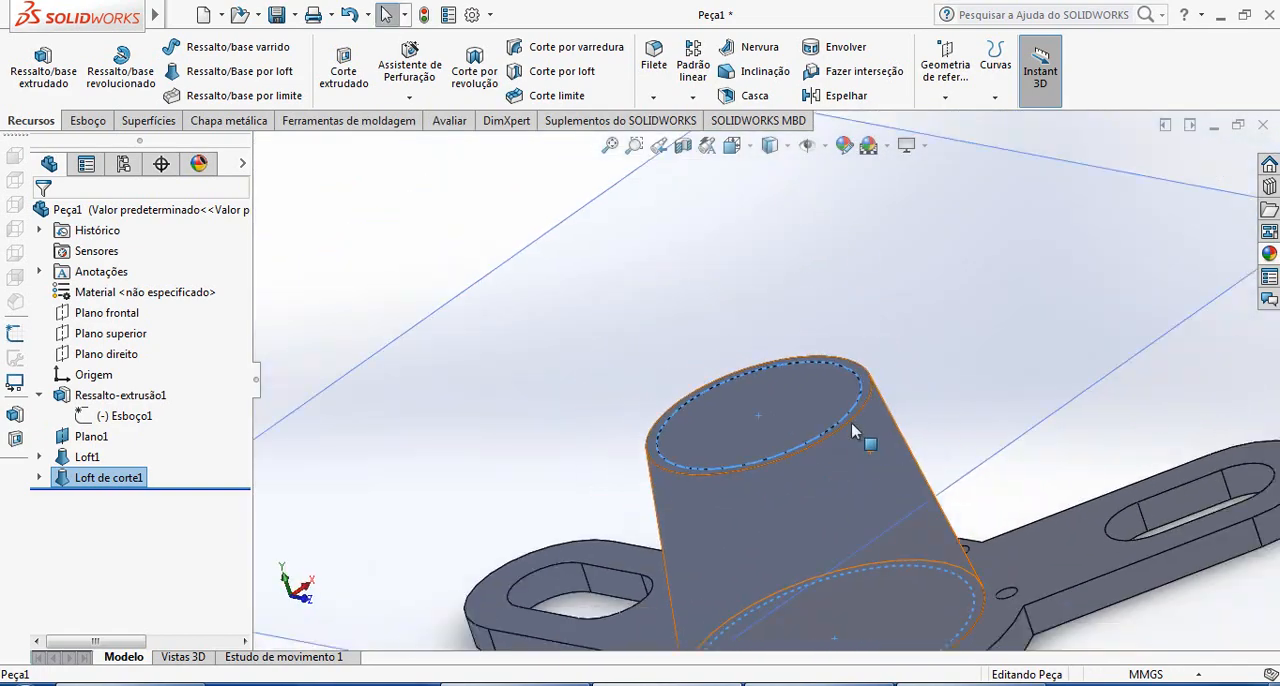
{"action": "mouse_move", "coordinate": [853, 432]}
{"action": "middle_mouse_down"}
{"action": "mouse_move", "coordinate": [829, 449]}
{"action": "mouse_move", "coordinate": [849, 531]}
{"action": "mouse_move", "coordinate": [820, 494]}
{"action": "mouse_move", "coordinate": [820, 449]}
{"action": "mouse_move", "coordinate": [802, 490]}
{"action": "mouse_move", "coordinate": [735, 386]}
{"action": "mouse_move", "coordinate": [762, 402]}
{"action": "middle_mouse_up"}
{"action": "scroll", "coordinate": [820, 494], "scroll_direction": "down", "scroll_amount": 3}
{"action": "scroll", "coordinate": [800, 510], "scroll_direction": "up", "scroll_amount": 6}
{"action": "scroll", "coordinate": [746, 484], "scroll_direction": "up", "scroll_amount": 1}
Switch to the reference drawing in Windows Photo Viewer, examine the upper flange's dimensions, and return to SOLIDWORKS
{"action": "key", "text": "alt+Tab"}
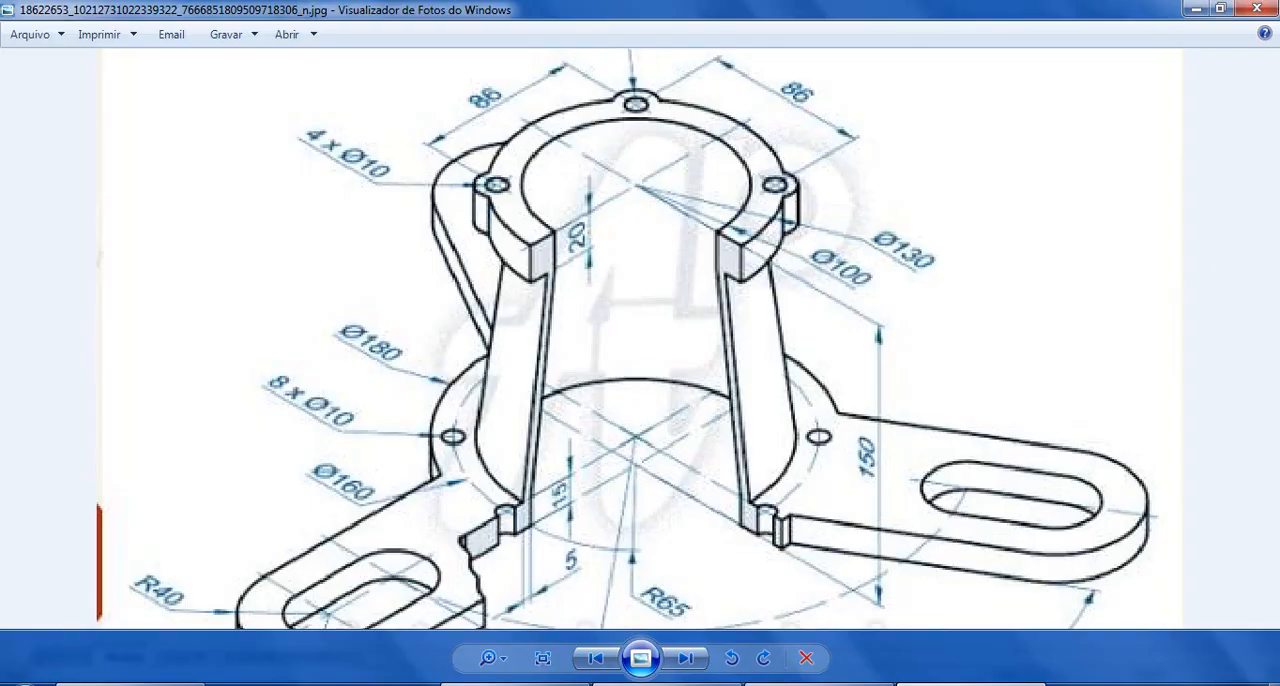
{"action": "scroll", "coordinate": [710, 534], "scroll_direction": "up", "scroll_amount": 1}
{"action": "scroll", "coordinate": [700, 506], "scroll_direction": "down", "scroll_amount": 3}
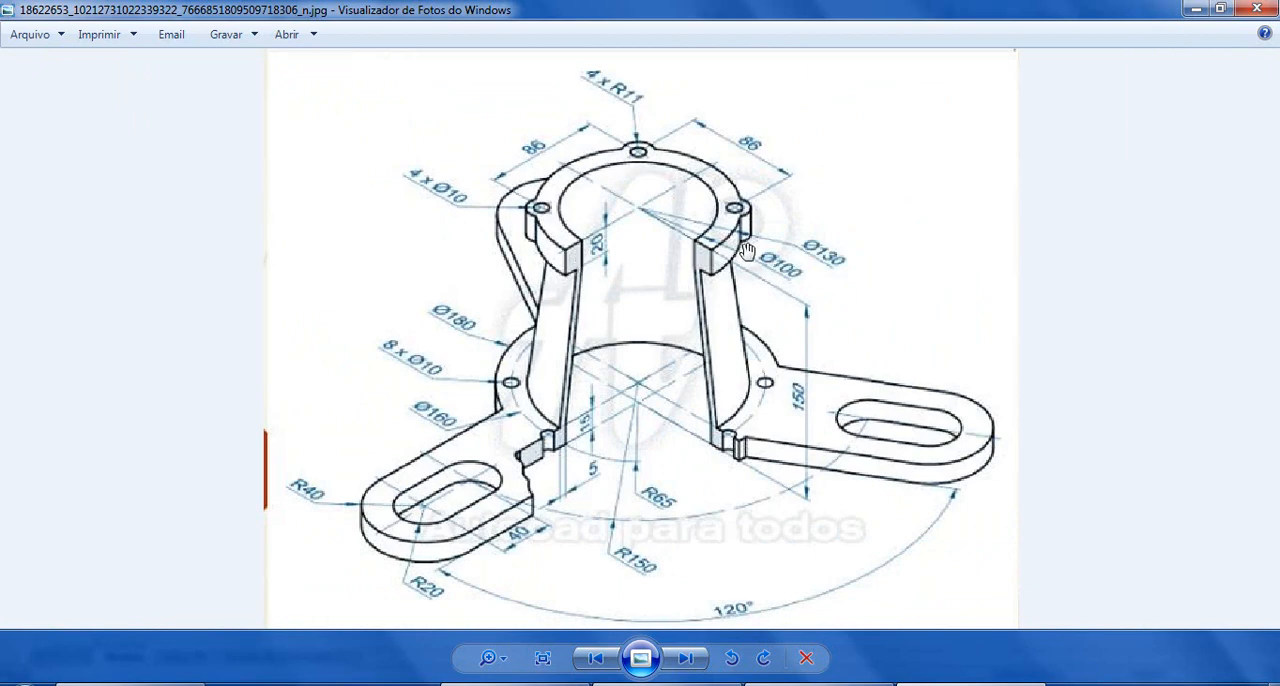
{"action": "key", "text": "alt+Tab"}
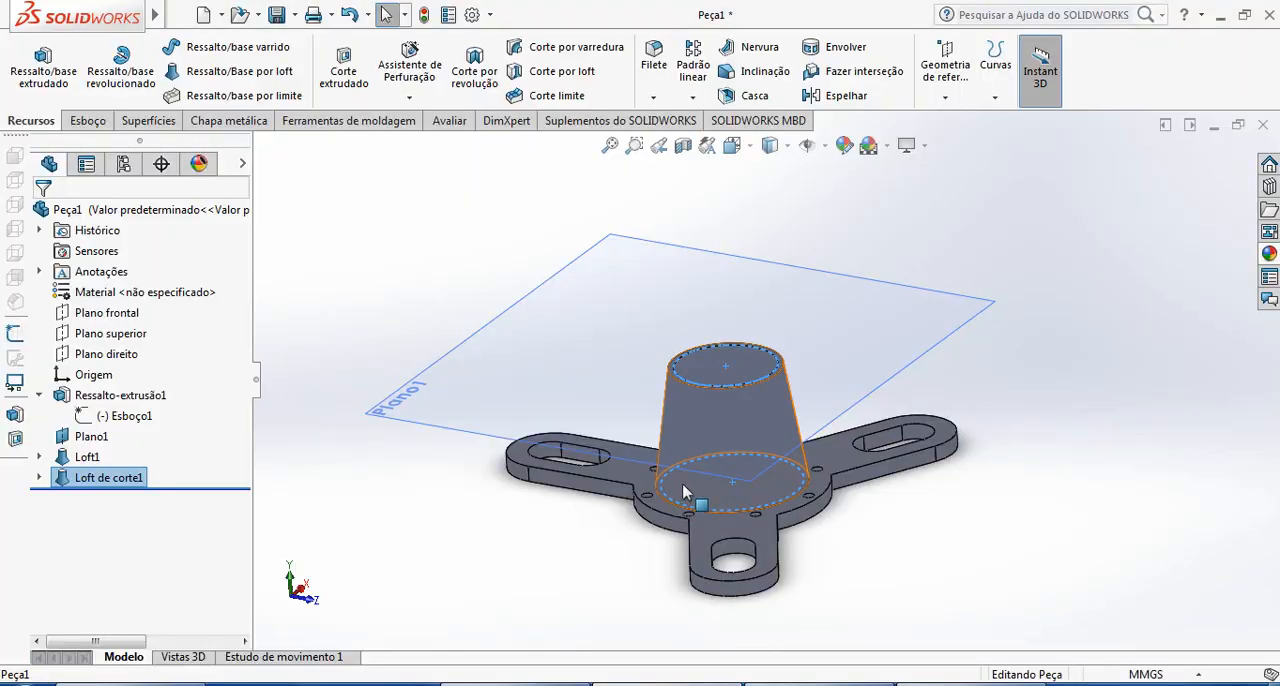
Recheck the upper flange dimensions in the reference drawing in Windows Photo Viewer, and return to SOLIDWORKS
{"action": "scroll", "coordinate": [745, 477], "scroll_direction": "up", "scroll_amount": 4}
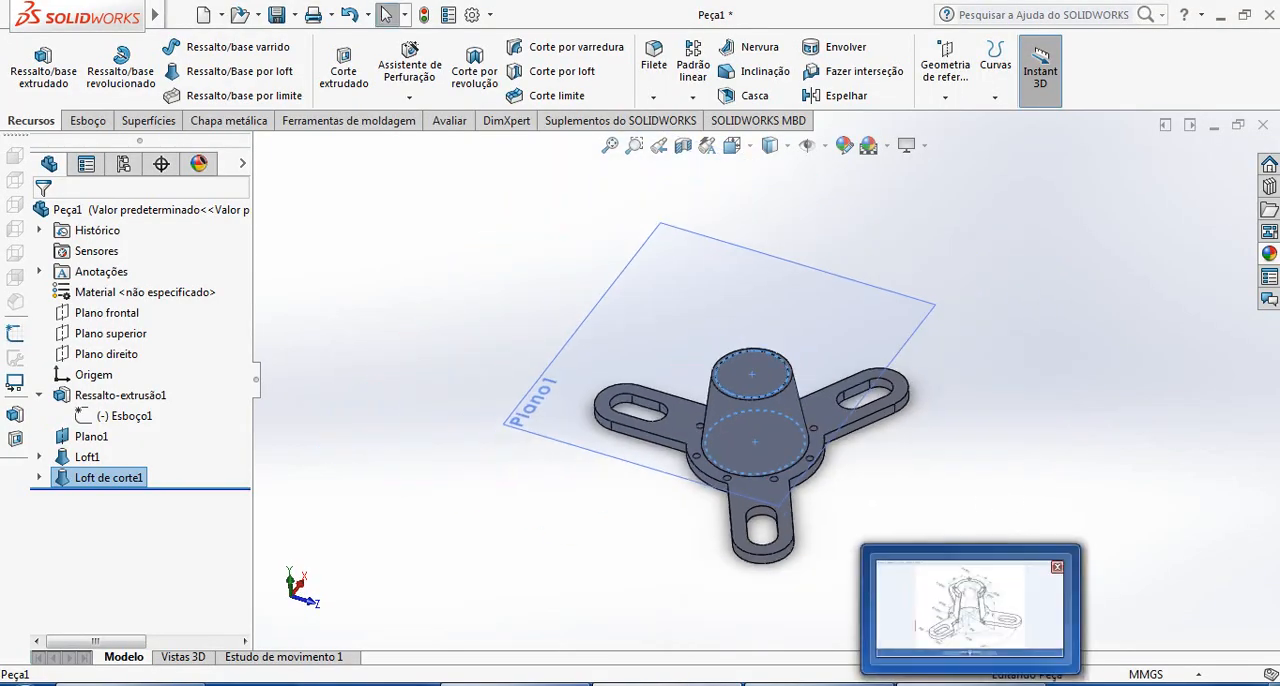
{"action": "left_click", "coordinate": [970, 684]}
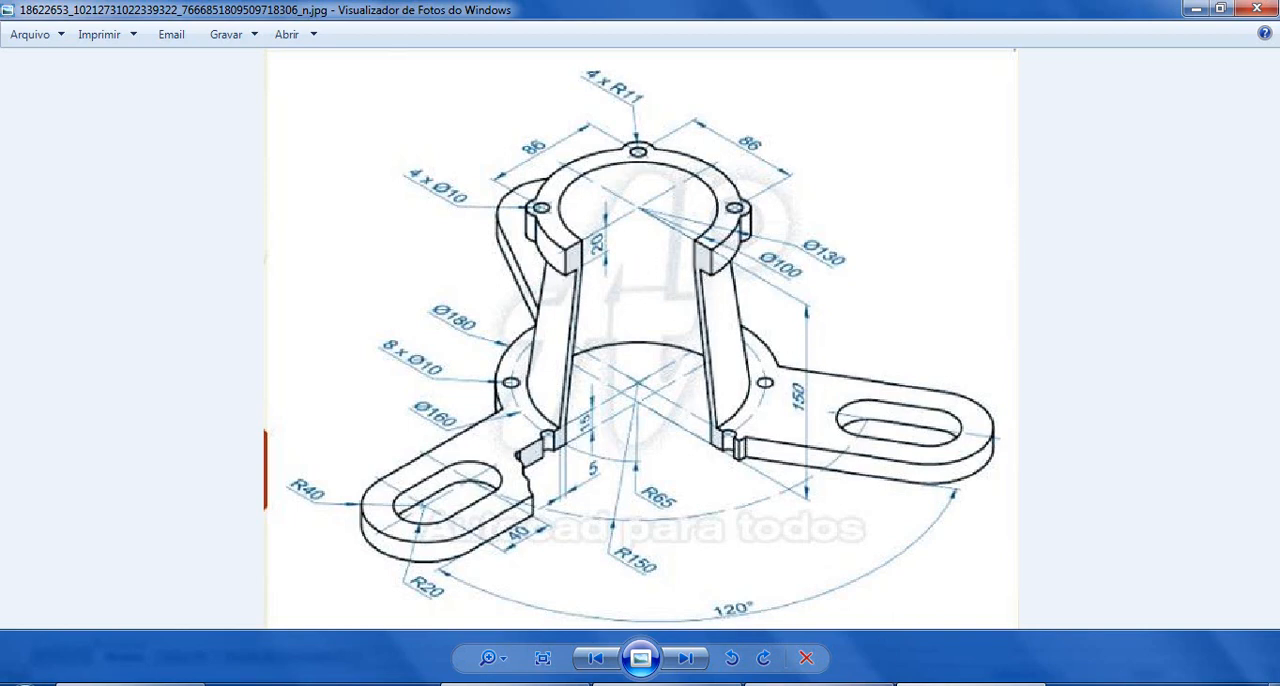
{"action": "left_click", "coordinate": [668, 684]}
{"action": "left_click", "coordinate": [1072, 537]}
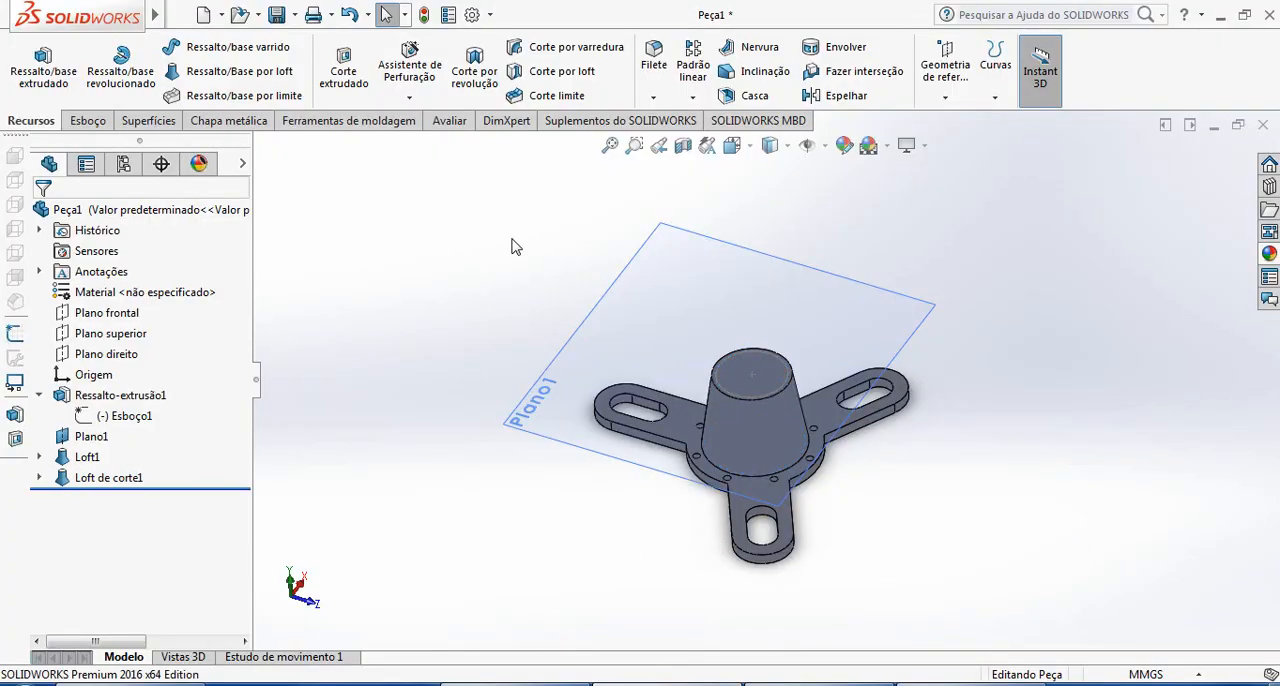
Hide the circle sketch on the tapered body's upper face and turn the model to show the hollow interior
{"action": "scroll", "coordinate": [800, 400], "scroll_direction": "down", "scroll_amount": 5}
{"action": "left_click", "coordinate": [790, 312]}
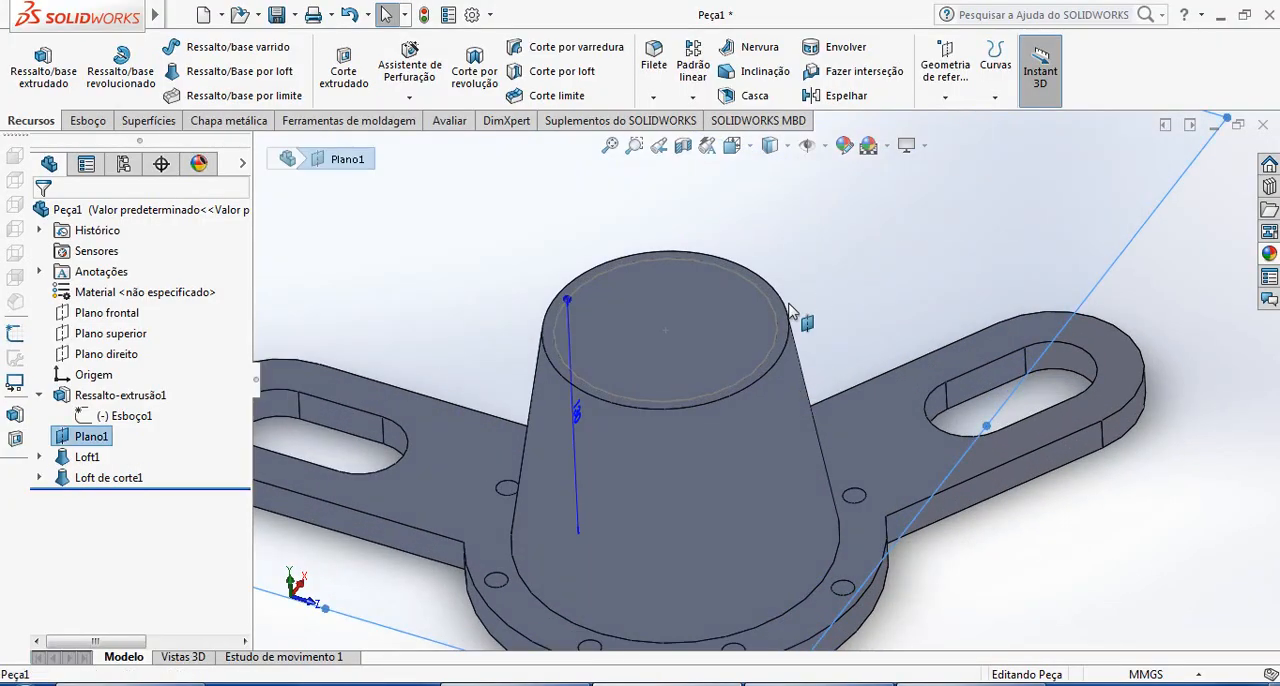
{"action": "left_click", "coordinate": [1197, 477]}
{"action": "scroll", "coordinate": [776, 325], "scroll_direction": "down", "scroll_amount": 3}
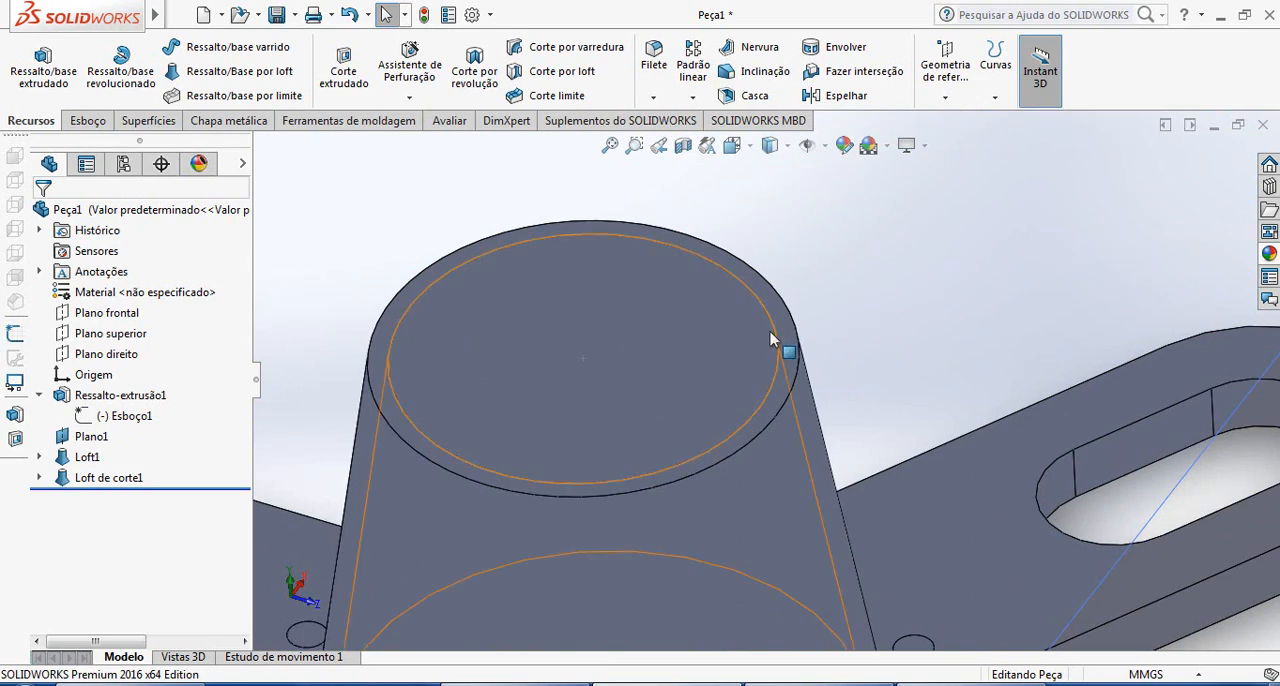
{"action": "right_click", "coordinate": [775, 340]}
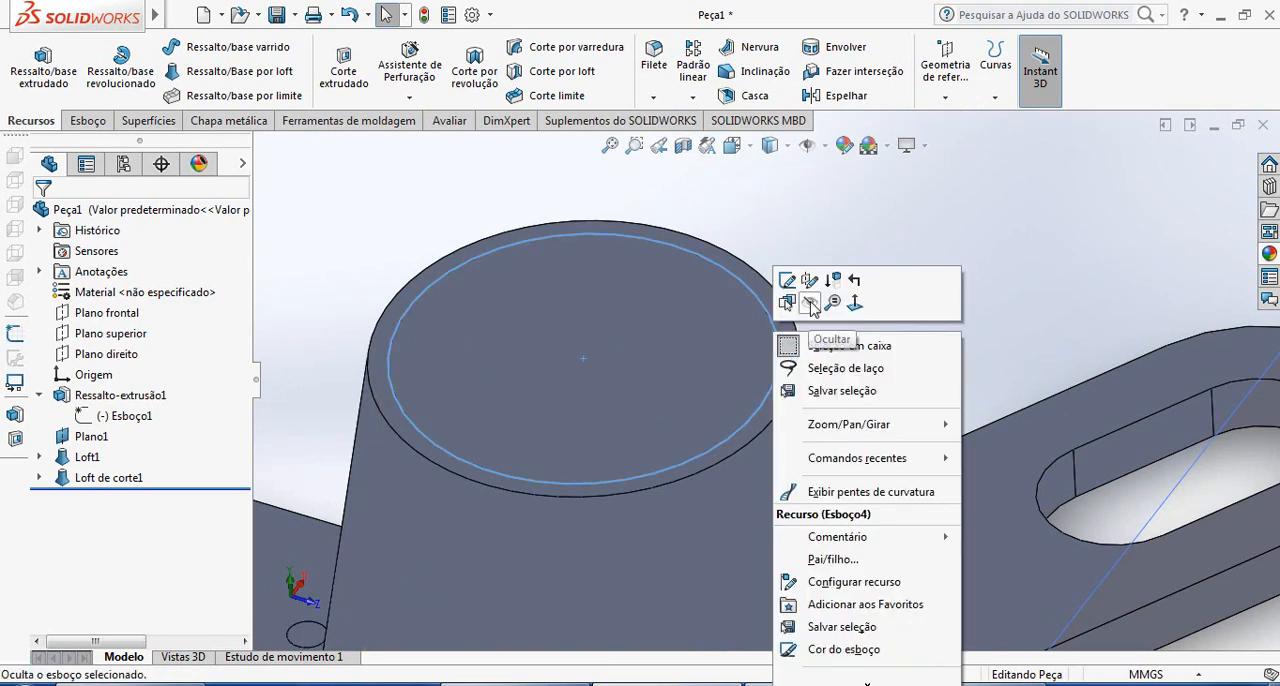
{"action": "left_click", "coordinate": [810, 305]}
{"action": "key", "text": "f"}
{"action": "scroll", "coordinate": [875, 520], "scroll_direction": "down", "scroll_amount": 3}
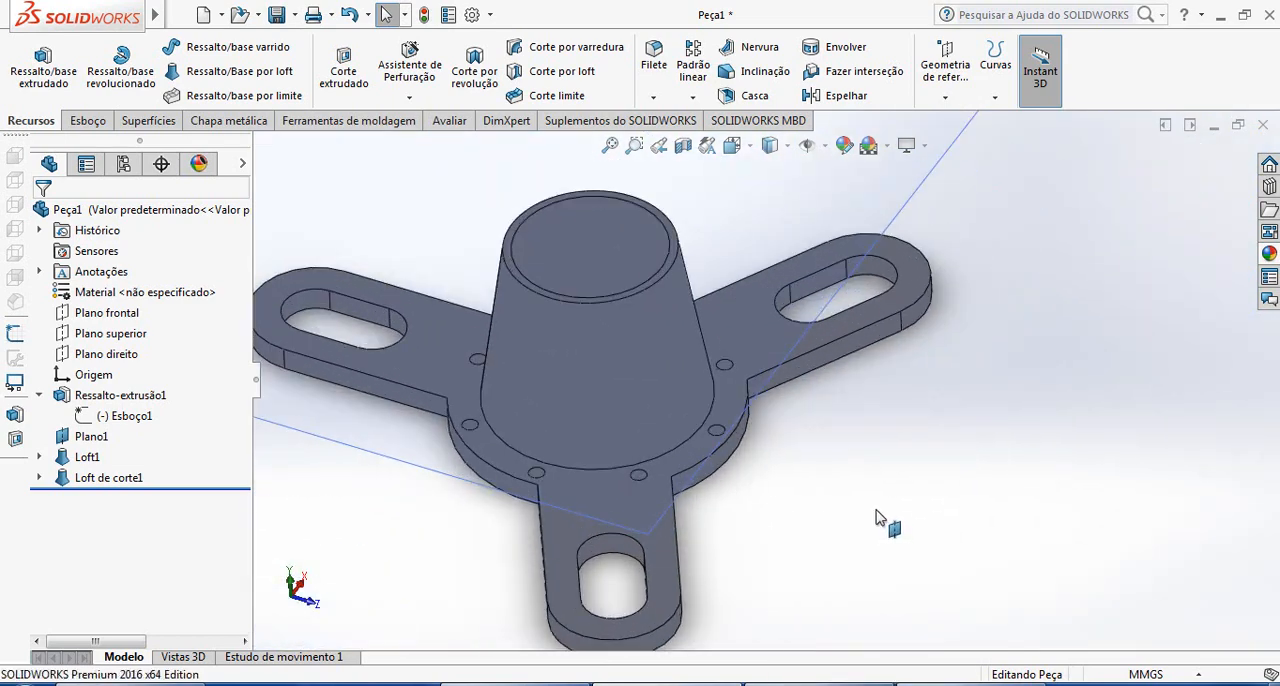
{"action": "middle_click_drag", "start_coordinate": [876, 518], "coordinate": [997, 480]}
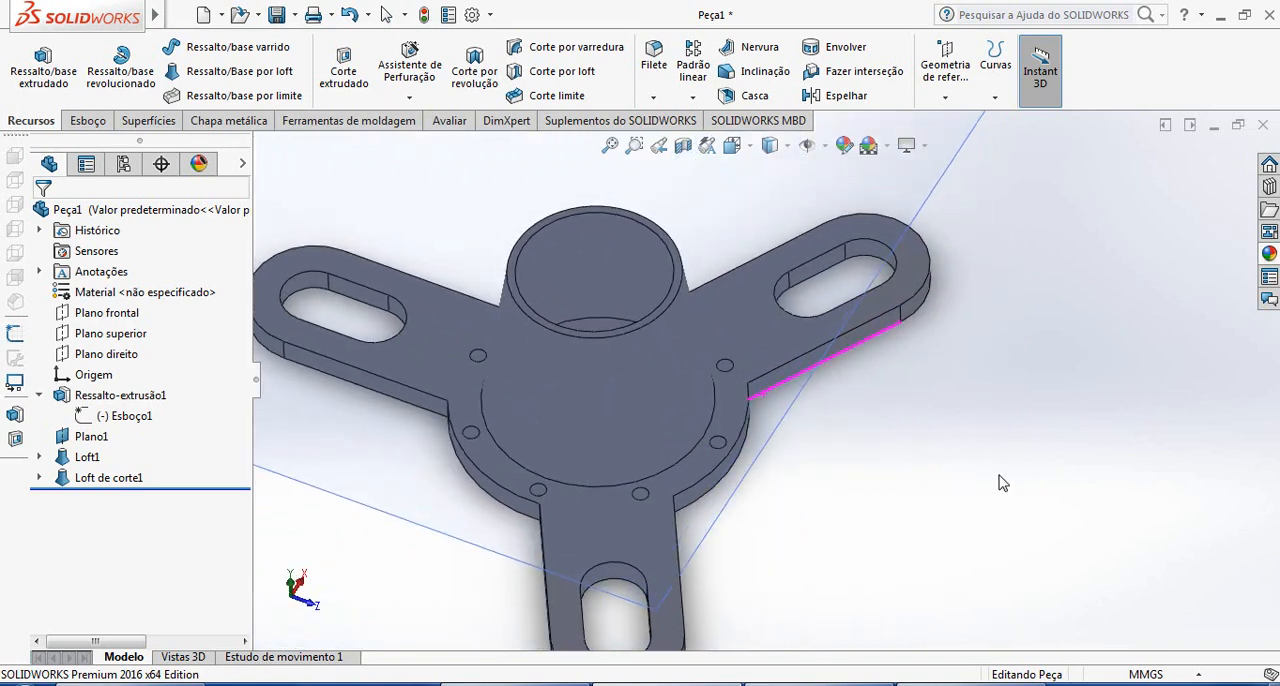
Start a sketch on the tapered body's upper annular face and view it face-on
{"action": "left_click", "coordinate": [88, 121]}
{"action": "left_click", "coordinate": [27, 62]}
{"action": "scroll", "coordinate": [760, 310], "scroll_direction": "down", "scroll_amount": 3}
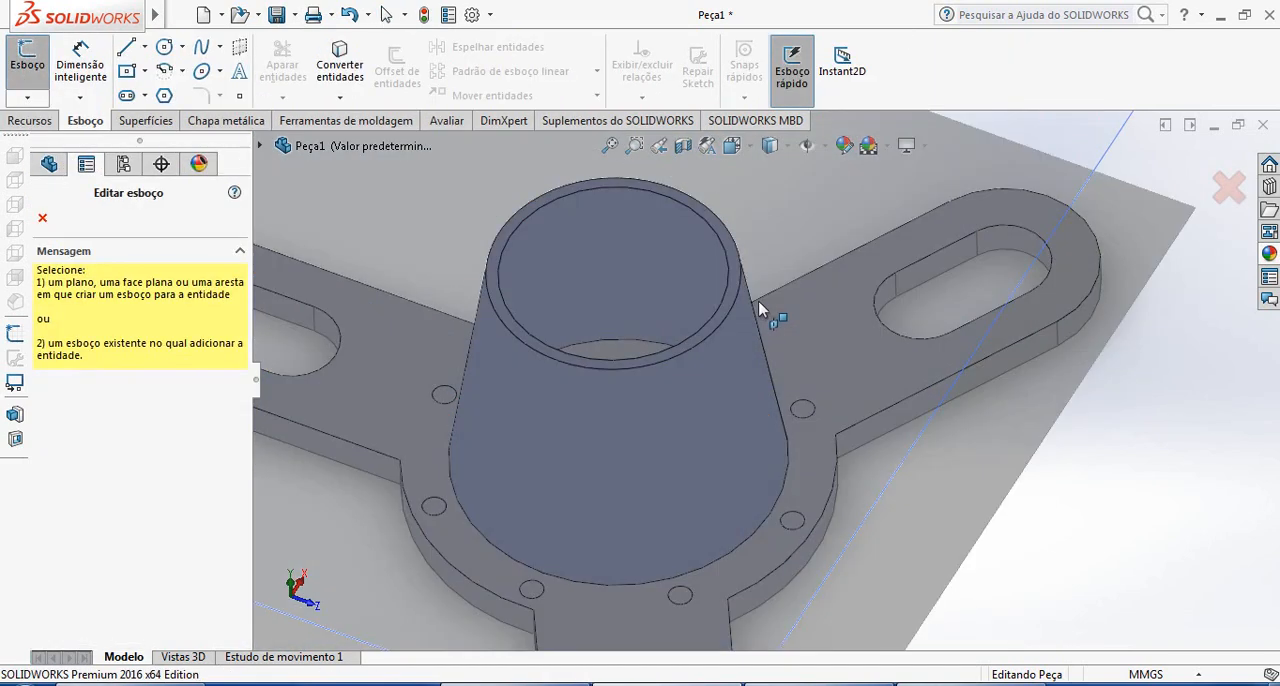
{"action": "scroll", "coordinate": [750, 295], "scroll_direction": "up", "scroll_amount": 3}
{"action": "left_click", "coordinate": [737, 275]}
{"action": "scroll", "coordinate": [752, 318], "scroll_direction": "up", "scroll_amount": 3}
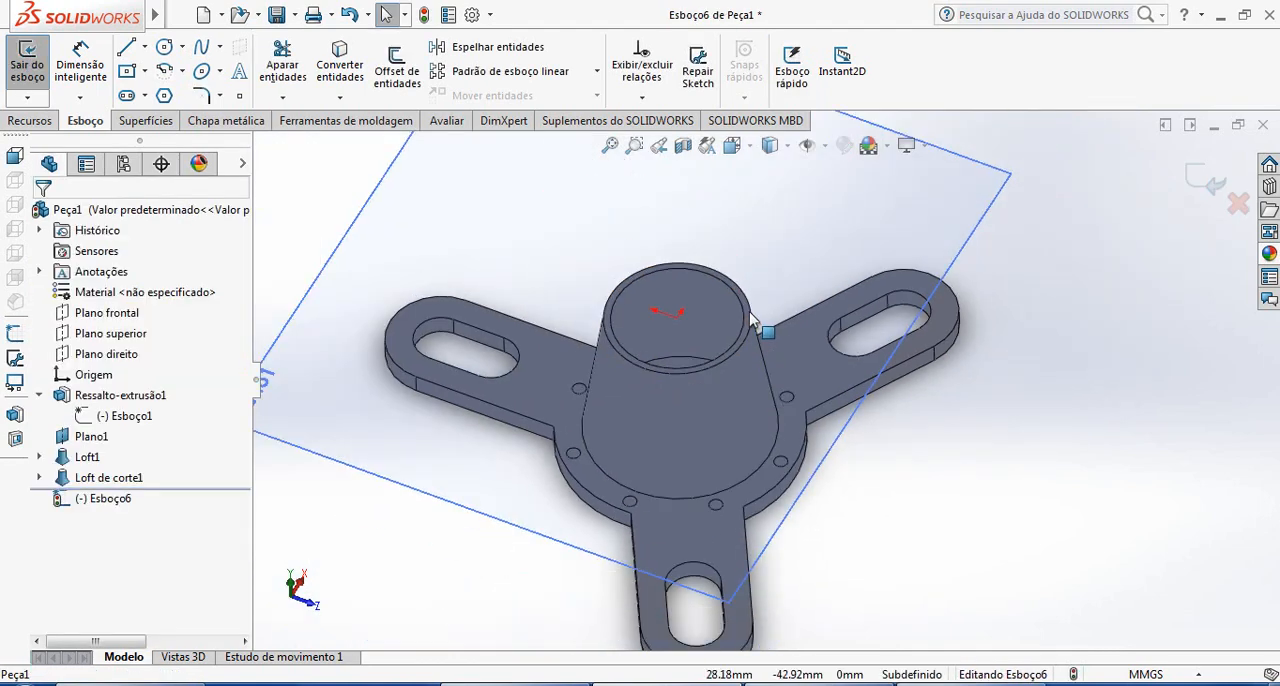
{"action": "scroll", "coordinate": [752, 318], "scroll_direction": "up", "scroll_amount": 2}
{"action": "key", "text": "ctrl+8"}
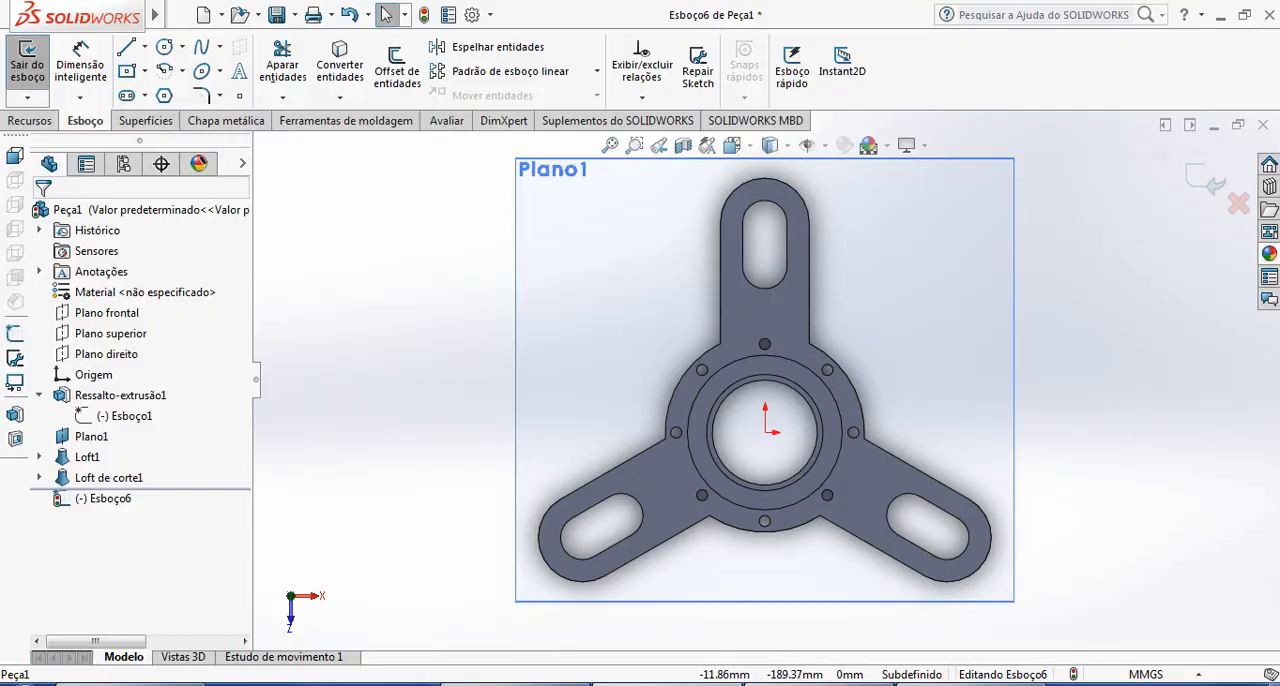
Check the flange in the reference drawing, and sketch two concentric circles about 285 mm and 241 mm in diameter centred on the origin
{"action": "left_click", "coordinate": [933, 674]}
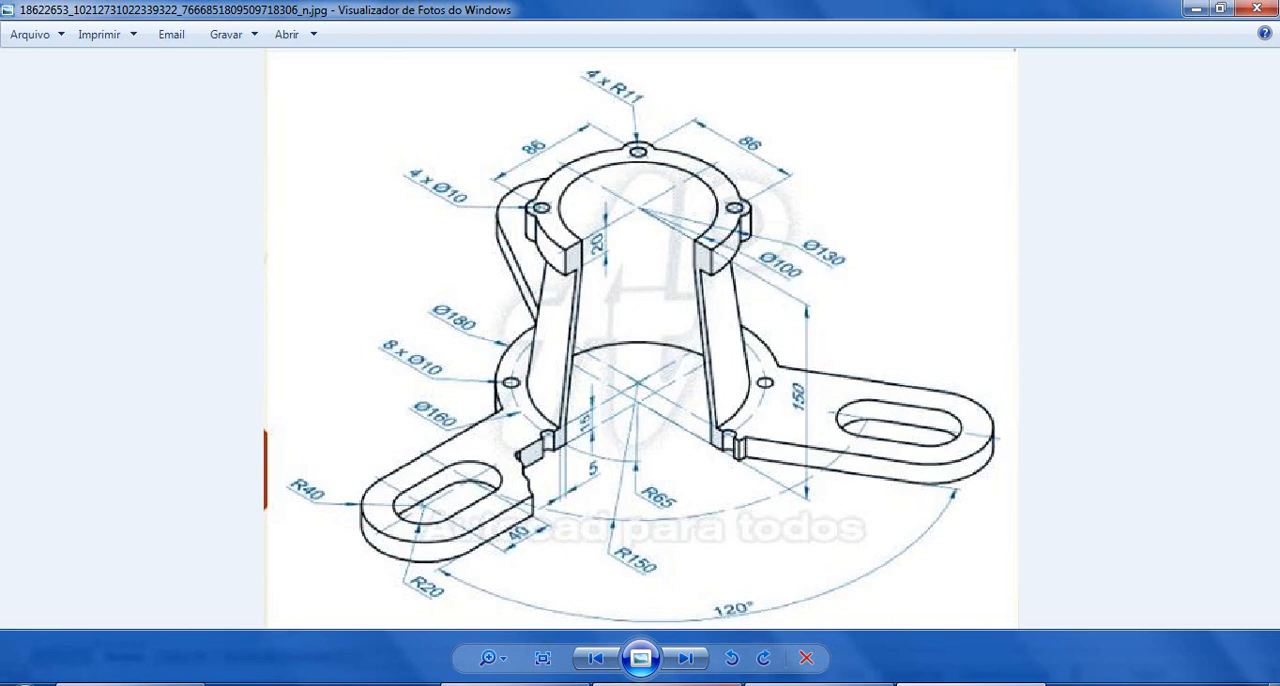
{"action": "left_click", "coordinate": [667, 683]}
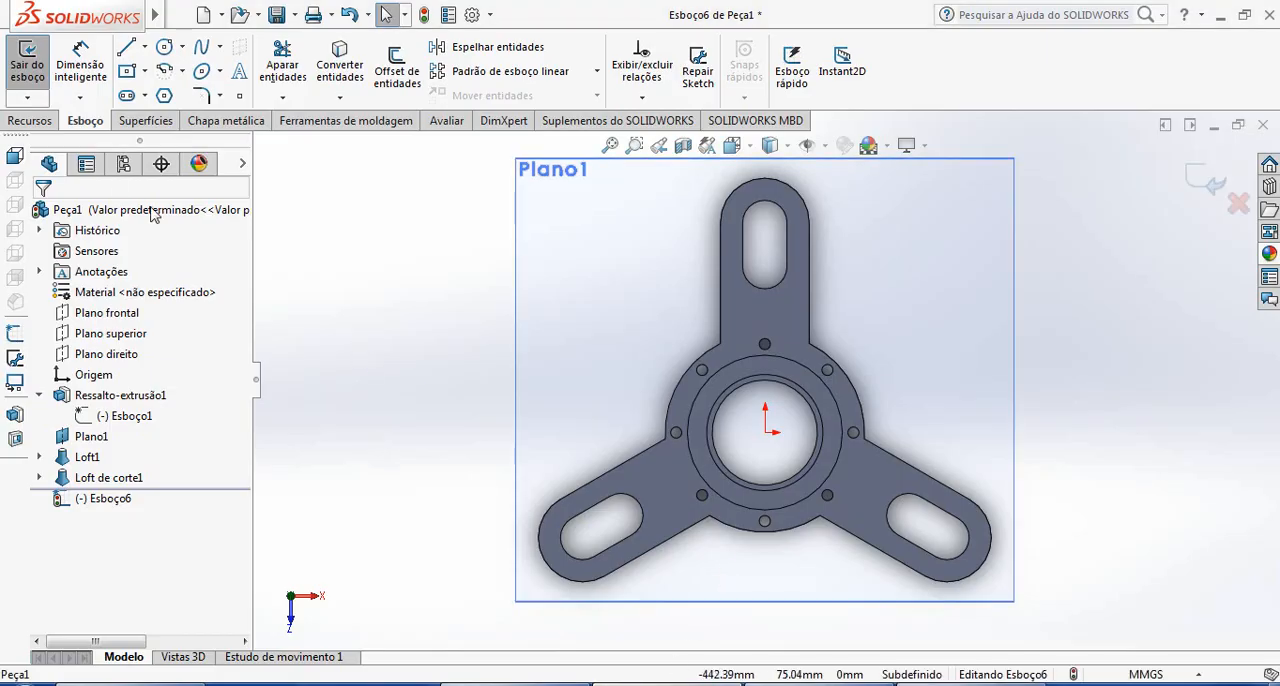
{"action": "left_click", "coordinate": [178, 52]}
{"action": "scroll", "coordinate": [815, 540], "scroll_direction": "down", "scroll_amount": 3}
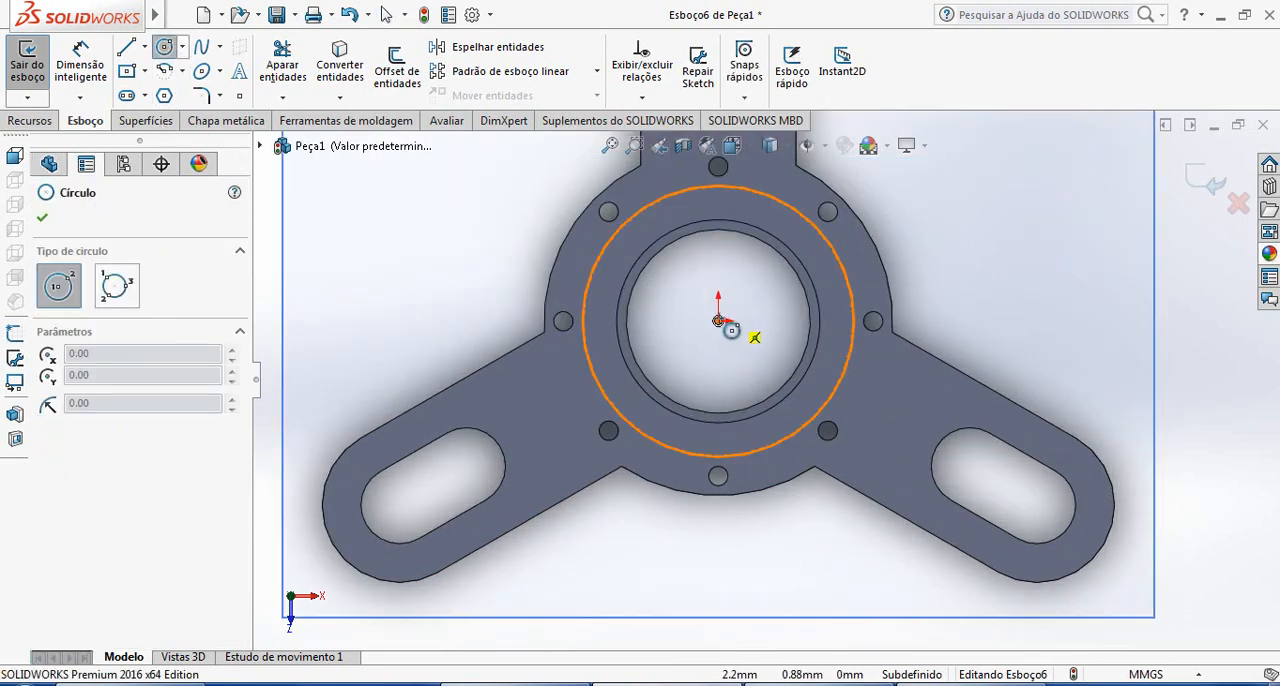
{"action": "mouse_move", "coordinate": [718, 321]}
{"action": "left_mouse_down"}
{"action": "mouse_move", "coordinate": [1034, 323]}
{"action": "mouse_move", "coordinate": [995, 321]}
{"action": "left_mouse_up"}
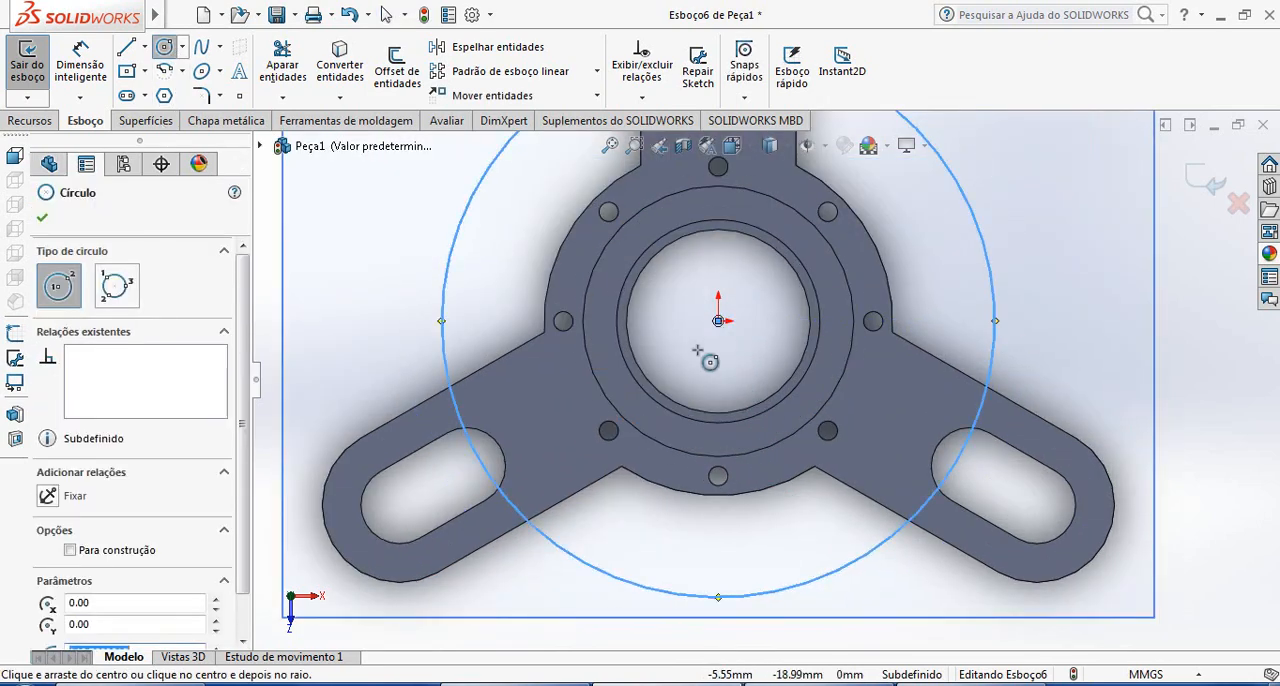
{"action": "left_click_drag", "start_coordinate": [718, 321], "coordinate": [952, 321]}
Dimension the inner sketched circle to 130 mm in diameter and the other circle to 100 mm
{"action": "left_click", "coordinate": [81, 68]}
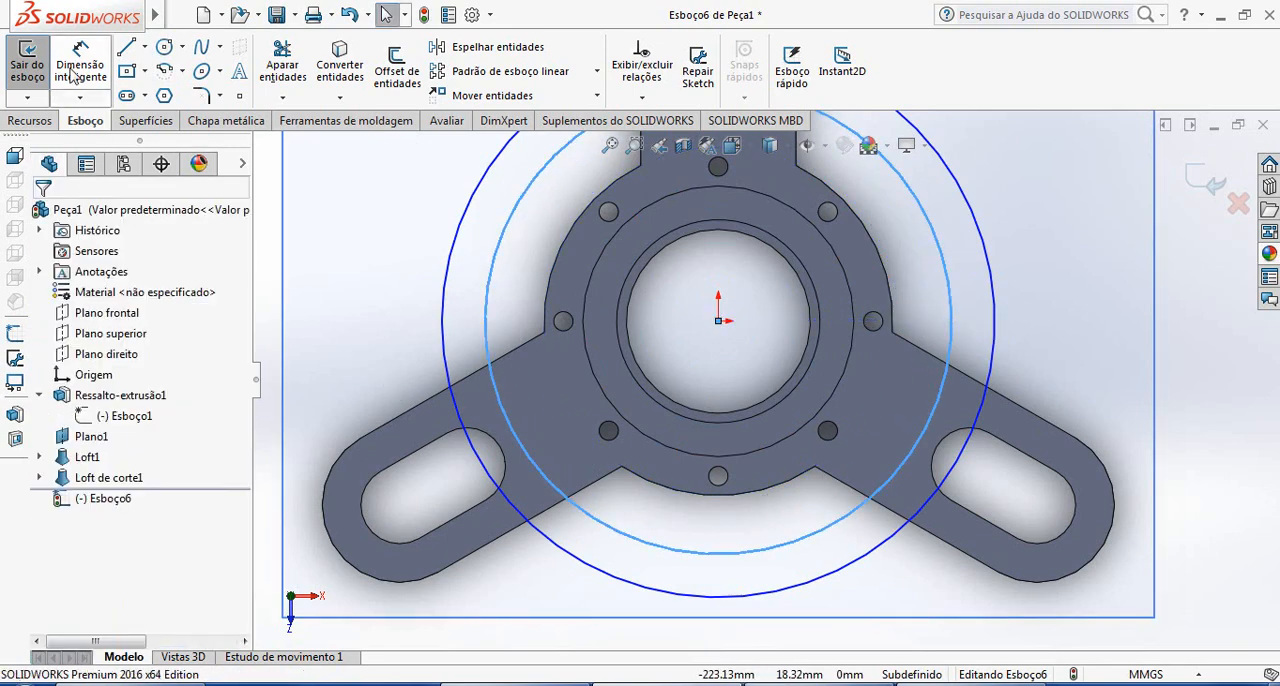
{"action": "left_click", "coordinate": [992, 340]}
{"action": "left_click", "coordinate": [1100, 315]}
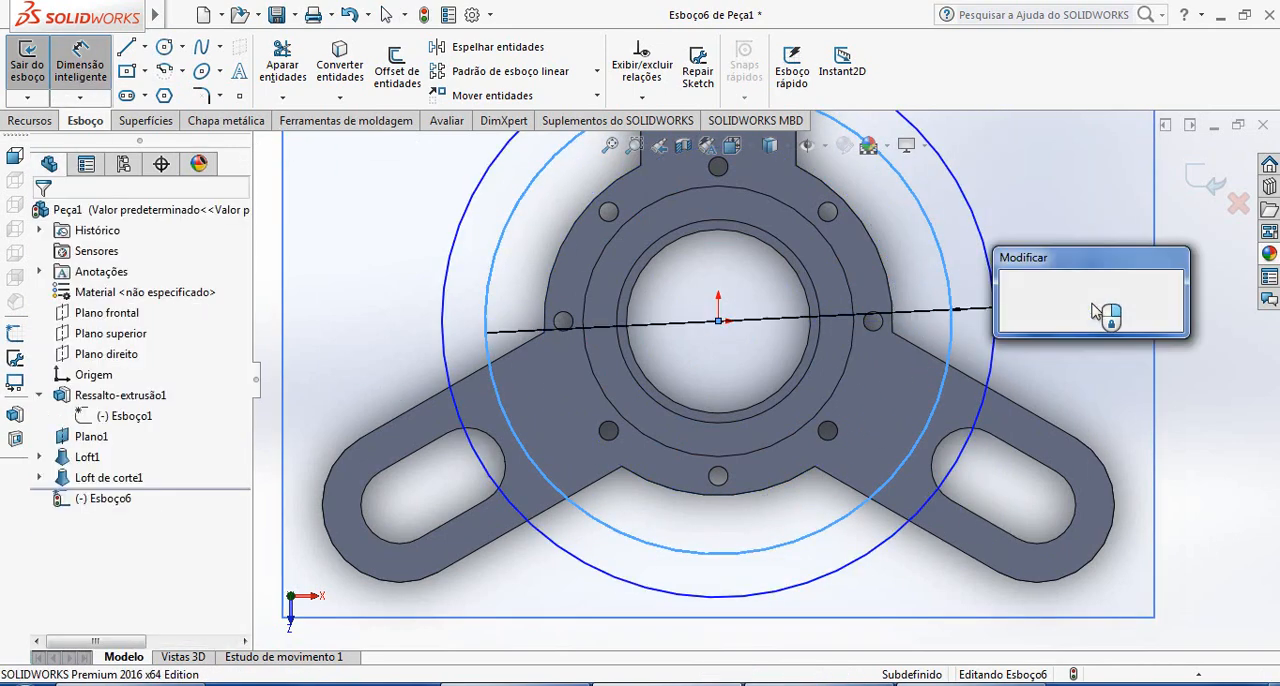
{"action": "type", "text": "13"}
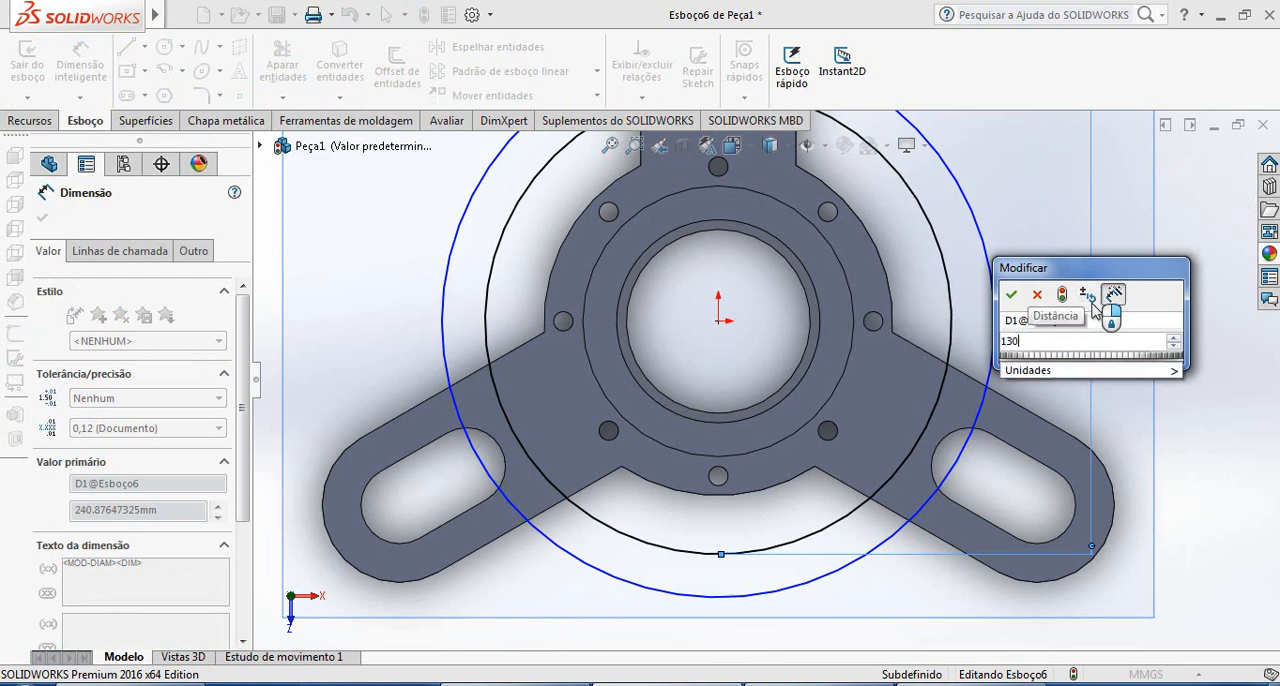
{"action": "type", "text": "0"}
{"action": "key", "text": "Return"}
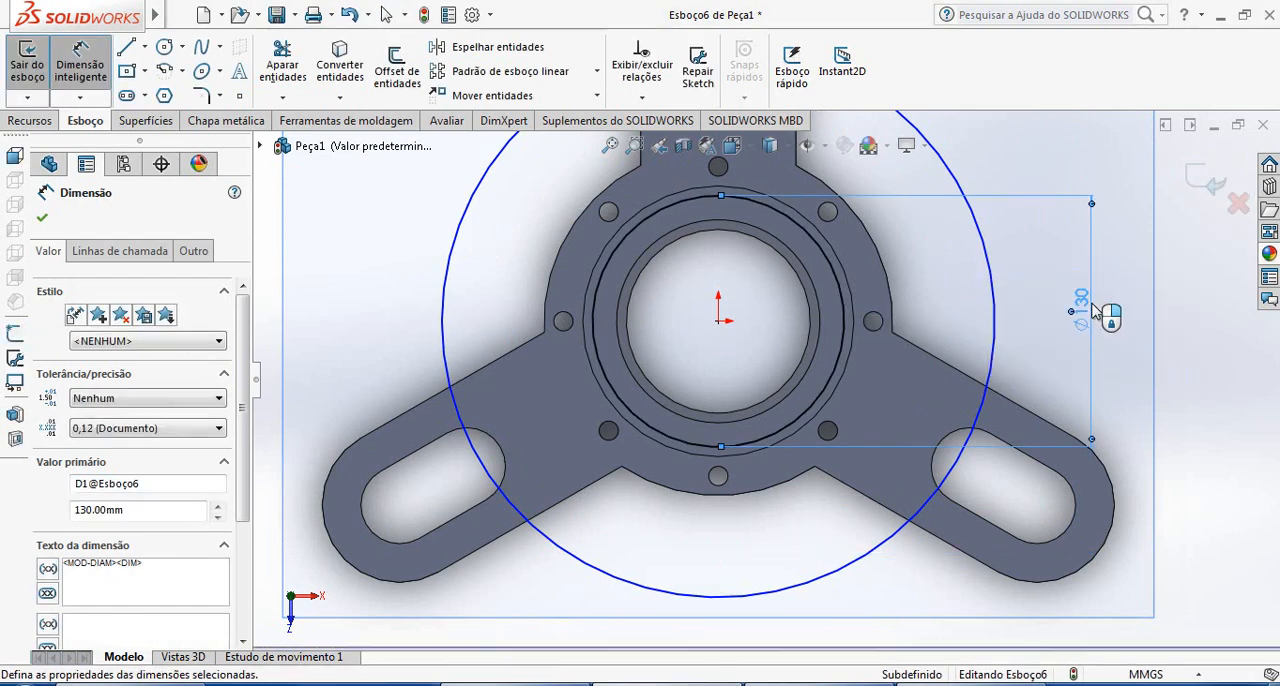
{"action": "left_click", "coordinate": [994, 345]}
{"action": "left_click", "coordinate": [1048, 365]}
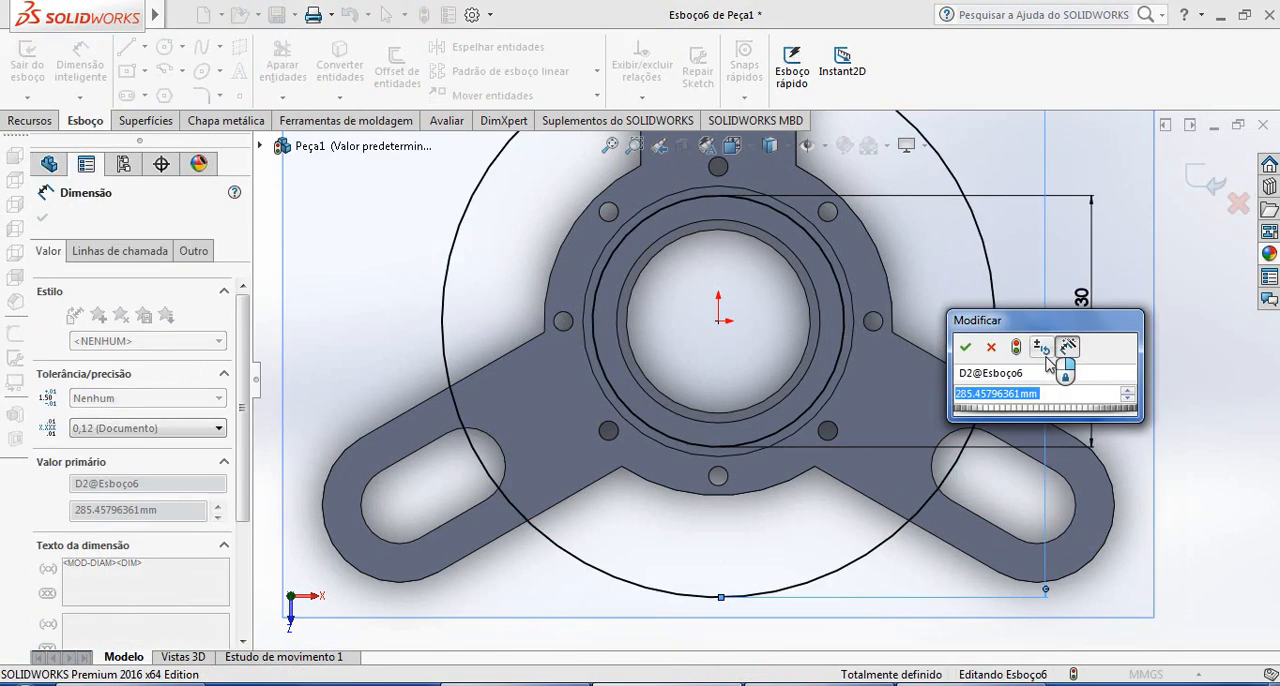
{"action": "type", "text": "100"}
{"action": "key", "text": "Return"}
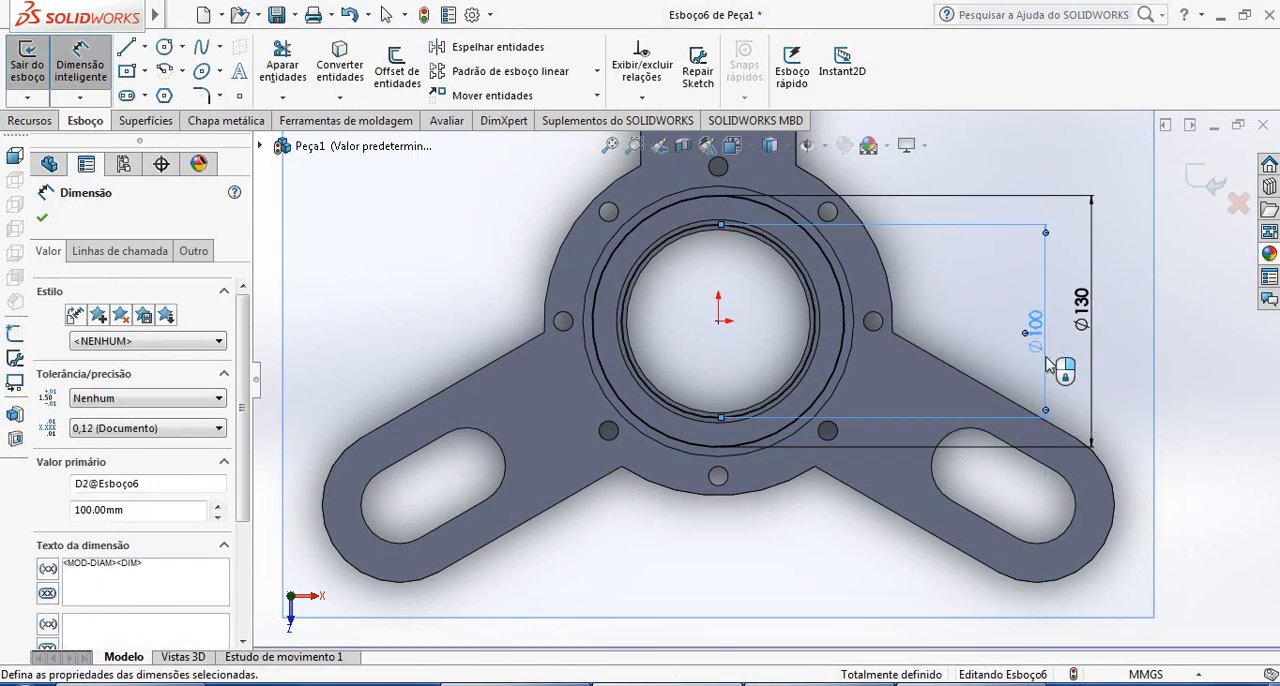
Exit the loft's upper circle sketch and turn the rebuilt model to inspect the tapered body
{"action": "scroll", "coordinate": [781, 370], "scroll_direction": "down", "scroll_amount": 1}
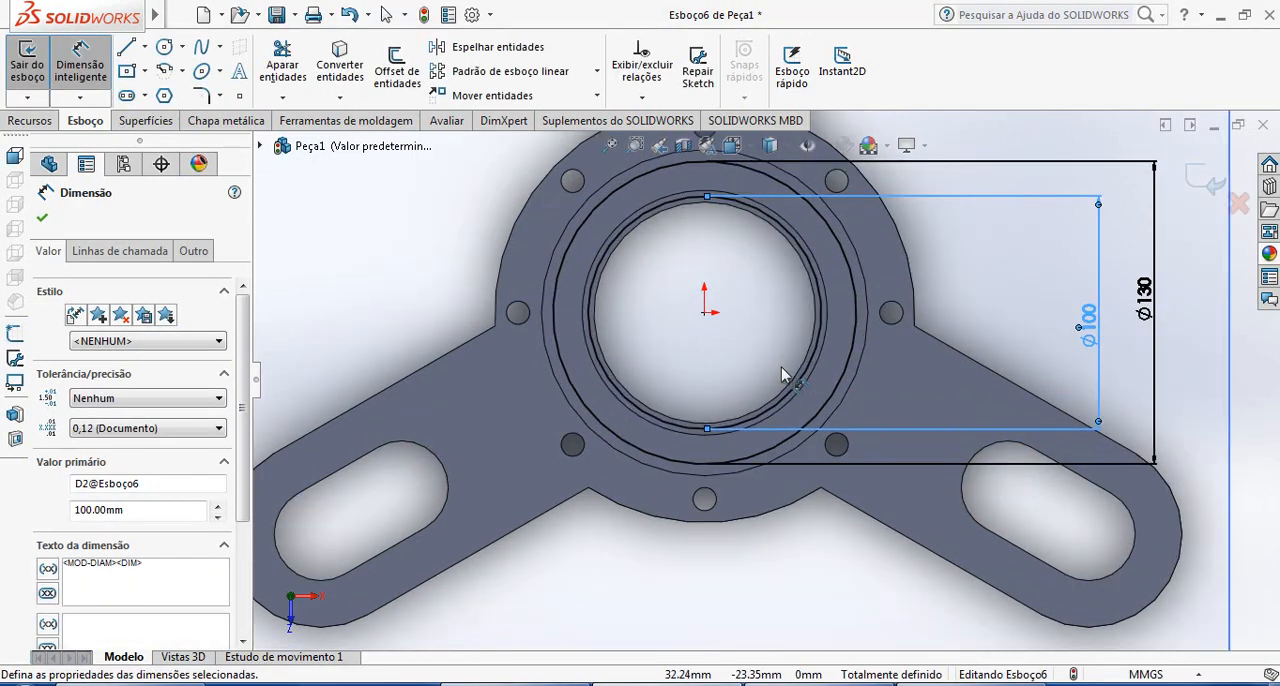
{"action": "scroll", "coordinate": [776, 366], "scroll_direction": "up", "scroll_amount": 1}
{"action": "middle_click_drag", "start_coordinate": [779, 341], "coordinate": [474, 352]}
{"action": "left_click", "coordinate": [420, 351]}
{"action": "middle_click_drag", "start_coordinate": [655, 330], "coordinate": [627, 311]}
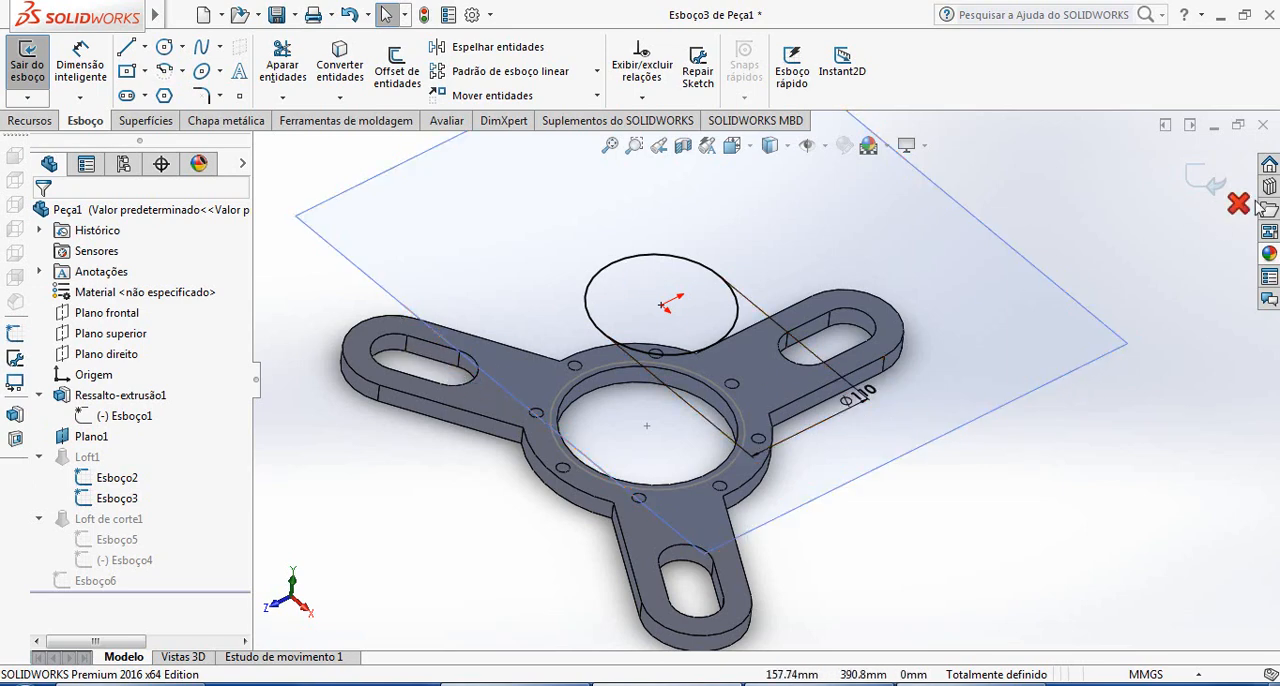
{"action": "left_click", "coordinate": [1211, 188]}
{"action": "scroll", "coordinate": [725, 406], "scroll_direction": "down", "scroll_amount": 1}
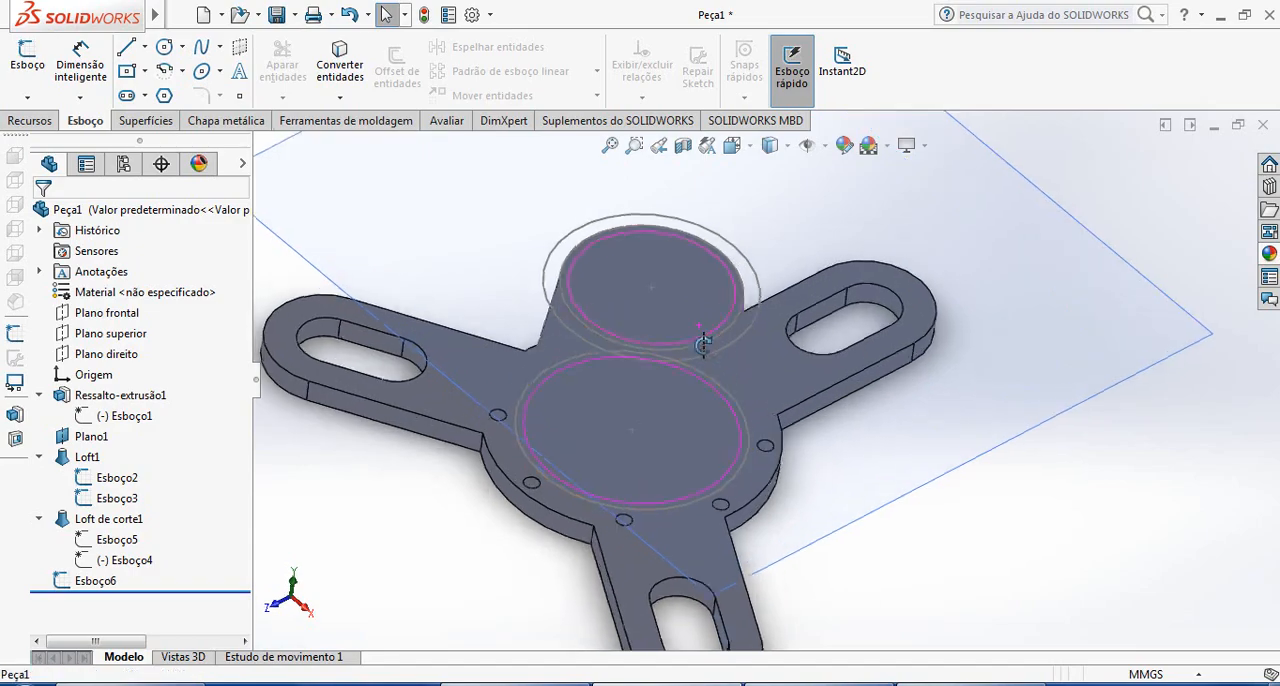
{"action": "mouse_move", "coordinate": [703, 346]}
{"action": "middle_mouse_down"}
{"action": "mouse_move", "coordinate": [714, 377]}
{"action": "mouse_move", "coordinate": [703, 398]}
{"action": "middle_mouse_up"}
Compare the tapered body's upper end with the flange in the reference drawing, and return to the model
{"action": "left_click", "coordinate": [940, 684]}
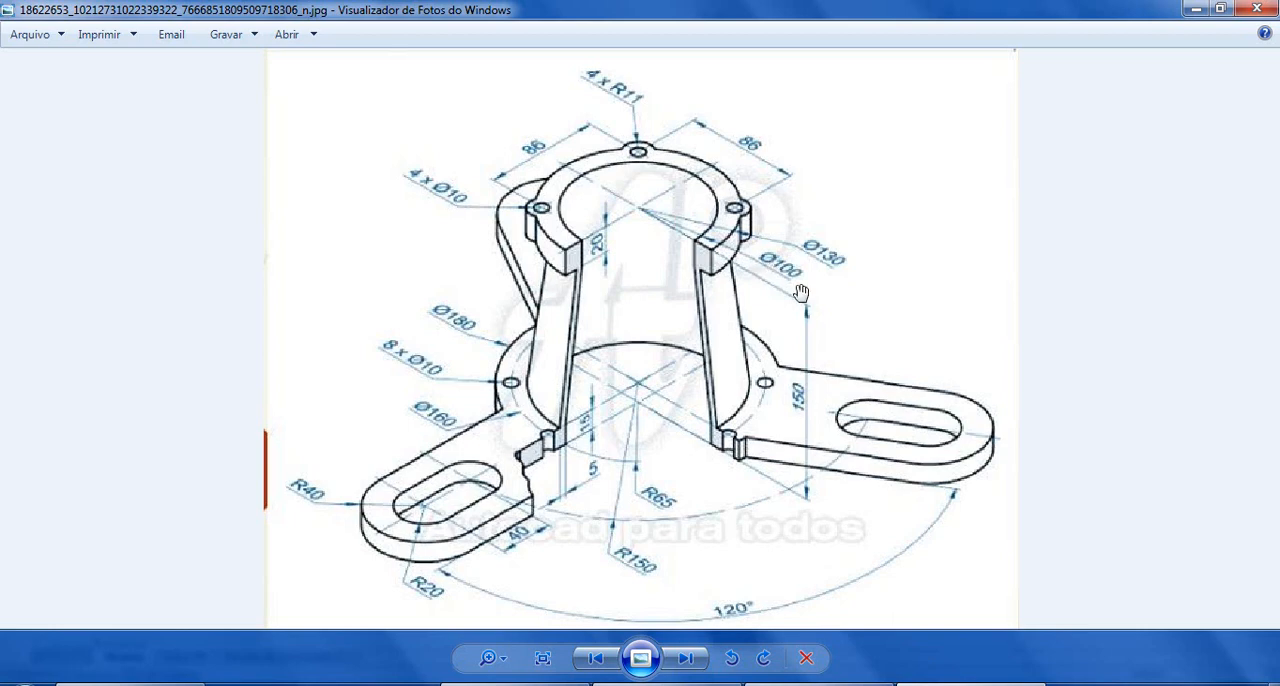
{"action": "left_click", "coordinate": [690, 684]}
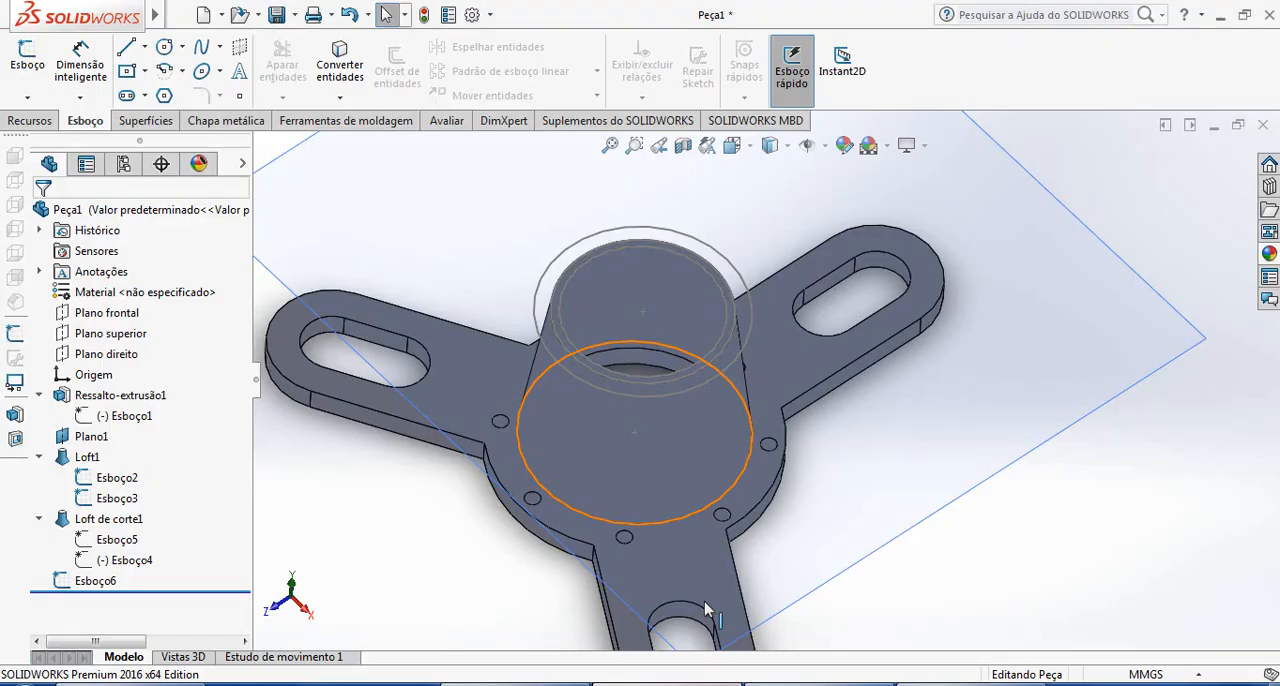
{"action": "mouse_move", "coordinate": [700, 371]}
{"action": "middle_mouse_down"}
{"action": "mouse_move", "coordinate": [709, 408]}
{"action": "mouse_move", "coordinate": [694, 366]}
{"action": "middle_mouse_up"}
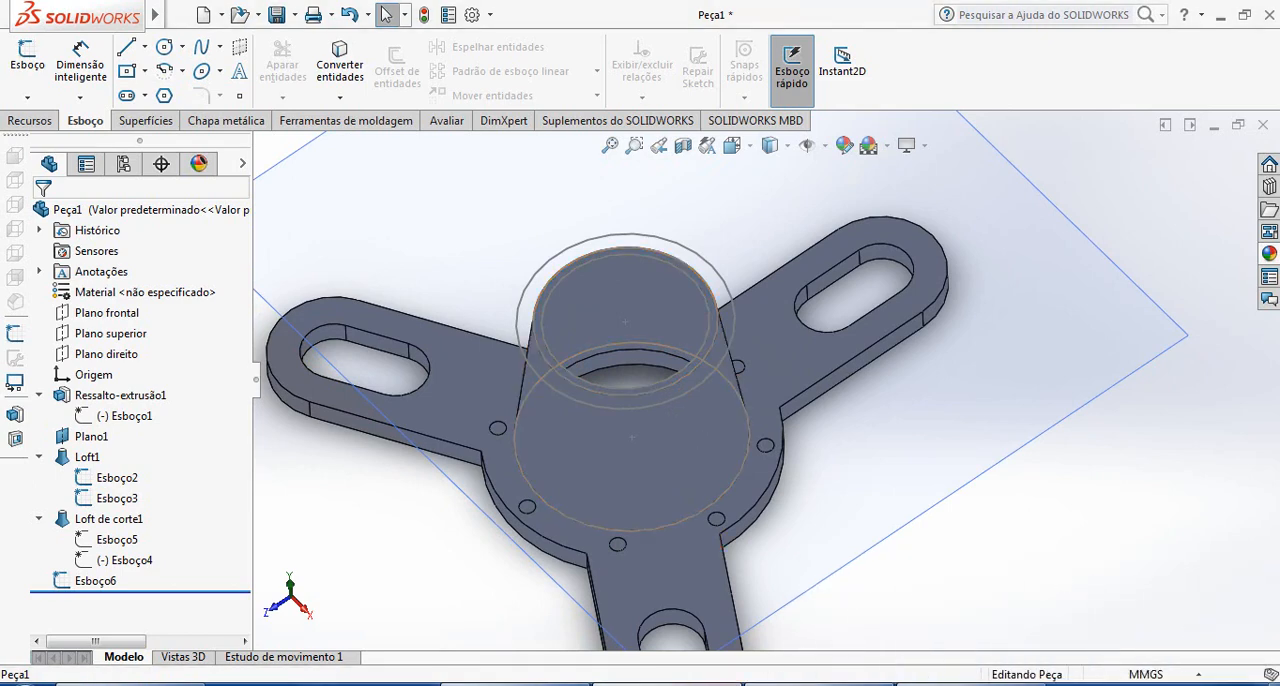
{"action": "left_click", "coordinate": [690, 684]}
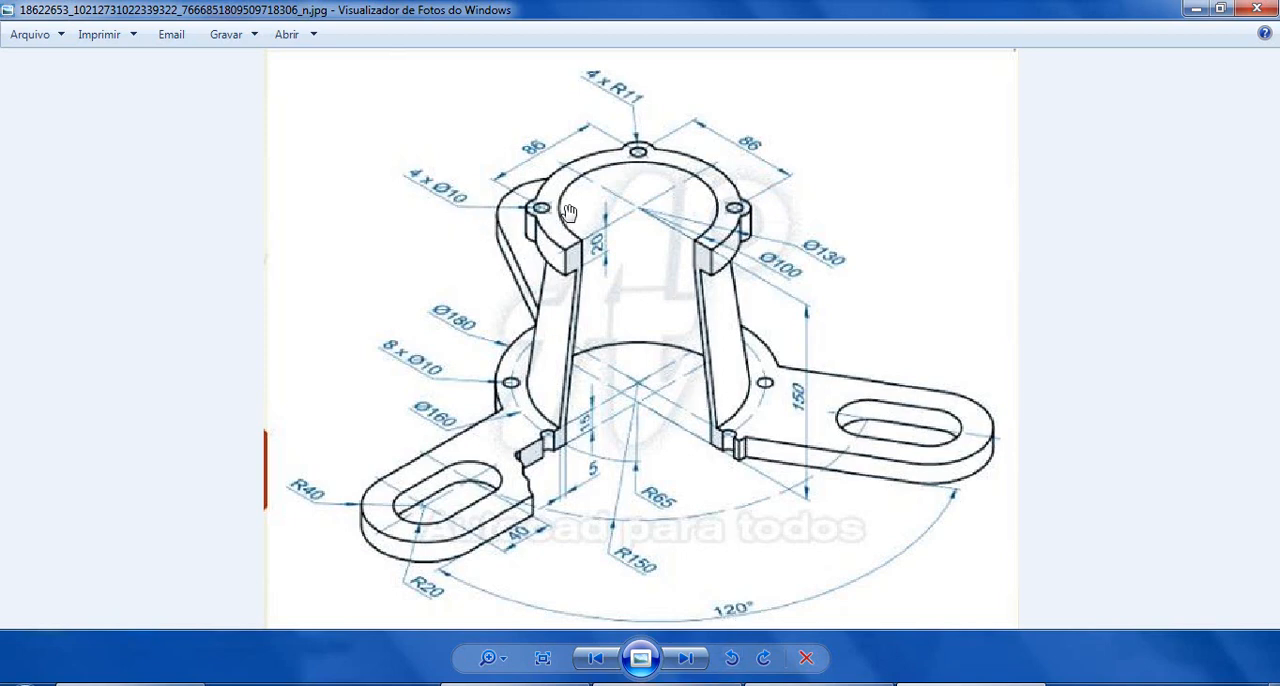
{"action": "mouse_move", "coordinate": [819, 684]}
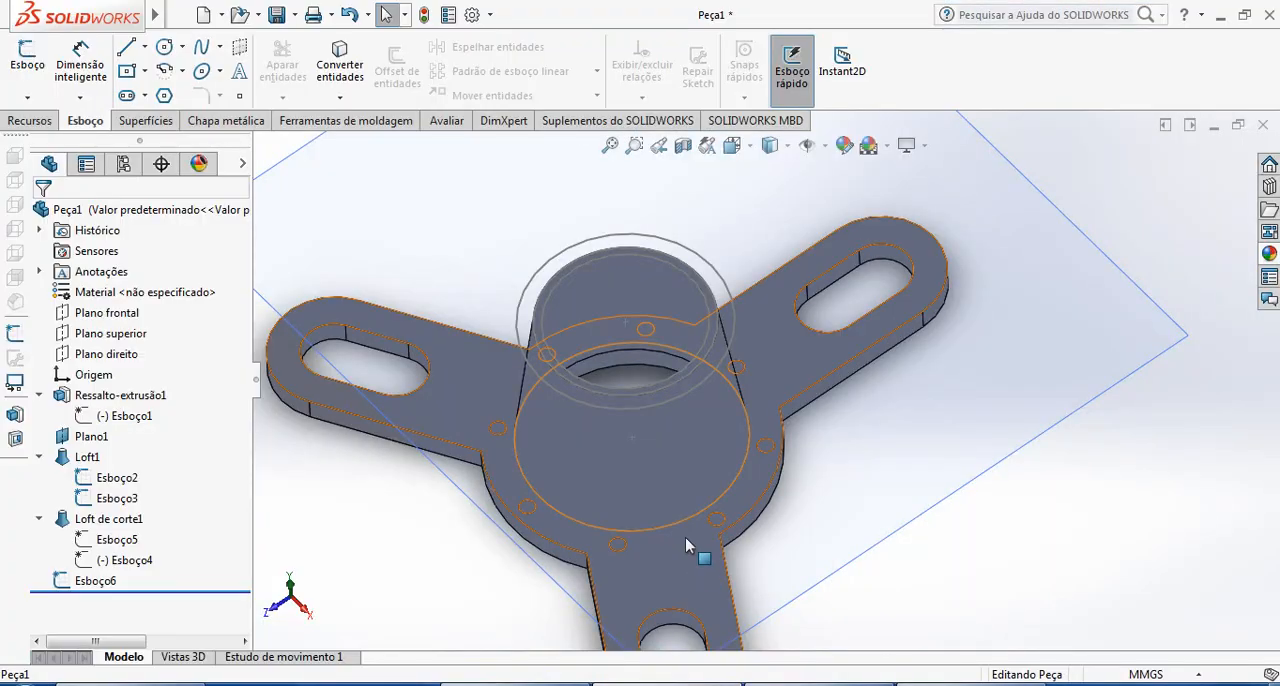
{"action": "mouse_move", "coordinate": [685, 537]}
{"action": "middle_mouse_down"}
{"action": "mouse_move", "coordinate": [677, 443]}
{"action": "mouse_move", "coordinate": [737, 368]}
{"action": "mouse_move", "coordinate": [746, 443]}
{"action": "mouse_move", "coordinate": [717, 437]}
{"action": "middle_mouse_up"}
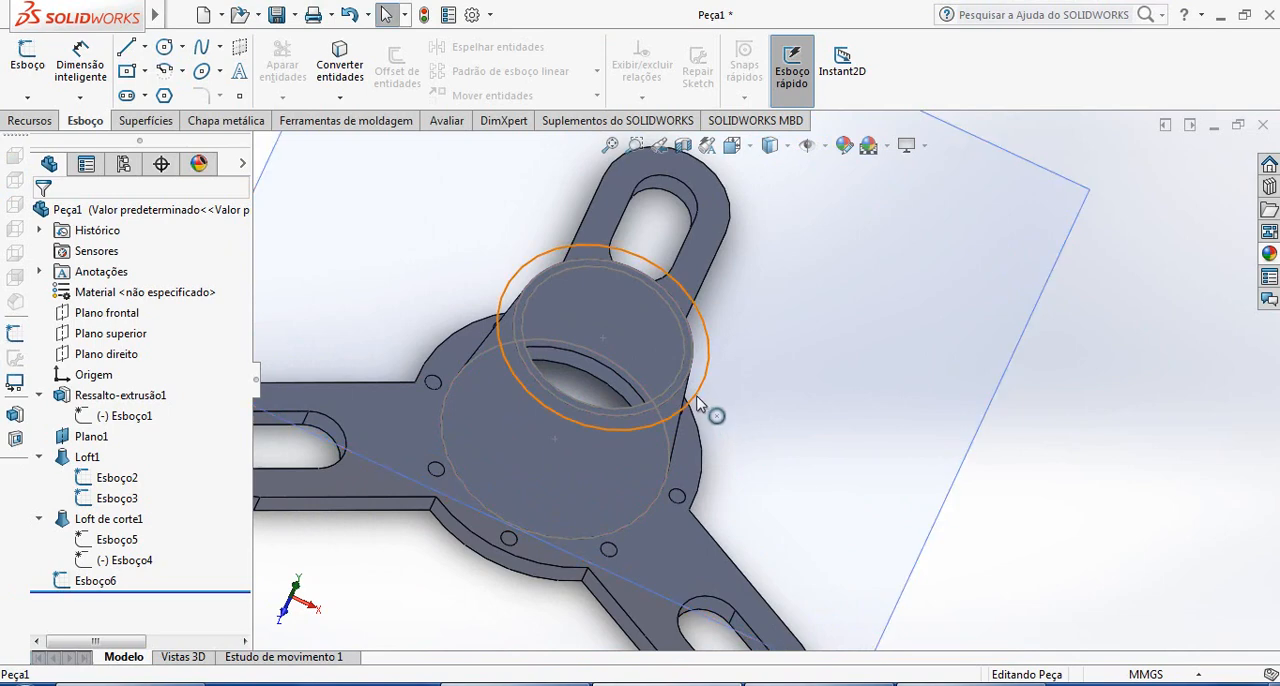
Reopen the sketch with the 100 mm and 130 mm circles face-on, and check it against the flange in the reference drawing
{"action": "left_click", "coordinate": [697, 400]}
{"action": "left_click", "coordinate": [747, 313]}
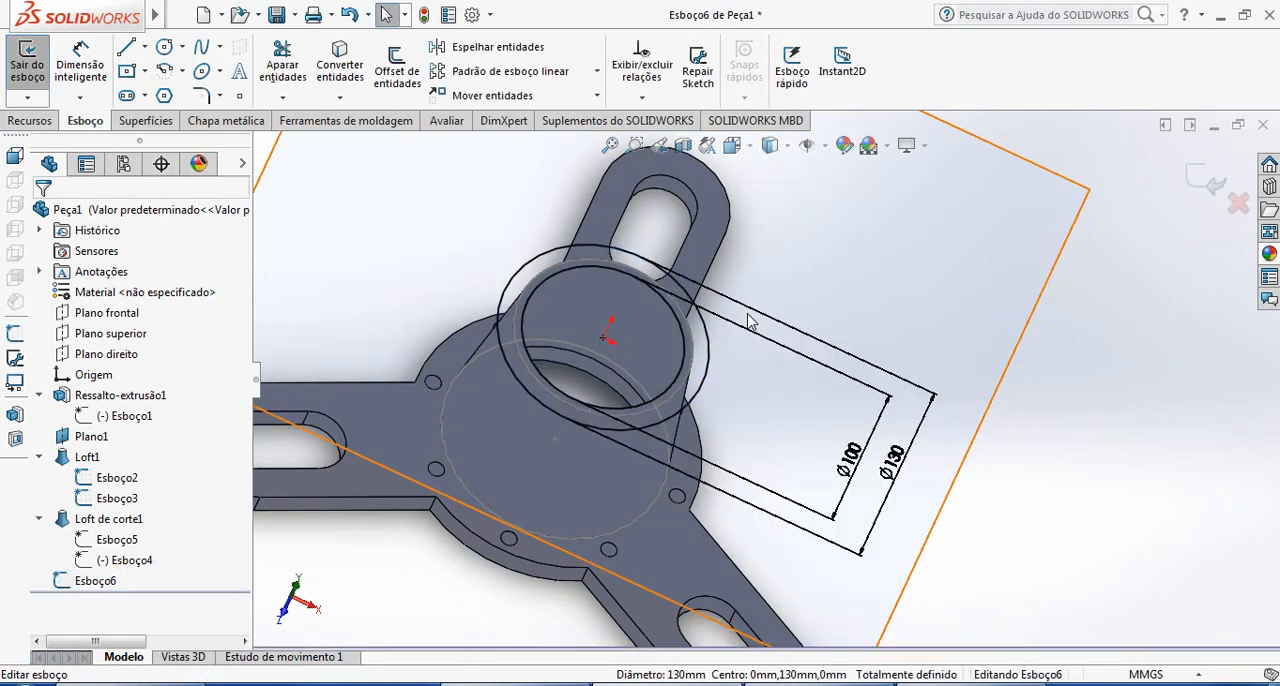
{"action": "middle_click_drag", "start_coordinate": [729, 369], "coordinate": [737, 389]}
{"action": "key", "text": "ctrl+8"}
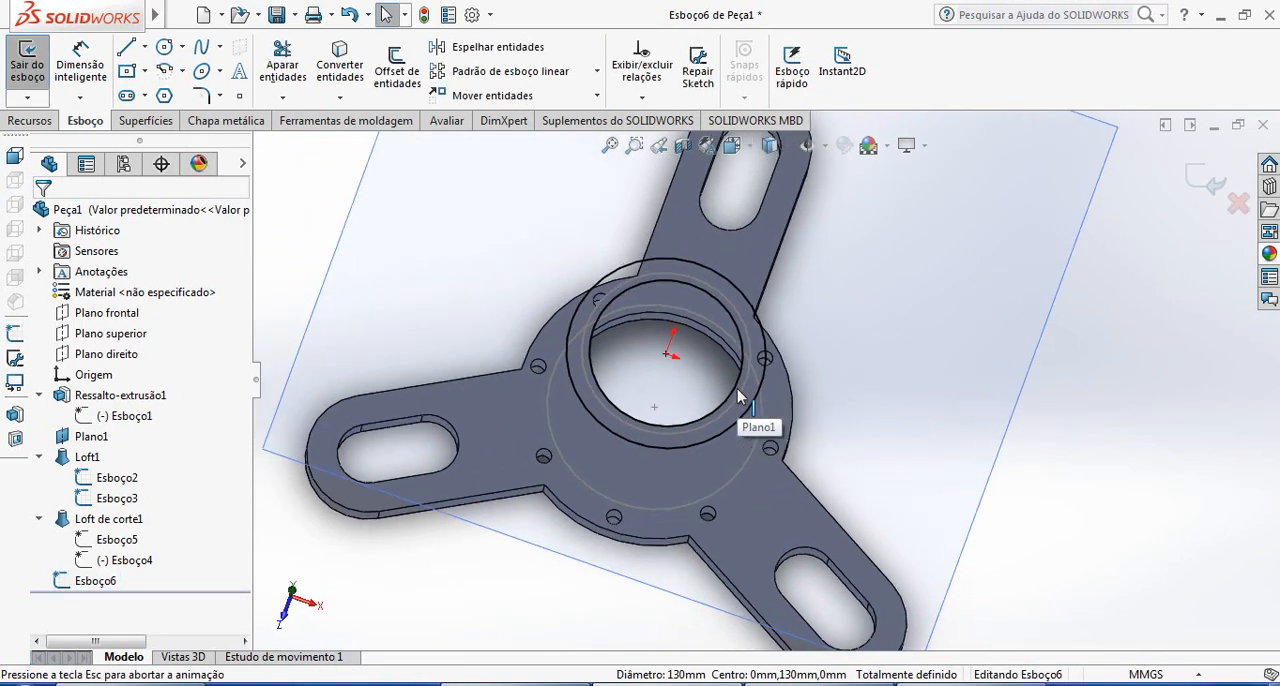
{"action": "left_click", "coordinate": [968, 684]}
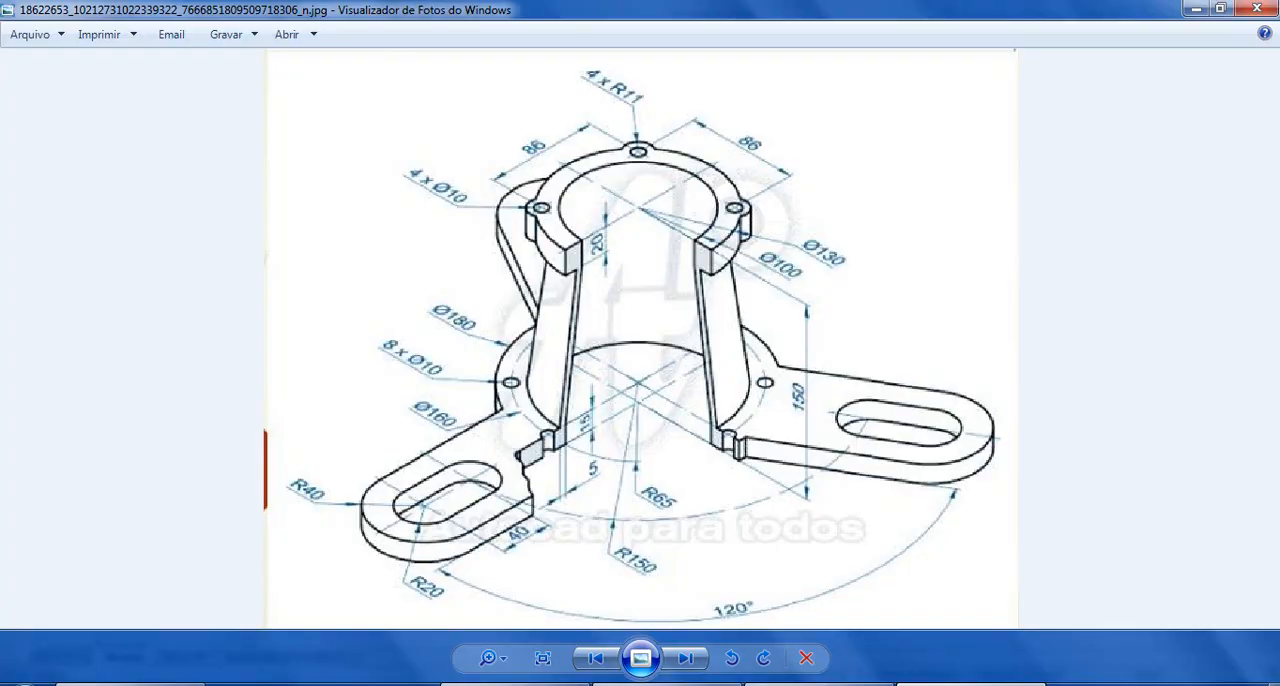
{"action": "left_click", "coordinate": [968, 684]}
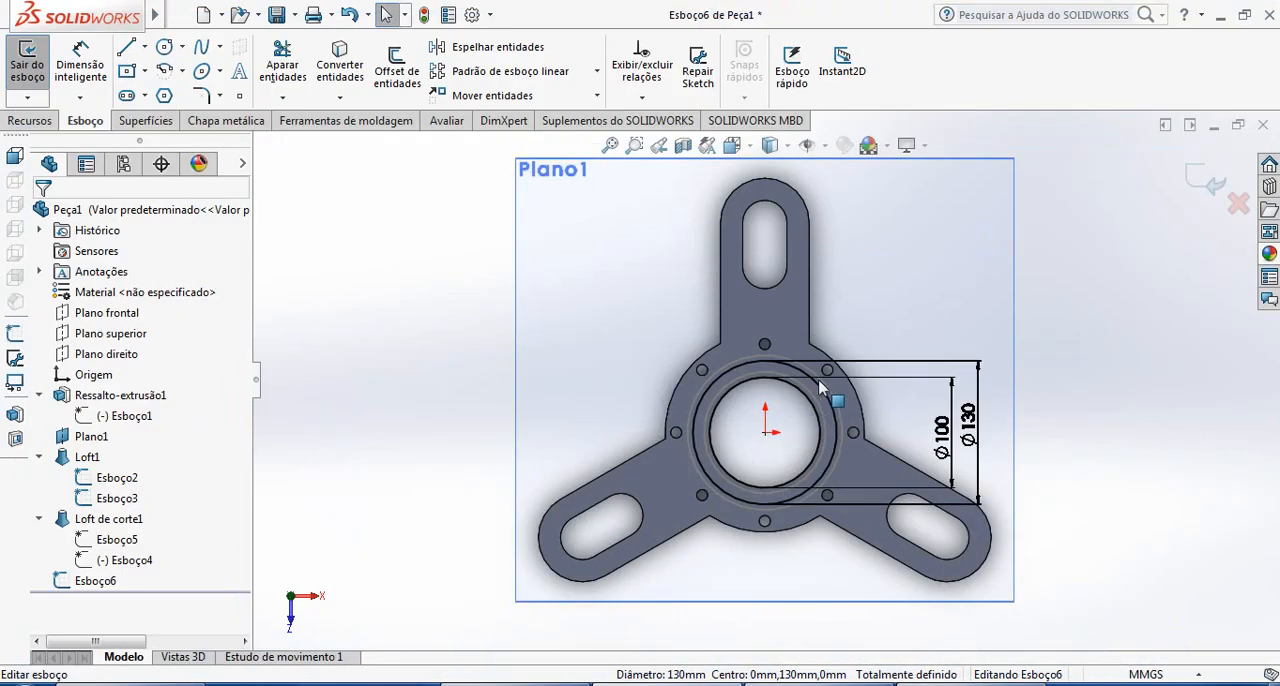
{"action": "scroll", "coordinate": [798, 398], "scroll_direction": "down", "scroll_amount": 2}
{"action": "scroll", "coordinate": [828, 480], "scroll_direction": "down", "scroll_amount": 1}
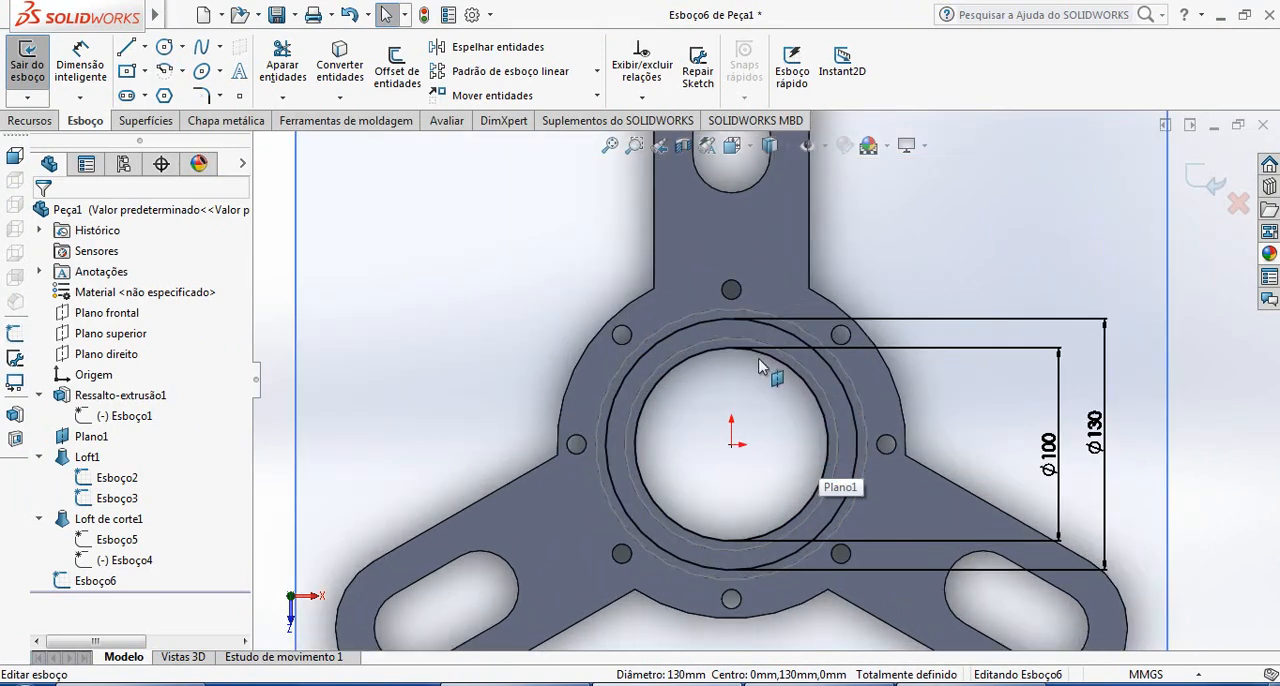
Draw a vertical centerline through the origin, extending beyond the flange's upper and lower holes
{"action": "left_click", "coordinate": [144, 47]}
{"action": "left_click", "coordinate": [172, 92]}
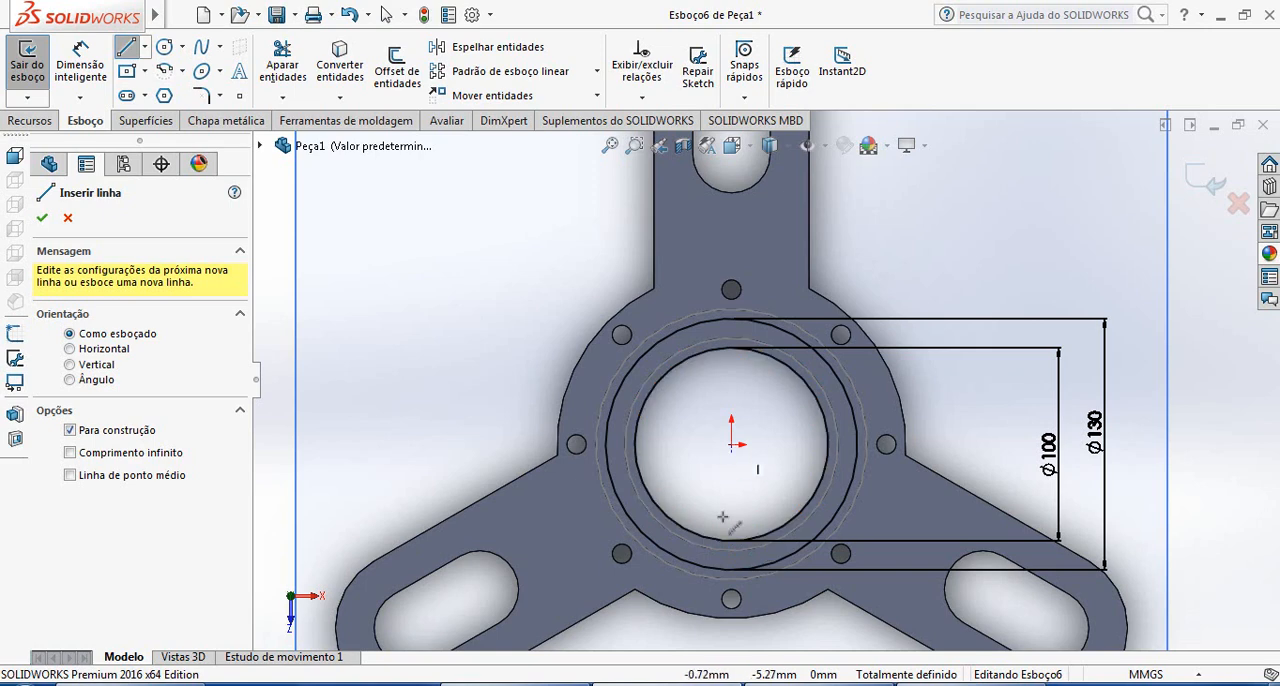
{"action": "left_click", "coordinate": [731, 638]}
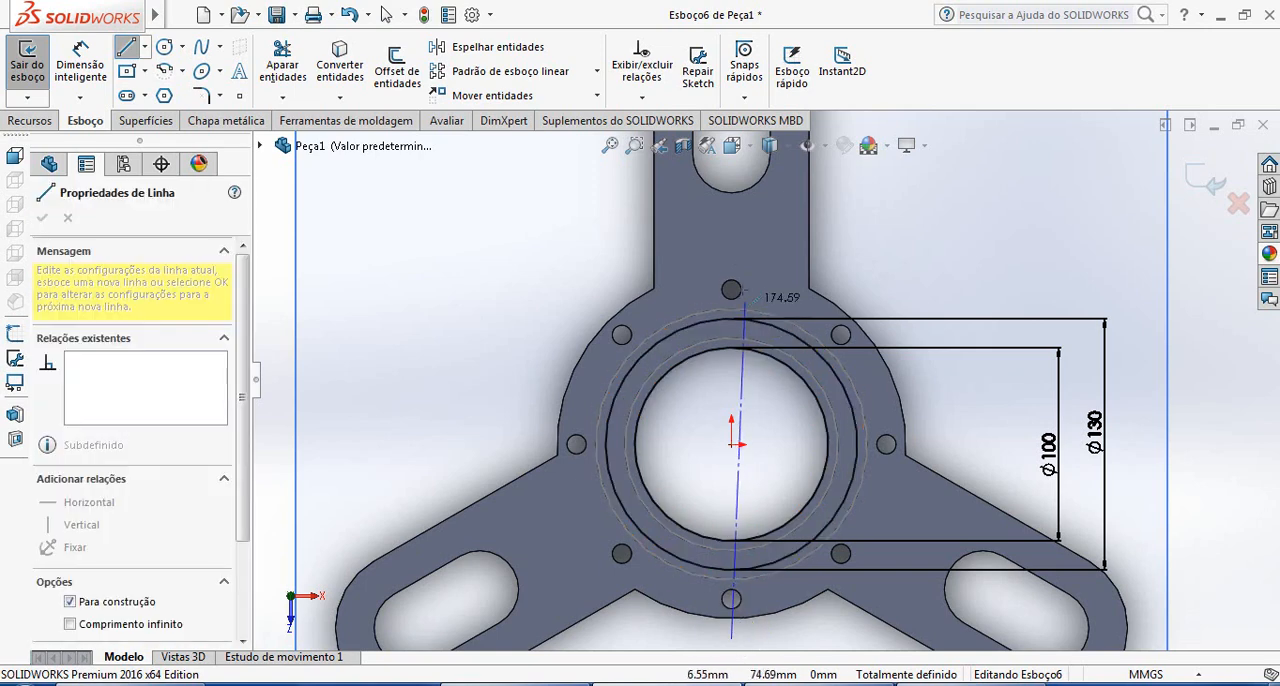
{"action": "left_click", "coordinate": [760, 265]}
{"action": "key", "text": "Escape"}
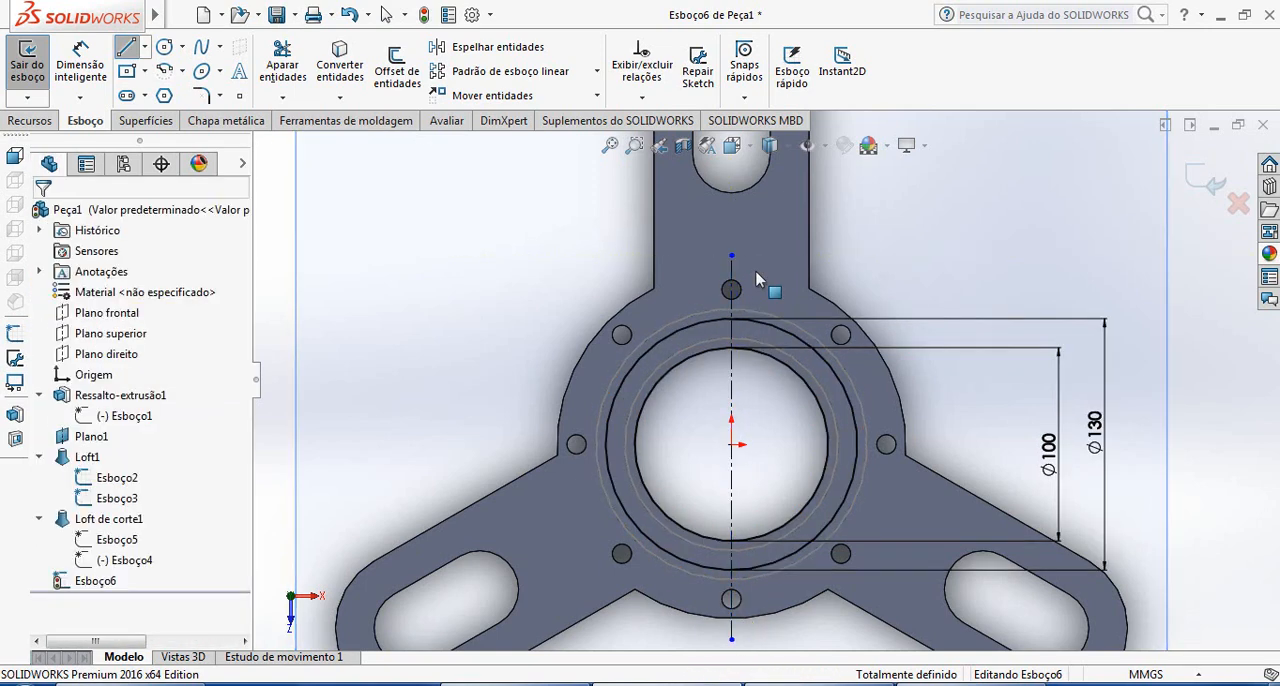
Draw a horizontal centerline about 220 mm long through the origin, extending past the flange's side holes
{"action": "left_click", "coordinate": [144, 47]}
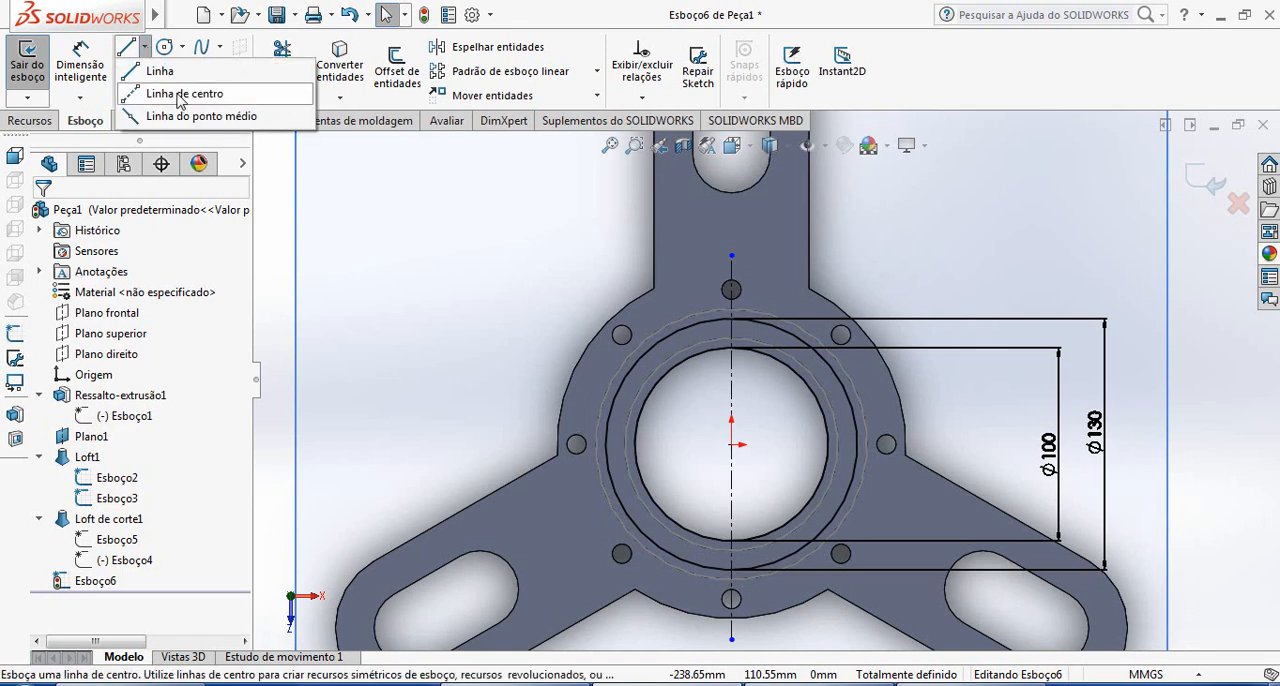
{"action": "left_click", "coordinate": [178, 94]}
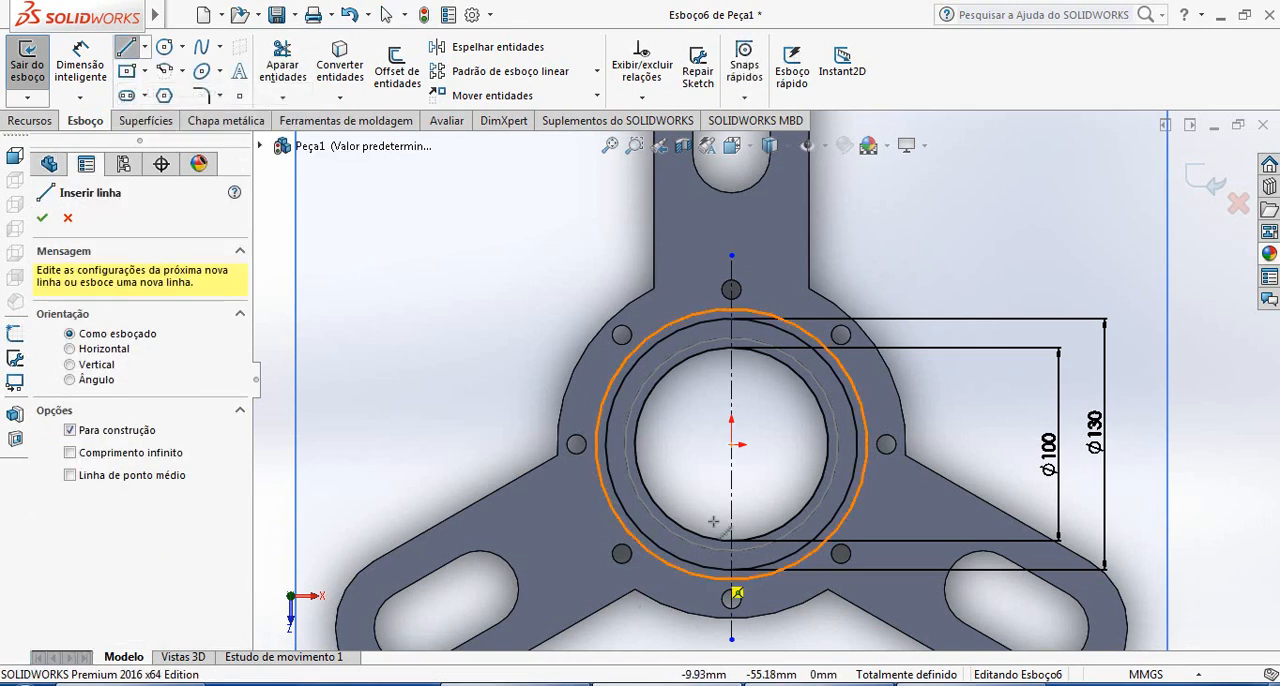
{"action": "left_click", "coordinate": [526, 445]}
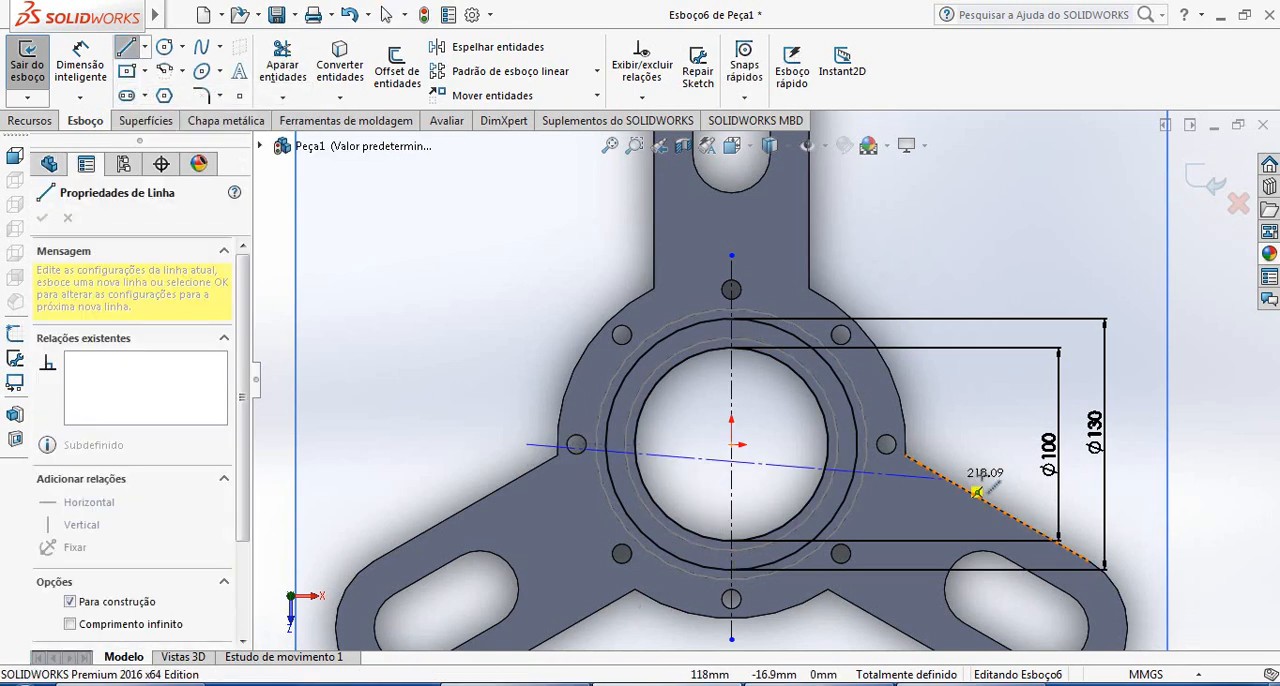
{"action": "left_click", "coordinate": [950, 445]}
{"action": "key", "text": "Escape"}
{"action": "scroll", "coordinate": [950, 447], "scroll_direction": "up", "scroll_amount": 3}
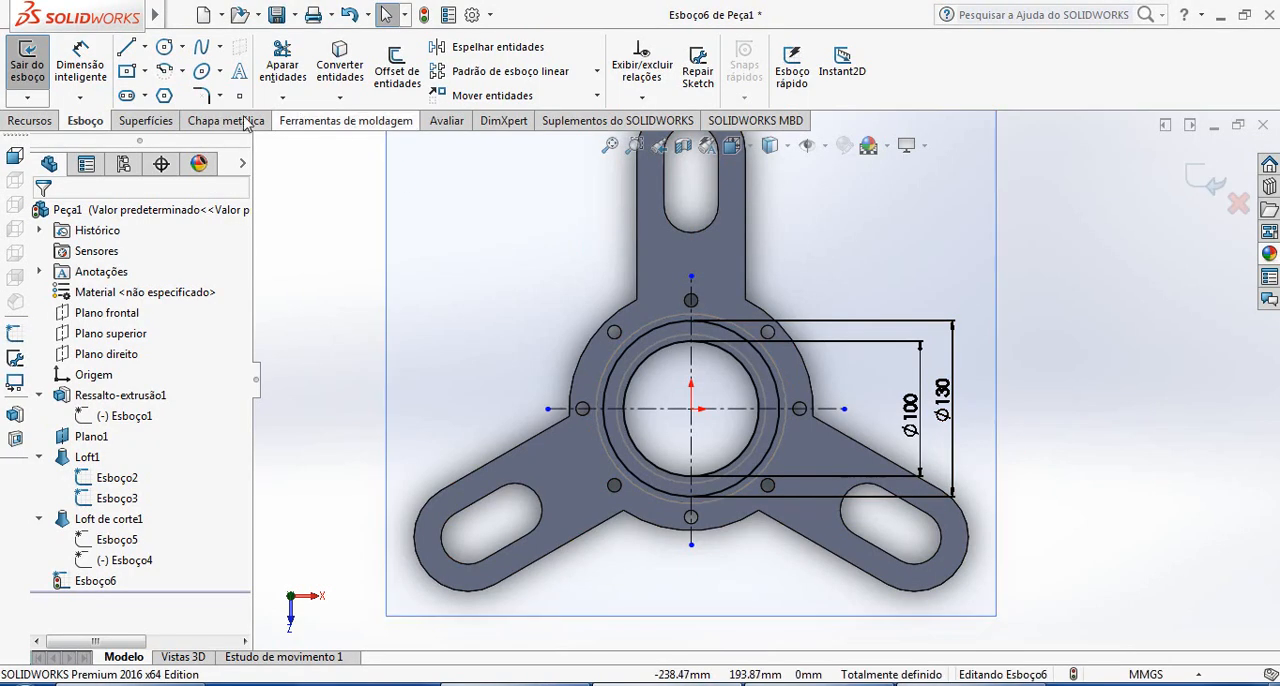
Draw a diagonal centerline from the origin to the centre of the base flange's upper-right hole
{"action": "left_click", "coordinate": [165, 46]}
{"action": "left_click", "coordinate": [144, 47]}
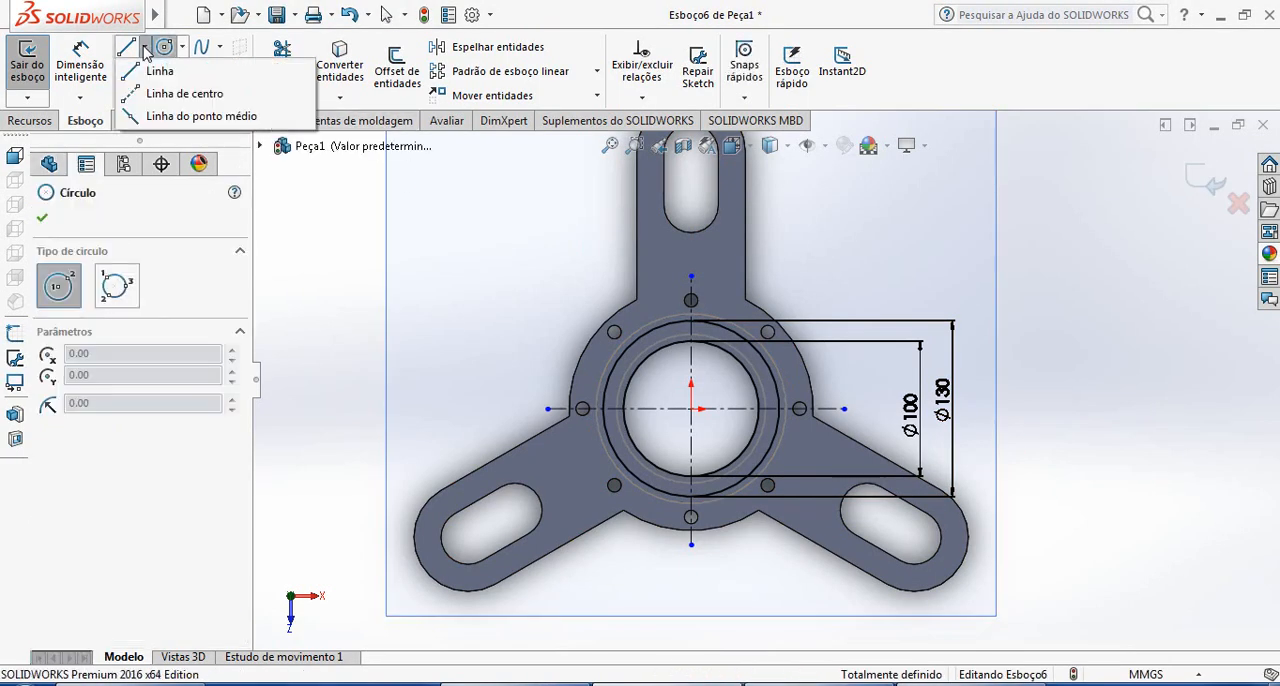
{"action": "left_click", "coordinate": [180, 91]}
{"action": "left_click", "coordinate": [701, 409]}
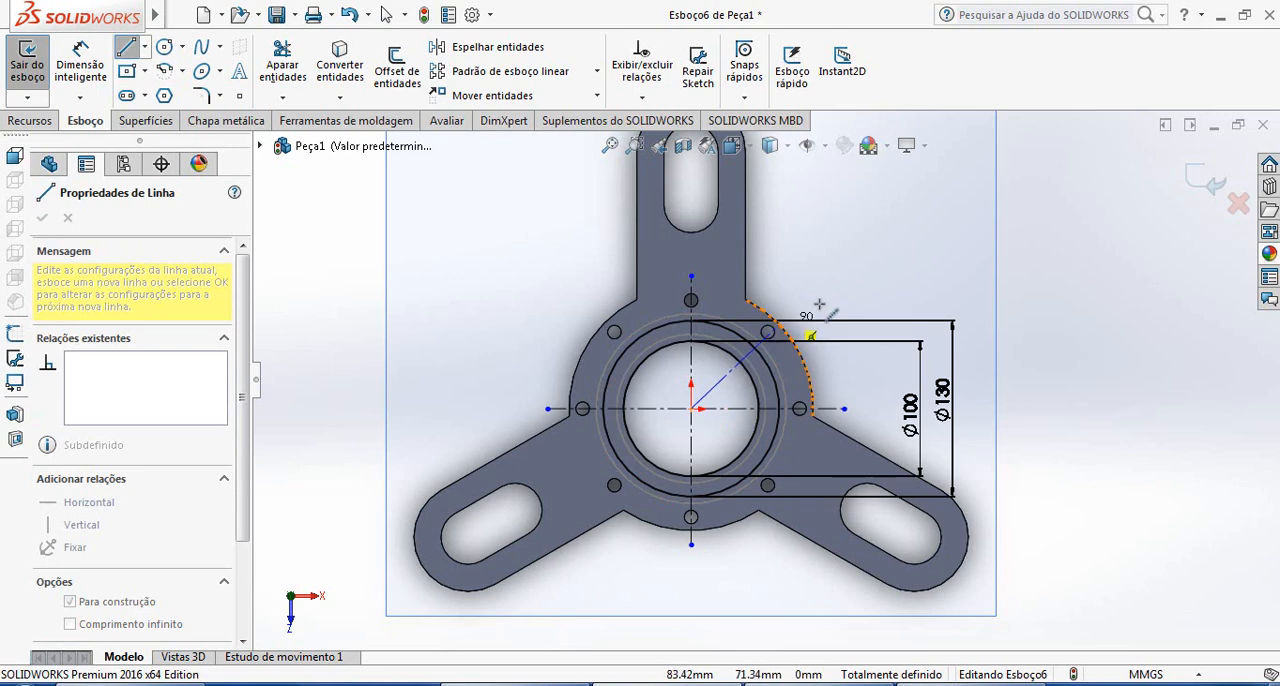
{"action": "scroll", "coordinate": [770, 352], "scroll_direction": "down", "scroll_amount": 4}
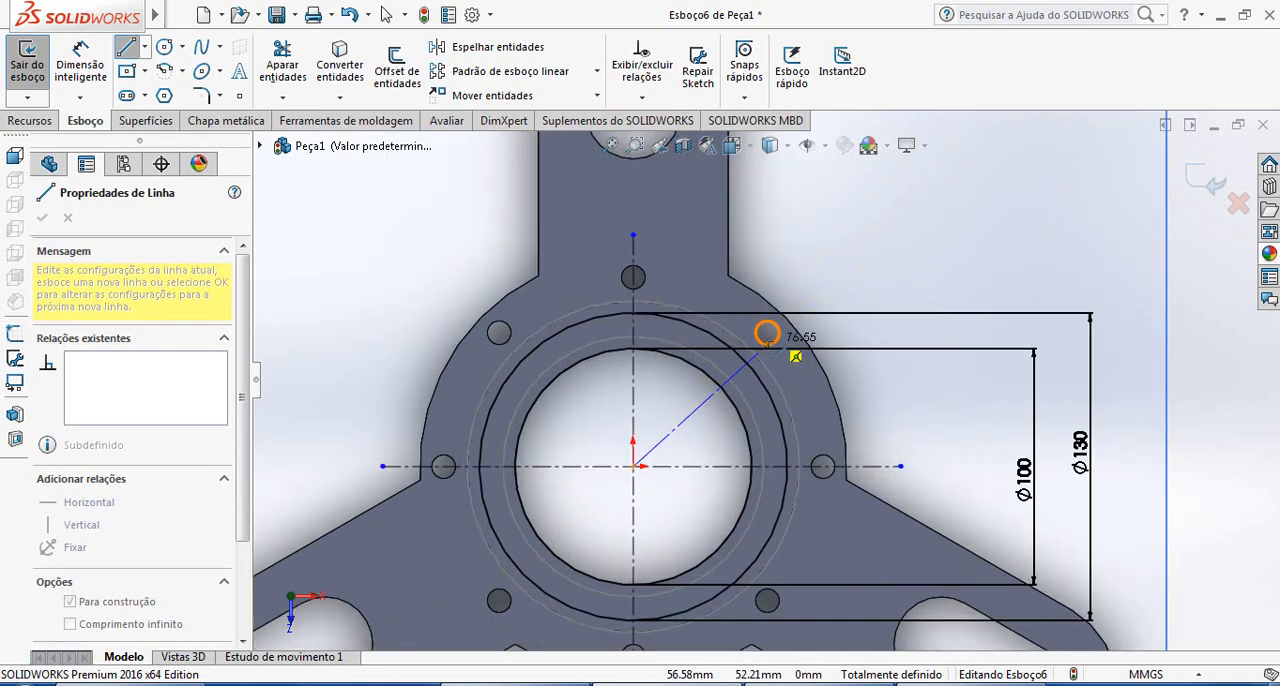
{"action": "left_click", "coordinate": [767, 333]}
{"action": "key", "text": "Escape"}
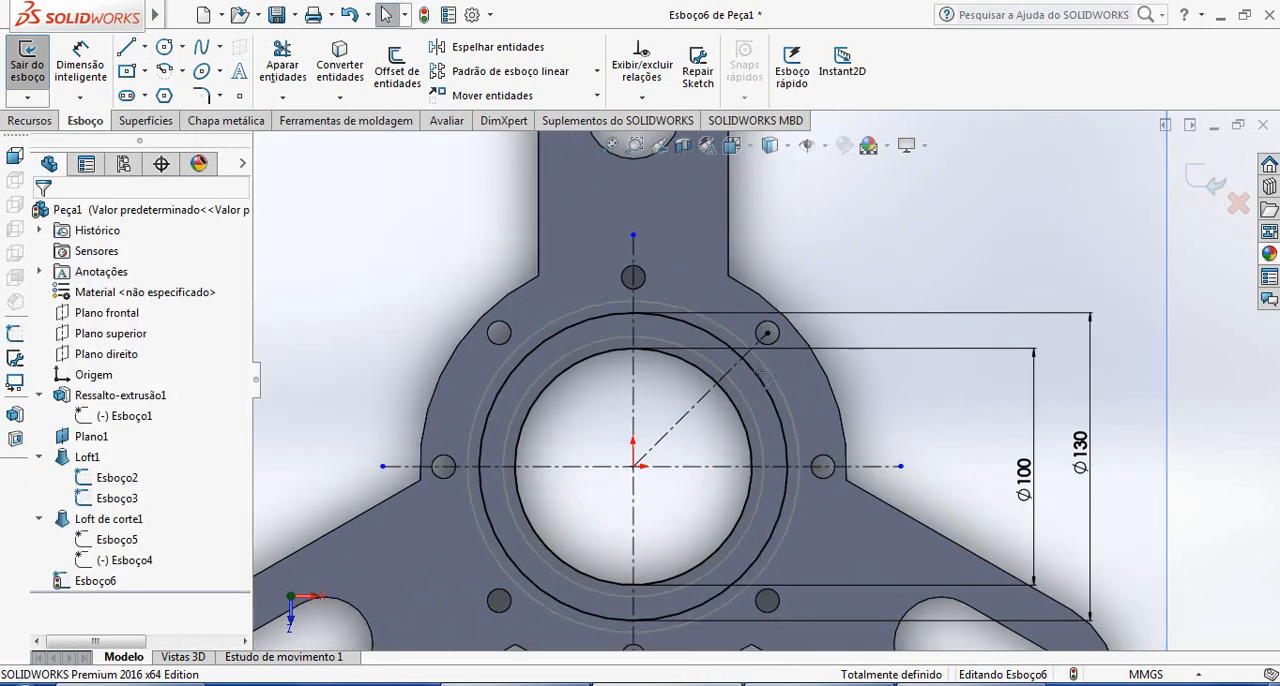
Draw a diagonal centerline from the origin to the centre of the base flange's upper-left hole
{"action": "left_click", "coordinate": [145, 46]}
{"action": "left_click", "coordinate": [160, 66]}
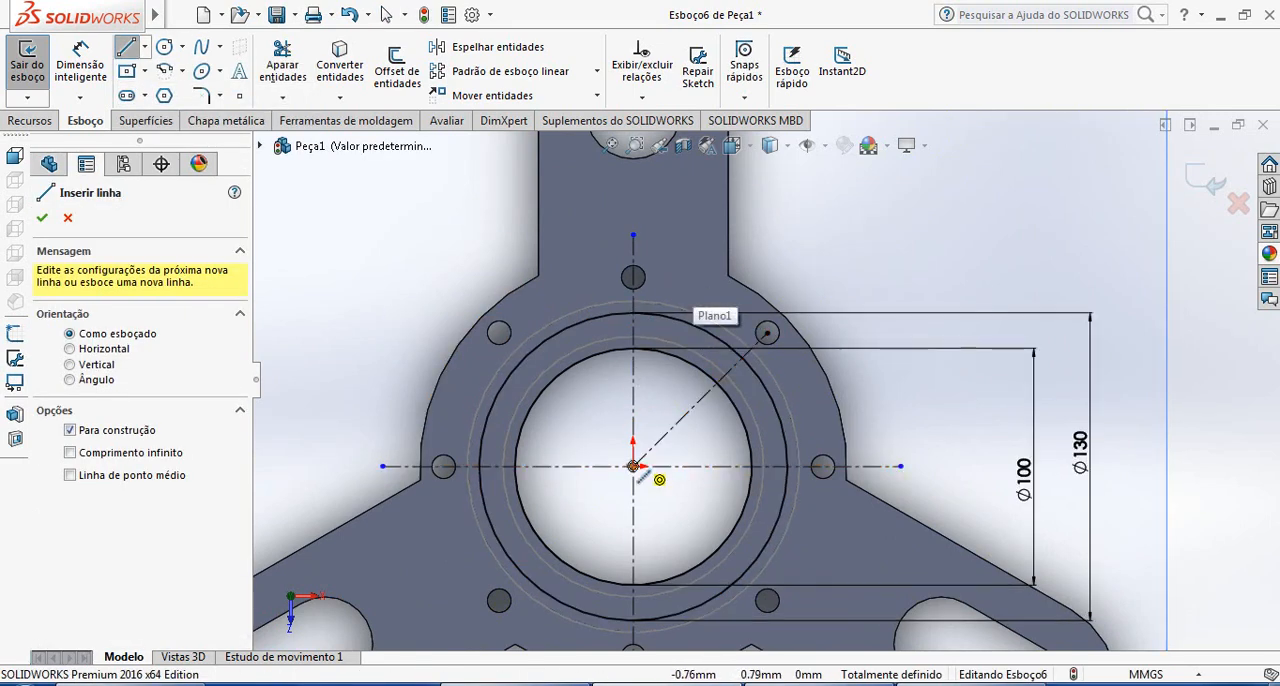
{"action": "left_click", "coordinate": [633, 466]}
{"action": "left_click", "coordinate": [499, 333]}
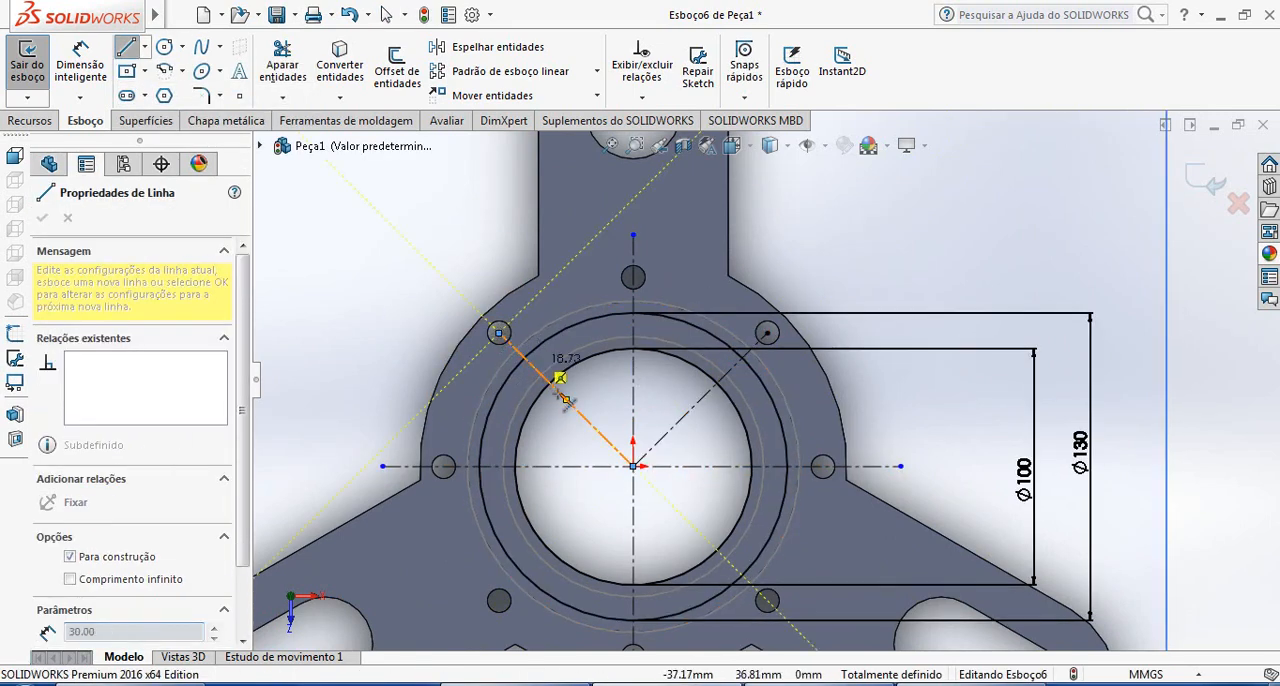
{"action": "key", "text": "Escape"}
{"action": "scroll", "coordinate": [676, 496], "scroll_direction": "up", "scroll_amount": 2}
{"action": "scroll", "coordinate": [677, 502], "scroll_direction": "down", "scroll_amount": 1}
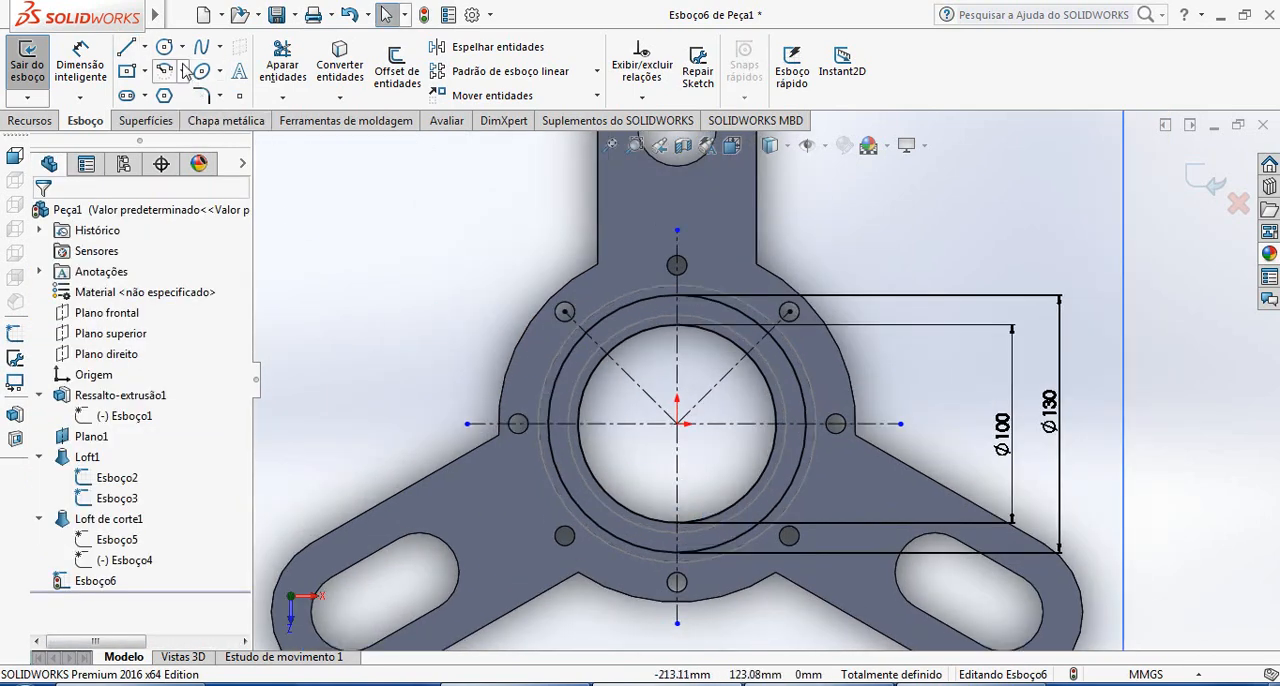
{"action": "left_click", "coordinate": [182, 46]}
{"action": "left_click", "coordinate": [201, 92]}
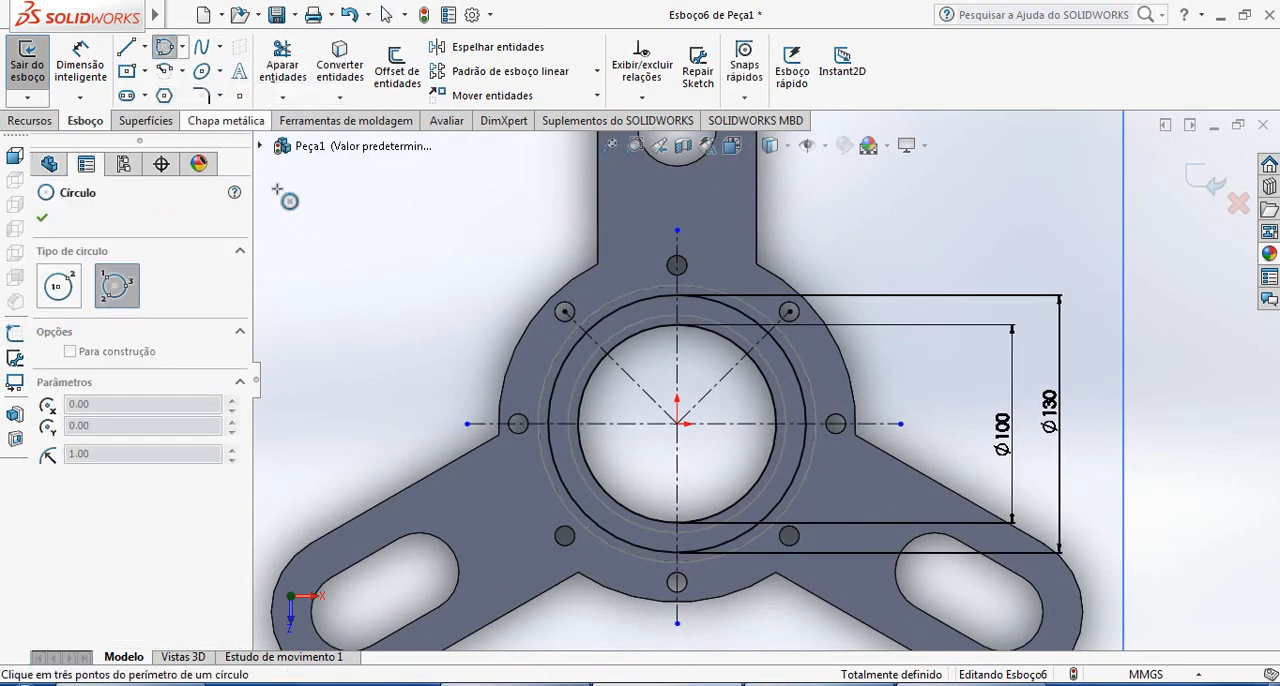
{"action": "key", "text": "Escape"}
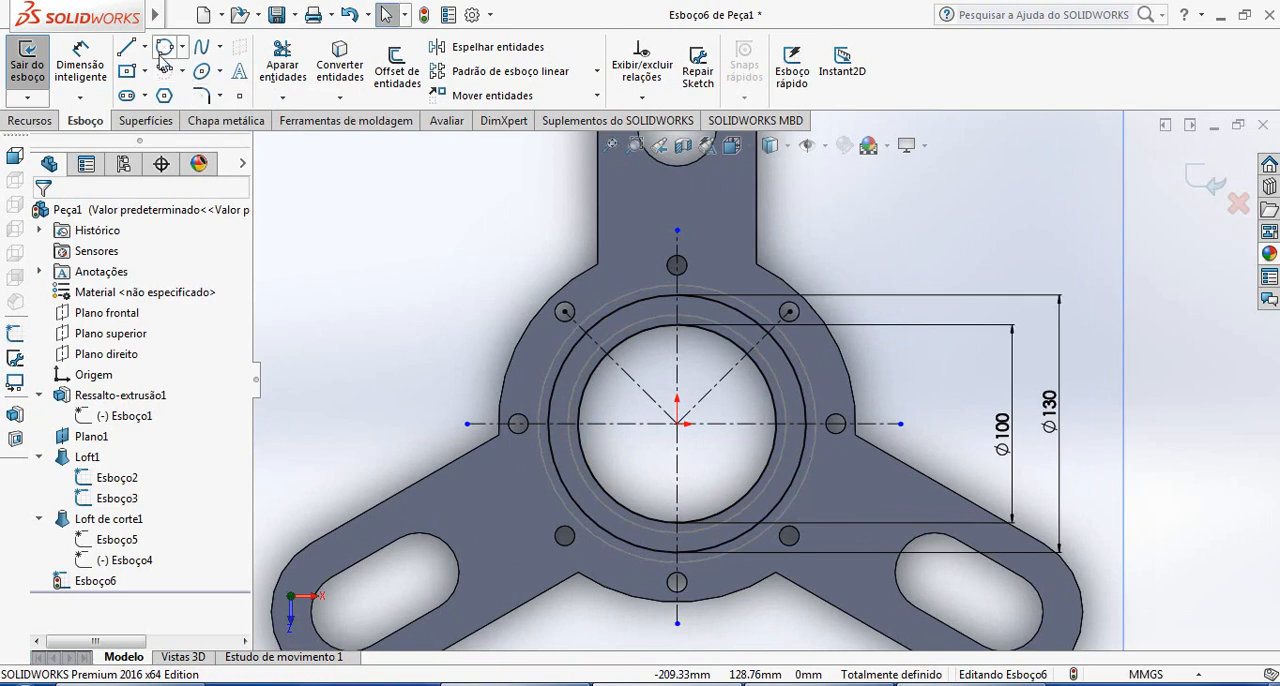
{"action": "left_click", "coordinate": [165, 46]}
Draw a diagonal centerline from the origin to the centre of the base flange's lower-left hole
{"action": "left_click", "coordinate": [144, 47]}
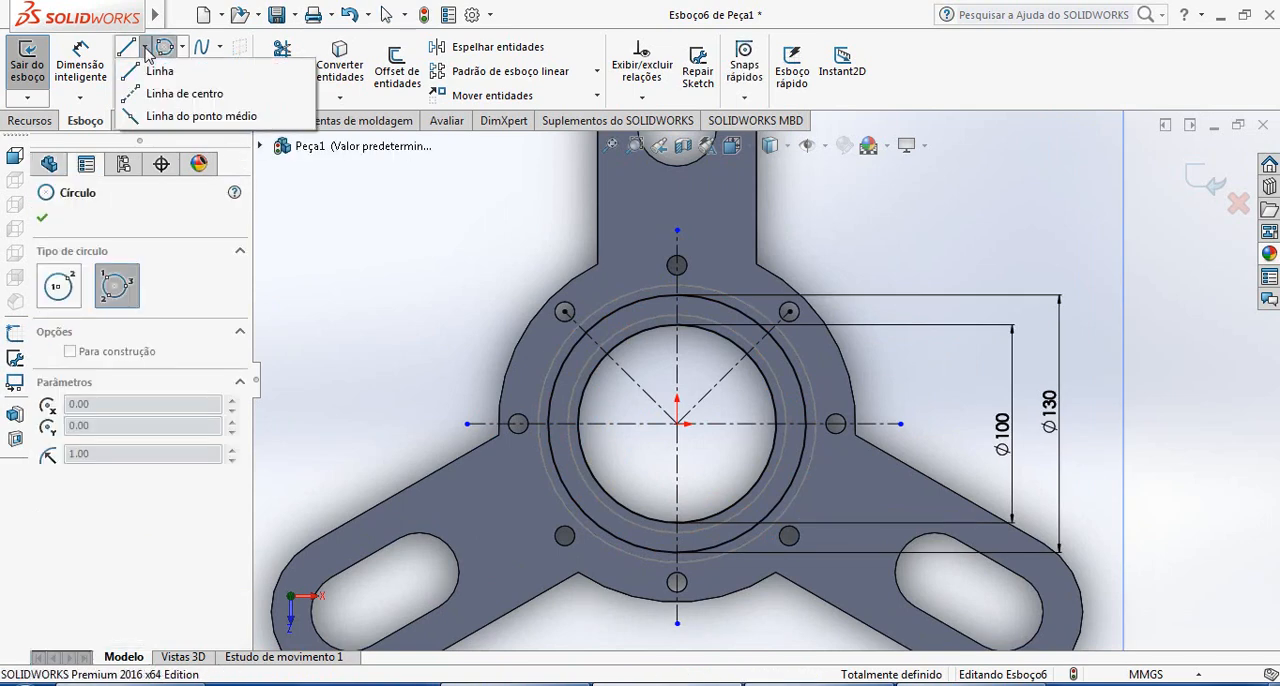
{"action": "left_click", "coordinate": [178, 95]}
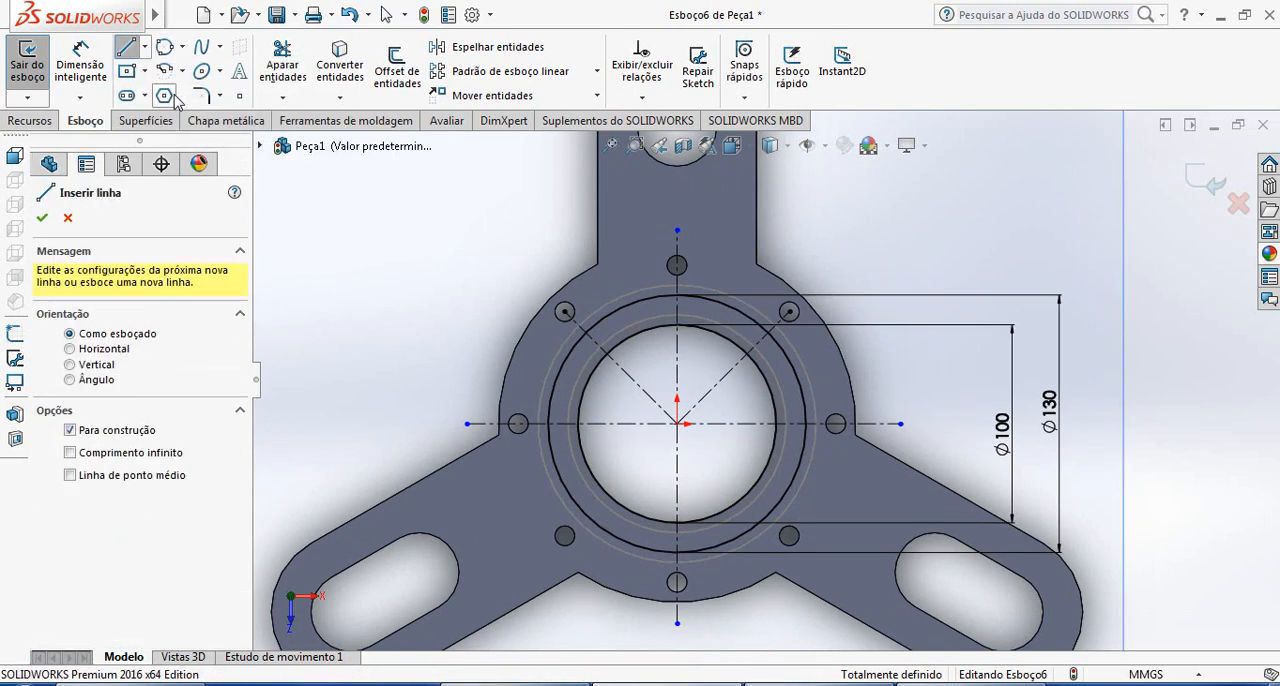
{"action": "left_click", "coordinate": [677, 424]}
{"action": "left_click", "coordinate": [565, 536]}
{"action": "key", "text": "Escape"}
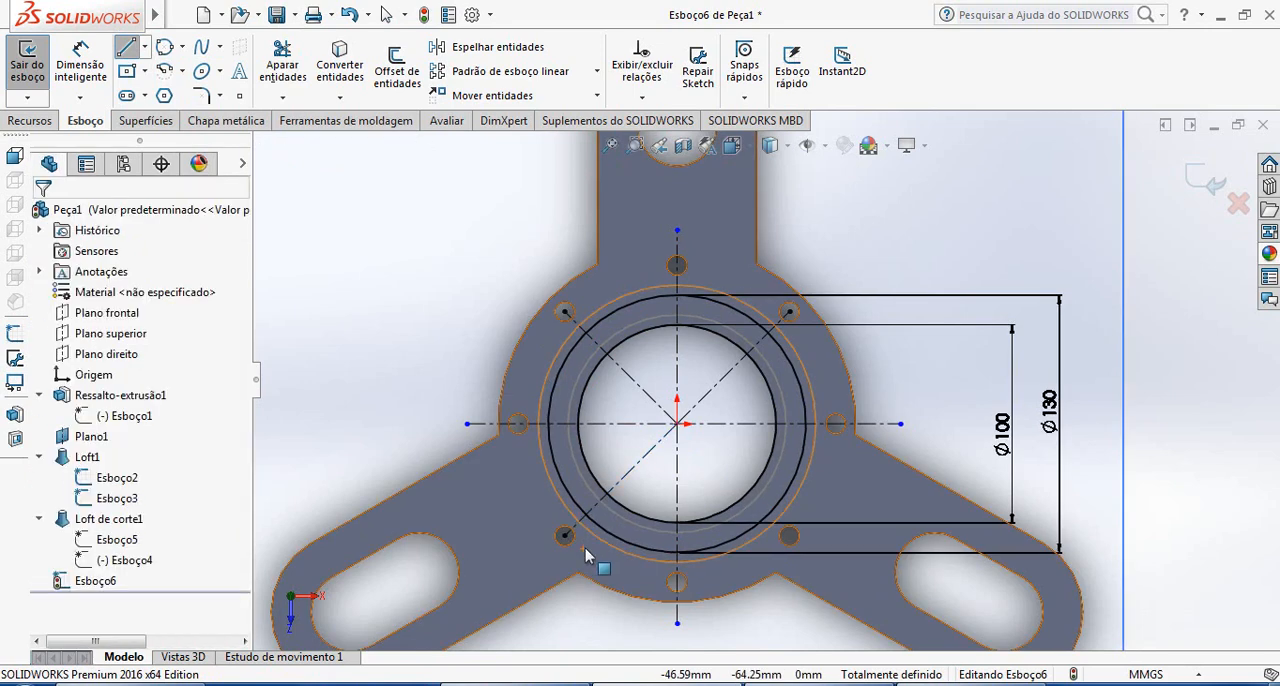
Draw a diagonal centerline from the origin to the centre of the base flange's lower-right hole
{"action": "left_click", "coordinate": [144, 47]}
{"action": "left_click", "coordinate": [178, 93]}
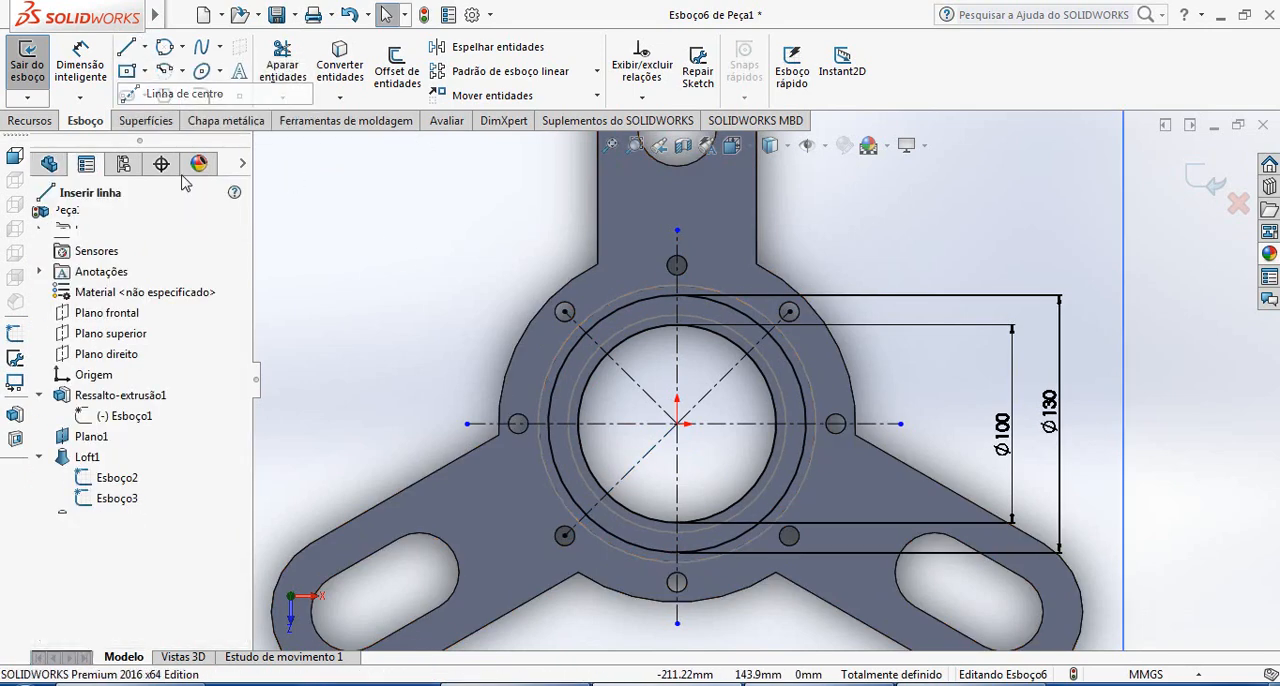
{"action": "left_click", "coordinate": [677, 424]}
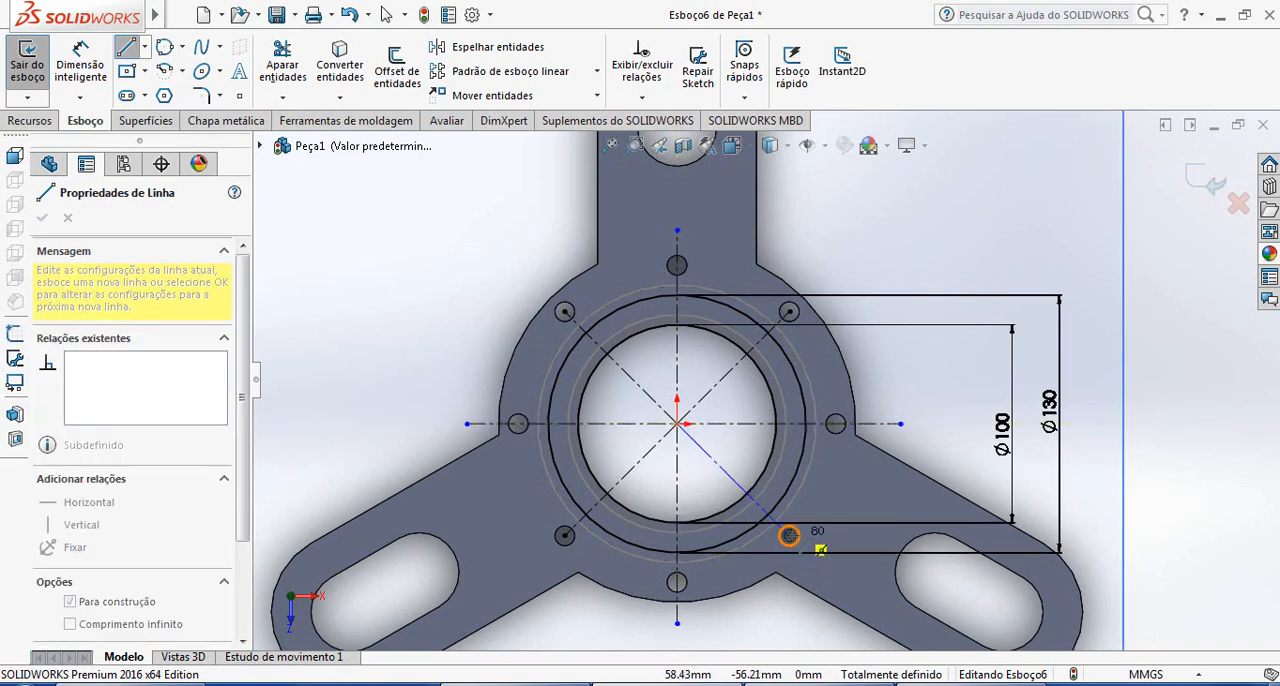
{"action": "left_click", "coordinate": [789, 535]}
{"action": "key", "text": "Escape"}
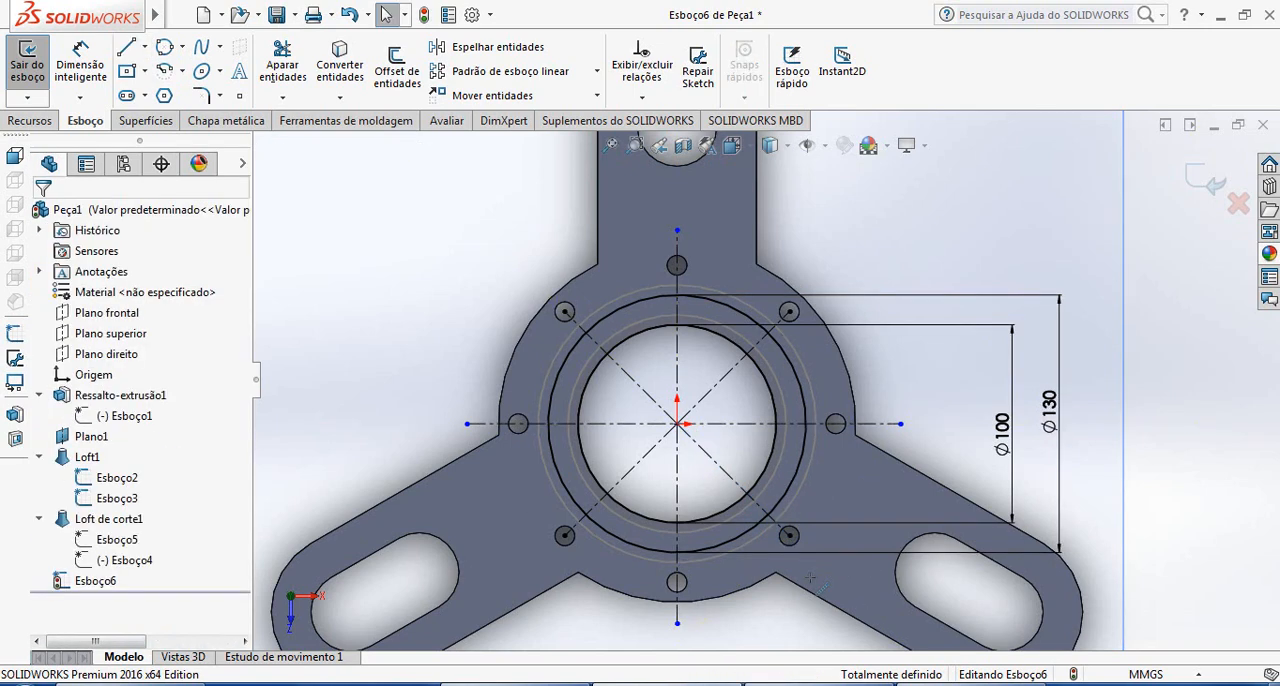
Sketch small circles on both upper diagonals between the 100 mm and 130 mm circles, centred about 43 mm horizontally and vertically from the origin
{"action": "scroll", "coordinate": [730, 418], "scroll_direction": "down", "scroll_amount": 2}
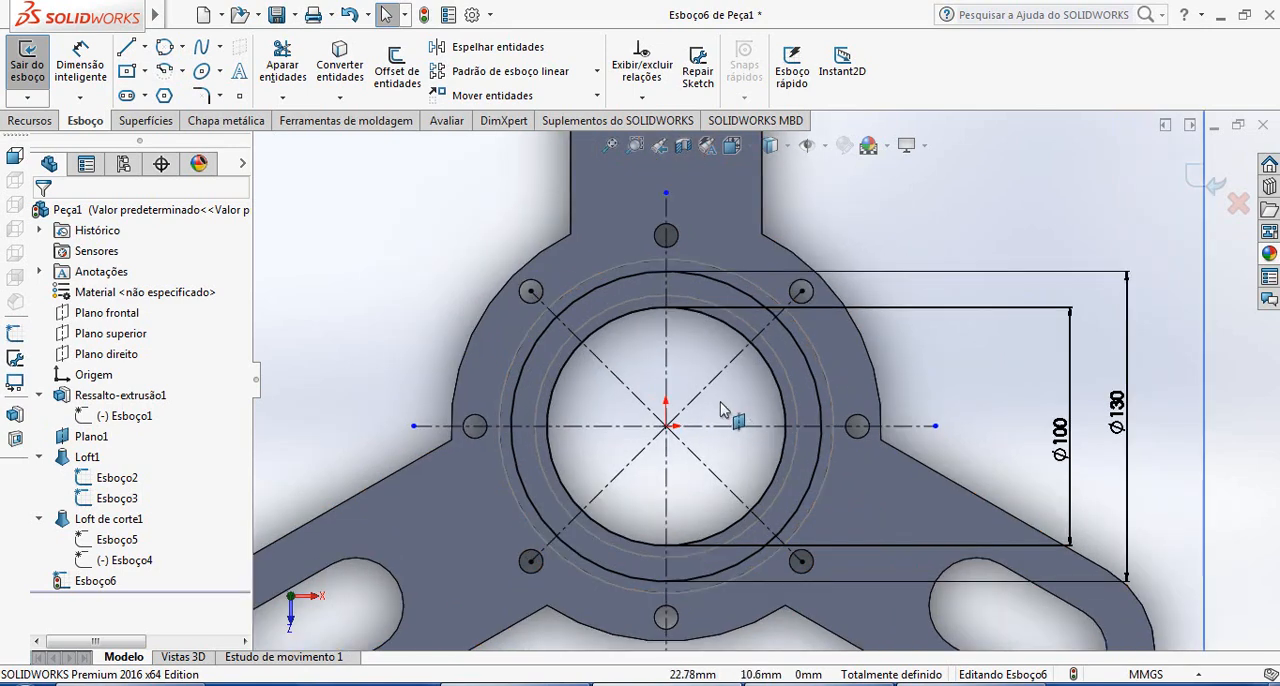
{"action": "scroll", "coordinate": [725, 420], "scroll_direction": "down", "scroll_amount": 3}
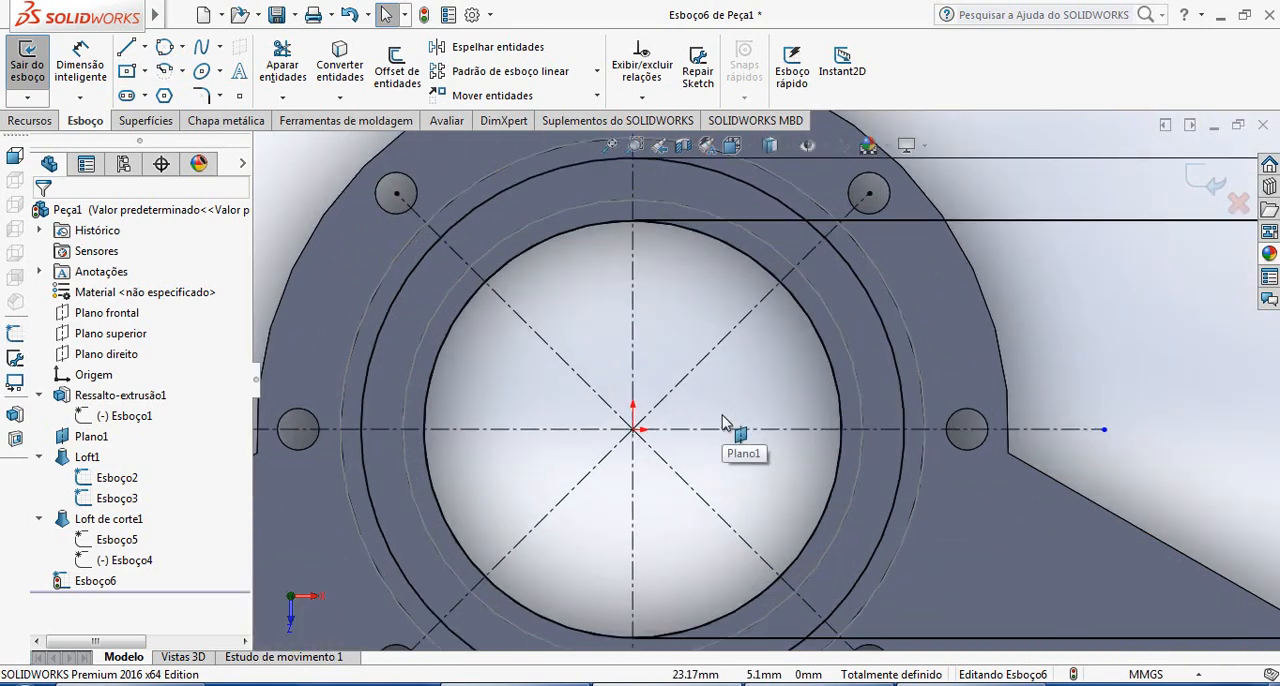
{"action": "left_click", "coordinate": [182, 47]}
{"action": "left_click", "coordinate": [205, 63]}
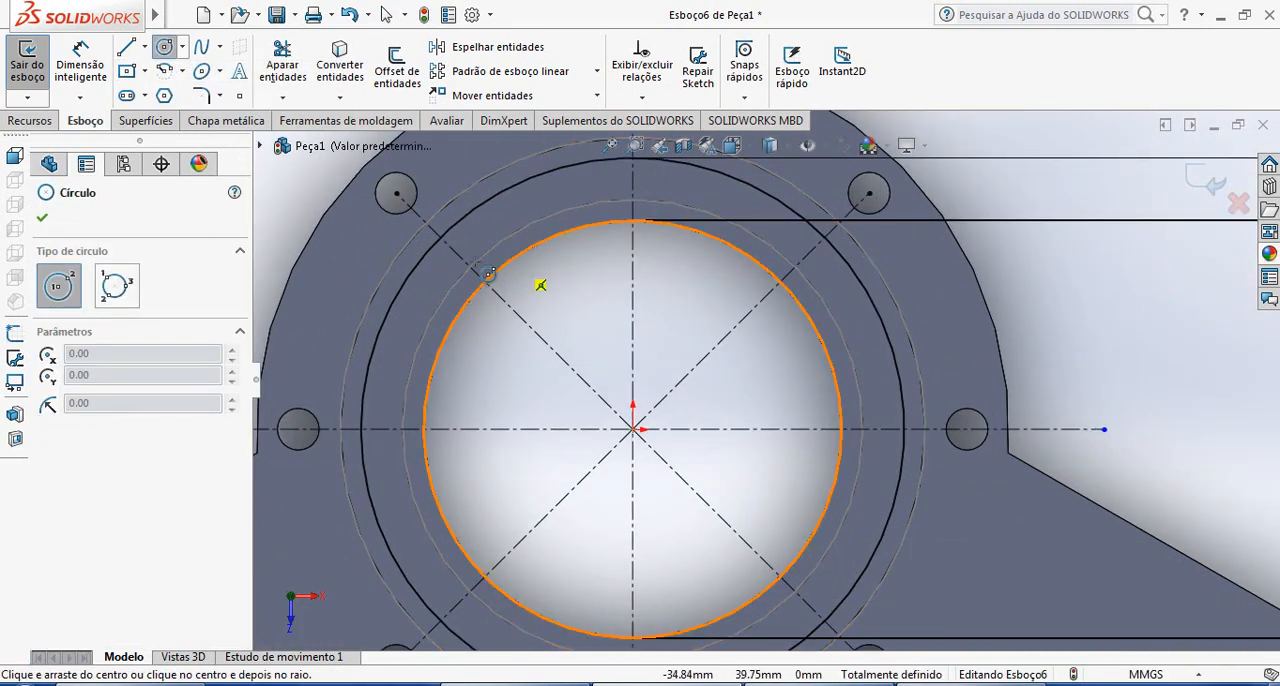
{"action": "left_click", "coordinate": [465, 261]}
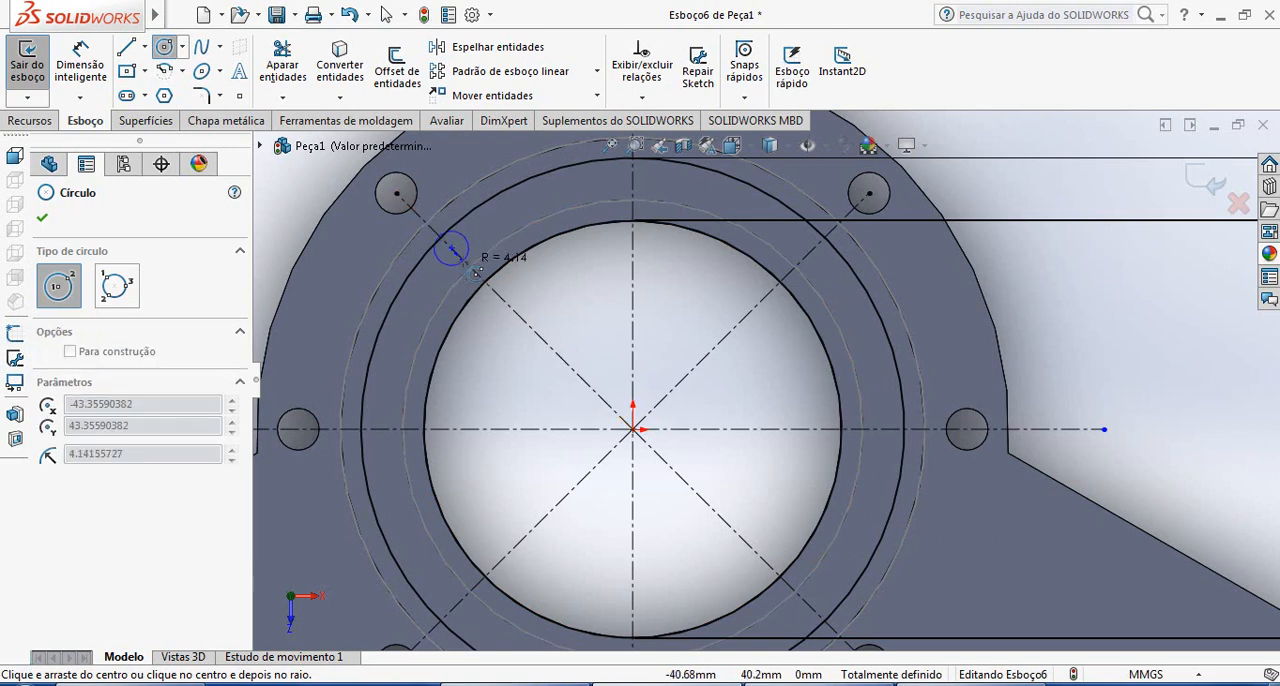
{"action": "left_click", "coordinate": [464, 260]}
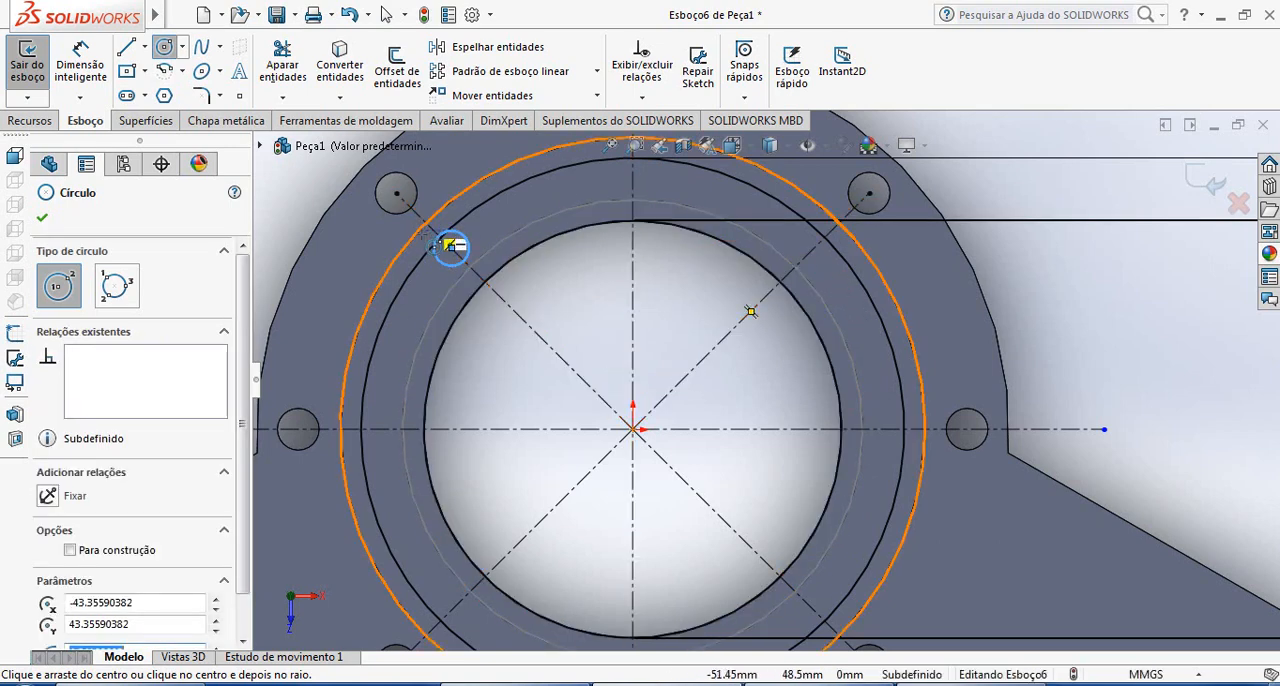
{"action": "left_click", "coordinate": [815, 247]}
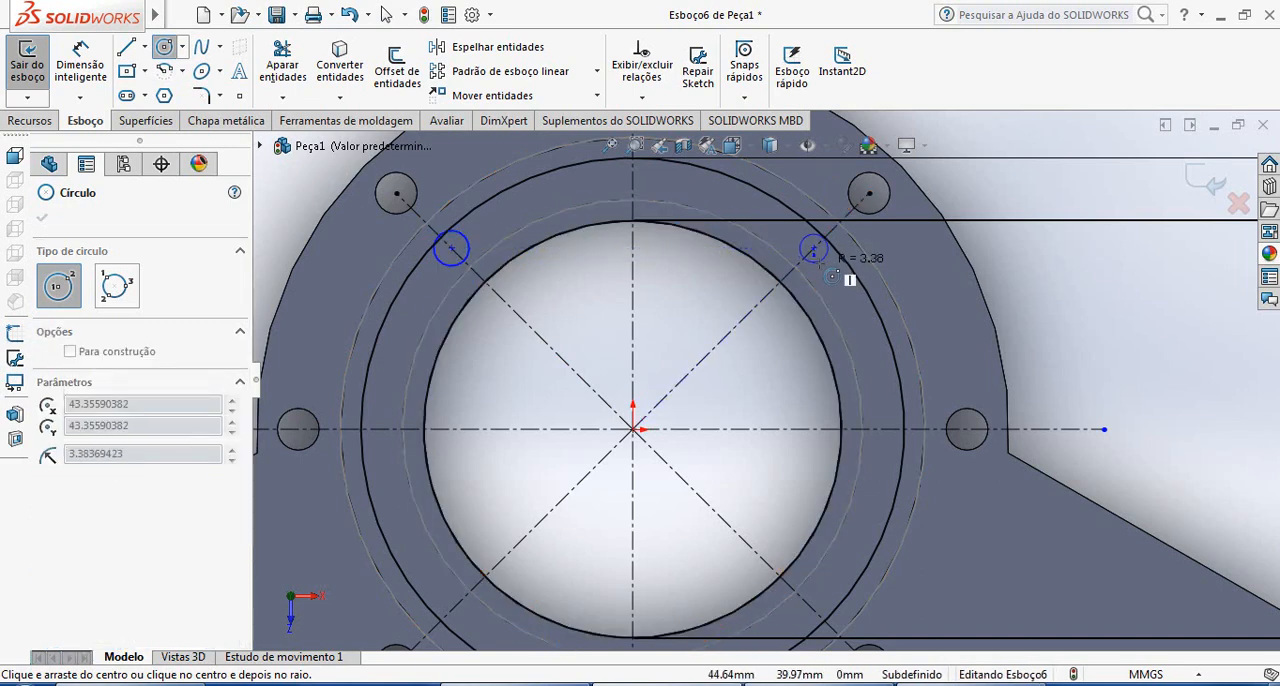
{"action": "left_click", "coordinate": [821, 266]}
{"action": "key", "text": "Escape"}
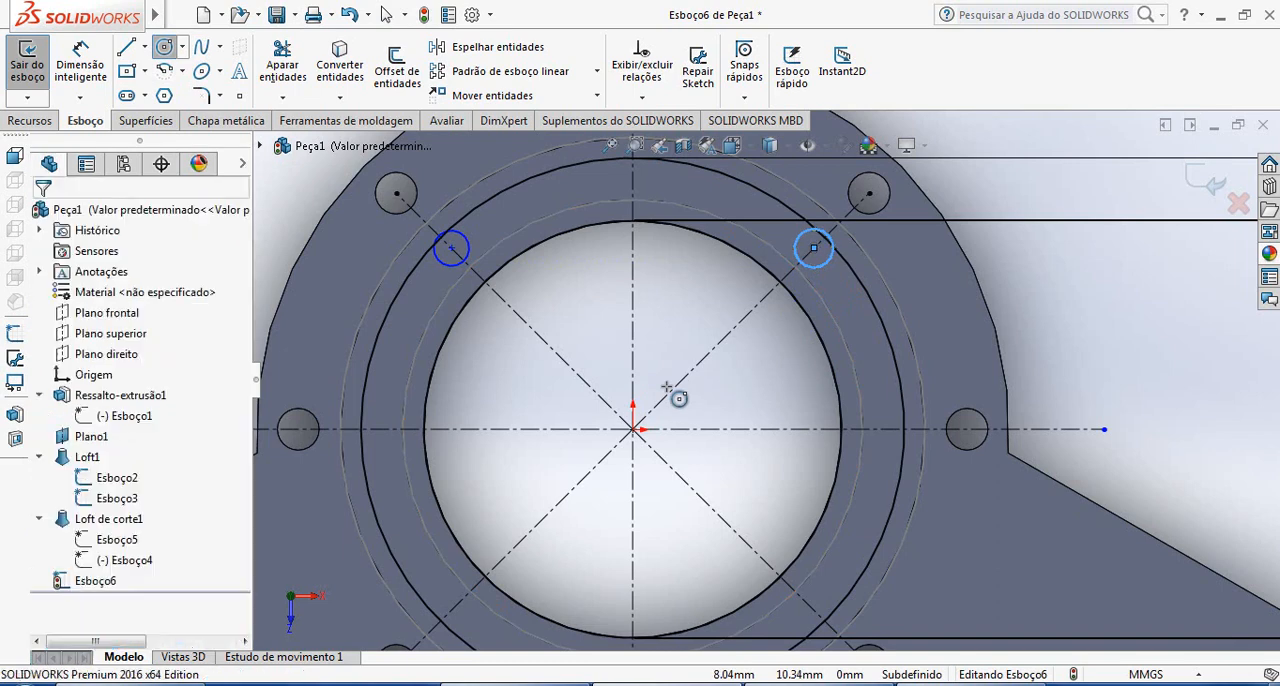
Sketch a small circle on the lower-left diagonal, centred directly below the upper-left circle, about 43 mm horizontally and vertically from the origin
{"action": "left_click", "coordinate": [183, 48]}
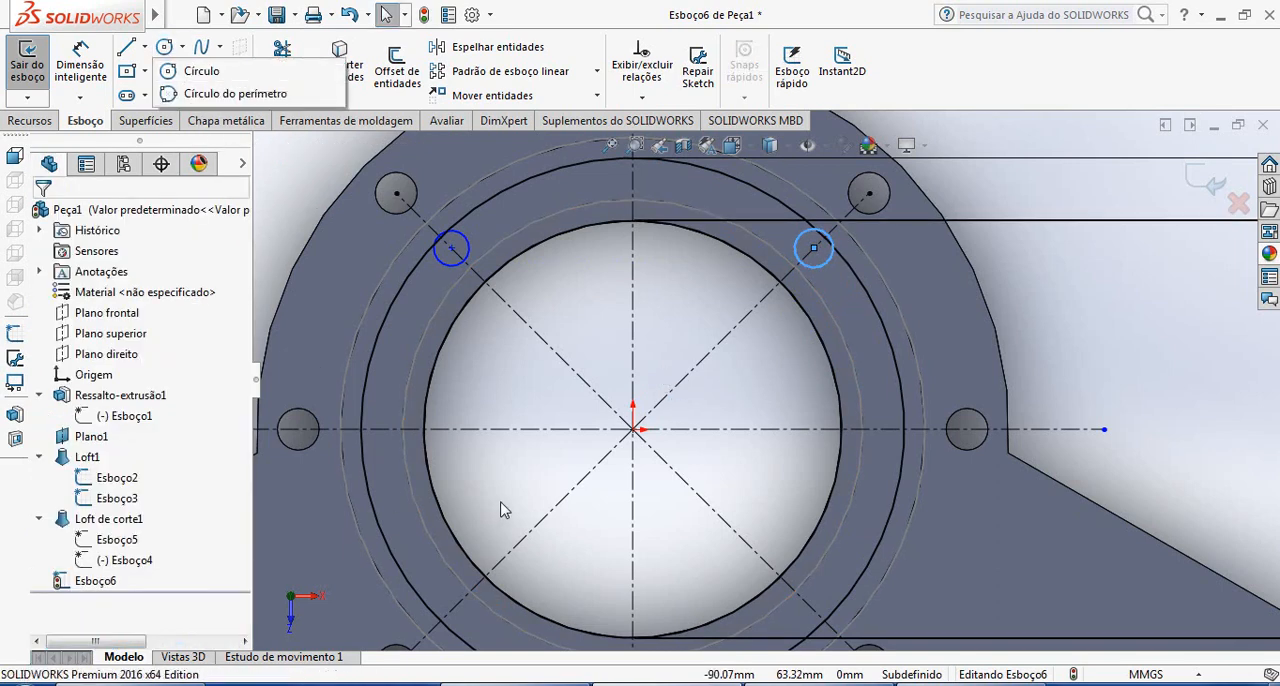
{"action": "left_click", "coordinate": [201, 71]}
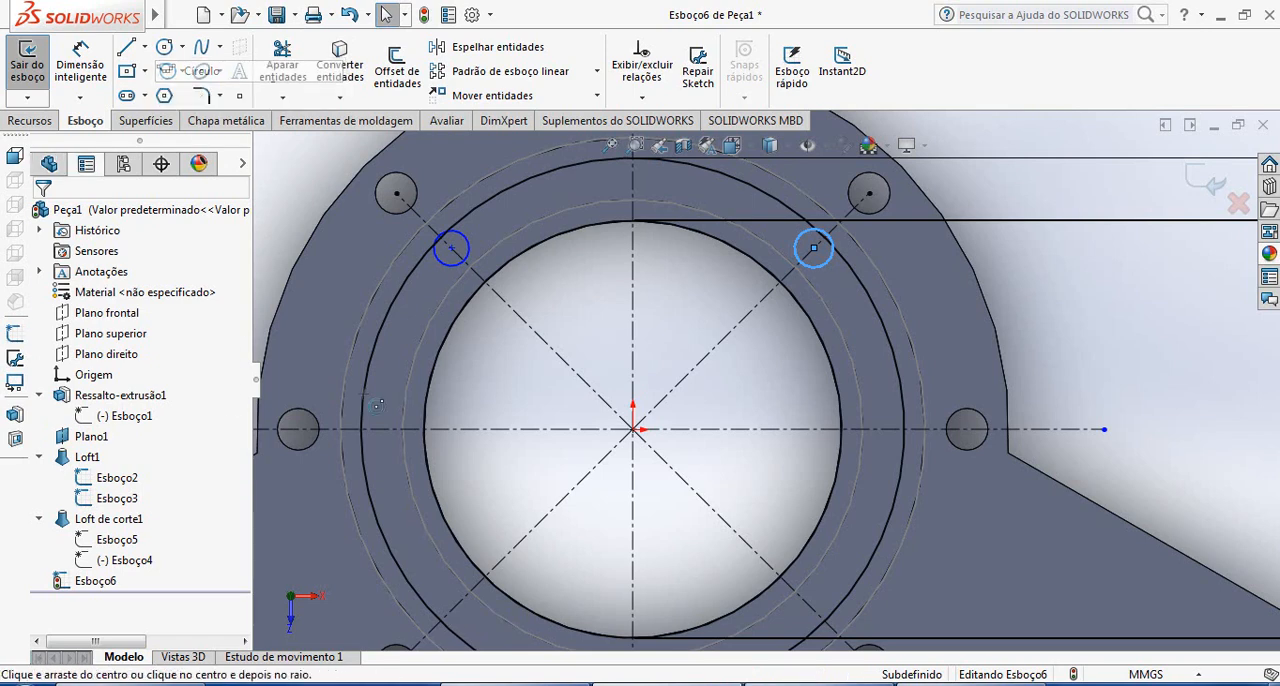
{"action": "left_click", "coordinate": [452, 610]}
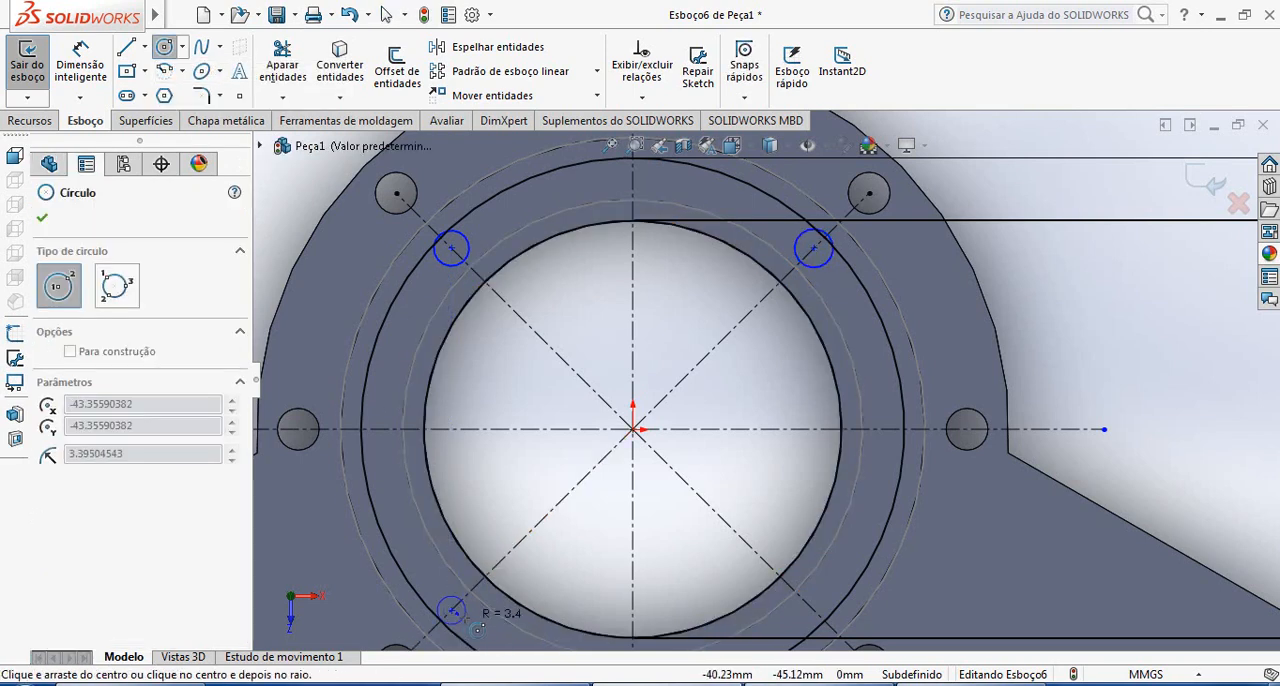
{"action": "left_click", "coordinate": [479, 630]}
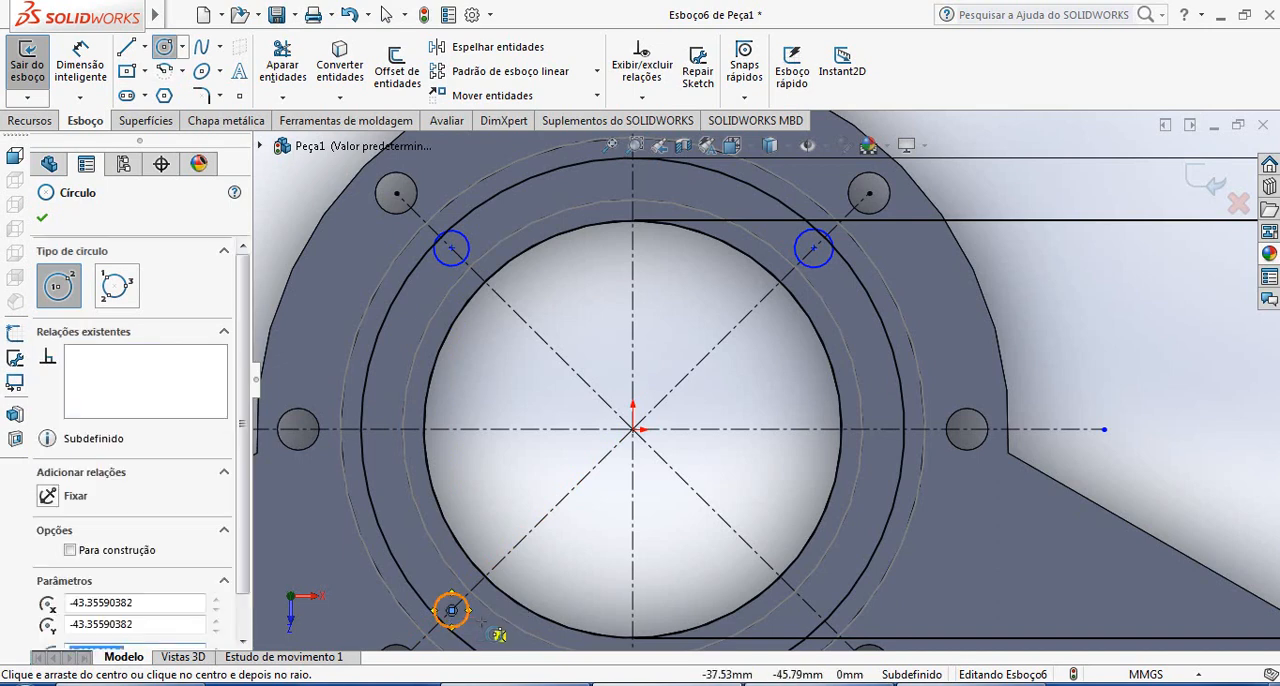
Sketch a small circle about 7.4 mm in diameter on the lower-right diagonal, with its centre level with the lower-left small circle's centre
{"action": "left_click", "coordinate": [166, 48]}
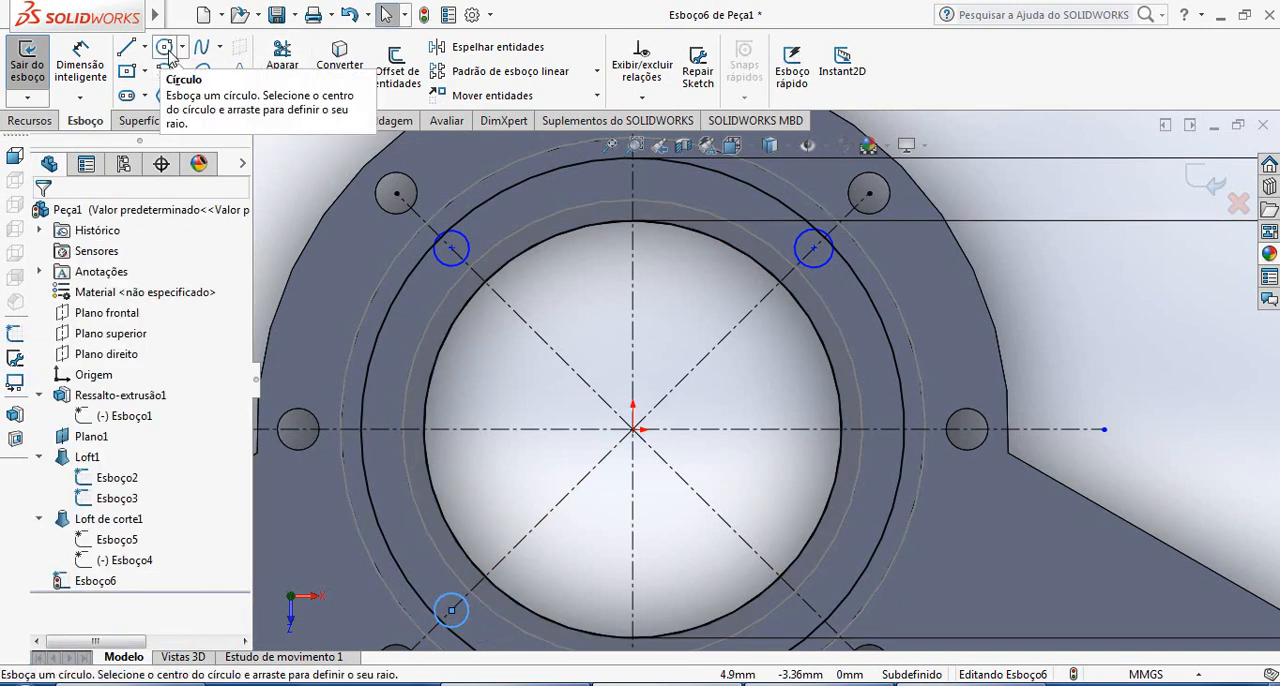
{"action": "left_click", "coordinate": [166, 48]}
{"action": "scroll", "coordinate": [813, 569], "scroll_direction": "up", "scroll_amount": 3}
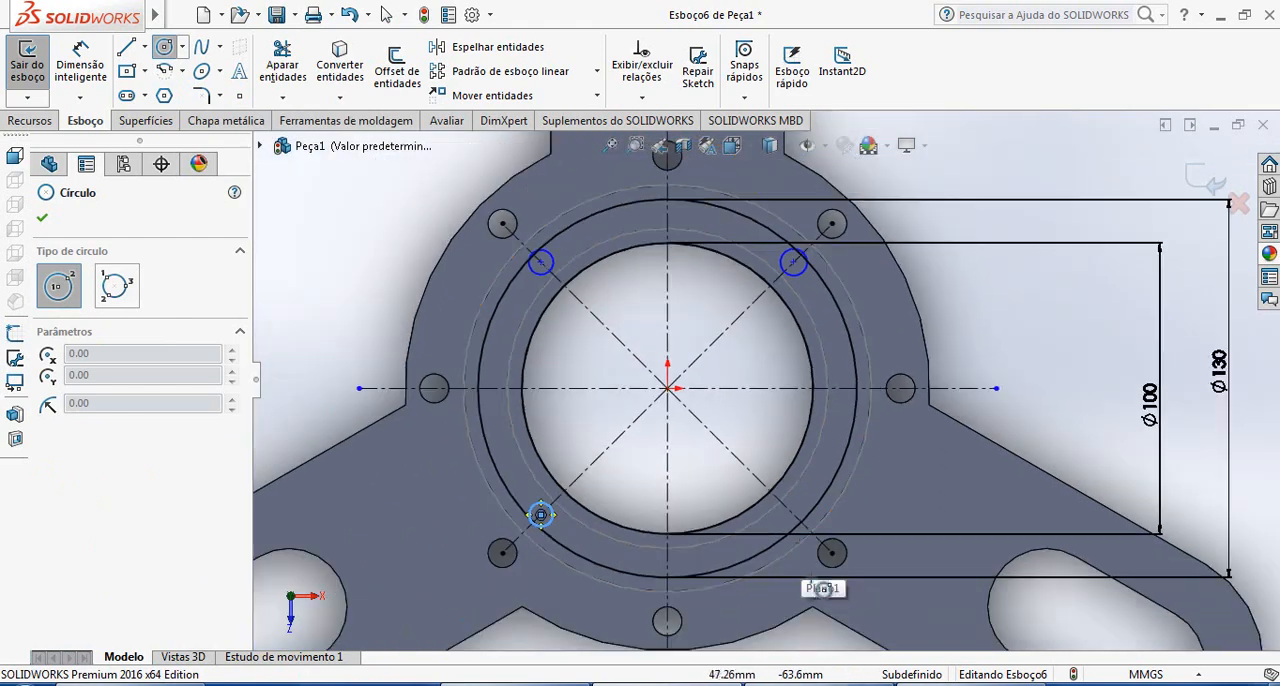
{"action": "scroll", "coordinate": [825, 580], "scroll_direction": "down", "scroll_amount": 3}
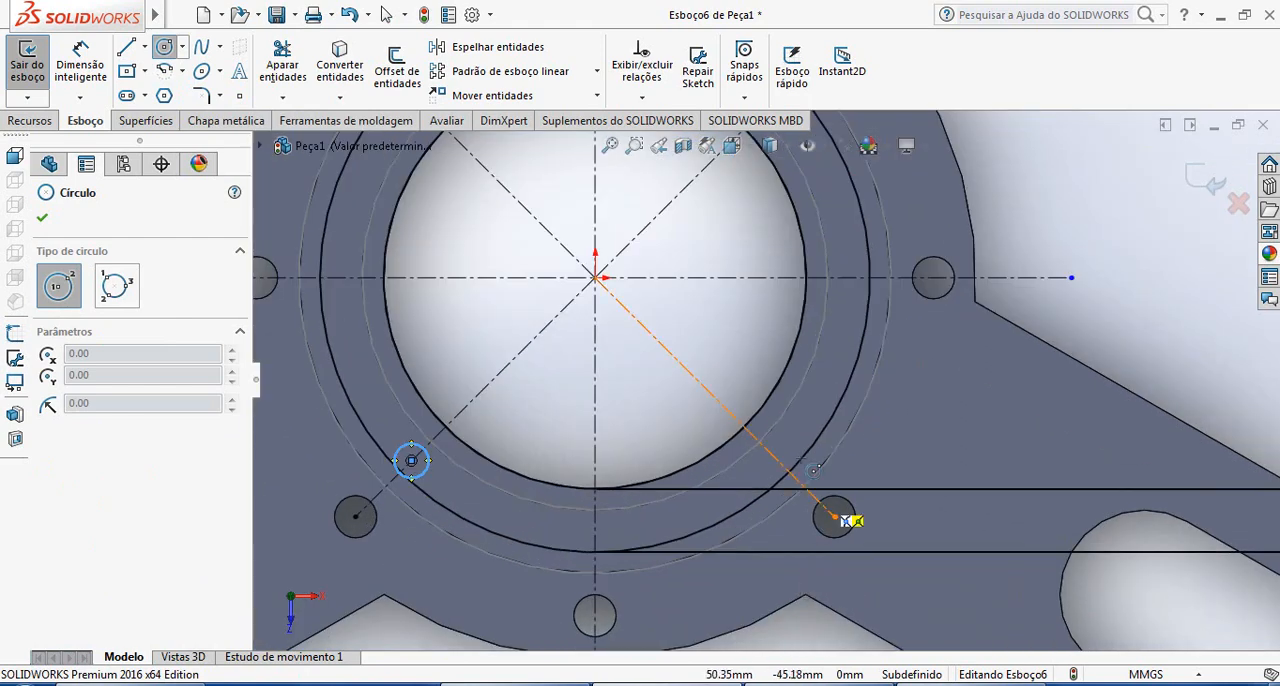
{"action": "left_click", "coordinate": [775, 463]}
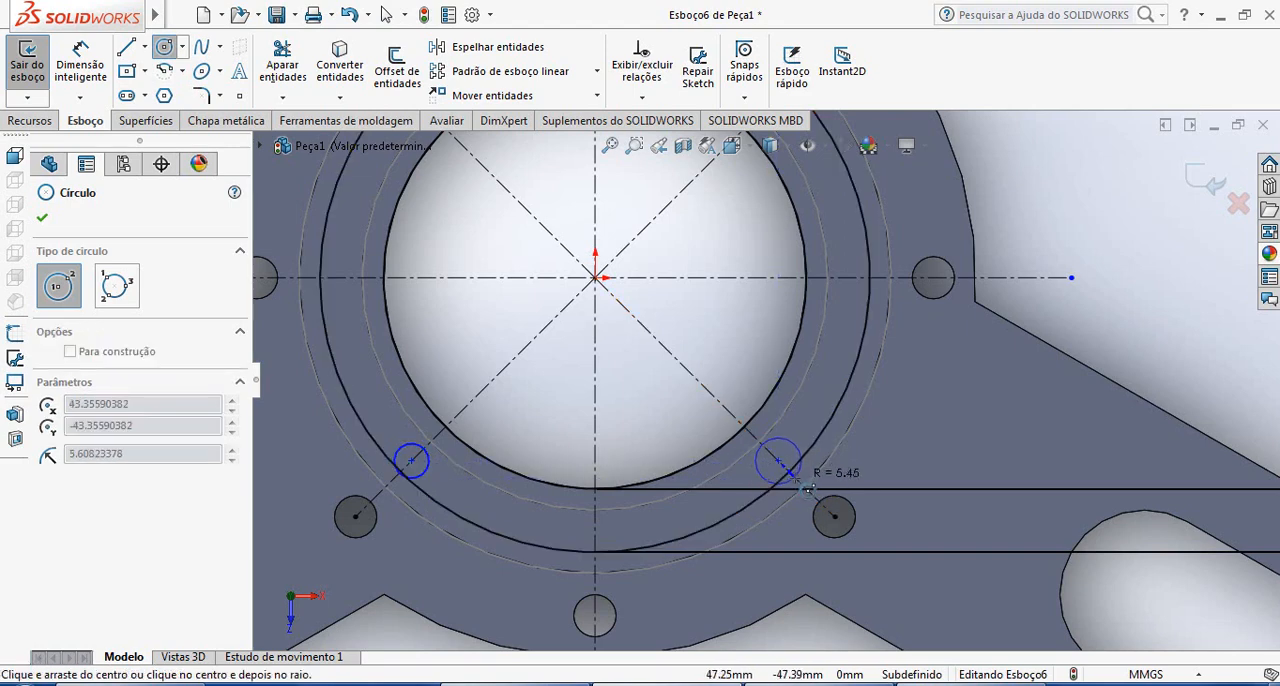
{"action": "left_click", "coordinate": [826, 497]}
{"action": "key", "text": "Escape"}
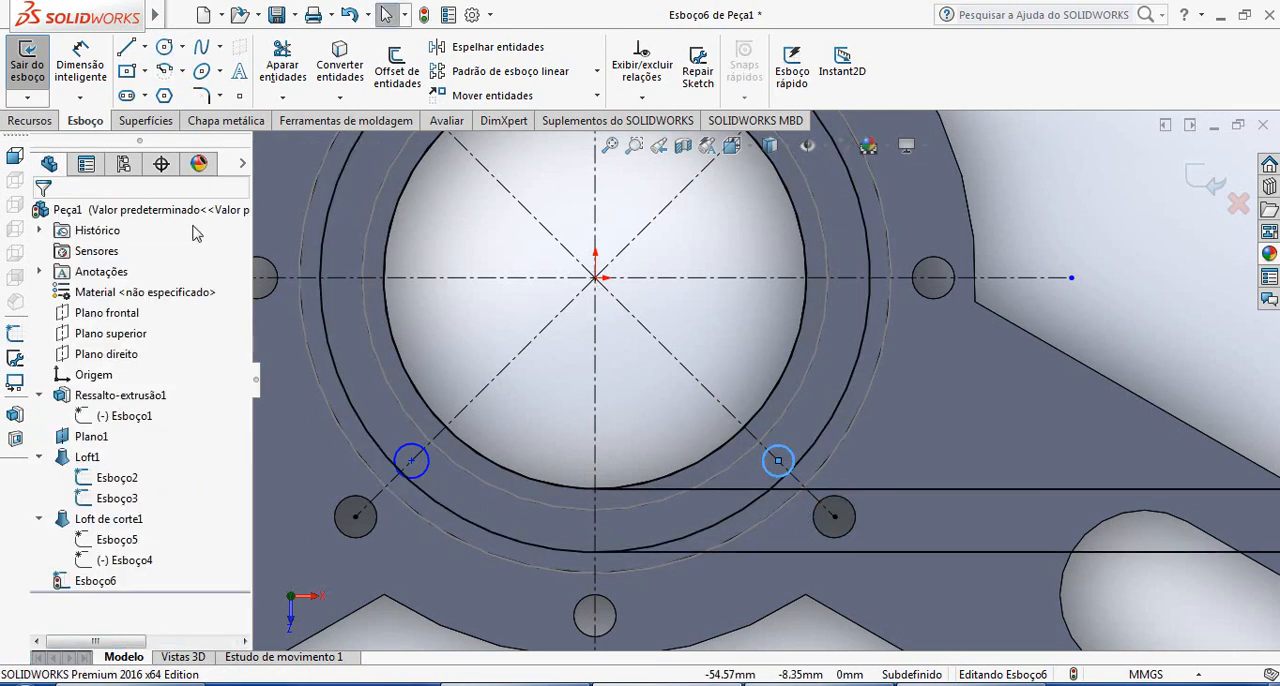
Check the upper flange's hole size in the reference drawing and dimension the lower-right small circle to 10 mm diameter
{"action": "left_click", "coordinate": [80, 62]}
{"action": "left_click", "coordinate": [778, 460]}
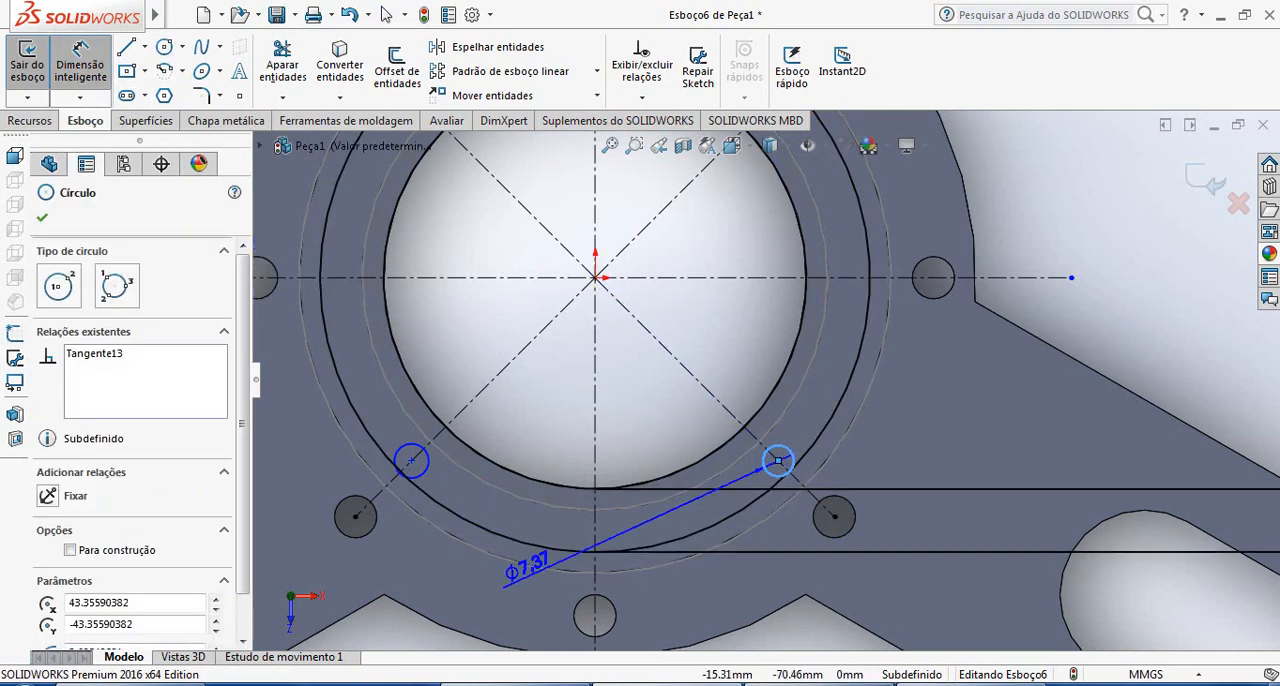
{"action": "key", "text": "alt+Tab"}
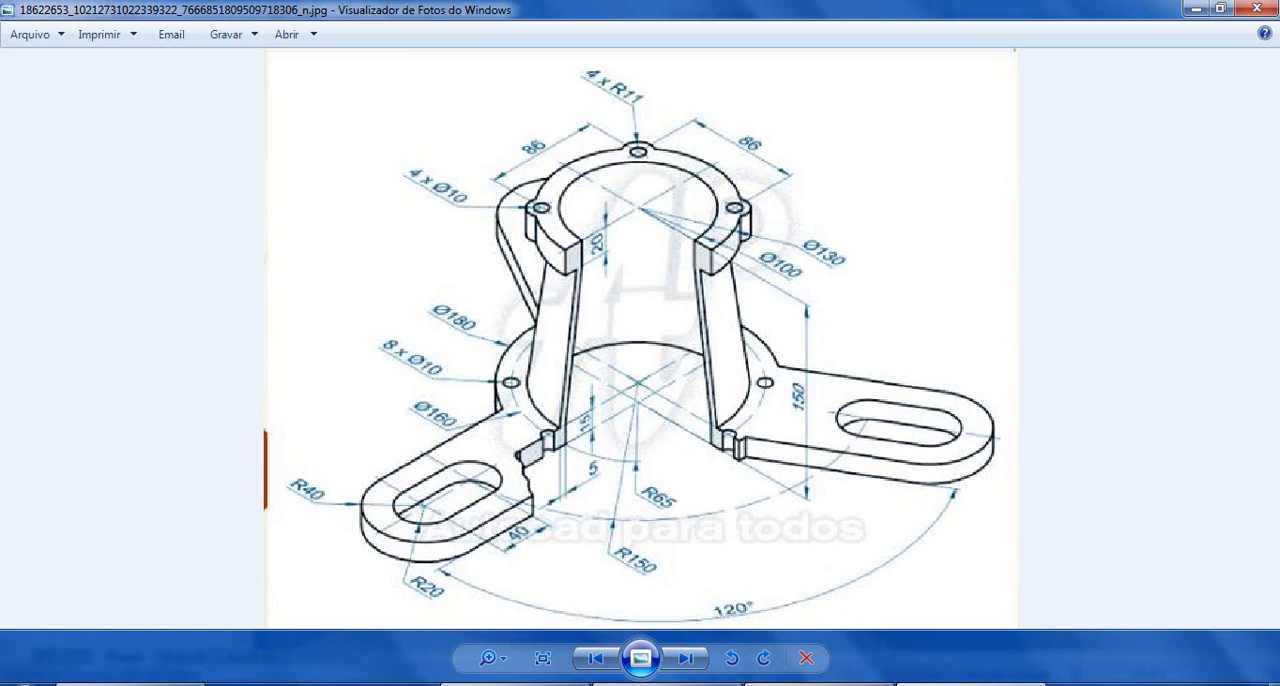
{"action": "key", "text": "alt+Tab"}
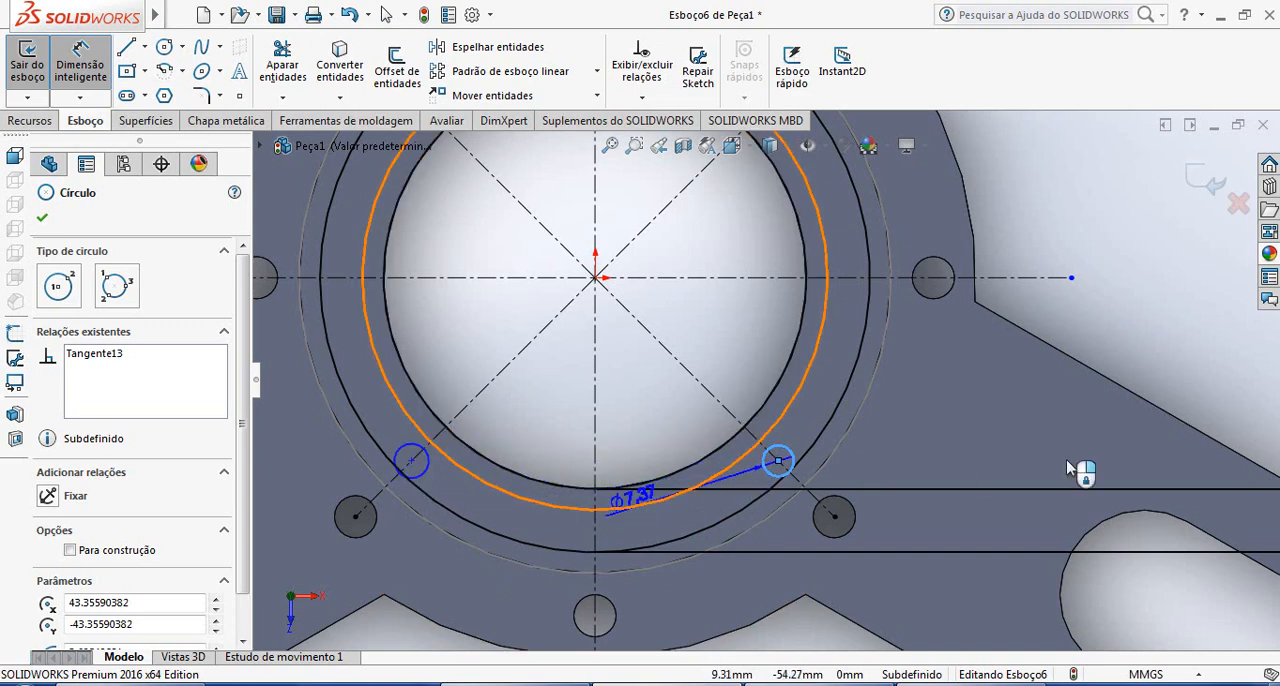
{"action": "left_click", "coordinate": [1124, 336]}
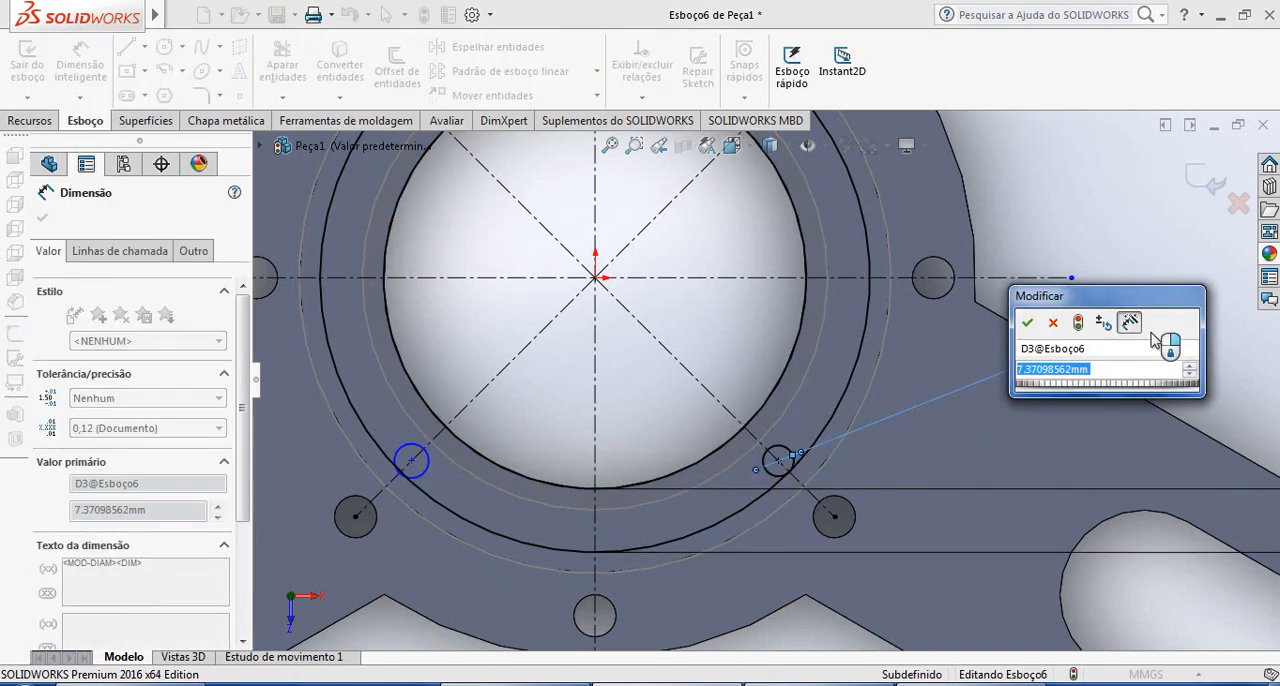
{"action": "type", "text": "10"}
{"action": "key", "text": "Return"}
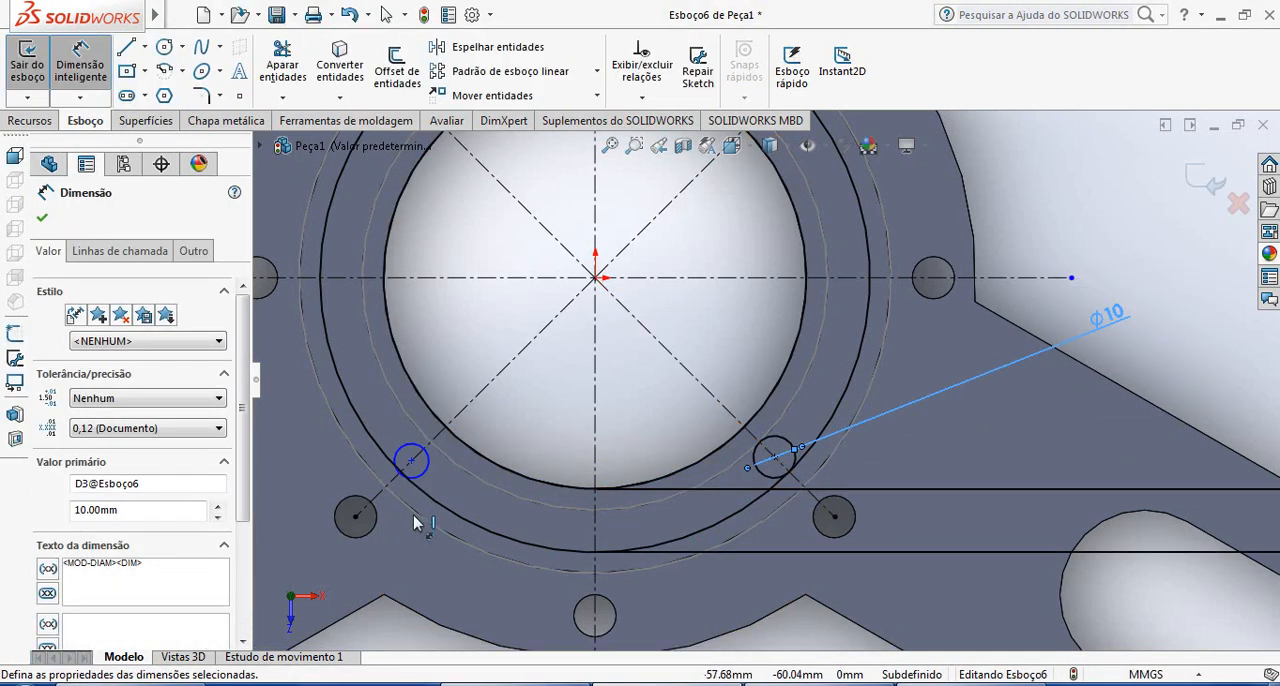
Dimension the lower-left small circle to 10 mm diameter
{"action": "left_click", "coordinate": [424, 470]}
{"action": "left_click", "coordinate": [529, 417]}
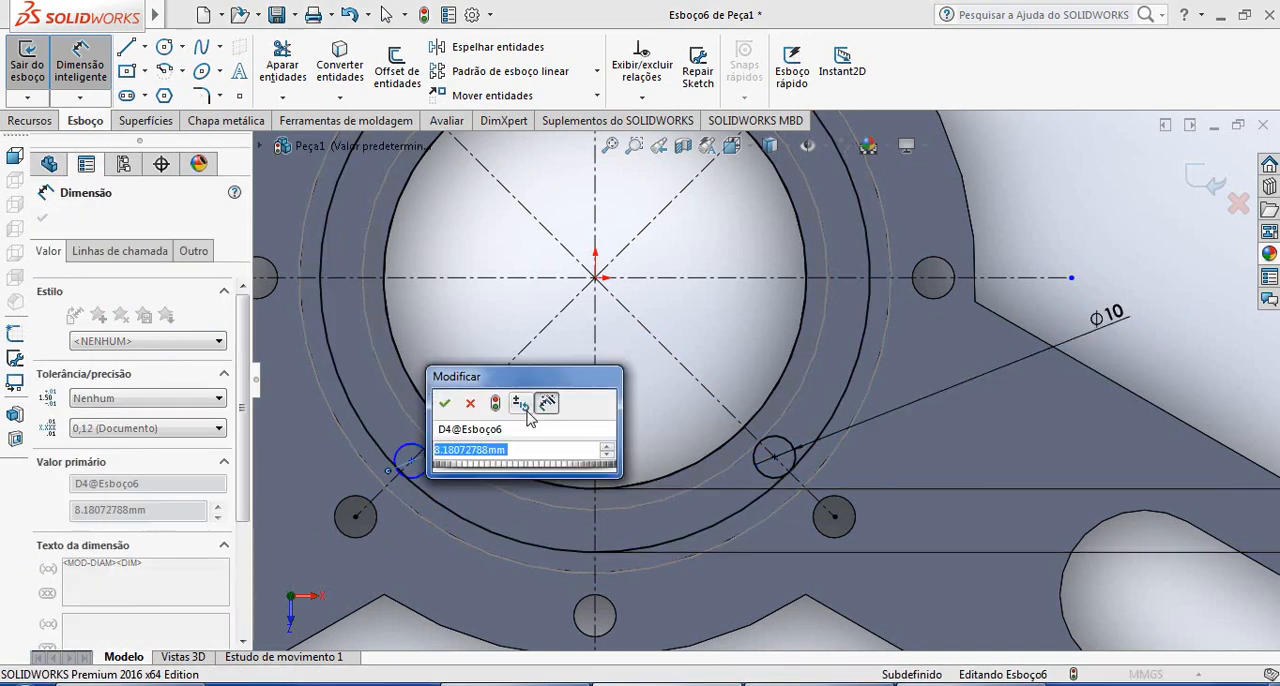
{"action": "type", "text": "10"}
{"action": "key", "text": "Return"}
{"action": "scroll", "coordinate": [529, 415], "scroll_direction": "up", "scroll_amount": 3}
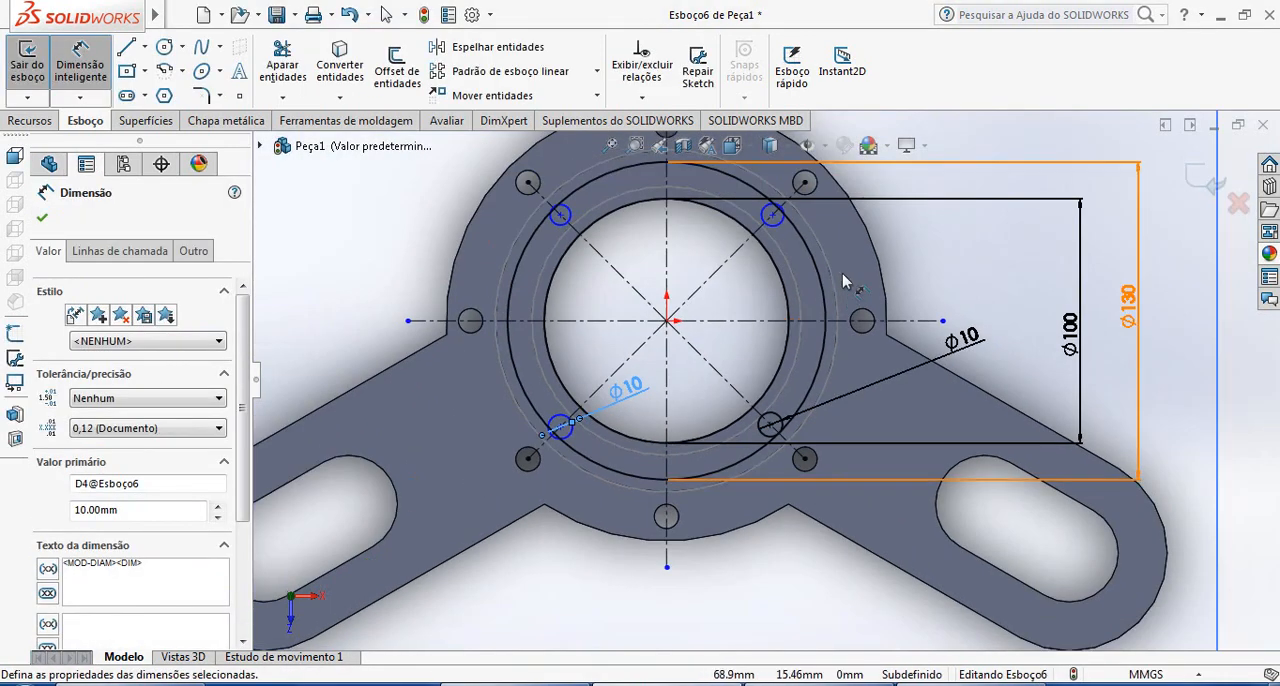
Dimension the upper-right small circle to 10 mm diameter
{"action": "scroll", "coordinate": [843, 283], "scroll_direction": "down", "scroll_amount": 2}
{"action": "left_click", "coordinate": [739, 240]}
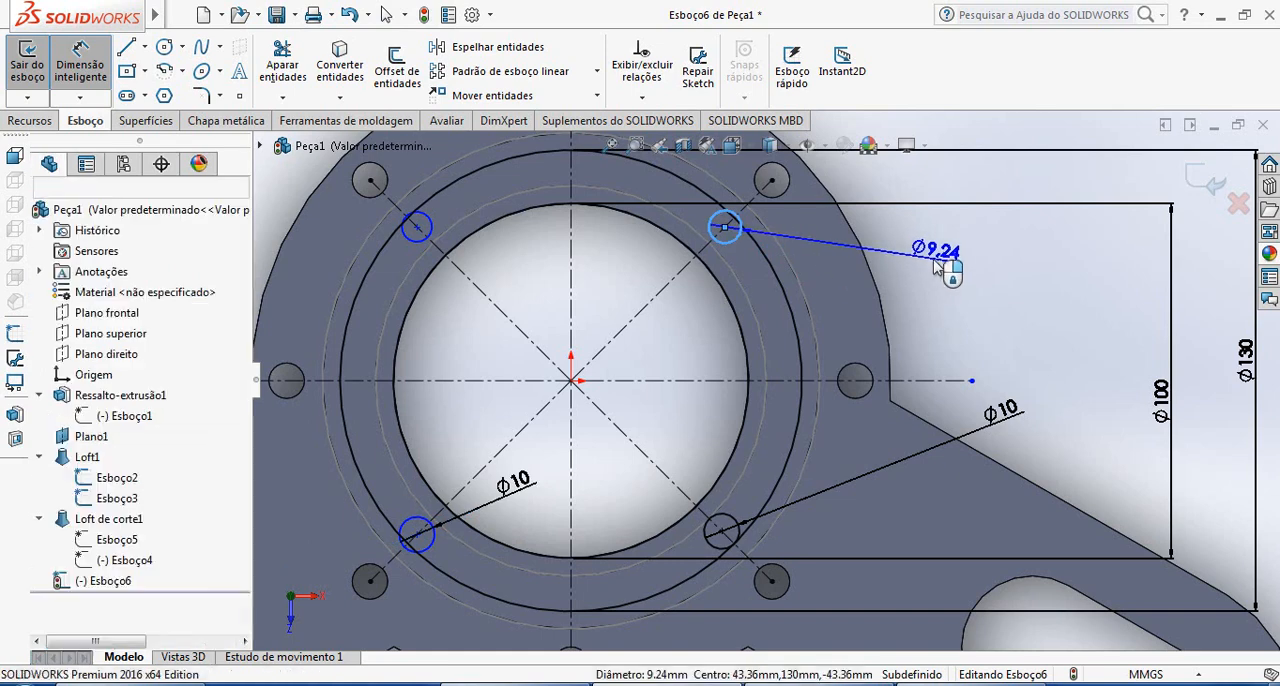
{"action": "left_click", "coordinate": [945, 266]}
{"action": "type", "text": "10"}
{"action": "key", "text": "Return"}
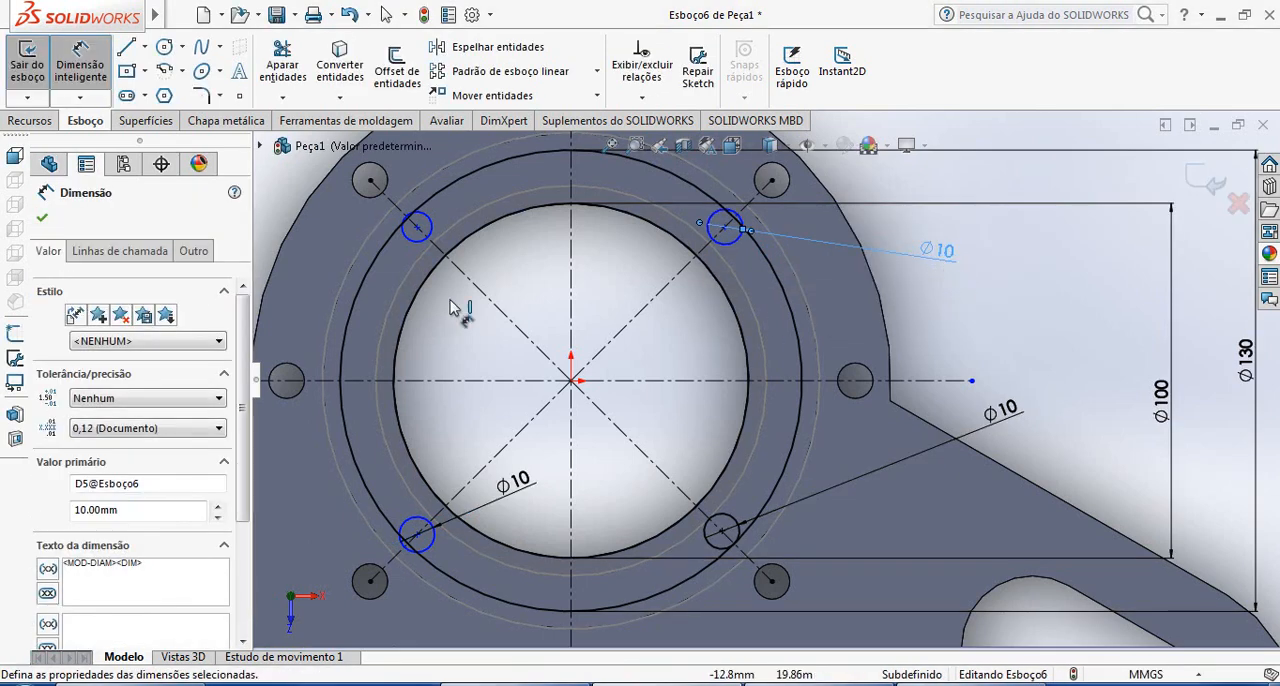
Dimension the upper-left small circle to 10 mm diameter
{"action": "left_click", "coordinate": [419, 245]}
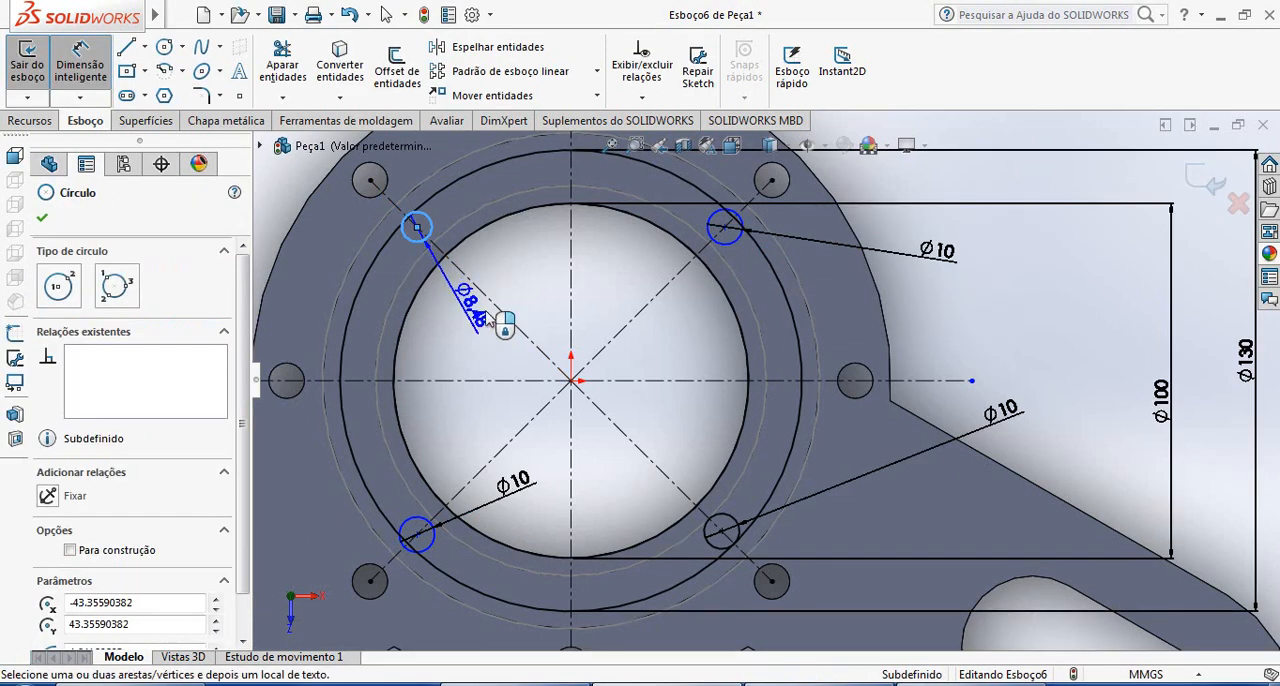
{"action": "left_click", "coordinate": [548, 286]}
{"action": "type", "text": "10"}
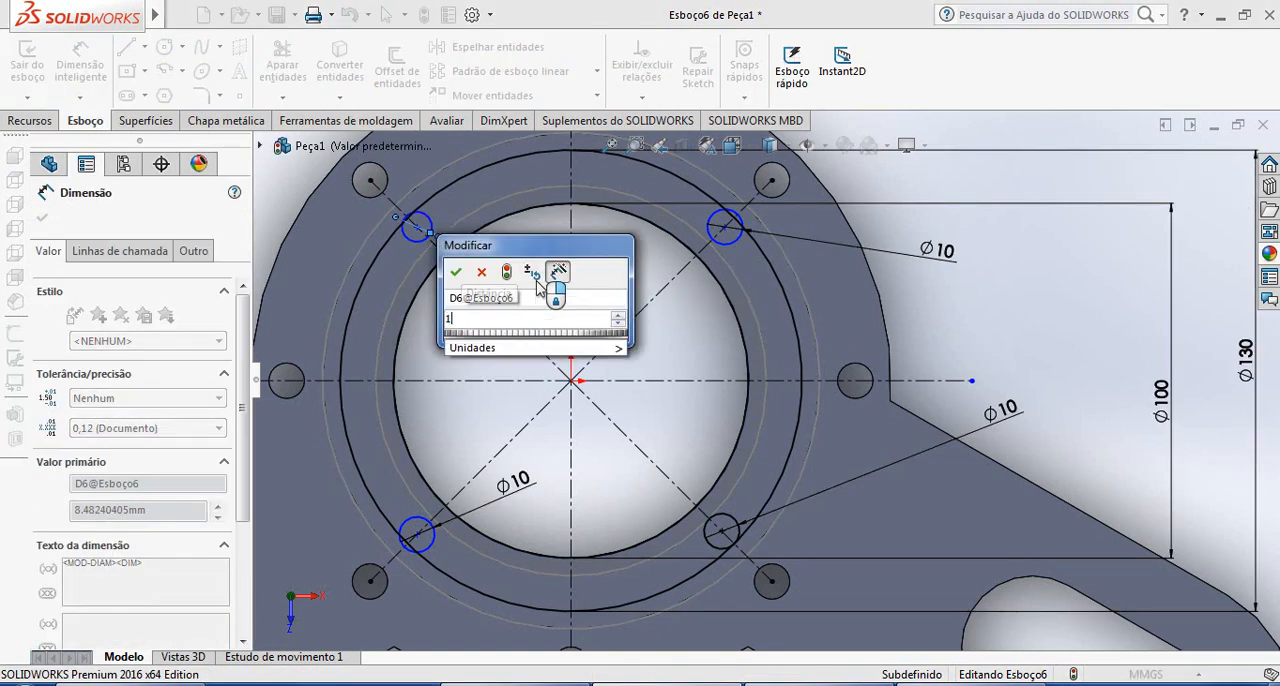
{"action": "key", "text": "Return"}
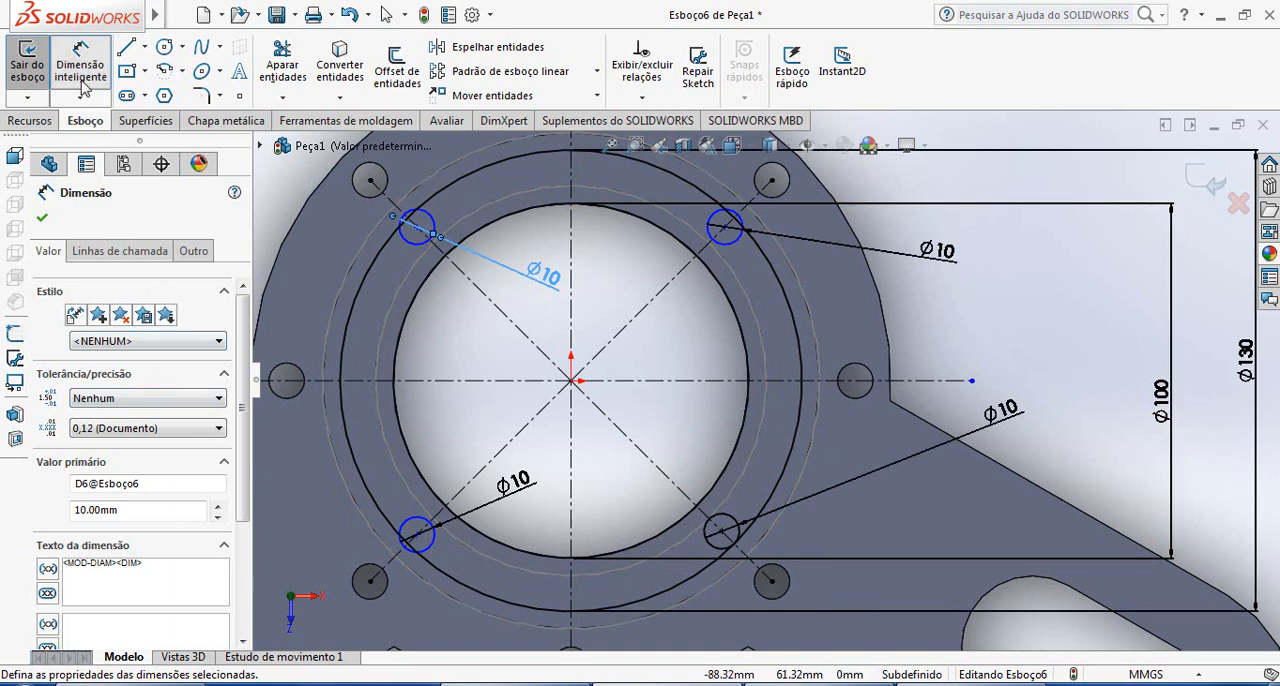
Dimension the distance between the centres of the two upper small circles to 86 mm
{"action": "left_click", "coordinate": [417, 228]}
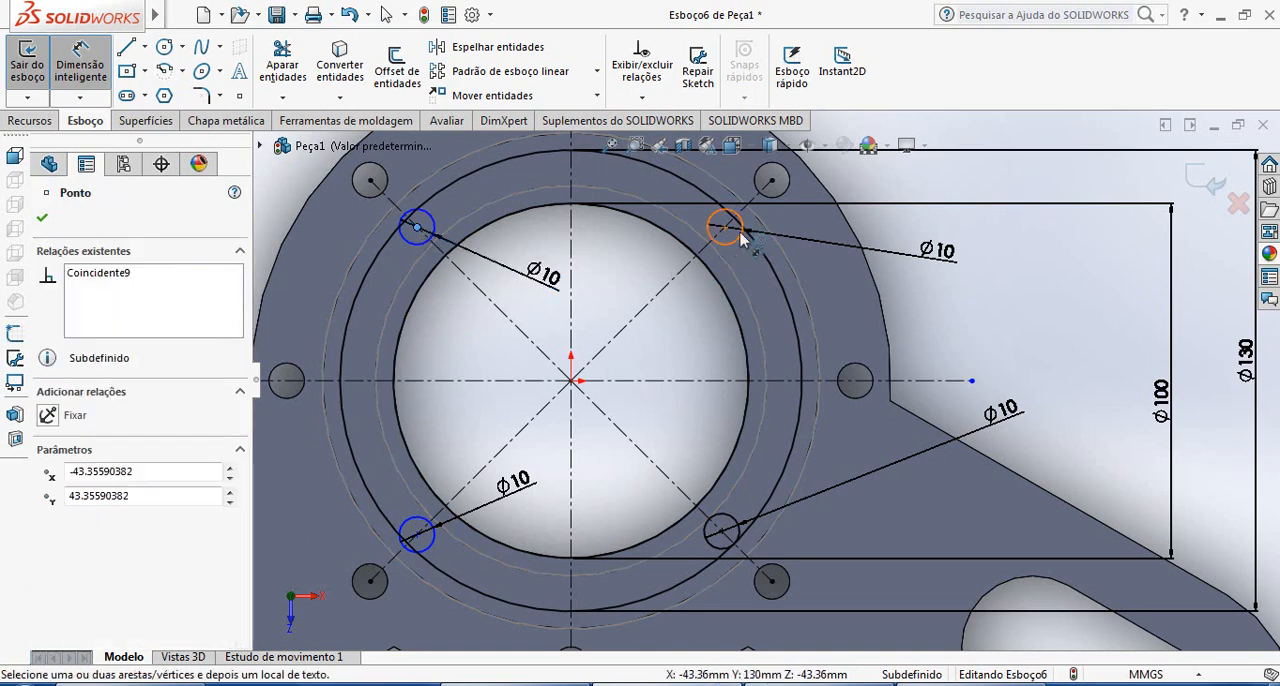
{"action": "left_click", "coordinate": [725, 228]}
{"action": "left_click", "coordinate": [662, 348]}
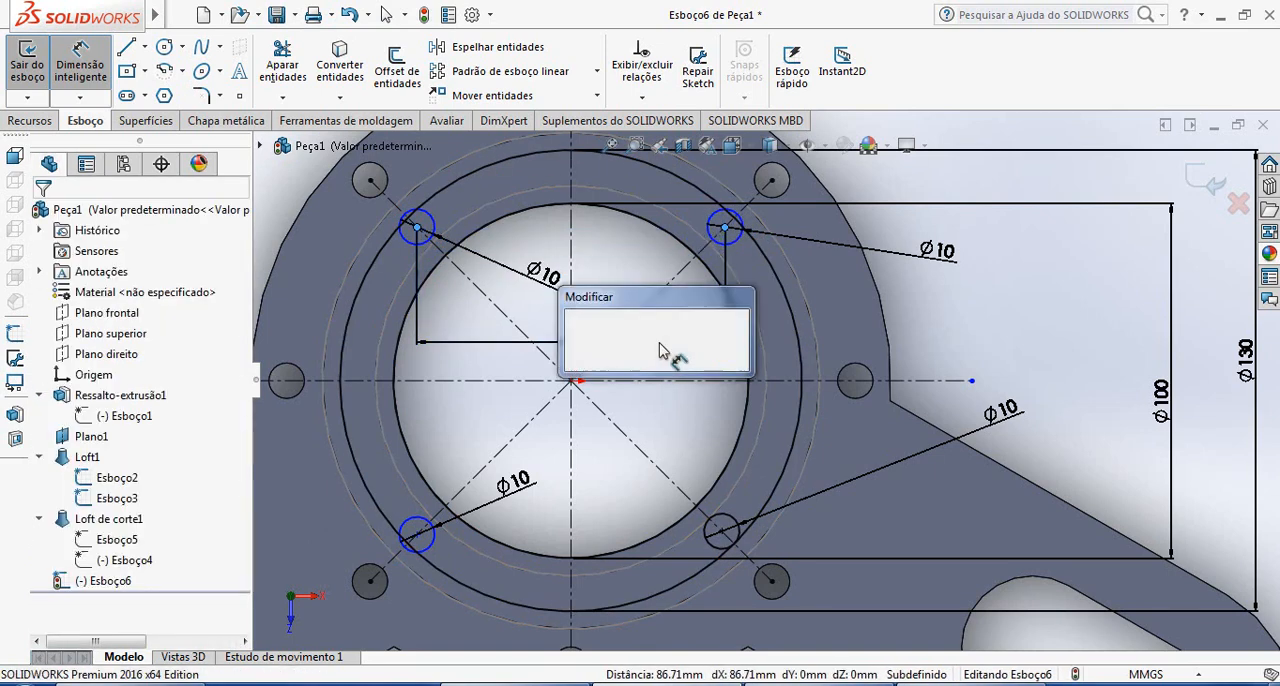
{"action": "type", "text": "9"}
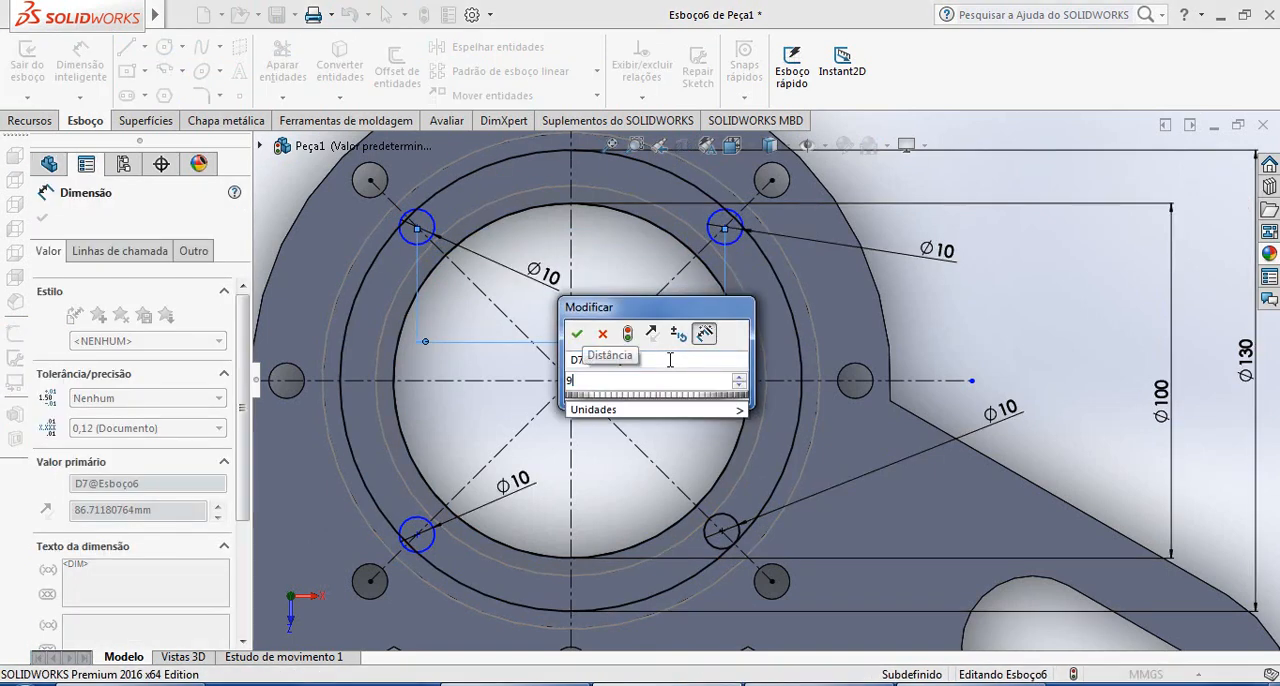
{"action": "key", "text": "BackSpace"}
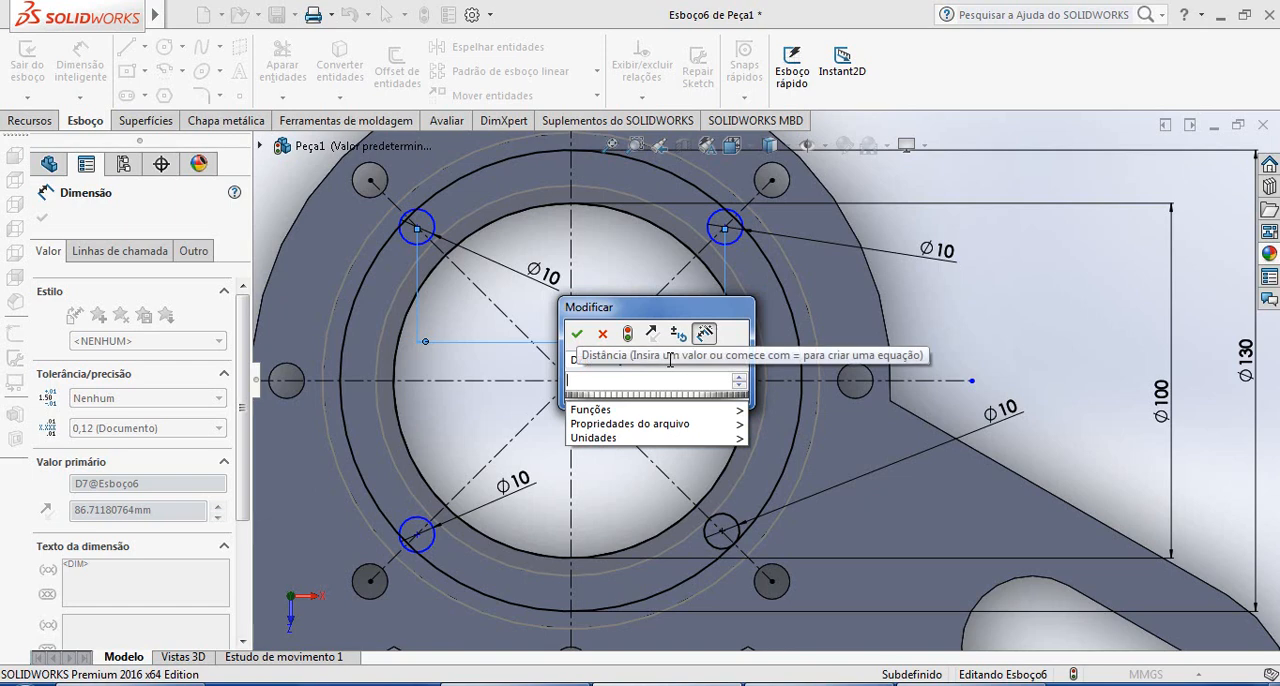
{"action": "type", "text": "86"}
{"action": "key", "text": "Return"}
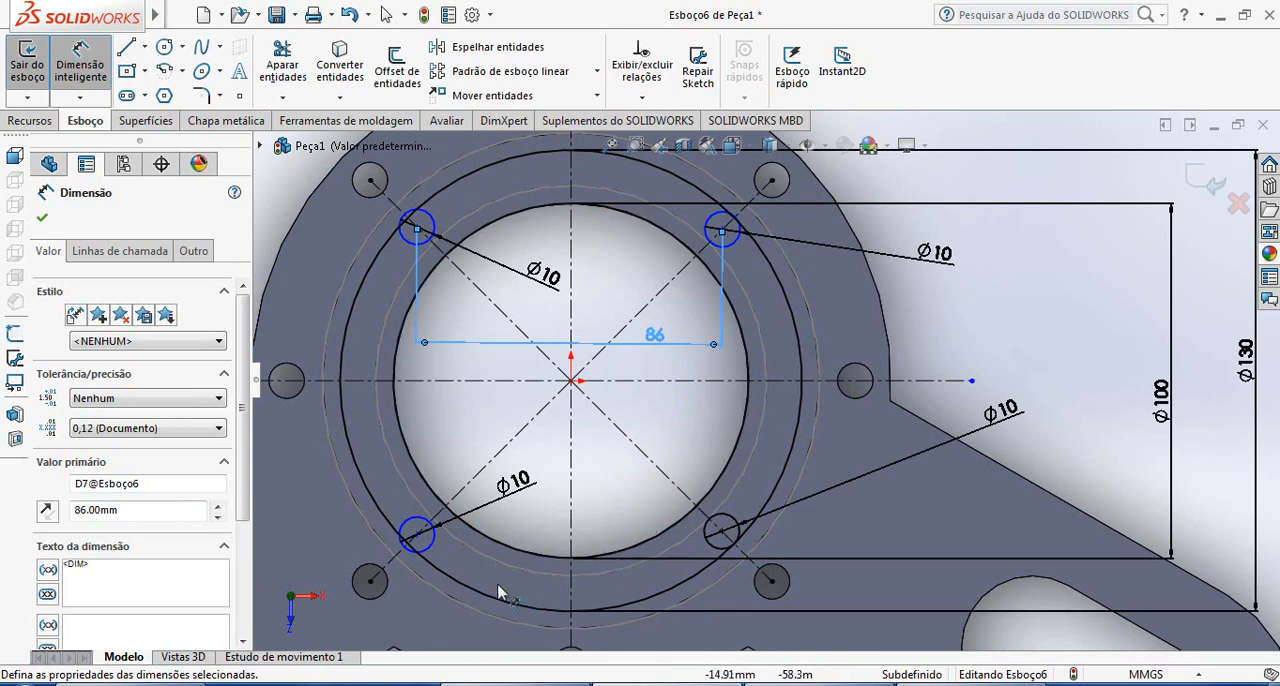
Dimension the horizontal distance between the centres of the two lower small circles to 86 mm
{"action": "left_click", "coordinate": [417, 535]}
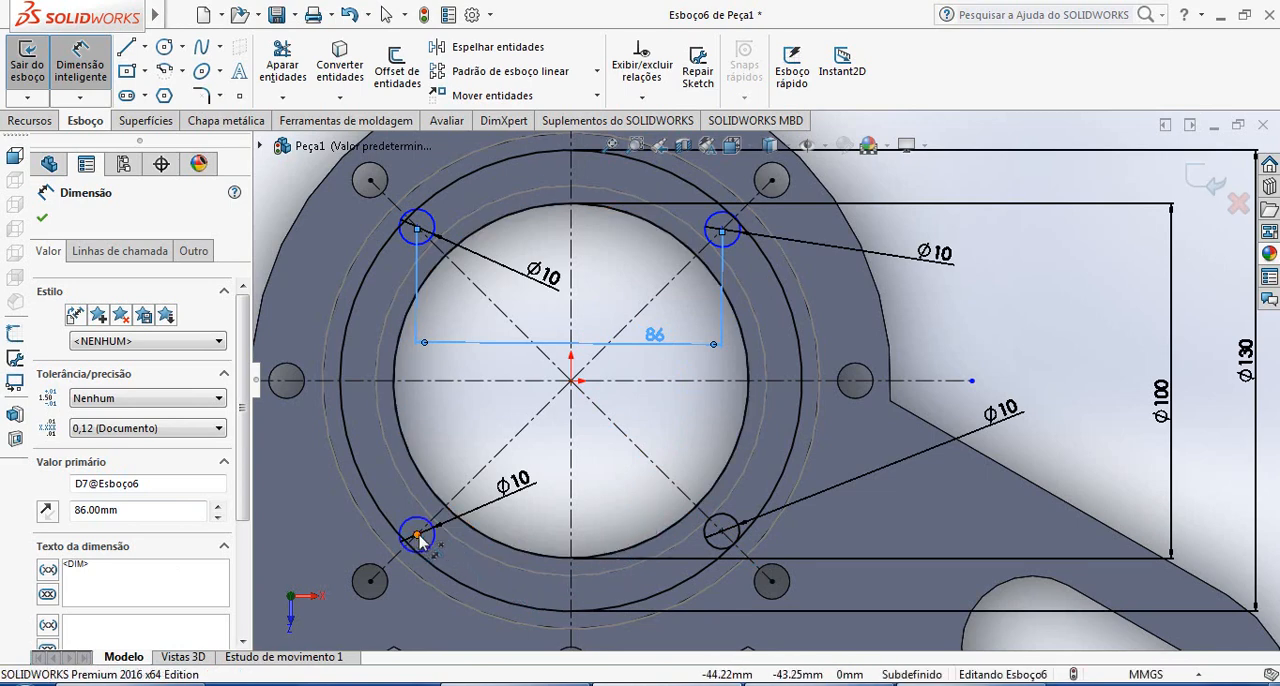
{"action": "left_click", "coordinate": [722, 533]}
{"action": "left_click", "coordinate": [626, 485]}
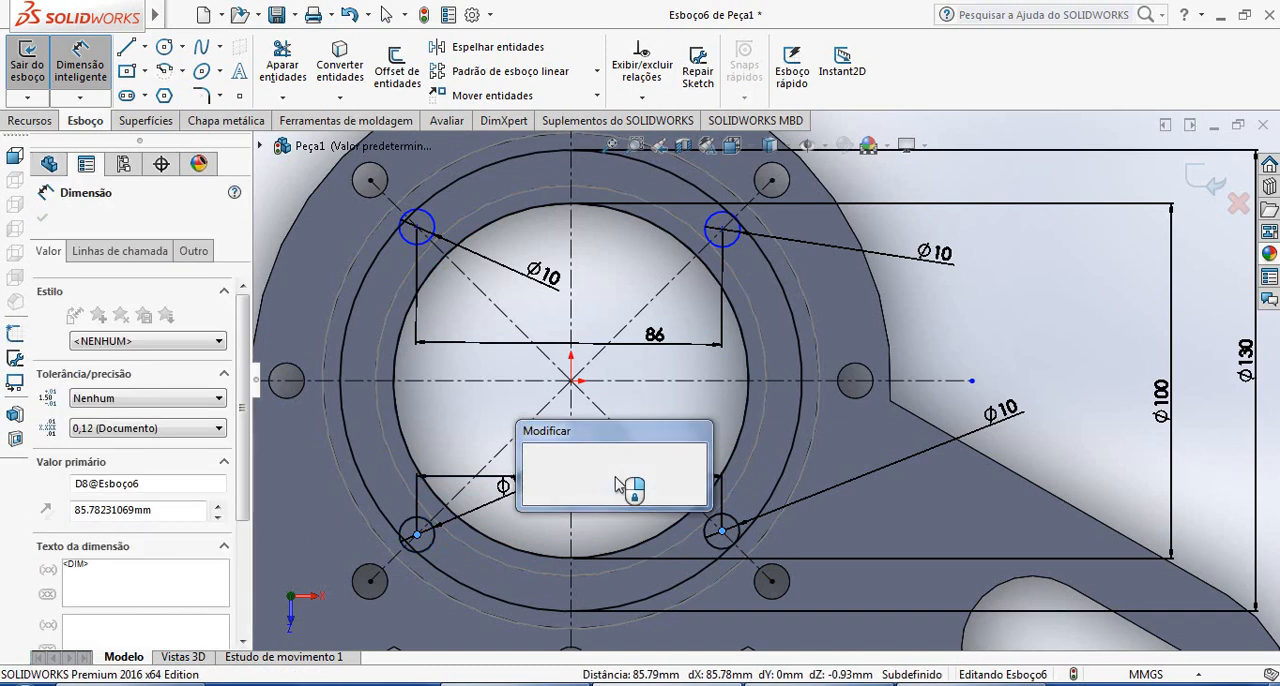
{"action": "type", "text": "86"}
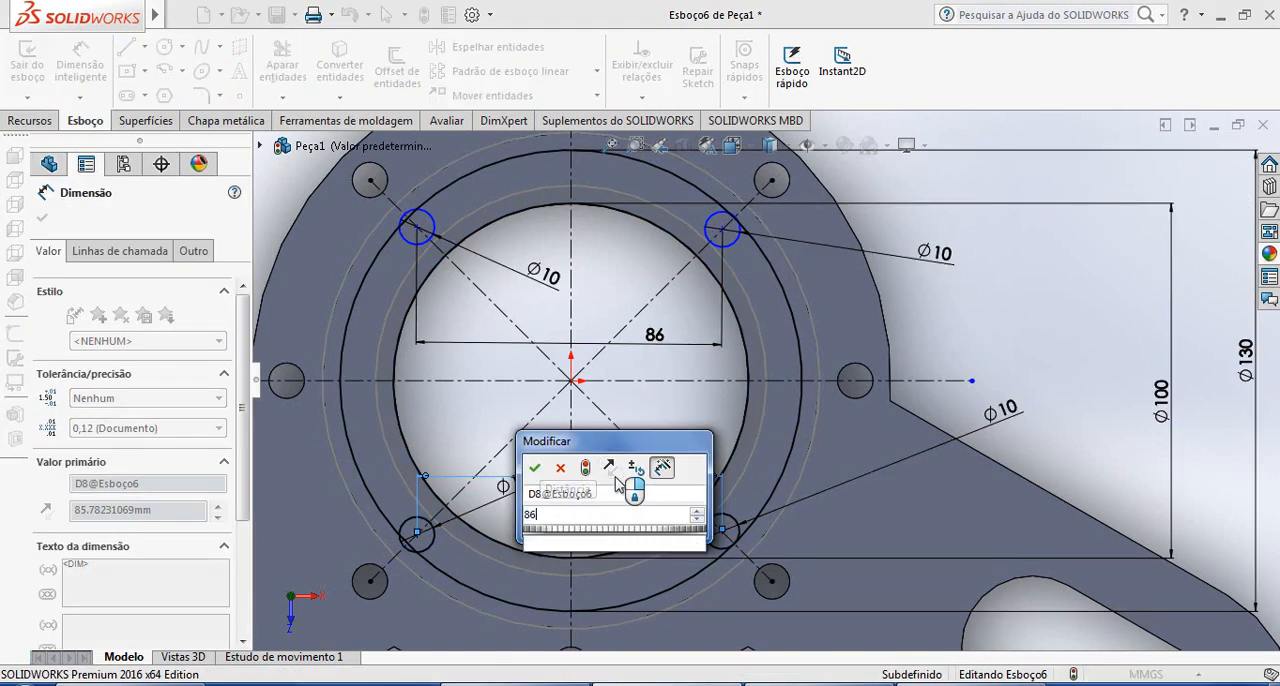
{"action": "key", "text": "Return"}
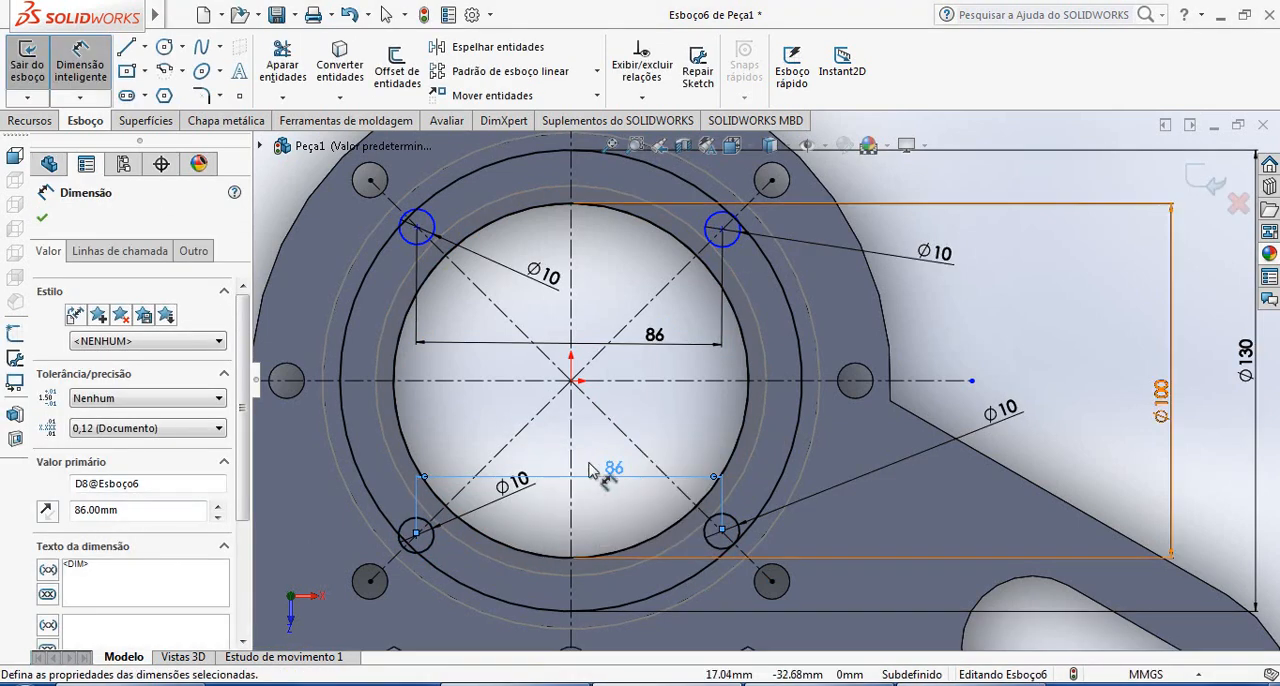
Dimension the vertical distance between the centres of the two left-hand small circles to 86 mm
{"action": "left_click", "coordinate": [418, 230]}
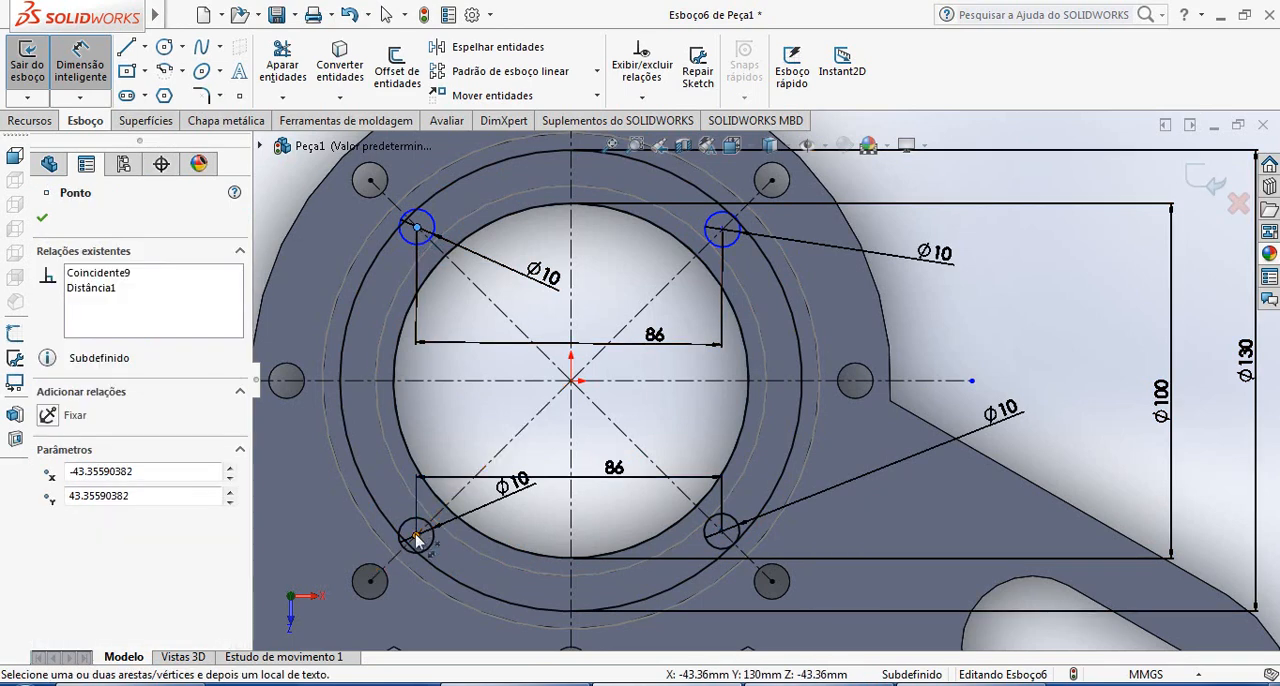
{"action": "left_click", "coordinate": [417, 536]}
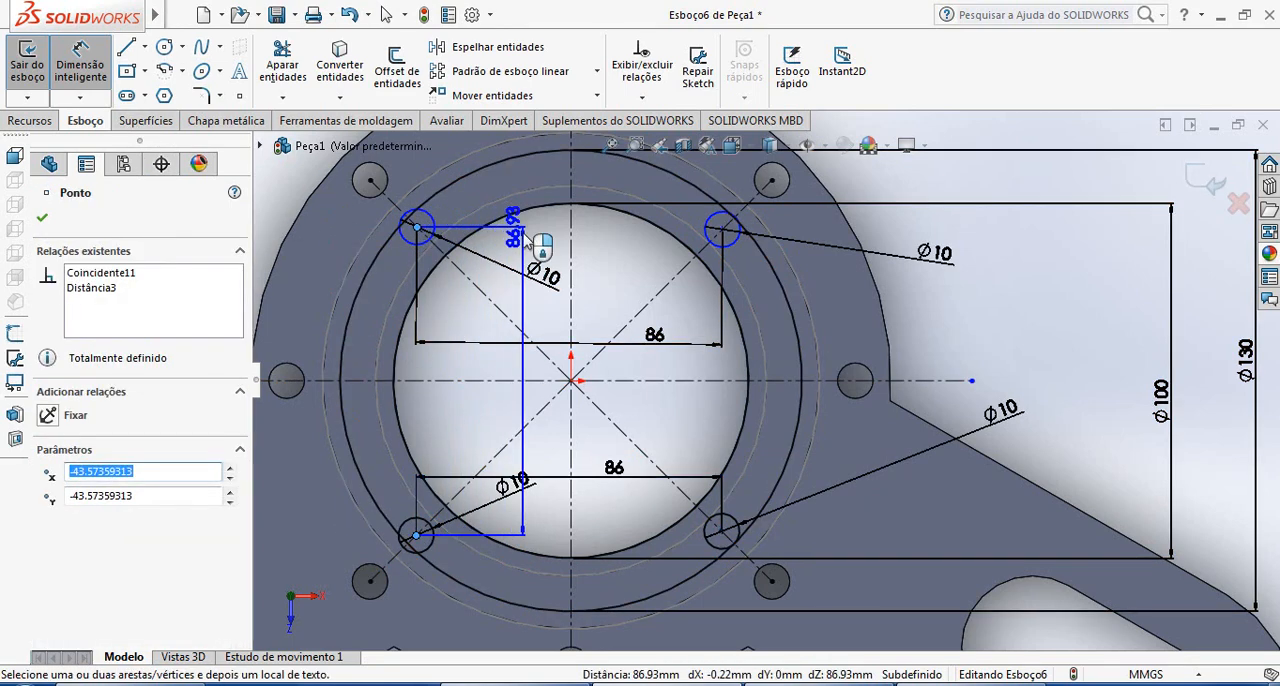
{"action": "left_click", "coordinate": [647, 420]}
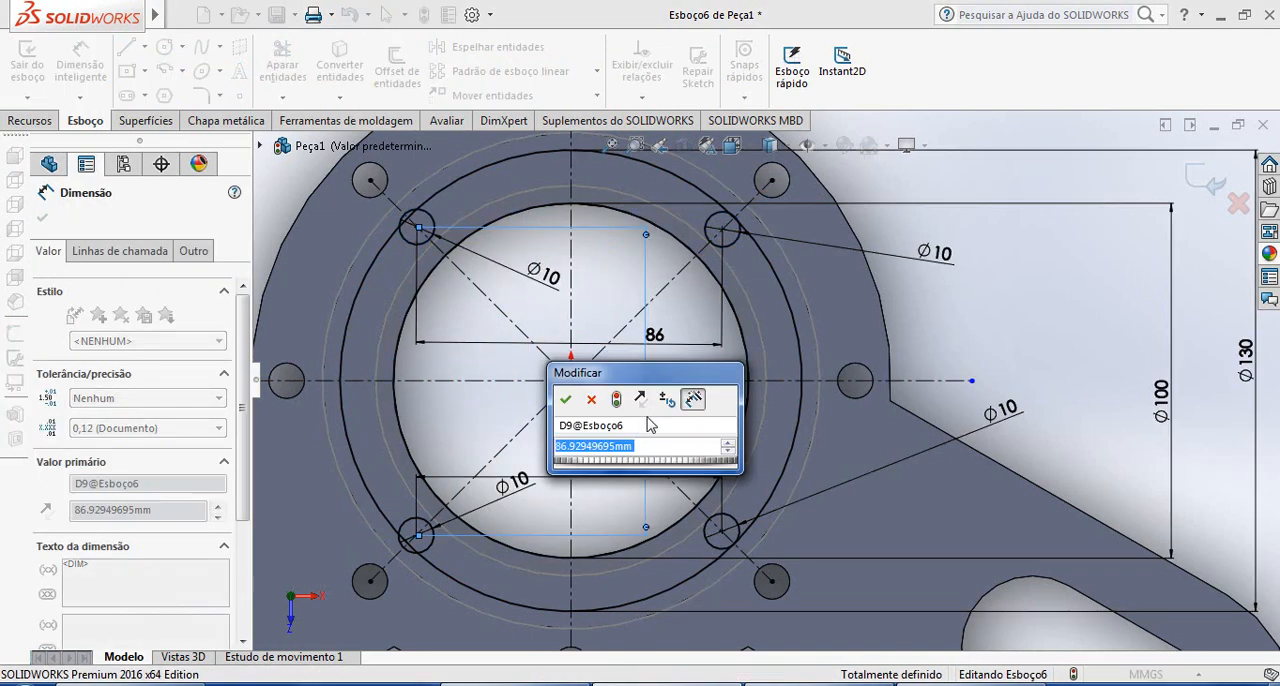
{"action": "type", "text": "86"}
{"action": "key", "text": "Return"}
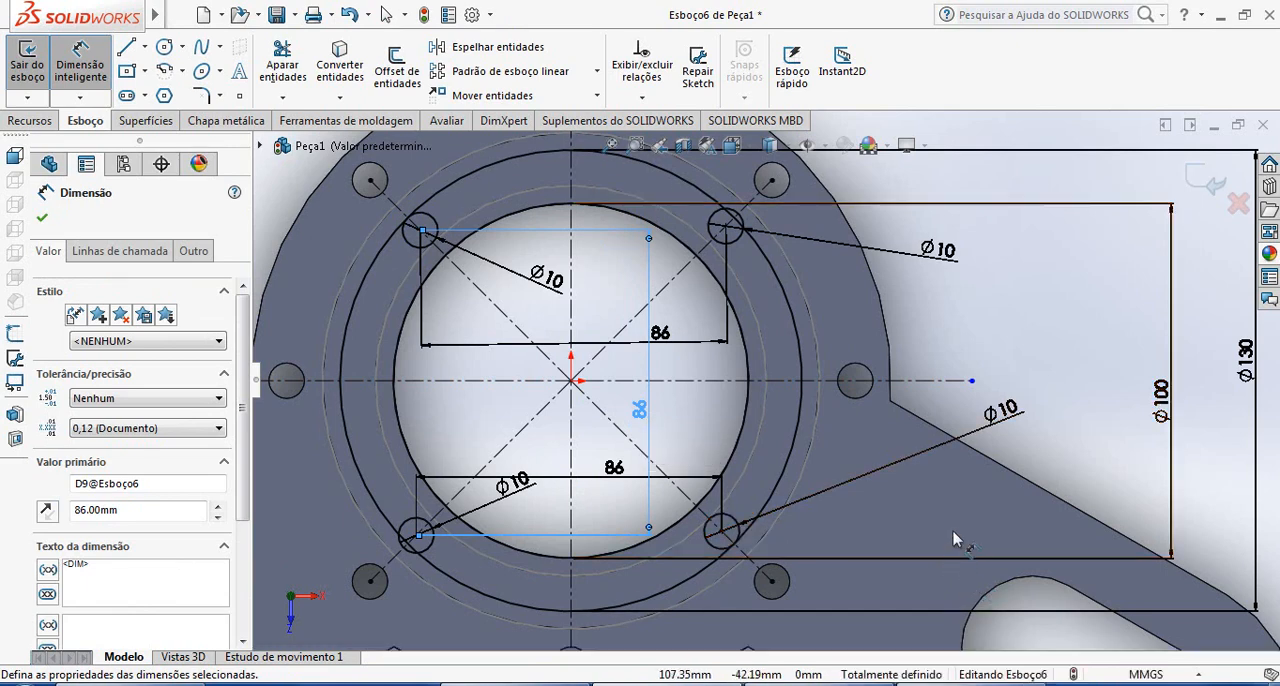
{"action": "key", "text": "Escape"}
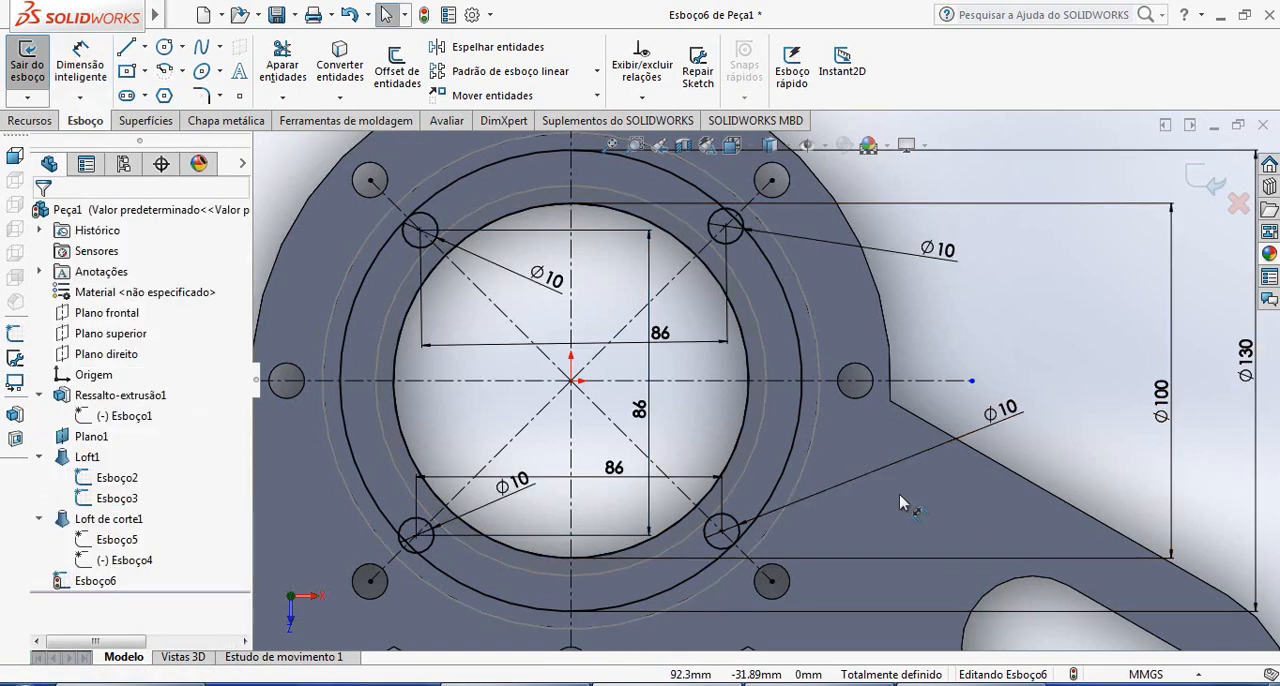
{"action": "left_click", "coordinate": [90, 72]}
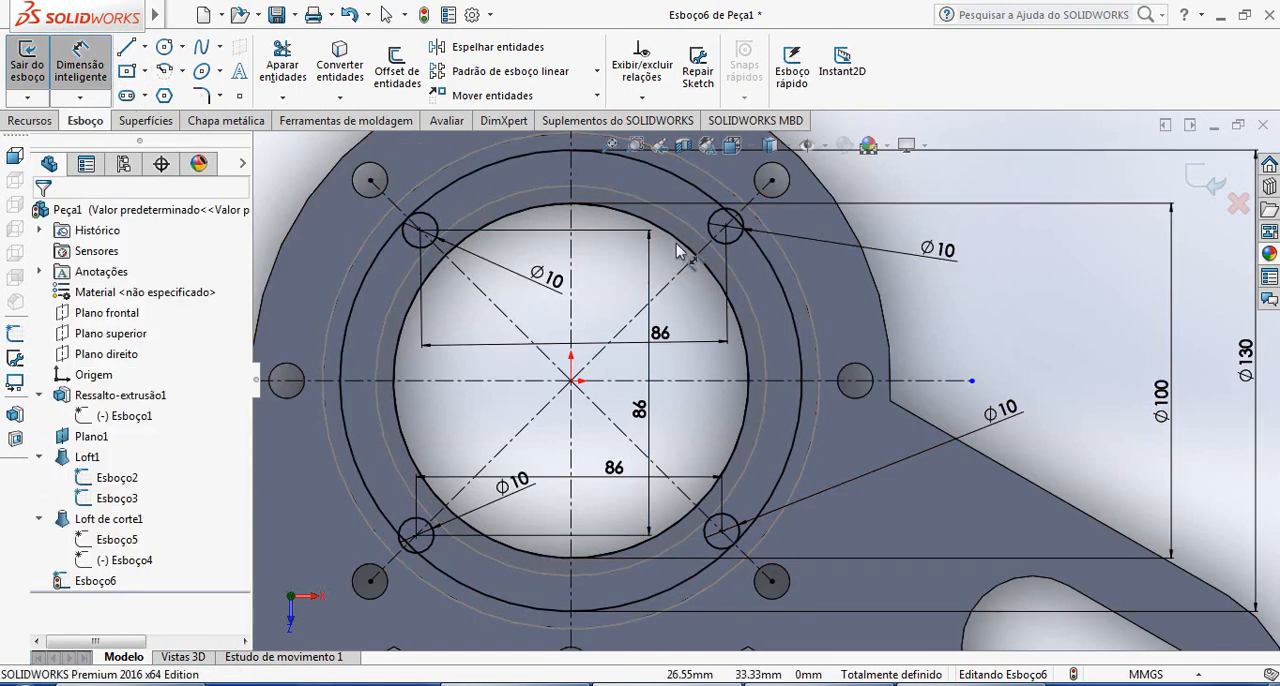
{"action": "left_click", "coordinate": [725, 228]}
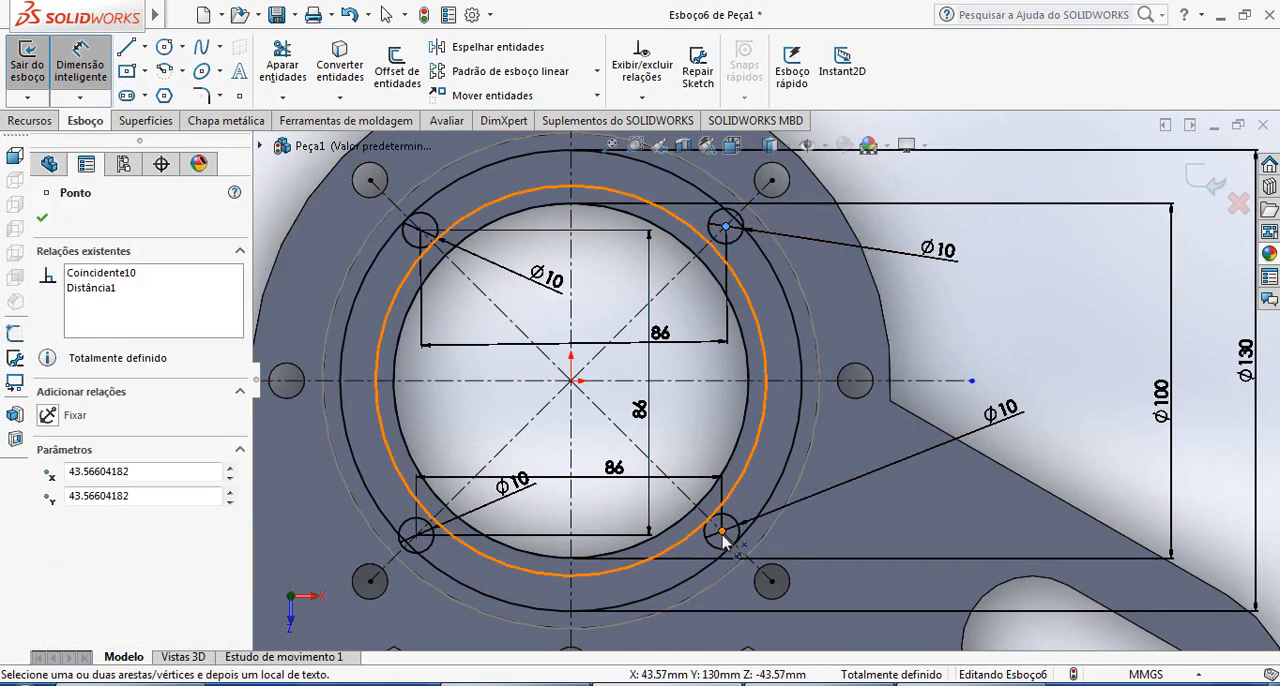
{"action": "left_click", "coordinate": [723, 532]}
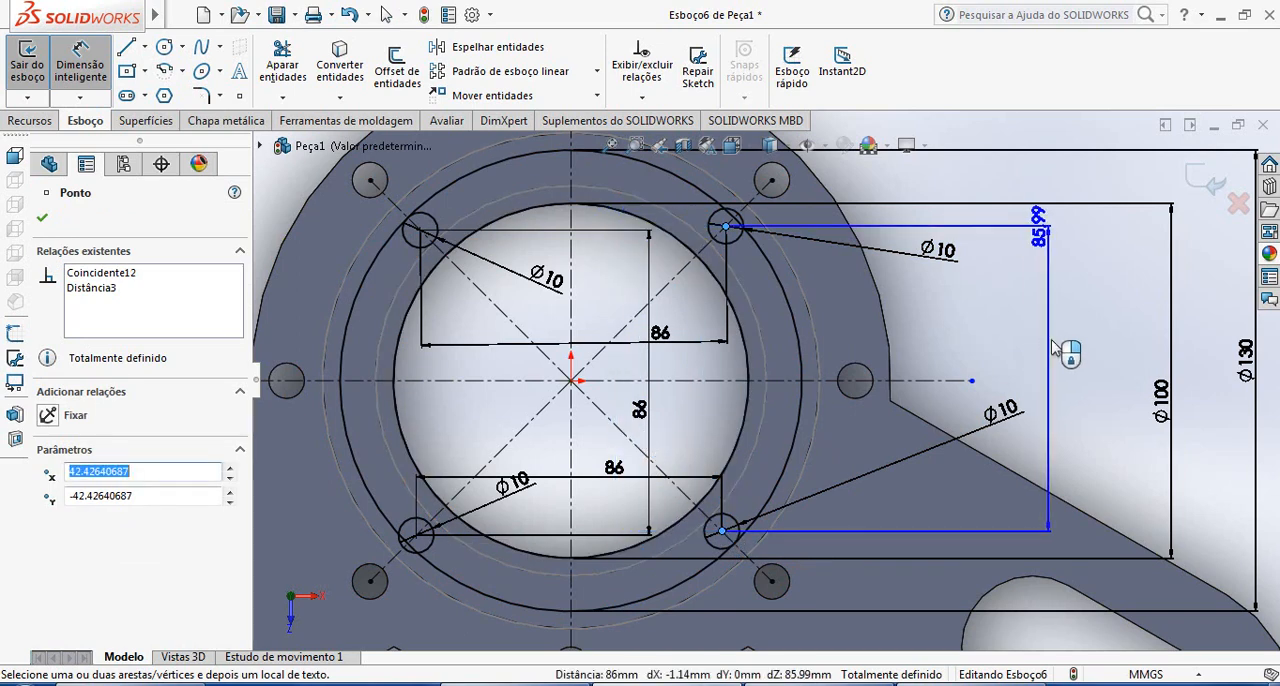
{"action": "left_click", "coordinate": [1062, 350]}
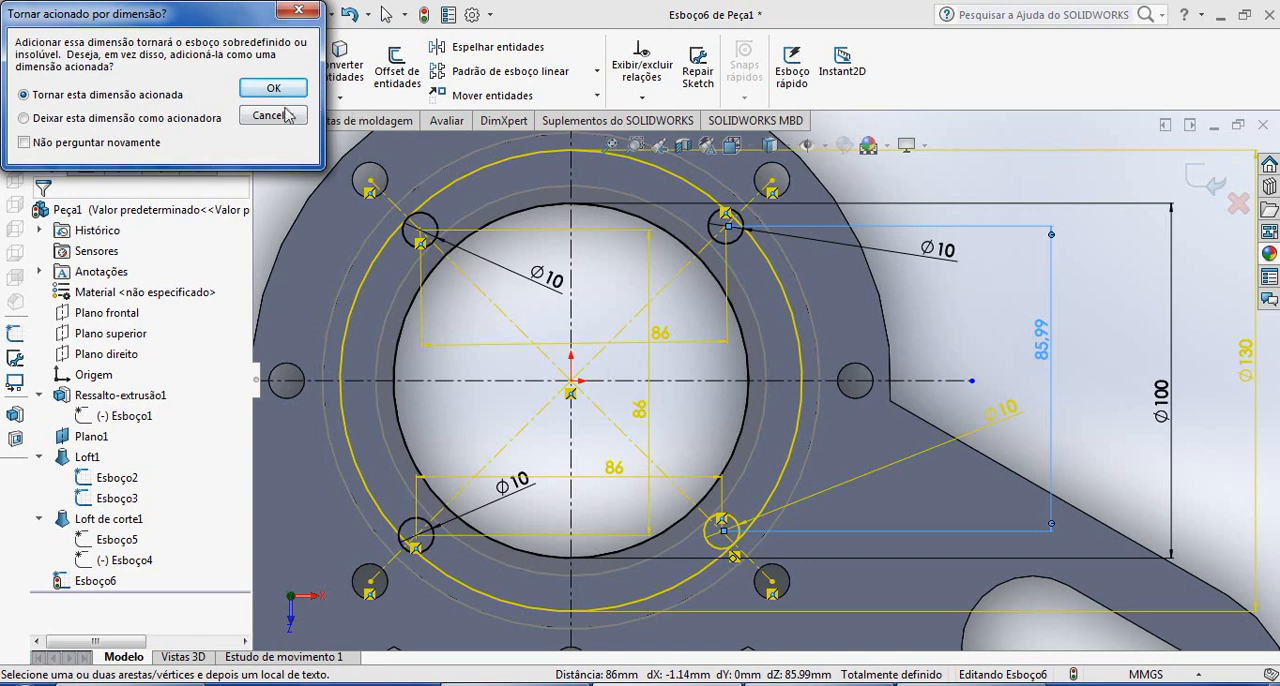
{"action": "left_click", "coordinate": [273, 116]}
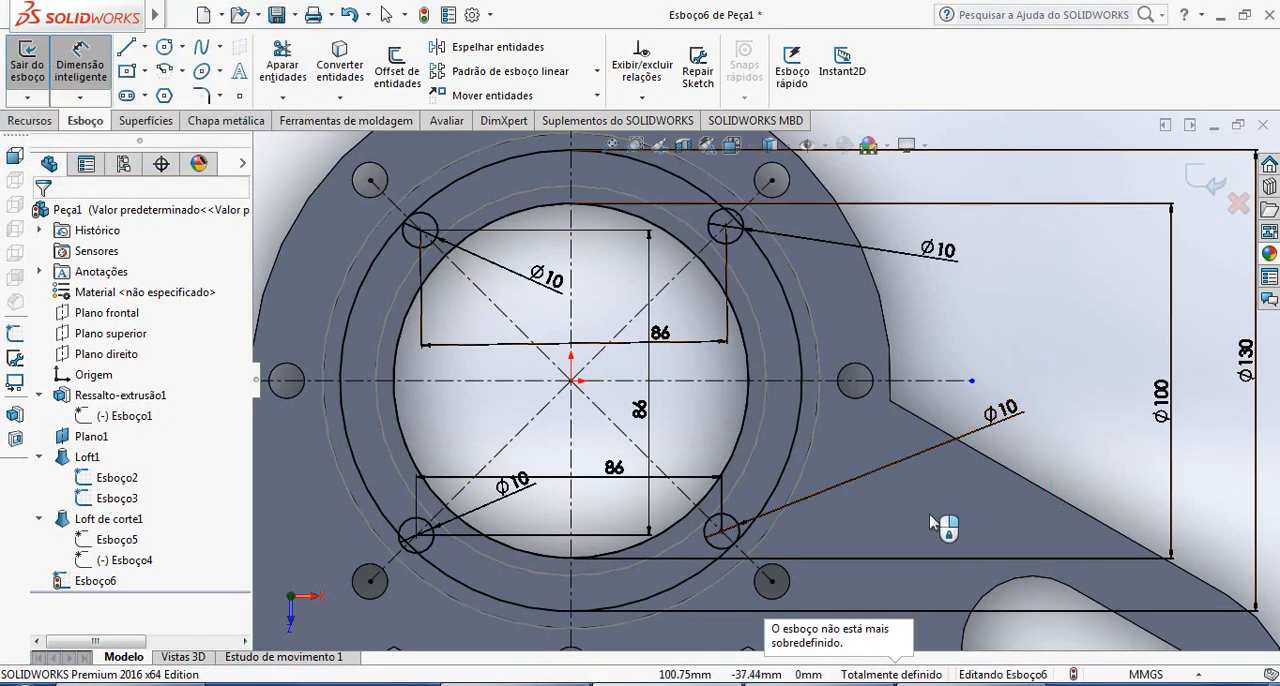
Delete the distance dimension between the two upper small circles and dimension the vertical distance between the two right-hand circle centres to 86 mm
{"action": "left_click", "coordinate": [703, 347]}
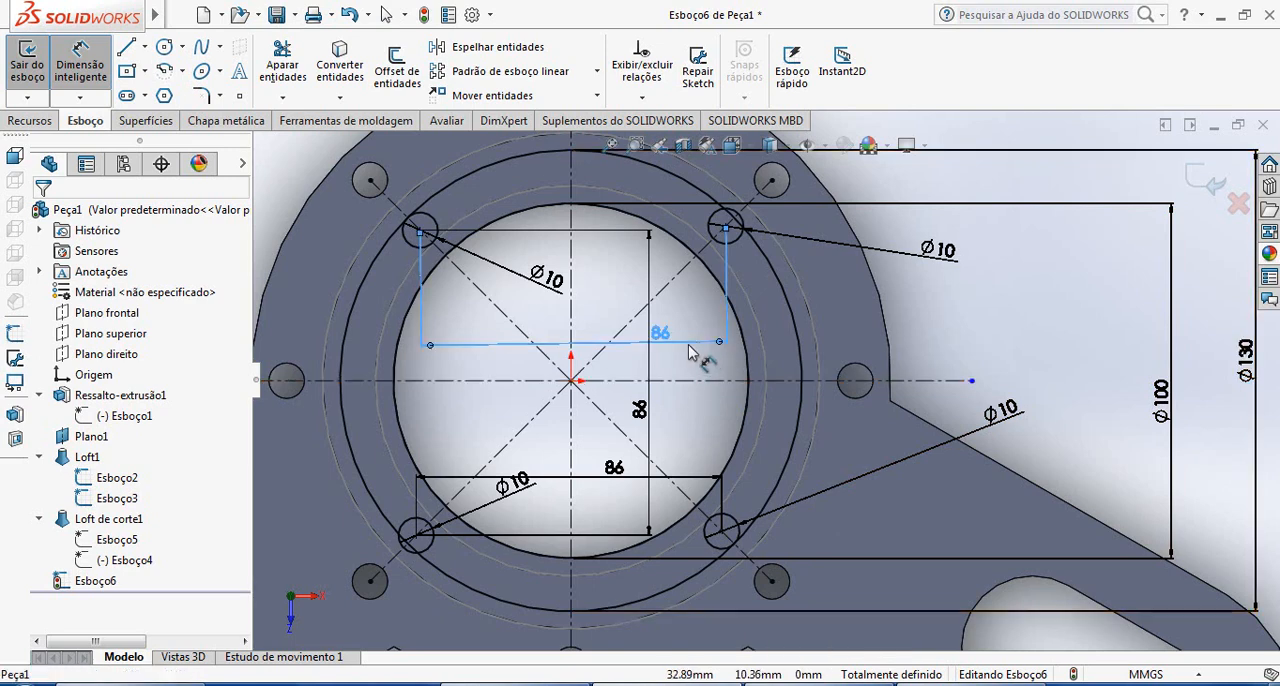
{"action": "key", "text": "Delete"}
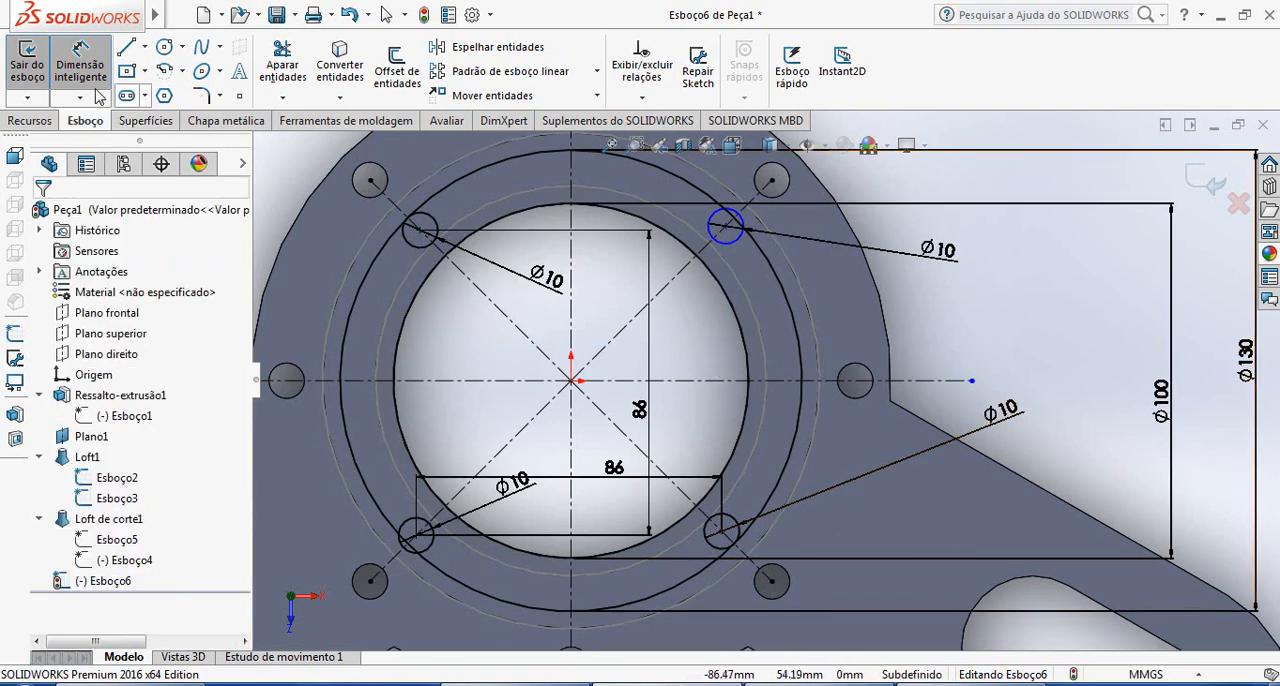
{"action": "left_click", "coordinate": [726, 227]}
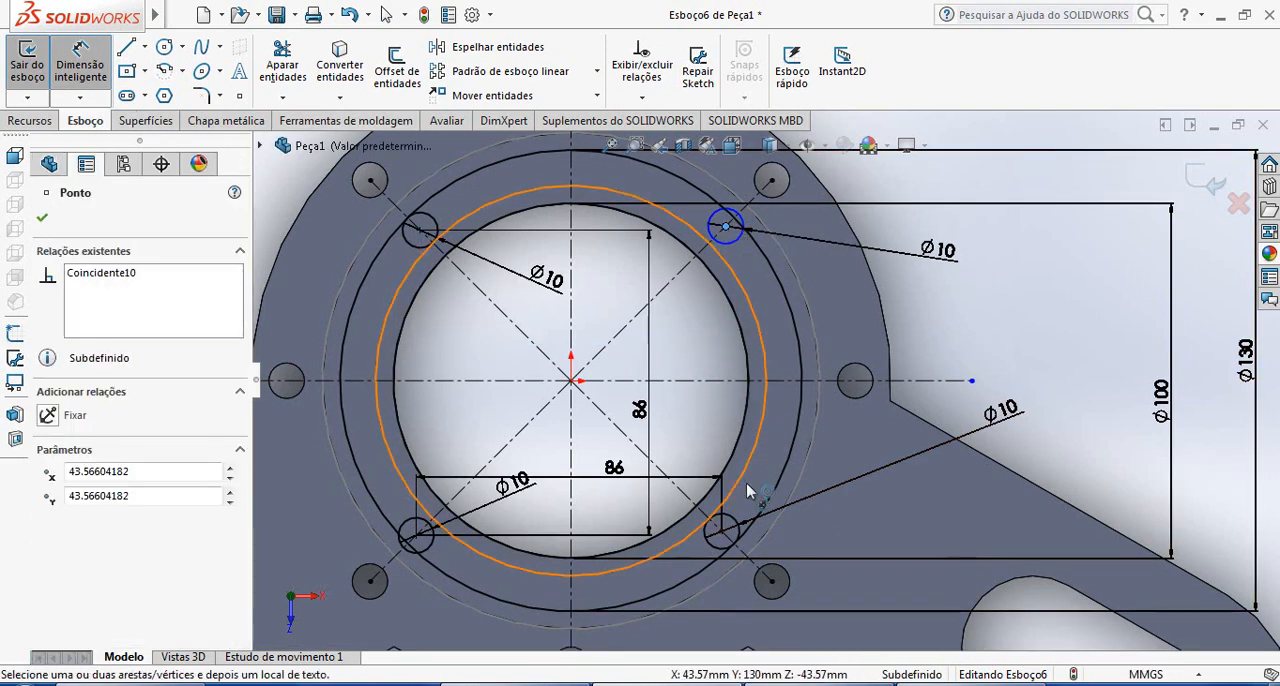
{"action": "left_click", "coordinate": [722, 531]}
{"action": "left_click", "coordinate": [1052, 372]}
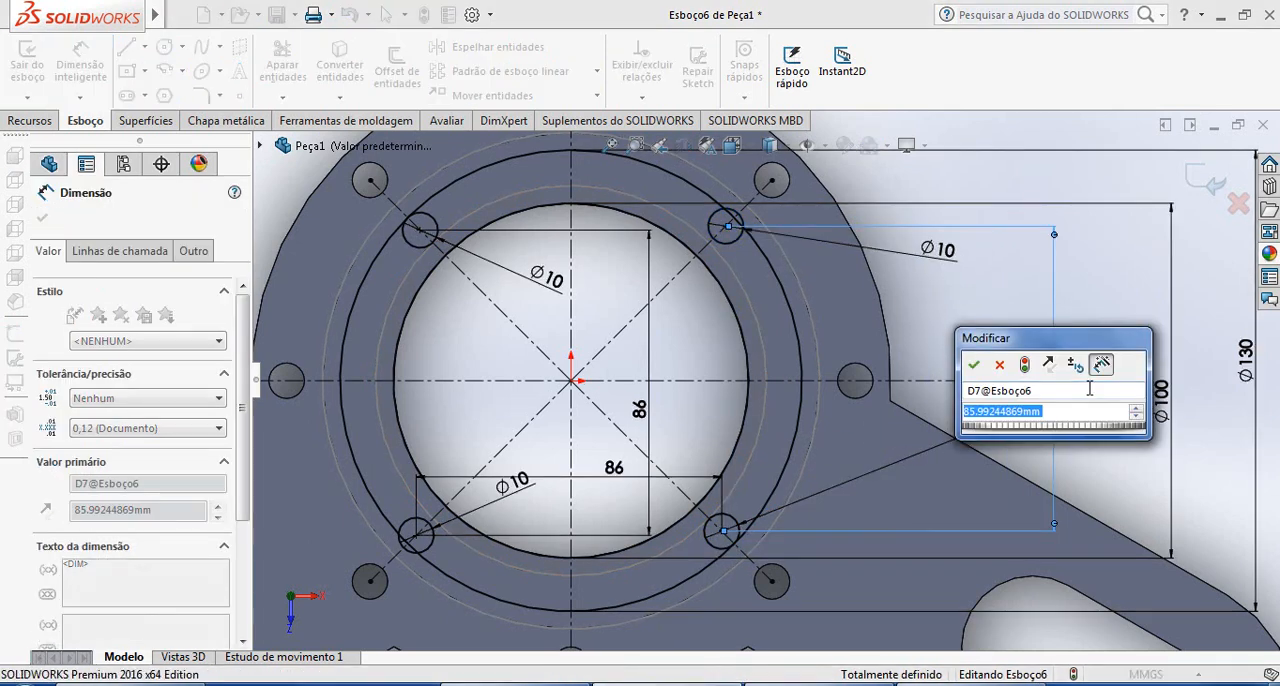
{"action": "type", "text": "86"}
{"action": "key", "text": "Return"}
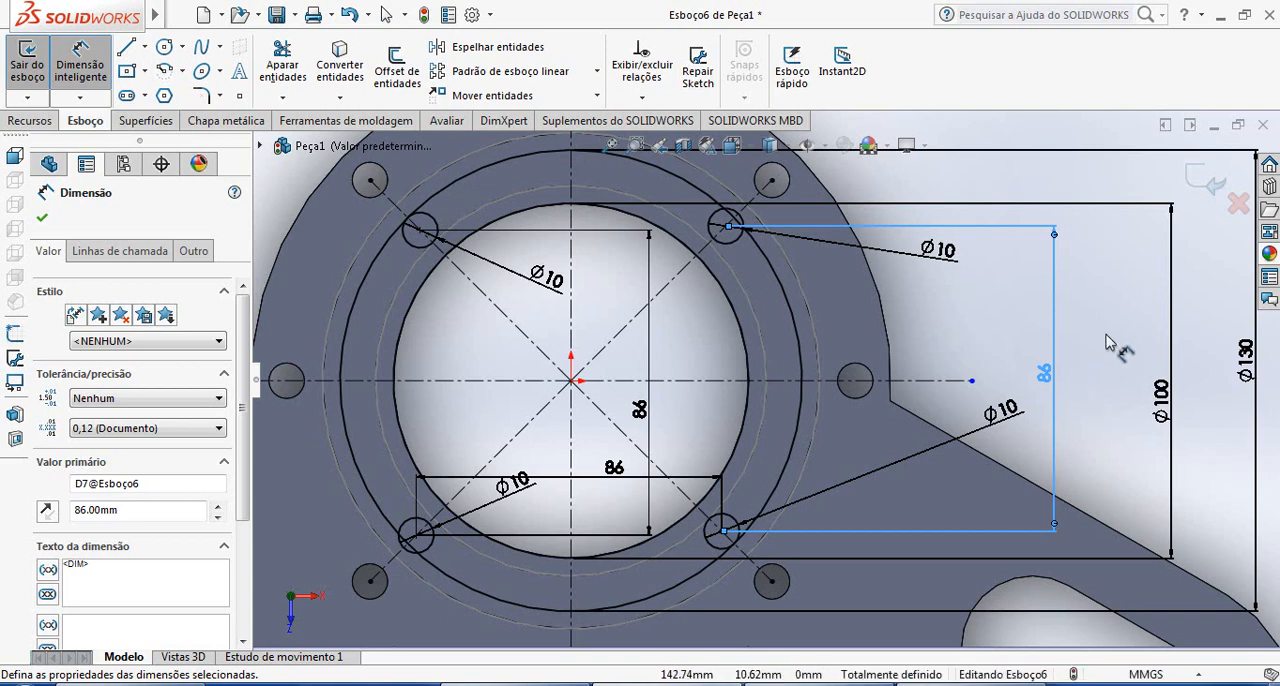
{"action": "left_click", "coordinate": [1120, 348]}
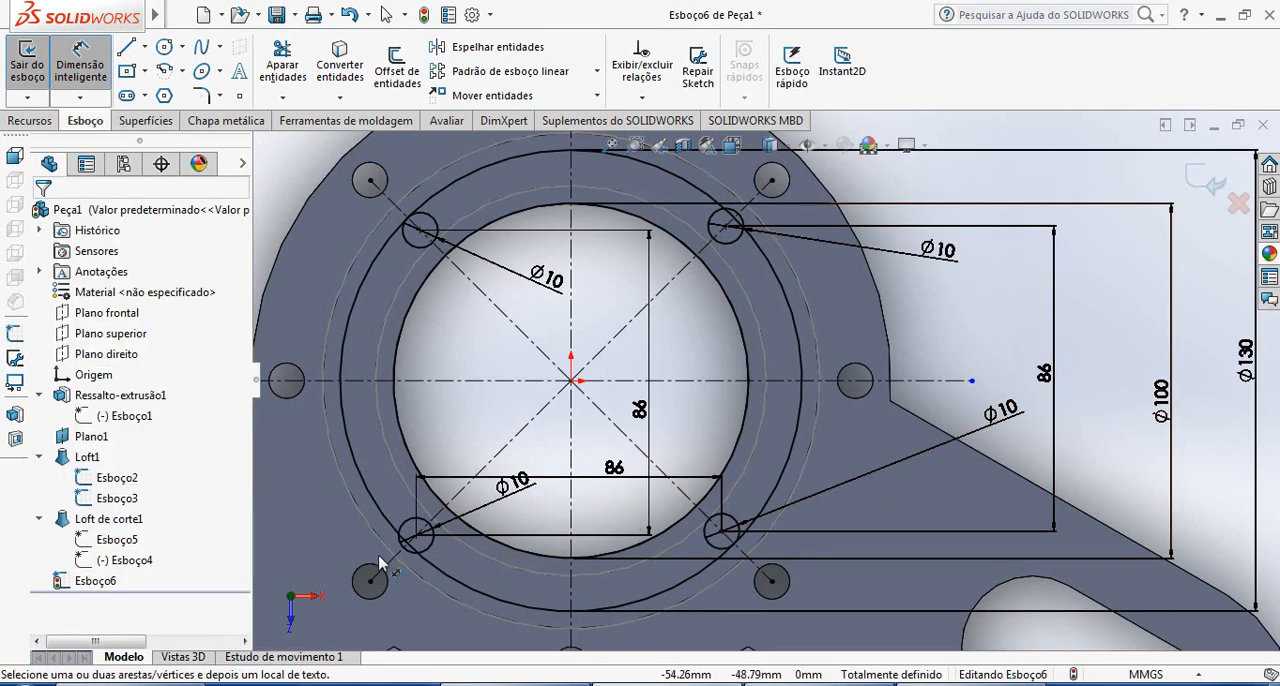
{"action": "left_click", "coordinate": [88, 74]}
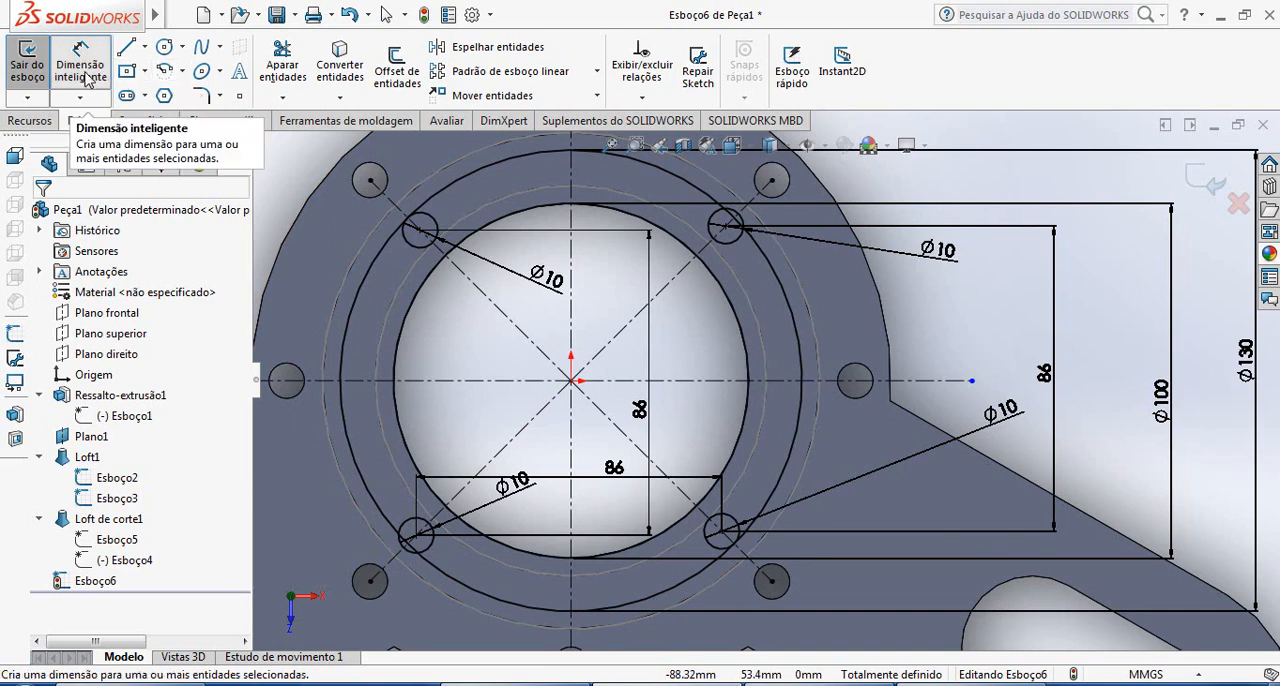
{"action": "left_click", "coordinate": [725, 226]}
{"action": "left_click", "coordinate": [722, 528]}
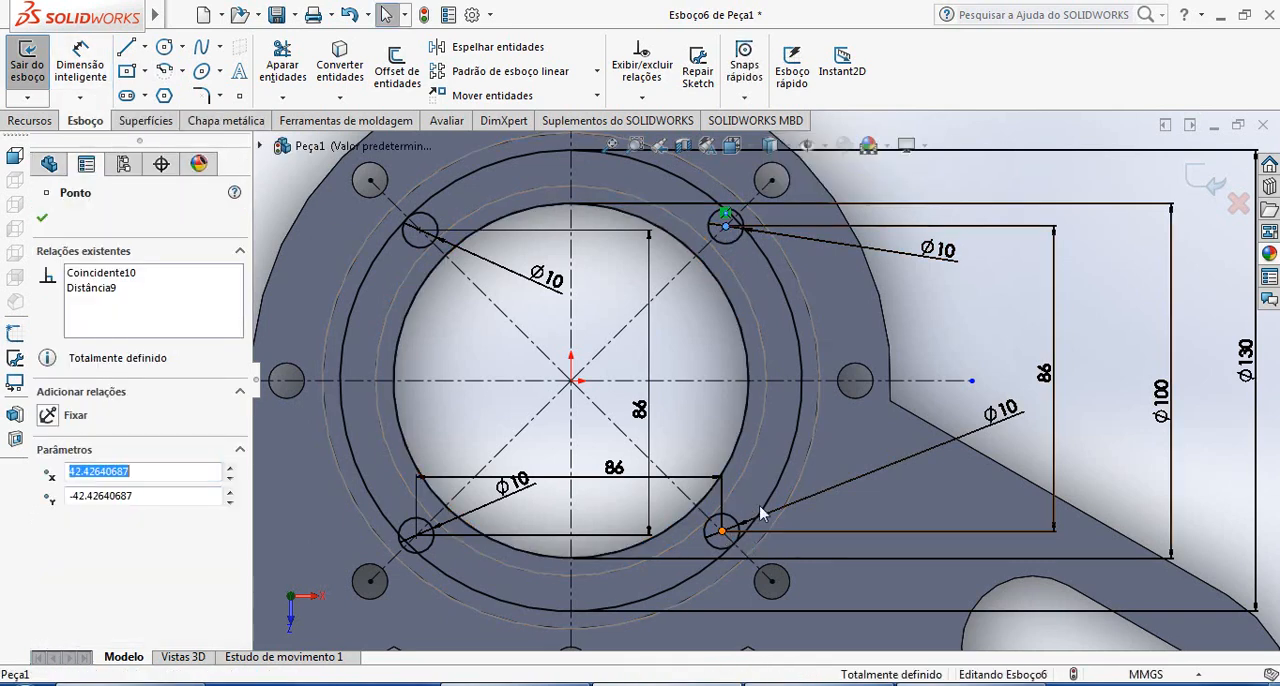
{"action": "key", "text": "Escape"}
{"action": "left_click", "coordinate": [81, 64]}
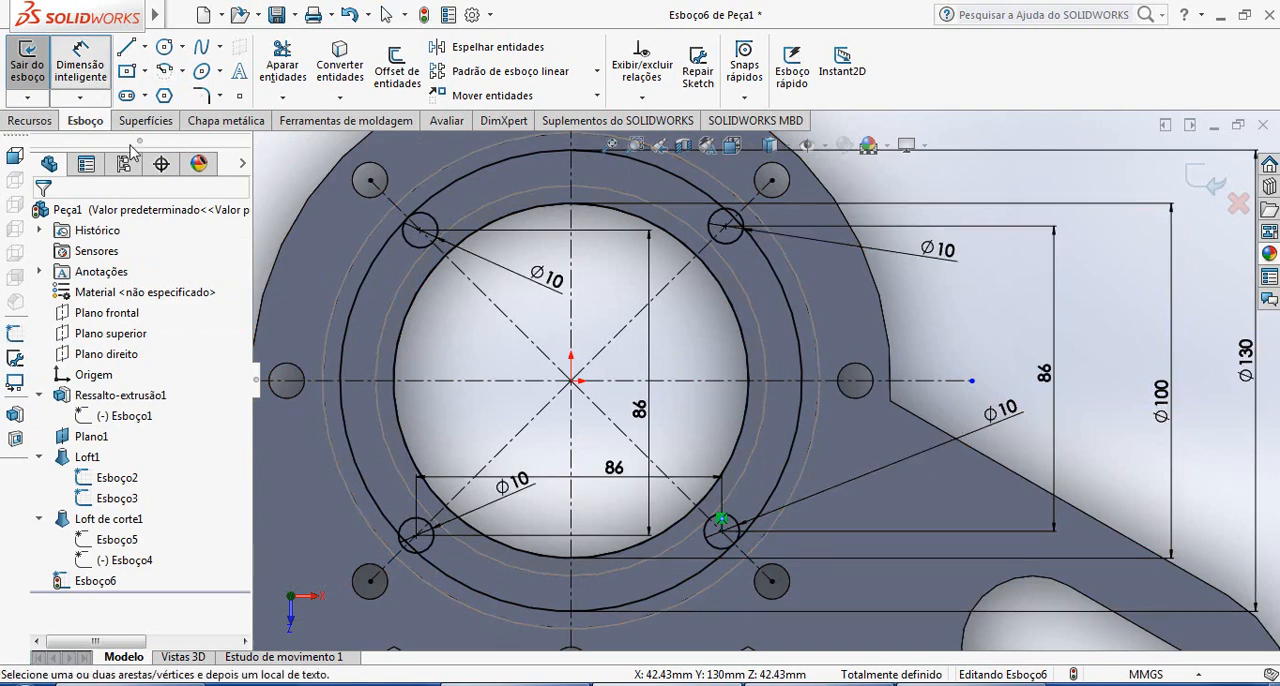
{"action": "left_click", "coordinate": [722, 532]}
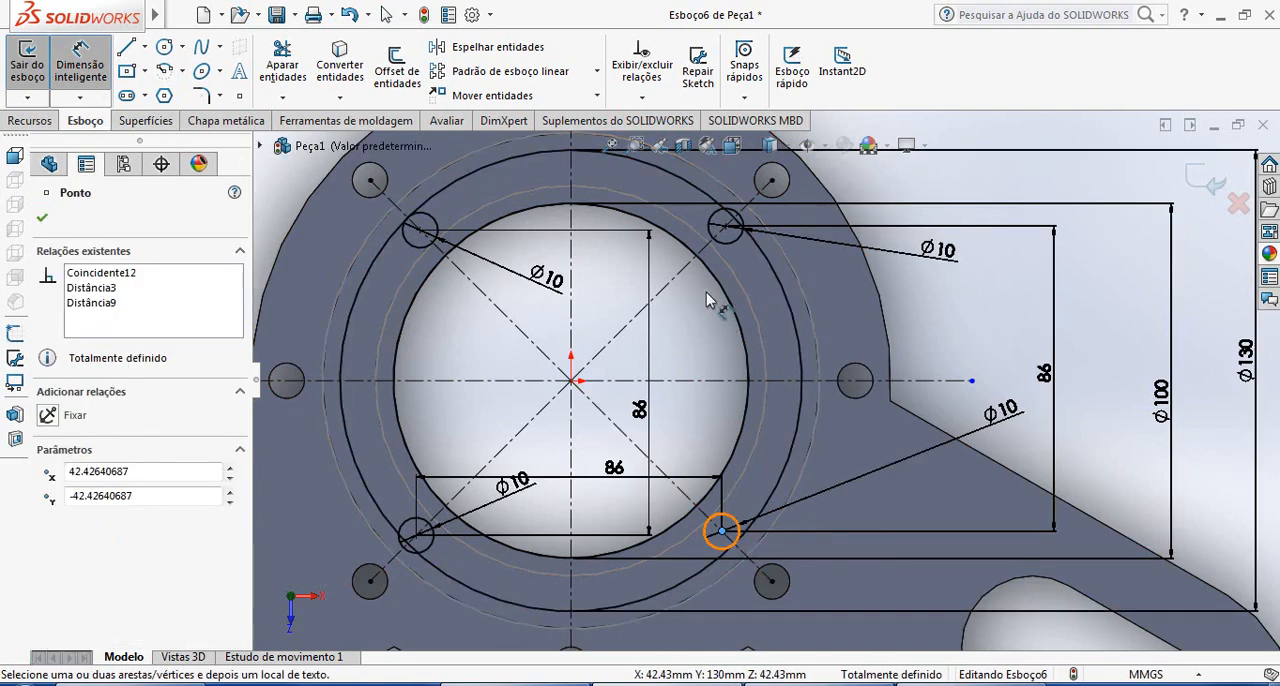
{"action": "left_click", "coordinate": [726, 229]}
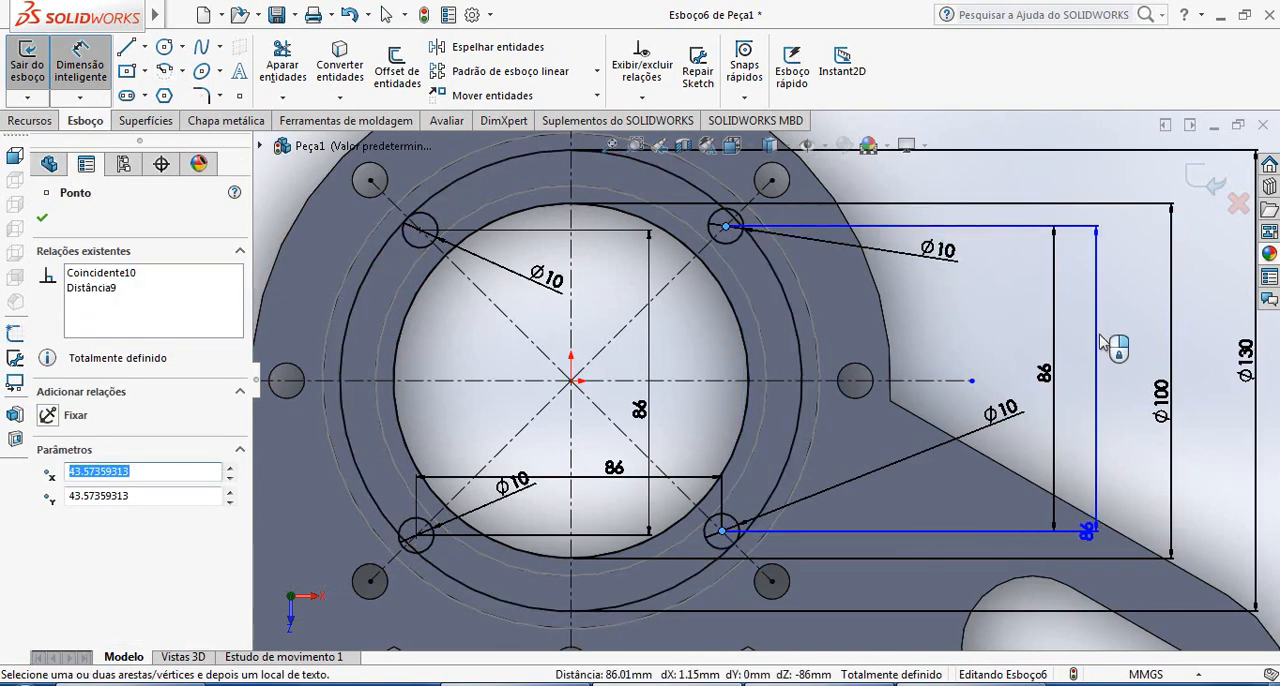
{"action": "key", "text": "Escape"}
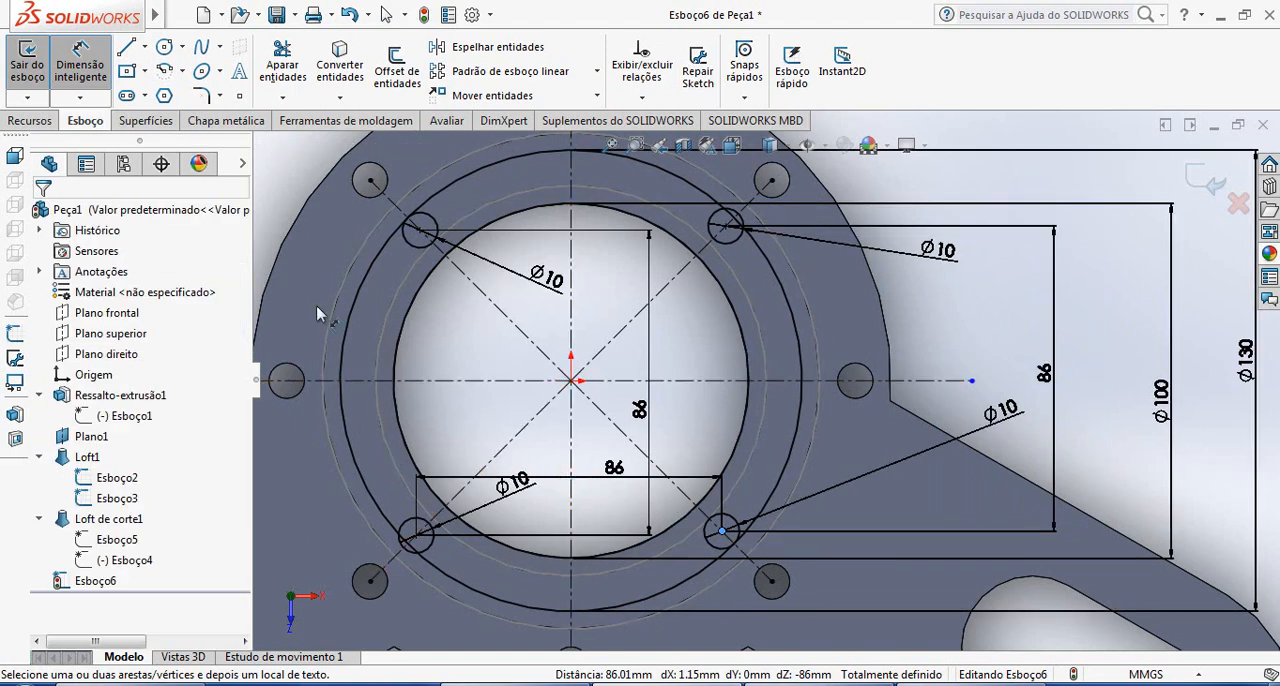
{"action": "left_click", "coordinate": [420, 233]}
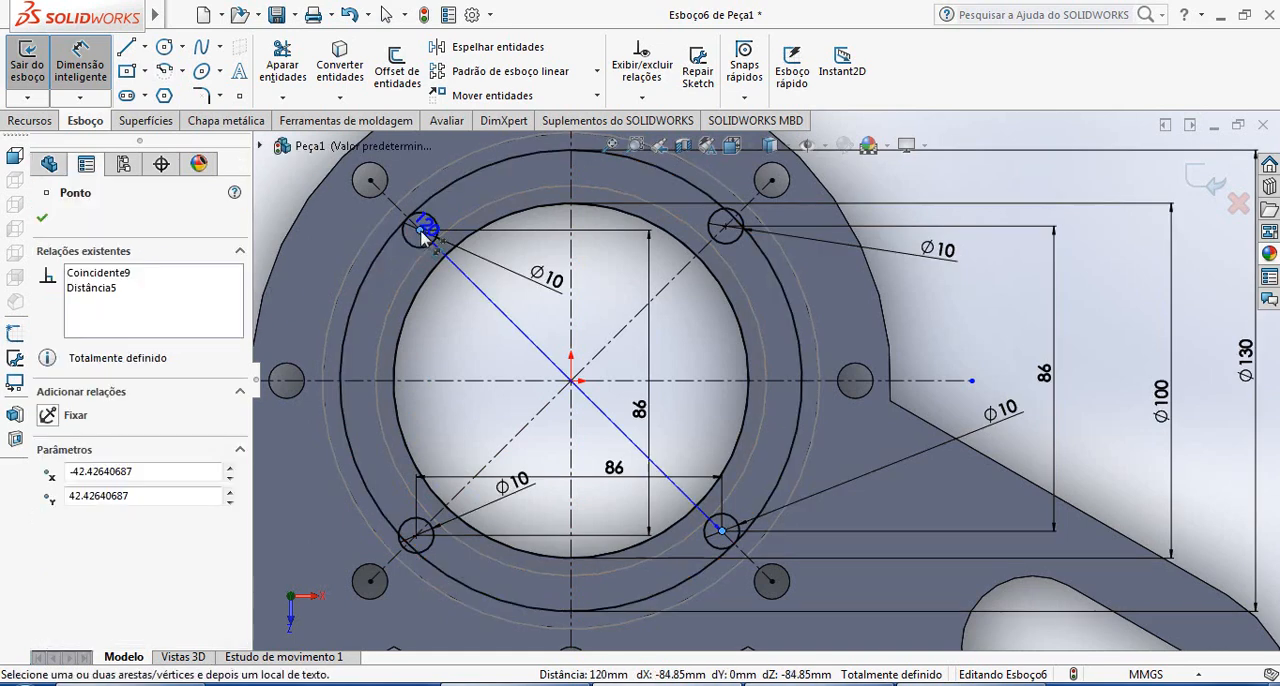
{"action": "key", "text": "Escape"}
{"action": "key", "text": "Escape"}
{"action": "left_click", "coordinate": [420, 234]}
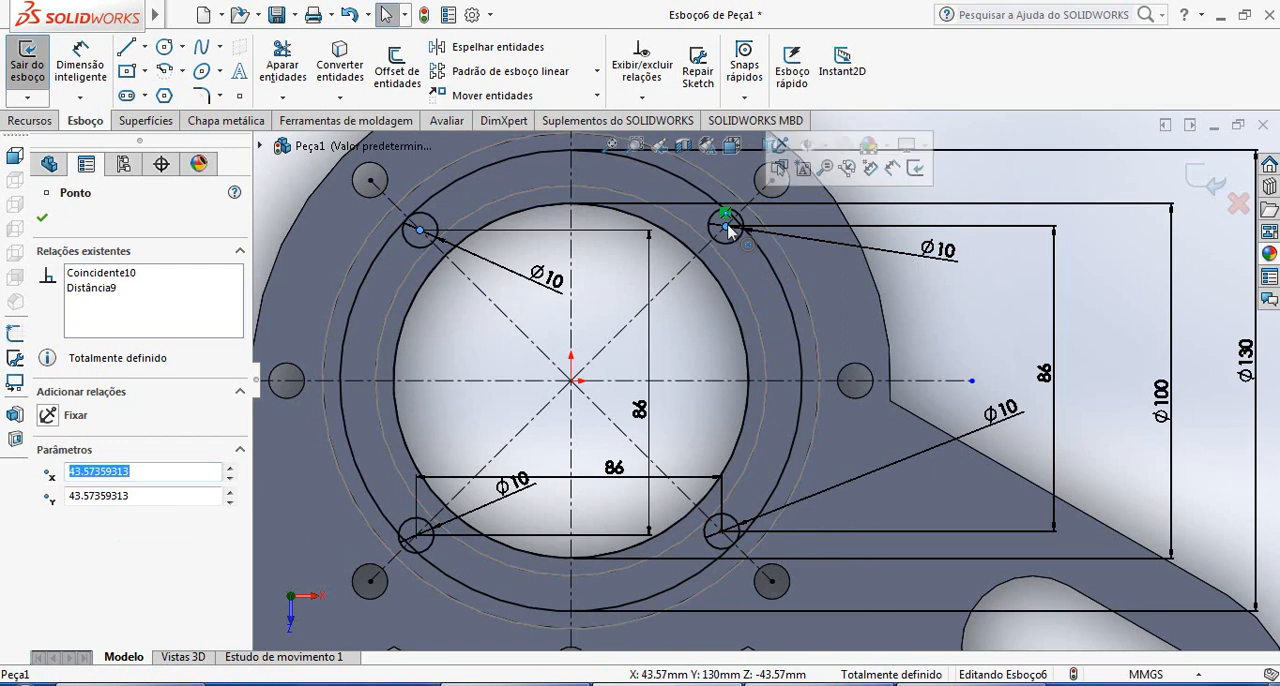
{"action": "key", "text": "Escape"}
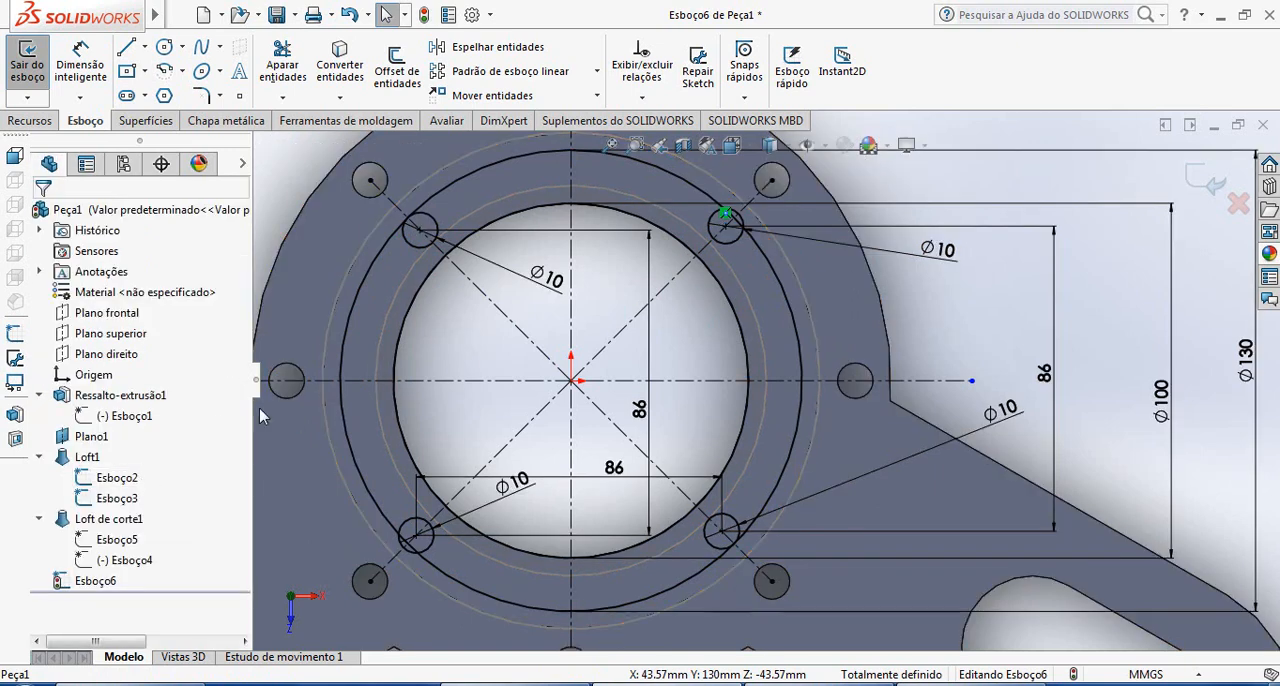
Add a Horizontal relation between the centres of the two upper small circles and delete the vertical dimension between the two right-hand circle centres
{"action": "left_click", "coordinate": [728, 232]}
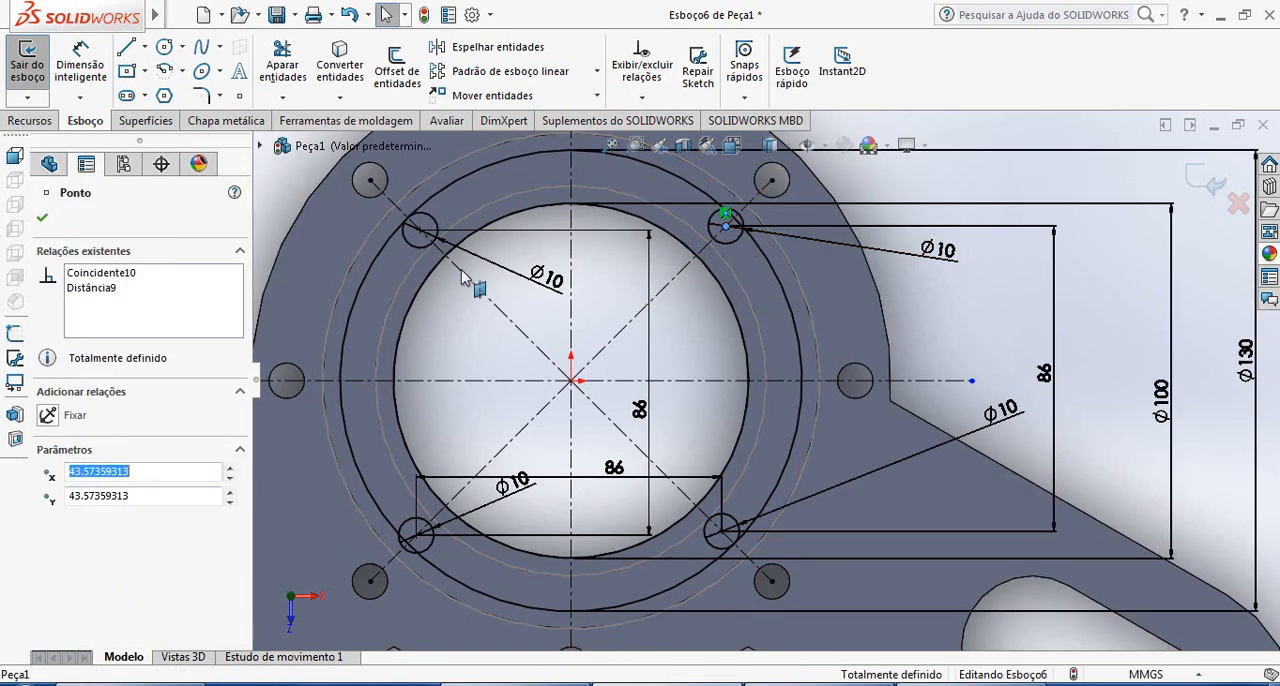
{"action": "left_click", "coordinate": [421, 231], "text": "ctrl"}
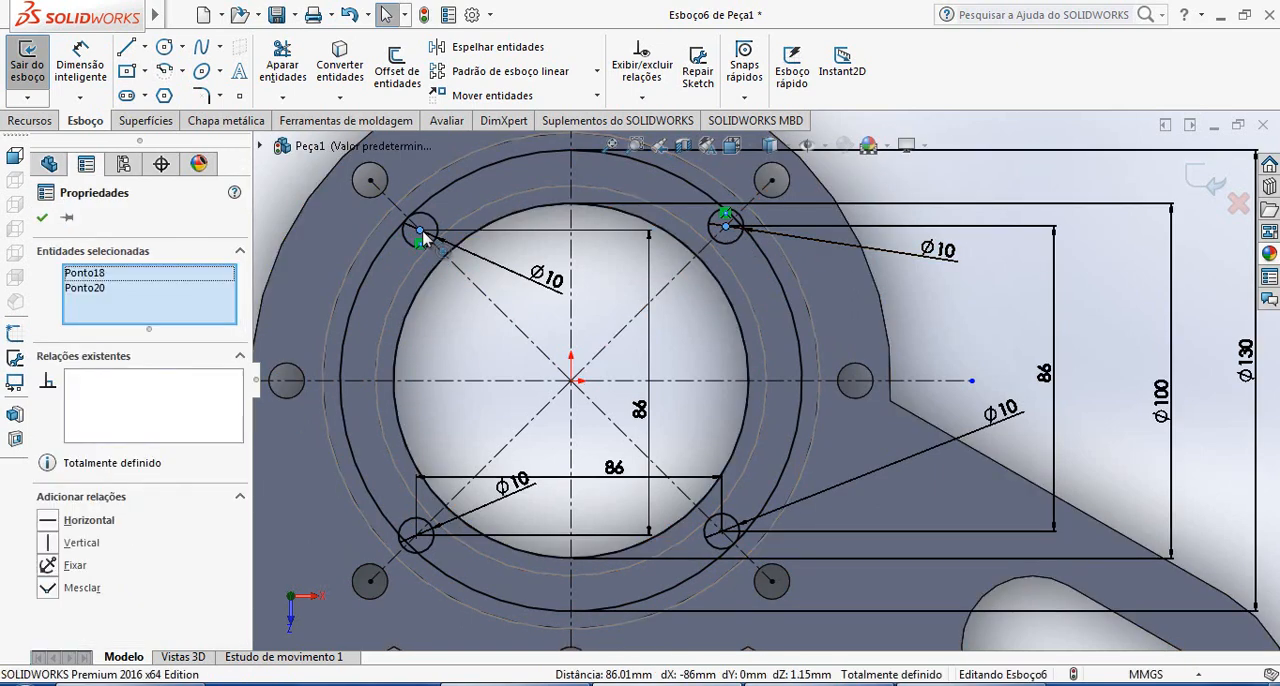
{"action": "left_click", "coordinate": [87, 520]}
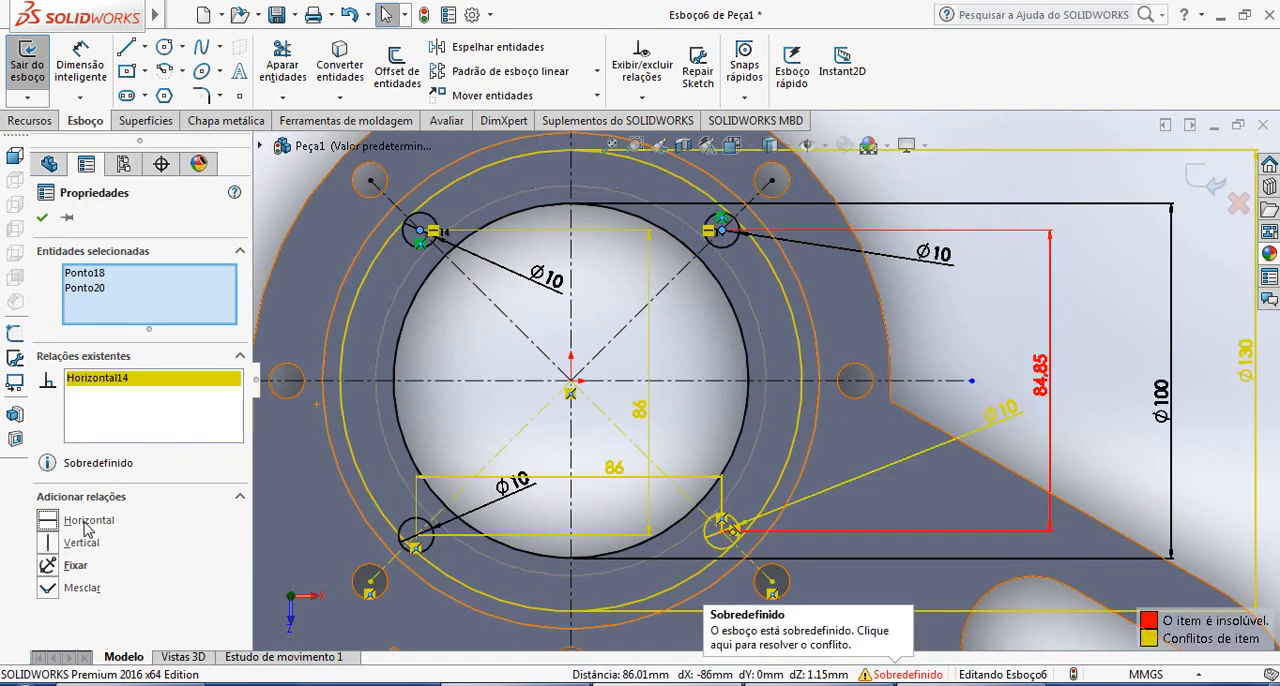
{"action": "left_click", "coordinate": [42, 224]}
{"action": "left_click", "coordinate": [1045, 385]}
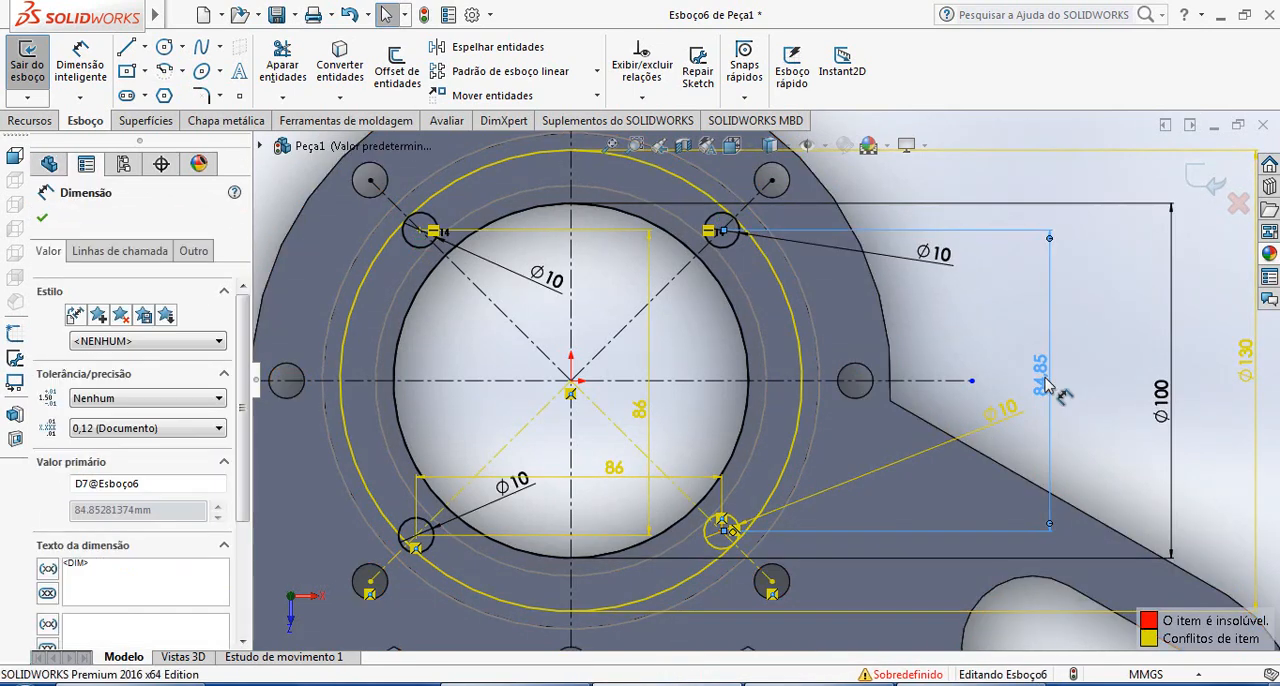
{"action": "key", "text": "Delete"}
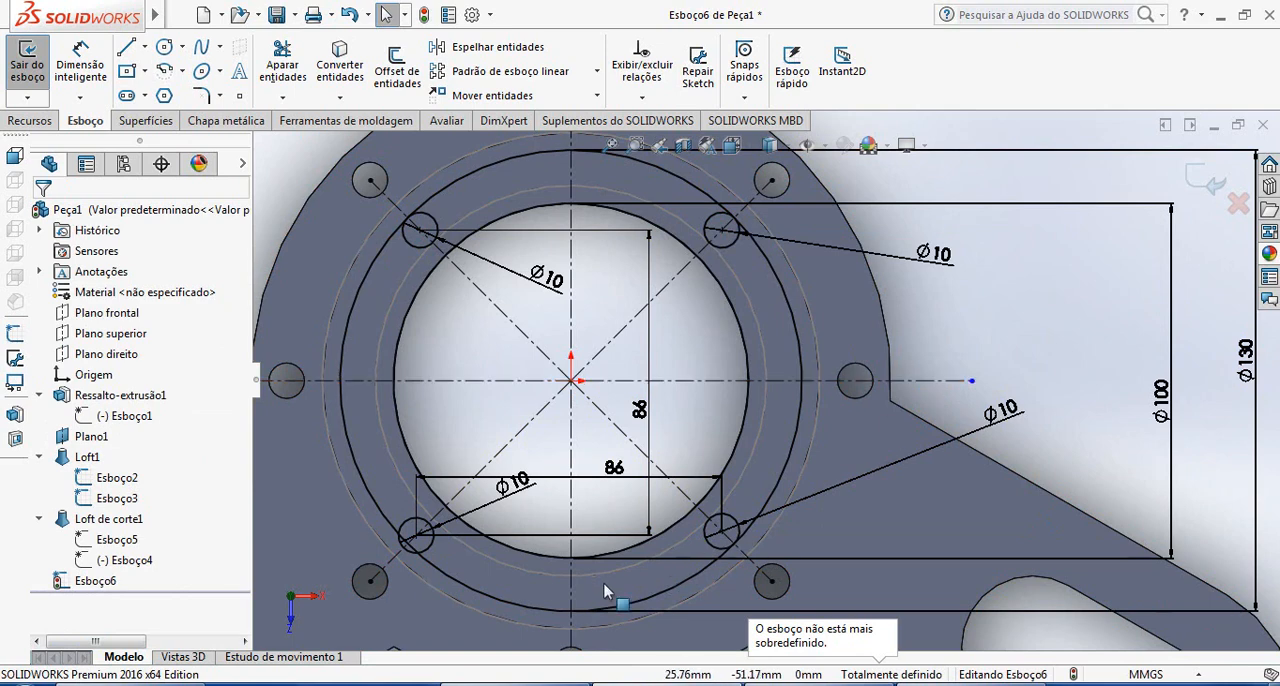
Try to add a Horizontal relation between the centres of the two lower small circles, and undo it
{"action": "left_click", "coordinate": [416, 536]}
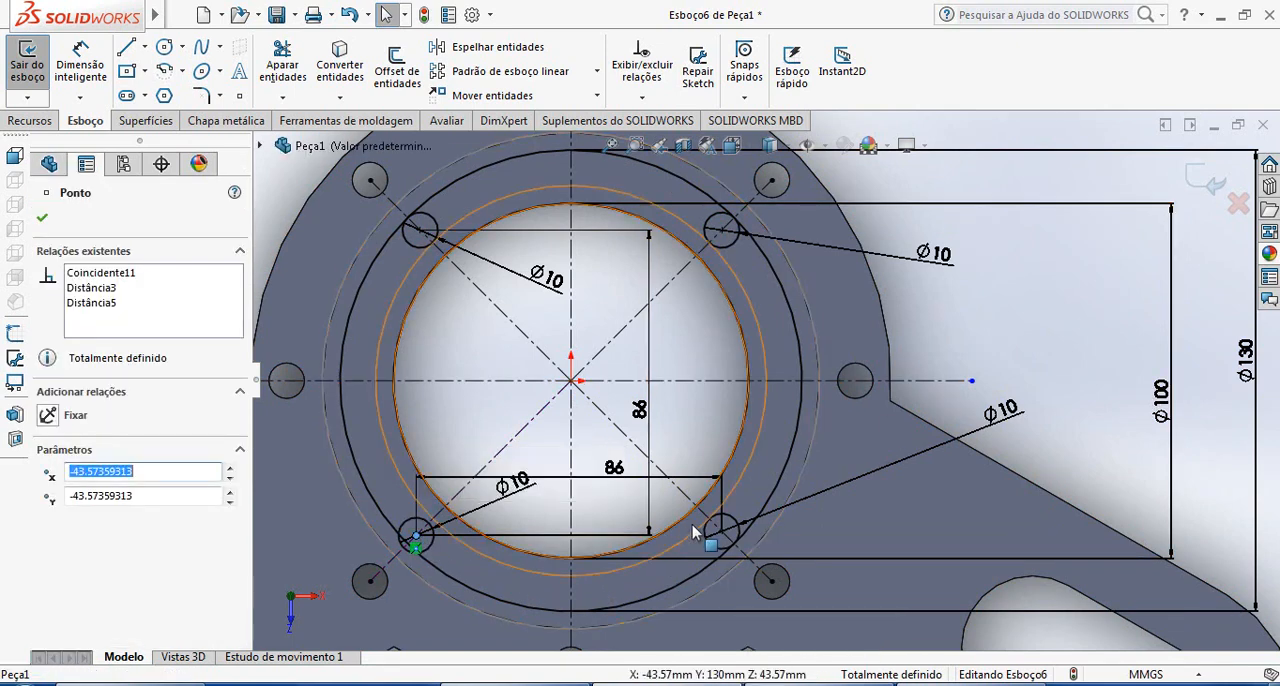
{"action": "left_click", "coordinate": [723, 533], "text": "ctrl"}
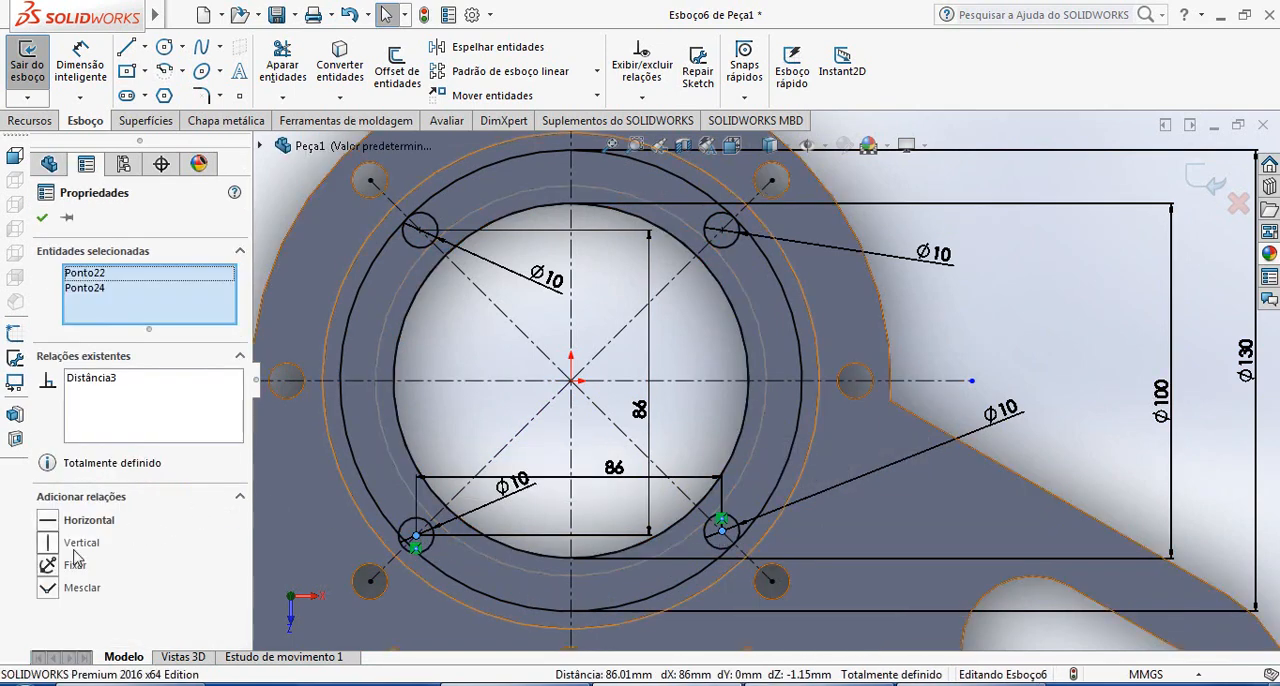
{"action": "left_click", "coordinate": [89, 520]}
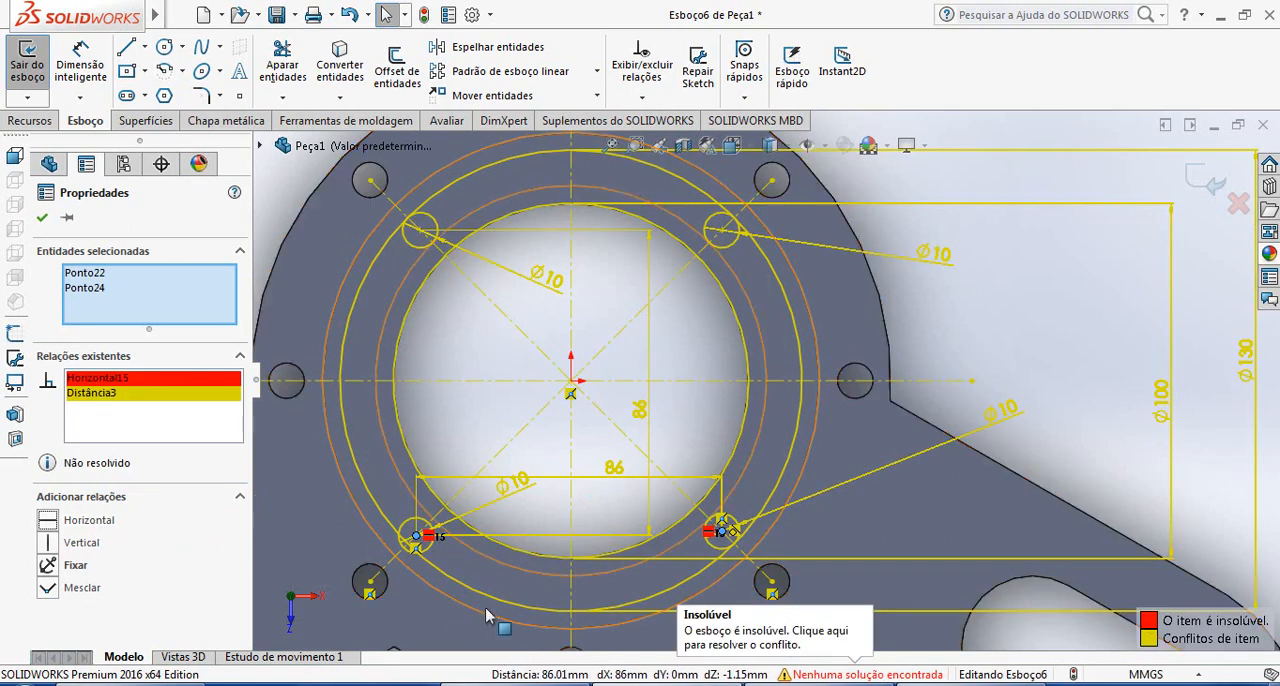
{"action": "left_click", "coordinate": [1050, 415]}
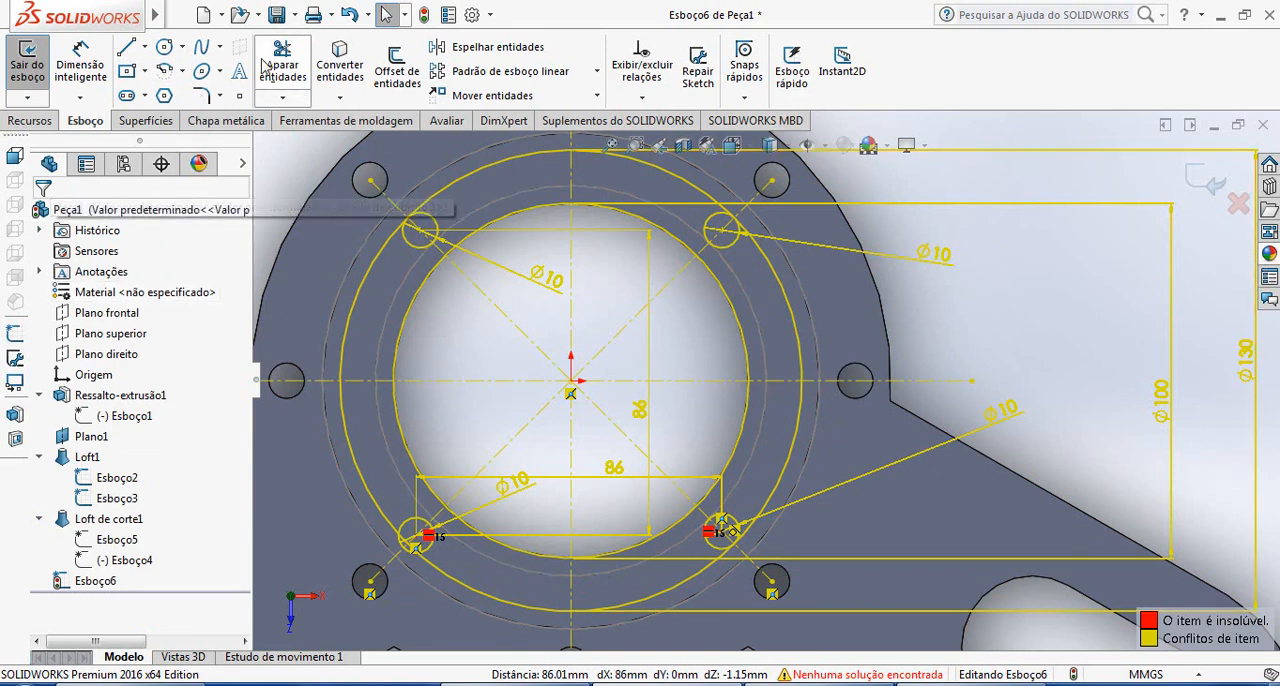
{"action": "left_click", "coordinate": [349, 15]}
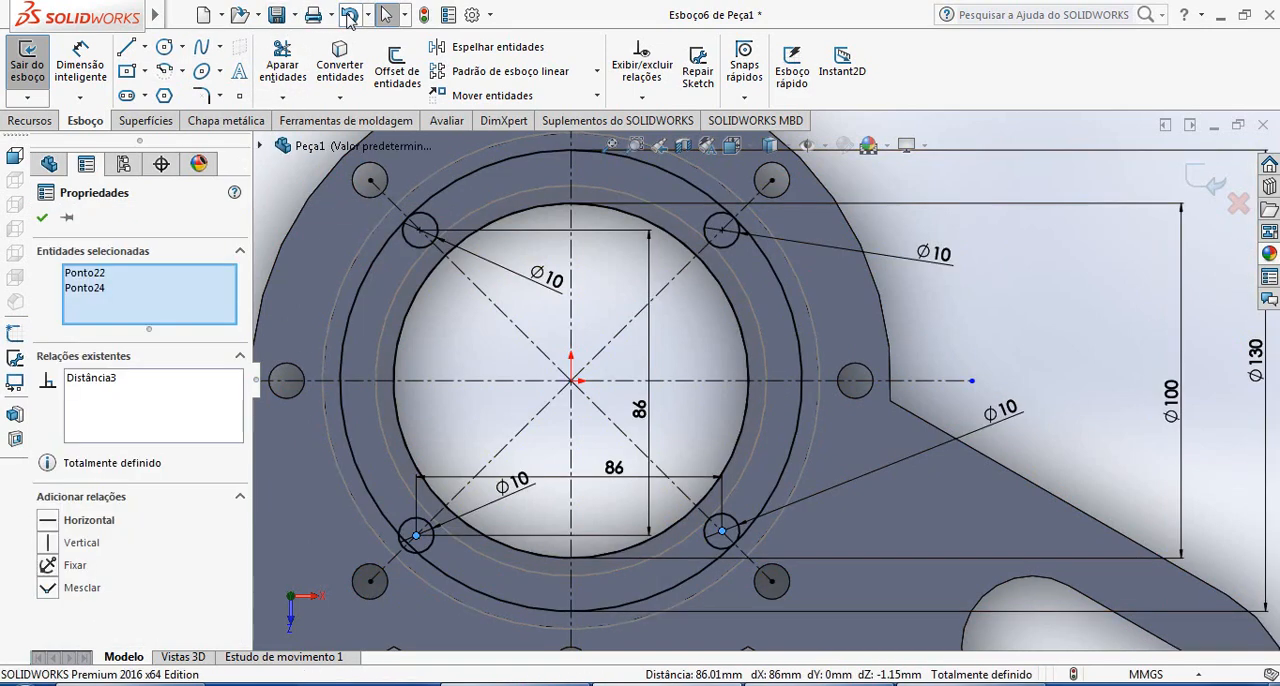
{"action": "left_click", "coordinate": [693, 484]}
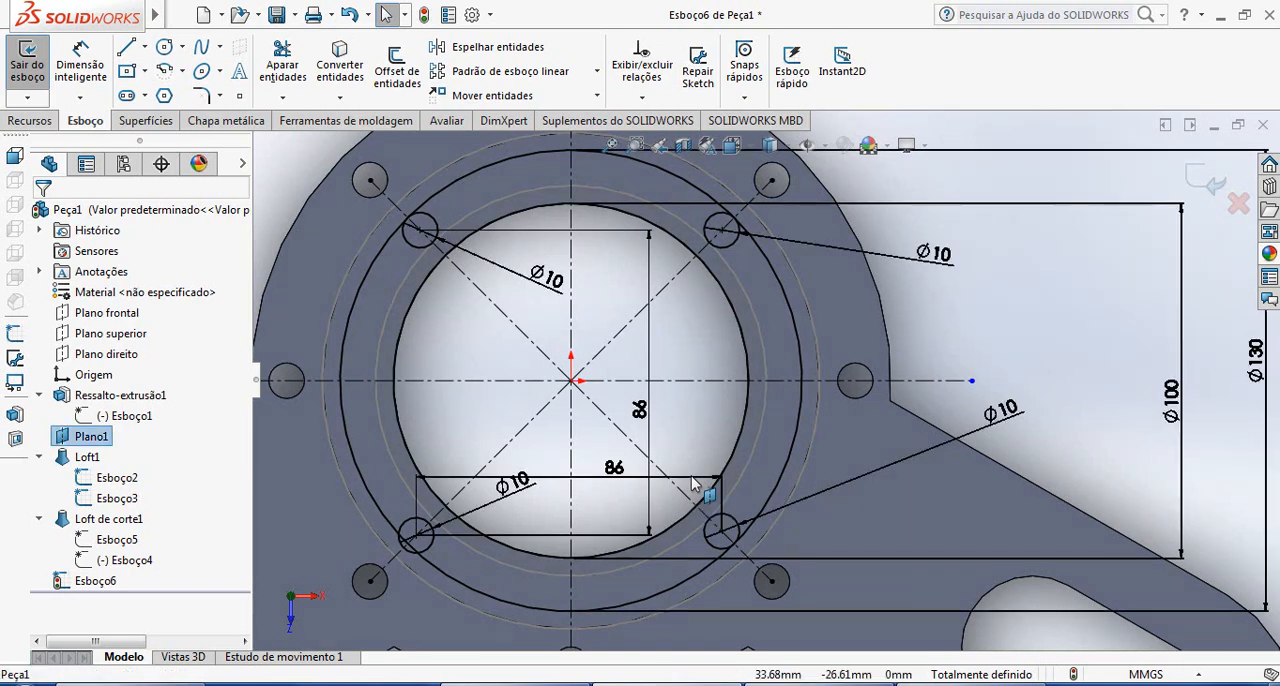
Delete the two remaining 86 mm dimensions and add a Horizontal relation between the centres of the two lower small circles
{"action": "left_click", "coordinate": [614, 467]}
{"action": "key", "text": "Delete"}
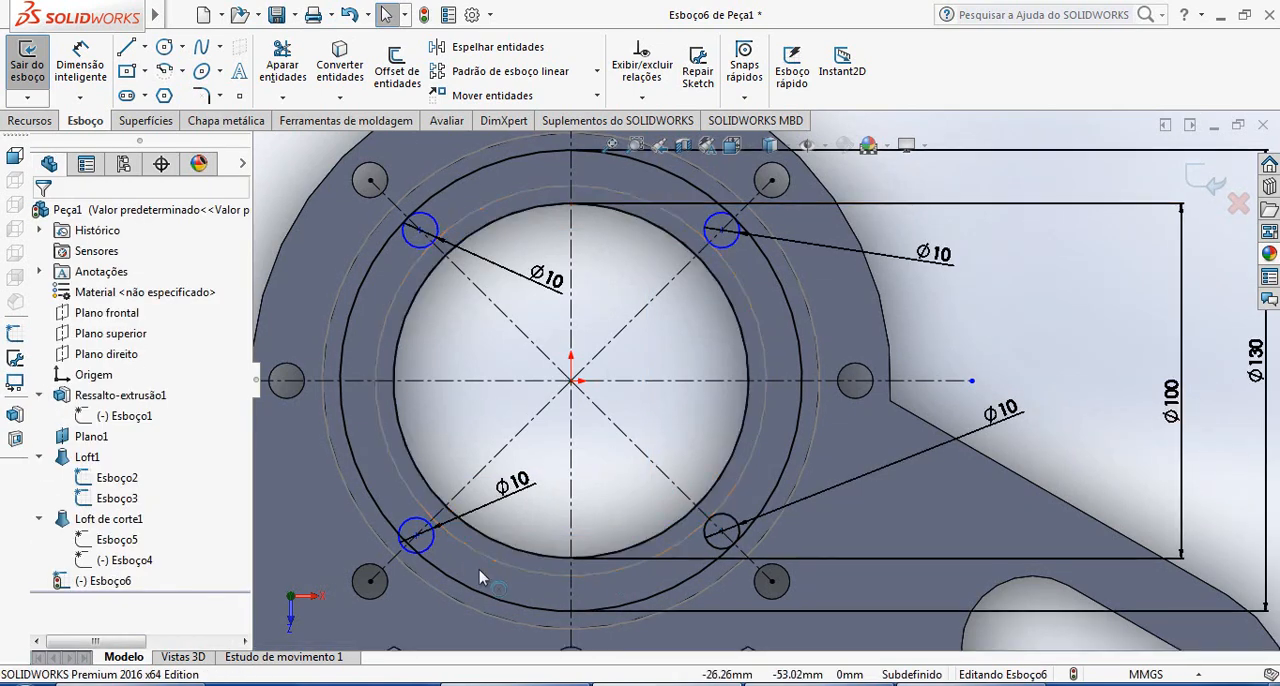
{"action": "left_click", "coordinate": [416, 537]}
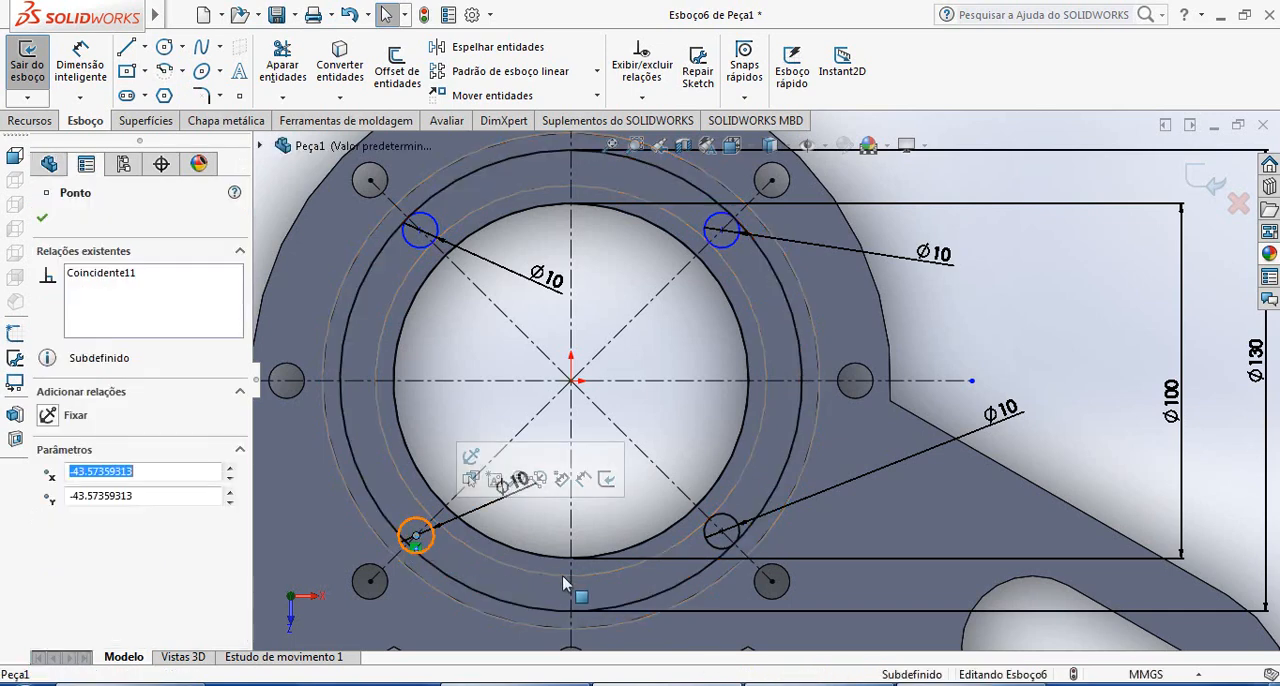
{"action": "left_click", "coordinate": [720, 532], "text": "ctrl"}
{"action": "left_click", "coordinate": [88, 521]}
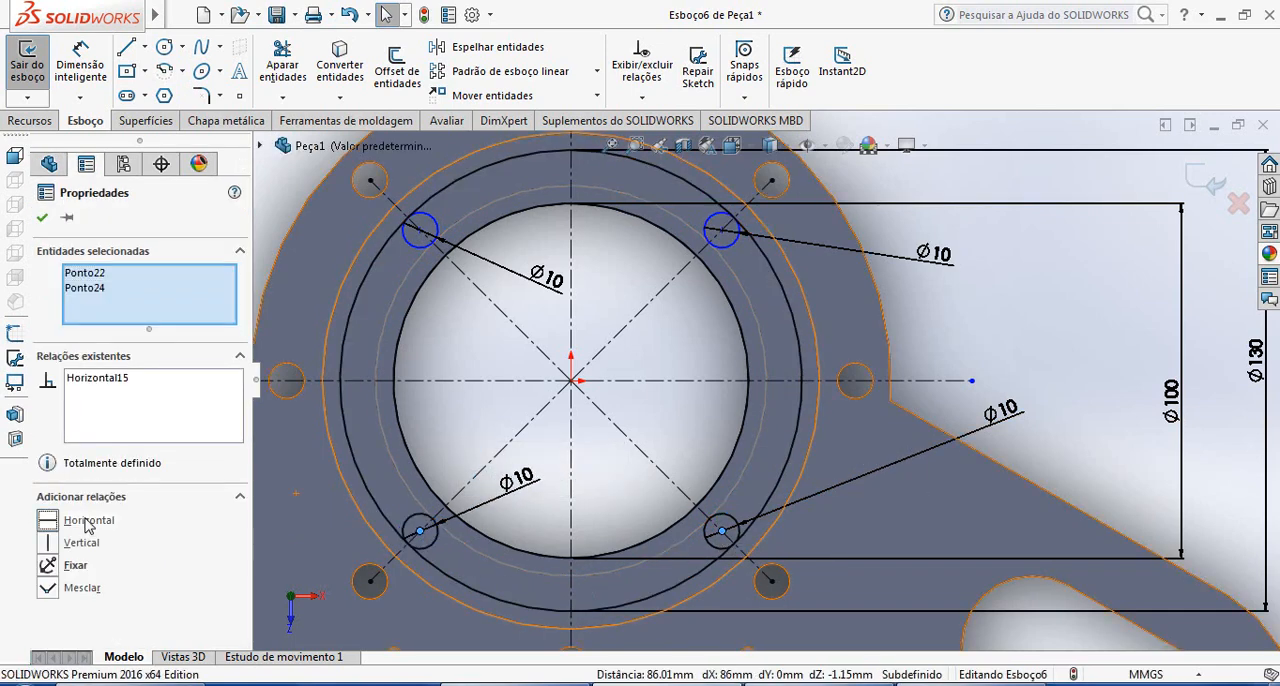
{"action": "left_click", "coordinate": [42, 217]}
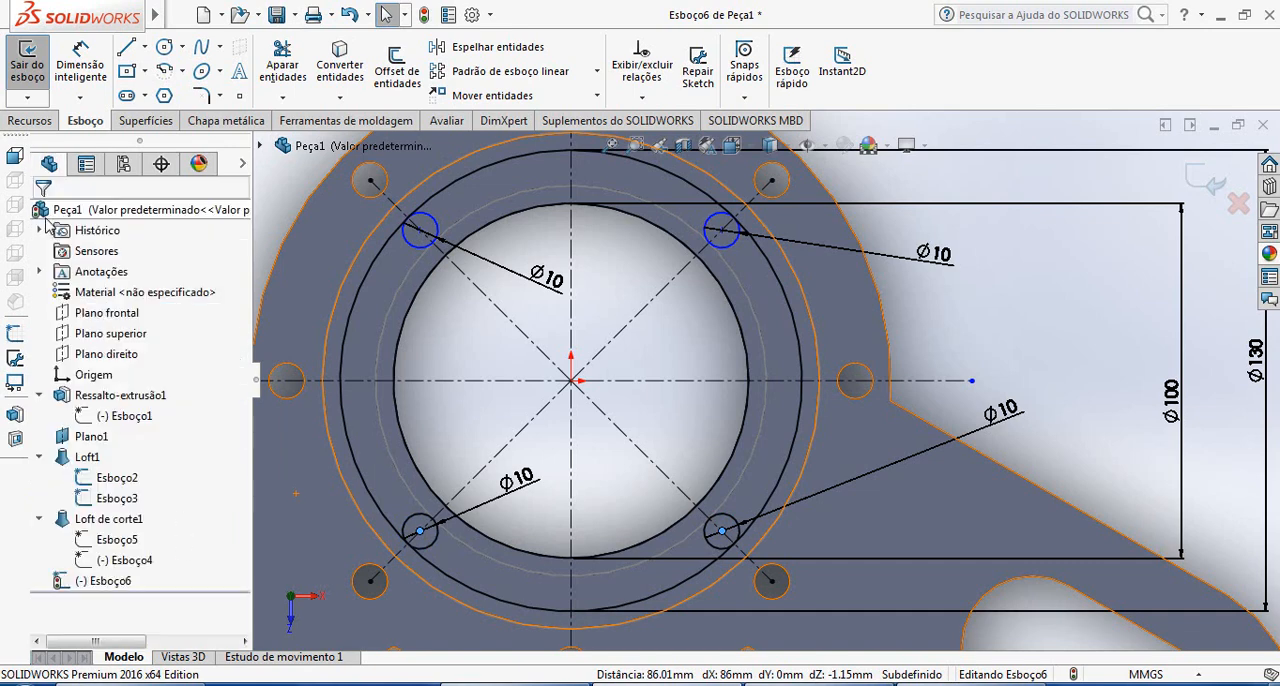
{"action": "left_click", "coordinate": [422, 234]}
{"action": "left_click", "coordinate": [721, 231], "text": "ctrl"}
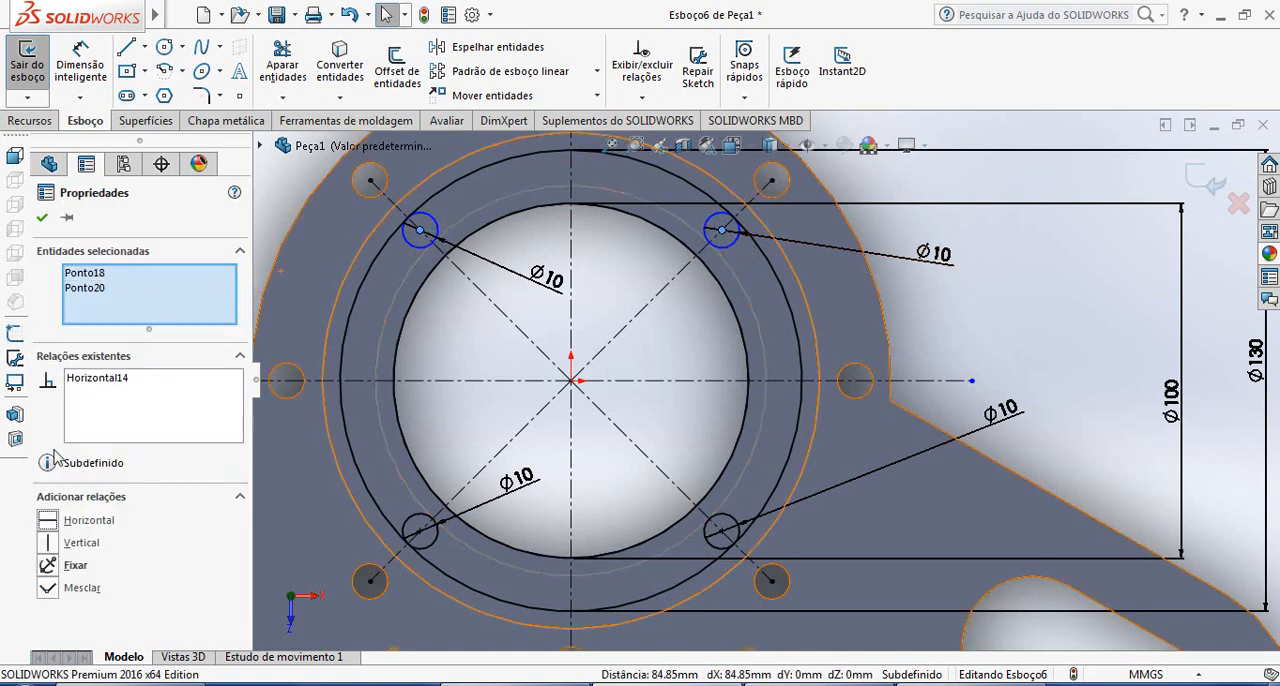
{"action": "left_click", "coordinate": [42, 220]}
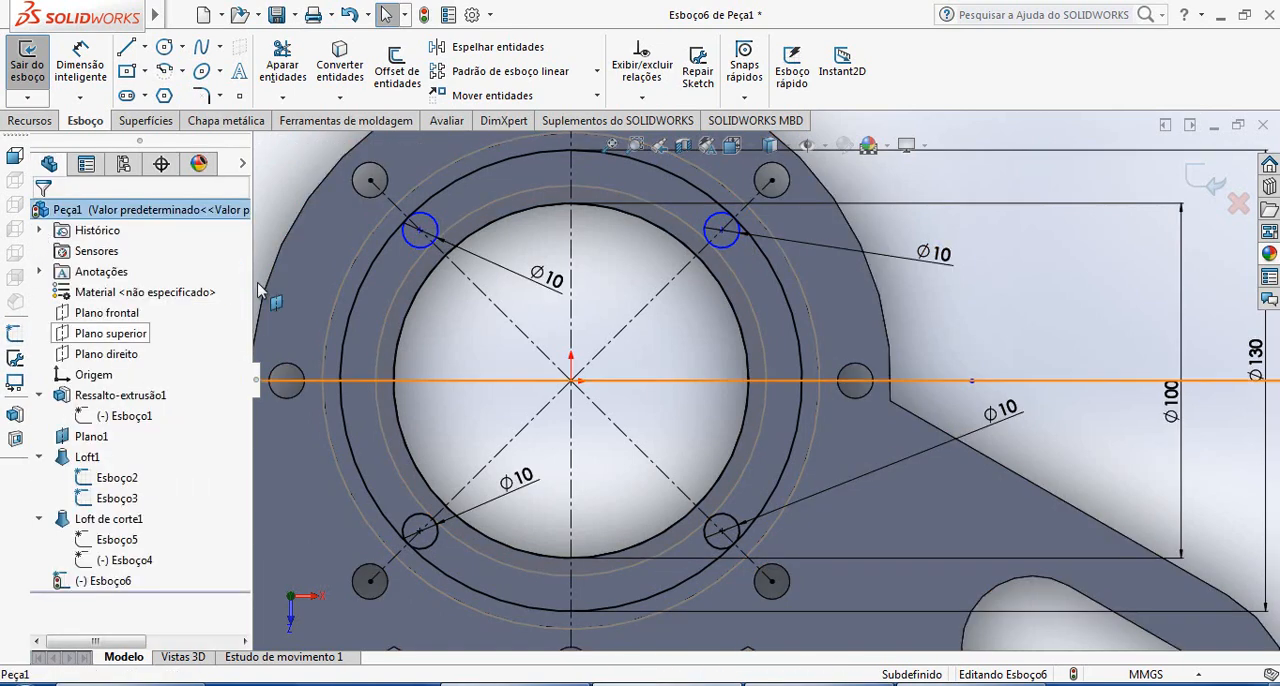
Add a Vertical relation between the centres of the two left-hand small circles
{"action": "left_click", "coordinate": [421, 232]}
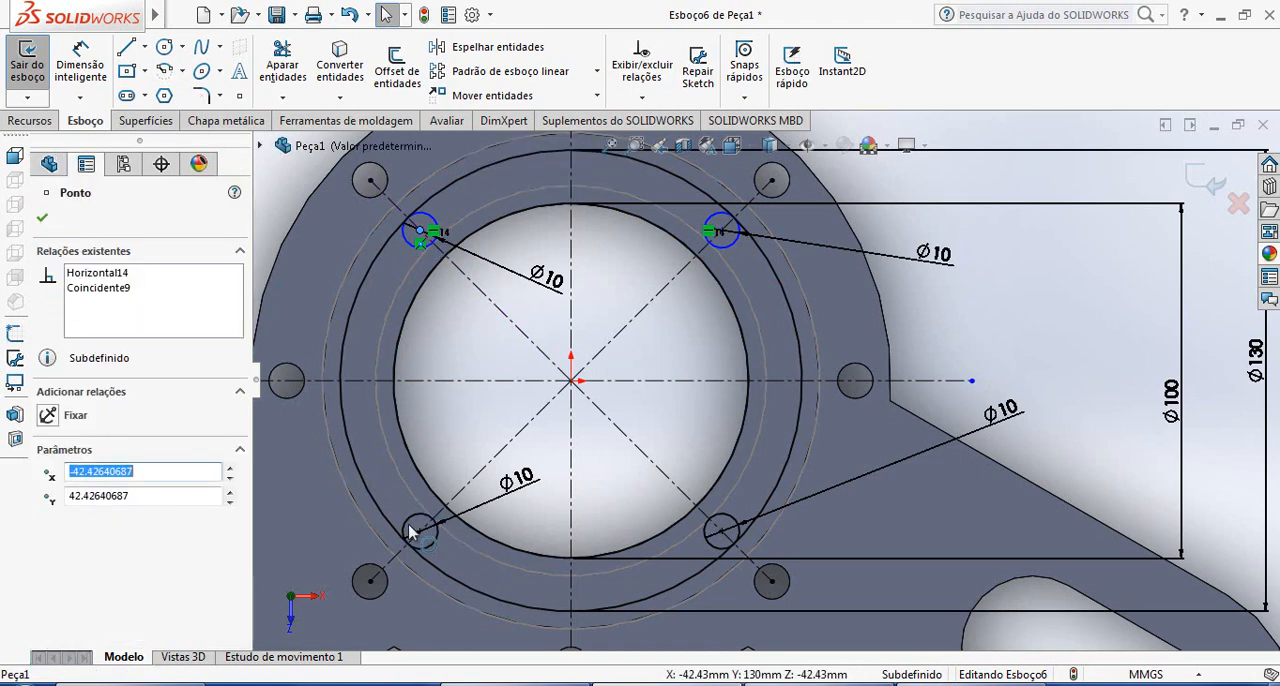
{"action": "left_click", "coordinate": [420, 533], "text": "ctrl"}
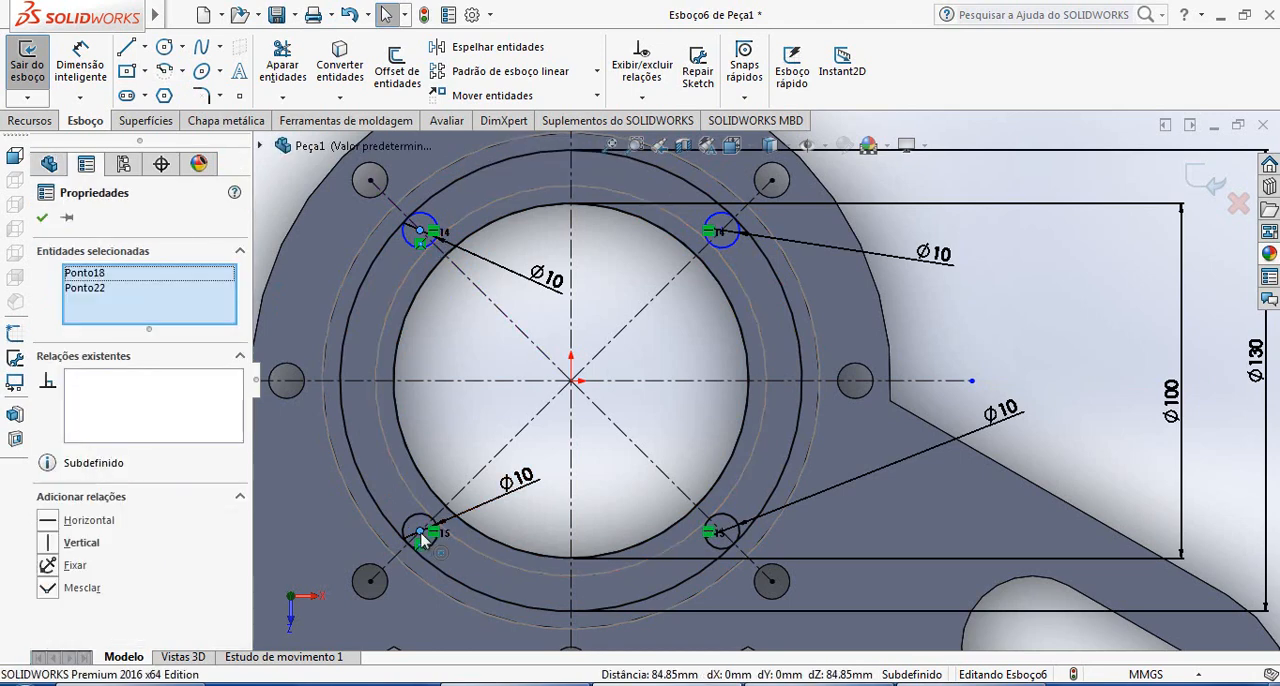
{"action": "left_click", "coordinate": [77, 543]}
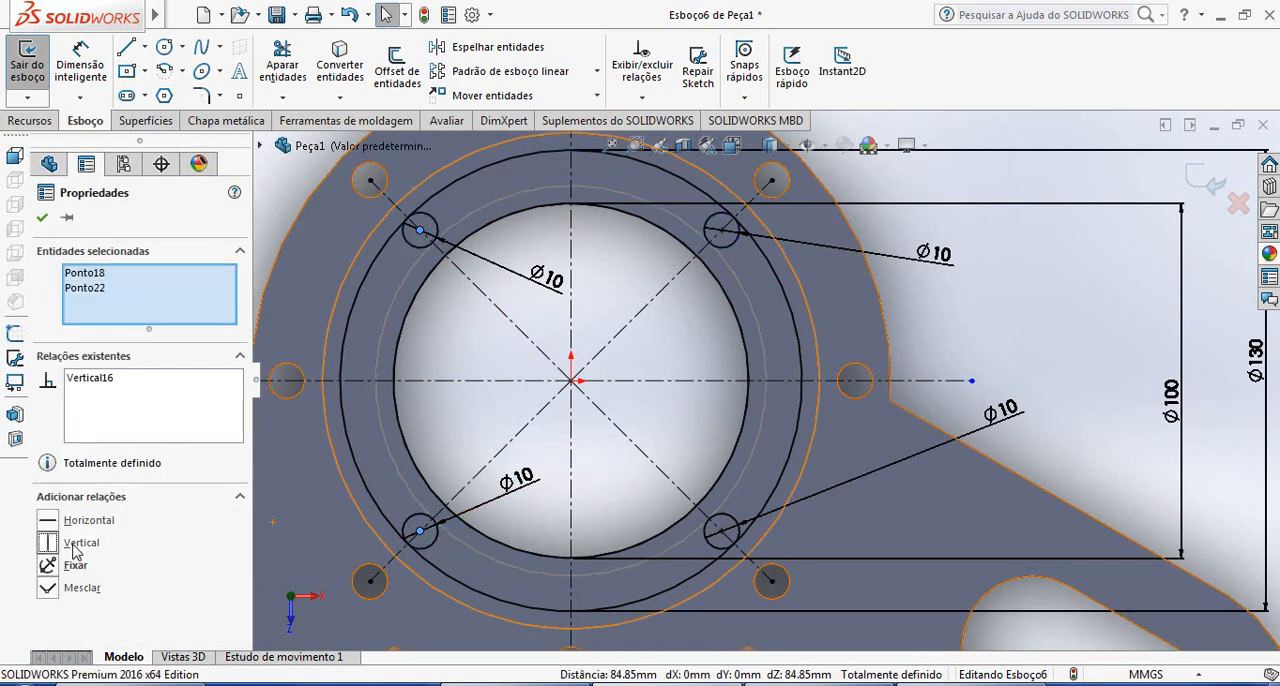
{"action": "left_click", "coordinate": [43, 219]}
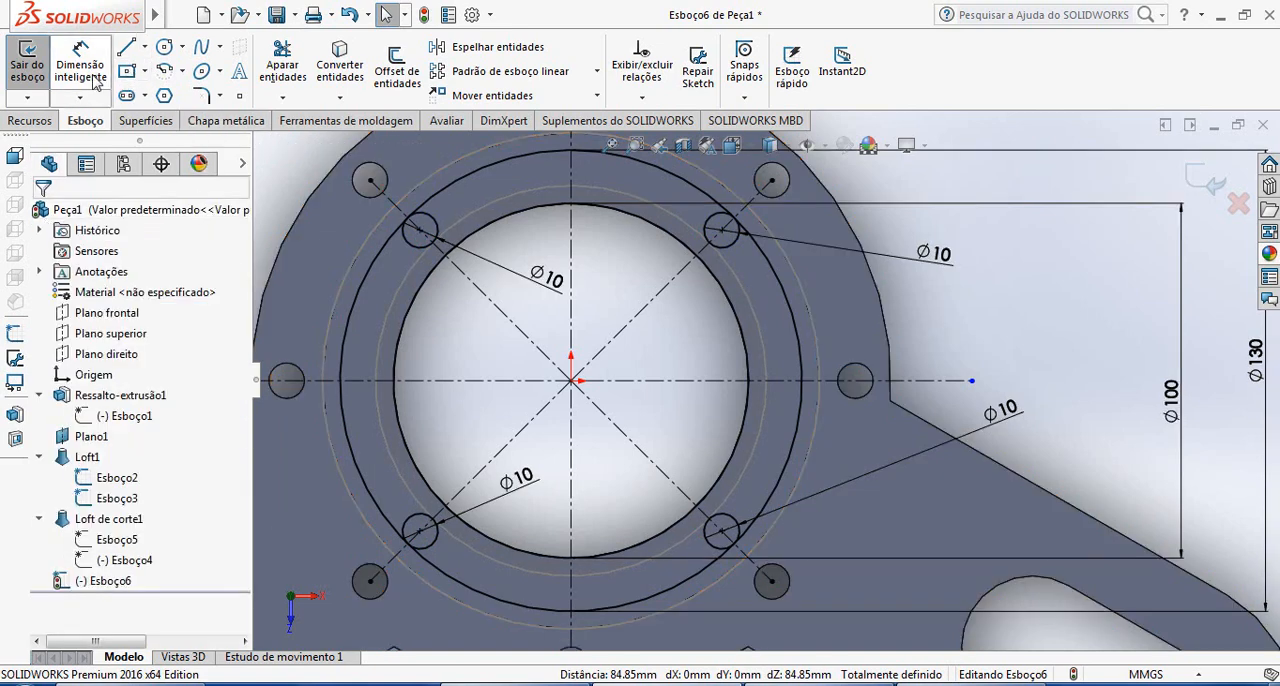
Add a Vertical relation between the centres of the two right-hand small circles
{"action": "left_click", "coordinate": [722, 231]}
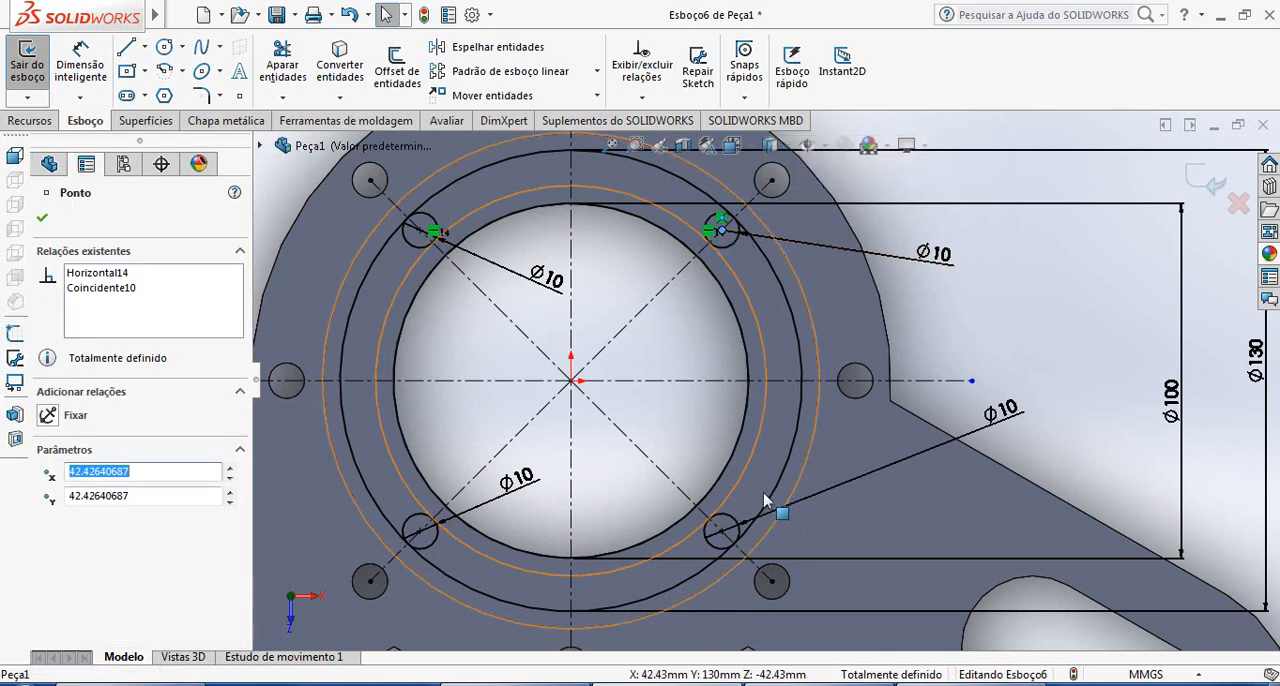
{"action": "left_click", "coordinate": [721, 531], "text": "ctrl"}
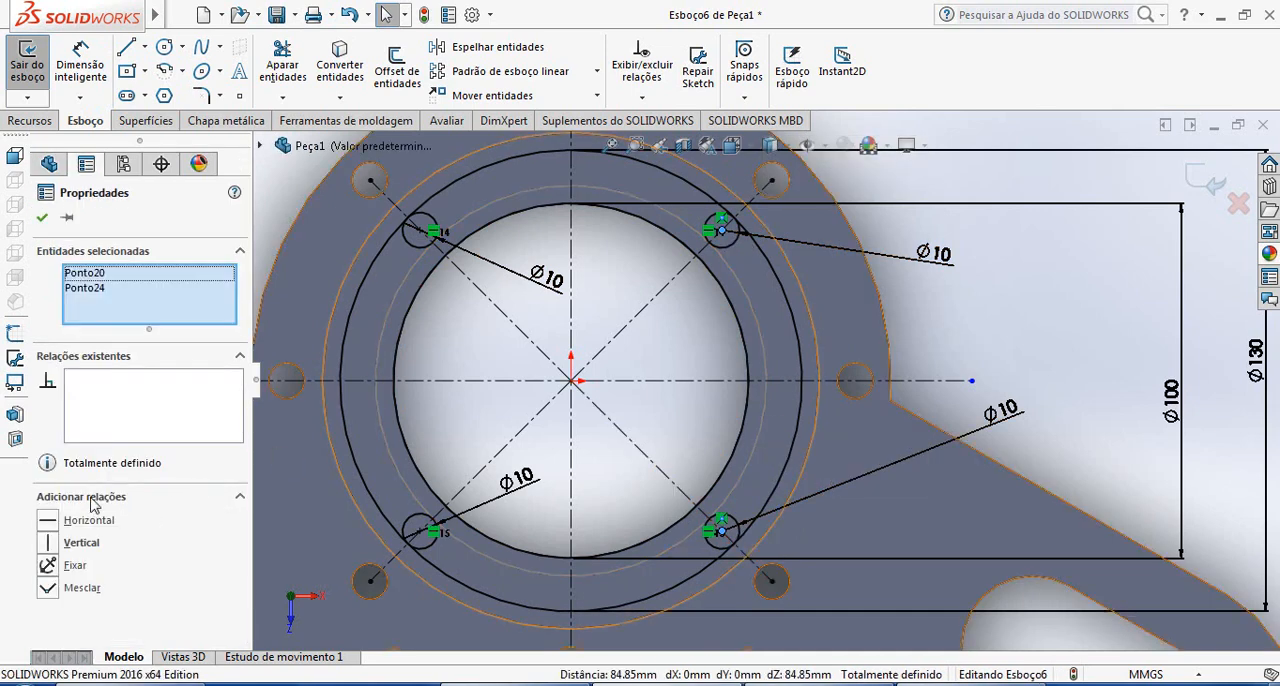
{"action": "left_click", "coordinate": [76, 545]}
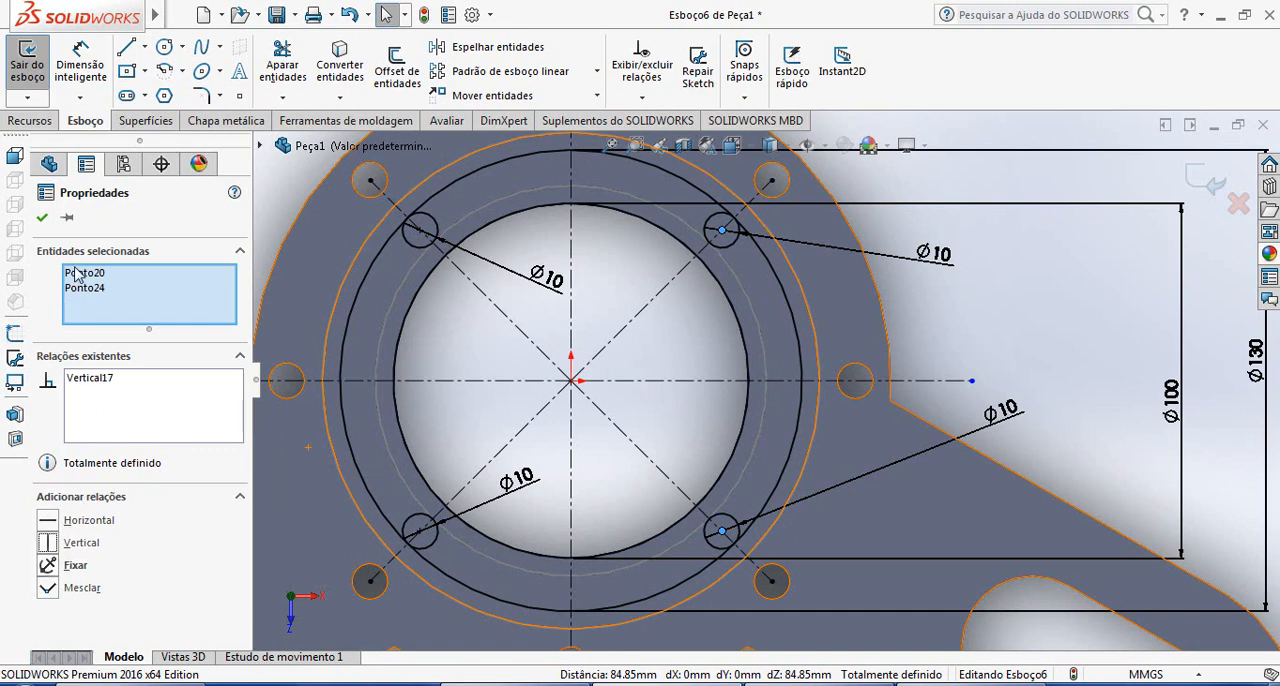
{"action": "left_click", "coordinate": [42, 219]}
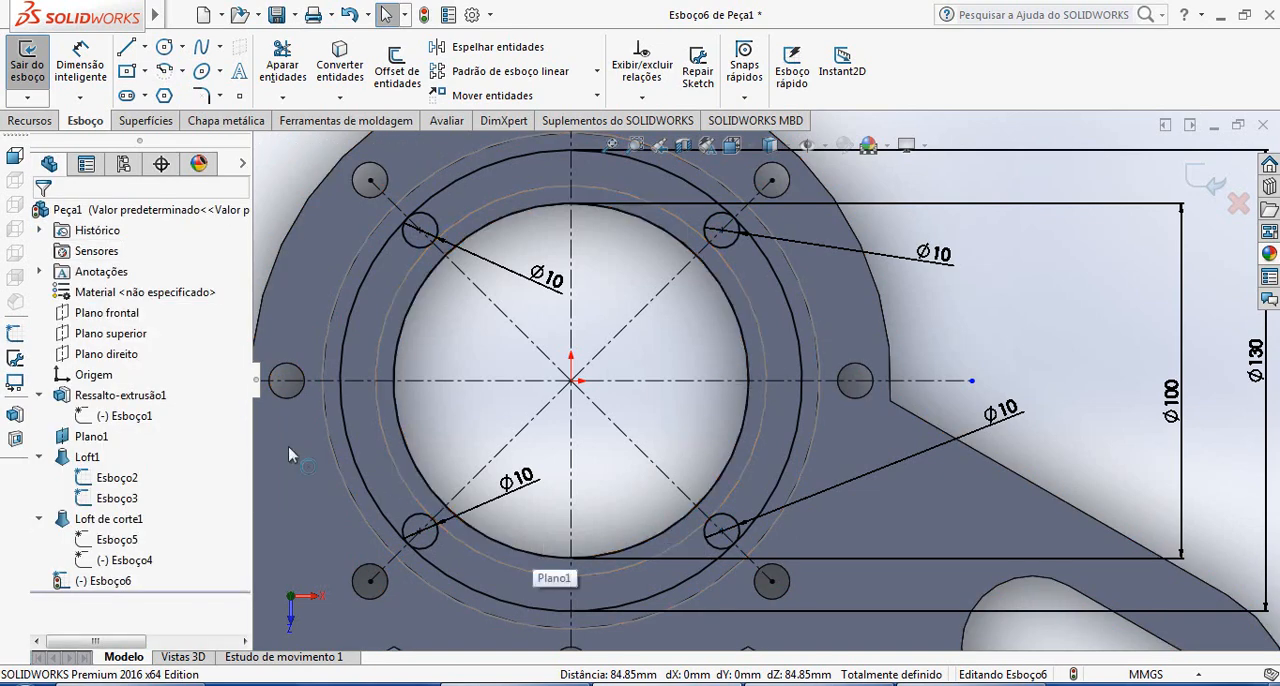
Try to dimension the horizontal distance between the centres of the two lower small circles
{"action": "left_click", "coordinate": [81, 62]}
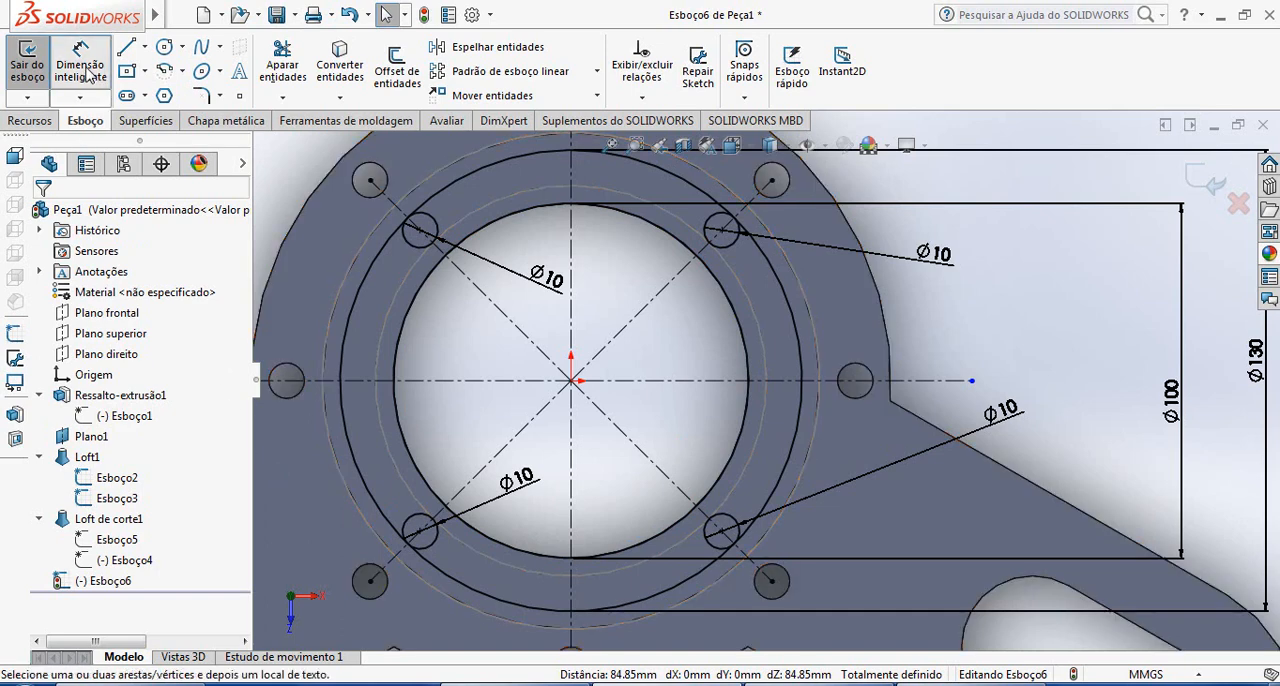
{"action": "left_click", "coordinate": [419, 532]}
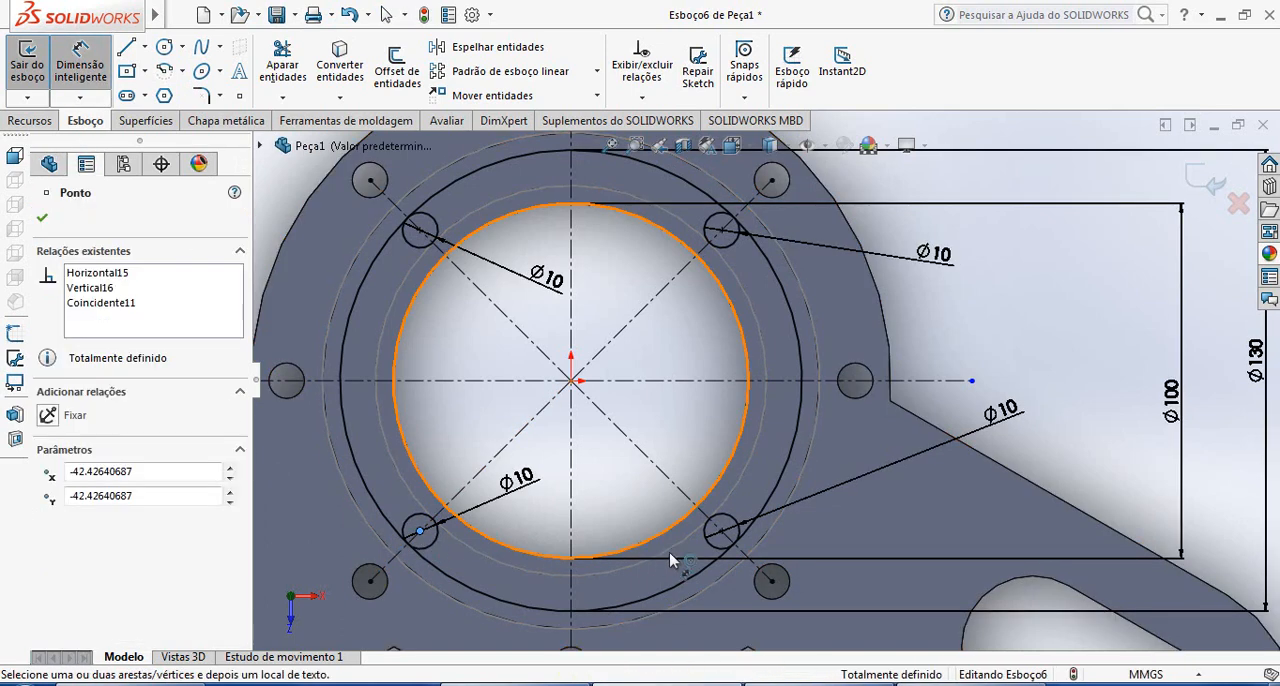
{"action": "left_click", "coordinate": [722, 533]}
{"action": "left_click", "coordinate": [678, 452]}
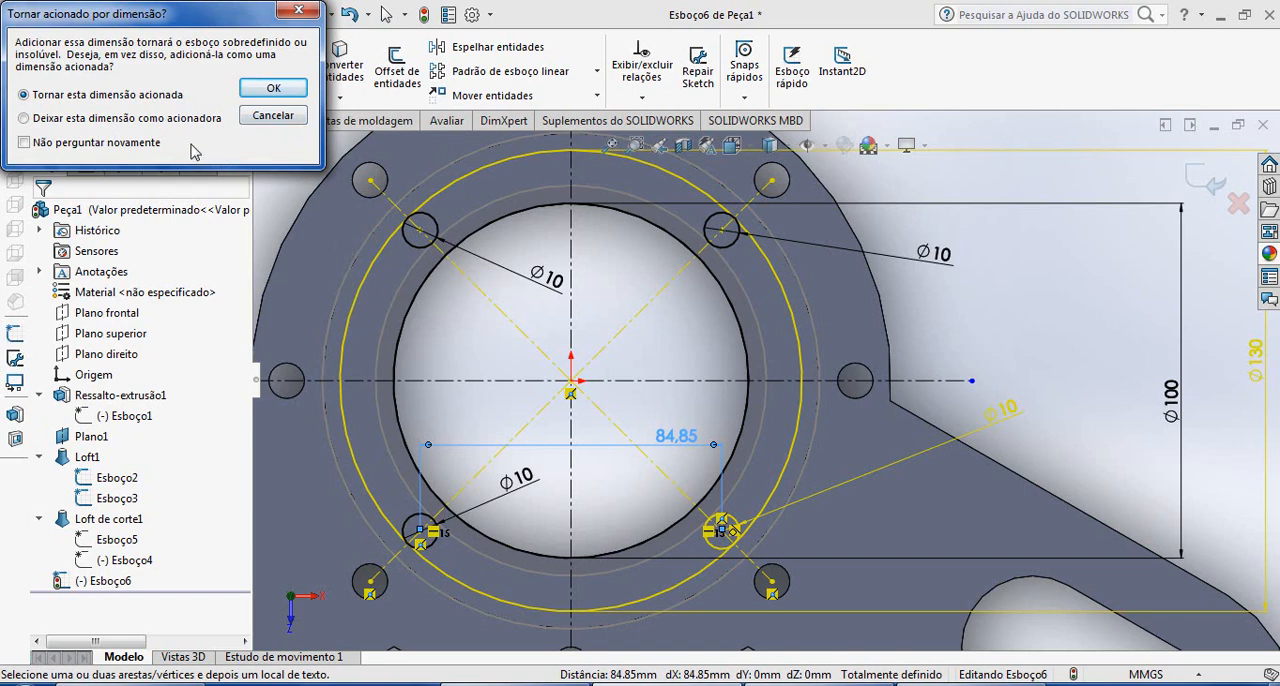
{"action": "left_click", "coordinate": [272, 115]}
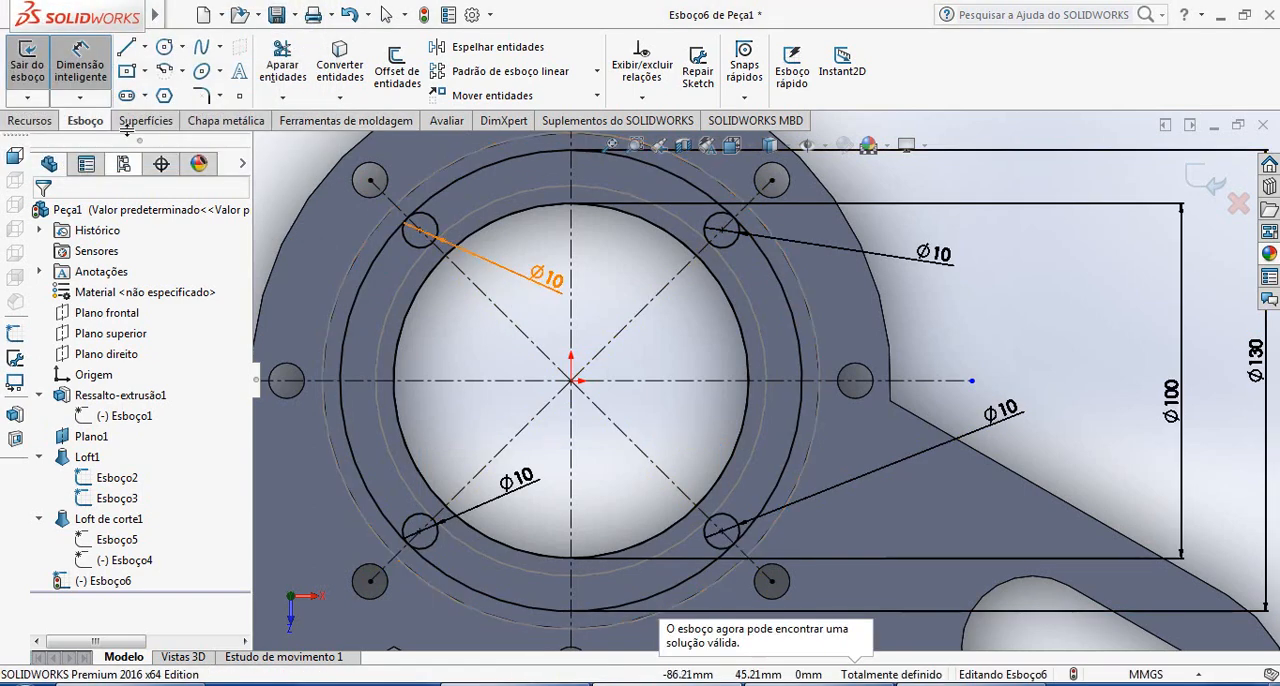
Try to add a driven vertical dimension between the centres of the two left-hand small circles, and delete it
{"action": "left_click", "coordinate": [86, 78]}
{"action": "left_click", "coordinate": [420, 231]}
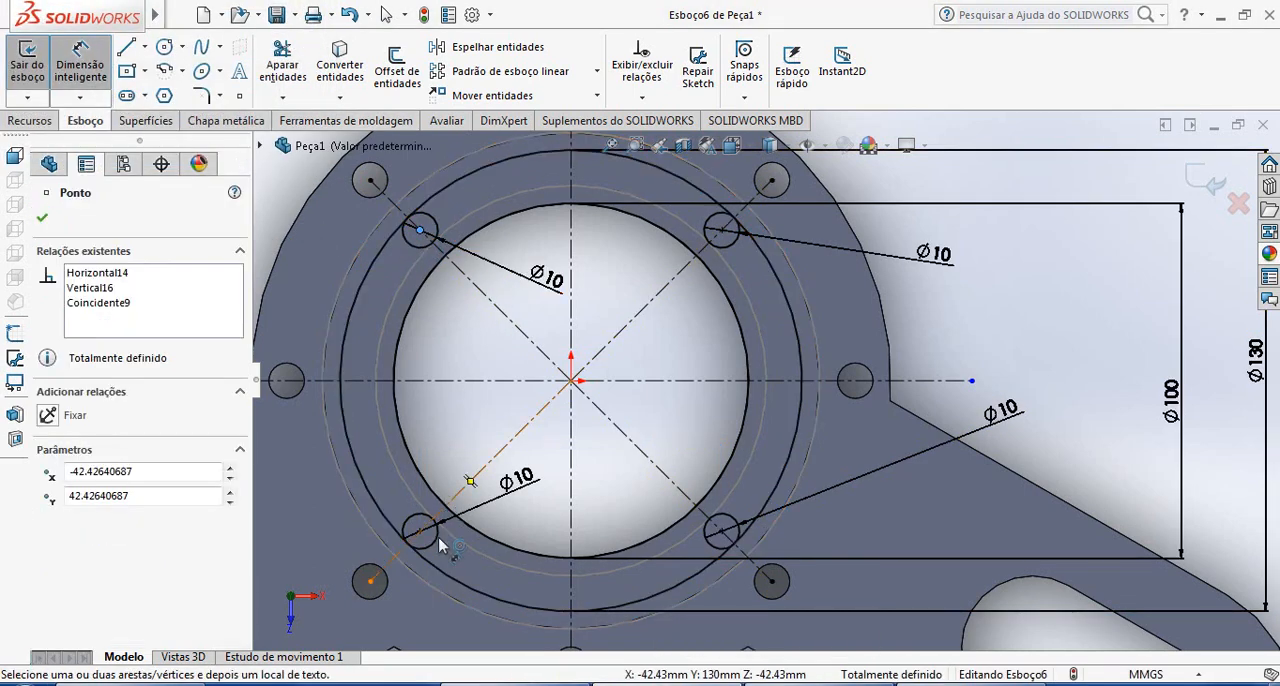
{"action": "left_click", "coordinate": [420, 532]}
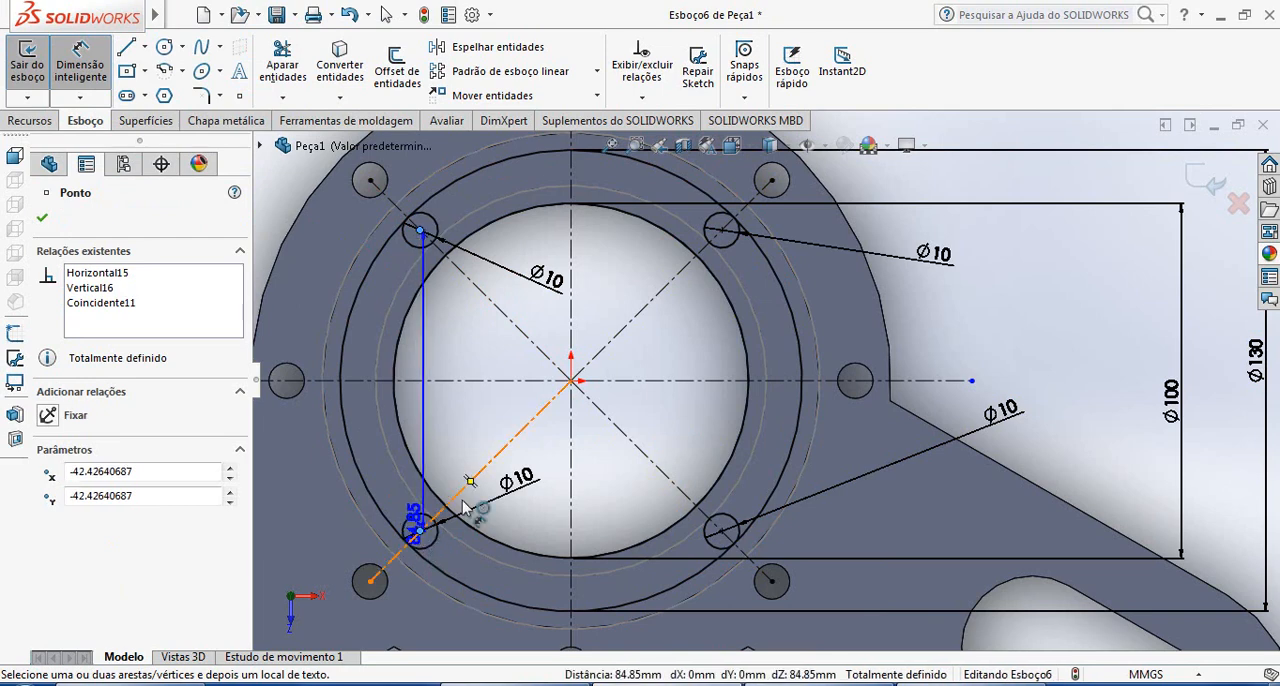
{"action": "left_click", "coordinate": [645, 433]}
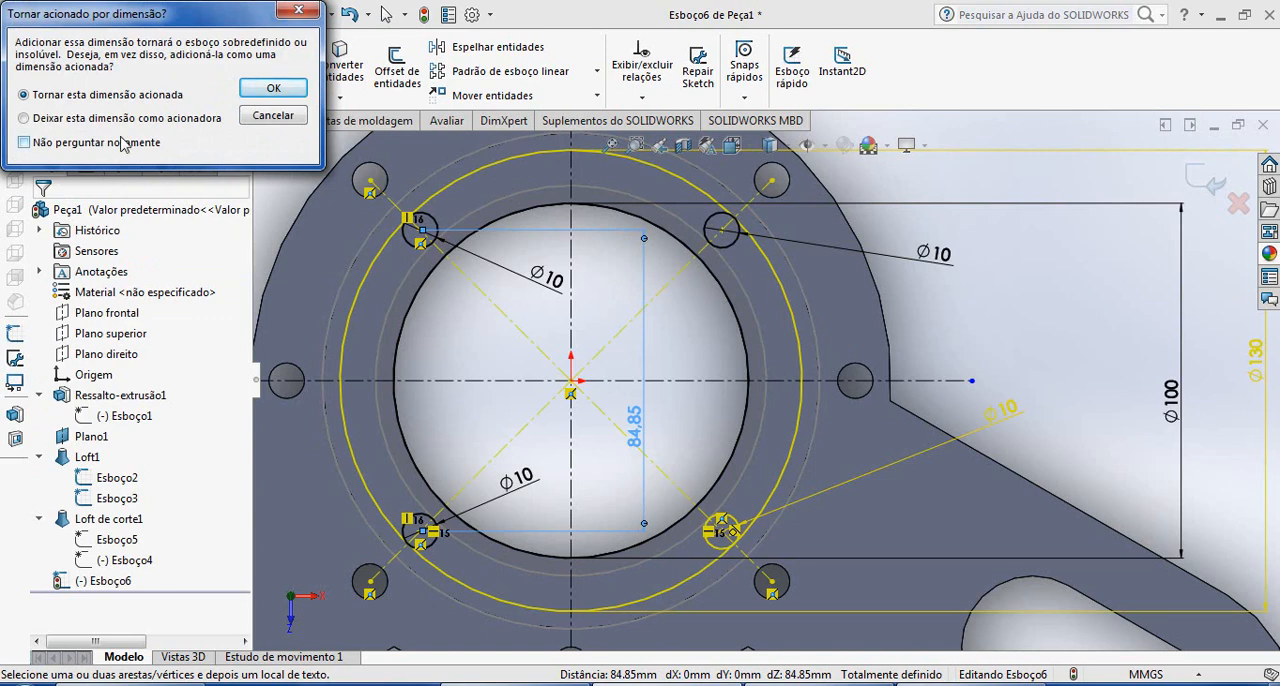
{"action": "left_click", "coordinate": [273, 88]}
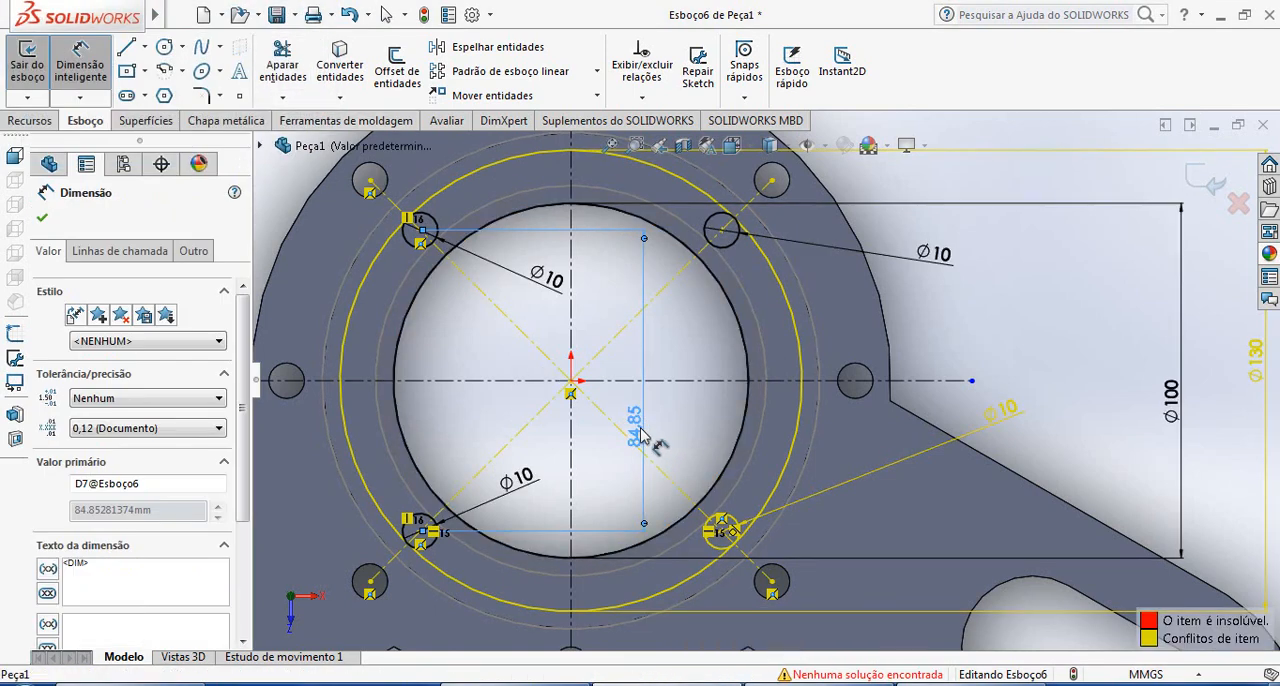
{"action": "scroll", "coordinate": [153, 523], "scroll_direction": "down", "scroll_amount": 3}
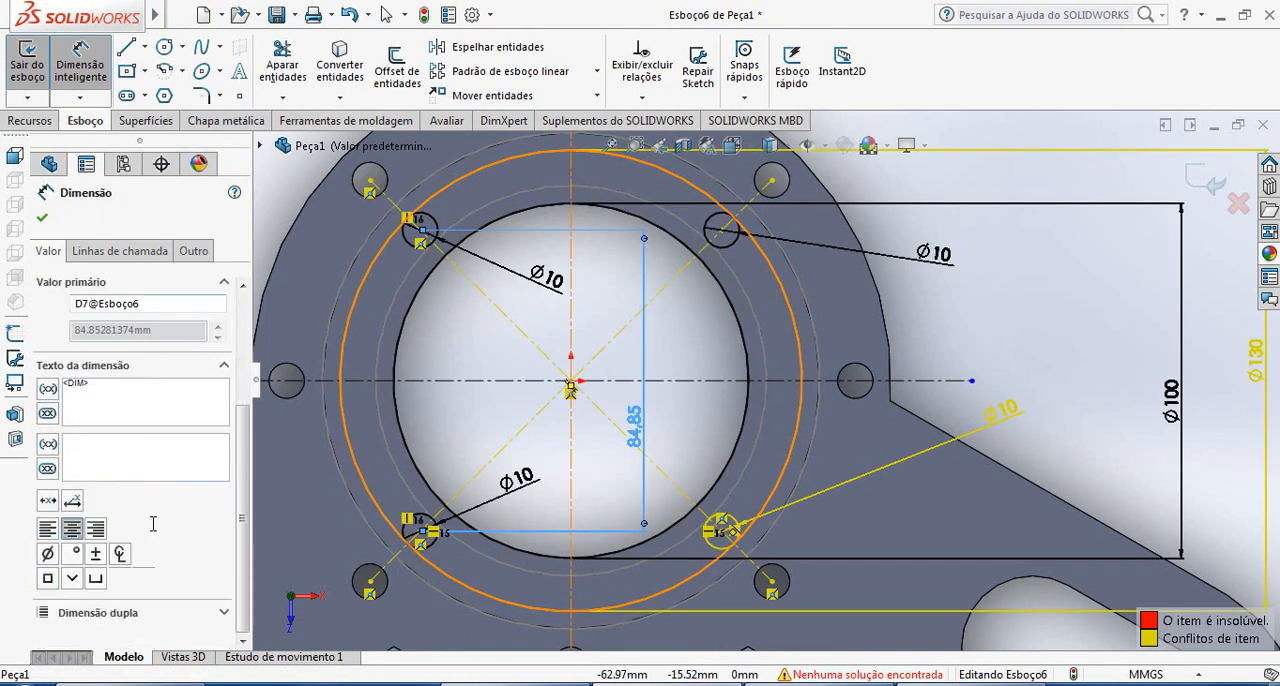
{"action": "scroll", "coordinate": [160, 494], "scroll_direction": "up", "scroll_amount": 2}
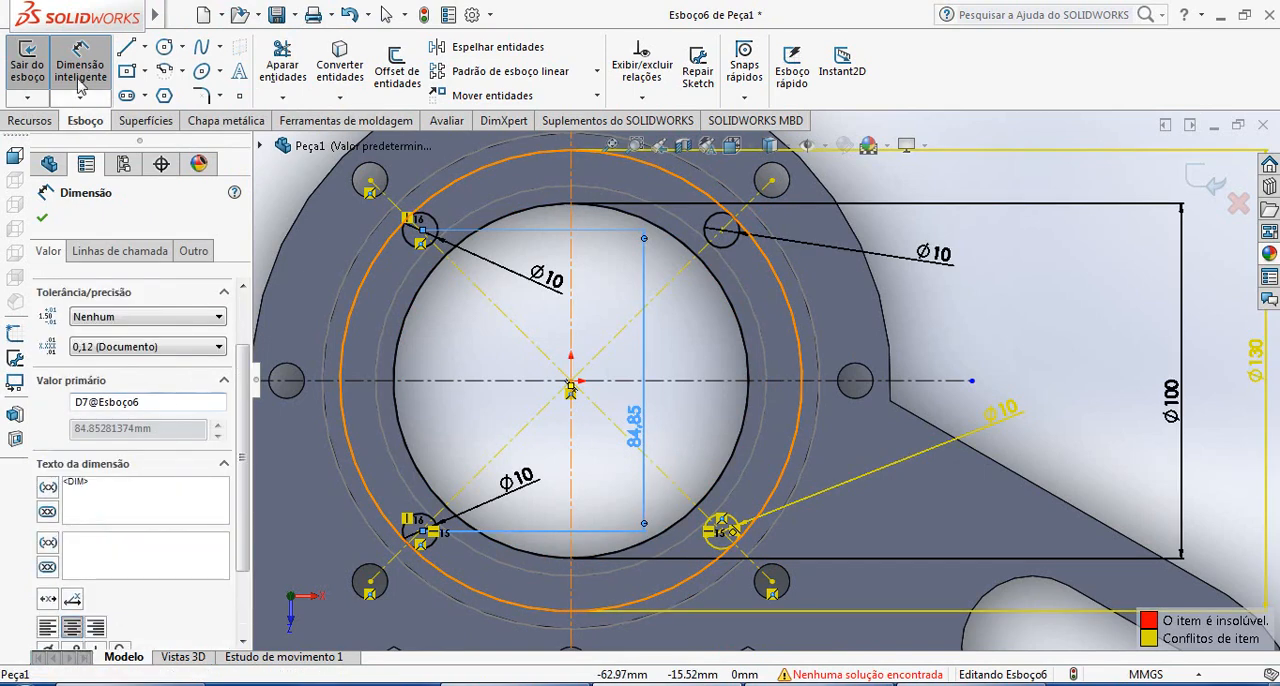
{"action": "key", "text": "Delete"}
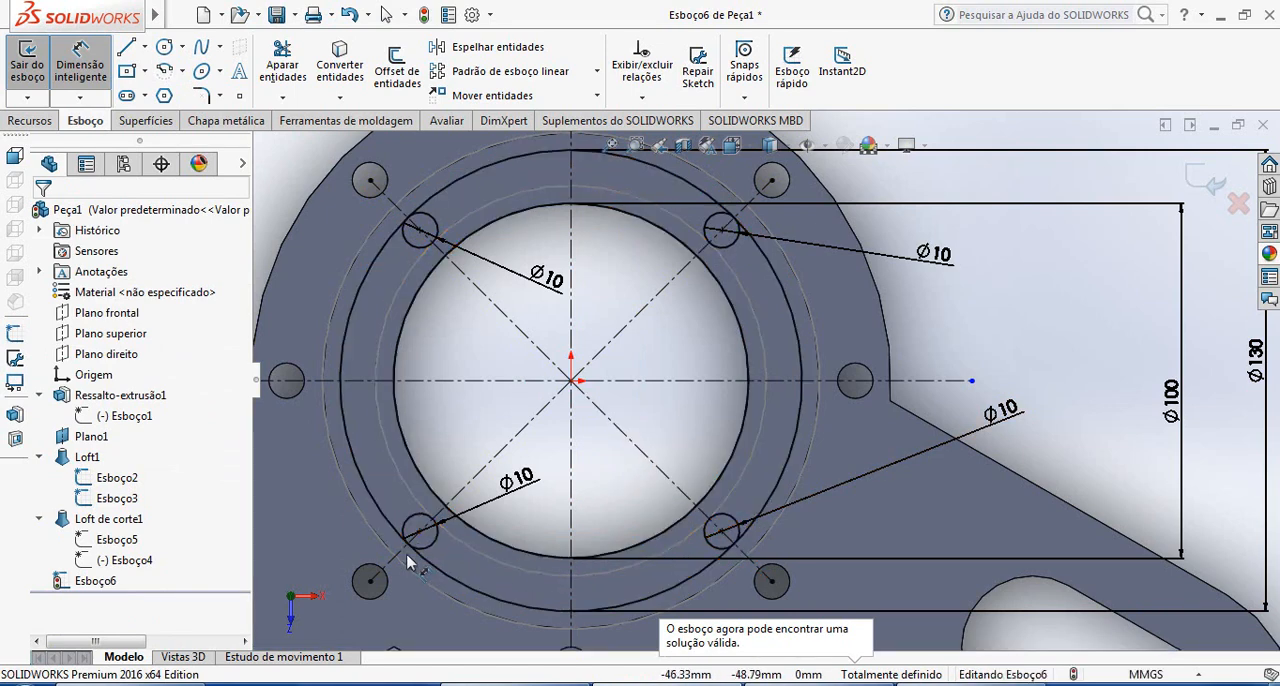
Delete the 130 mm circle from the upper flange sketch
{"action": "scroll", "coordinate": [408, 556], "scroll_direction": "down", "scroll_amount": 2}
{"action": "scroll", "coordinate": [466, 553], "scroll_direction": "up", "scroll_amount": 3}
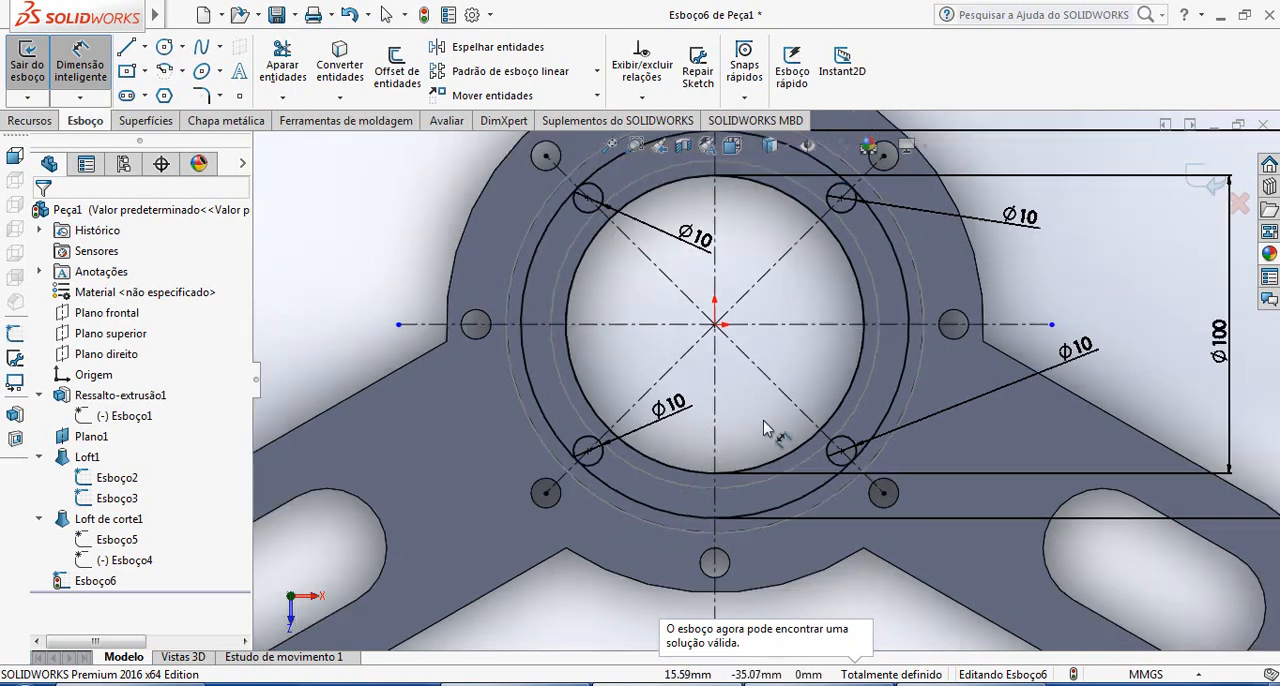
{"action": "scroll", "coordinate": [764, 421], "scroll_direction": "up", "scroll_amount": 1}
{"action": "scroll", "coordinate": [932, 303], "scroll_direction": "down", "scroll_amount": 1}
{"action": "scroll", "coordinate": [922, 304], "scroll_direction": "up", "scroll_amount": 1}
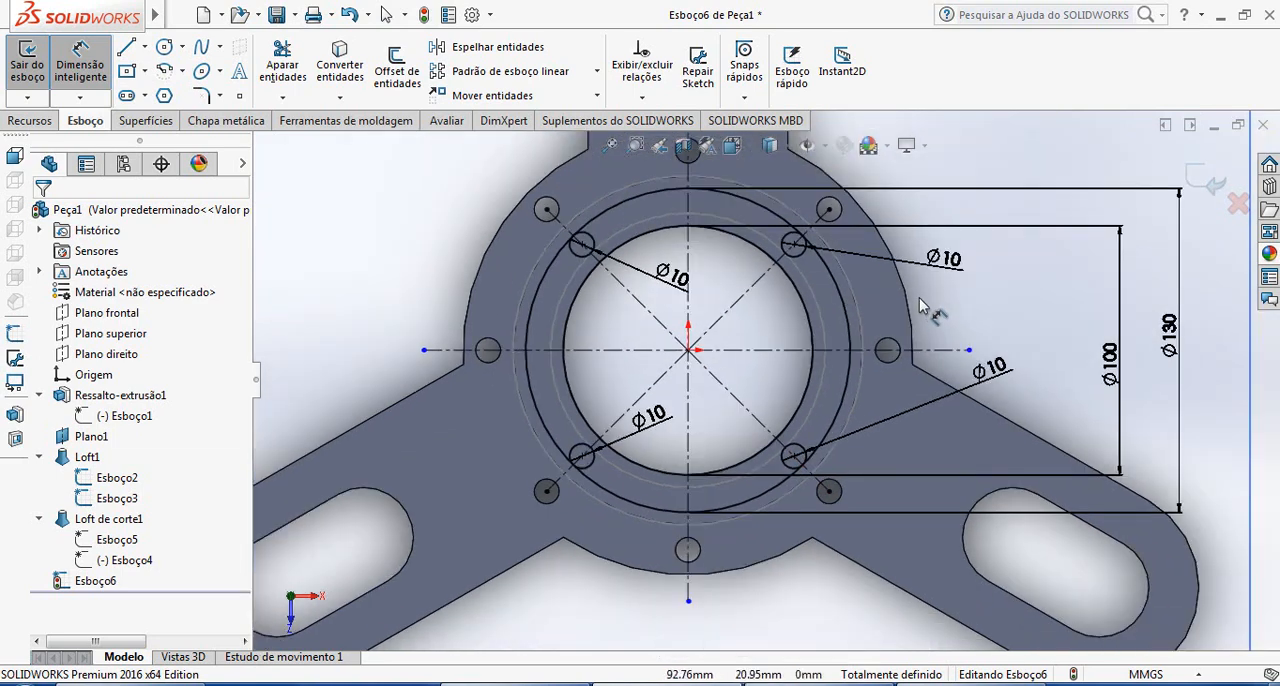
{"action": "key", "text": "Escape"}
{"action": "left_click", "coordinate": [849, 331]}
{"action": "key", "text": "Delete"}
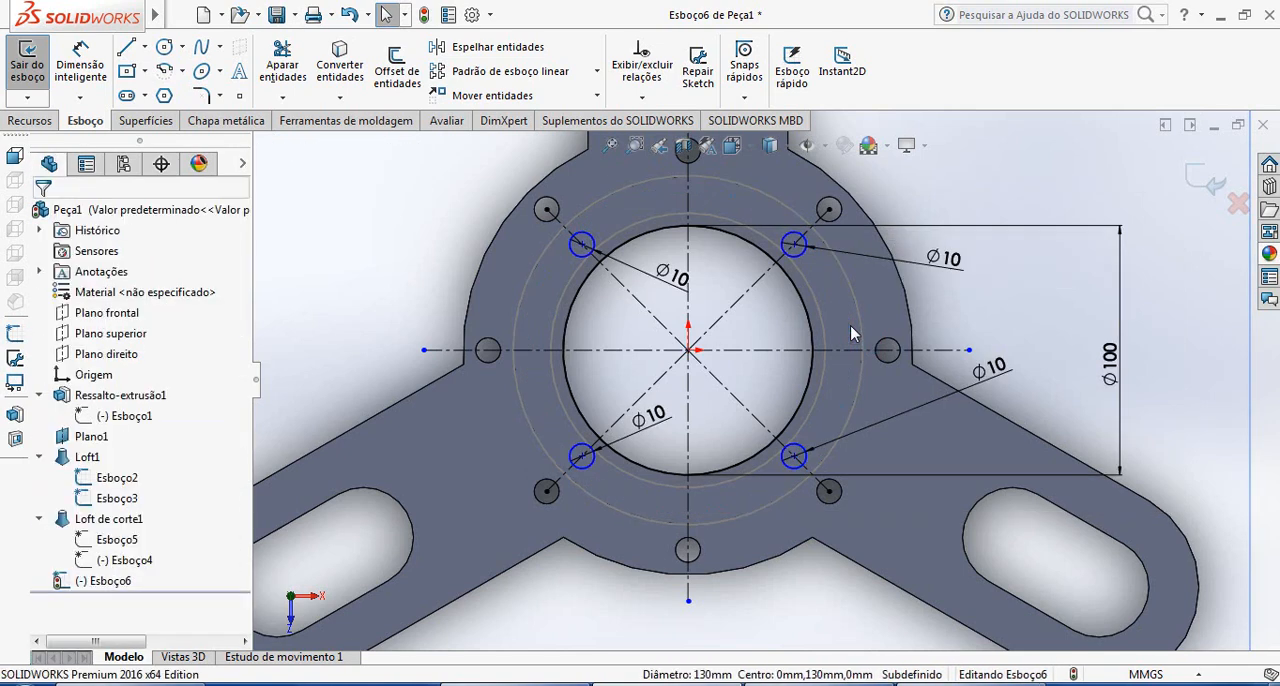
Dimension the vertical distance between the centres of the two left-hand small circles as 86 mm
{"action": "left_click", "coordinate": [362, 212]}
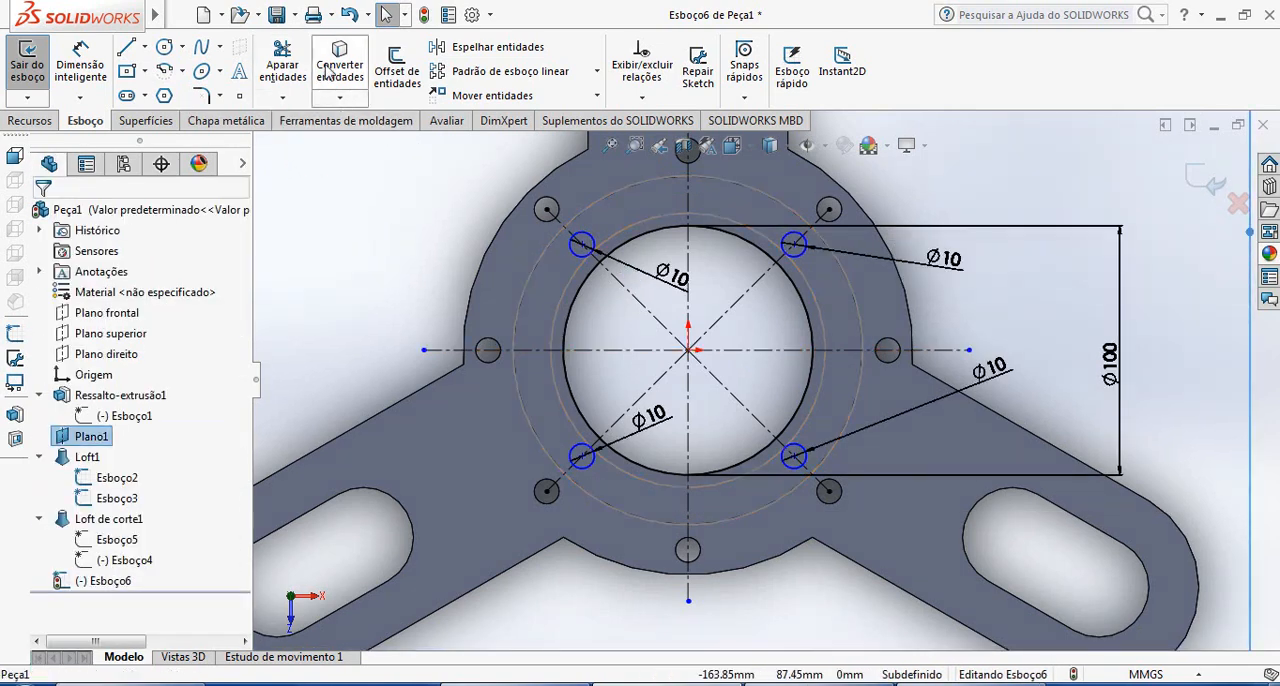
{"action": "left_click", "coordinate": [80, 65]}
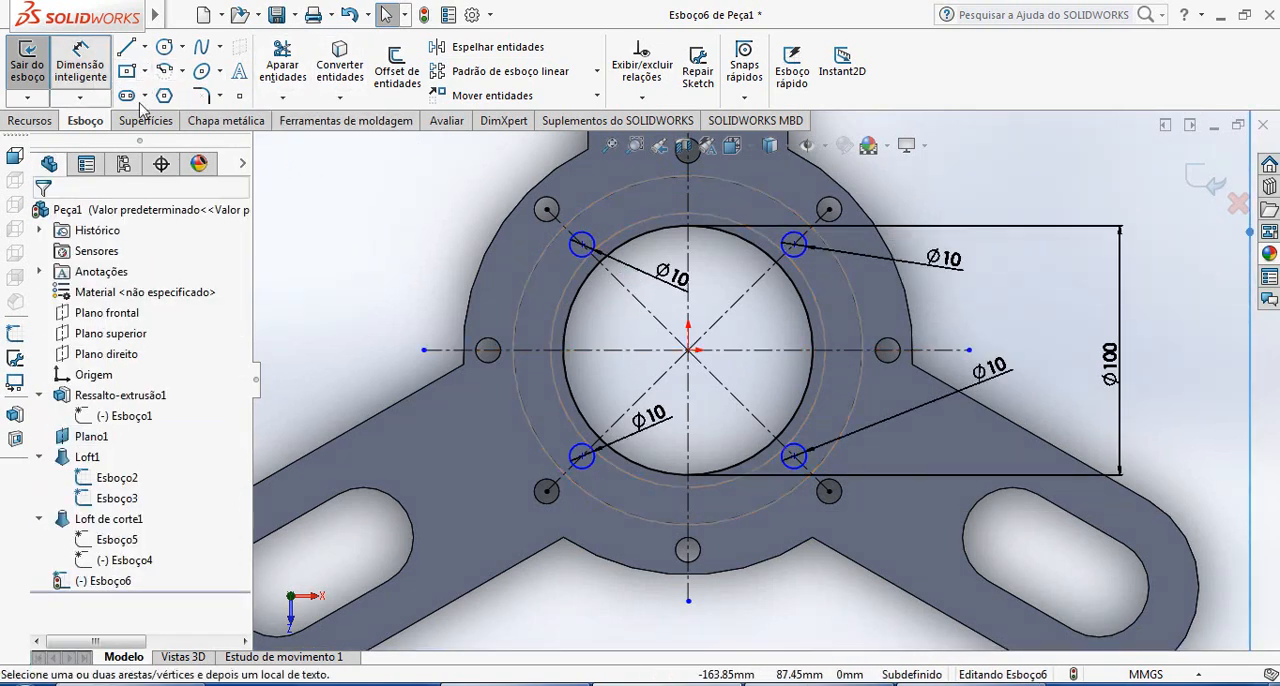
{"action": "left_click", "coordinate": [582, 244]}
{"action": "left_click", "coordinate": [582, 456]}
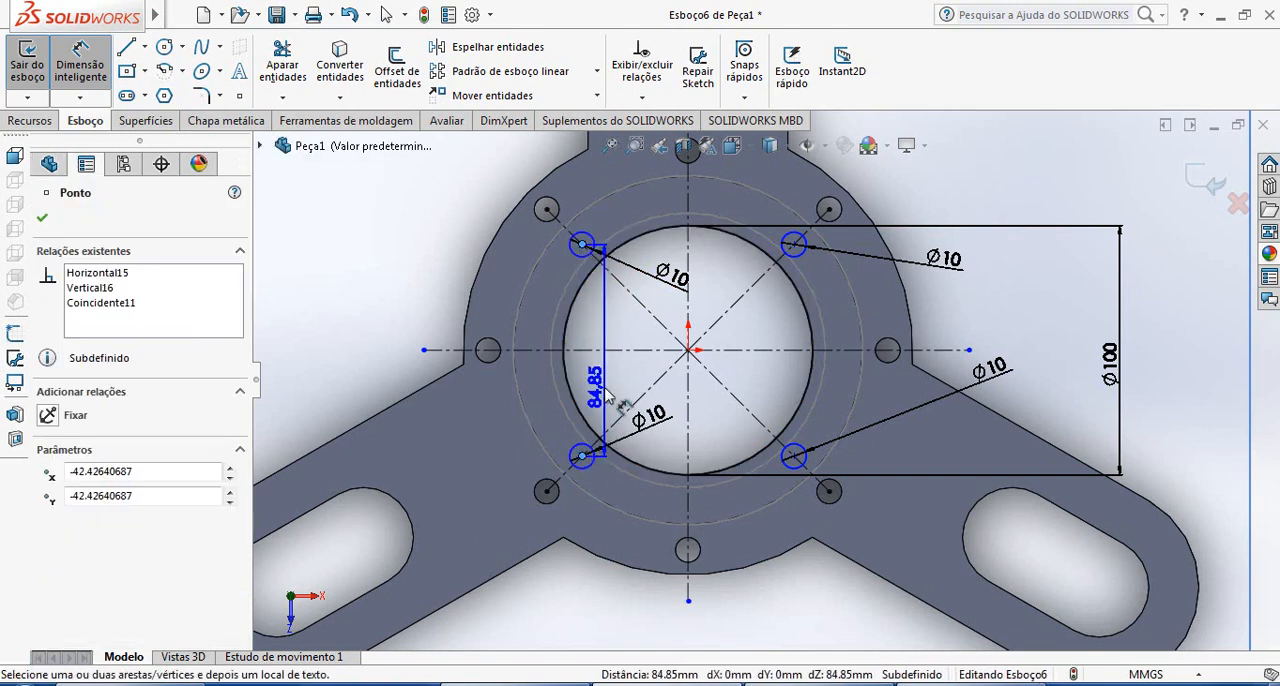
{"action": "left_click", "coordinate": [346, 300]}
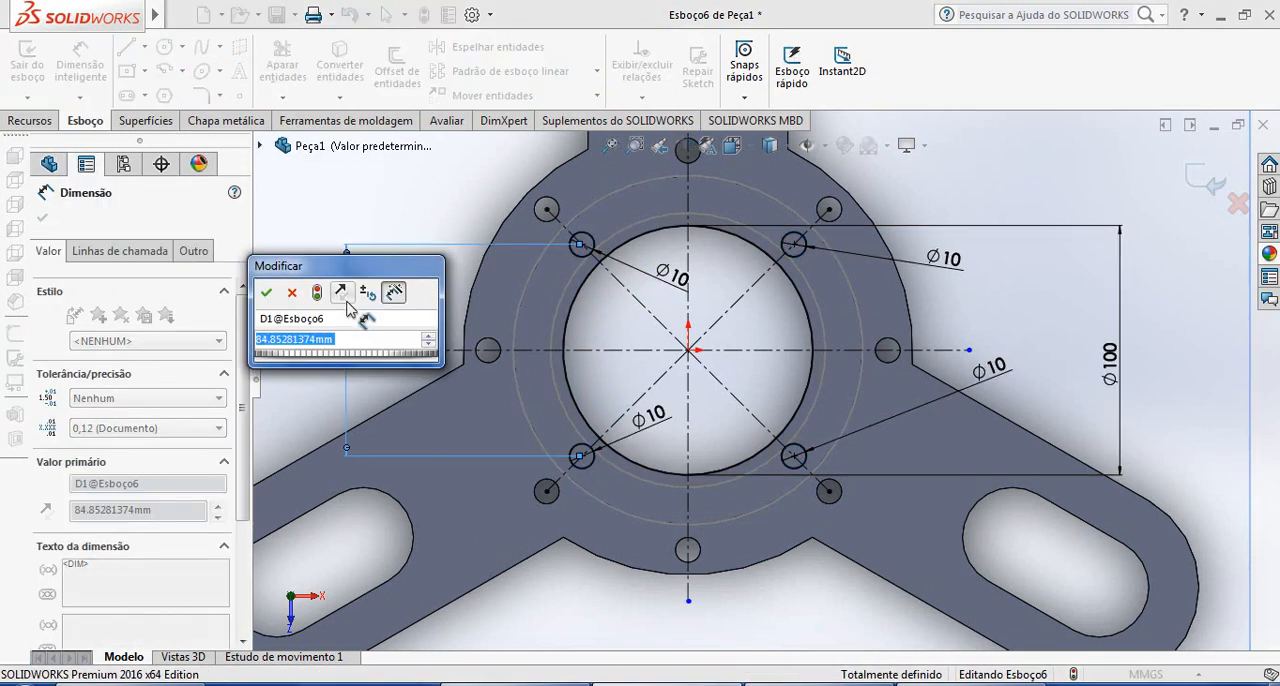
{"action": "type", "text": "86"}
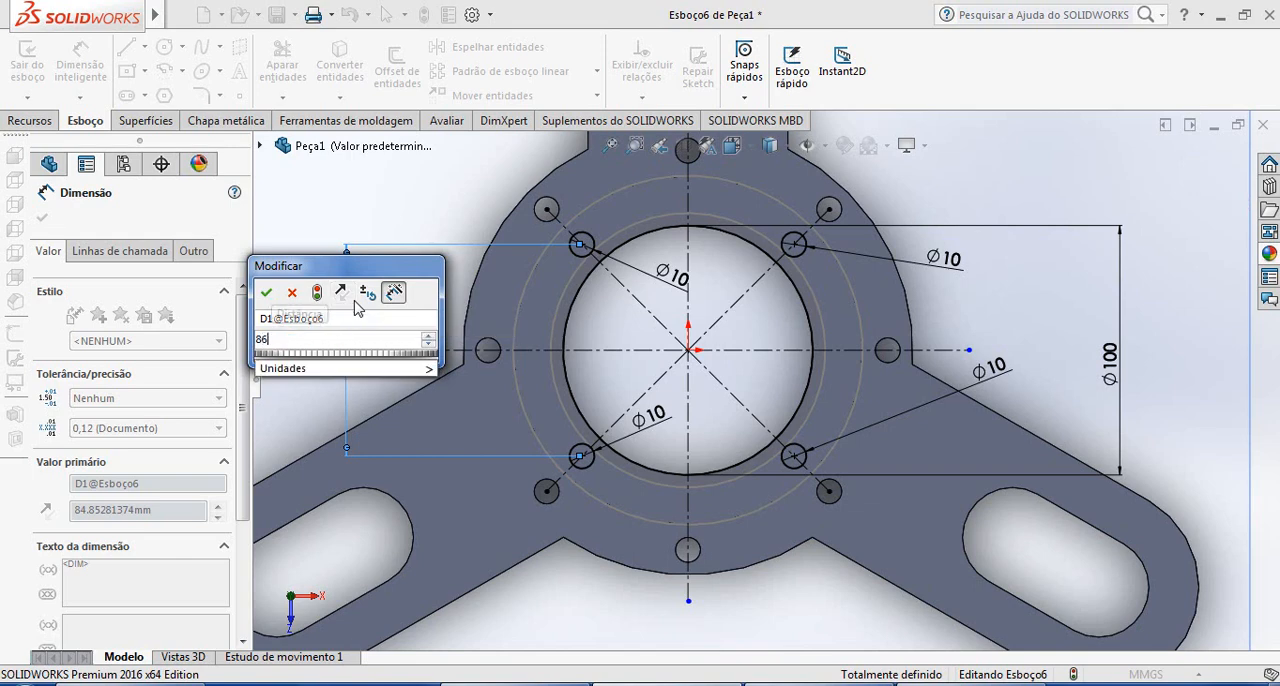
{"action": "key", "text": "Return"}
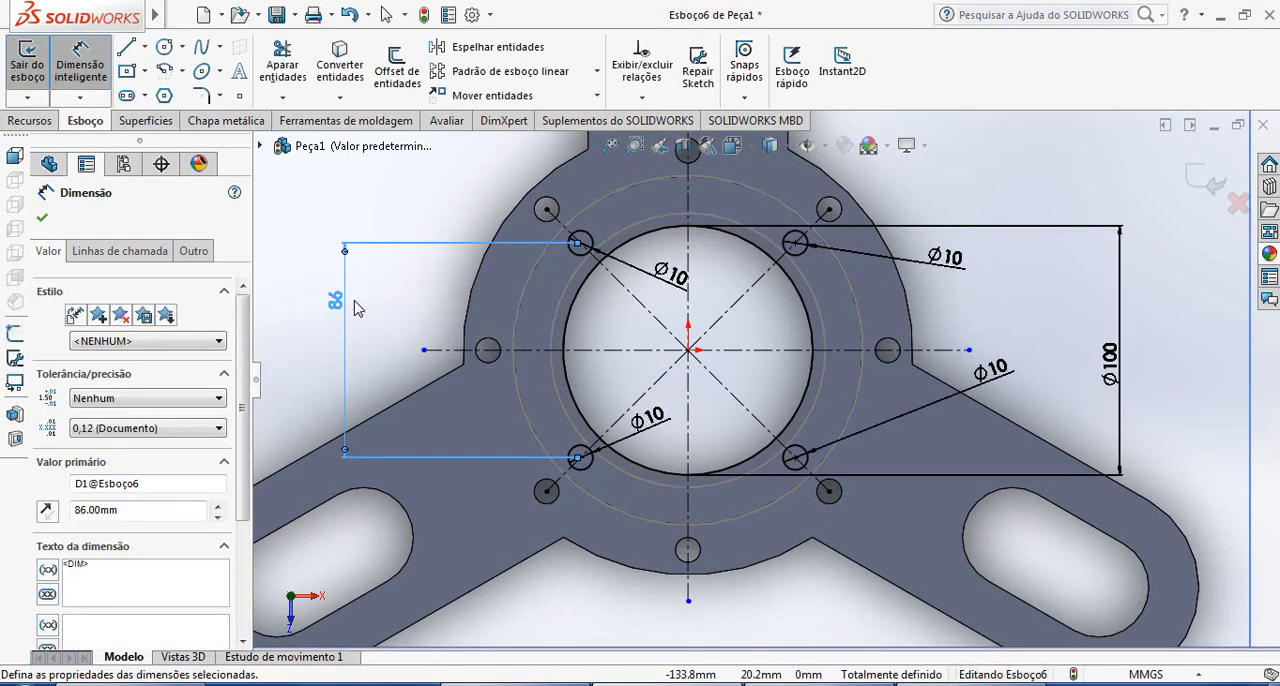
Try to dimension the horizontal distance between the centres of the two upper small circles
{"action": "left_click", "coordinate": [582, 244]}
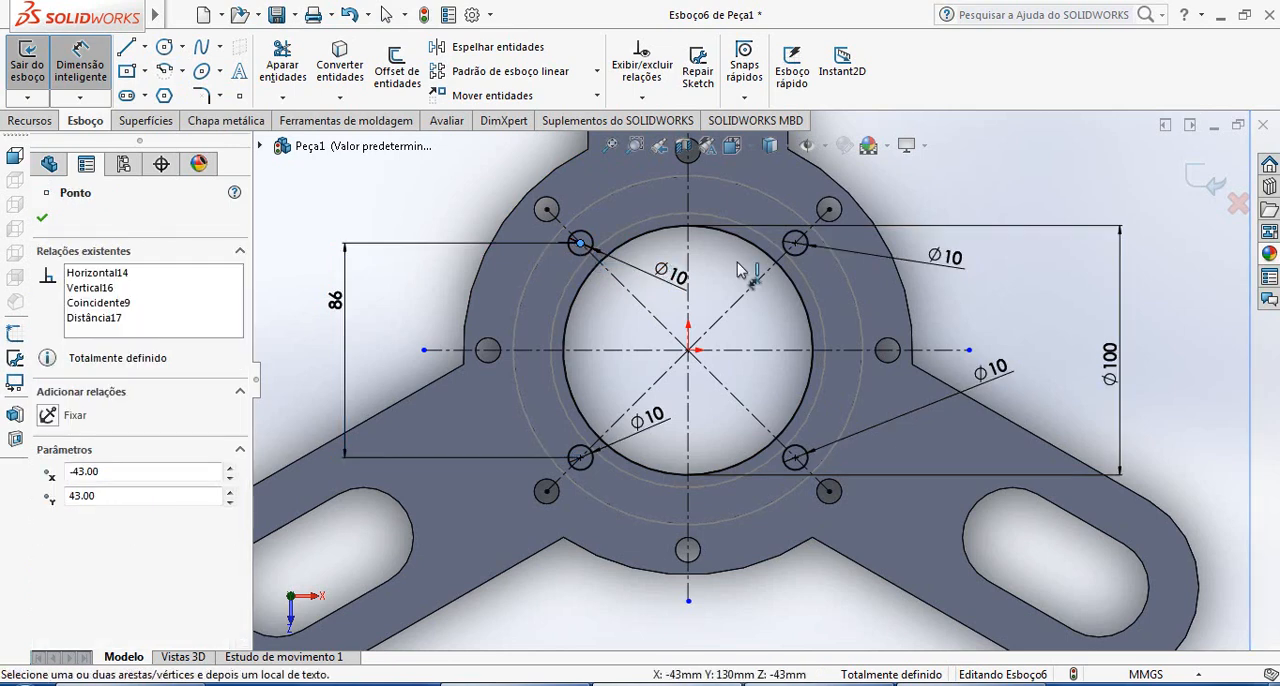
{"action": "left_click", "coordinate": [795, 244]}
{"action": "left_click", "coordinate": [765, 318]}
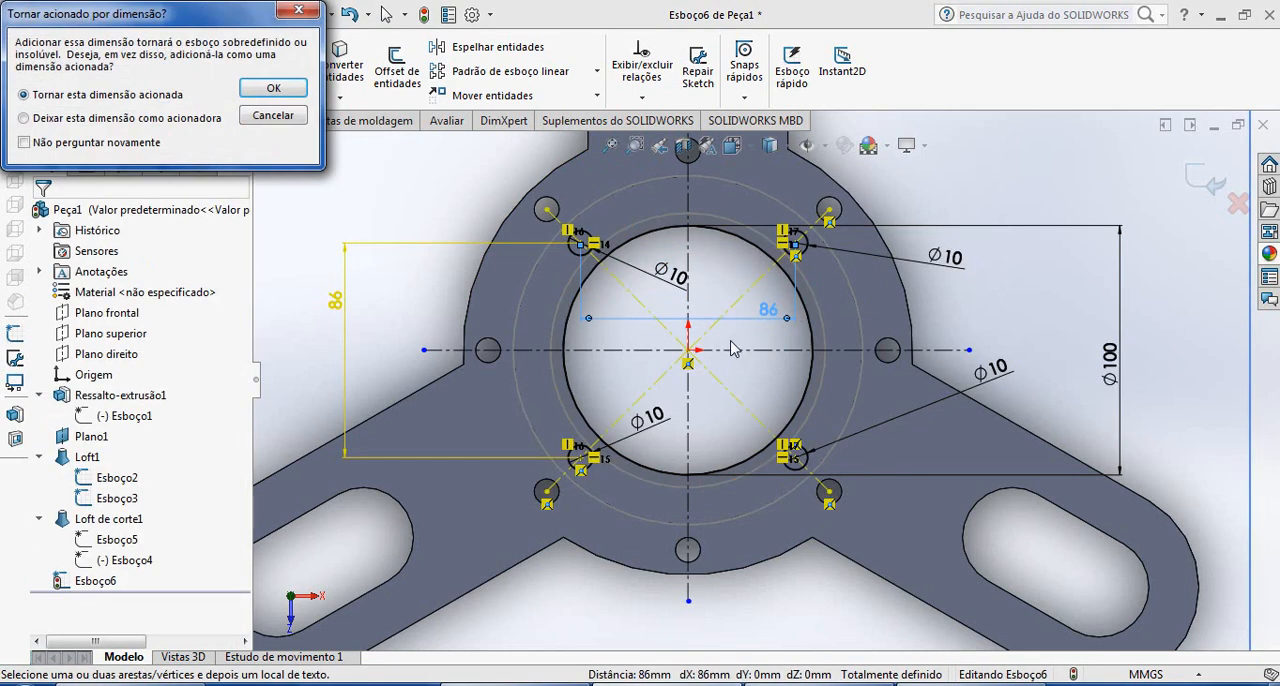
{"action": "left_click", "coordinate": [270, 116]}
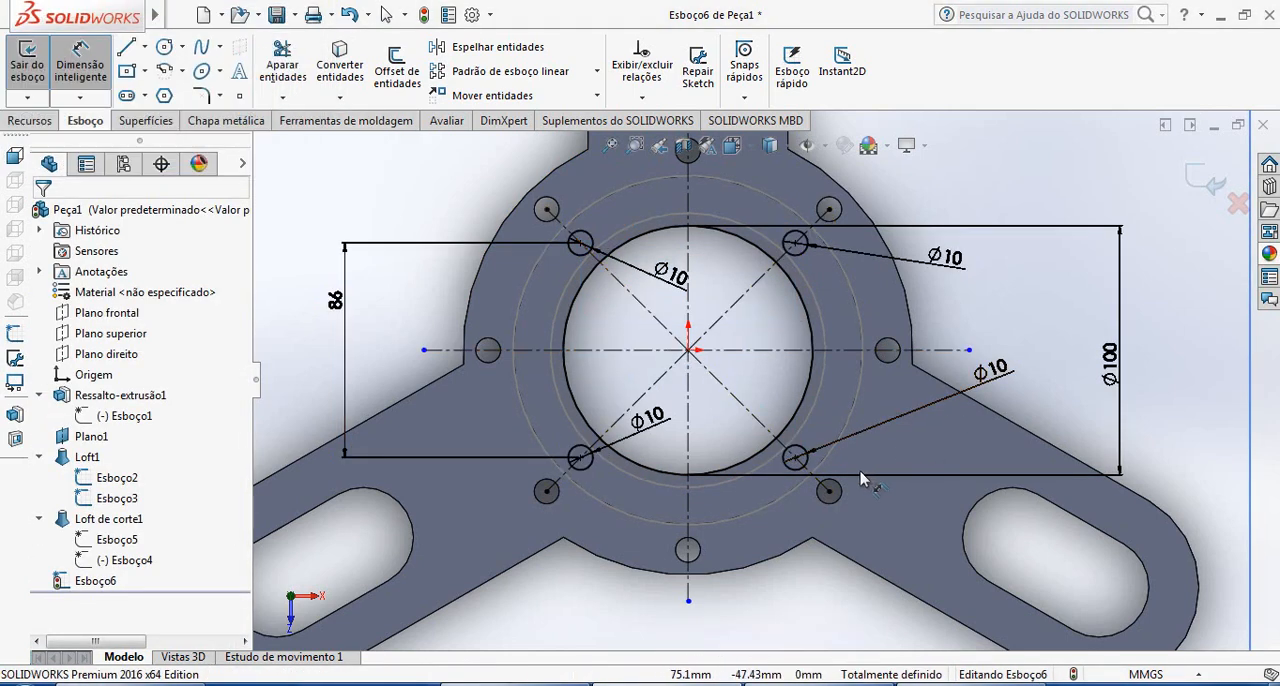
Start a horizontal dimension between the centres of the two lower small circles and abandon it
{"action": "left_click", "coordinate": [581, 458]}
{"action": "left_click", "coordinate": [795, 458]}
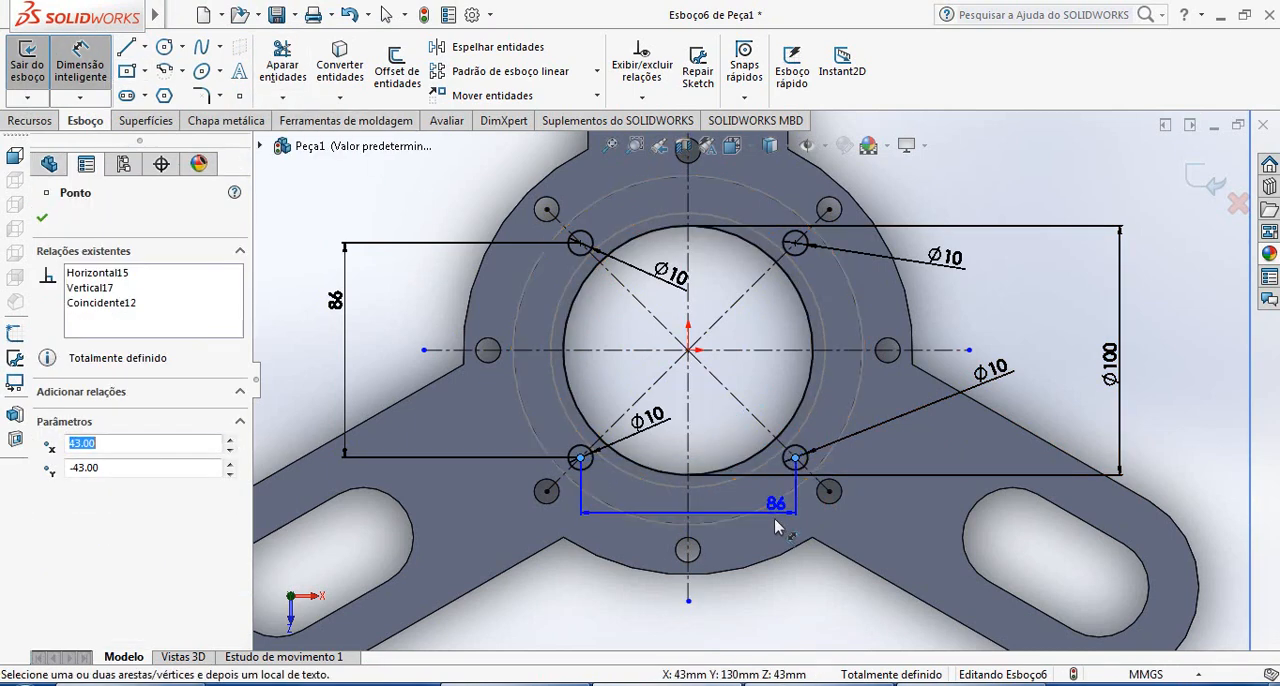
{"action": "key", "text": "Escape"}
{"action": "key", "text": "Escape"}
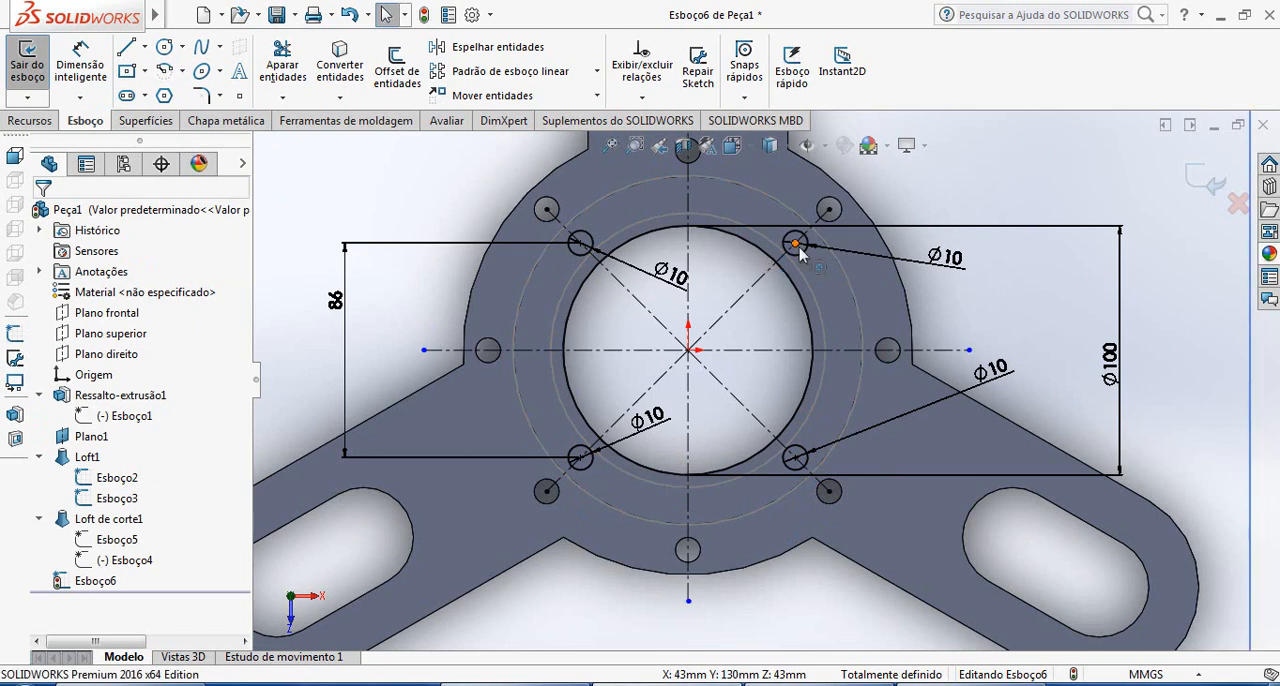
Try to dimension the vertical distance between the centres of the two right-hand small circles
{"action": "left_click", "coordinate": [81, 65]}
{"action": "left_click", "coordinate": [795, 243]}
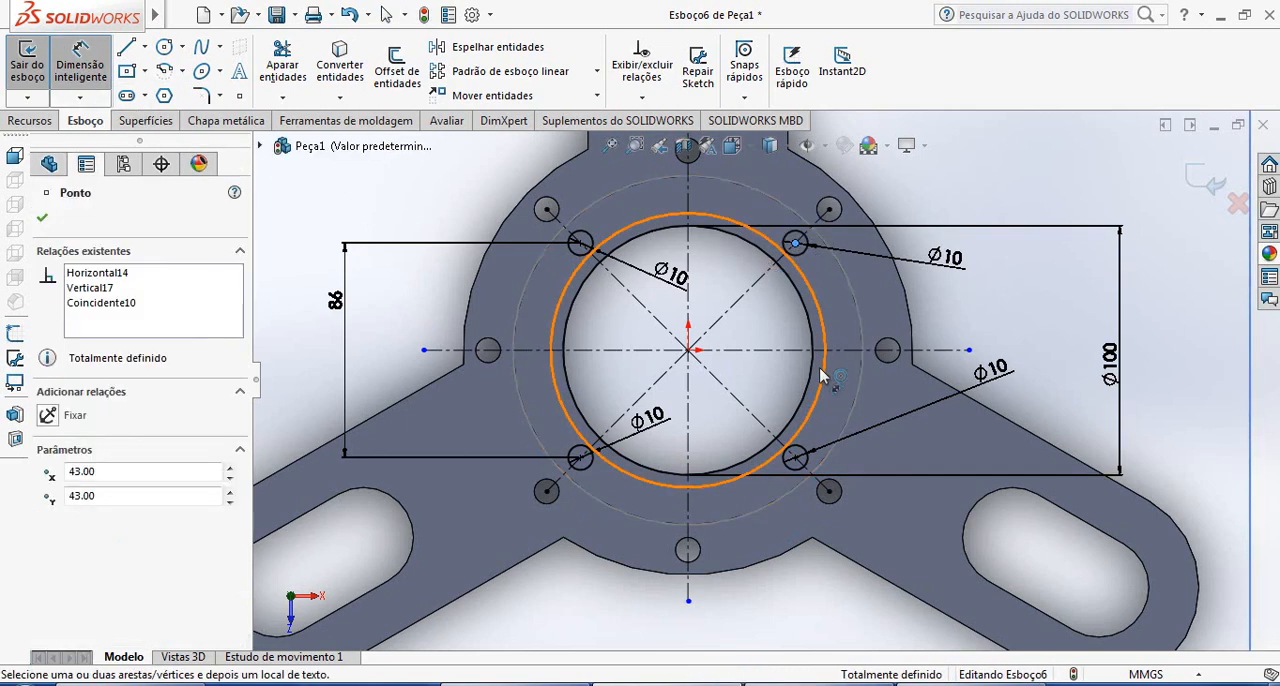
{"action": "left_click", "coordinate": [795, 458]}
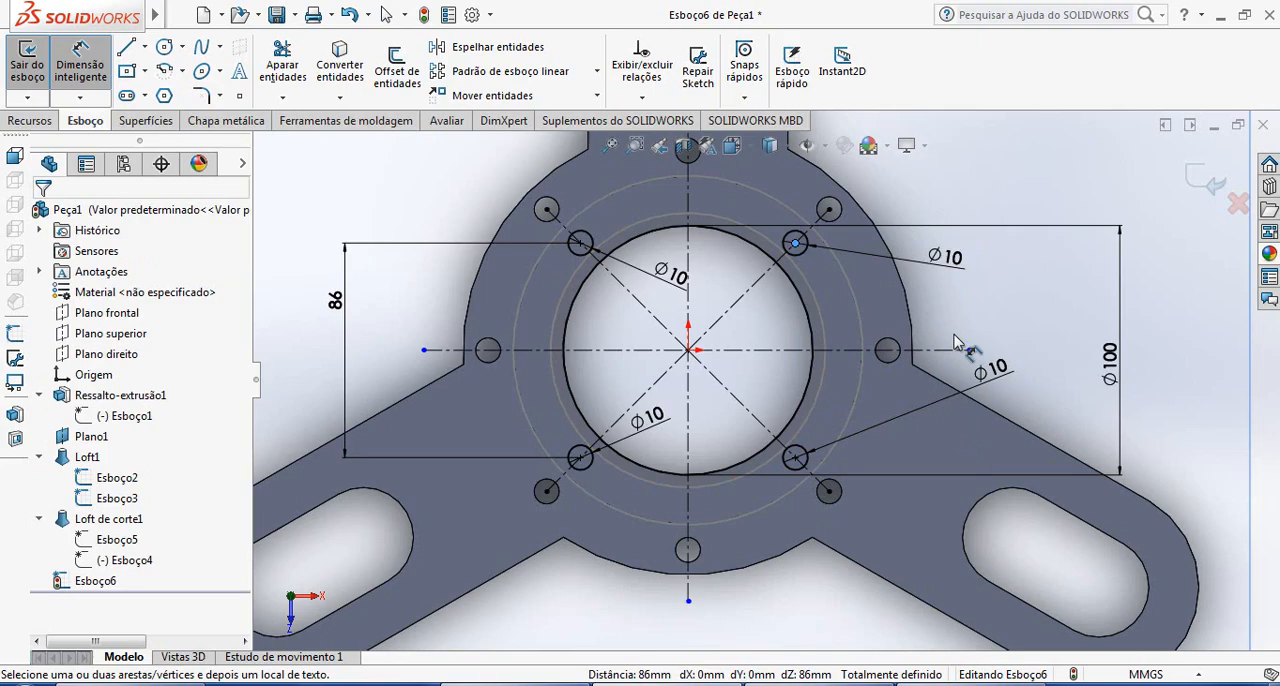
Check the flange diameters in the reference drawing in Windows Photo Viewer, and draw a circle about 275 mm in diameter centred on the SOLIDWORKS sketch origin
{"action": "left_click", "coordinate": [925, 684]}
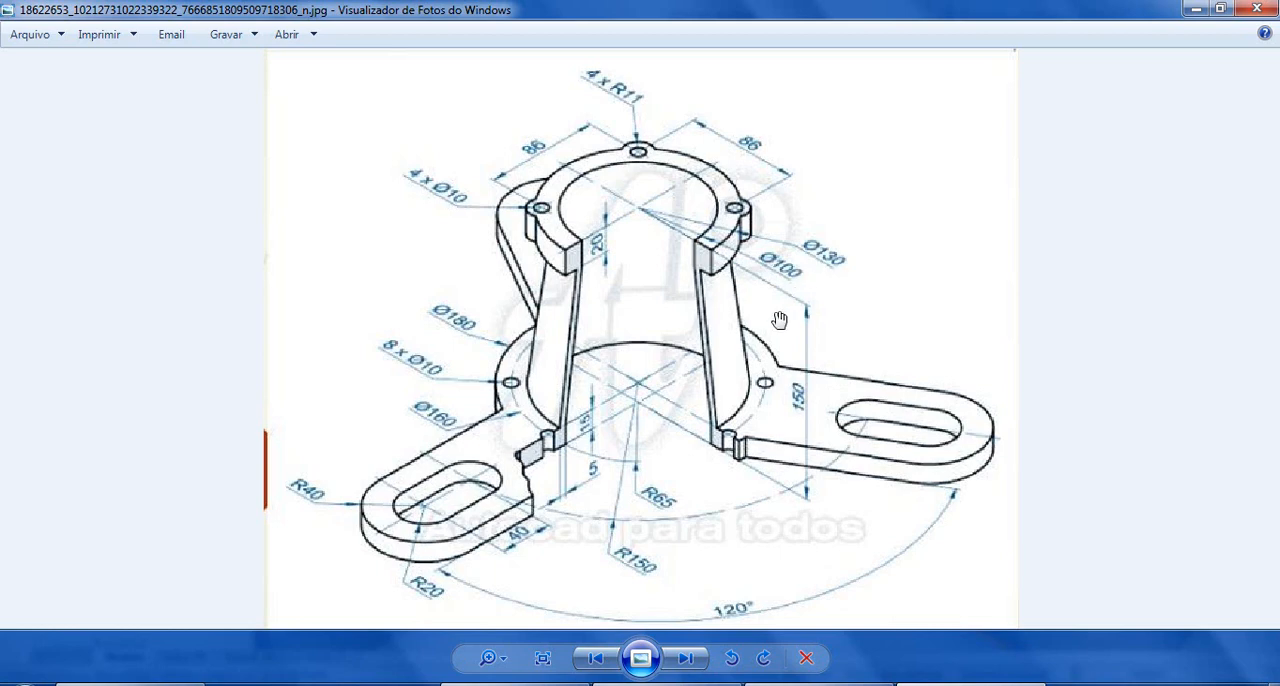
{"action": "left_click", "coordinate": [925, 684]}
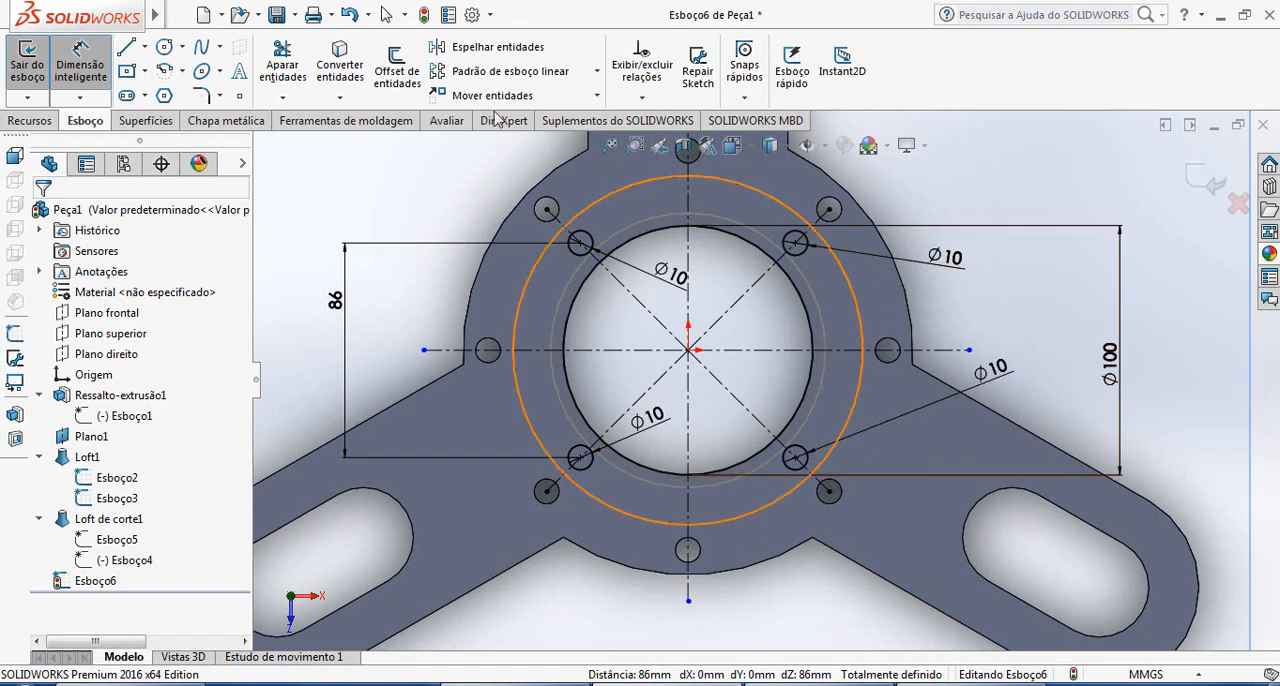
{"action": "left_click", "coordinate": [164, 46]}
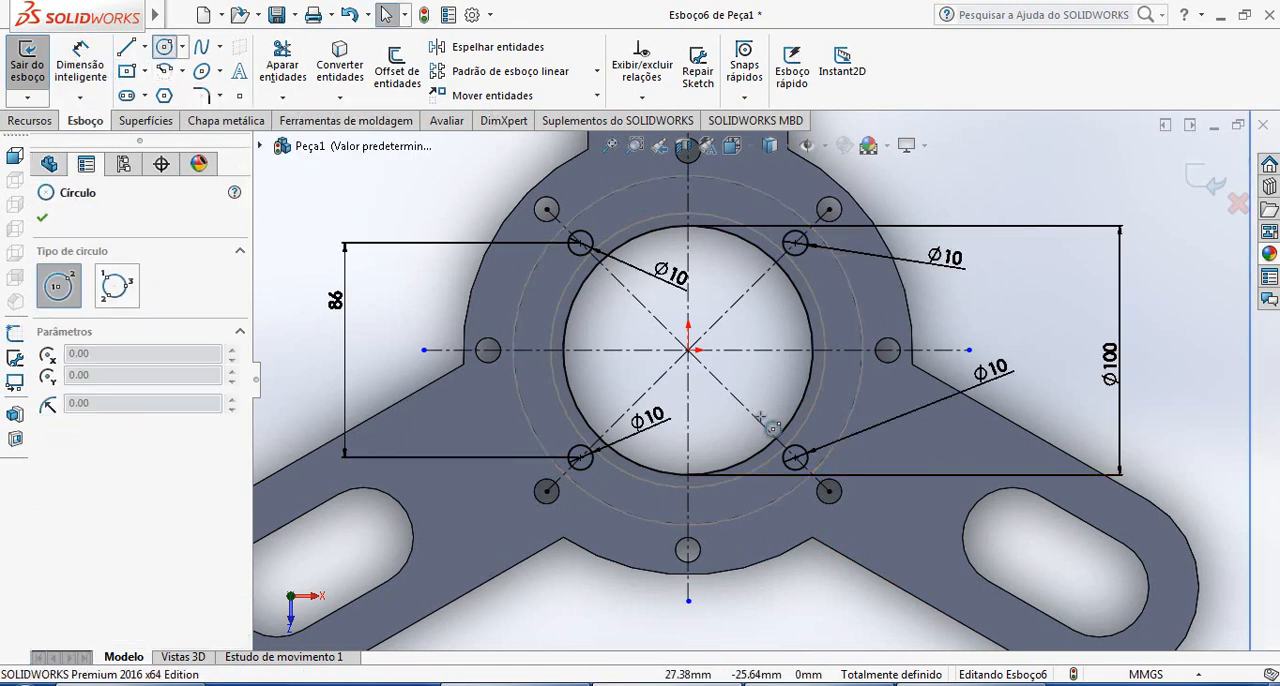
{"action": "left_click", "coordinate": [688, 350]}
{"action": "left_click", "coordinate": [1030, 350]}
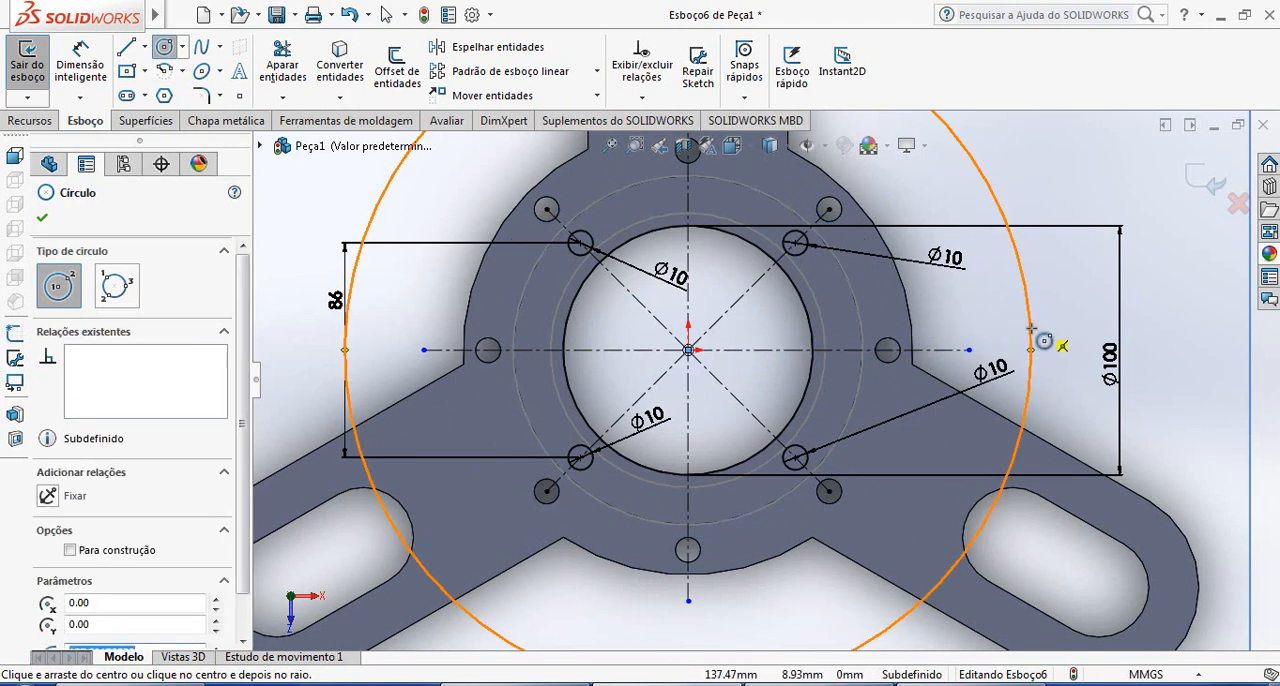
Dimension the new outer circle with a diameter of 130 mm
{"action": "left_click", "coordinate": [81, 62]}
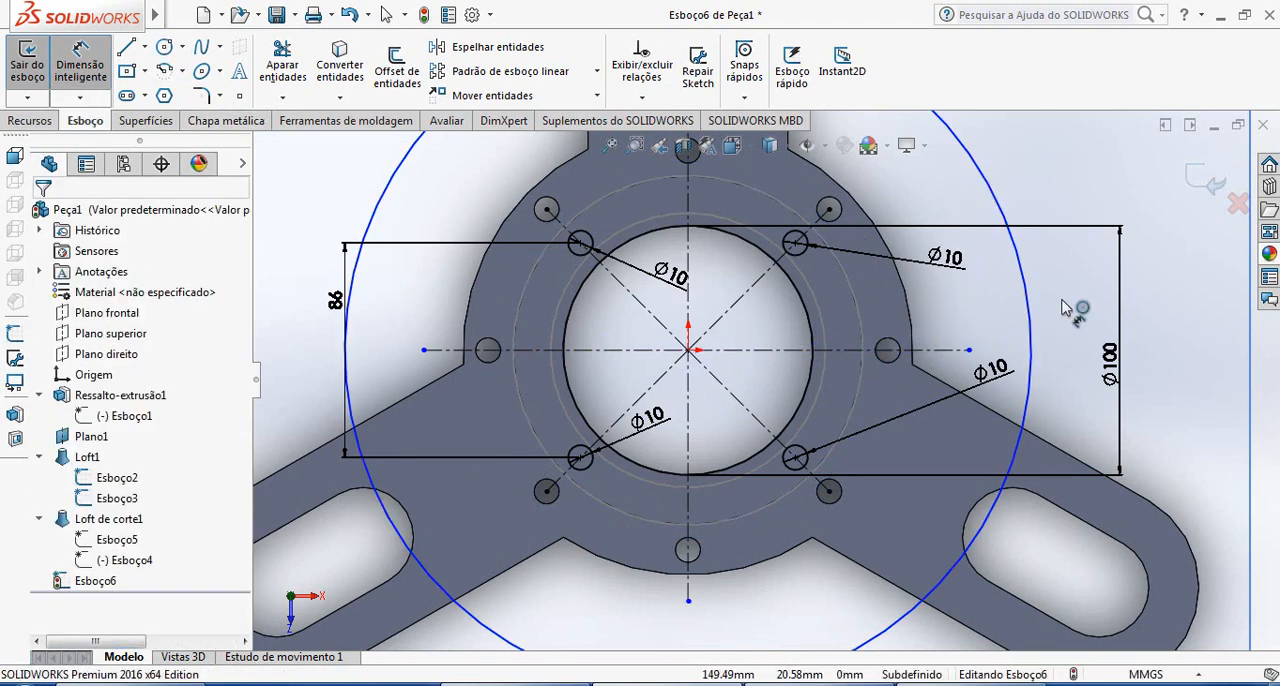
{"action": "left_click", "coordinate": [1030, 318]}
{"action": "left_click", "coordinate": [1100, 295]}
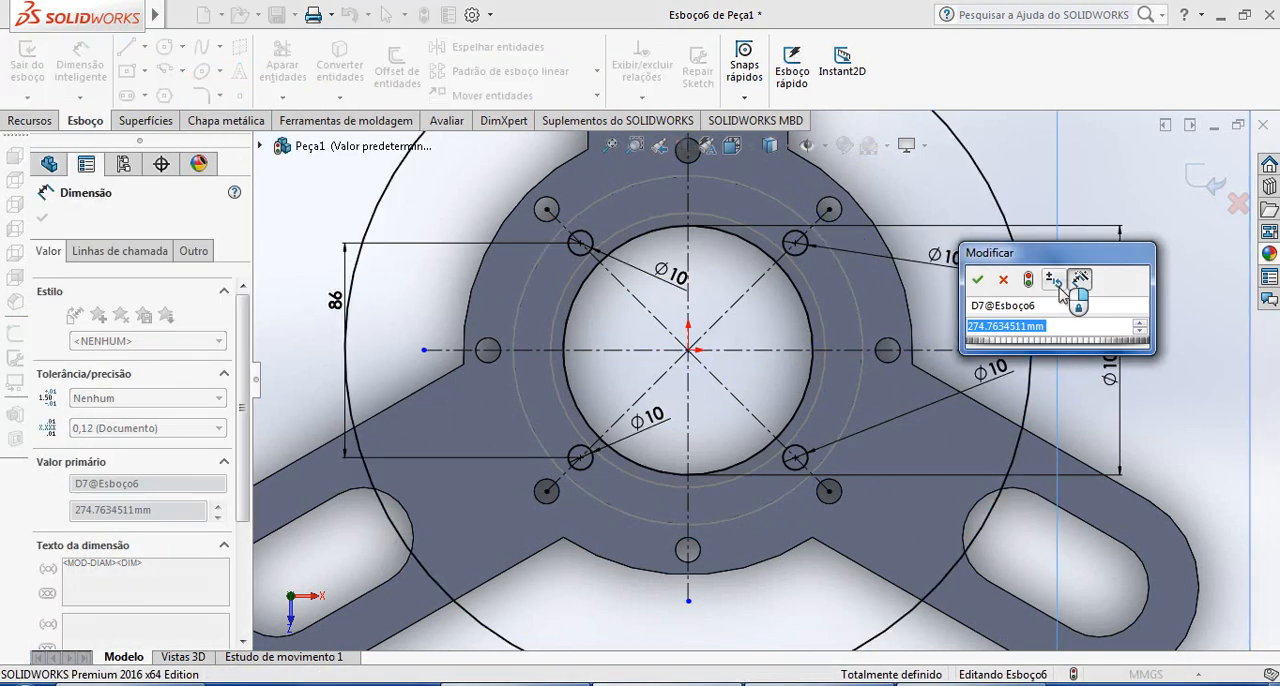
{"action": "type", "text": "130"}
{"action": "key", "text": "Return"}
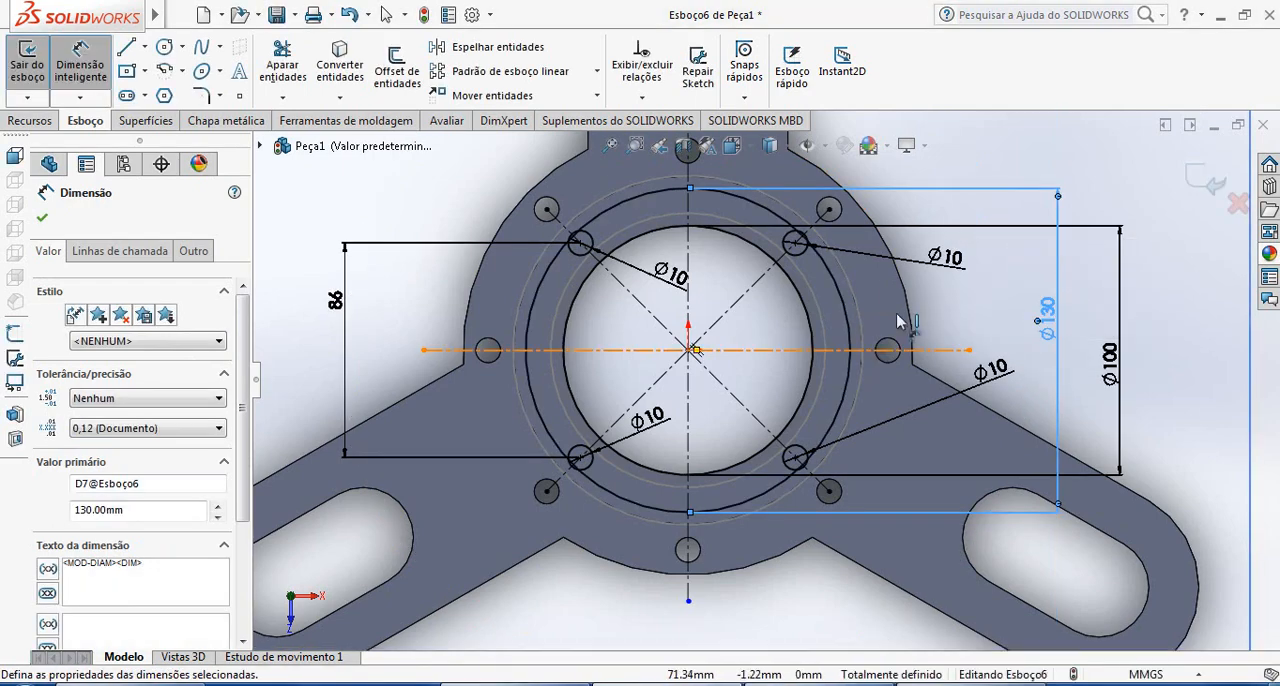
{"action": "scroll", "coordinate": [895, 252], "scroll_direction": "down", "scroll_amount": 3}
{"action": "scroll", "coordinate": [763, 250], "scroll_direction": "down", "scroll_amount": 3}
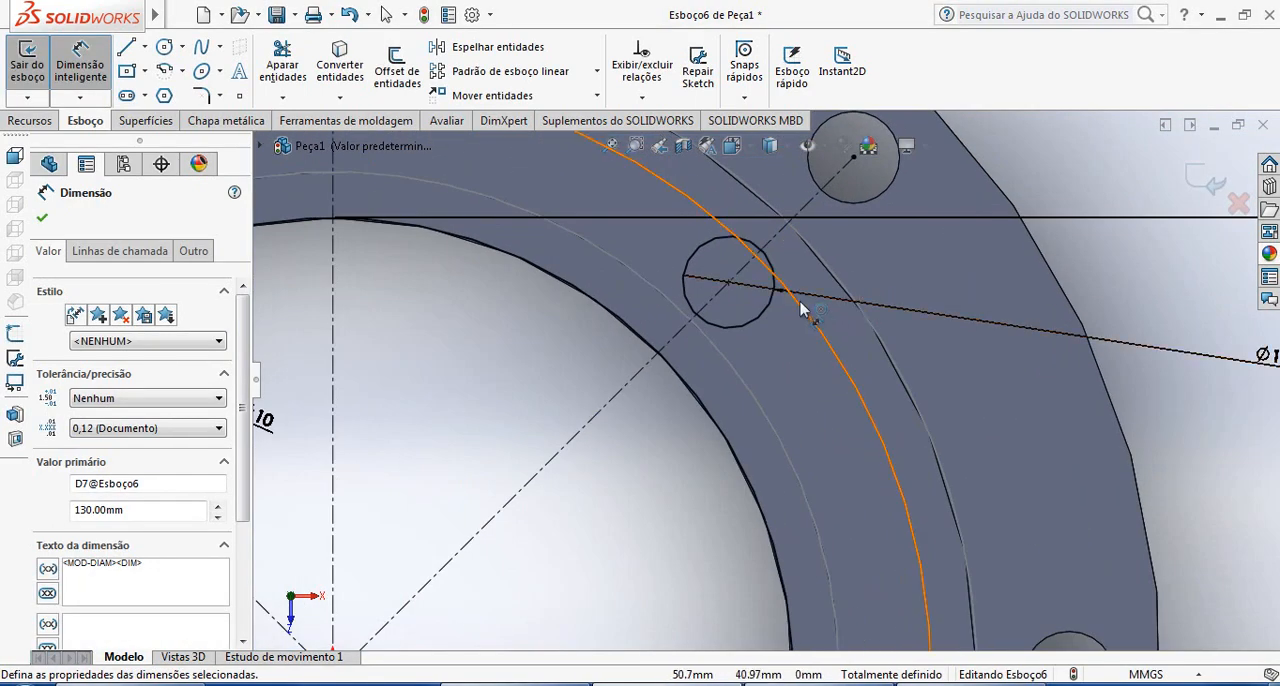
Examine where the 130 mm circle crosses the small hole circles, and check the flange in the reference drawing in Windows Photo Viewer
{"action": "scroll", "coordinate": [795, 305], "scroll_direction": "up", "scroll_amount": 1}
{"action": "scroll", "coordinate": [770, 320], "scroll_direction": "down", "scroll_amount": 2}
{"action": "scroll", "coordinate": [767, 350], "scroll_direction": "up", "scroll_amount": 2}
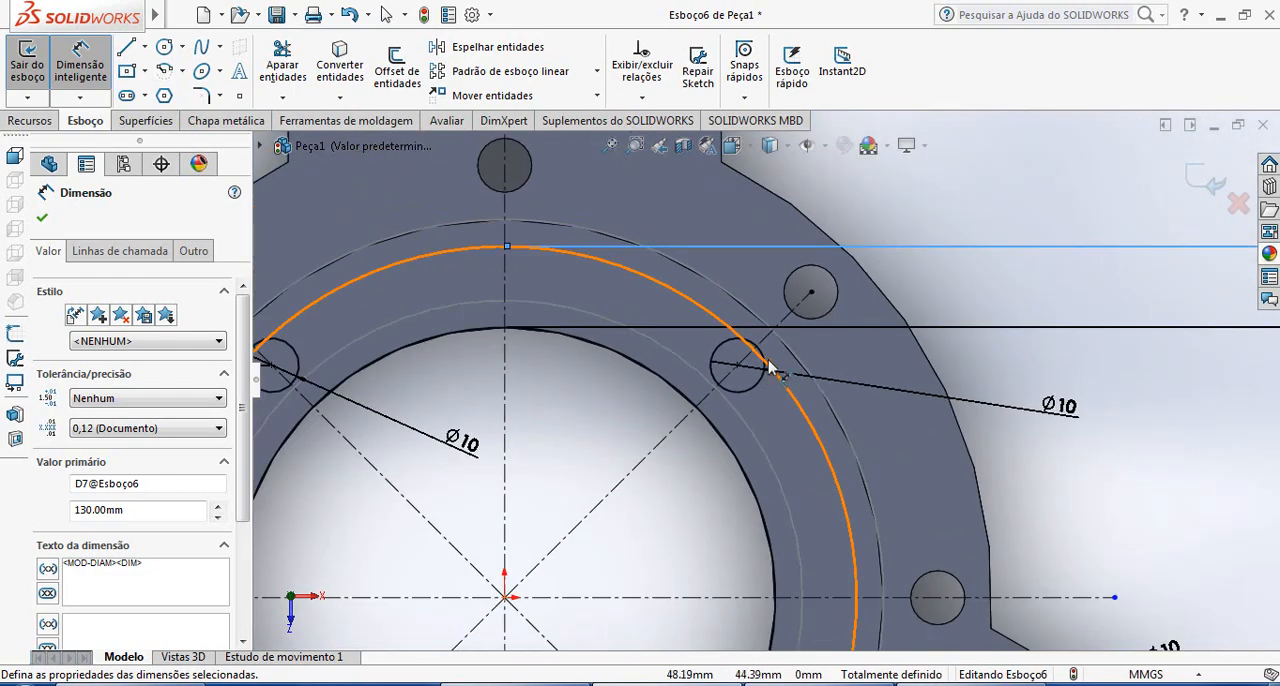
{"action": "scroll", "coordinate": [766, 372], "scroll_direction": "down", "scroll_amount": 1}
{"action": "scroll", "coordinate": [765, 370], "scroll_direction": "down", "scroll_amount": 2}
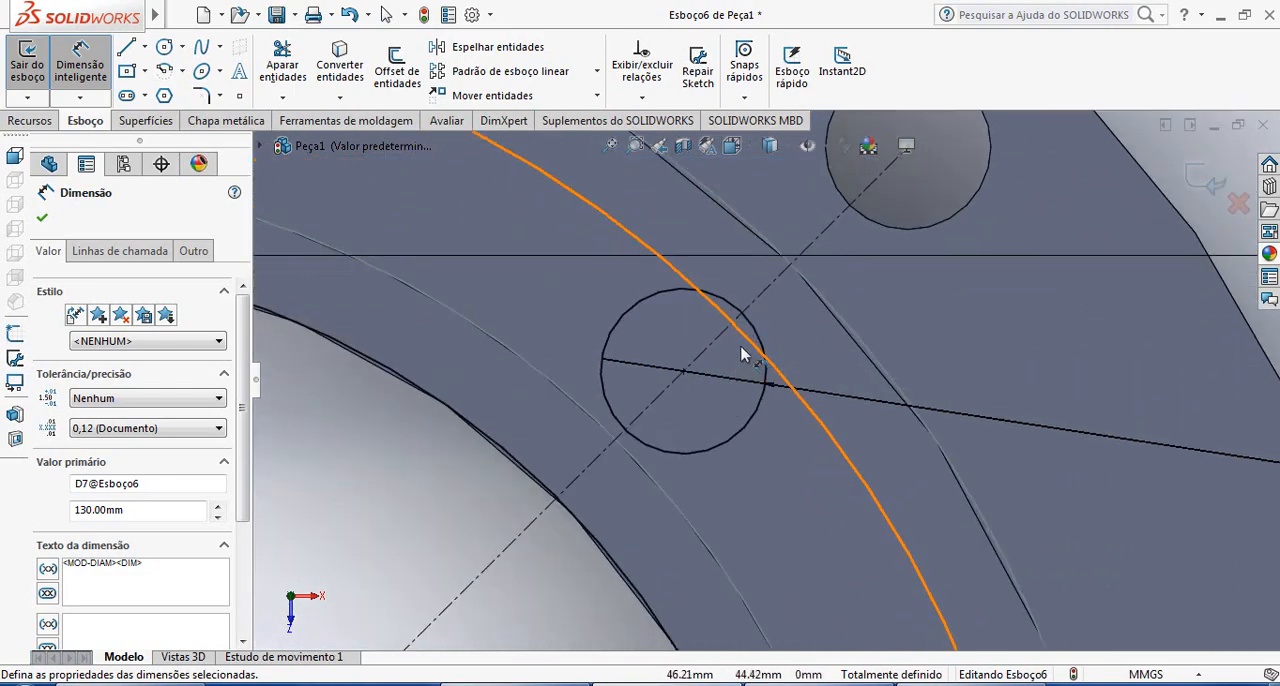
{"action": "scroll", "coordinate": [741, 353], "scroll_direction": "up", "scroll_amount": 5}
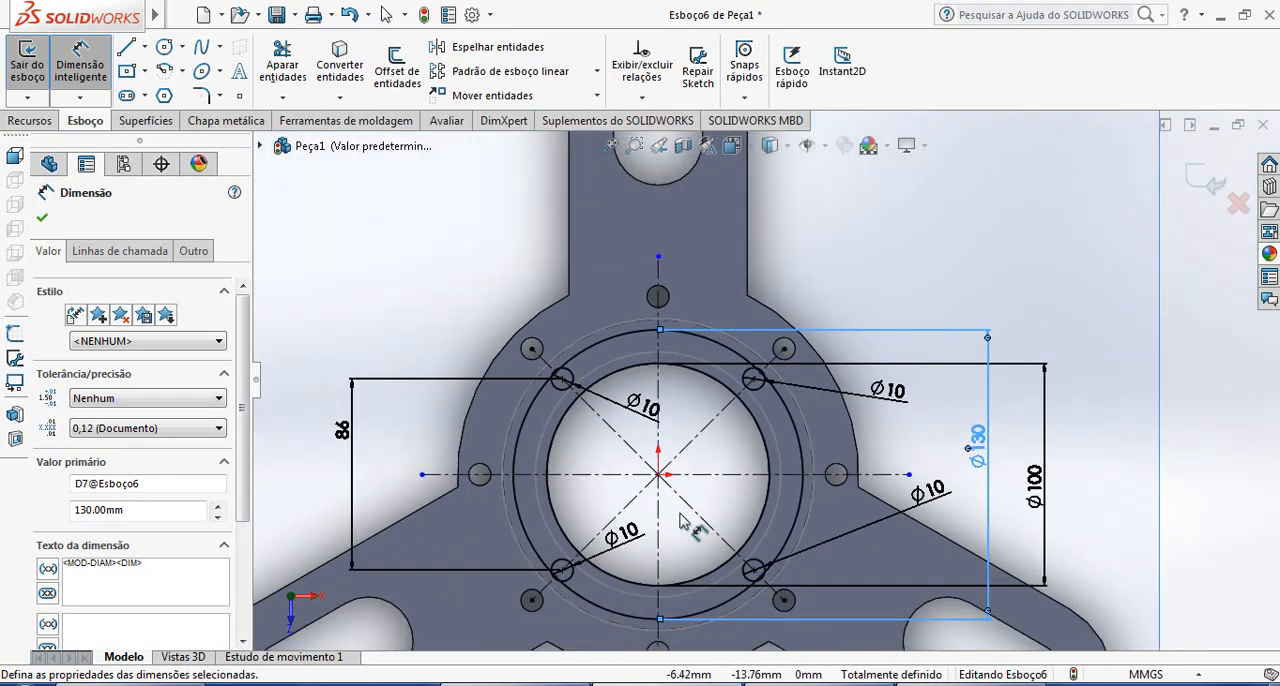
{"action": "scroll", "coordinate": [704, 532], "scroll_direction": "up", "scroll_amount": 1}
{"action": "scroll", "coordinate": [632, 530], "scroll_direction": "down", "scroll_amount": 1}
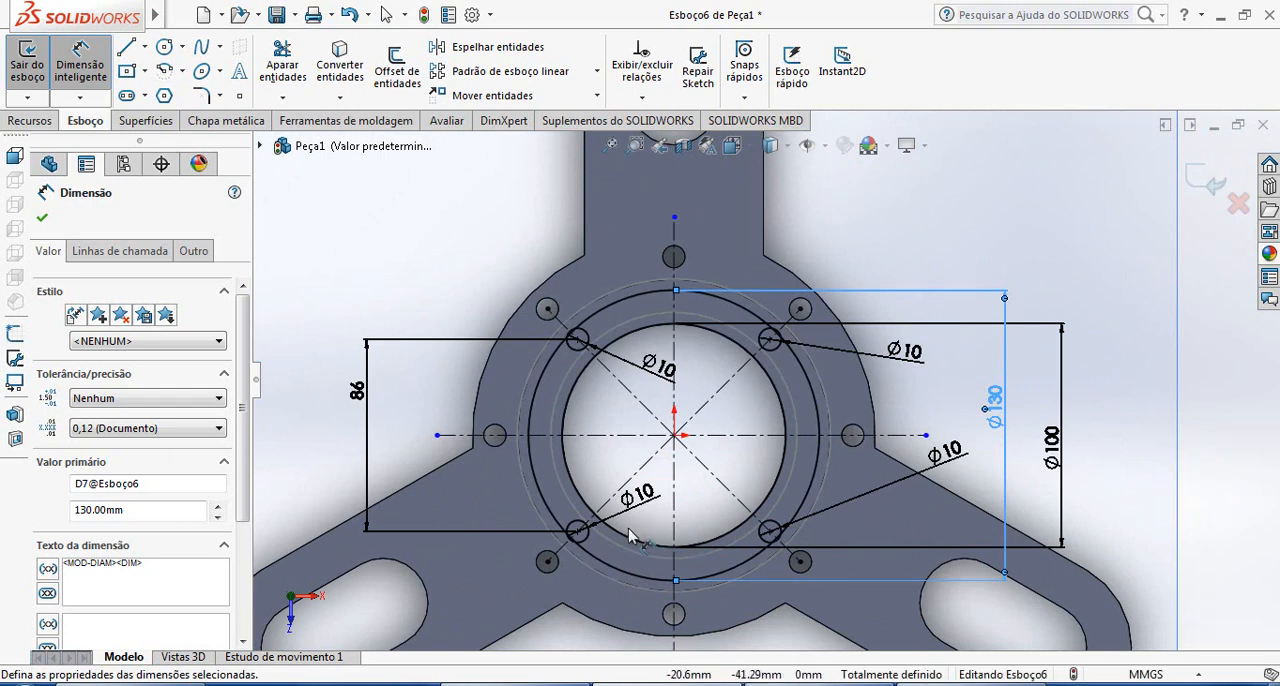
{"action": "key", "text": "alt+Tab"}
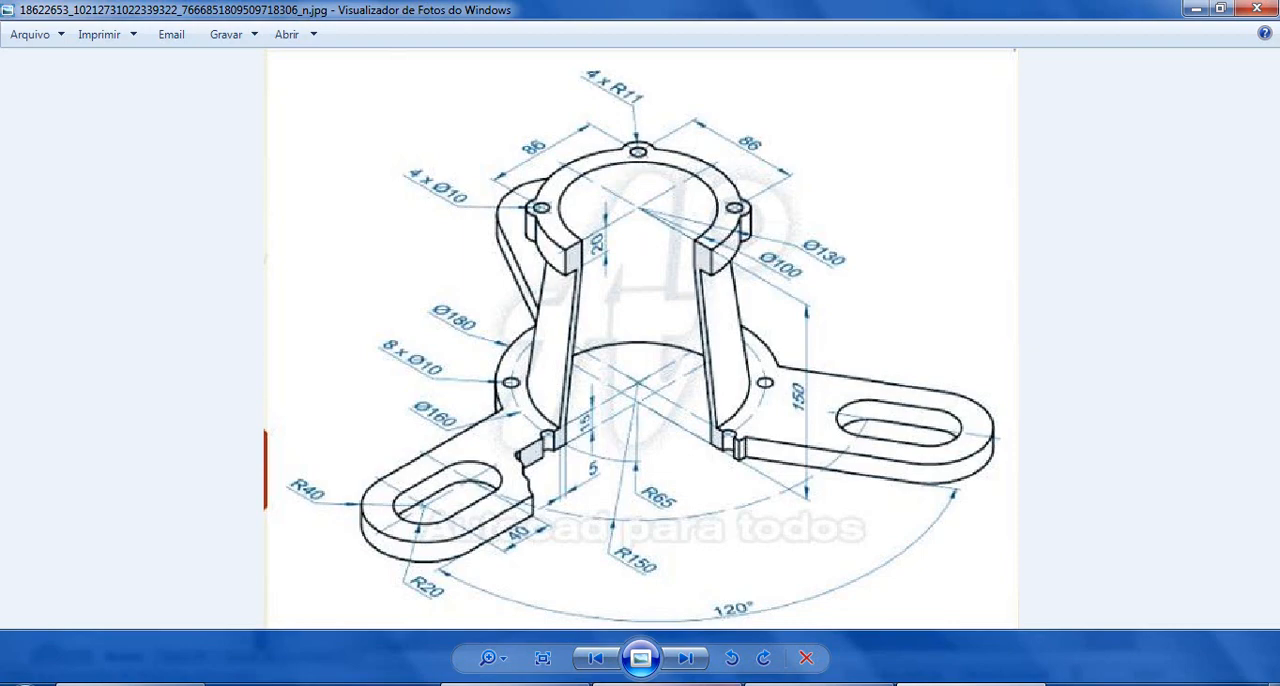
{"action": "key", "text": "alt+Tab"}
Draw a circle about 18.6 mm in diameter in SOLIDWORKS, concentric with the upper-left 10 mm hole circle
{"action": "scroll", "coordinate": [800, 309], "scroll_direction": "down", "scroll_amount": 1}
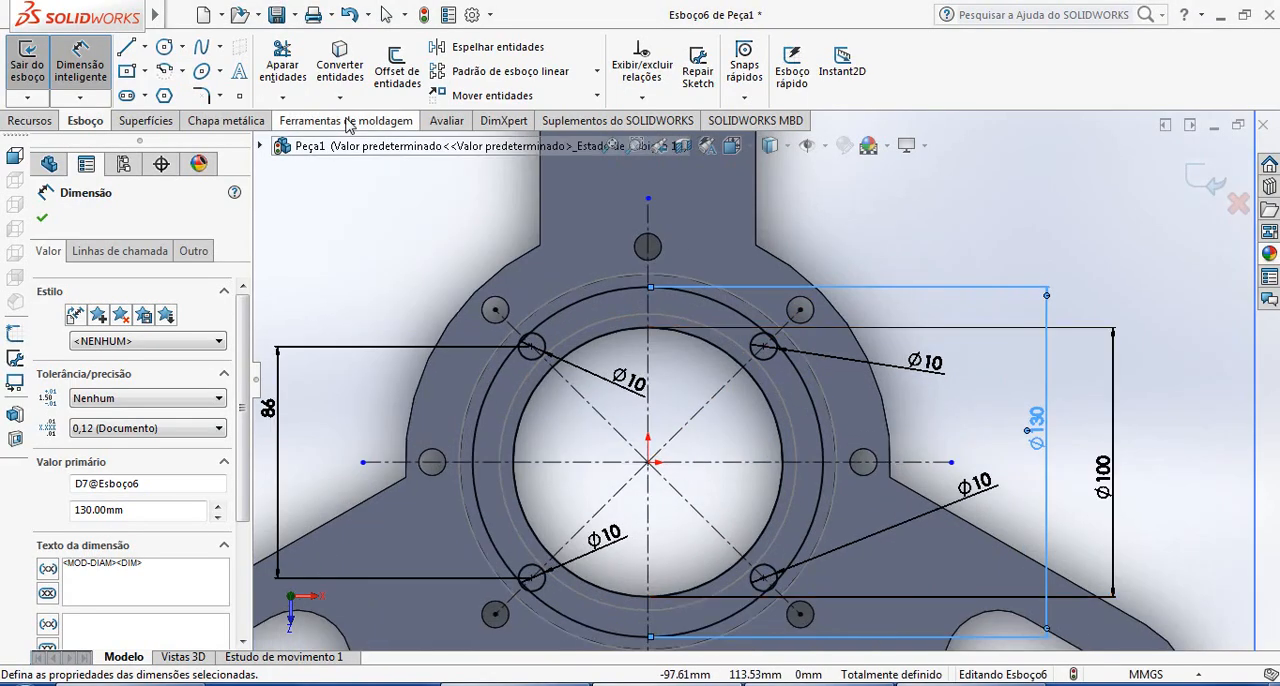
{"action": "left_click", "coordinate": [165, 47]}
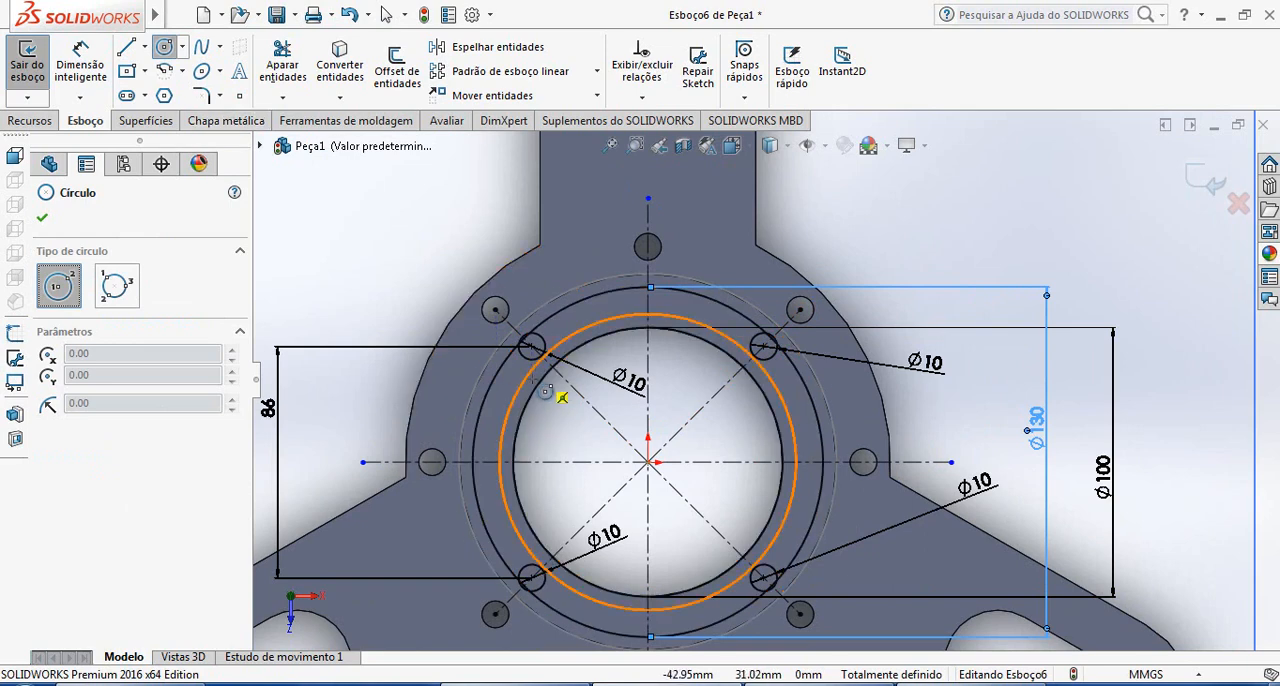
{"action": "scroll", "coordinate": [540, 376], "scroll_direction": "down", "scroll_amount": 3}
{"action": "scroll", "coordinate": [553, 369], "scroll_direction": "down", "scroll_amount": 2}
{"action": "left_click", "coordinate": [604, 308]}
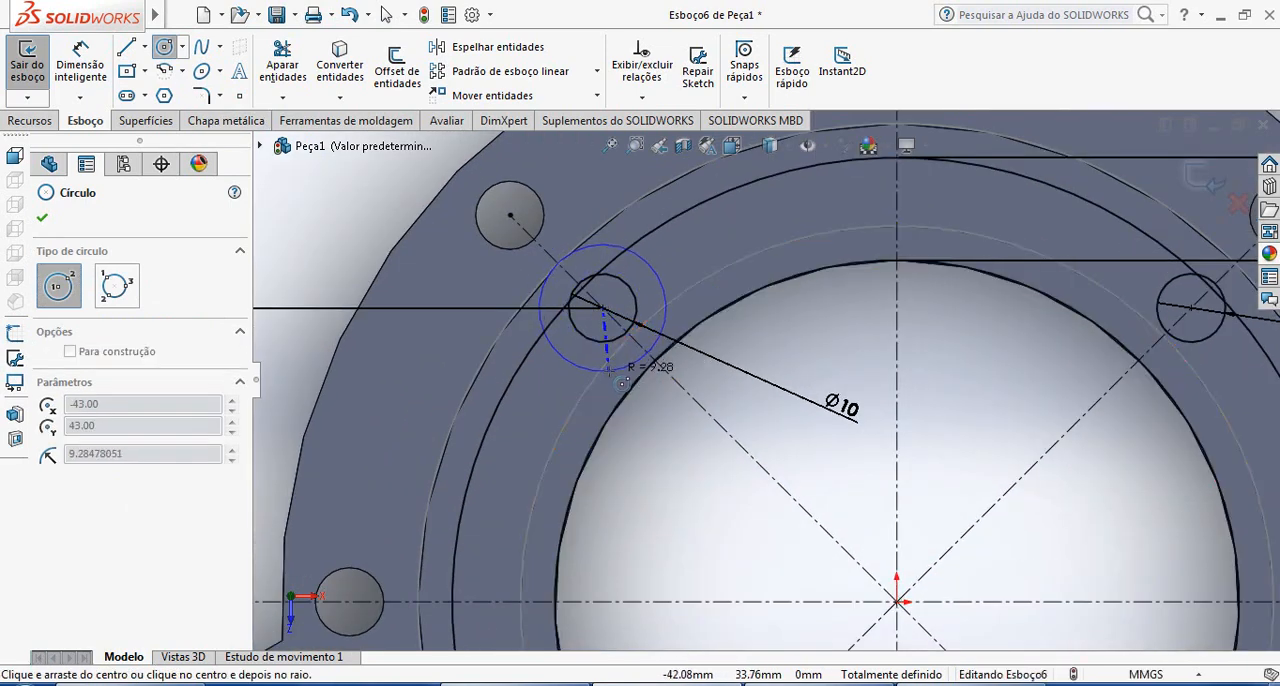
{"action": "left_click", "coordinate": [608, 369]}
{"action": "key", "text": "Escape"}
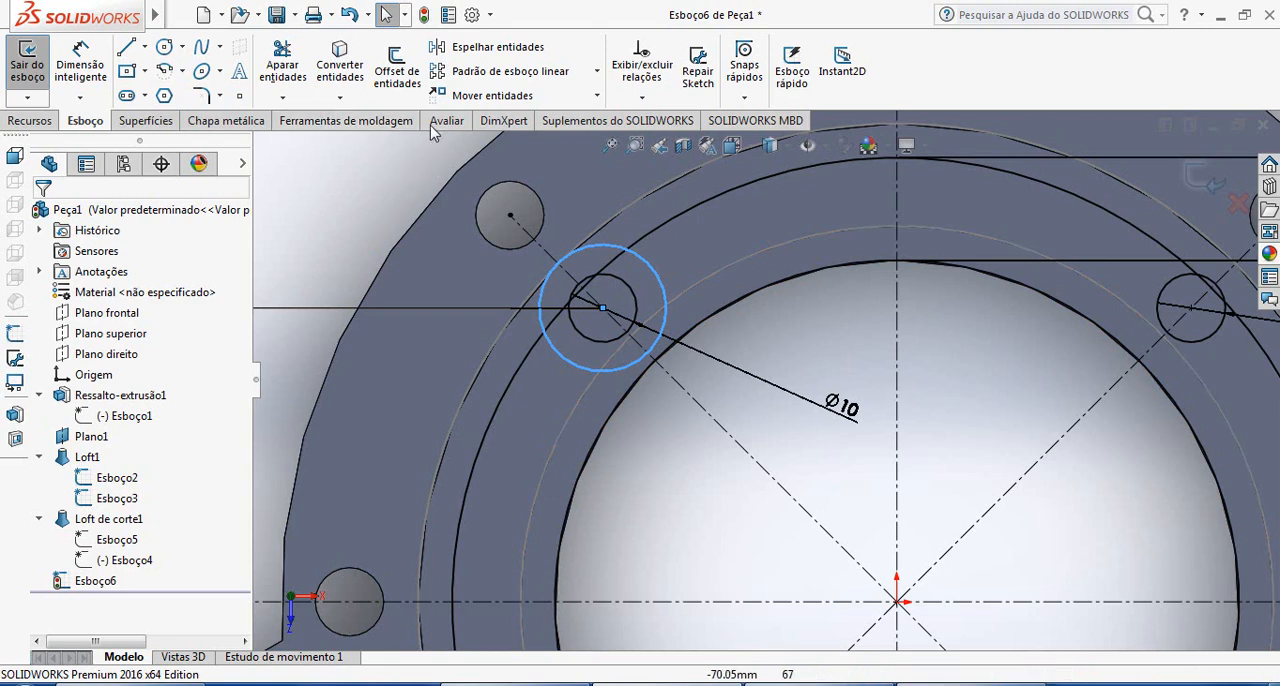
Dimension the new circle around the upper-left hole with a diameter of 11 mm
{"action": "left_click", "coordinate": [598, 72]}
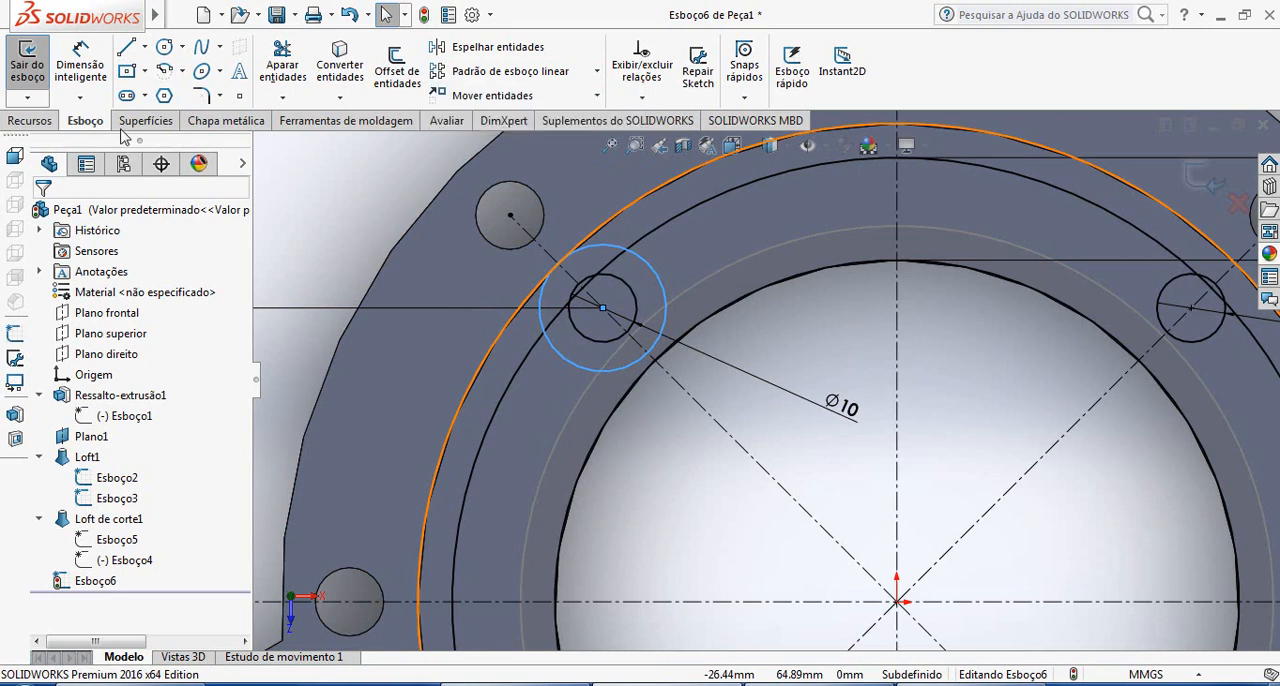
{"action": "left_click", "coordinate": [80, 65]}
{"action": "left_click", "coordinate": [565, 256]}
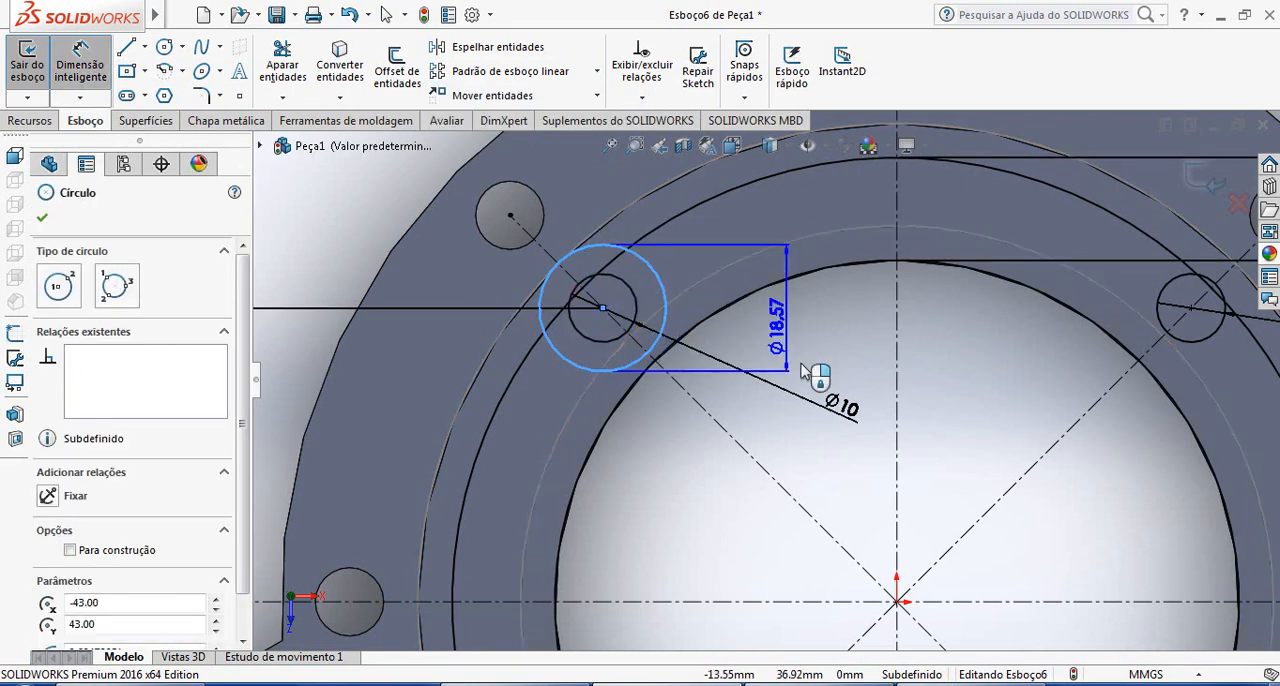
{"action": "left_click", "coordinate": [707, 504]}
{"action": "left_click", "coordinate": [706, 503]}
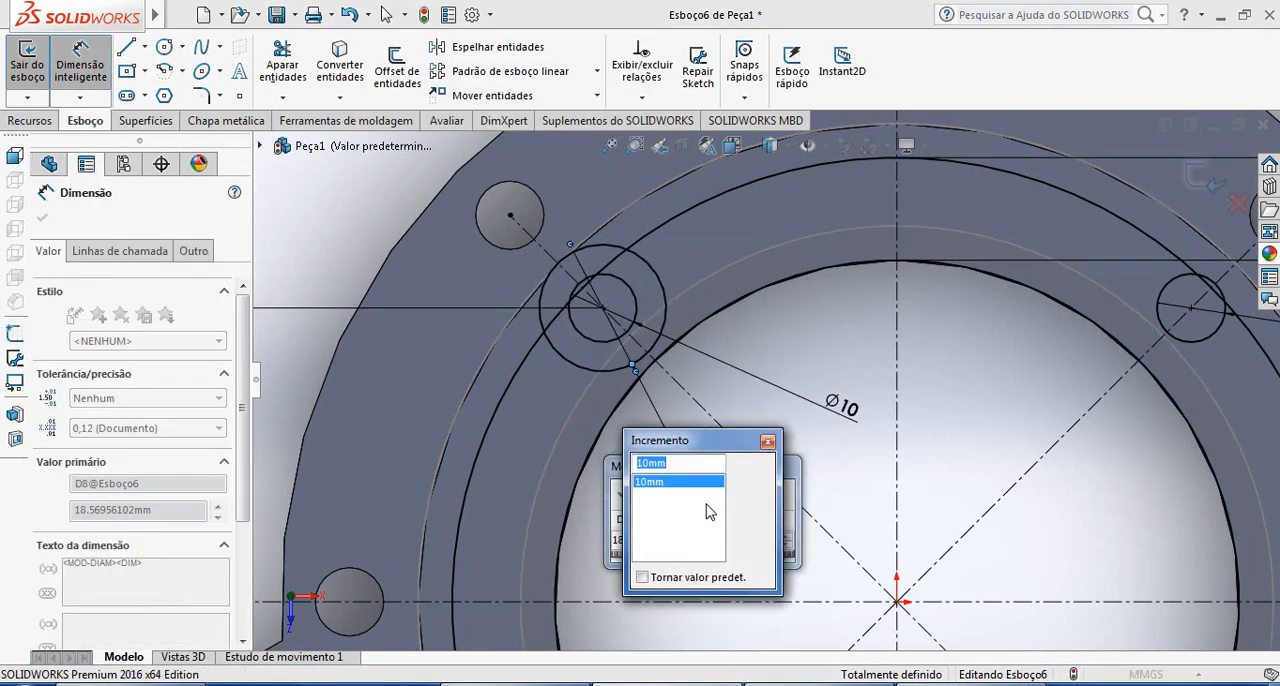
{"action": "type", "text": "10"}
{"action": "key", "text": "Return"}
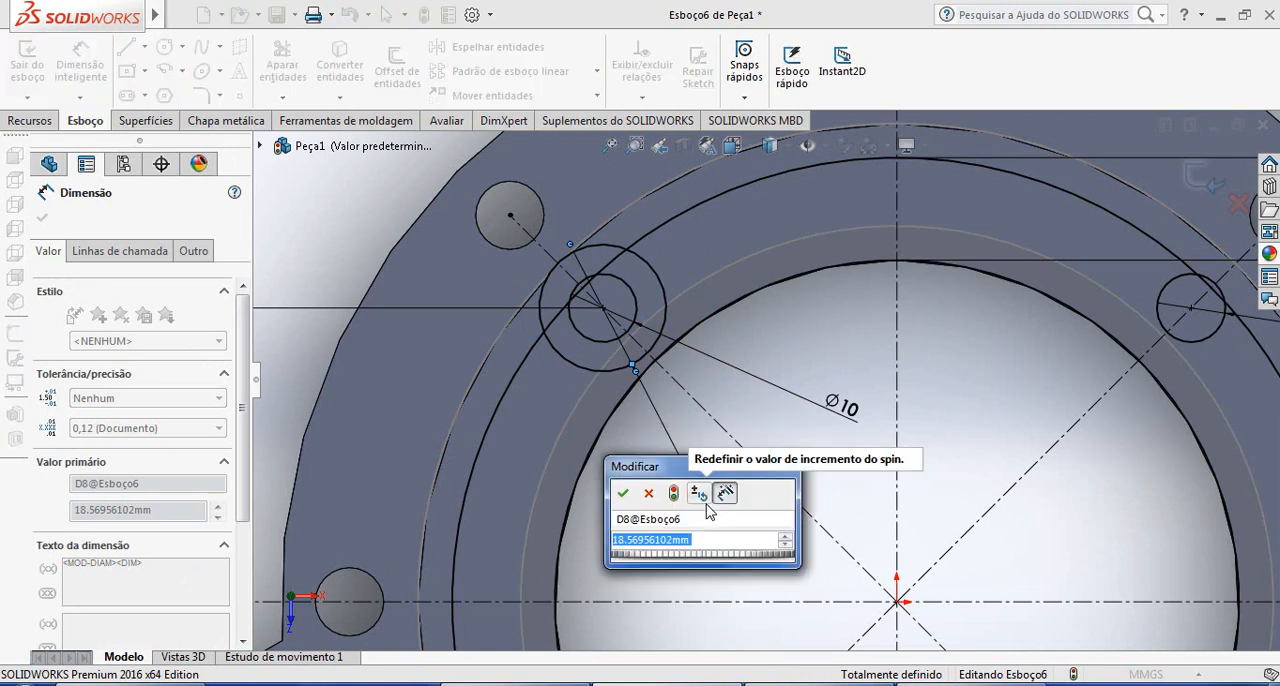
{"action": "type", "text": "11"}
{"action": "key", "text": "Return"}
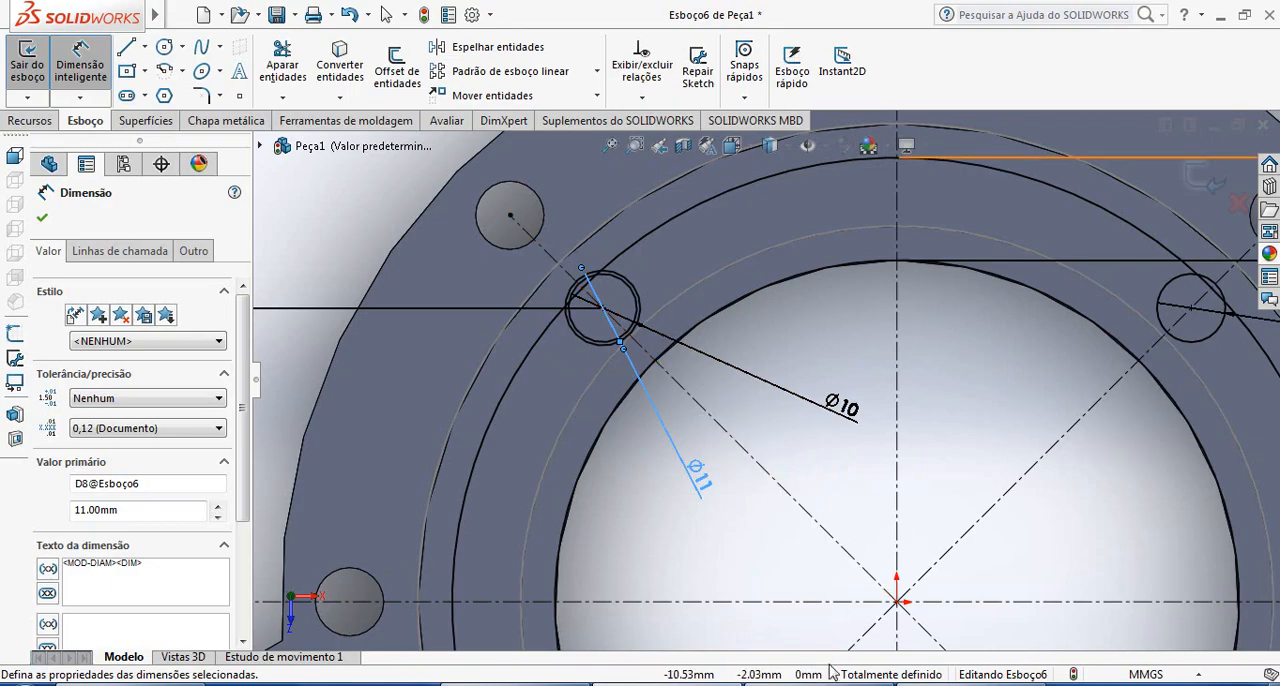
Check the lug radius in the reference drawing in Windows Photo Viewer, and set the lug circle's diameter to 22 mm in SOLIDWORKS
{"action": "left_click", "coordinate": [916, 680]}
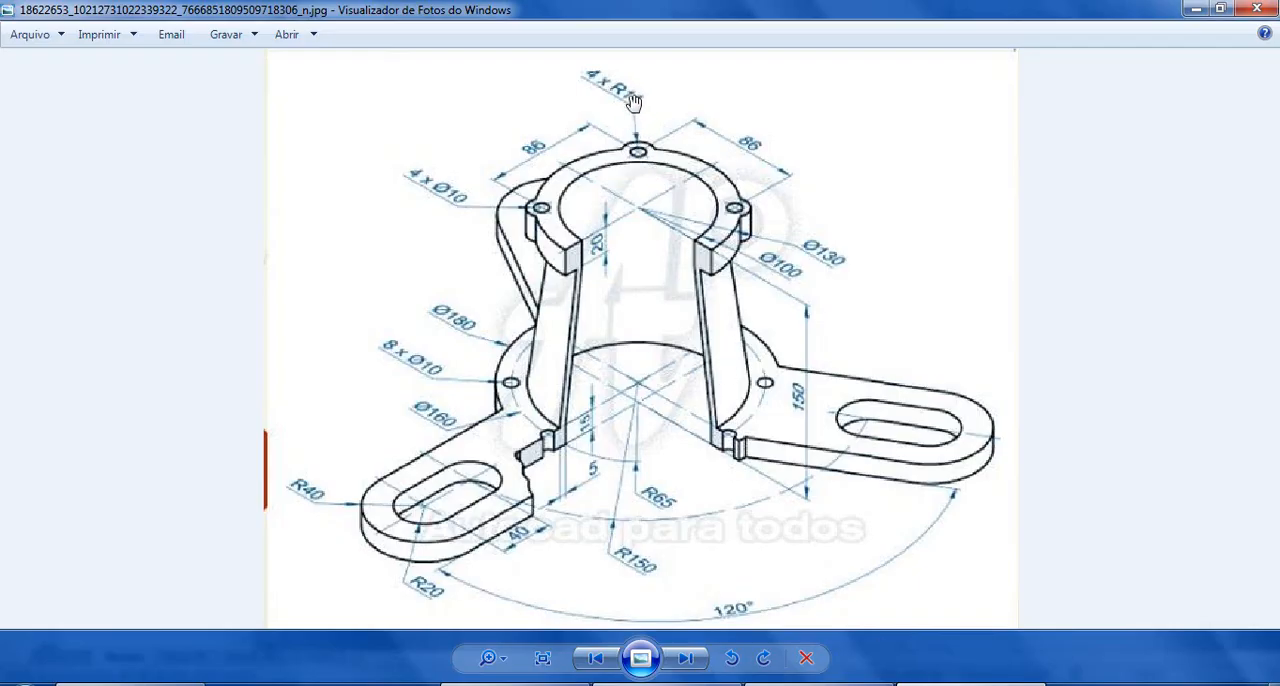
{"action": "left_click", "coordinate": [700, 682]}
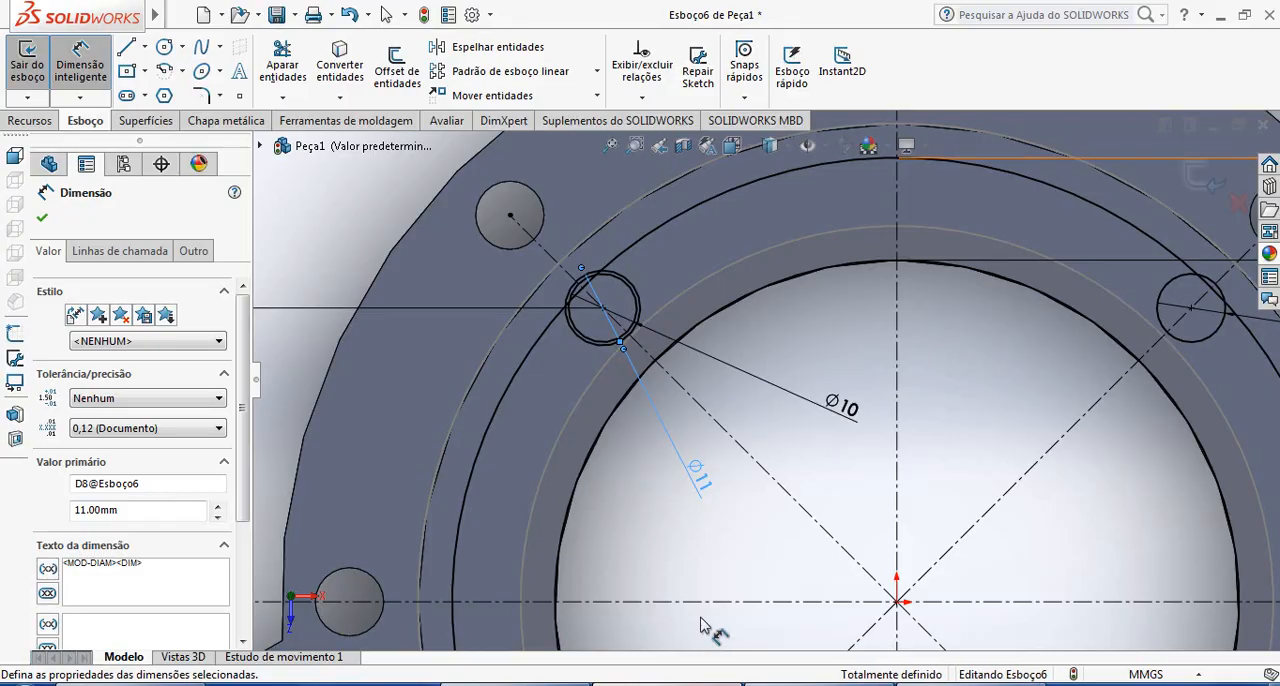
{"action": "double_click", "coordinate": [706, 490]}
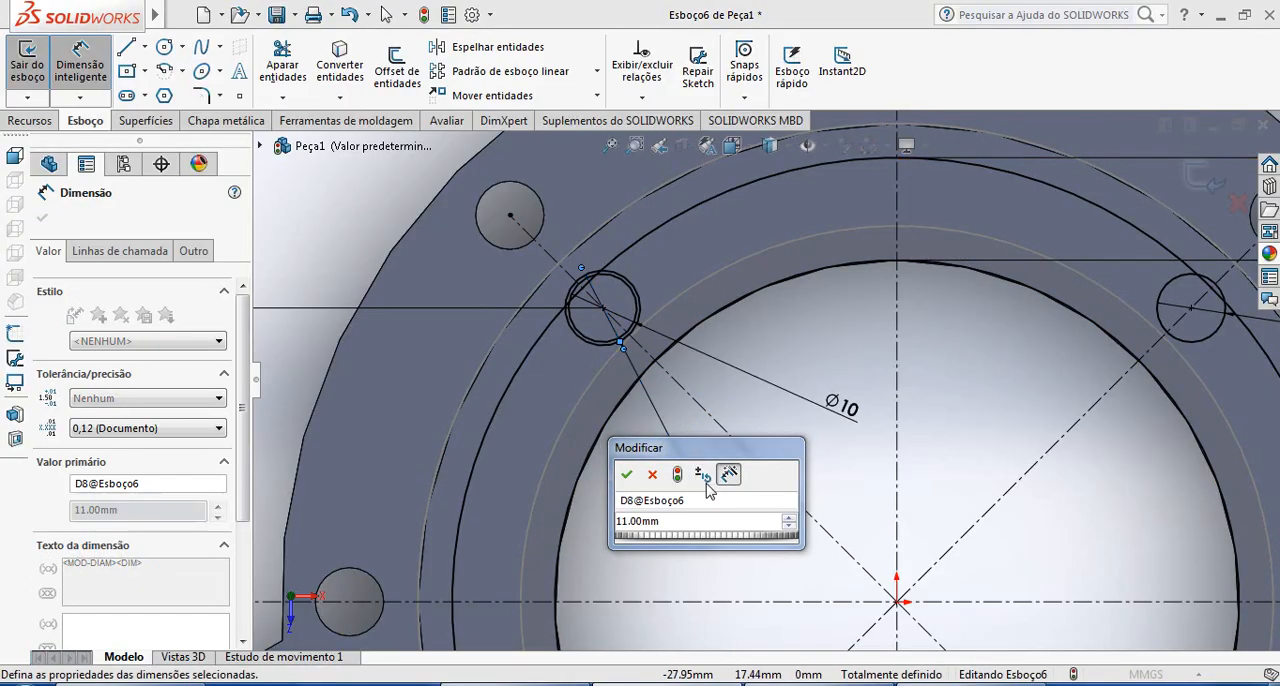
{"action": "left_click", "coordinate": [704, 491]}
{"action": "left_click", "coordinate": [771, 424]}
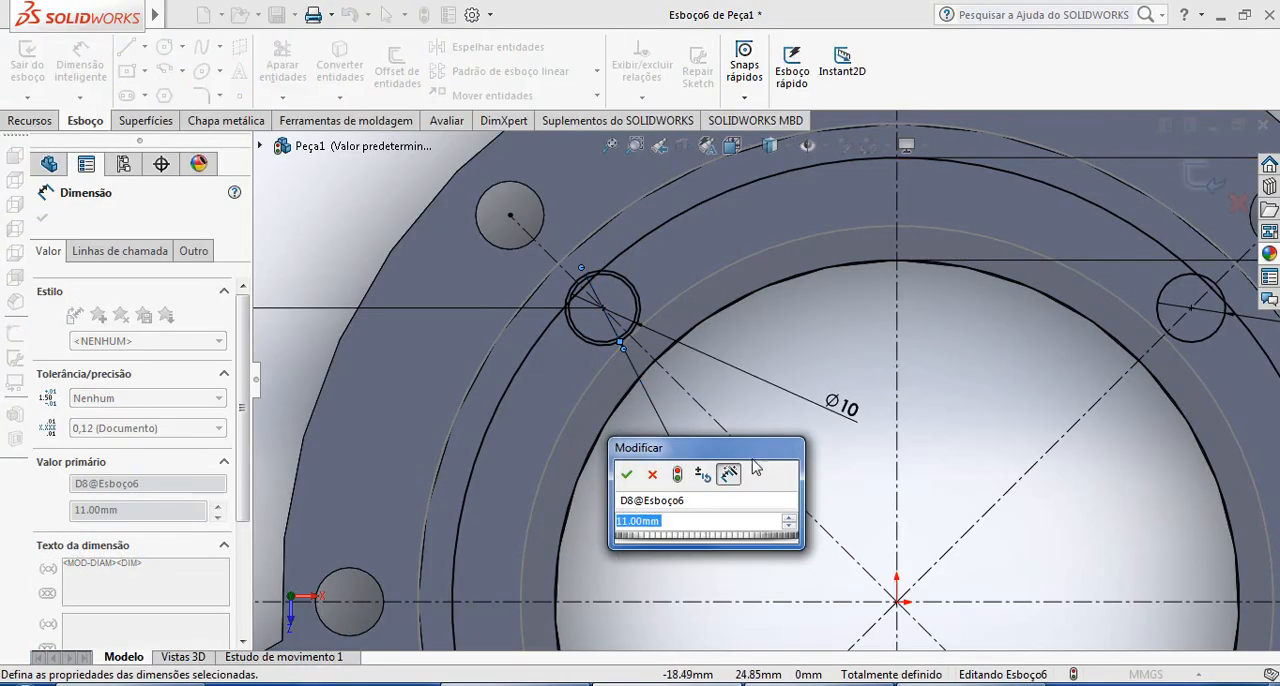
{"action": "type", "text": "22"}
{"action": "key", "text": "Return"}
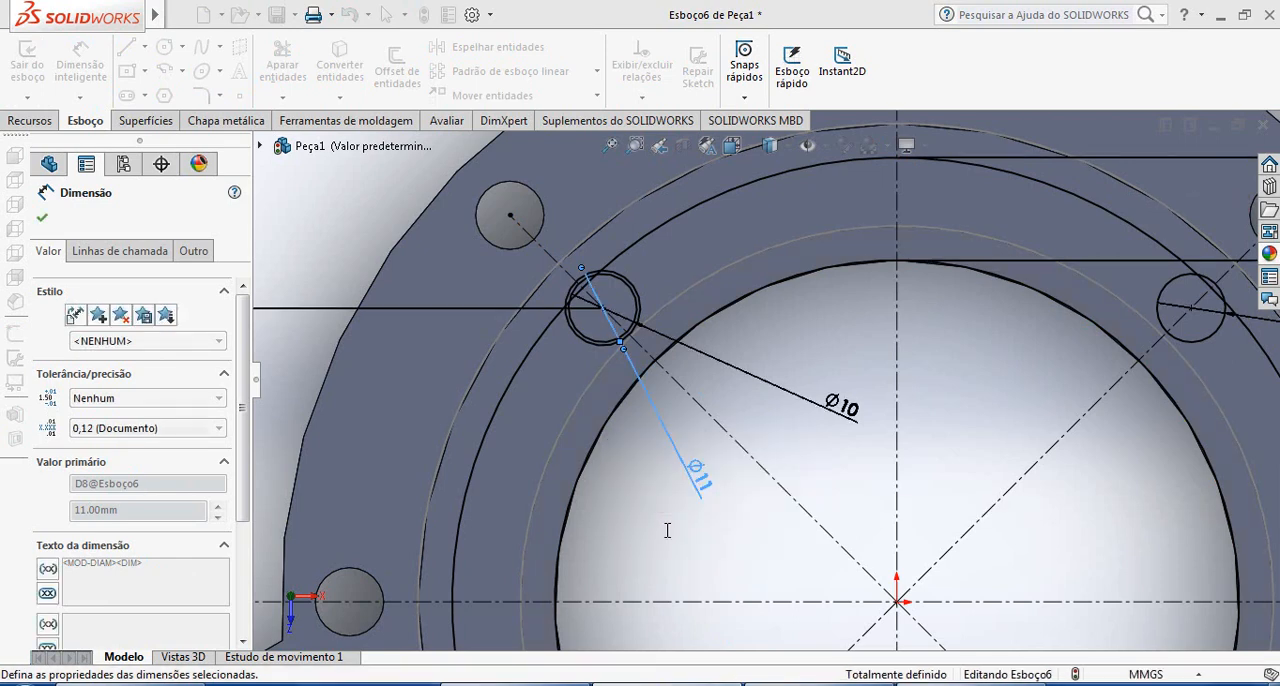
{"action": "key", "text": "Escape"}
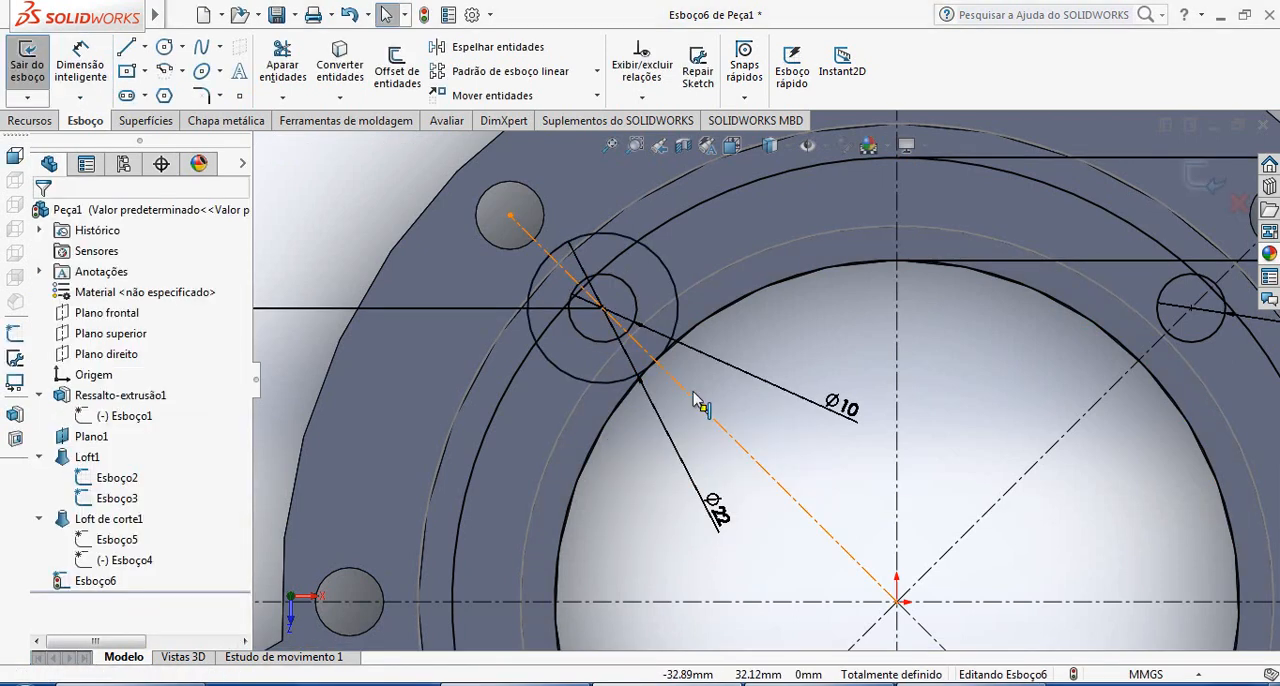
Trim the 22 mm circle's inward side between the flange circles, and delete its leftover arc inside the 100 mm circle
{"action": "left_click", "coordinate": [282, 88]}
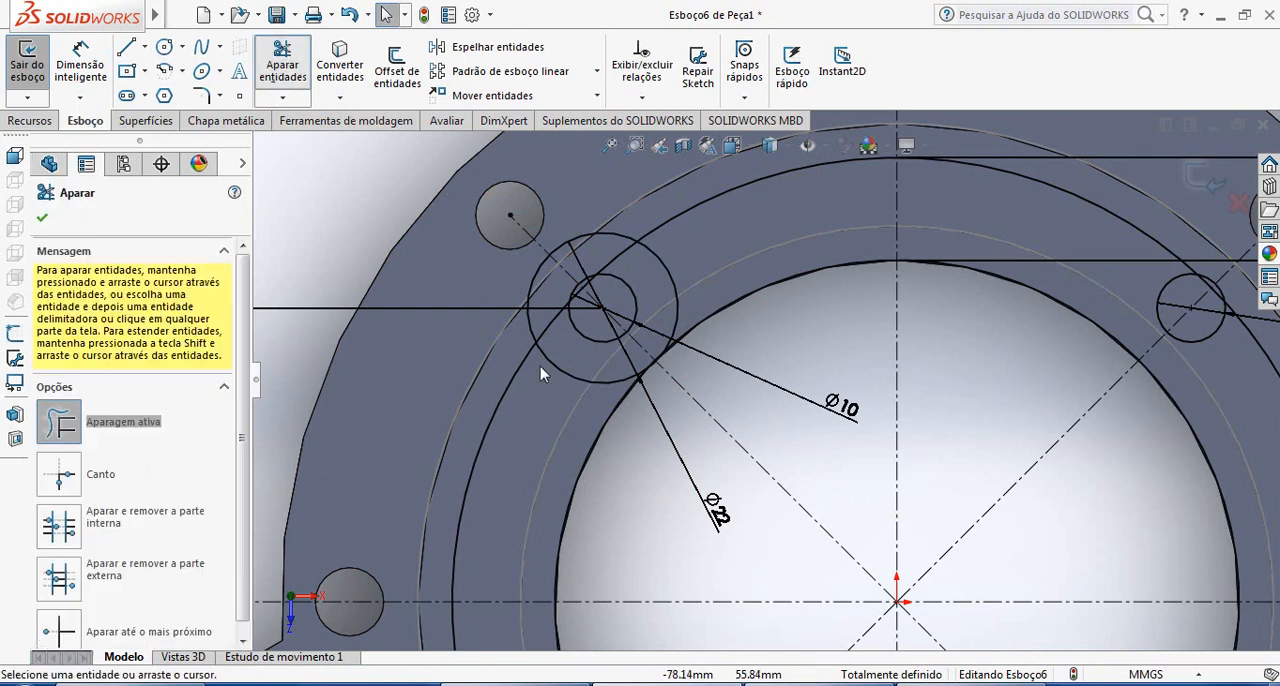
{"action": "left_click_drag", "start_coordinate": [695, 246], "coordinate": [662, 271]}
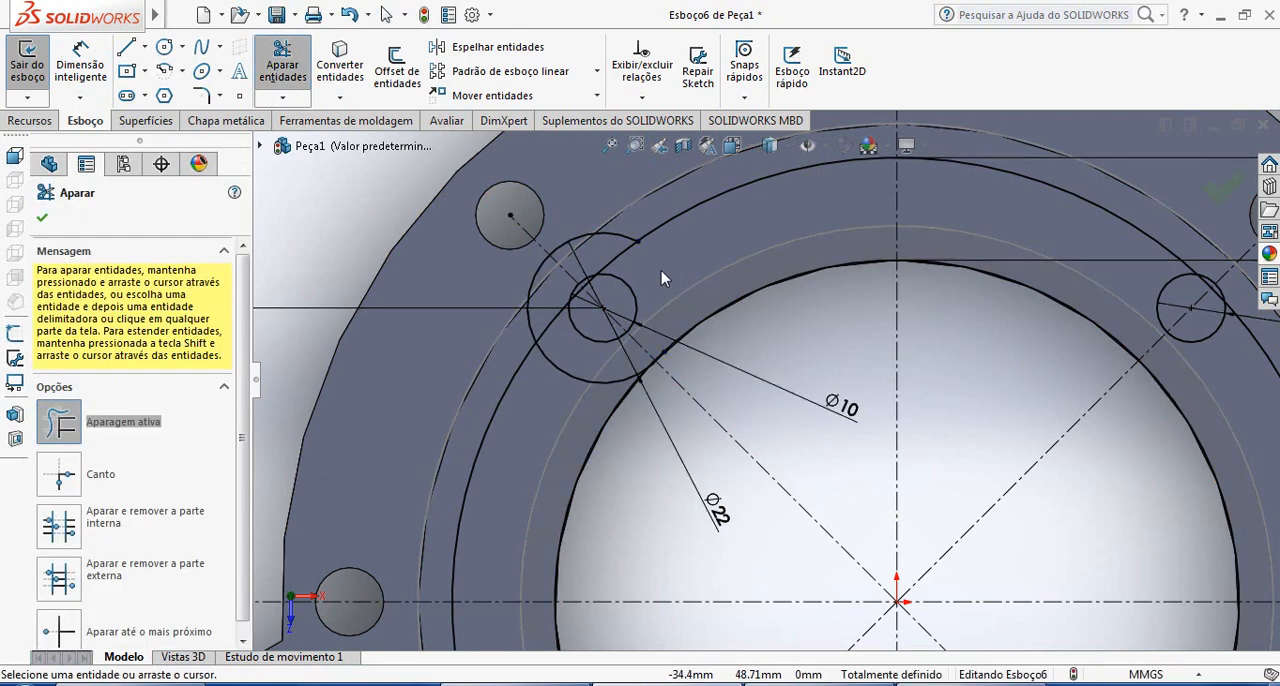
{"action": "scroll", "coordinate": [615, 368], "scroll_direction": "down", "scroll_amount": 8}
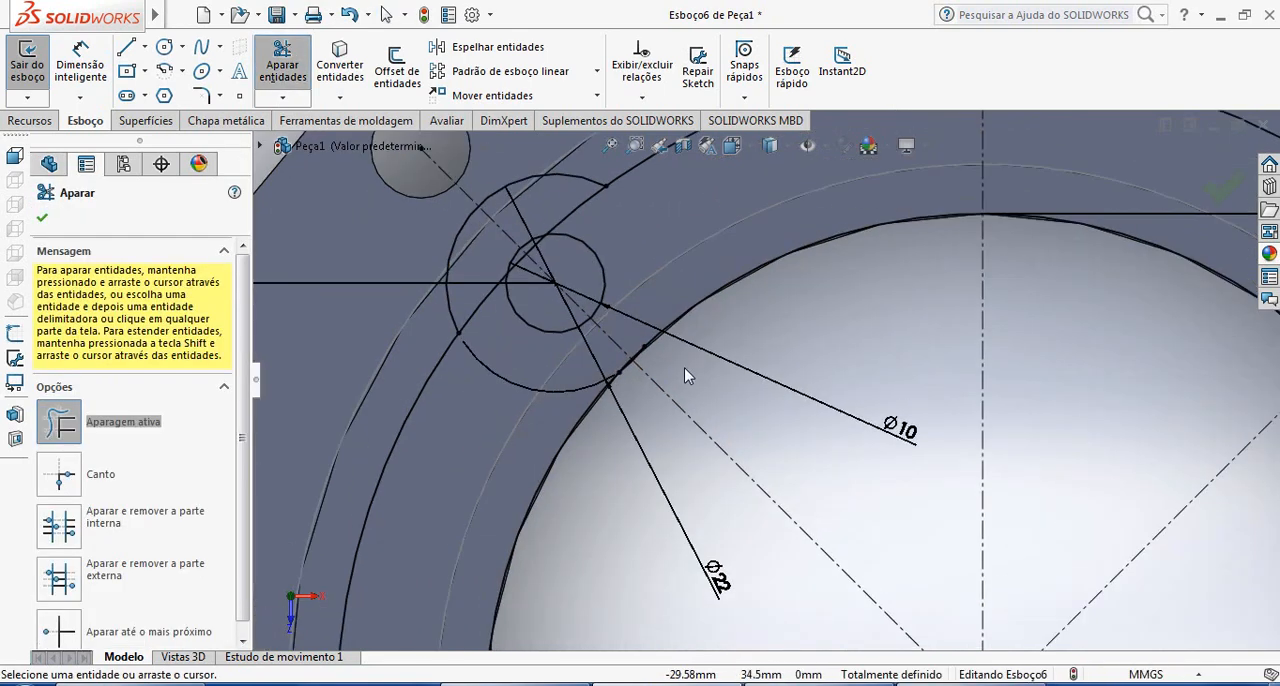
{"action": "scroll", "coordinate": [670, 422], "scroll_direction": "up", "scroll_amount": 3}
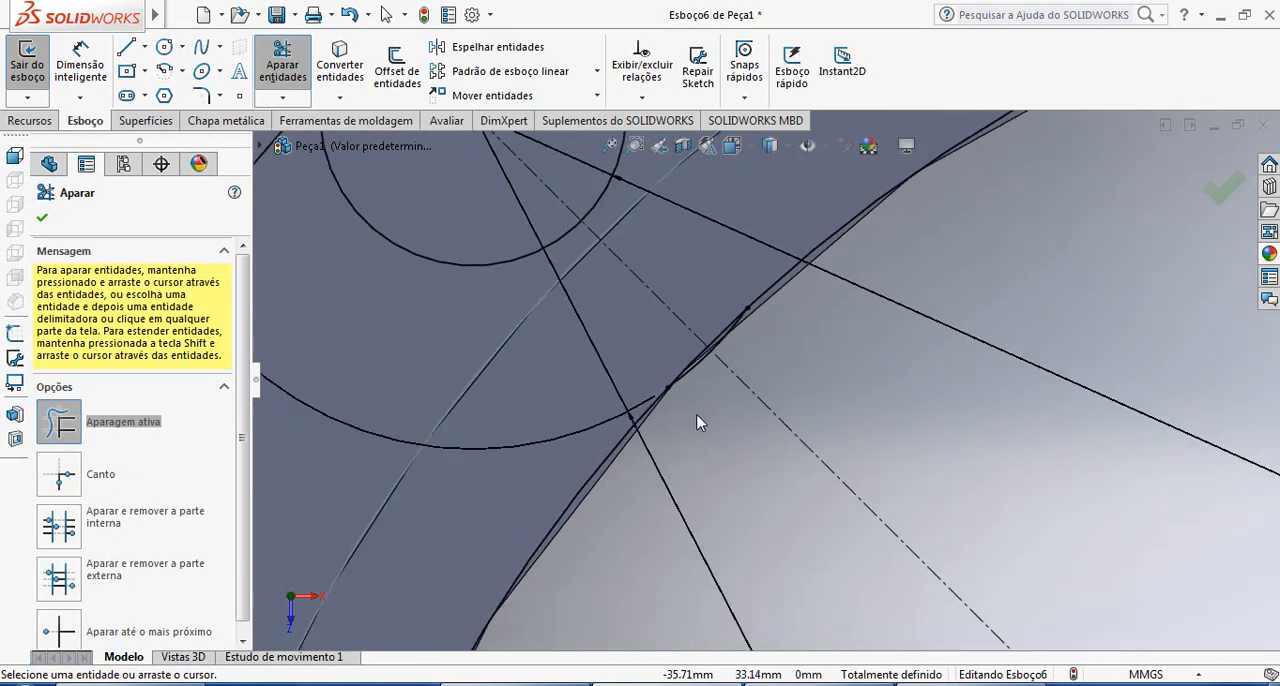
{"action": "key", "text": "Escape"}
{"action": "scroll", "coordinate": [723, 393], "scroll_direction": "up", "scroll_amount": 3}
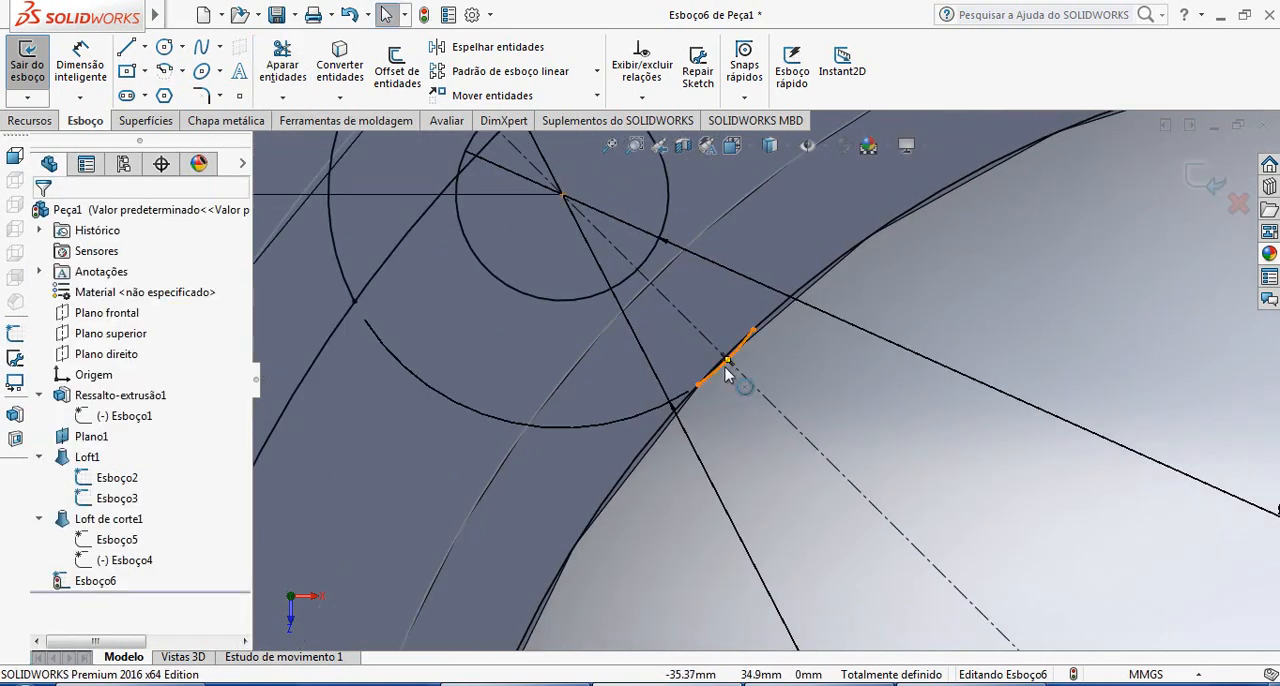
{"action": "left_click", "coordinate": [725, 367]}
{"action": "key", "text": "Delete"}
{"action": "scroll", "coordinate": [762, 377], "scroll_direction": "up", "scroll_amount": 4}
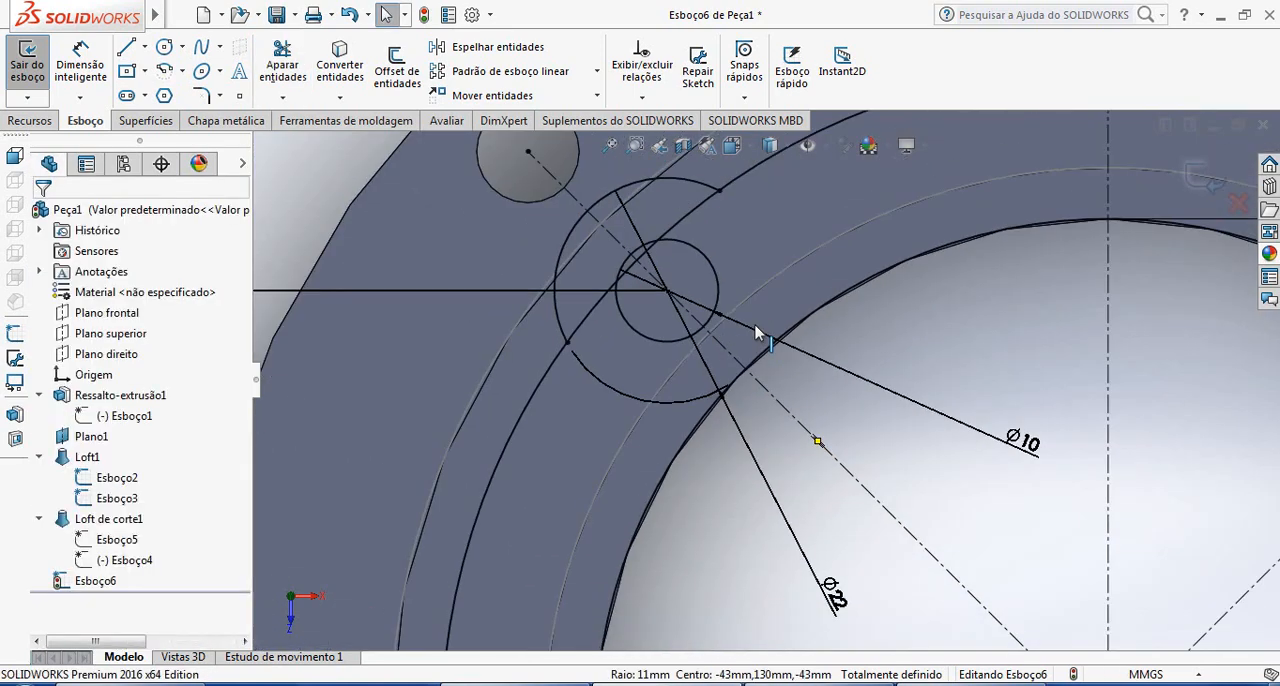
{"action": "scroll", "coordinate": [757, 333], "scroll_direction": "up", "scroll_amount": 3}
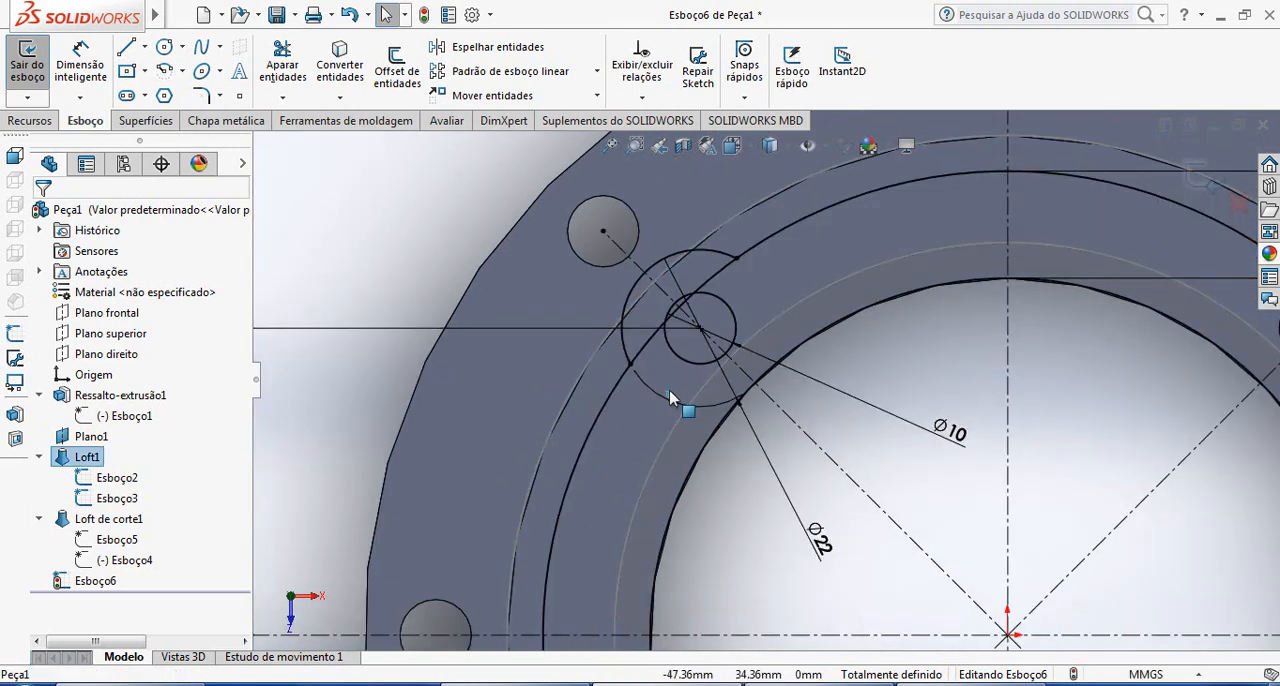
Trim the 130 mm circle between the lug outline and the 10 mm hole, and delete the arc left inside the hole
{"action": "left_click", "coordinate": [283, 62]}
{"action": "scroll", "coordinate": [605, 250], "scroll_direction": "down", "scroll_amount": 3}
{"action": "left_click_drag", "start_coordinate": [847, 340], "coordinate": [800, 387]}
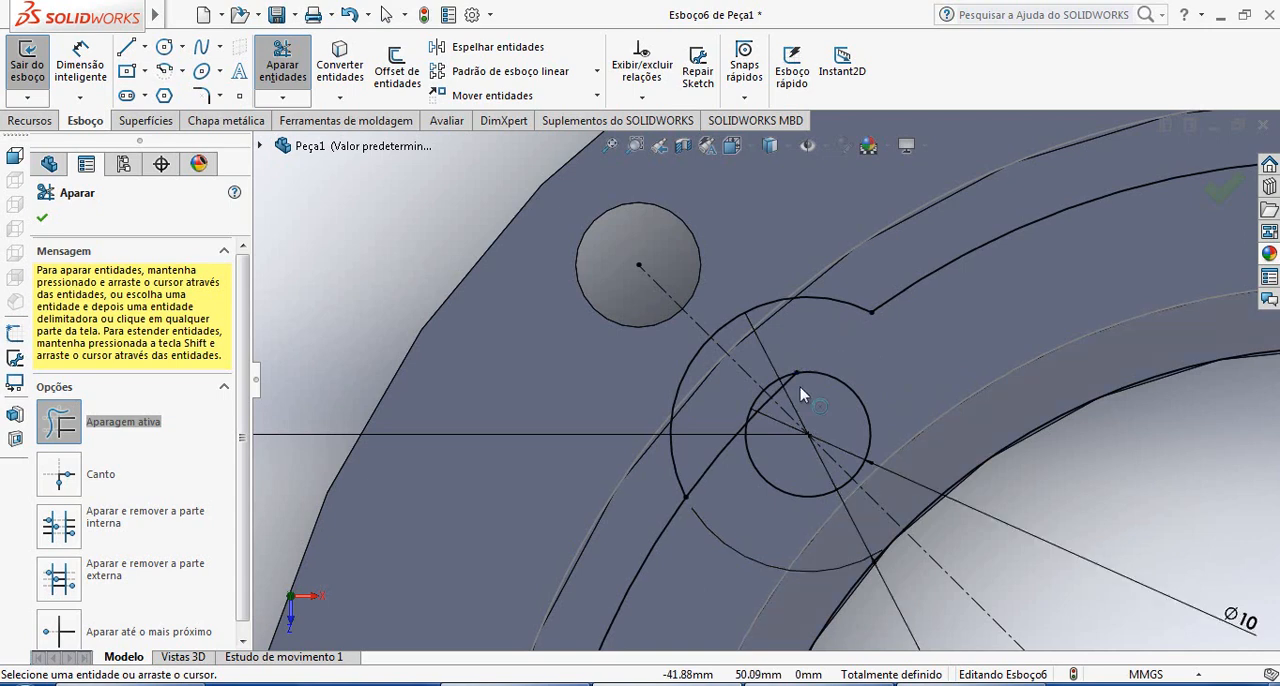
{"action": "left_click_drag", "start_coordinate": [703, 459], "coordinate": [730, 450]}
{"action": "scroll", "coordinate": [782, 420], "scroll_direction": "down", "scroll_amount": 4}
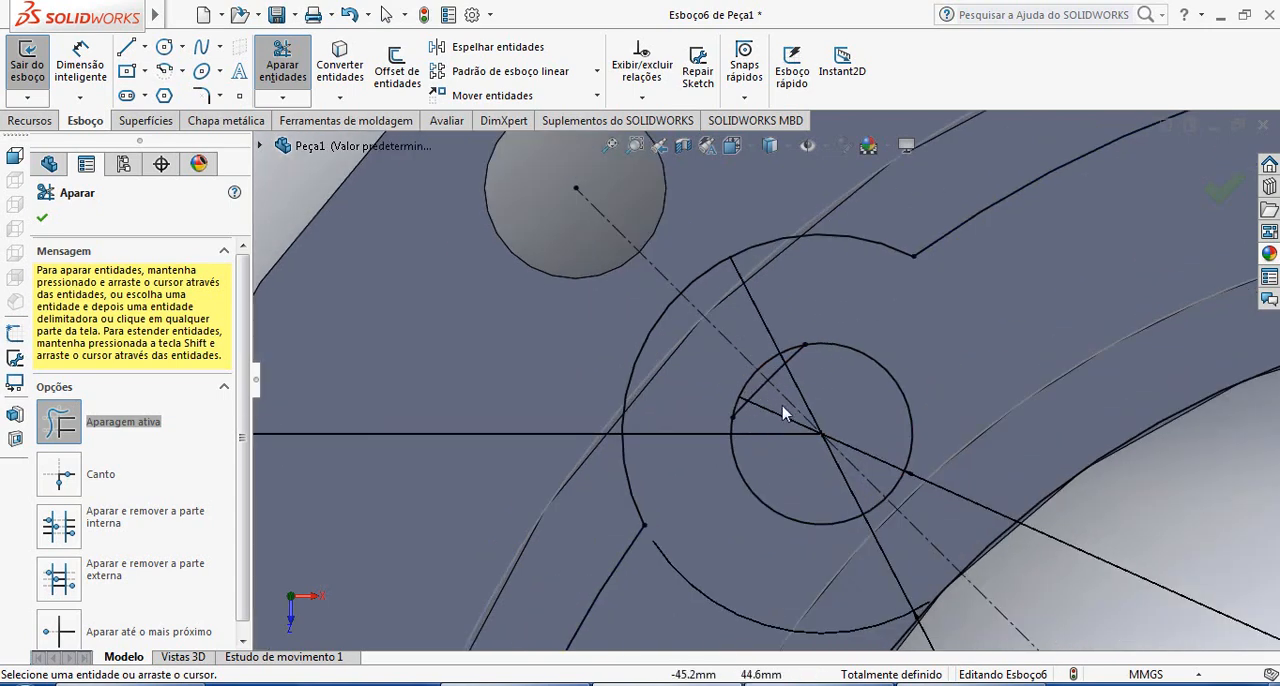
{"action": "key", "text": "Escape"}
{"action": "left_click", "coordinate": [771, 344]}
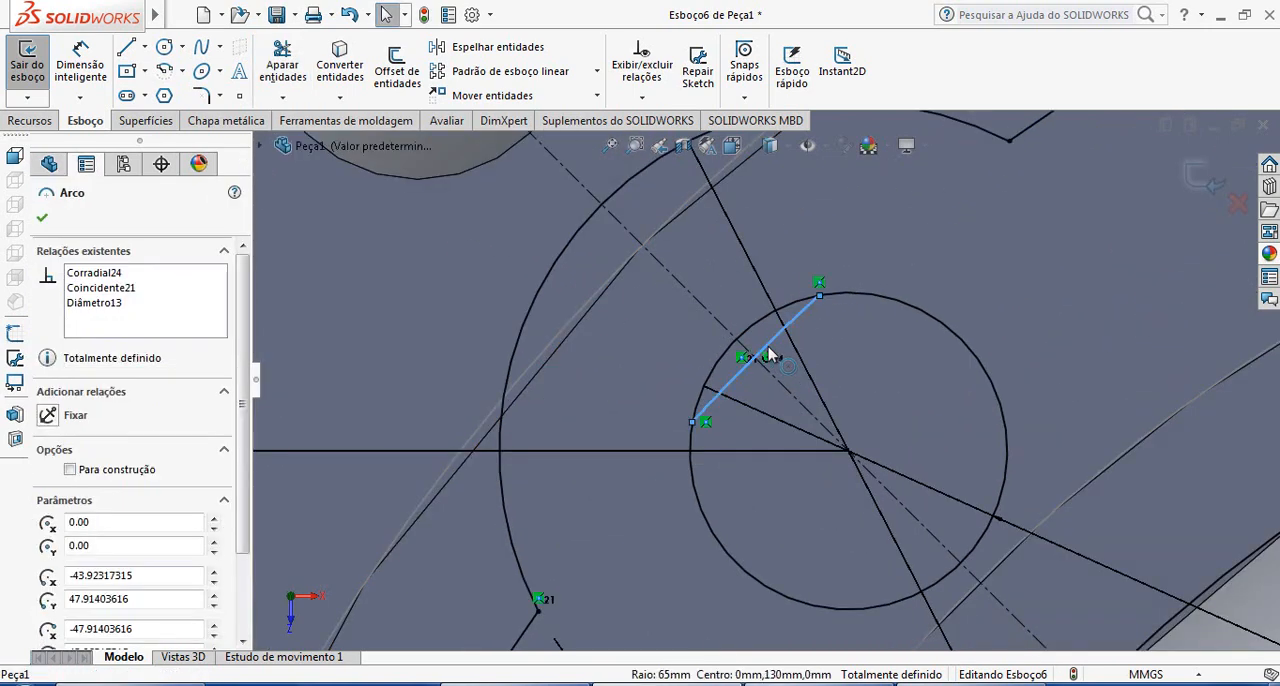
{"action": "key", "text": "Delete"}
{"action": "scroll", "coordinate": [1054, 487], "scroll_direction": "up", "scroll_amount": 8}
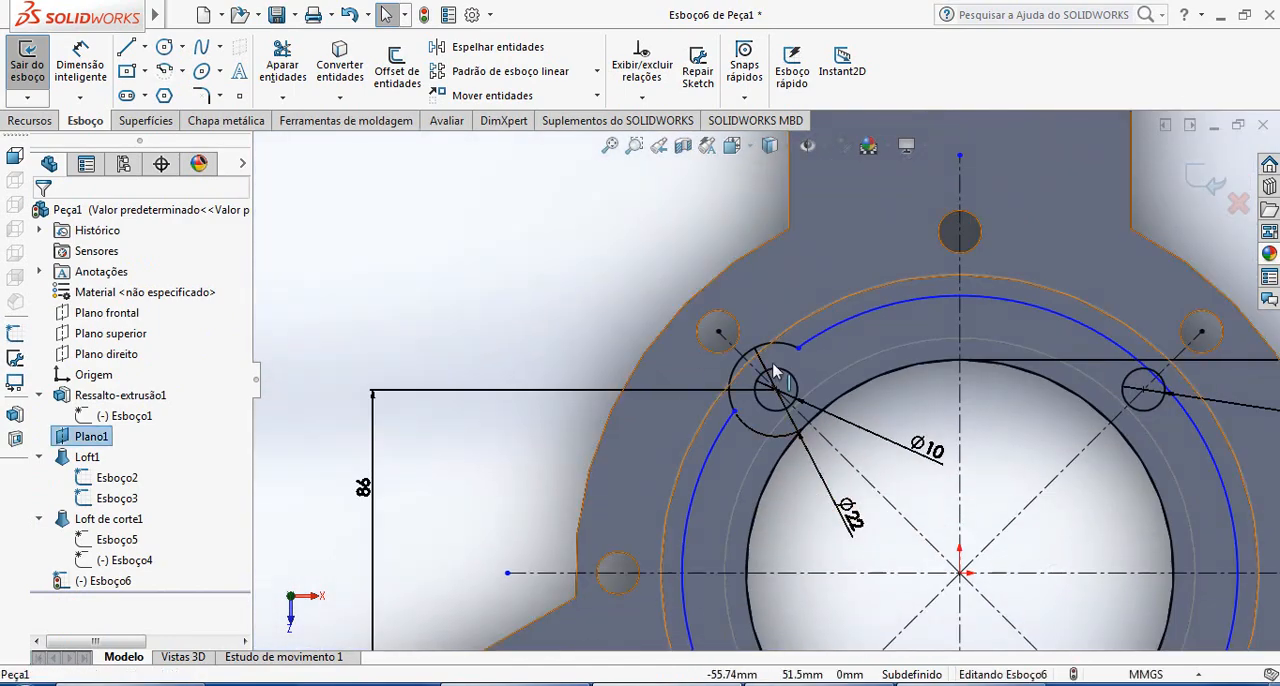
{"action": "scroll", "coordinate": [790, 385], "scroll_direction": "up", "scroll_amount": 4}
{"action": "scroll", "coordinate": [790, 384], "scroll_direction": "down", "scroll_amount": 5}
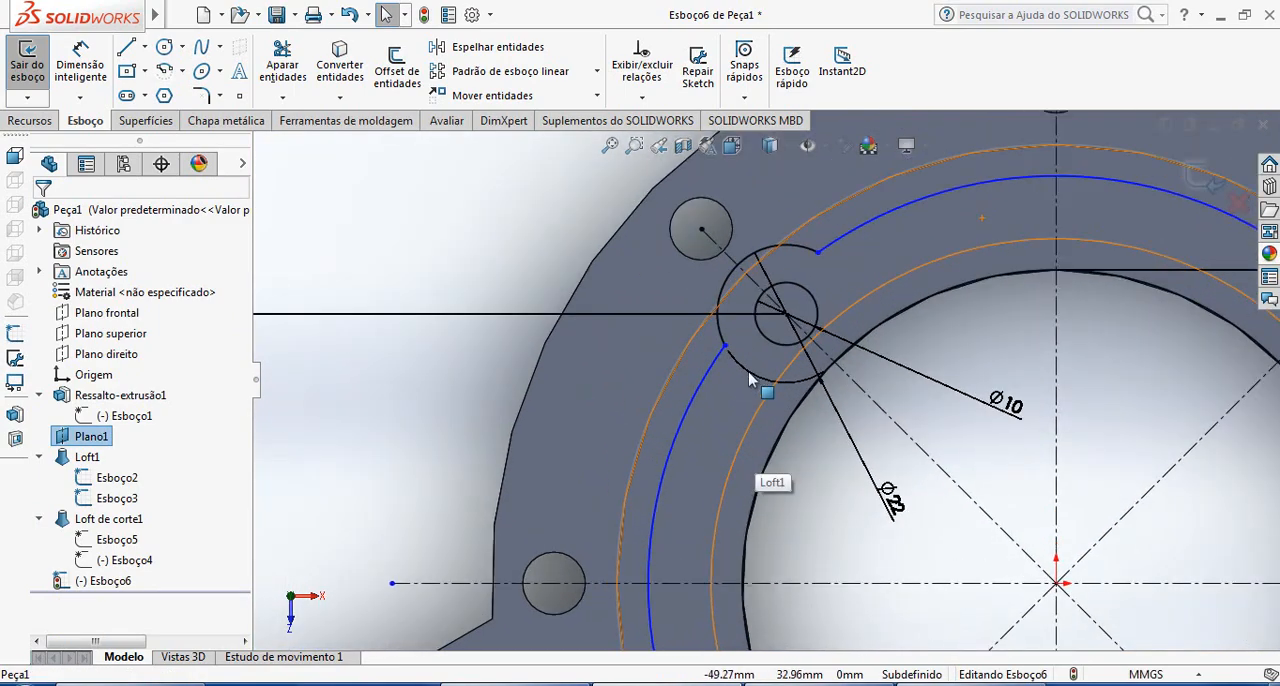
{"action": "scroll", "coordinate": [740, 376], "scroll_direction": "down", "scroll_amount": 4}
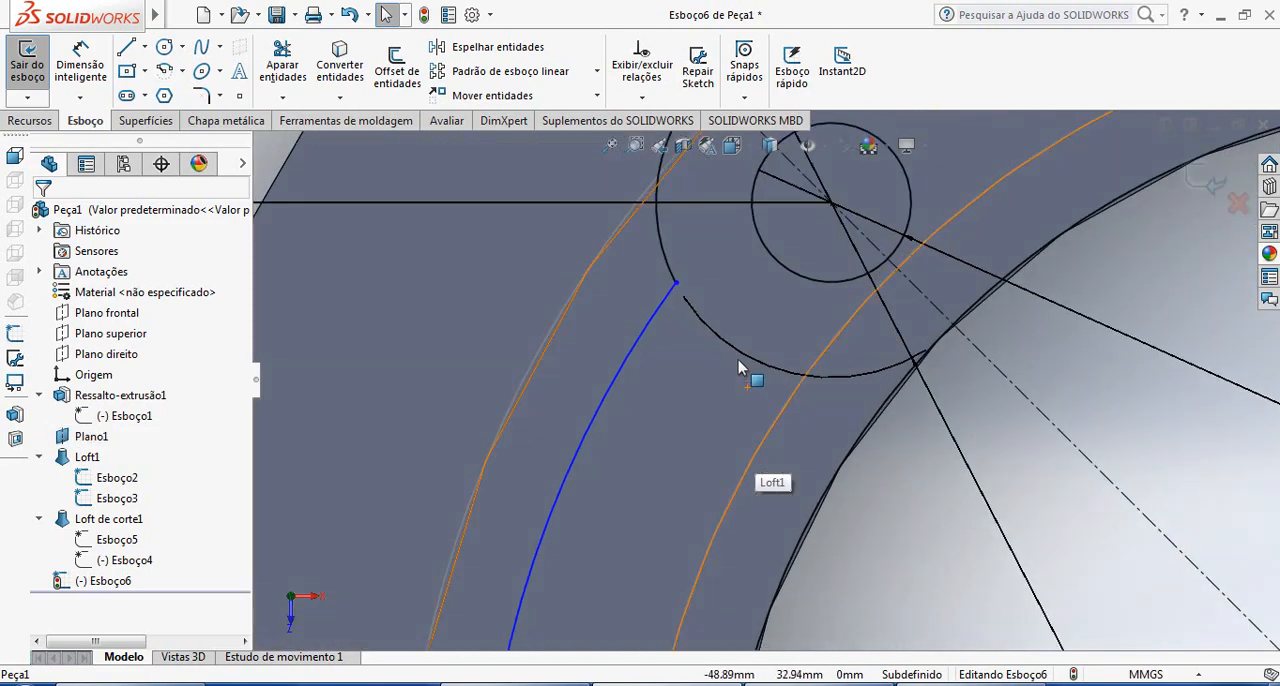
{"action": "scroll", "coordinate": [736, 355], "scroll_direction": "up", "scroll_amount": 5}
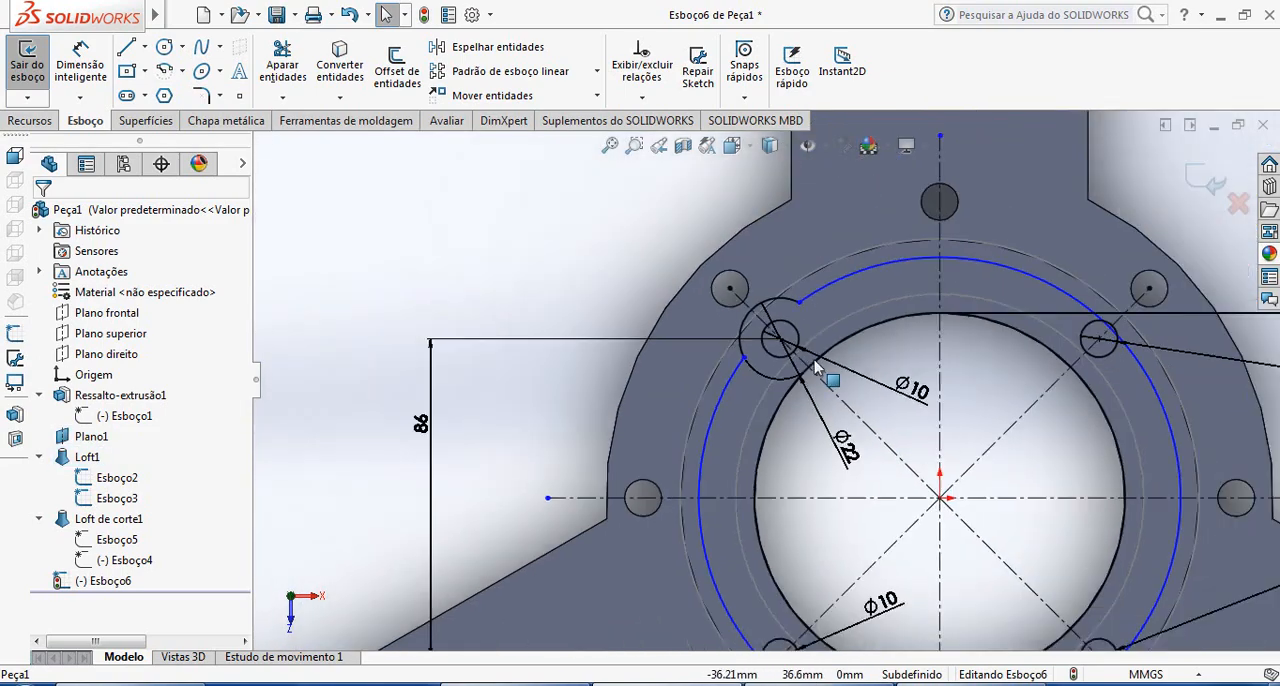
{"action": "scroll", "coordinate": [944, 368], "scroll_direction": "down", "scroll_amount": 2}
{"action": "scroll", "coordinate": [673, 390], "scroll_direction": "up", "scroll_amount": 2}
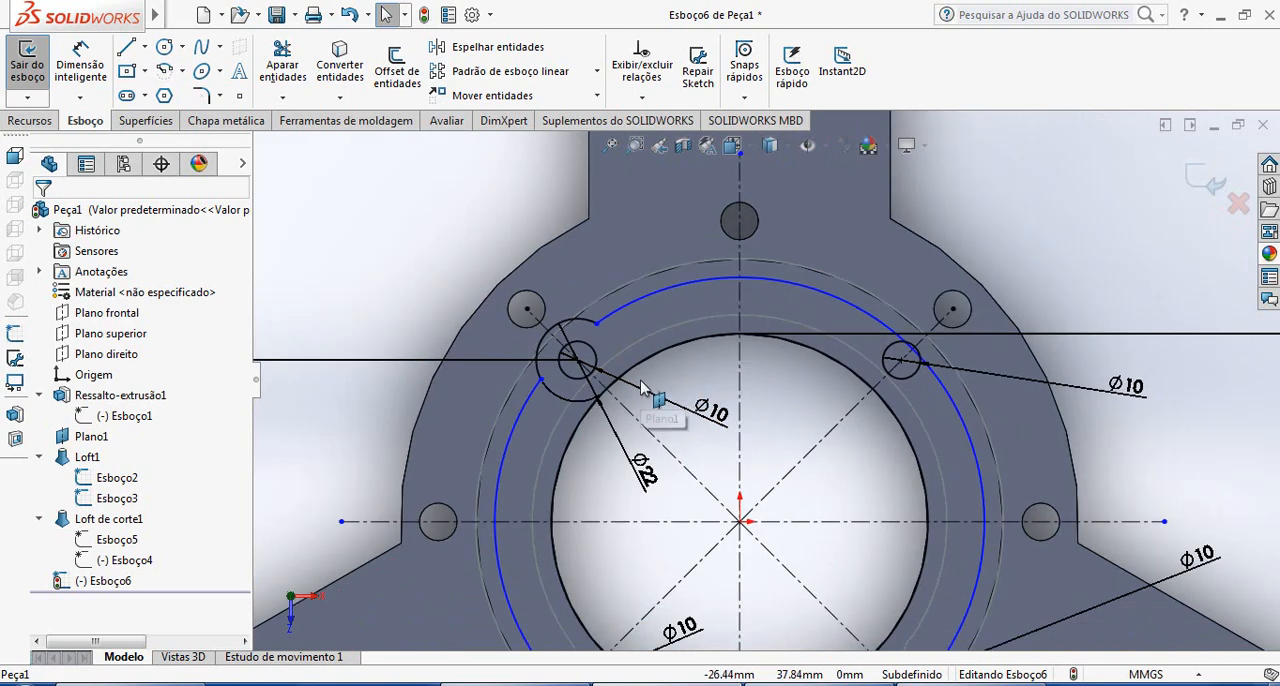
Create a circular sketch pattern of the upper-left lug arc around the flange centre with 4 equally spaced instances over 360°
{"action": "scroll", "coordinate": [926, 366], "scroll_direction": "down", "scroll_amount": 2}
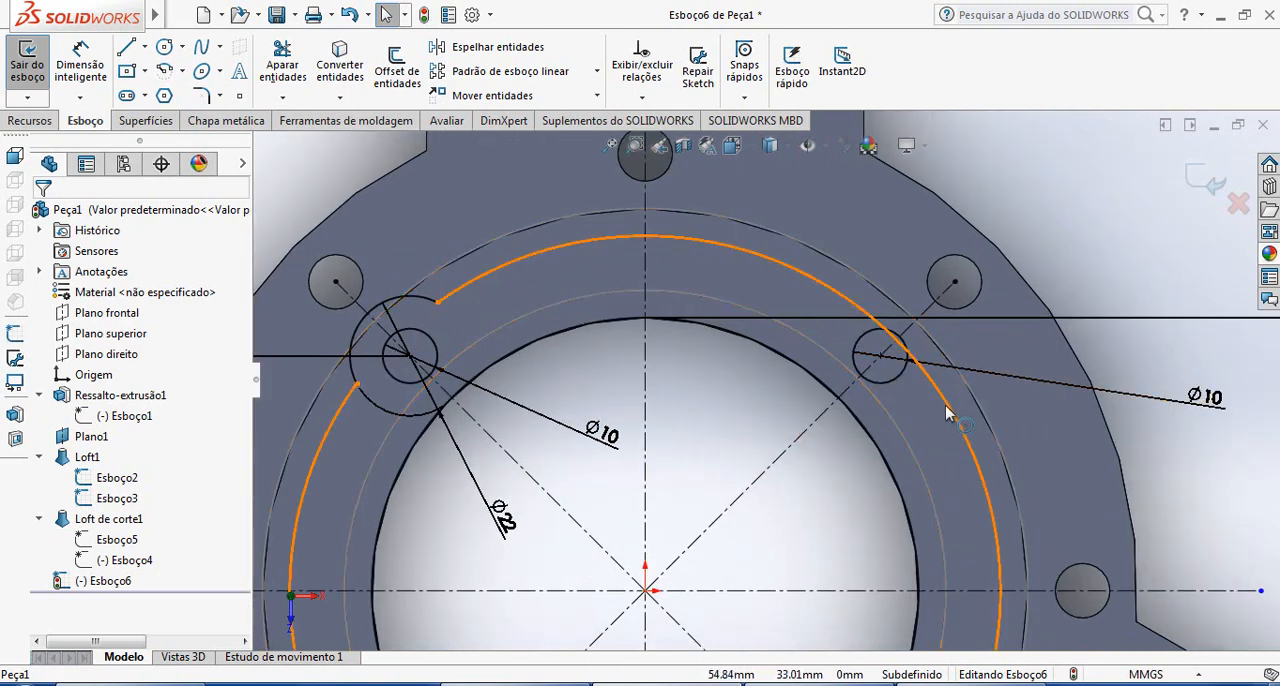
{"action": "scroll", "coordinate": [762, 380], "scroll_direction": "up", "scroll_amount": 3}
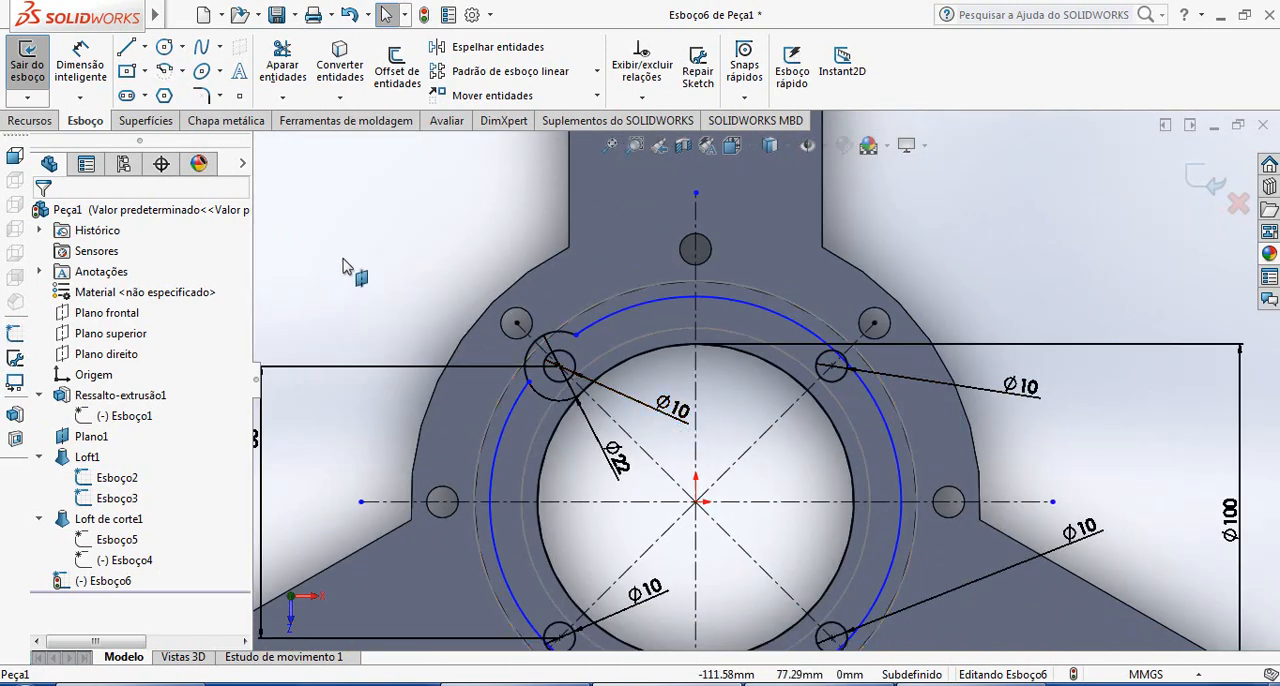
{"action": "left_click", "coordinate": [597, 71]}
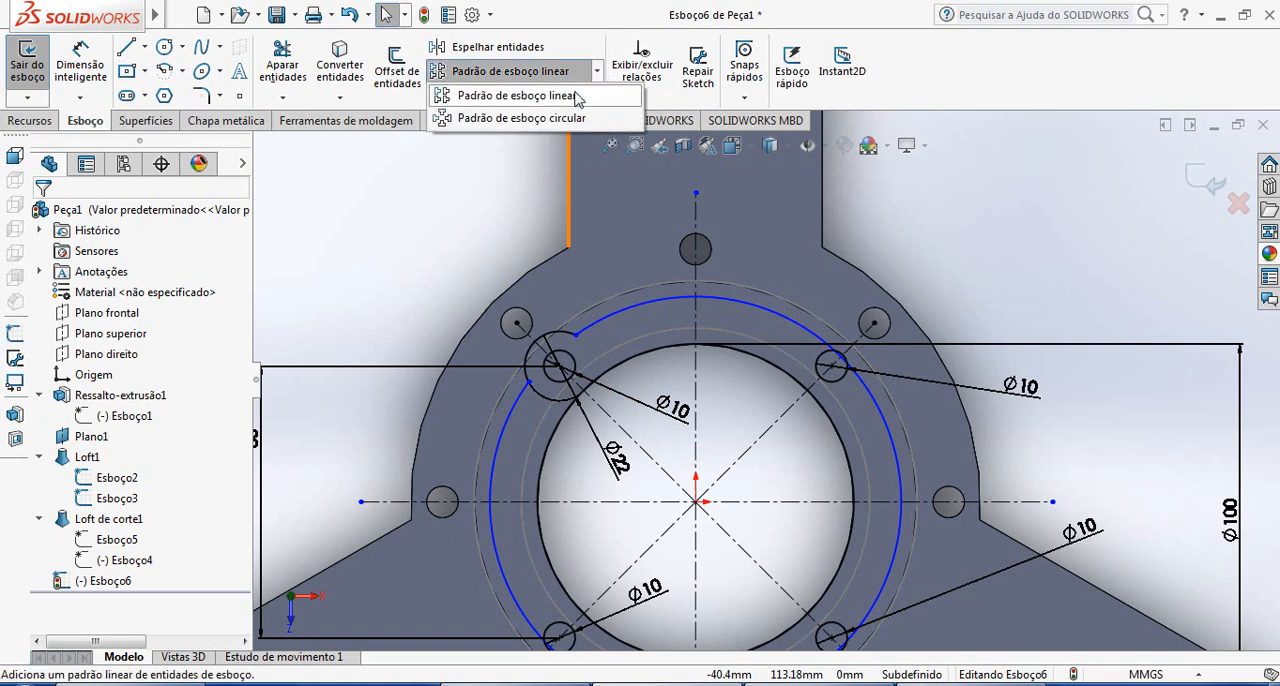
{"action": "left_click", "coordinate": [521, 118]}
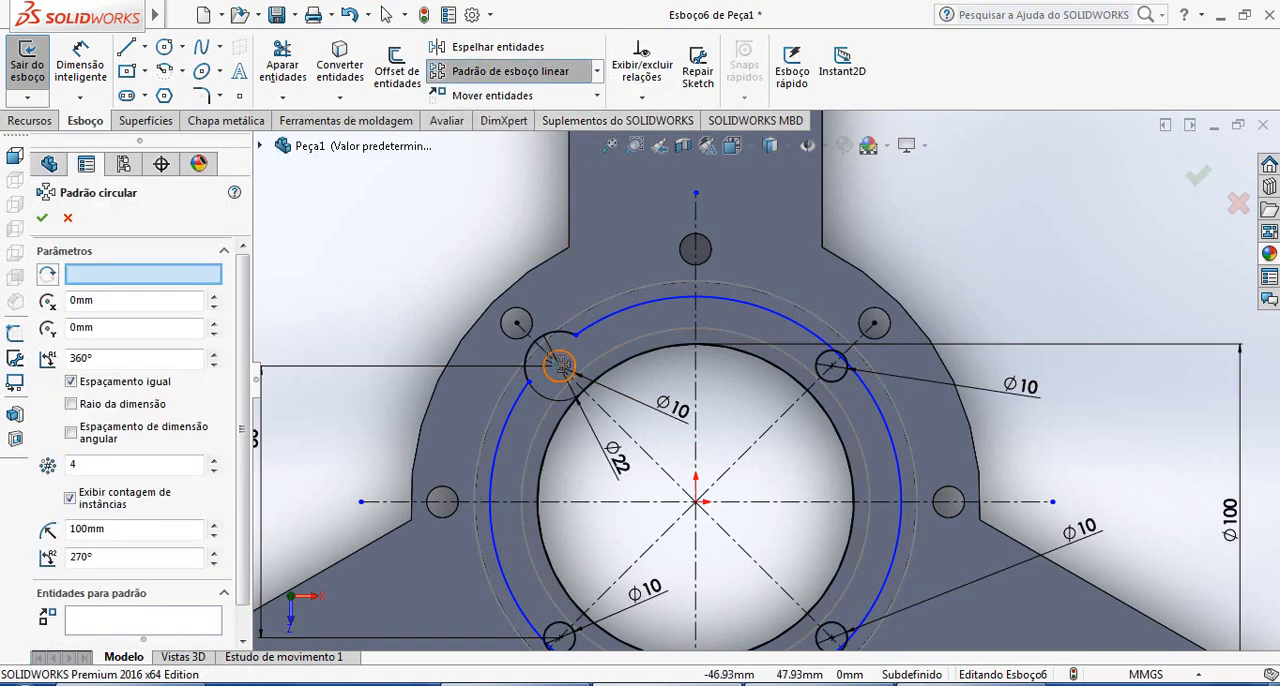
{"action": "left_click", "coordinate": [845, 460]}
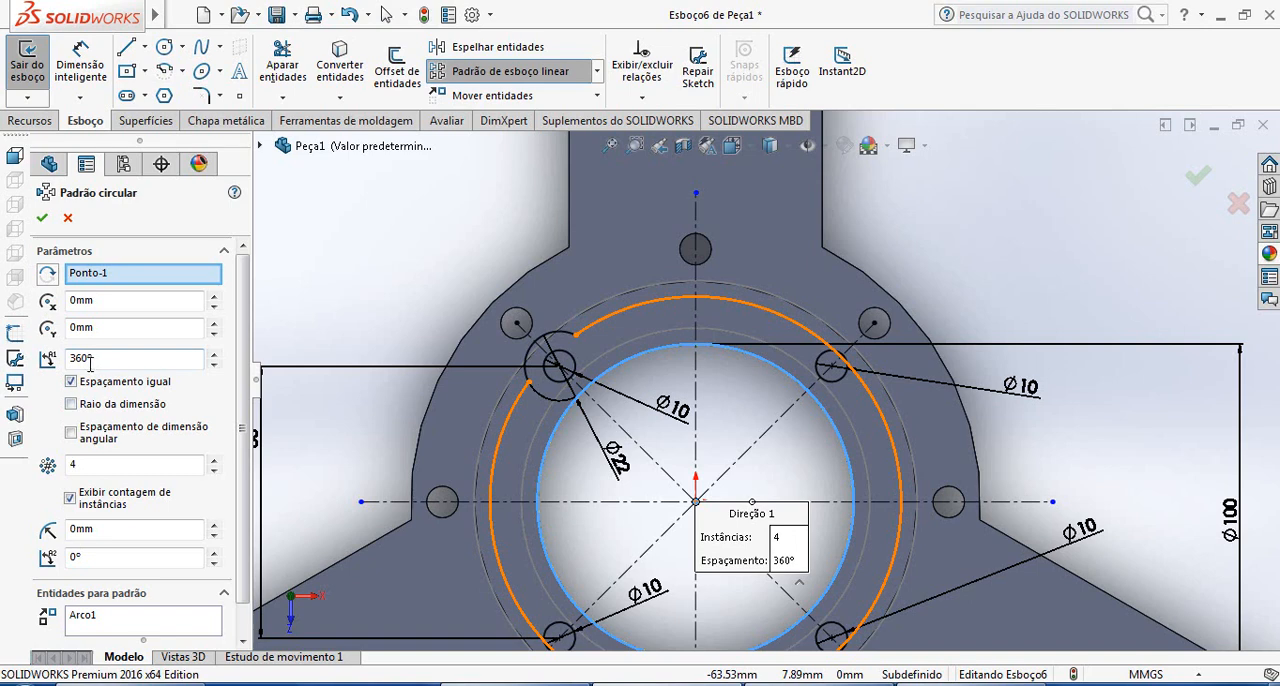
{"action": "left_click", "coordinate": [120, 625]}
{"action": "key", "text": "Delete"}
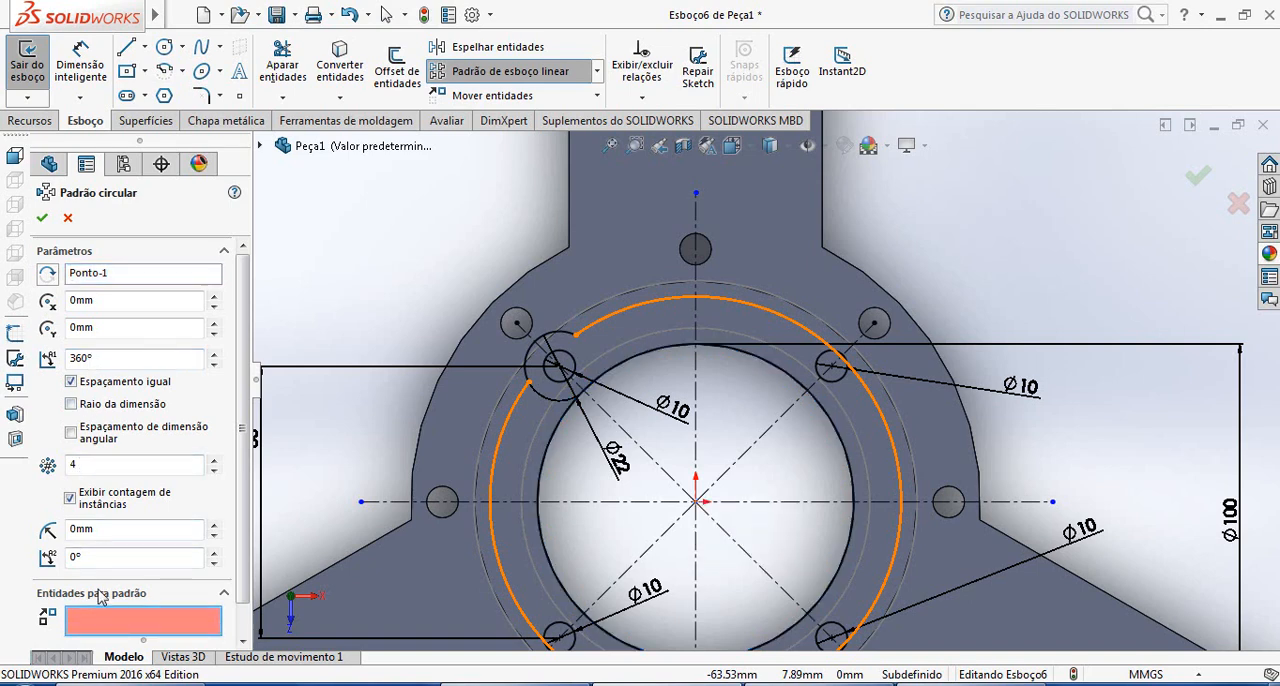
{"action": "scroll", "coordinate": [402, 420], "scroll_direction": "down", "scroll_amount": 2}
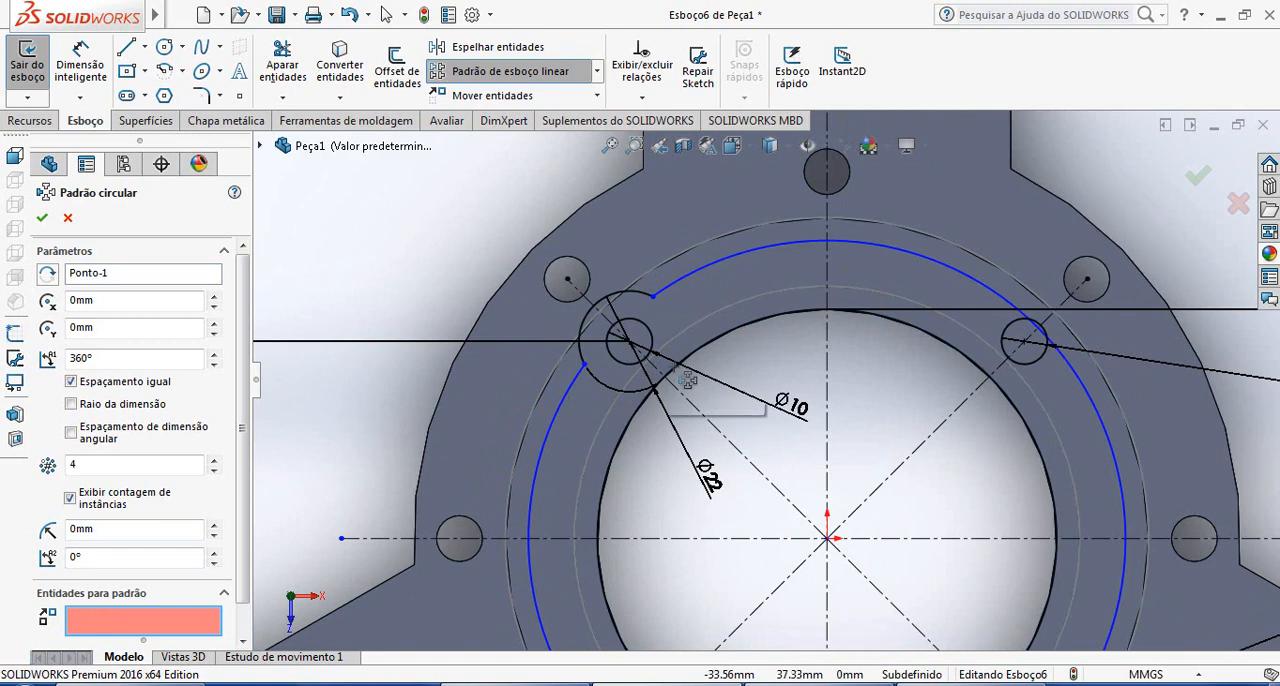
{"action": "left_click", "coordinate": [640, 292]}
{"action": "scroll", "coordinate": [935, 440], "scroll_direction": "up", "scroll_amount": 3}
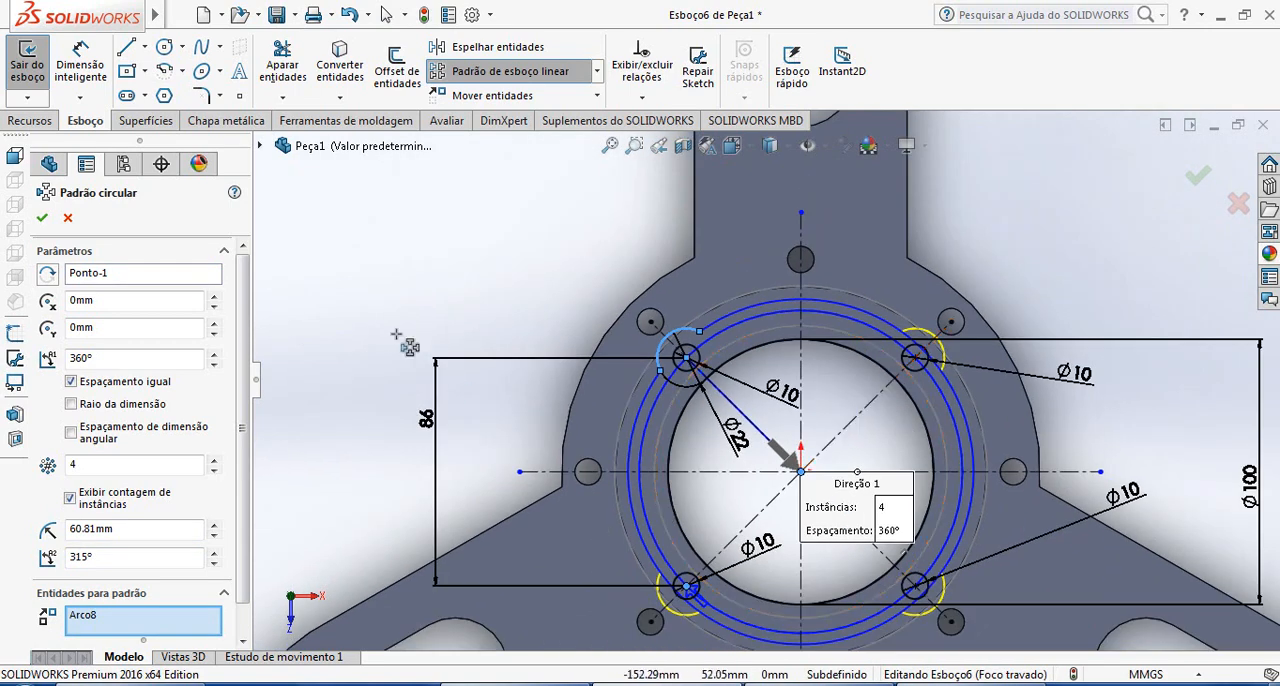
{"action": "left_click", "coordinate": [42, 219]}
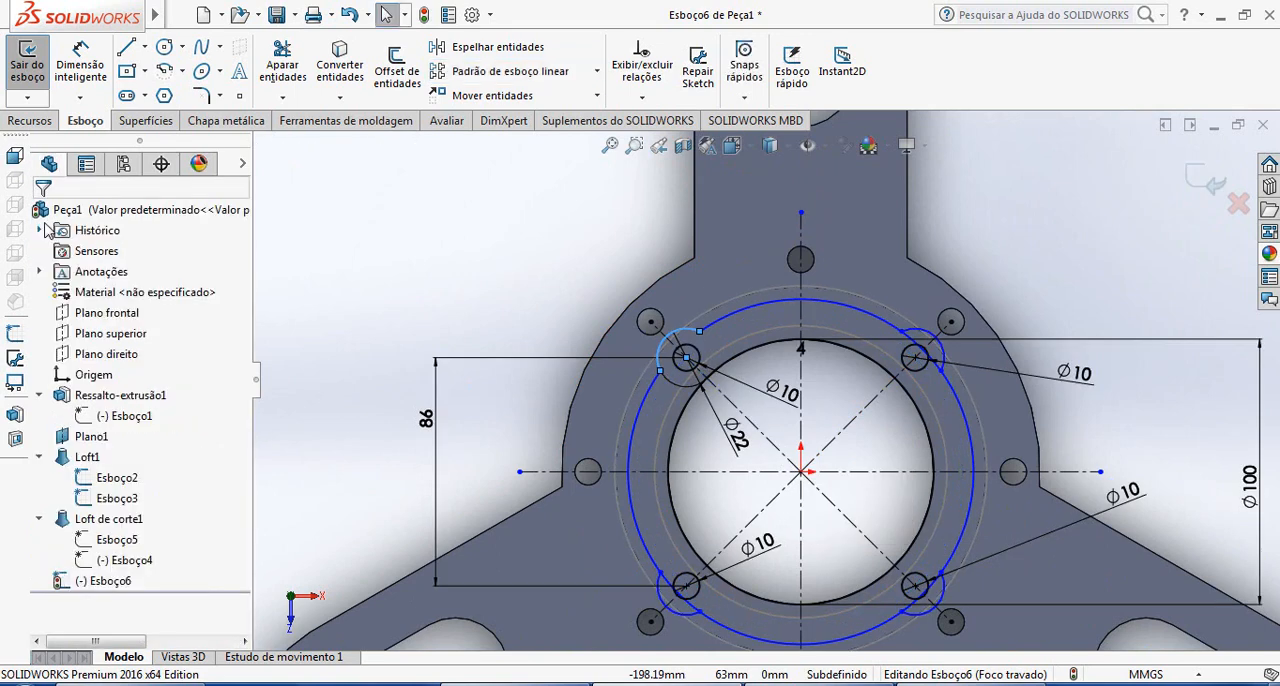
Trim the 130 mm circle's segments inside the upper-right and lower-right lugs, leaving the 10 mm holes intact
{"action": "scroll", "coordinate": [1000, 380], "scroll_direction": "down", "scroll_amount": 6}
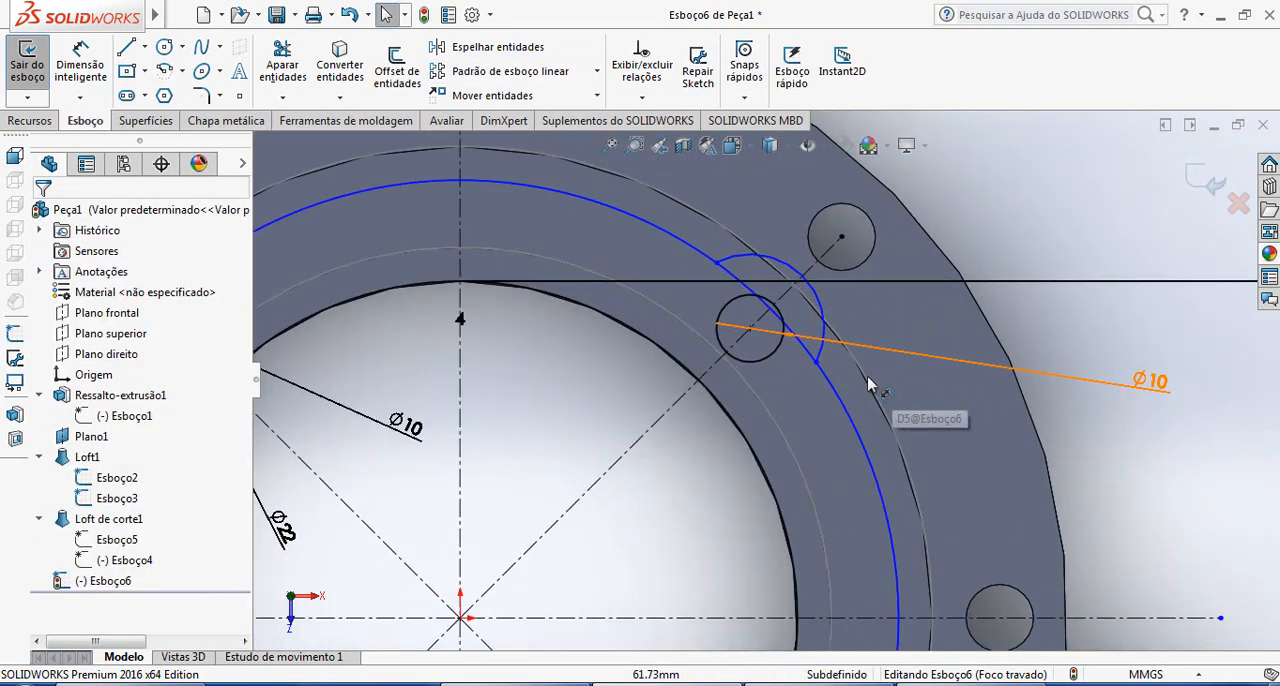
{"action": "left_click", "coordinate": [282, 62]}
{"action": "left_click_drag", "start_coordinate": [627, 250], "coordinate": [686, 214]}
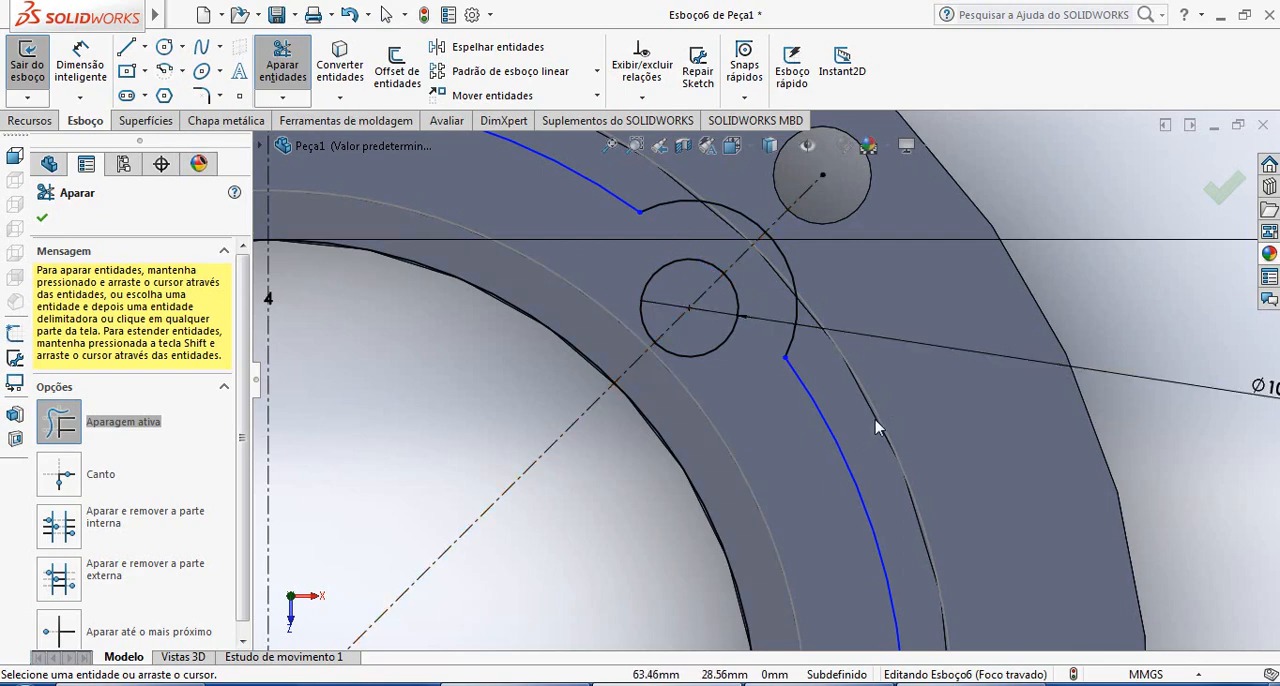
{"action": "scroll", "coordinate": [713, 279], "scroll_direction": "up", "scroll_amount": 5}
{"action": "scroll", "coordinate": [760, 560], "scroll_direction": "down", "scroll_amount": 5}
{"action": "scroll", "coordinate": [783, 522], "scroll_direction": "down", "scroll_amount": 5}
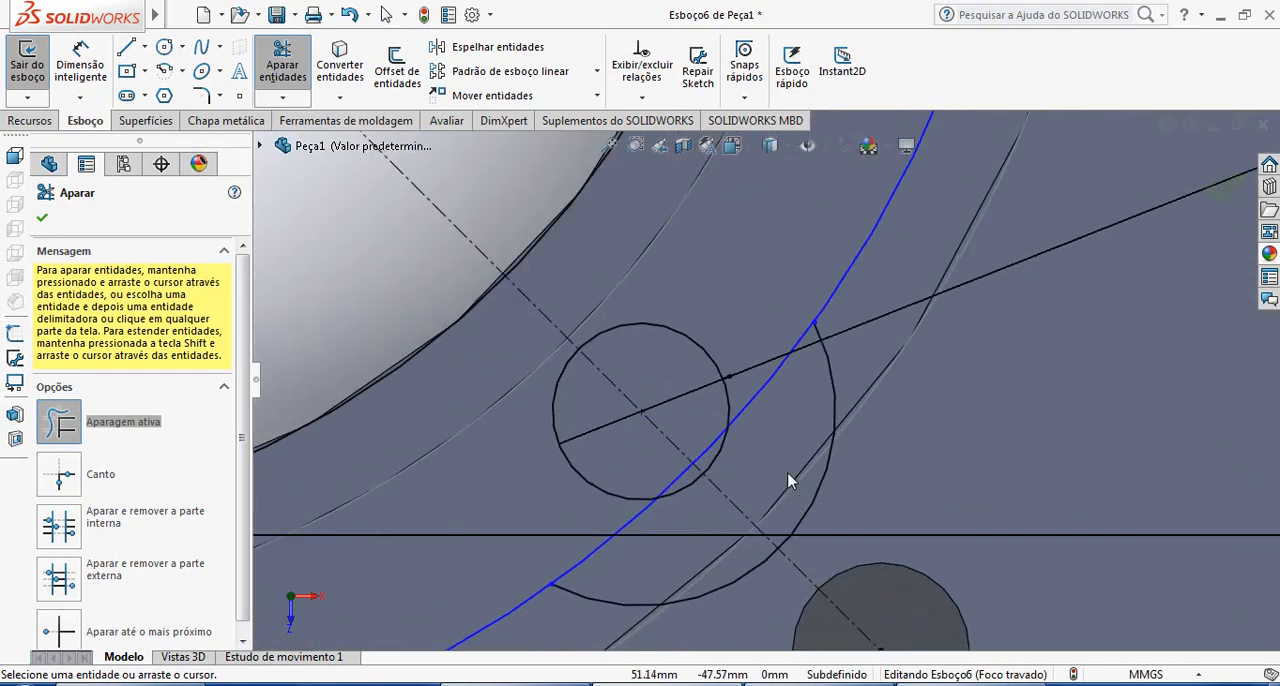
{"action": "mouse_move", "coordinate": [742, 470]}
{"action": "left_mouse_down"}
{"action": "mouse_move", "coordinate": [543, 511]}
{"action": "mouse_move", "coordinate": [612, 554]}
{"action": "mouse_move", "coordinate": [622, 469]}
{"action": "mouse_move", "coordinate": [657, 480]}
{"action": "mouse_move", "coordinate": [674, 411]}
{"action": "mouse_move", "coordinate": [693, 436]}
{"action": "left_mouse_up"}
{"action": "scroll", "coordinate": [660, 440], "scroll_direction": "up", "scroll_amount": 8}
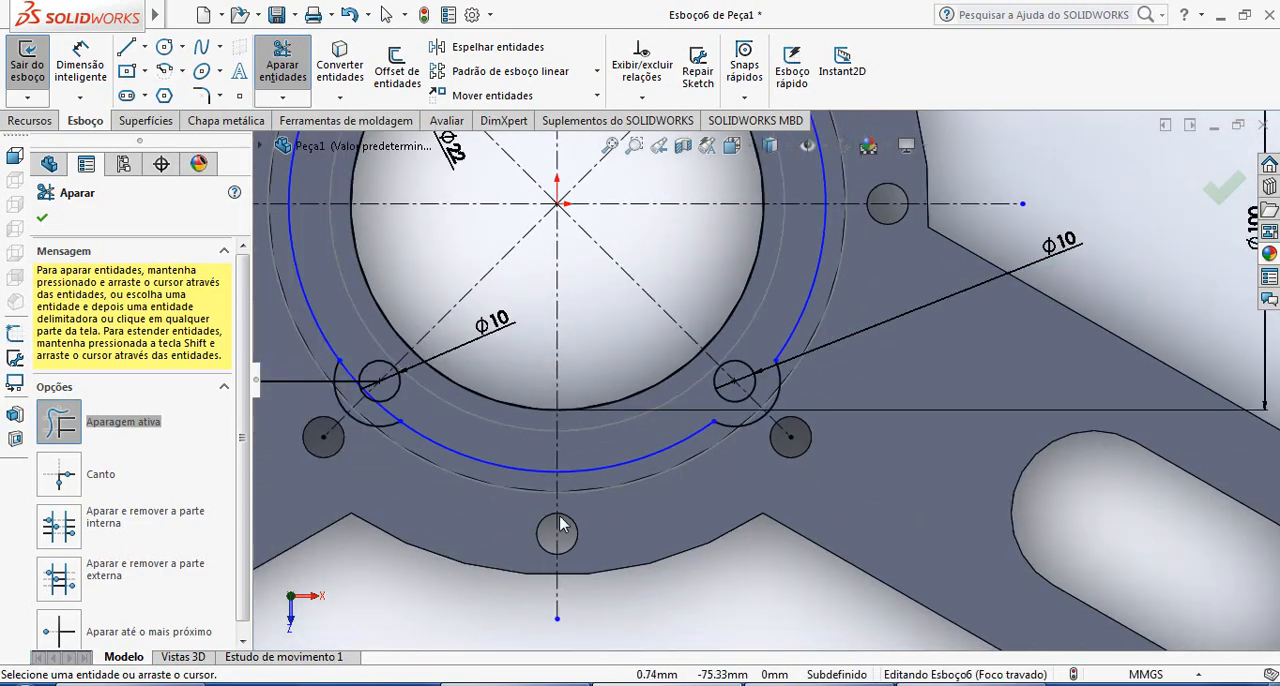
Trim the 130 mm circle inside the lower-left lug, including the leftover pieces within its 10 mm hole
{"action": "scroll", "coordinate": [563, 377], "scroll_direction": "down", "scroll_amount": 4}
{"action": "scroll", "coordinate": [563, 377], "scroll_direction": "down", "scroll_amount": 2}
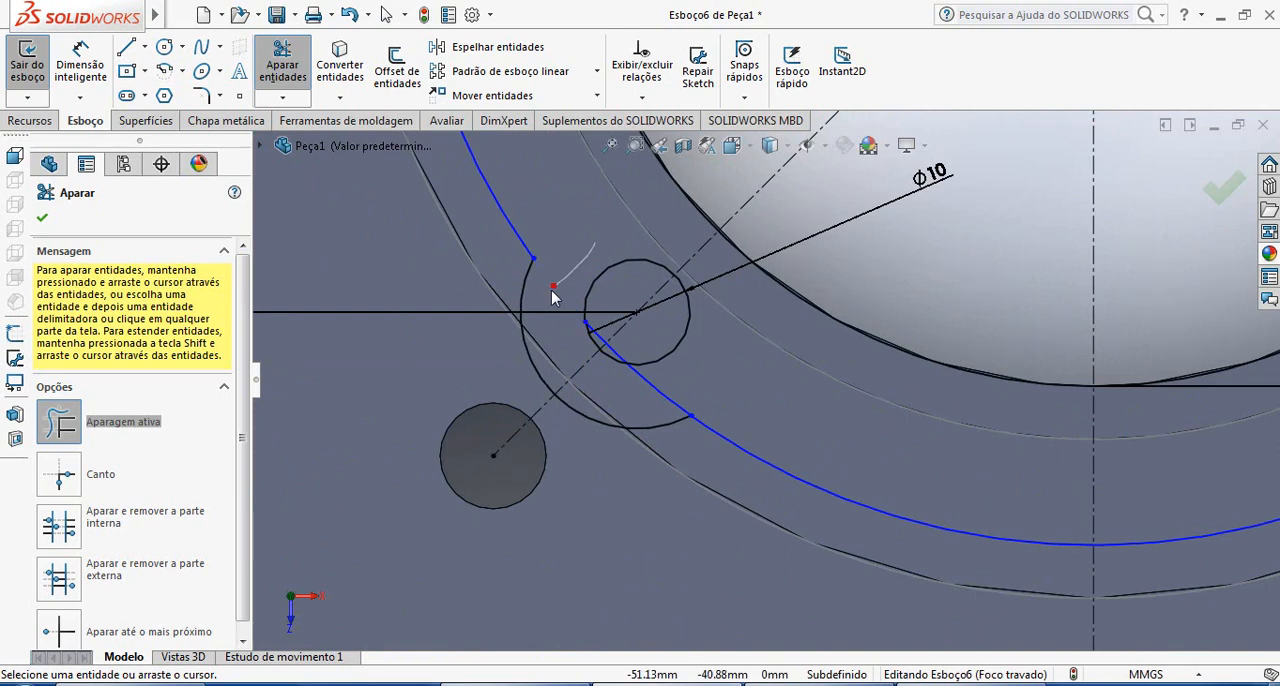
{"action": "left_click_drag", "start_coordinate": [553, 297], "coordinate": [757, 409]}
{"action": "scroll", "coordinate": [607, 353], "scroll_direction": "up", "scroll_amount": 5}
{"action": "scroll", "coordinate": [695, 356], "scroll_direction": "down", "scroll_amount": 10}
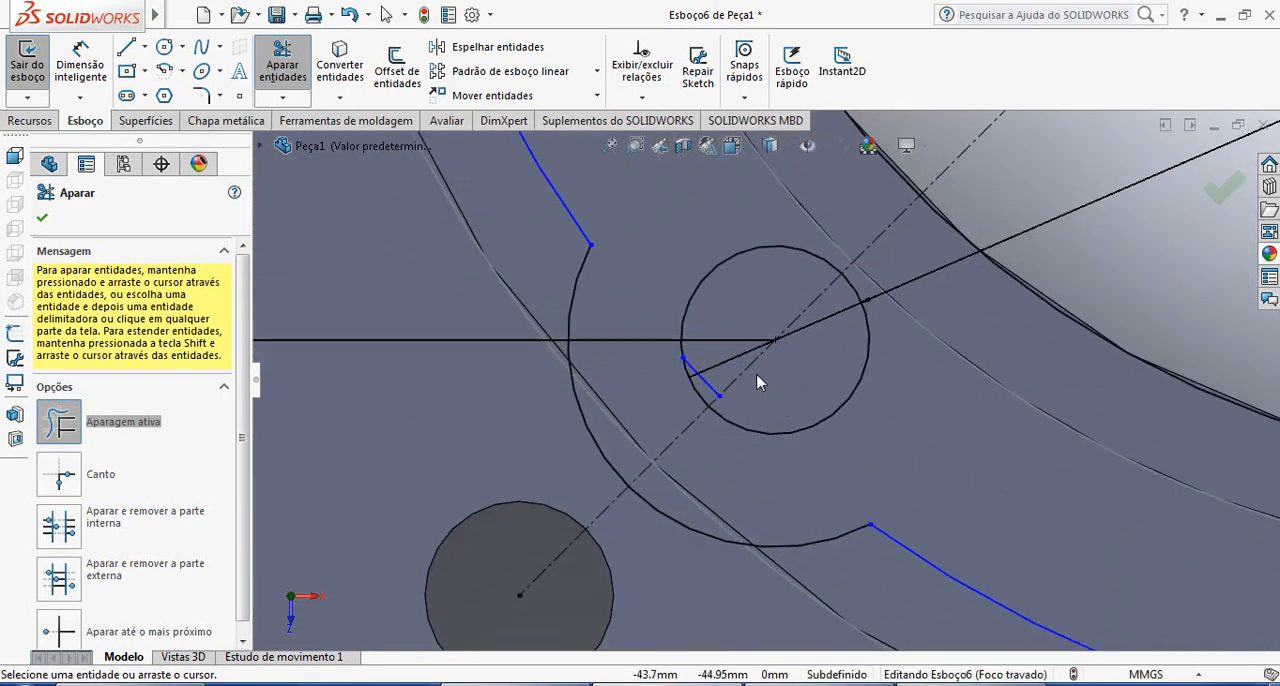
{"action": "scroll", "coordinate": [734, 294], "scroll_direction": "up", "scroll_amount": 6}
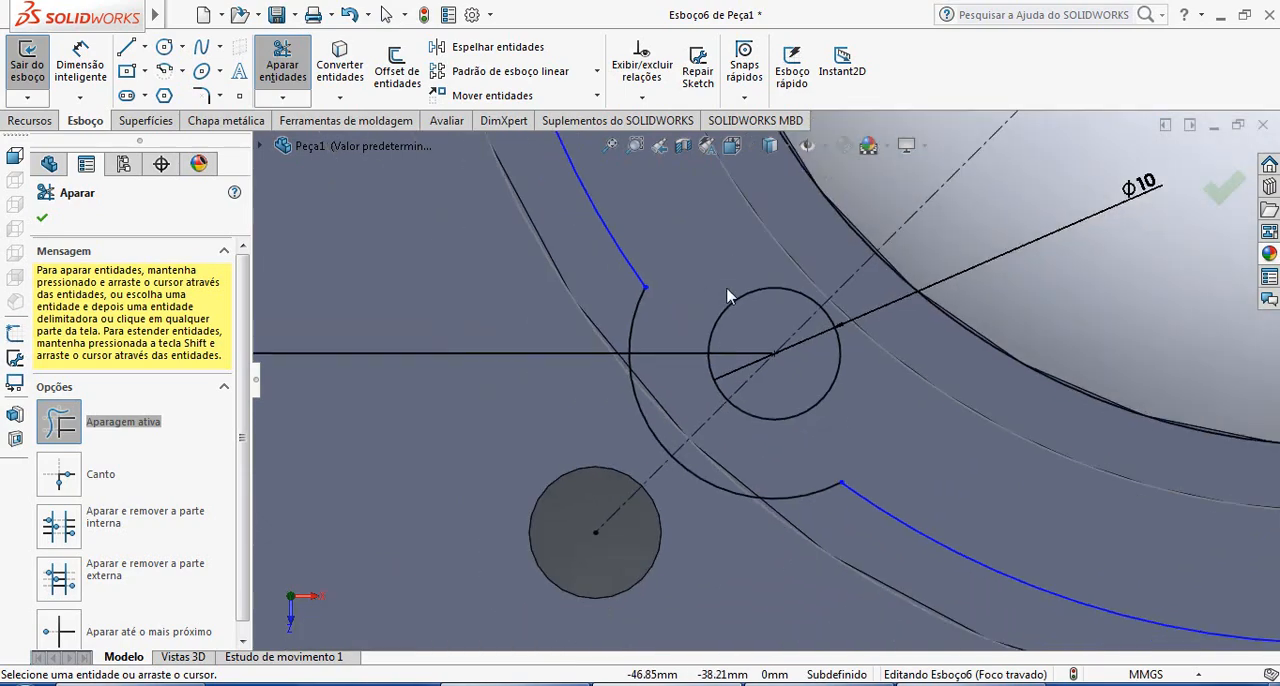
Inspect the trimmed lug outlines around the flange, finish trimming, and exit the flange sketch
{"action": "scroll", "coordinate": [750, 270], "scroll_direction": "down", "scroll_amount": 3}
{"action": "scroll", "coordinate": [755, 262], "scroll_direction": "down", "scroll_amount": 4}
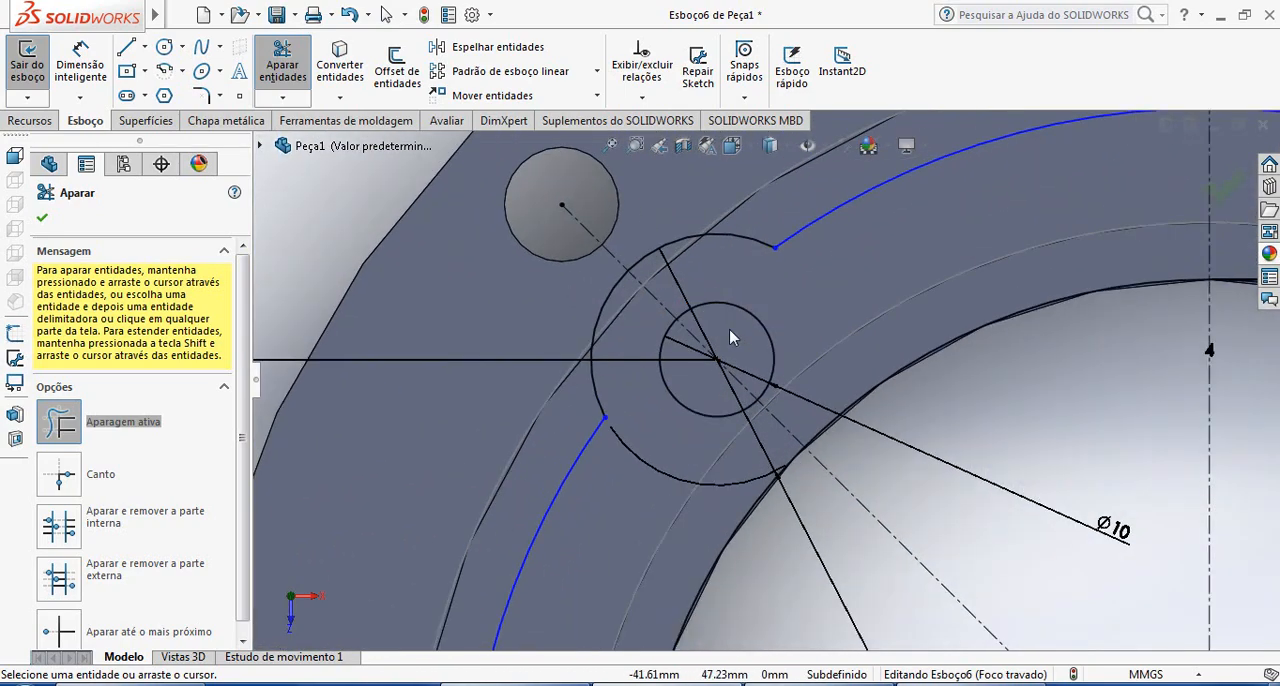
{"action": "scroll", "coordinate": [725, 388], "scroll_direction": "up", "scroll_amount": 5}
{"action": "scroll", "coordinate": [817, 420], "scroll_direction": "up", "scroll_amount": 4}
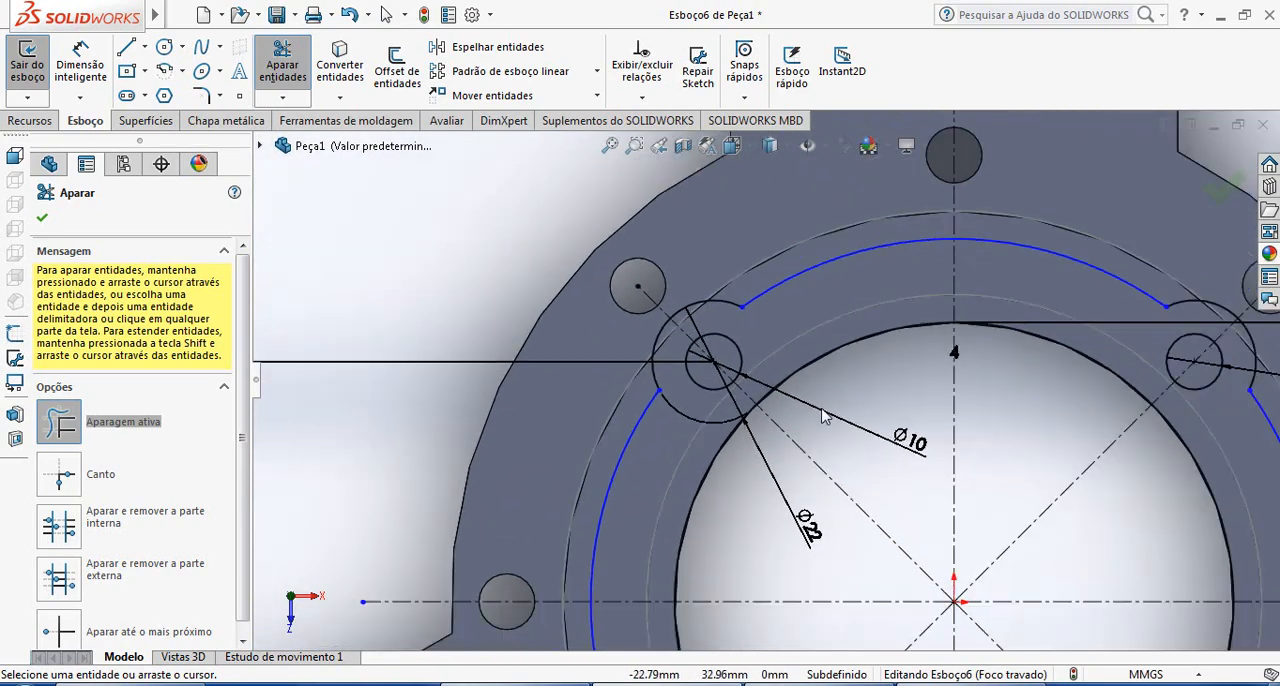
{"action": "mouse_move", "coordinate": [955, 464]}
{"action": "middle_mouse_down"}
{"action": "mouse_move", "coordinate": [1008, 332]}
{"action": "mouse_move", "coordinate": [971, 286]}
{"action": "mouse_move", "coordinate": [997, 286]}
{"action": "mouse_move", "coordinate": [968, 465]}
{"action": "middle_mouse_up"}
{"action": "scroll", "coordinate": [972, 464], "scroll_direction": "down", "scroll_amount": 2}
{"action": "scroll", "coordinate": [995, 506], "scroll_direction": "up", "scroll_amount": 2}
{"action": "scroll", "coordinate": [968, 492], "scroll_direction": "down", "scroll_amount": 1}
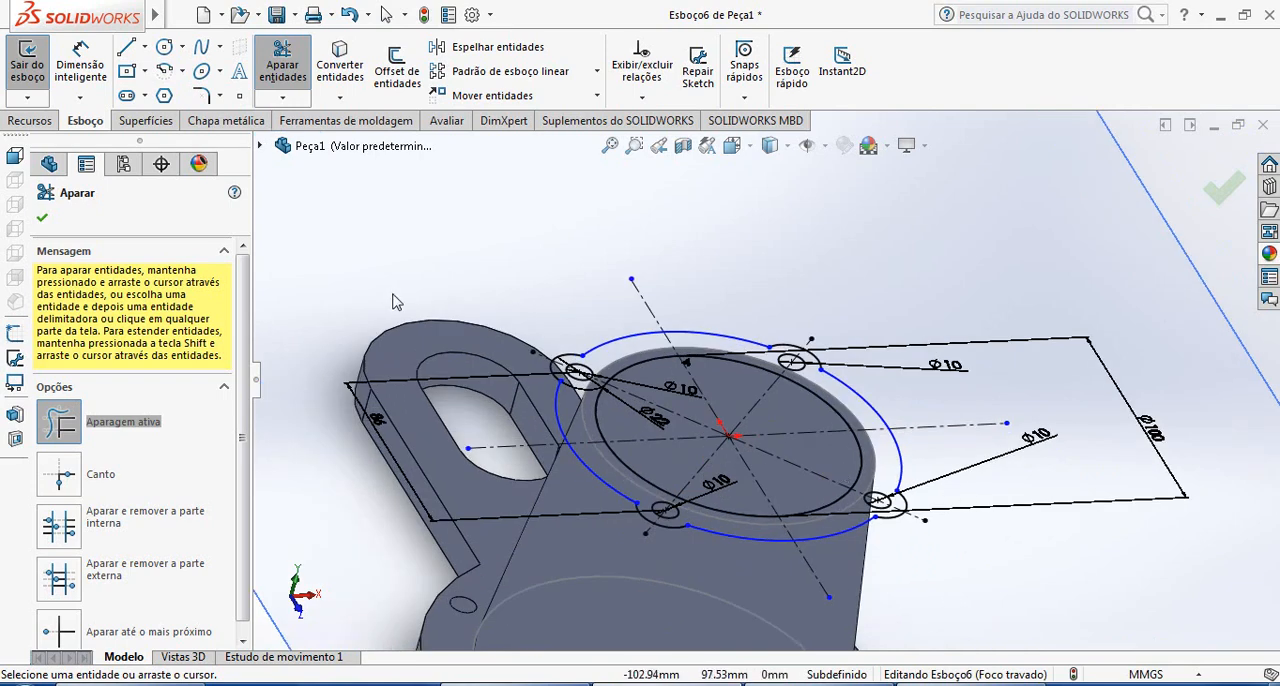
{"action": "left_click", "coordinate": [43, 219]}
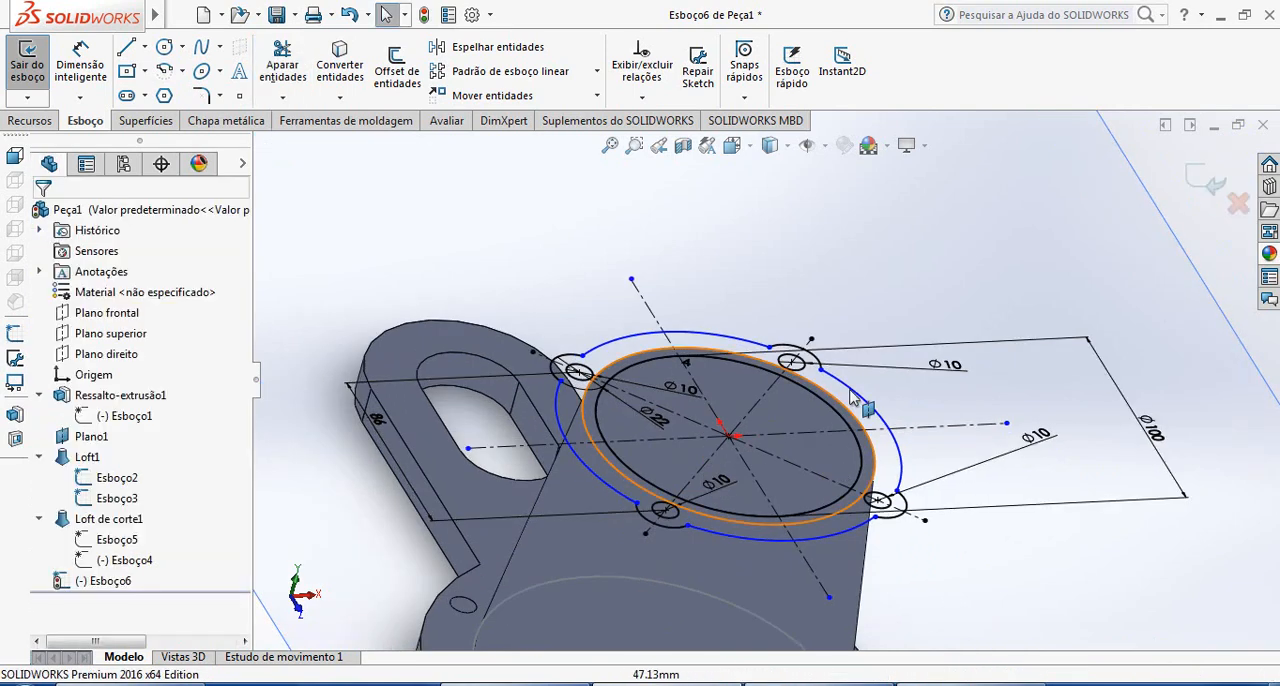
{"action": "left_click", "coordinate": [1222, 192]}
{"action": "left_click", "coordinate": [967, 510]}
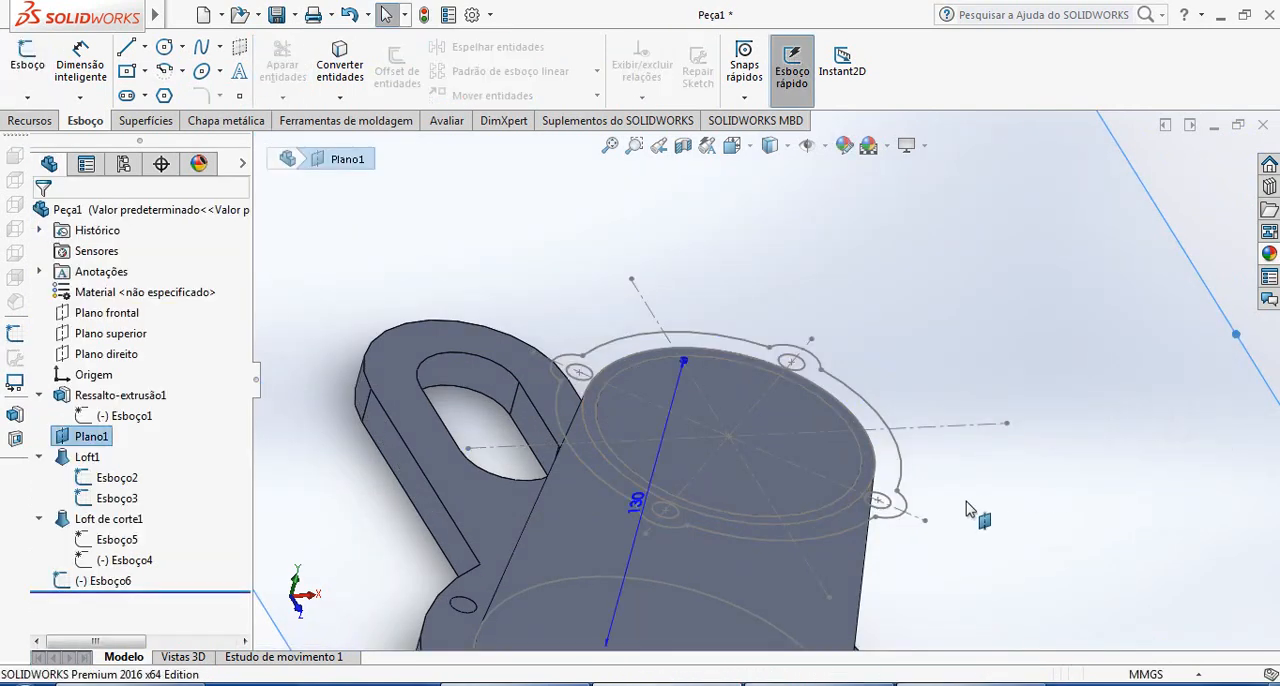
{"action": "scroll", "coordinate": [880, 510], "scroll_direction": "down", "scroll_amount": 2}
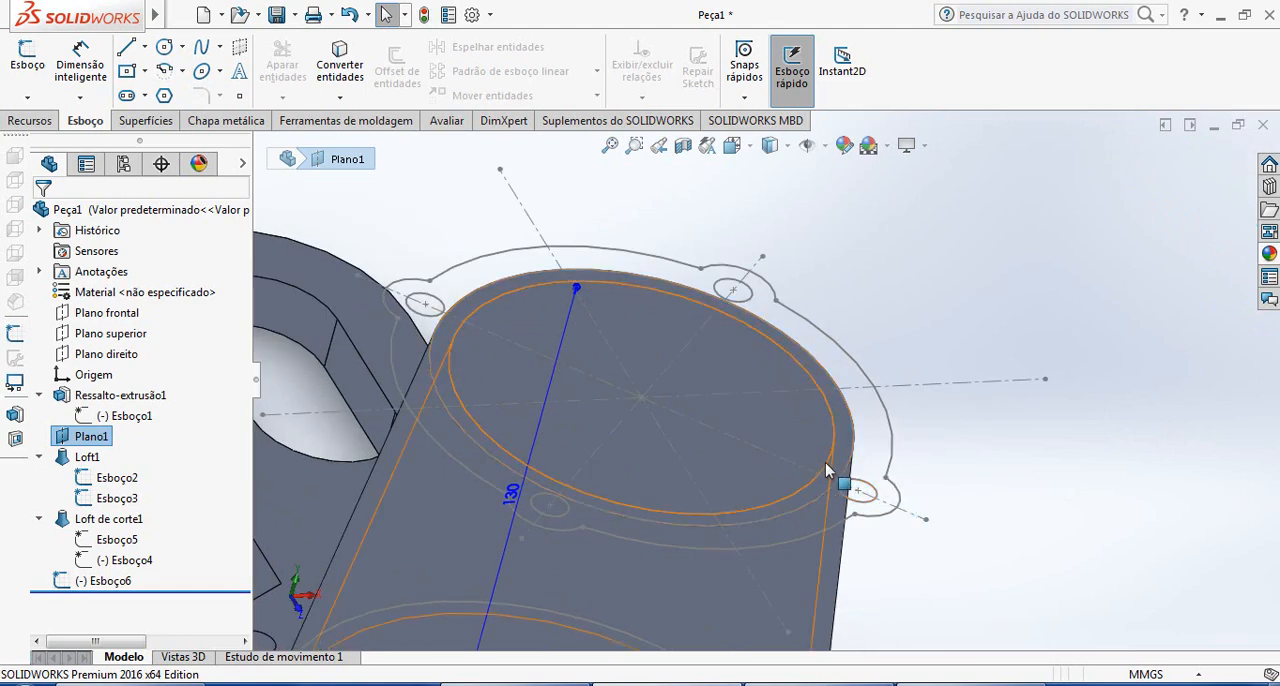
{"action": "mouse_move", "coordinate": [857, 491]}
{"action": "middle_mouse_down"}
{"action": "mouse_move", "coordinate": [826, 514]}
{"action": "mouse_move", "coordinate": [841, 493]}
{"action": "middle_mouse_up"}
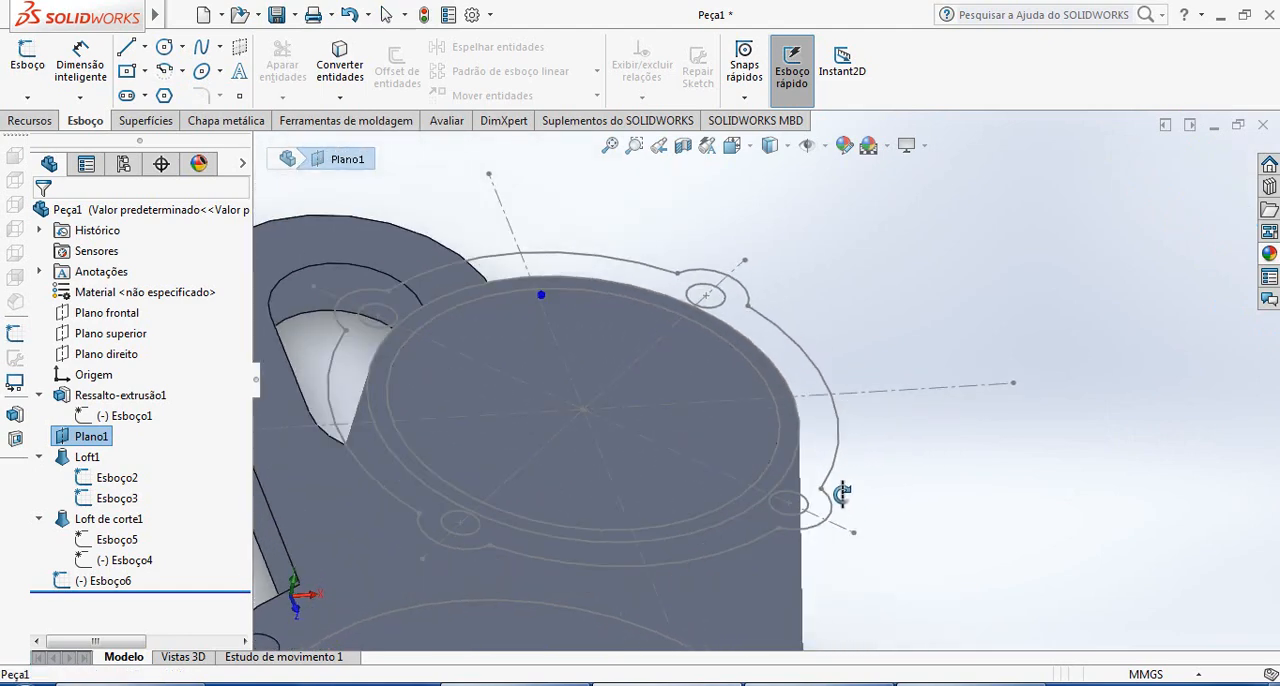
{"action": "left_click", "coordinate": [839, 435]}
{"action": "left_click", "coordinate": [893, 366]}
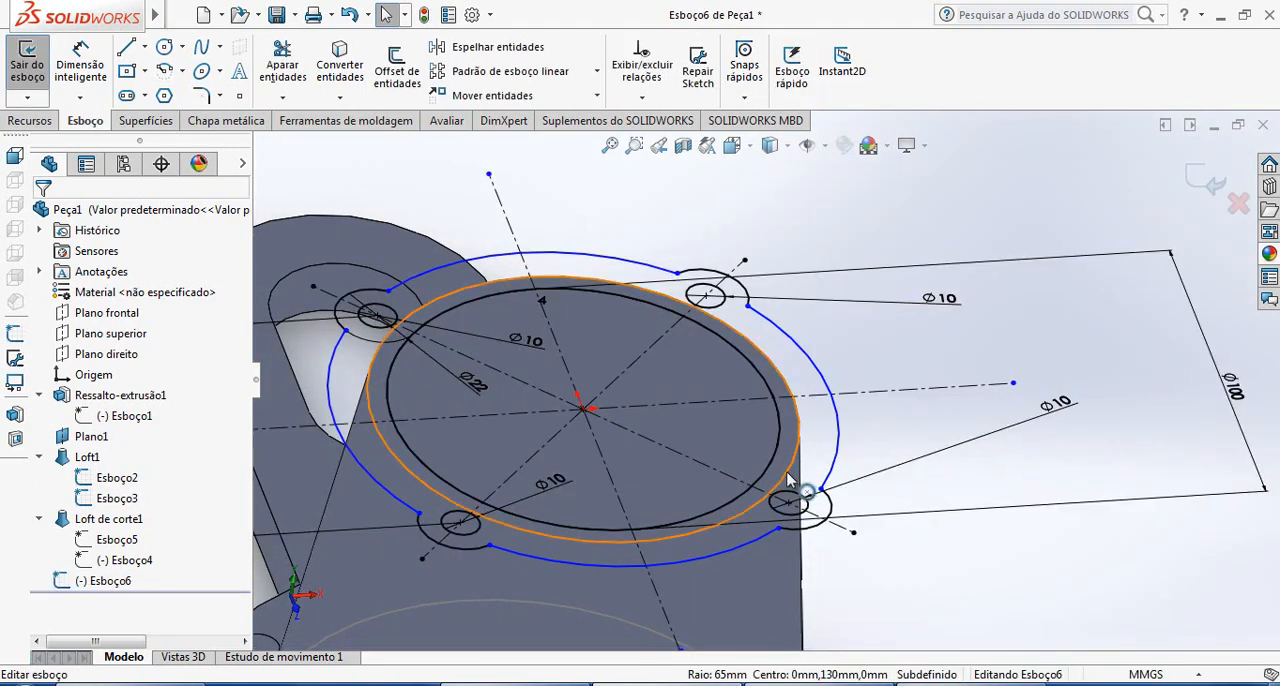
{"action": "left_click", "coordinate": [1215, 182]}
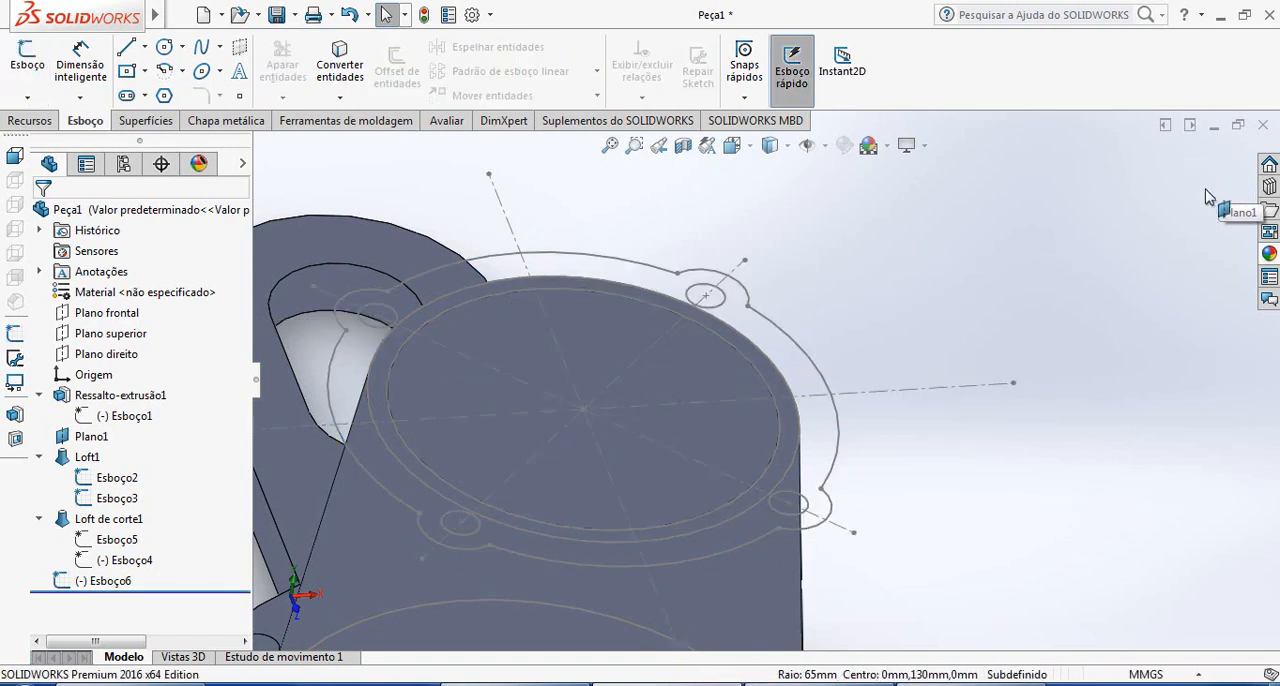
{"action": "left_click", "coordinate": [1080, 256]}
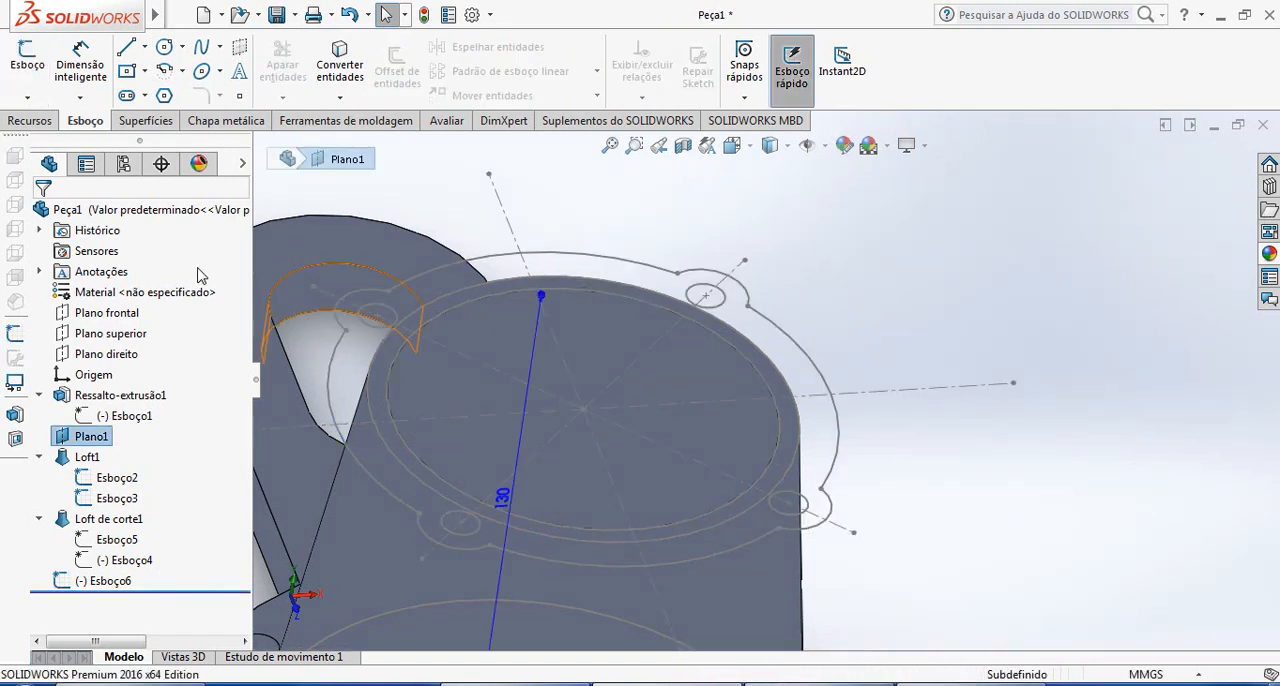
{"action": "key", "text": "Escape"}
Start an Extruded Boss, check the upper flange thickness in the reference drawing in Windows Photo Viewer, and pick the flange sketch in SOLIDWORKS
{"action": "left_click", "coordinate": [30, 120]}
{"action": "left_click", "coordinate": [43, 65]}
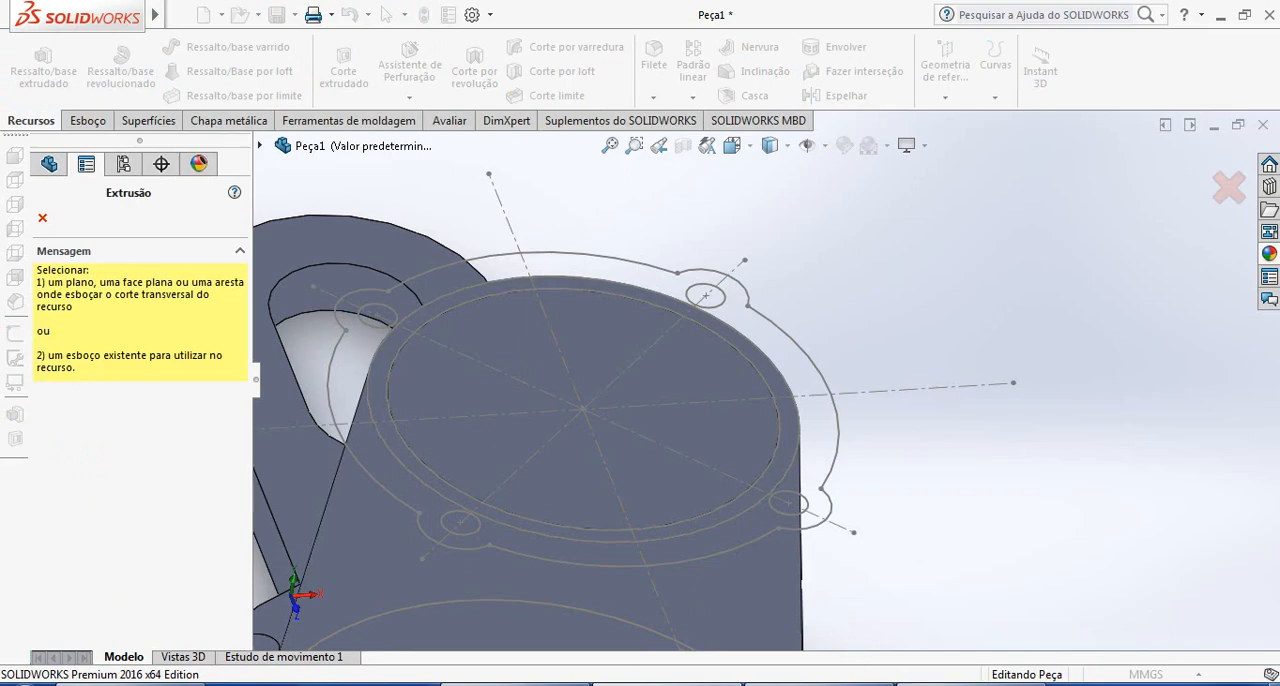
{"action": "left_click", "coordinate": [960, 682]}
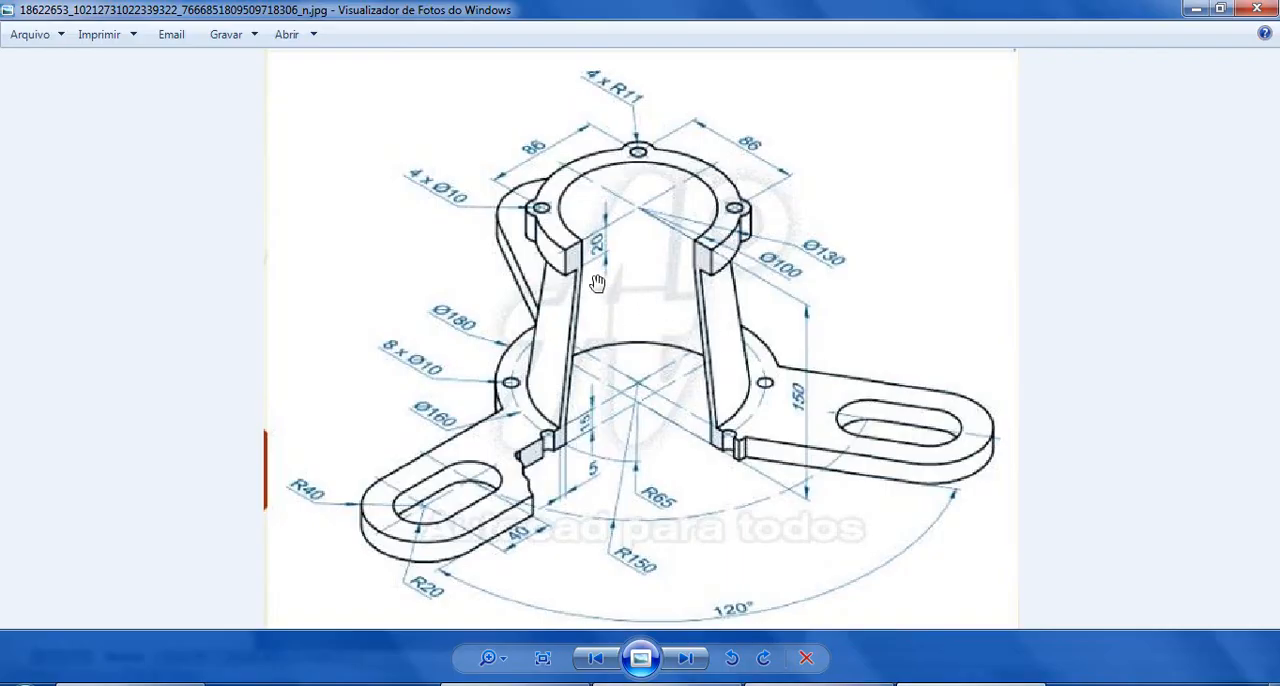
{"action": "left_click", "coordinate": [680, 683]}
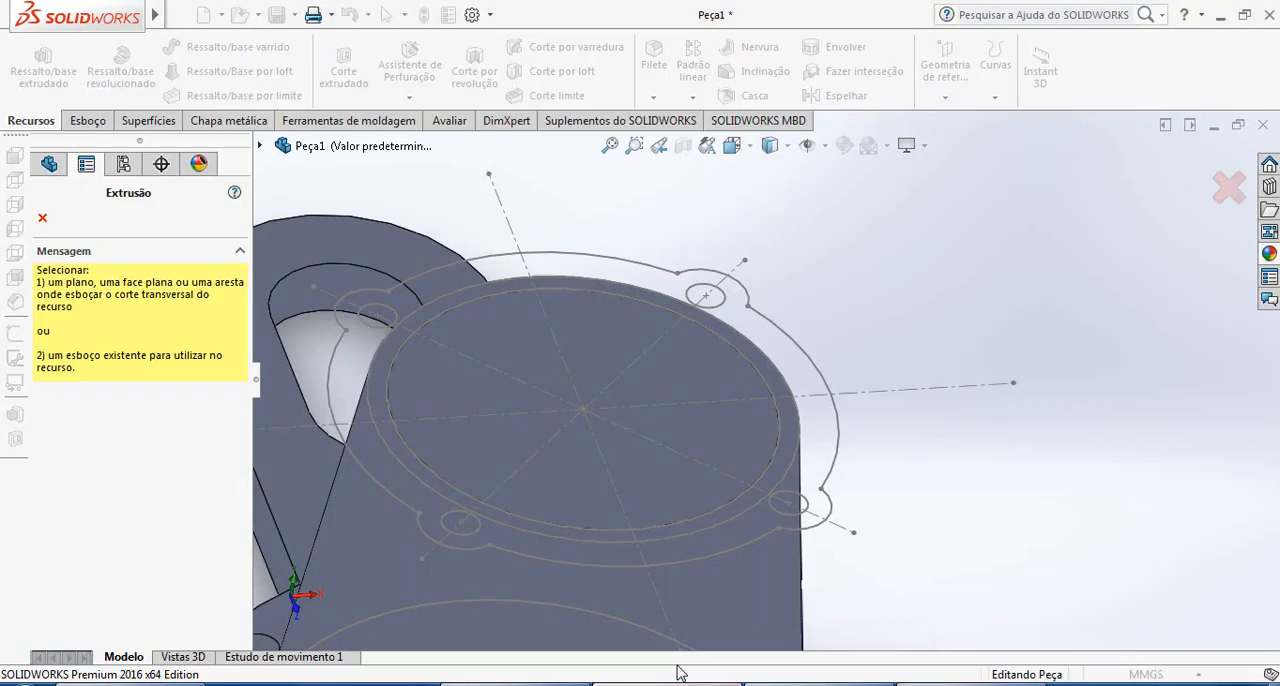
{"action": "left_click", "coordinate": [810, 365]}
Clear the selected contour to use the whole flange sketch with its holes, and extrude it 20 mm upward, merging the result
{"action": "left_click", "coordinate": [141, 587]}
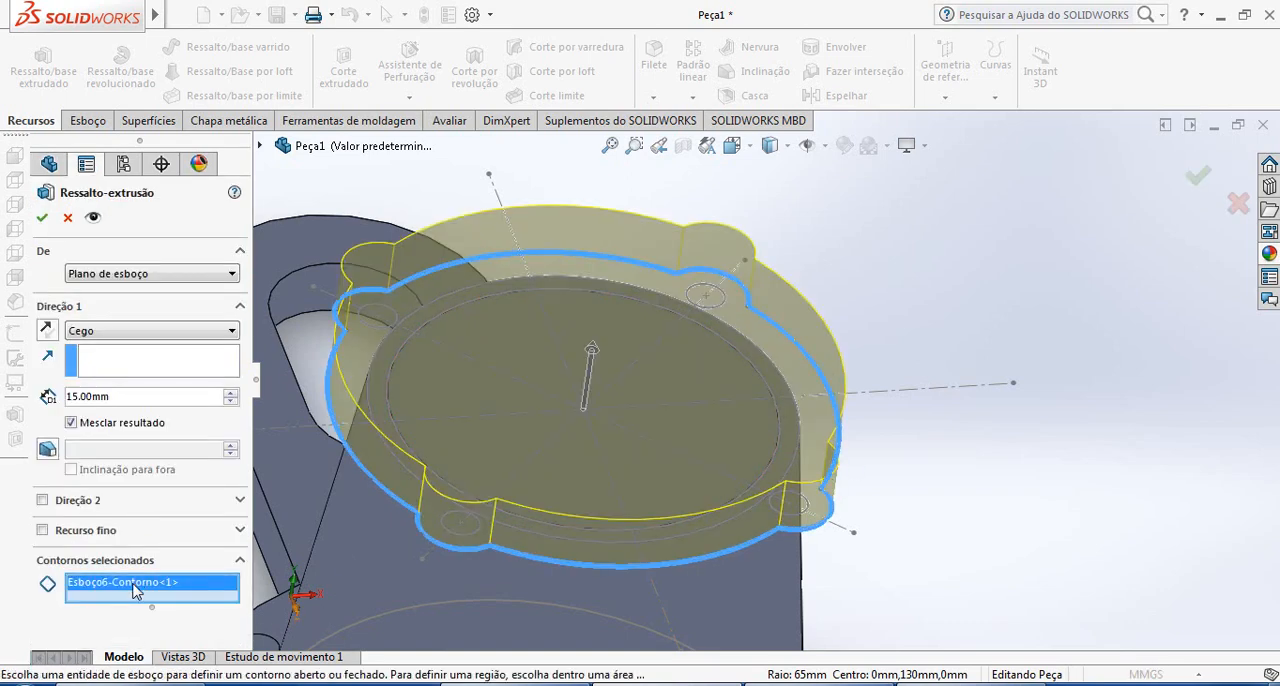
{"action": "key", "text": "Delete"}
{"action": "middle_click_drag", "start_coordinate": [616, 417], "coordinate": [603, 452]}
{"action": "scroll", "coordinate": [838, 509], "scroll_direction": "up", "scroll_amount": 2}
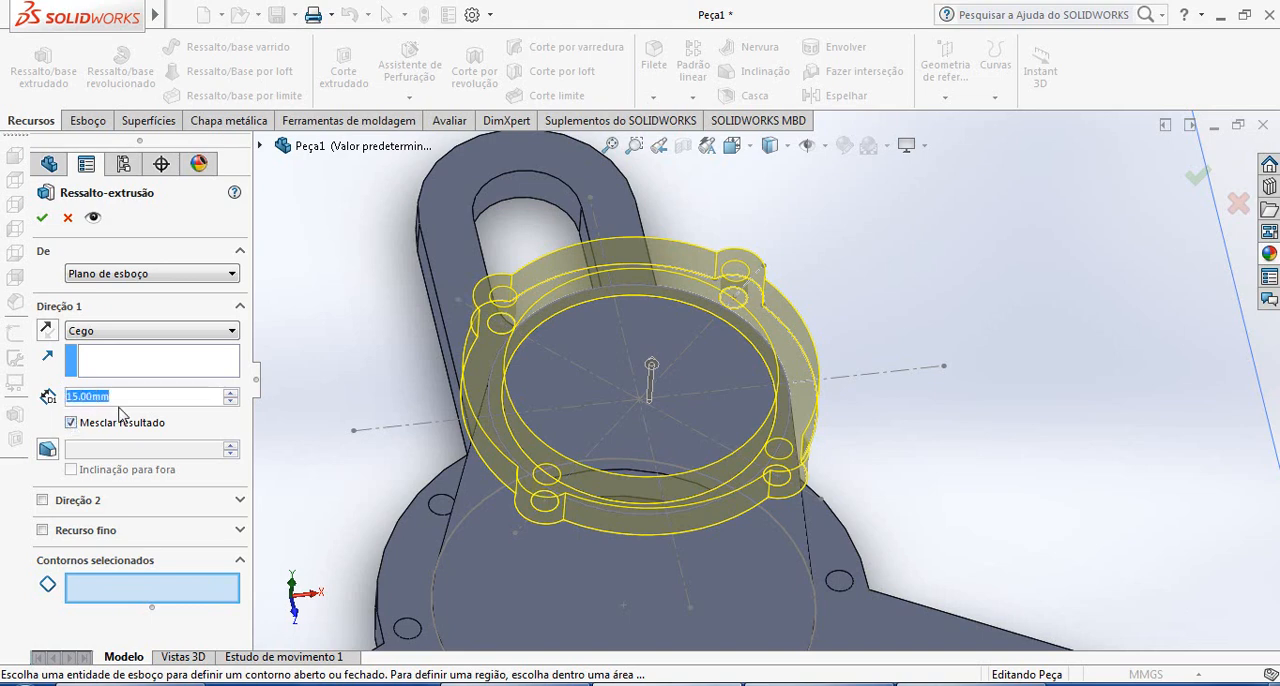
{"action": "type", "text": "20"}
{"action": "key", "text": "Return"}
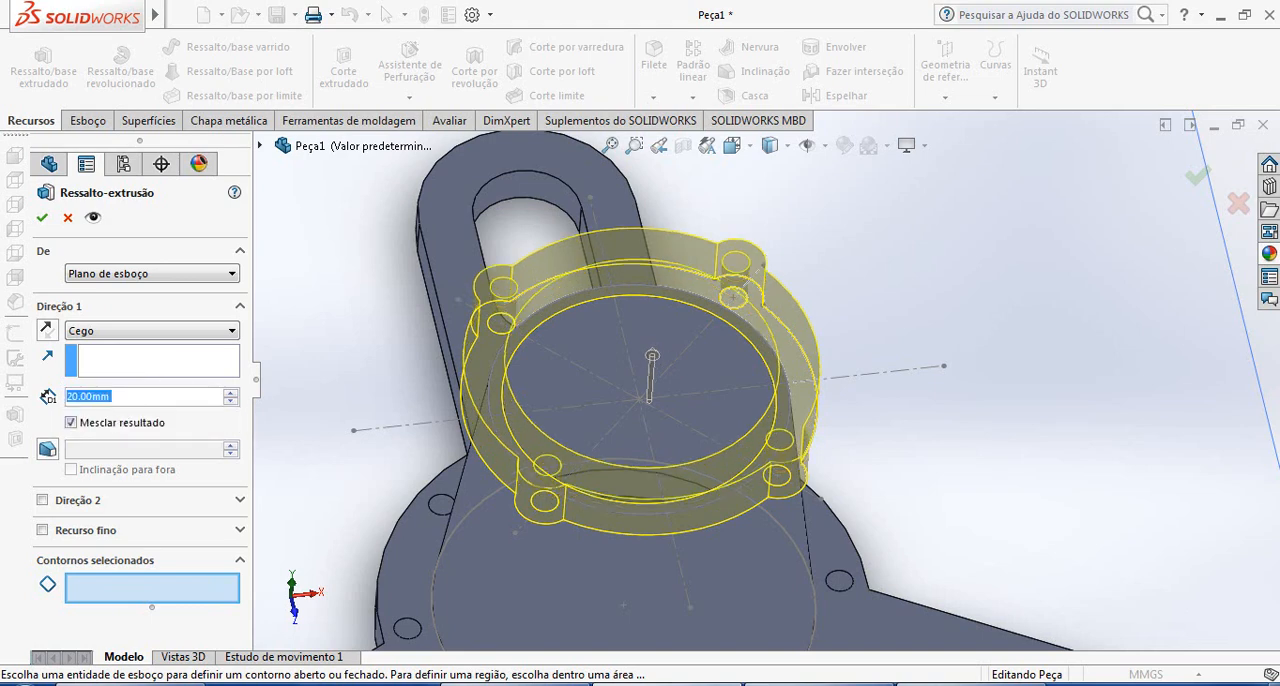
{"action": "left_click", "coordinate": [42, 218]}
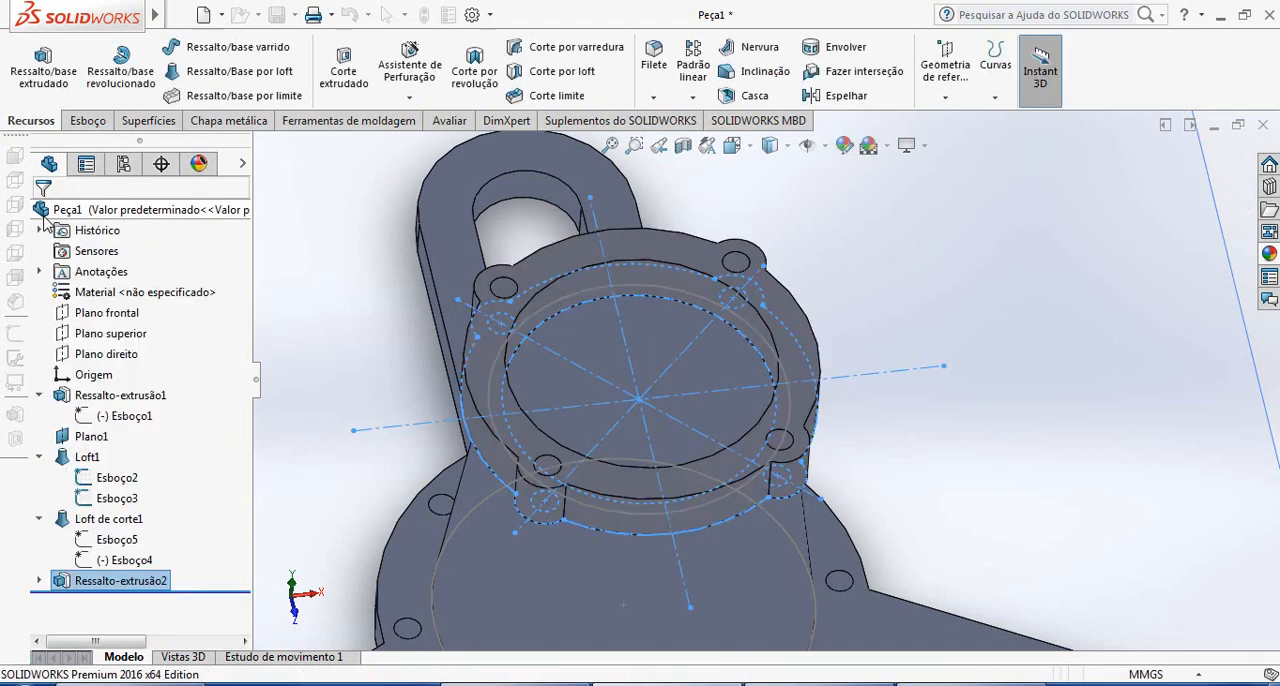
Hide the loft's upper profile sketch, Esboço3, at the new flange
{"action": "middle_click_drag", "start_coordinate": [866, 444], "coordinate": [829, 474]}
{"action": "scroll", "coordinate": [829, 474], "scroll_direction": "down", "scroll_amount": 4}
{"action": "right_click", "coordinate": [658, 436]}
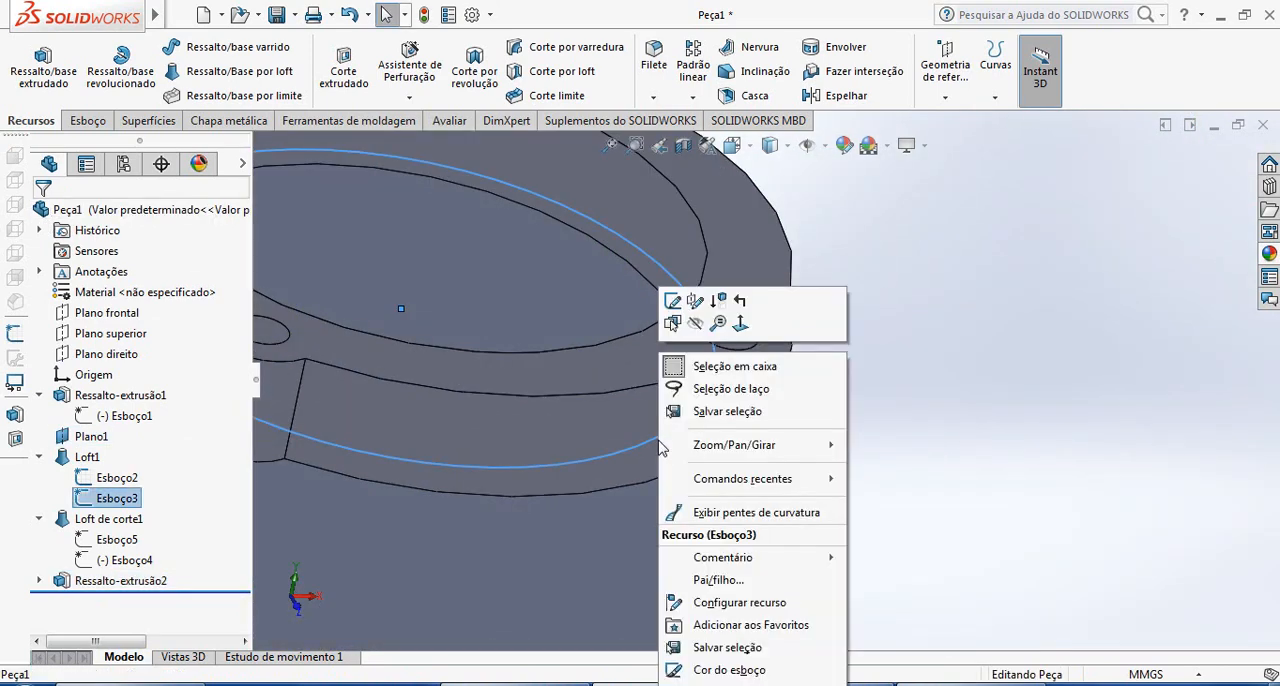
{"action": "left_click", "coordinate": [705, 324]}
Hide the loft's lower profile sketch, Esboço2, on the base flange
{"action": "scroll", "coordinate": [715, 362], "scroll_direction": "up", "scroll_amount": 3}
{"action": "mouse_move", "coordinate": [914, 523]}
{"action": "middle_mouse_down"}
{"action": "mouse_move", "coordinate": [903, 517]}
{"action": "mouse_move", "coordinate": [974, 494]}
{"action": "mouse_move", "coordinate": [1003, 429]}
{"action": "mouse_move", "coordinate": [920, 531]}
{"action": "mouse_move", "coordinate": [829, 461]}
{"action": "mouse_move", "coordinate": [786, 327]}
{"action": "mouse_move", "coordinate": [832, 332]}
{"action": "mouse_move", "coordinate": [832, 572]}
{"action": "mouse_move", "coordinate": [771, 286]}
{"action": "mouse_move", "coordinate": [755, 512]}
{"action": "mouse_move", "coordinate": [760, 495]}
{"action": "middle_mouse_up"}
{"action": "scroll", "coordinate": [828, 460], "scroll_direction": "up", "scroll_amount": 6}
{"action": "scroll", "coordinate": [820, 462], "scroll_direction": "down", "scroll_amount": 3}
{"action": "scroll", "coordinate": [770, 425], "scroll_direction": "down", "scroll_amount": 5}
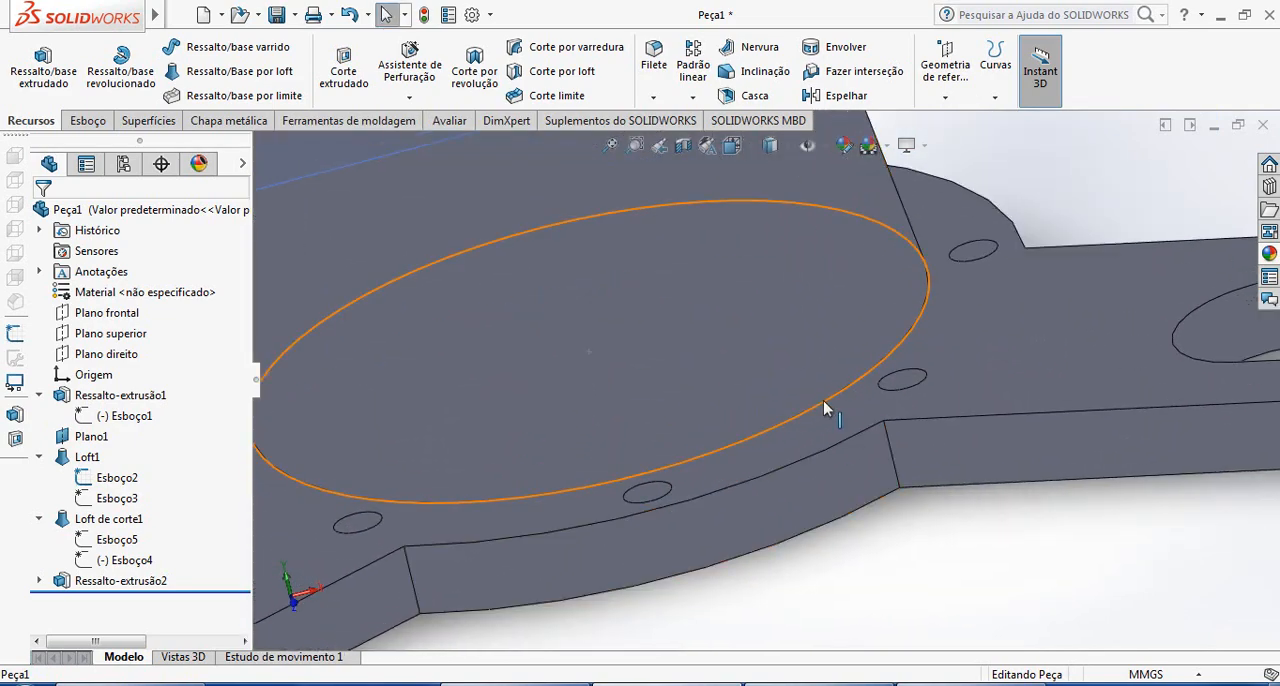
{"action": "right_click", "coordinate": [824, 402]}
{"action": "left_click", "coordinate": [862, 324]}
{"action": "scroll", "coordinate": [828, 417], "scroll_direction": "up", "scroll_amount": 3}
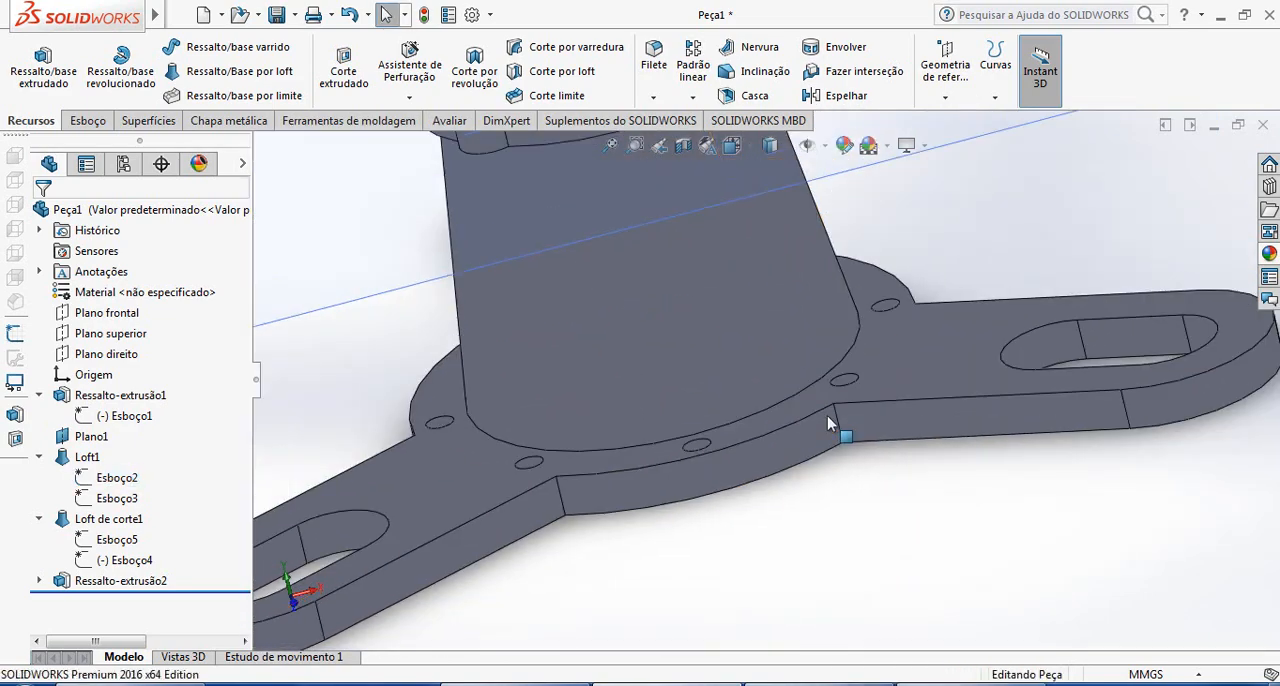
Hide the reference plane Plano1 at the top of the conical body
{"action": "scroll", "coordinate": [790, 405], "scroll_direction": "up", "scroll_amount": 5}
{"action": "middle_click_drag", "start_coordinate": [731, 343], "coordinate": [893, 340]}
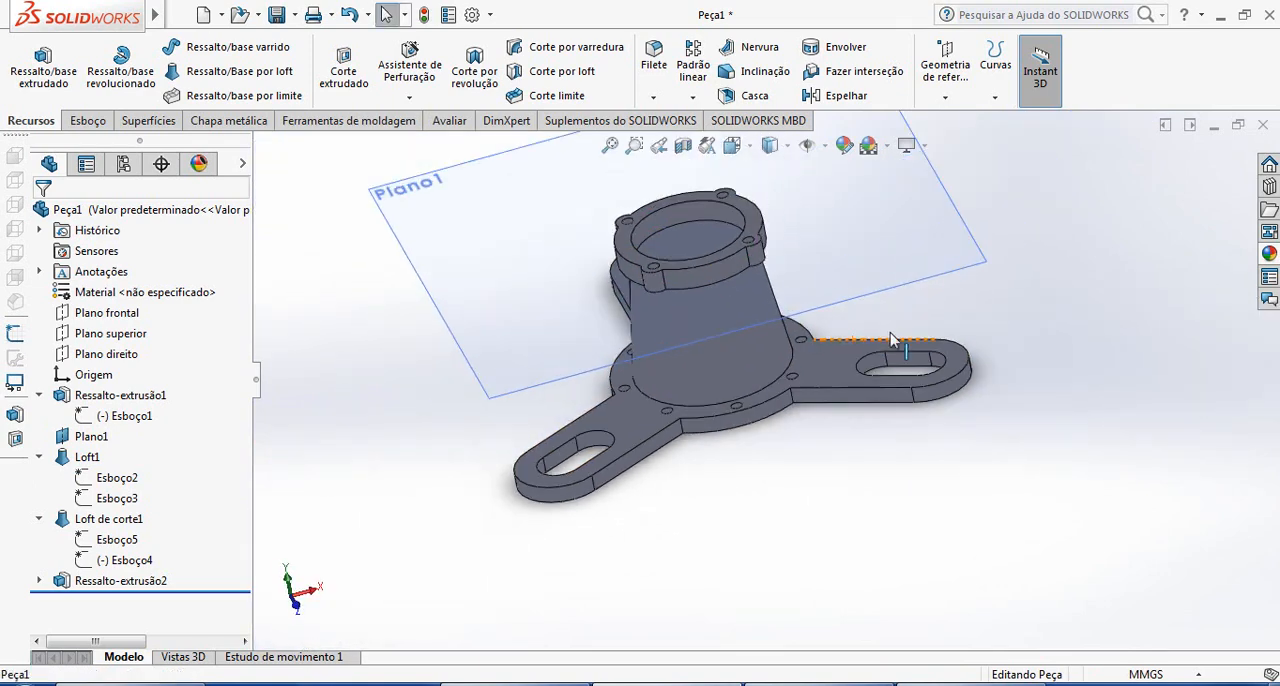
{"action": "right_click", "coordinate": [863, 246]}
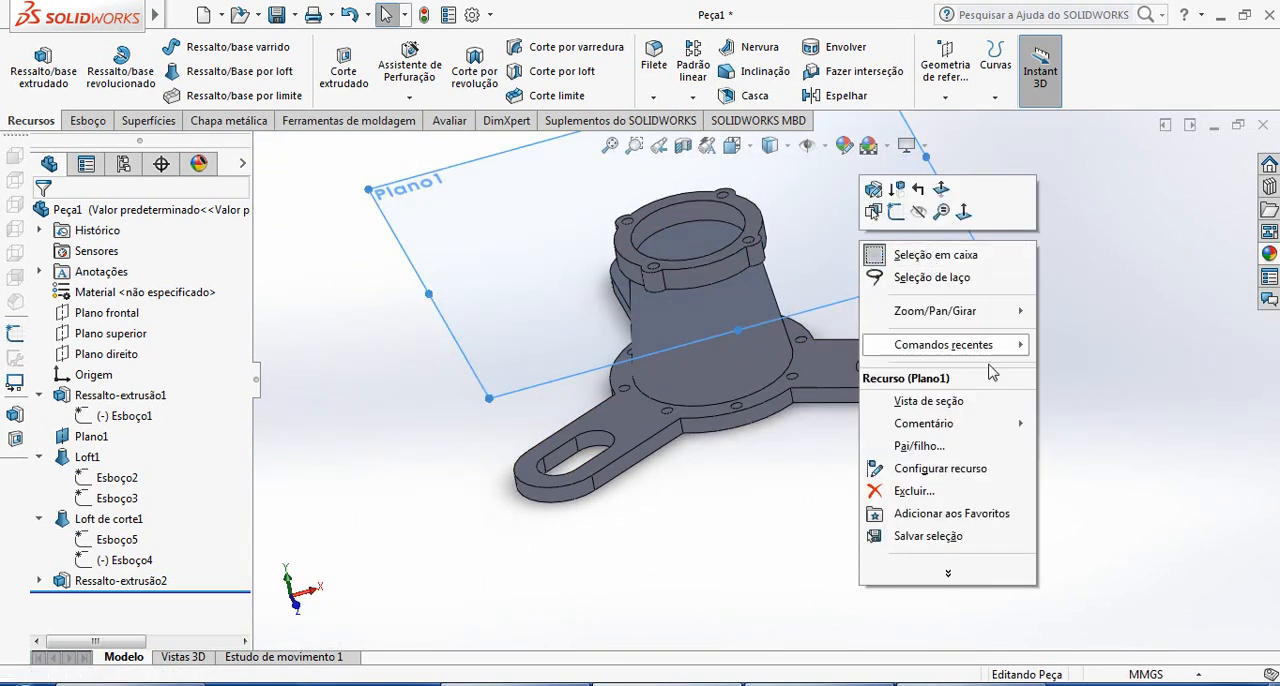
{"action": "left_click", "coordinate": [1106, 410]}
{"action": "left_click", "coordinate": [948, 274]}
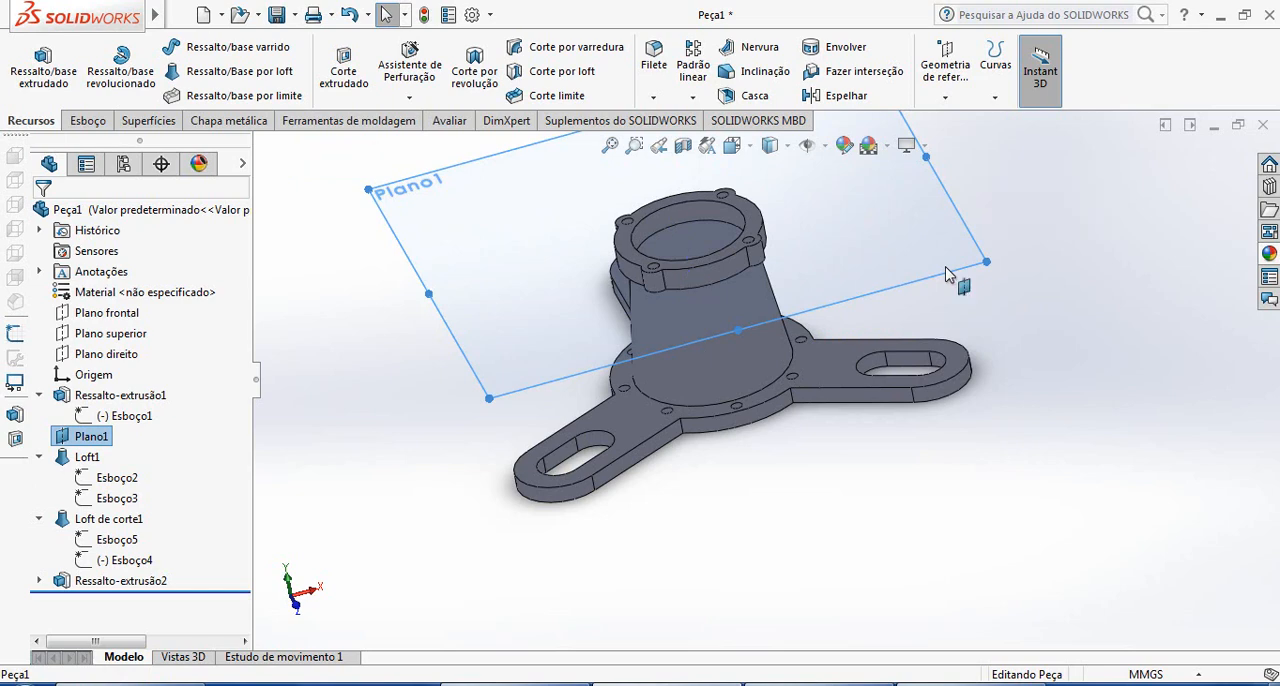
{"action": "right_click", "coordinate": [948, 274]}
{"action": "left_click", "coordinate": [1004, 242]}
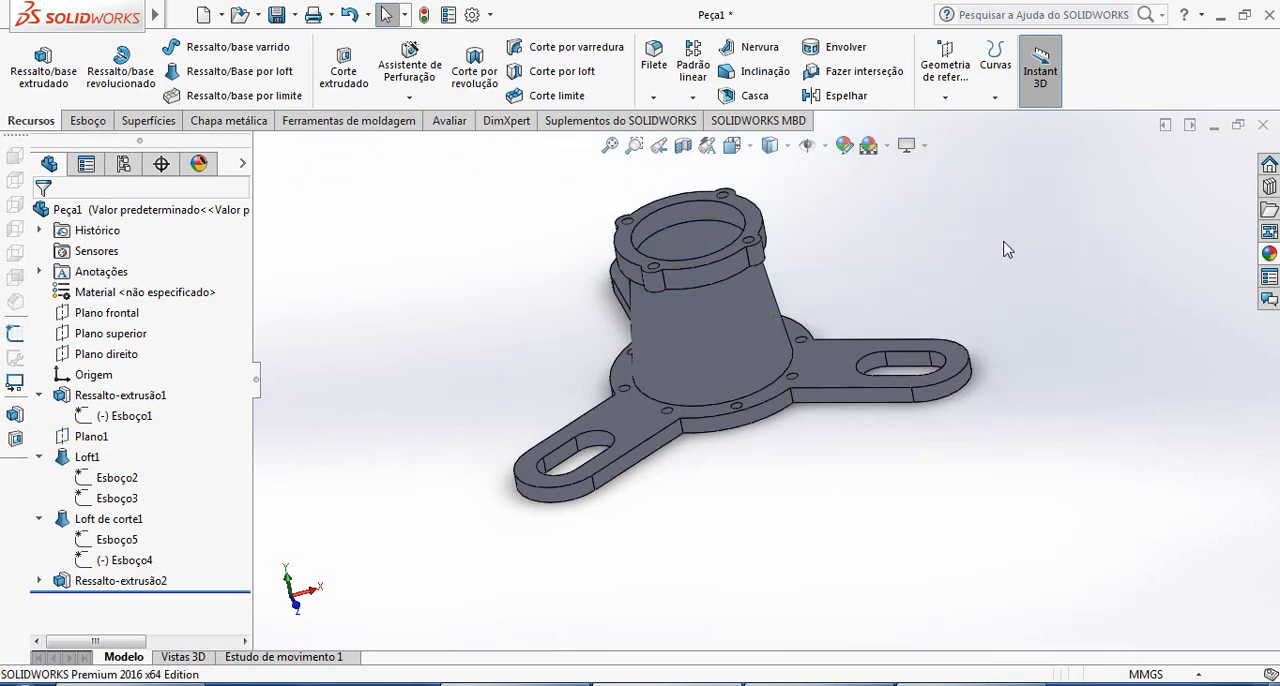
Check the reference drawing in Windows Photo Viewer, and cut the part in SOLIDWORKS with a section view along Plano direito
{"action": "scroll", "coordinate": [804, 300], "scroll_direction": "down", "scroll_amount": 3}
{"action": "mouse_move", "coordinate": [752, 321]}
{"action": "middle_mouse_down"}
{"action": "mouse_move", "coordinate": [873, 177]}
{"action": "mouse_move", "coordinate": [886, 360]}
{"action": "mouse_move", "coordinate": [837, 417]}
{"action": "mouse_move", "coordinate": [903, 531]}
{"action": "mouse_move", "coordinate": [834, 557]}
{"action": "mouse_move", "coordinate": [889, 409]}
{"action": "mouse_move", "coordinate": [778, 437]}
{"action": "mouse_move", "coordinate": [794, 434]}
{"action": "middle_mouse_up"}
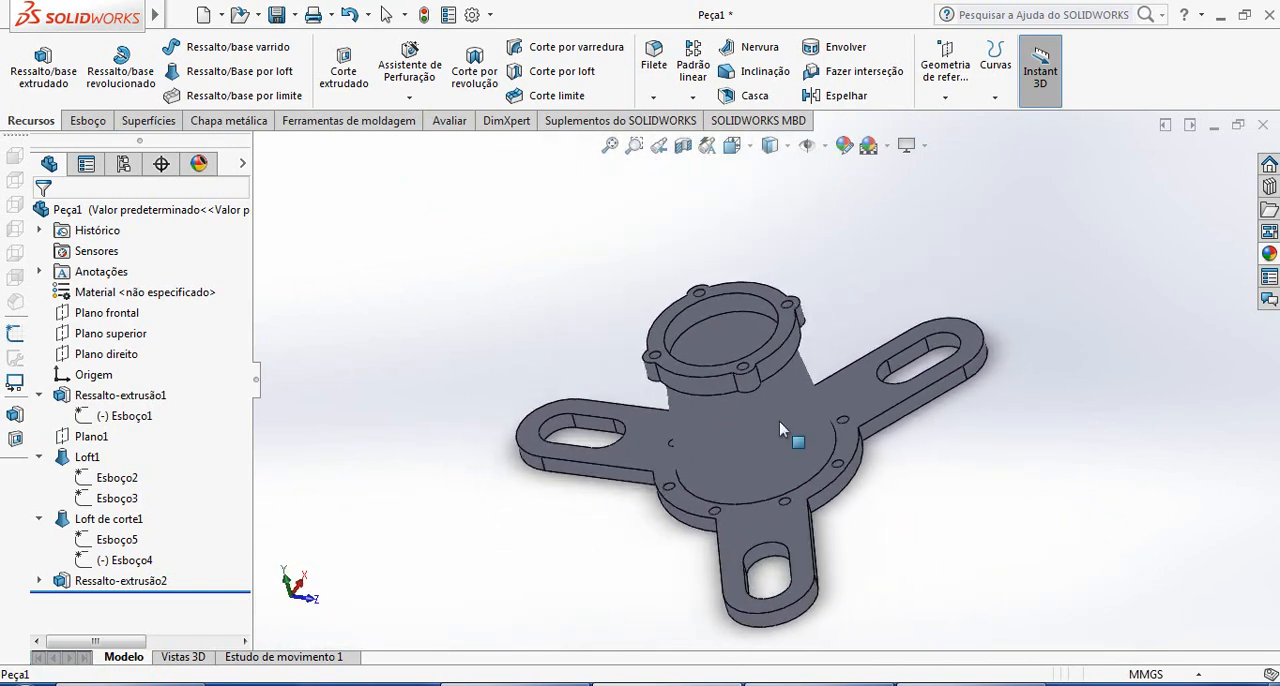
{"action": "key", "text": "alt+Tab"}
{"action": "key", "text": "alt+Tab"}
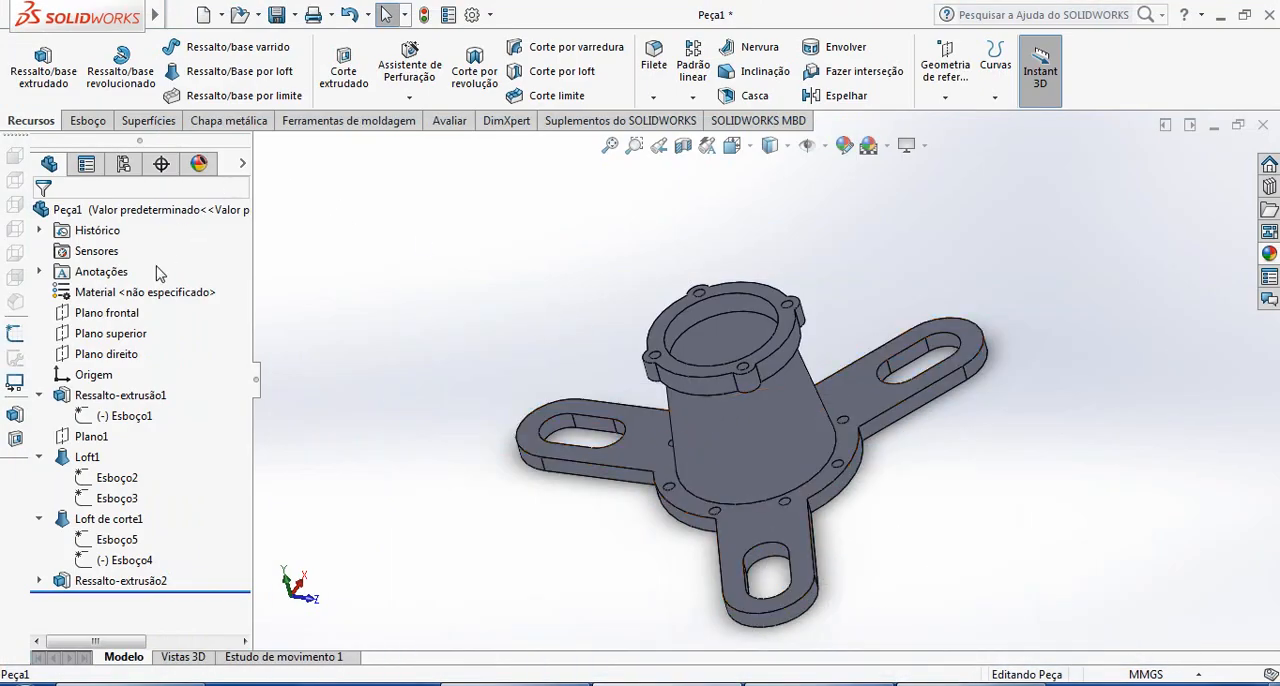
{"action": "left_click", "coordinate": [110, 354]}
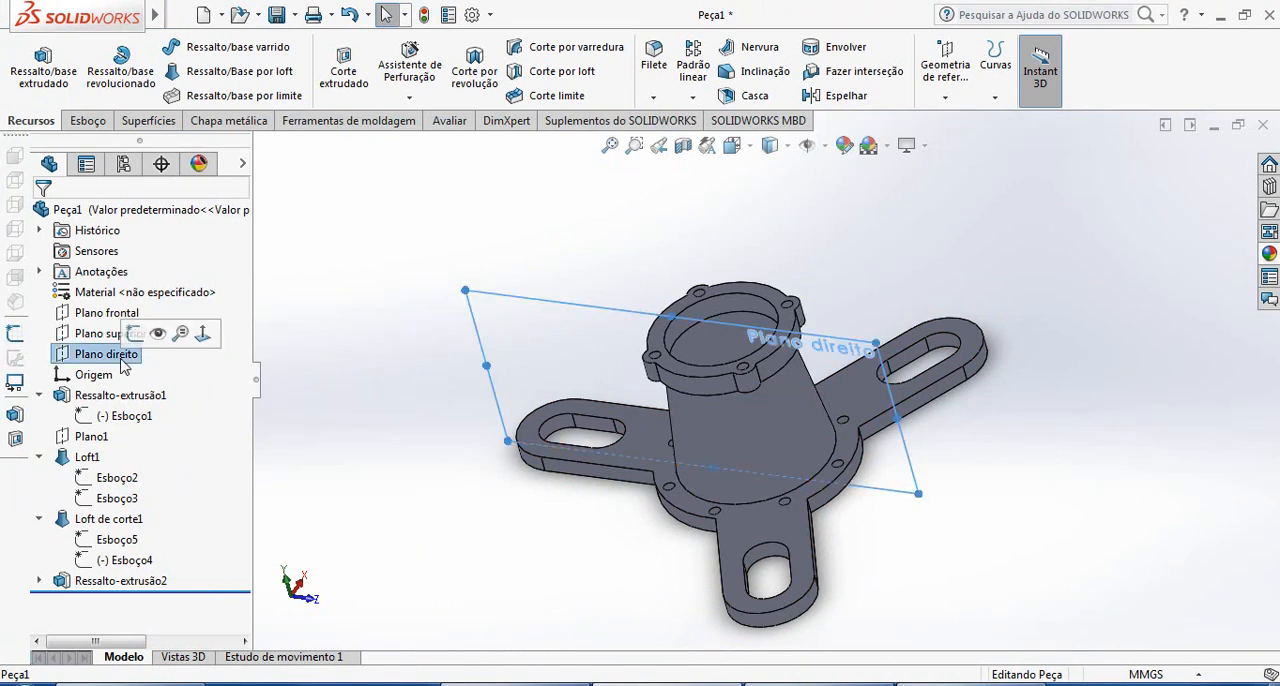
{"action": "left_click", "coordinate": [684, 146]}
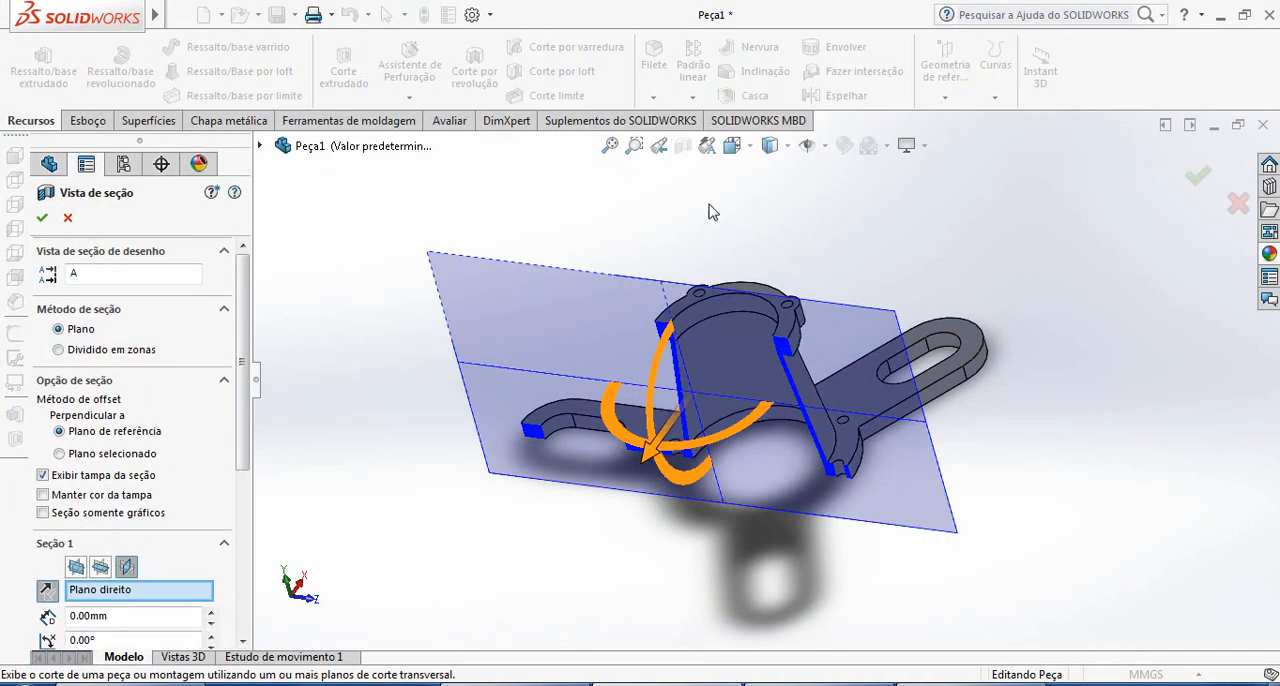
{"action": "left_click", "coordinate": [41, 218]}
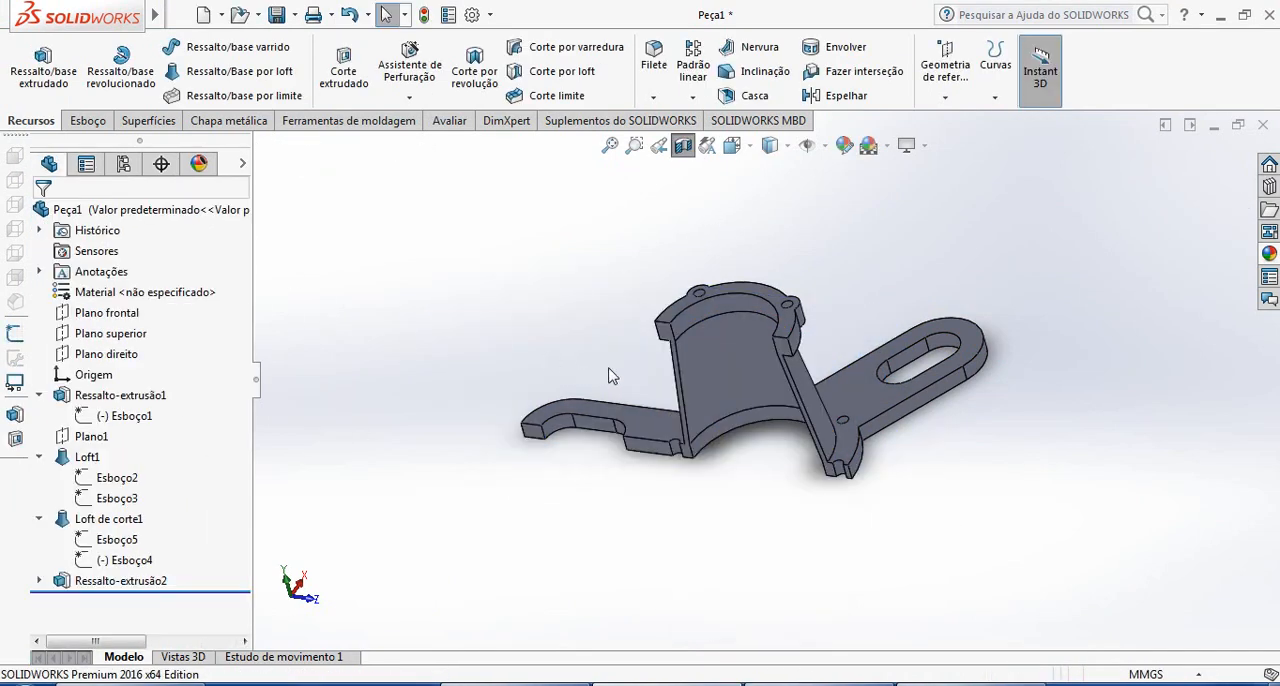
Inspect the wall and the flange transitions inside the sectioned cone from several angles, and turn the section view off
{"action": "middle_click_drag", "start_coordinate": [608, 372], "coordinate": [903, 401]}
{"action": "scroll", "coordinate": [903, 401], "scroll_direction": "up", "scroll_amount": 5}
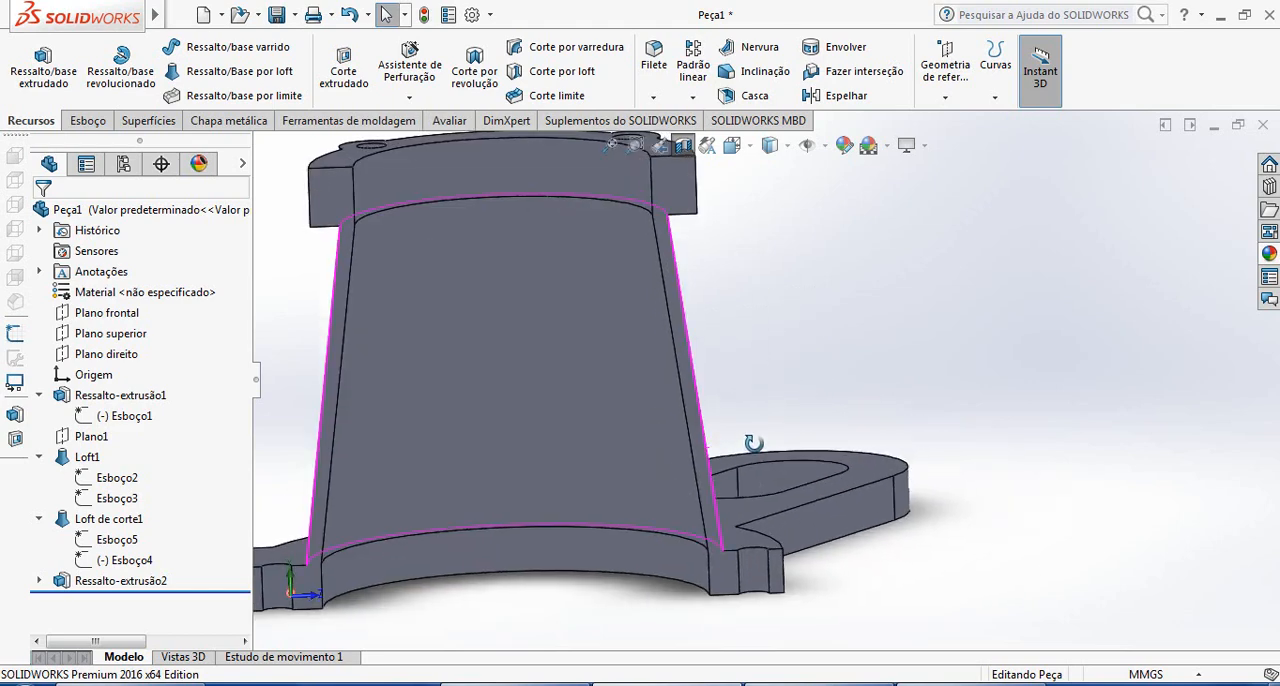
{"action": "middle_click_drag", "start_coordinate": [790, 400], "coordinate": [828, 471]}
{"action": "scroll", "coordinate": [515, 377], "scroll_direction": "down", "scroll_amount": 2}
{"action": "mouse_move", "coordinate": [571, 343]}
{"action": "middle_mouse_down"}
{"action": "mouse_move", "coordinate": [551, 457]}
{"action": "mouse_move", "coordinate": [571, 400]}
{"action": "mouse_move", "coordinate": [565, 348]}
{"action": "mouse_move", "coordinate": [700, 403]}
{"action": "mouse_move", "coordinate": [689, 477]}
{"action": "mouse_move", "coordinate": [609, 449]}
{"action": "mouse_move", "coordinate": [500, 484]}
{"action": "mouse_move", "coordinate": [523, 609]}
{"action": "mouse_move", "coordinate": [580, 606]}
{"action": "mouse_move", "coordinate": [660, 531]}
{"action": "mouse_move", "coordinate": [546, 511]}
{"action": "mouse_move", "coordinate": [528, 493]}
{"action": "middle_mouse_up"}
{"action": "left_click", "coordinate": [970, 683]}
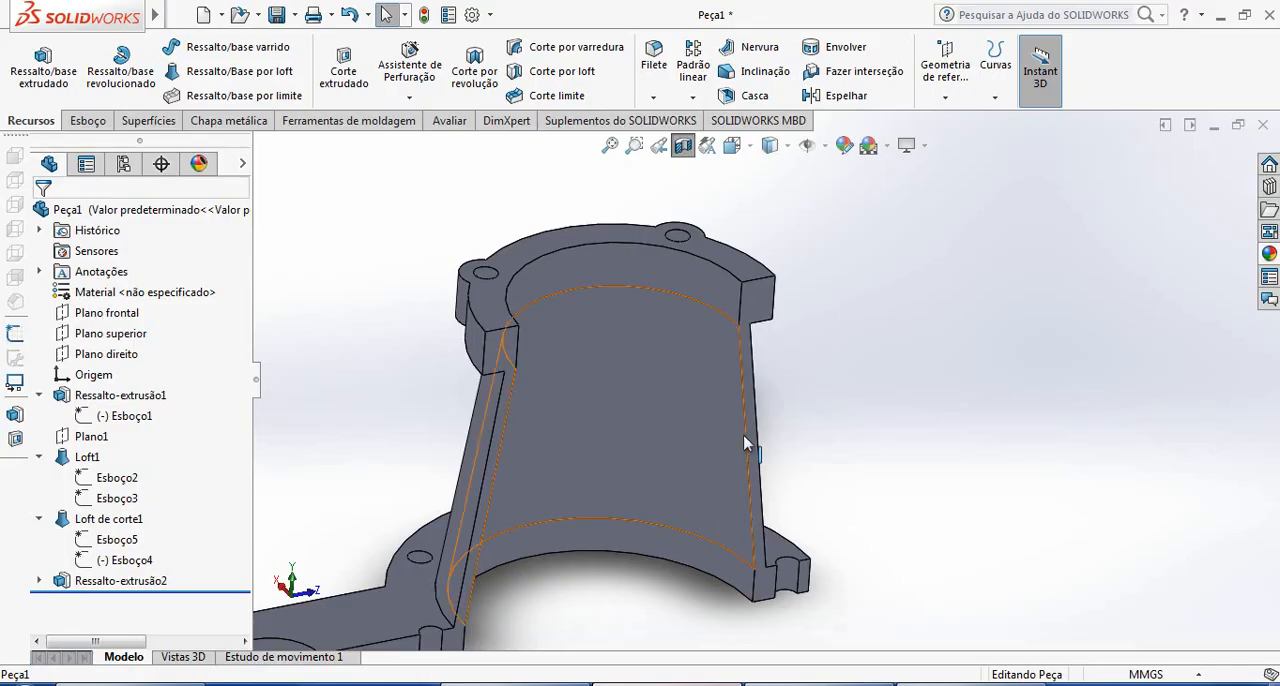
{"action": "left_click", "coordinate": [682, 153]}
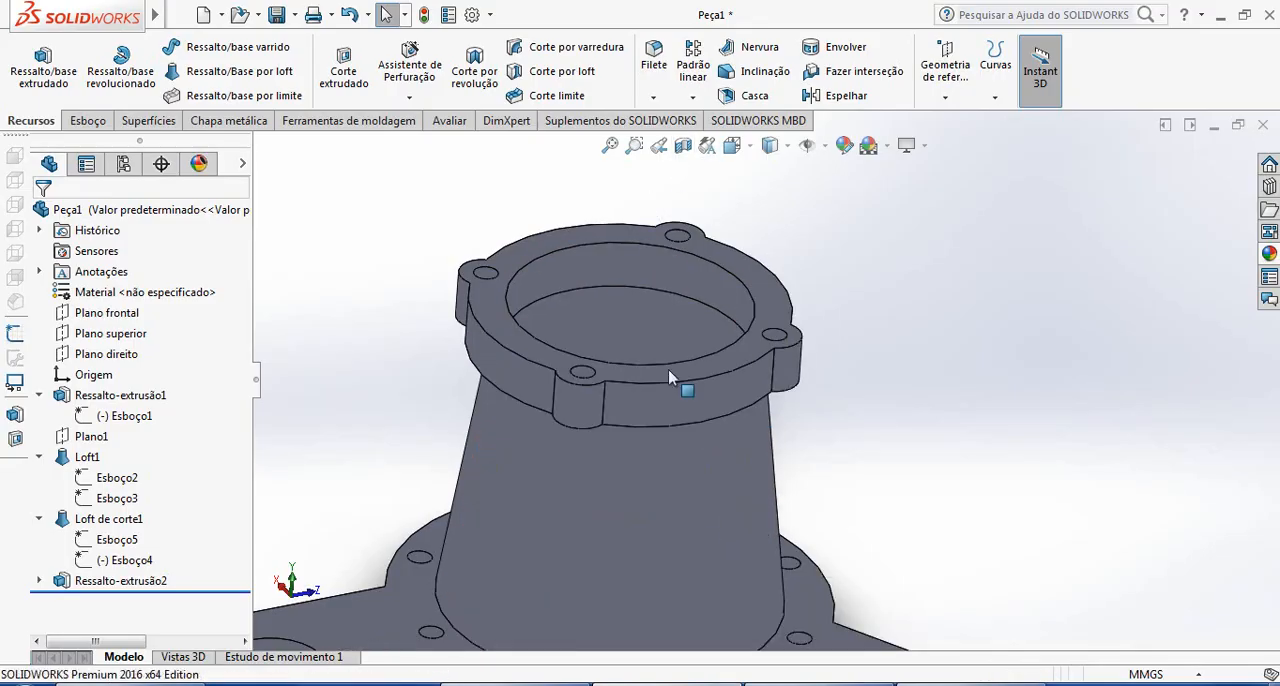
{"action": "scroll", "coordinate": [686, 430], "scroll_direction": "up", "scroll_amount": 5}
{"action": "middle_click_drag", "start_coordinate": [690, 434], "coordinate": [646, 451]}
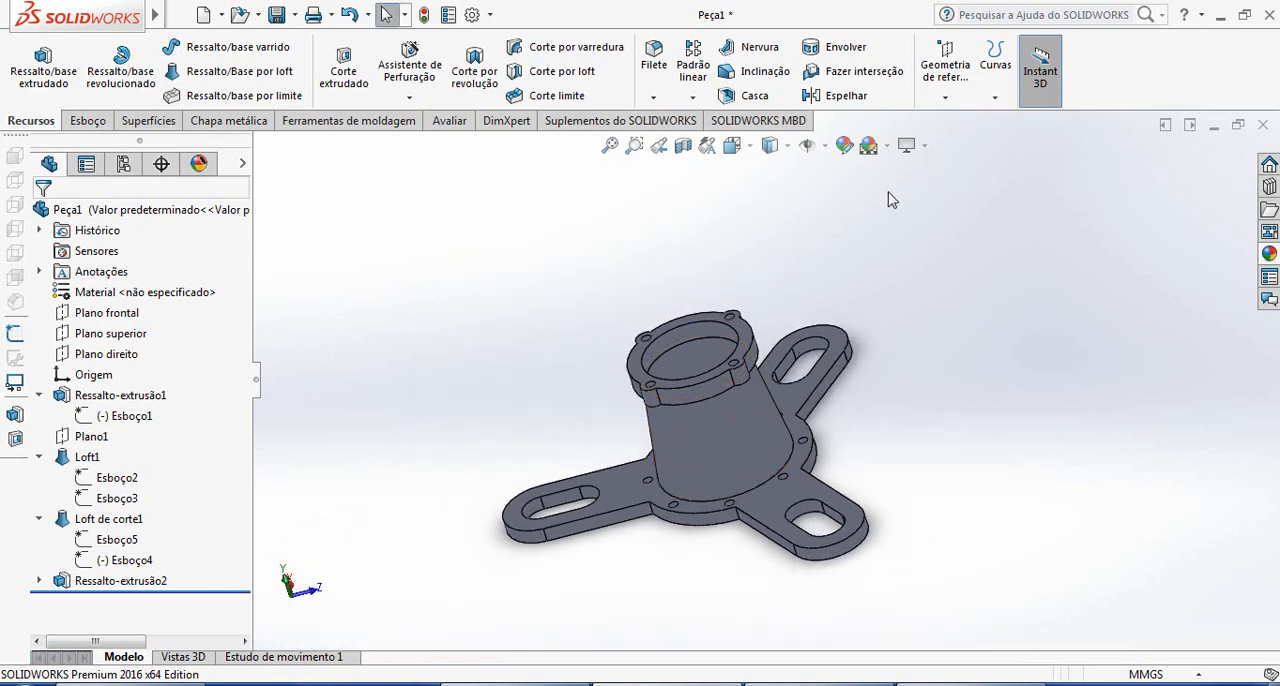
Change a display option in the view settings and apply the Fábrica scene to the part's background
{"action": "left_click", "coordinate": [909, 145]}
{"action": "left_click", "coordinate": [963, 218]}
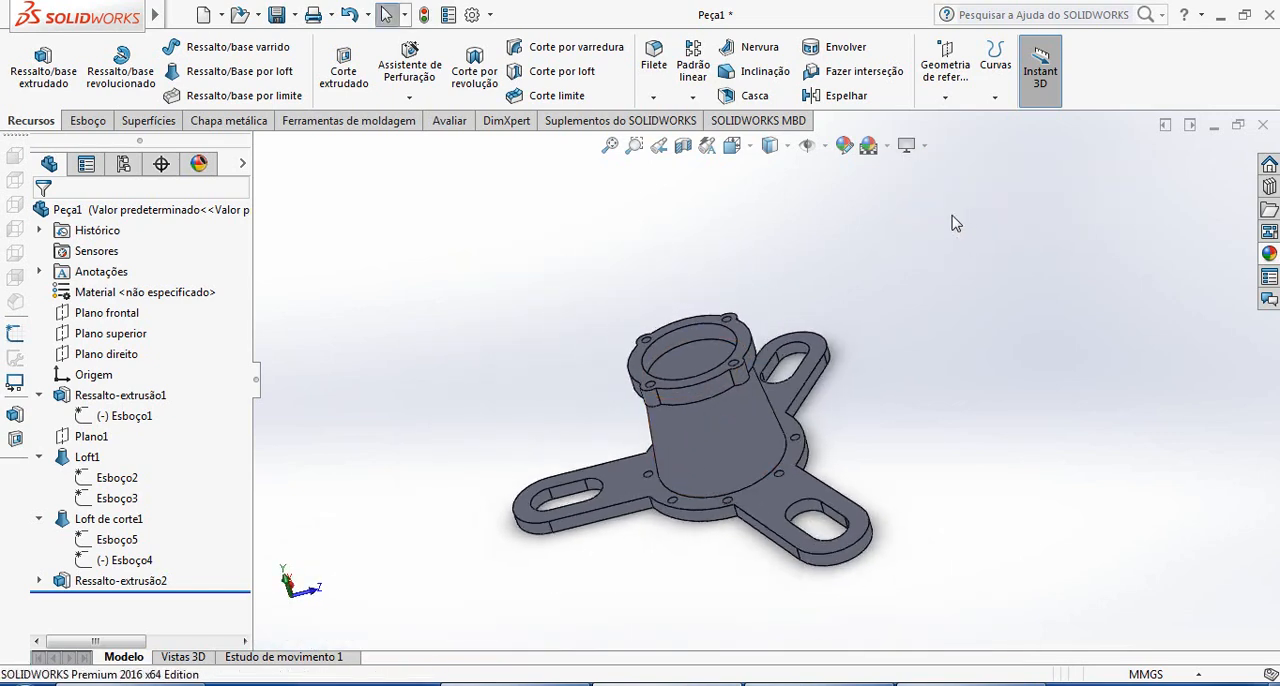
{"action": "left_click", "coordinate": [822, 147]}
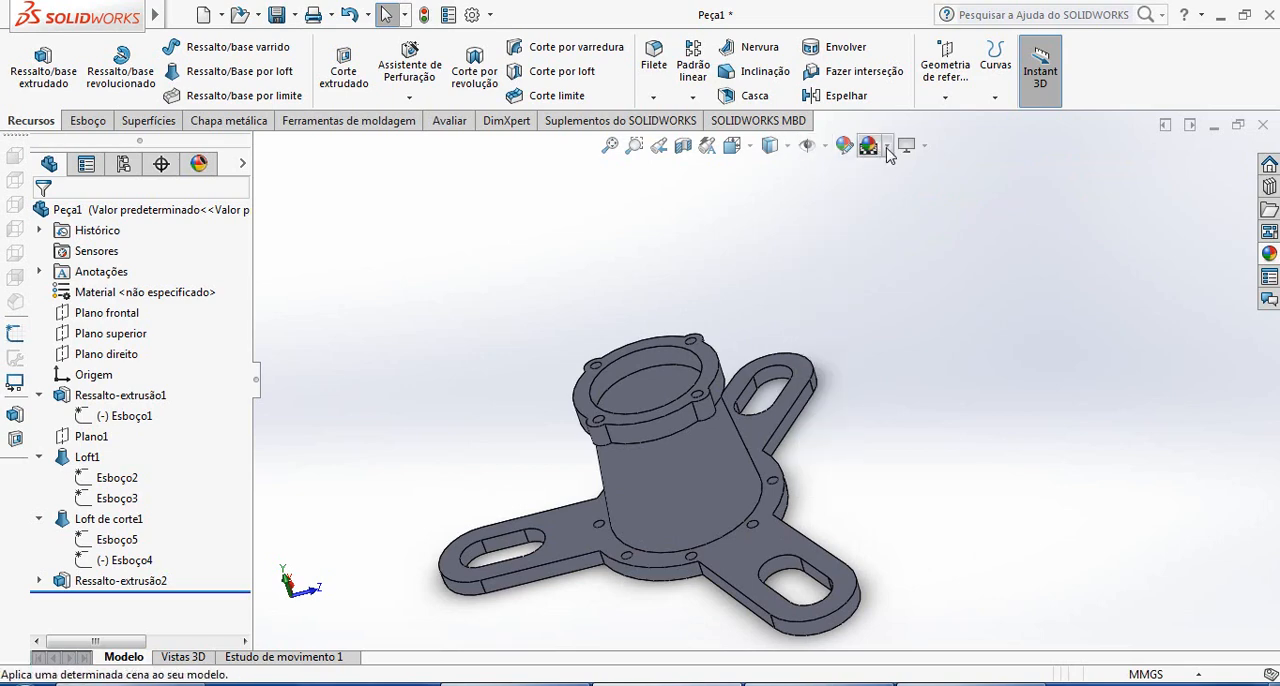
{"action": "left_click", "coordinate": [886, 145]}
{"action": "left_click", "coordinate": [906, 284]}
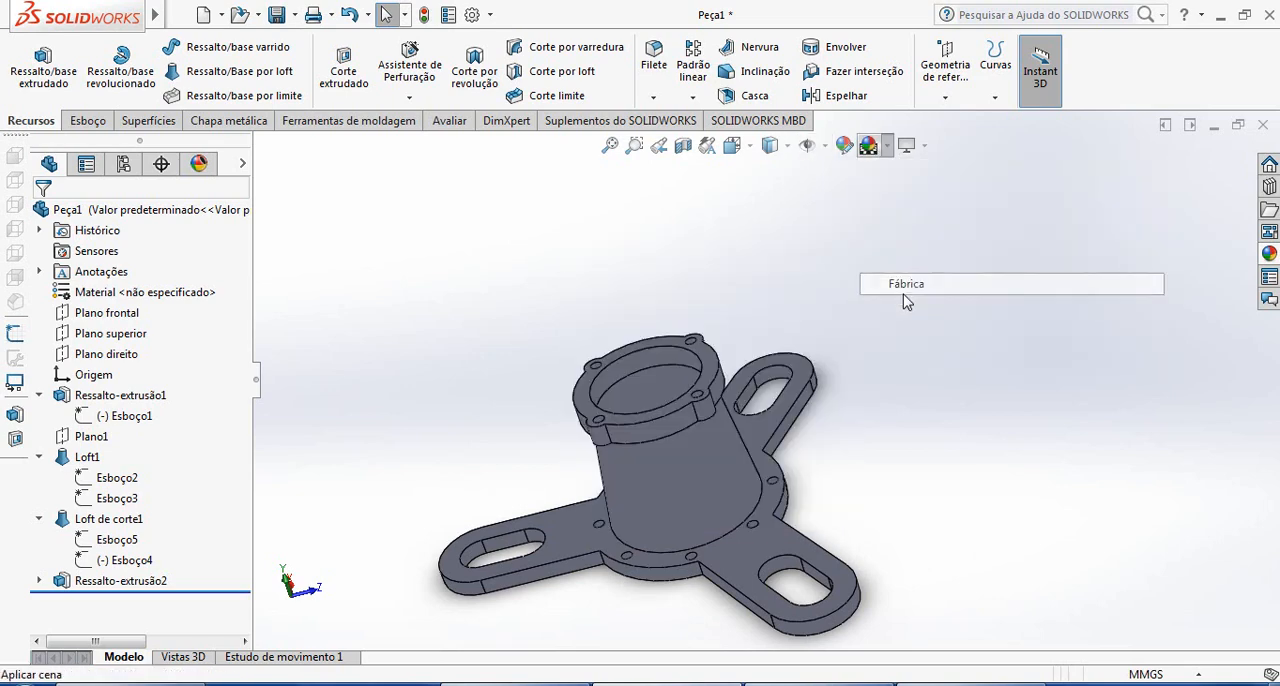
{"action": "scroll", "coordinate": [706, 509], "scroll_direction": "up", "scroll_amount": 3}
{"action": "scroll", "coordinate": [784, 521], "scroll_direction": "down", "scroll_amount": 3}
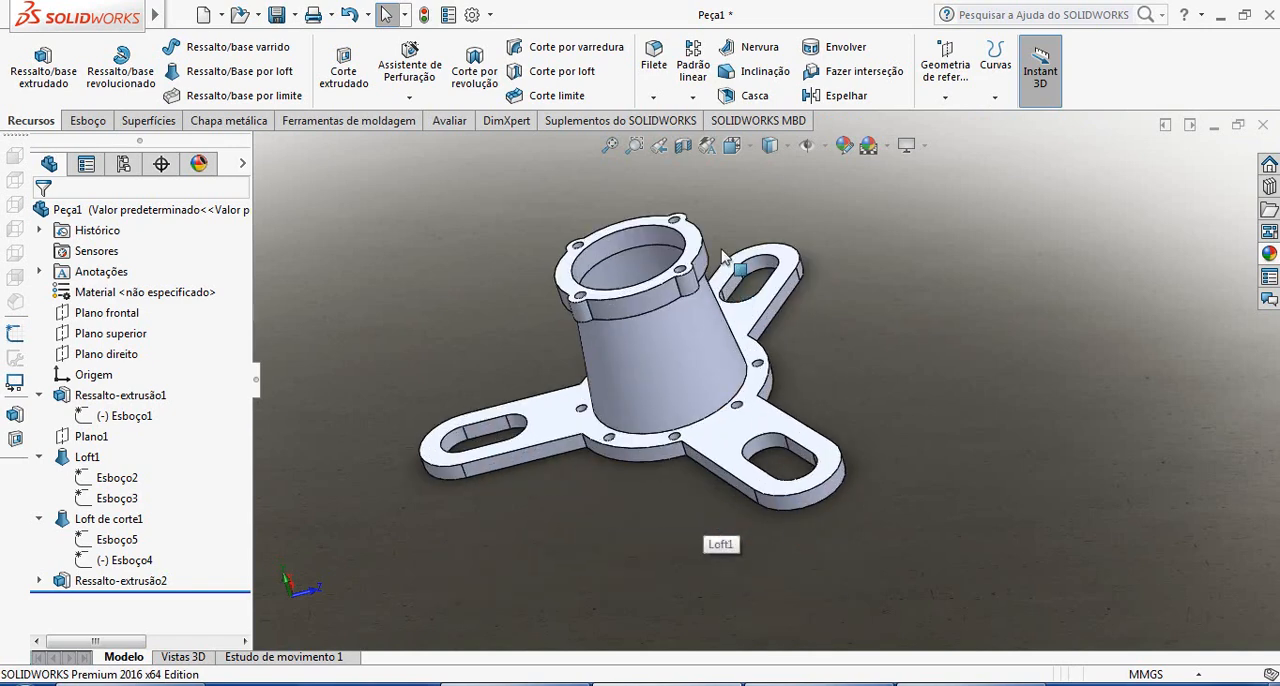
{"action": "scroll", "coordinate": [711, 187], "scroll_direction": "down", "scroll_amount": 1}
{"action": "middle_click_drag", "start_coordinate": [692, 325], "coordinate": [755, 361]}
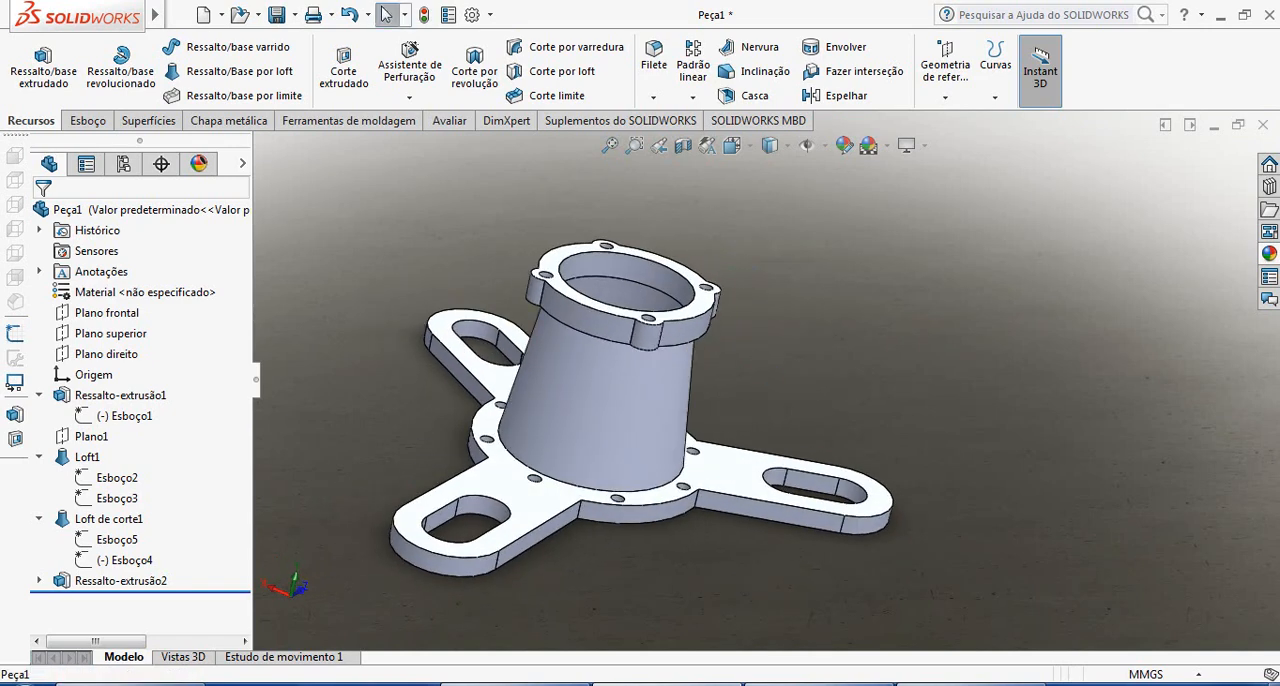
Apply the metal steel appearance "aço usinado" to the whole part
{"action": "left_click", "coordinate": [1266, 257]}
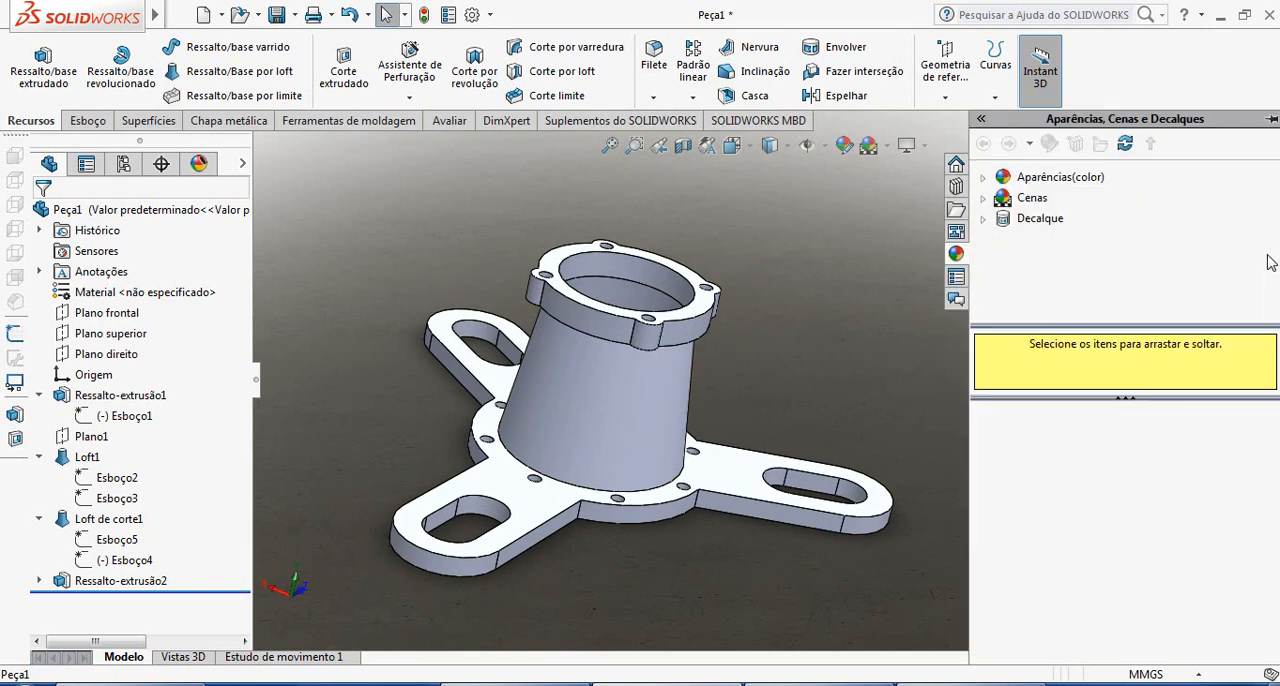
{"action": "left_click", "coordinate": [984, 178]}
{"action": "left_click", "coordinate": [1048, 222]}
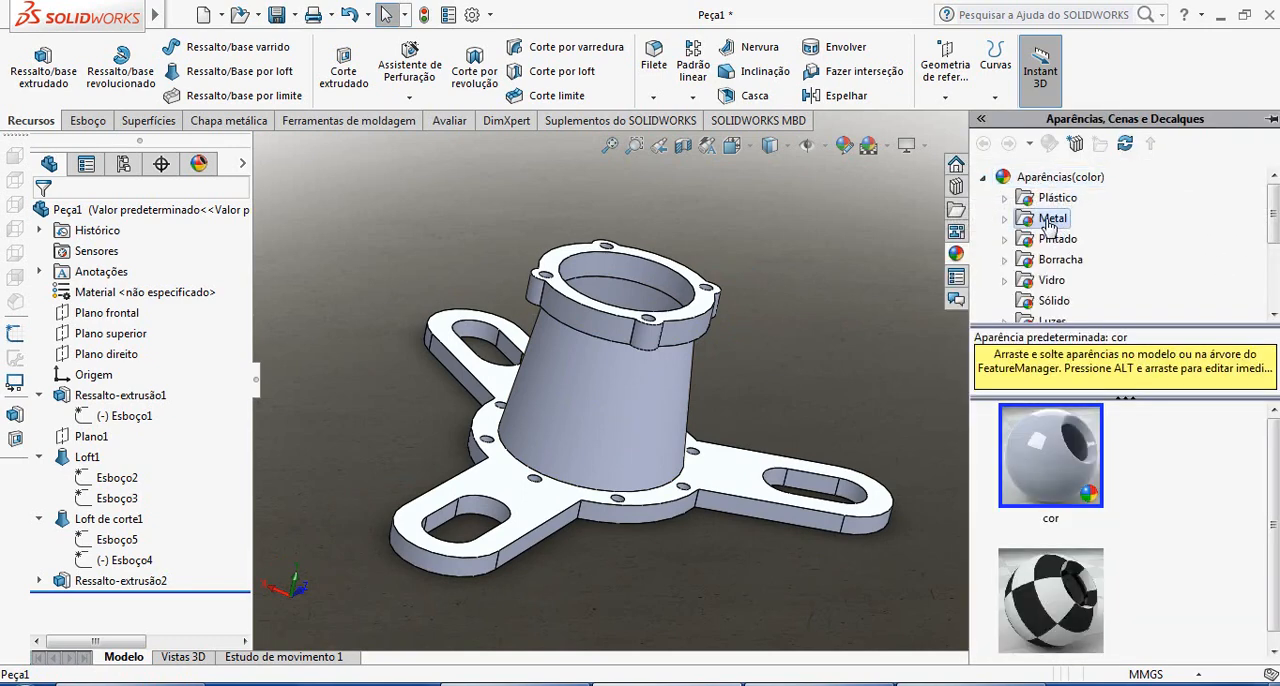
{"action": "left_click", "coordinate": [1005, 219]}
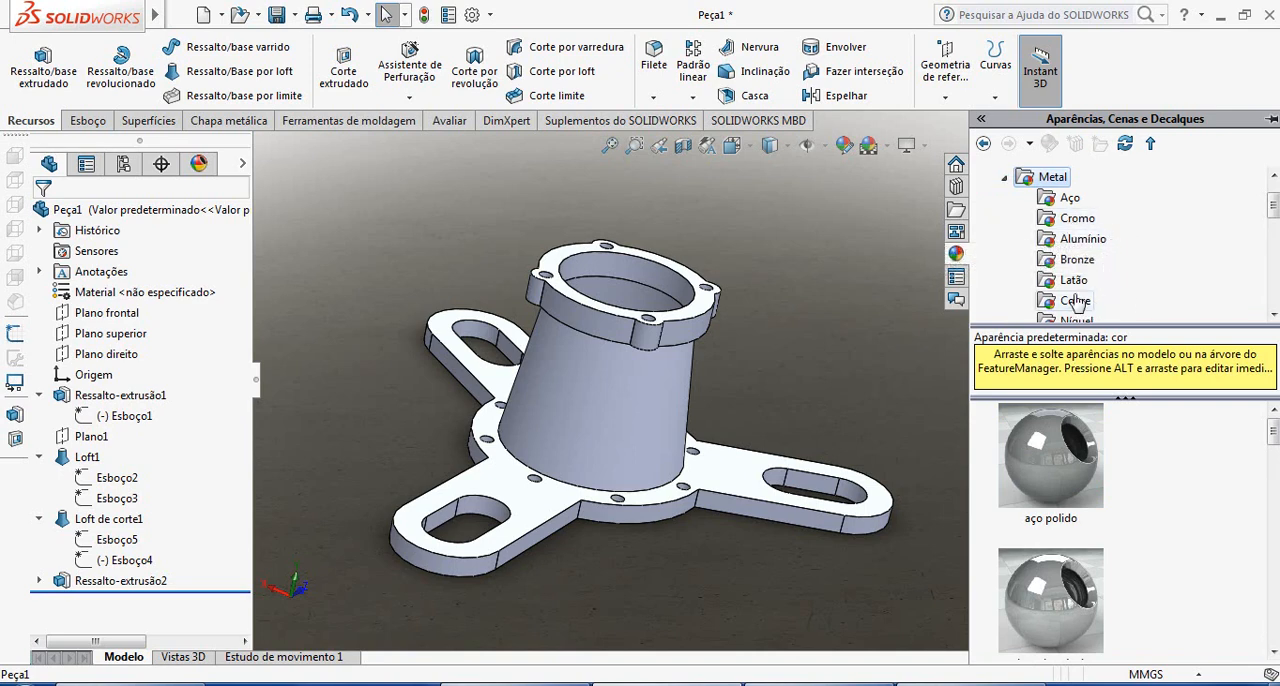
{"action": "left_click", "coordinate": [1067, 200]}
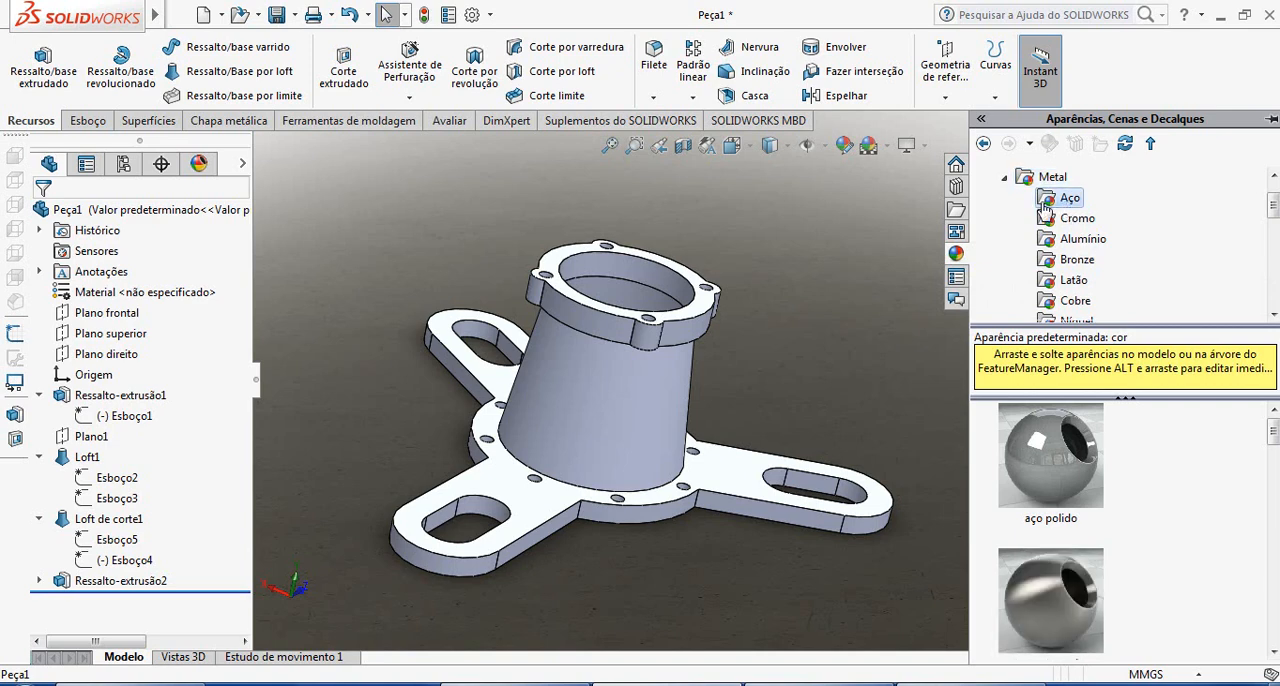
{"action": "left_click_drag", "start_coordinate": [1273, 436], "coordinate": [1274, 585]}
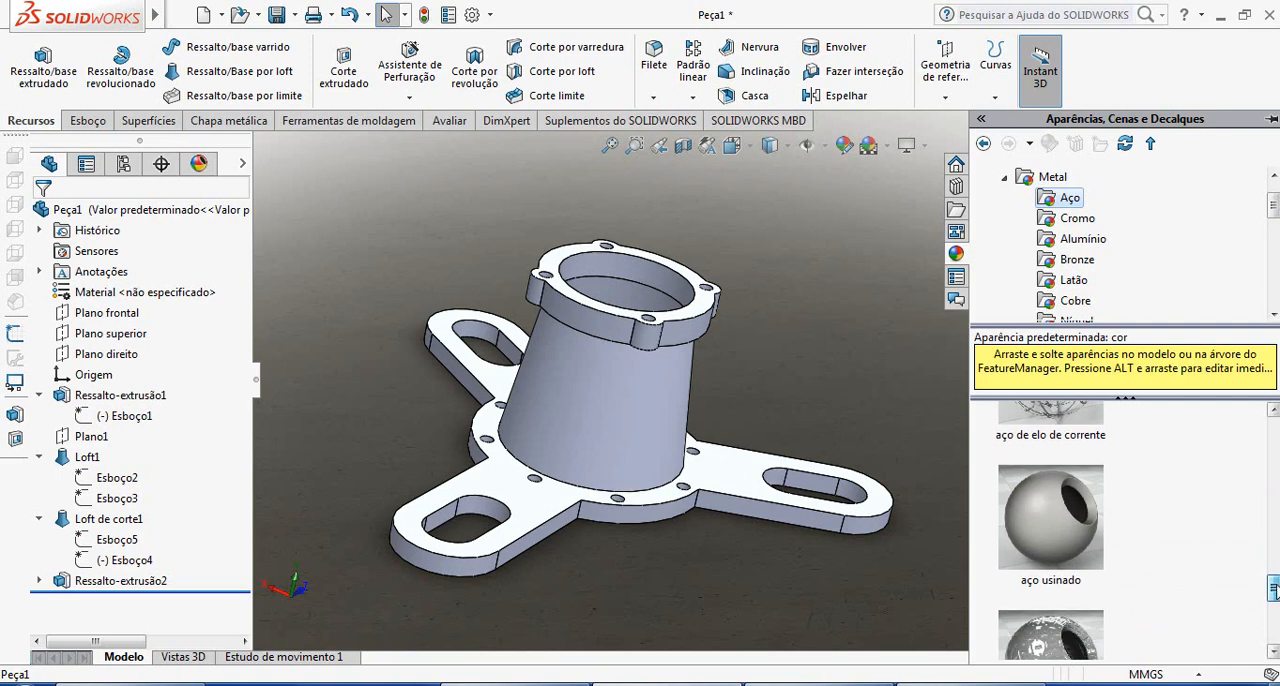
{"action": "left_click", "coordinate": [1080, 538]}
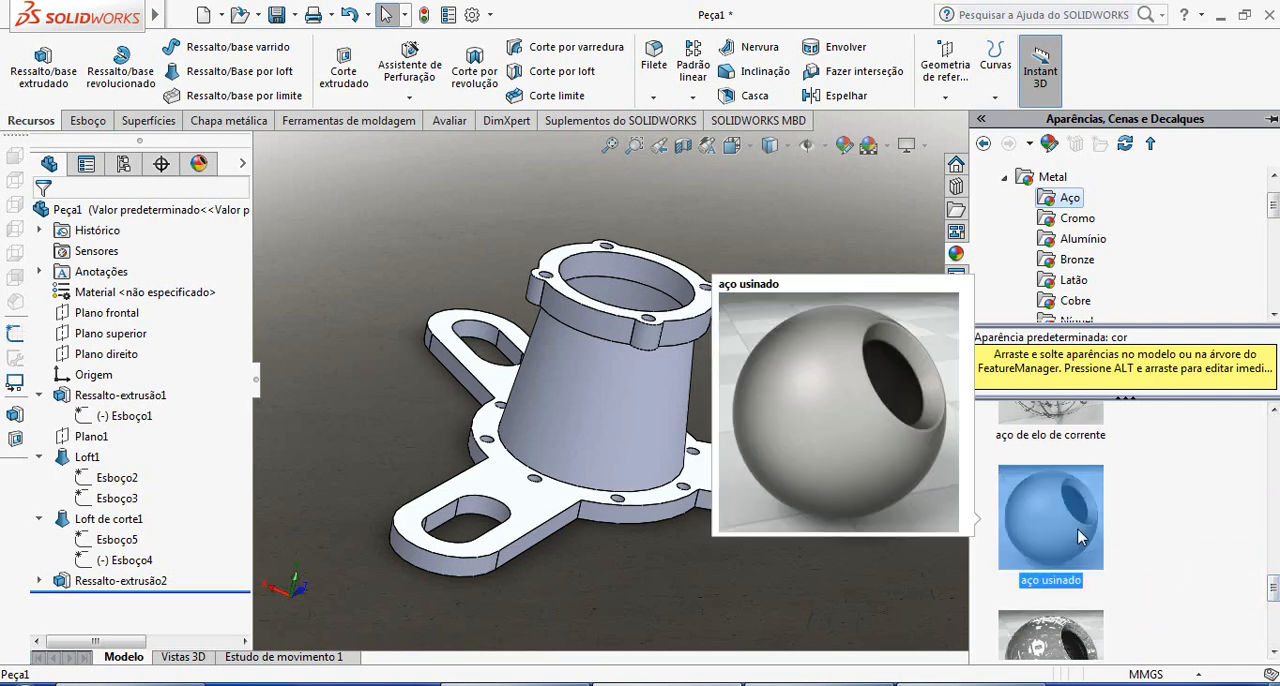
{"action": "double_click", "coordinate": [1080, 536]}
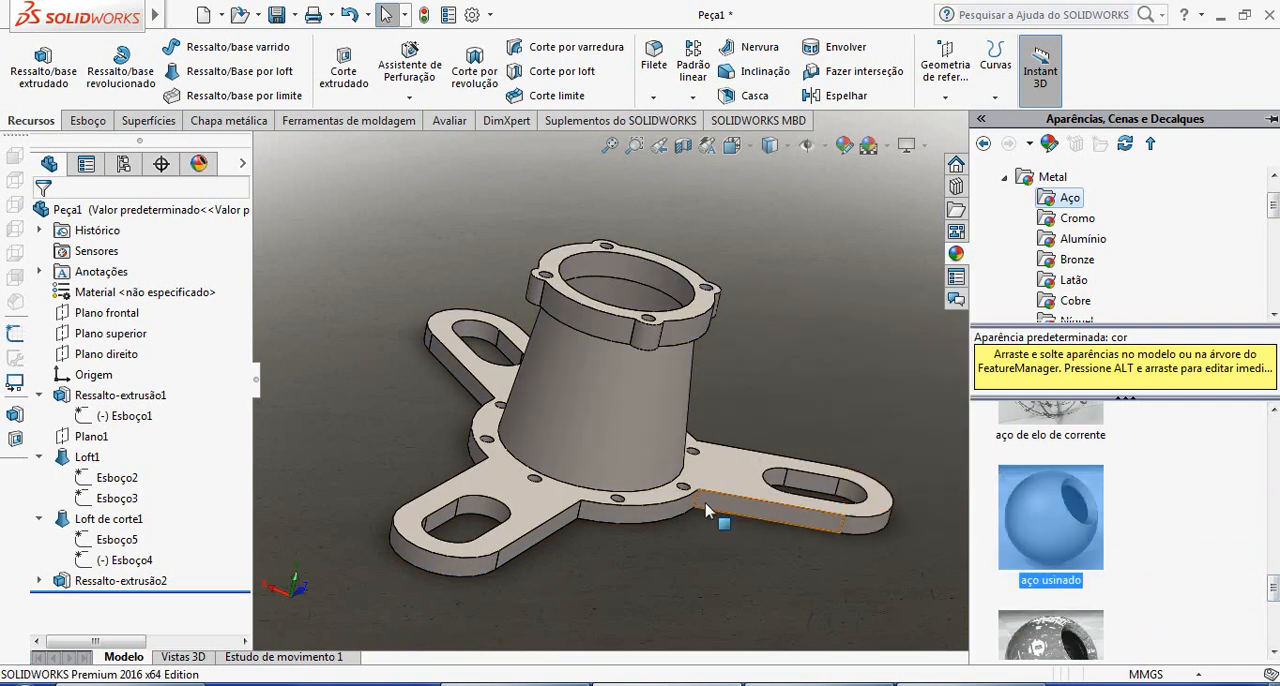
Collapse the feature tree to enlarge the graphics area and orient the part for rendering
{"action": "left_click", "coordinate": [256, 389]}
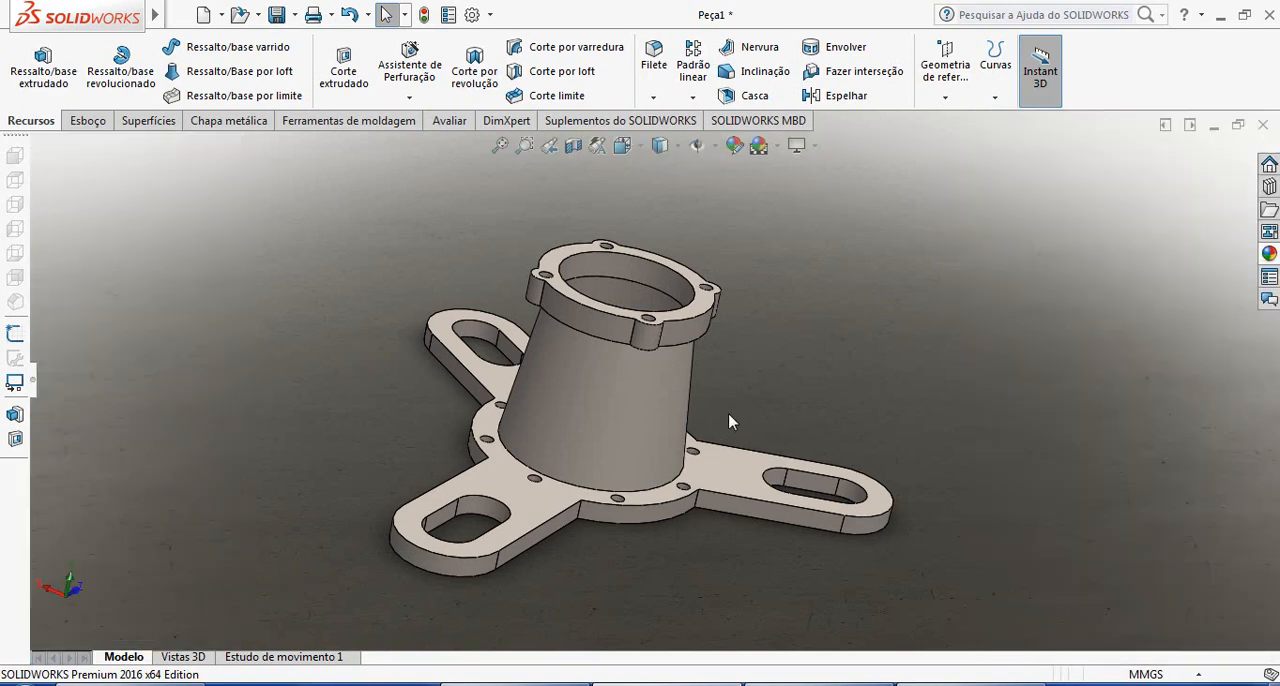
{"action": "scroll", "coordinate": [730, 410], "scroll_direction": "down", "scroll_amount": 3}
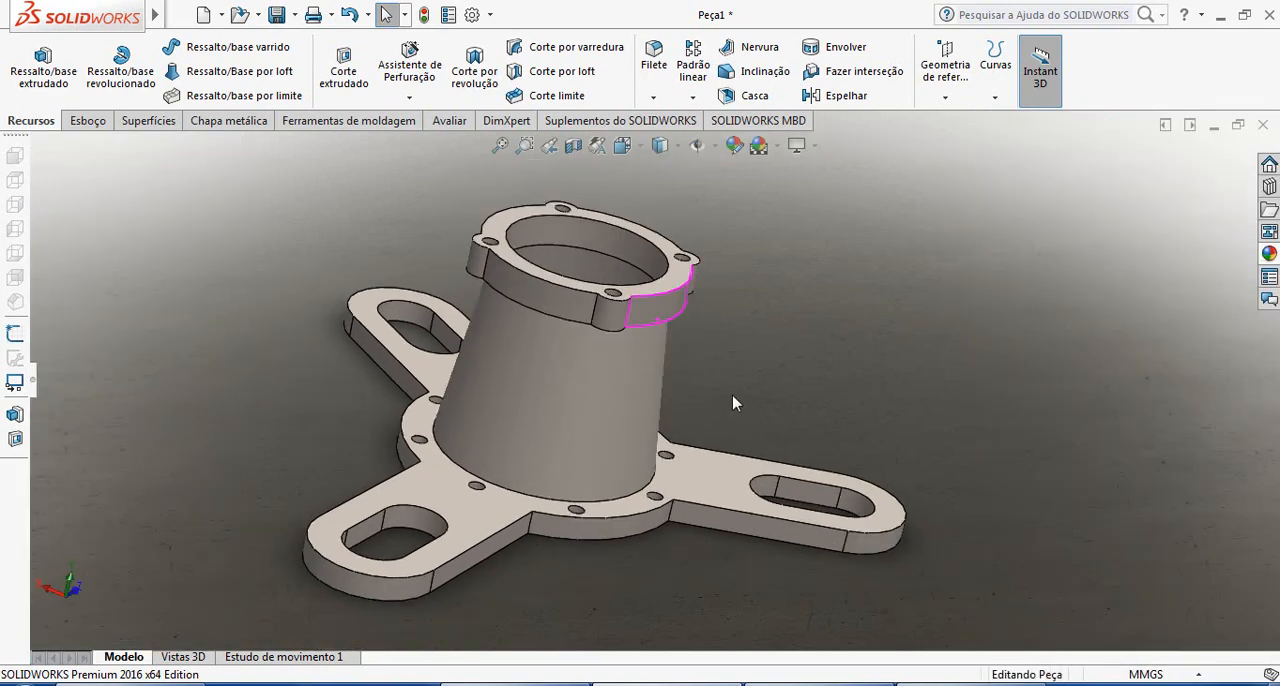
{"action": "middle_click_drag", "start_coordinate": [733, 403], "coordinate": [615, 390]}
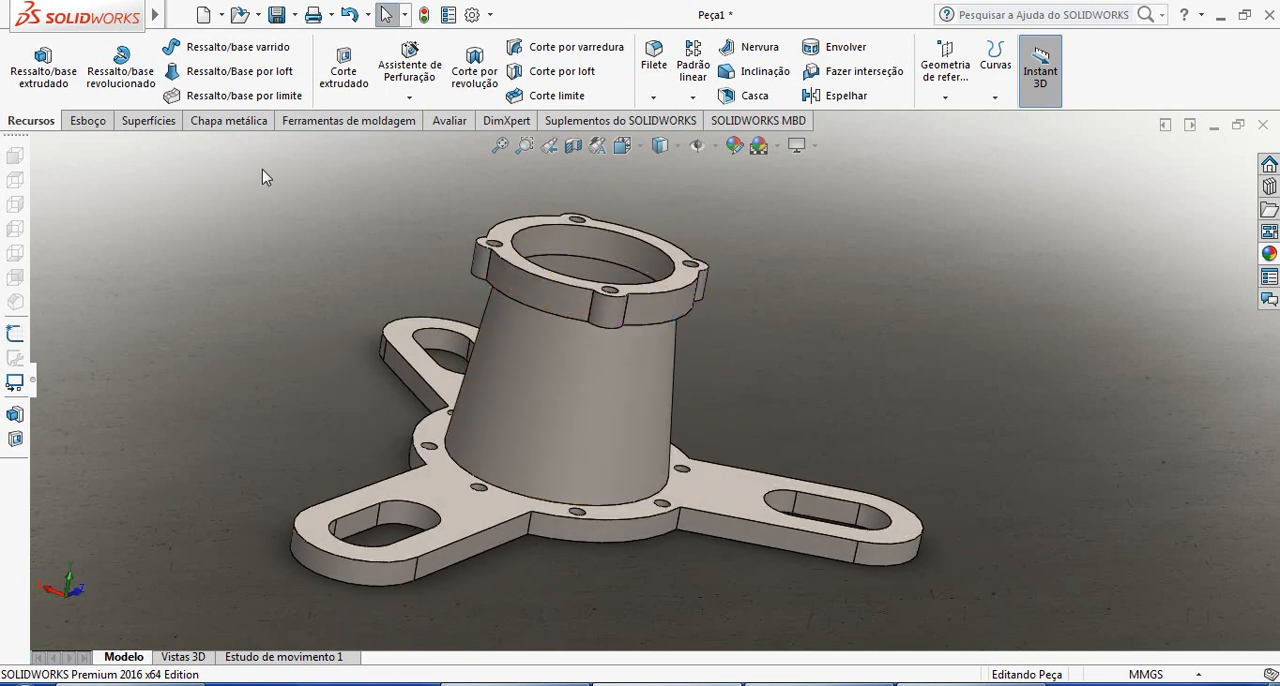
Enable the PhotoView 360 add-in and preview the part's render, reopening the preview window after recentring the part
{"action": "left_click", "coordinate": [620, 120]}
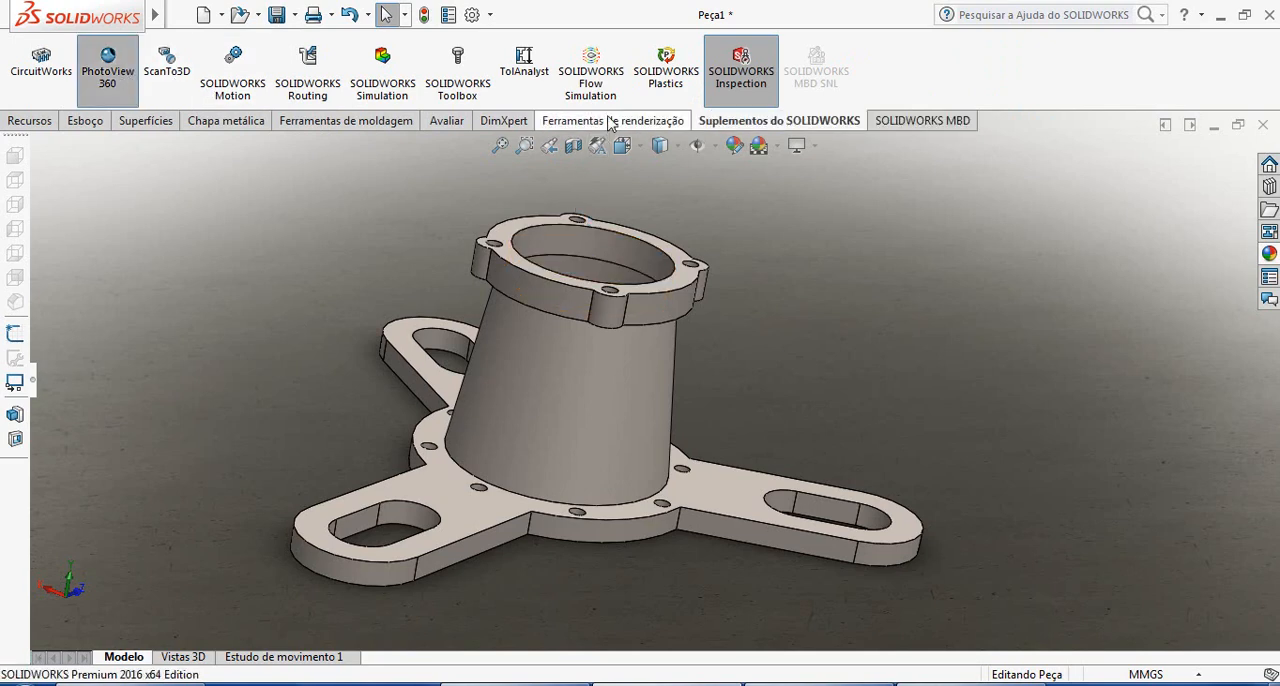
{"action": "left_click", "coordinate": [612, 122]}
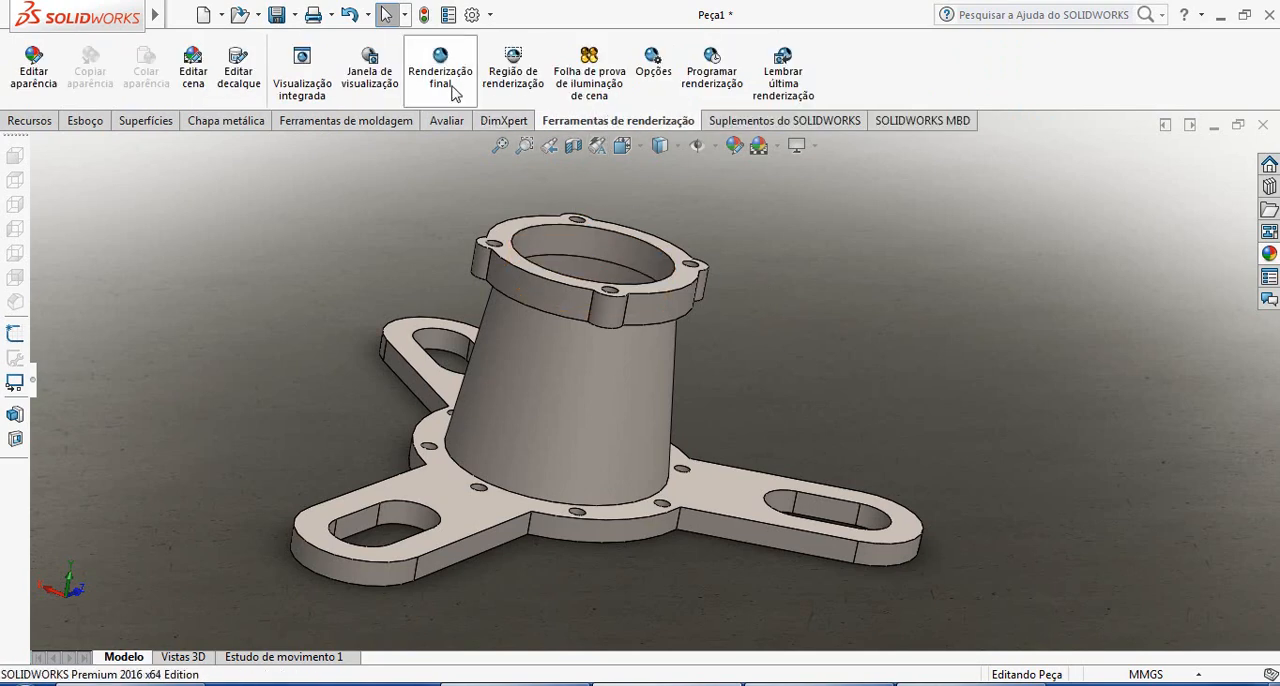
{"action": "left_click", "coordinate": [369, 77]}
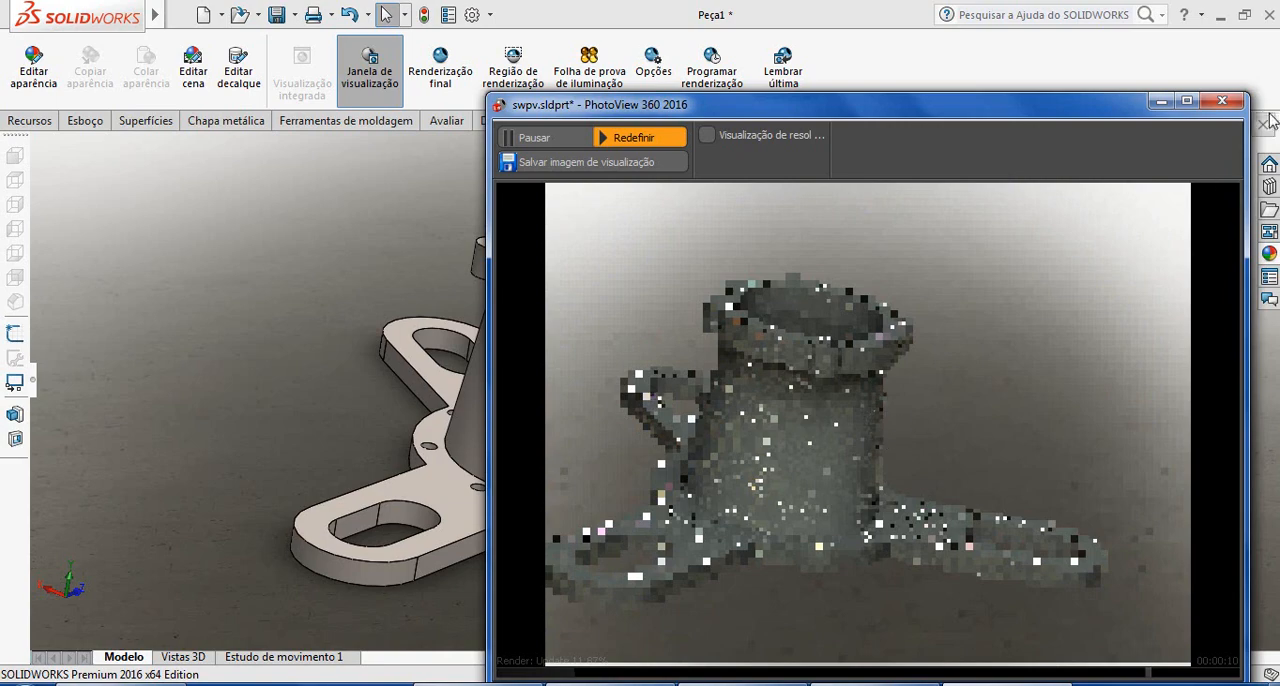
{"action": "left_click", "coordinate": [1221, 104]}
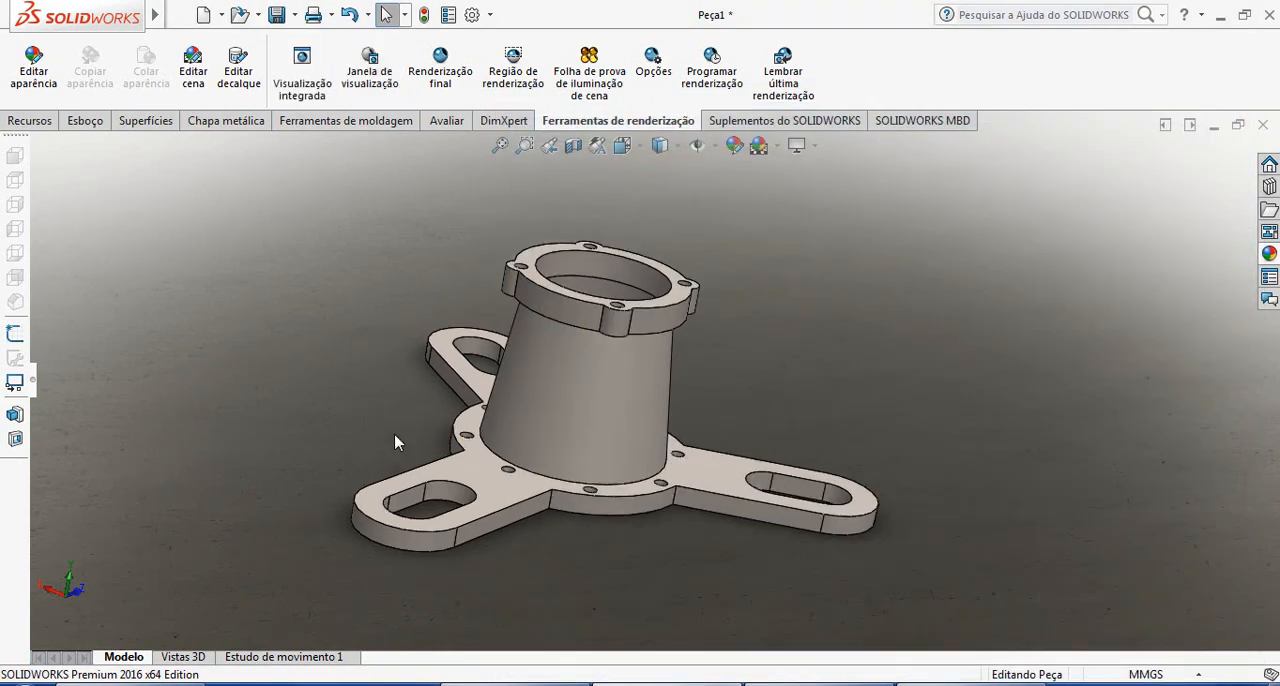
{"action": "left_click", "coordinate": [375, 93]}
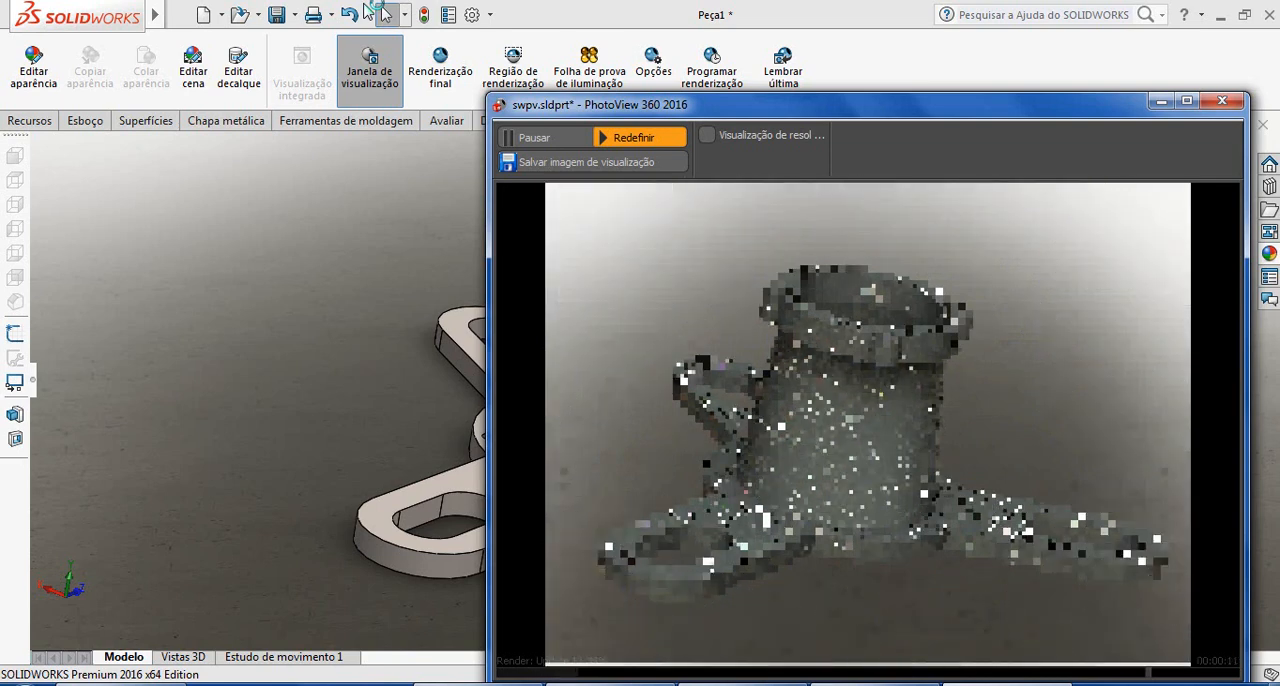
Close the render preview and run the final PhotoView 360 render of the part
{"action": "left_click", "coordinate": [1223, 102]}
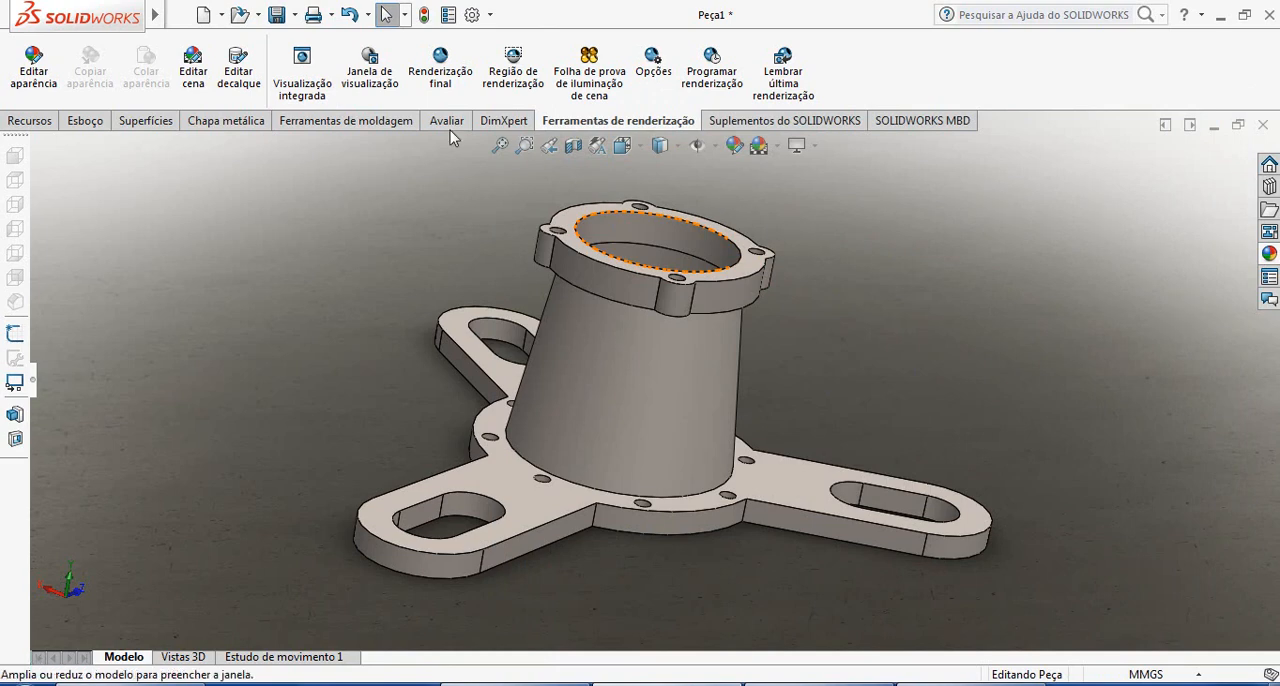
{"action": "left_click", "coordinate": [440, 70]}
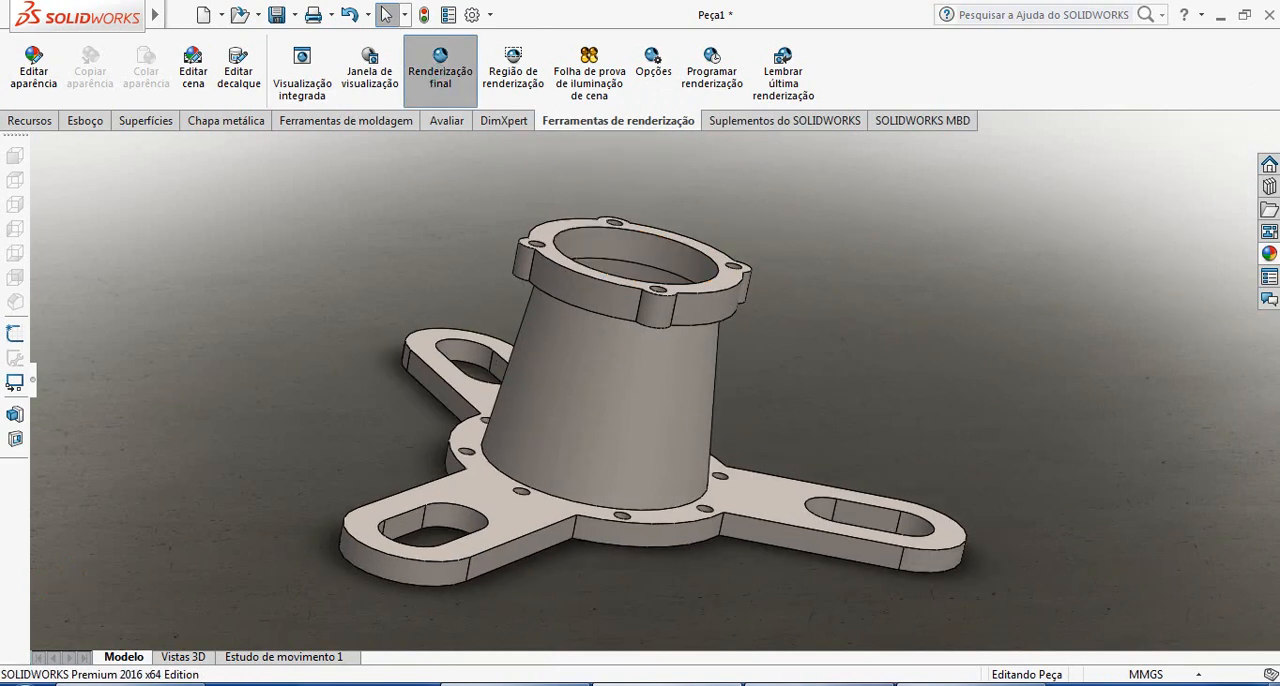
{"action": "left_click", "coordinate": [820, 684]}
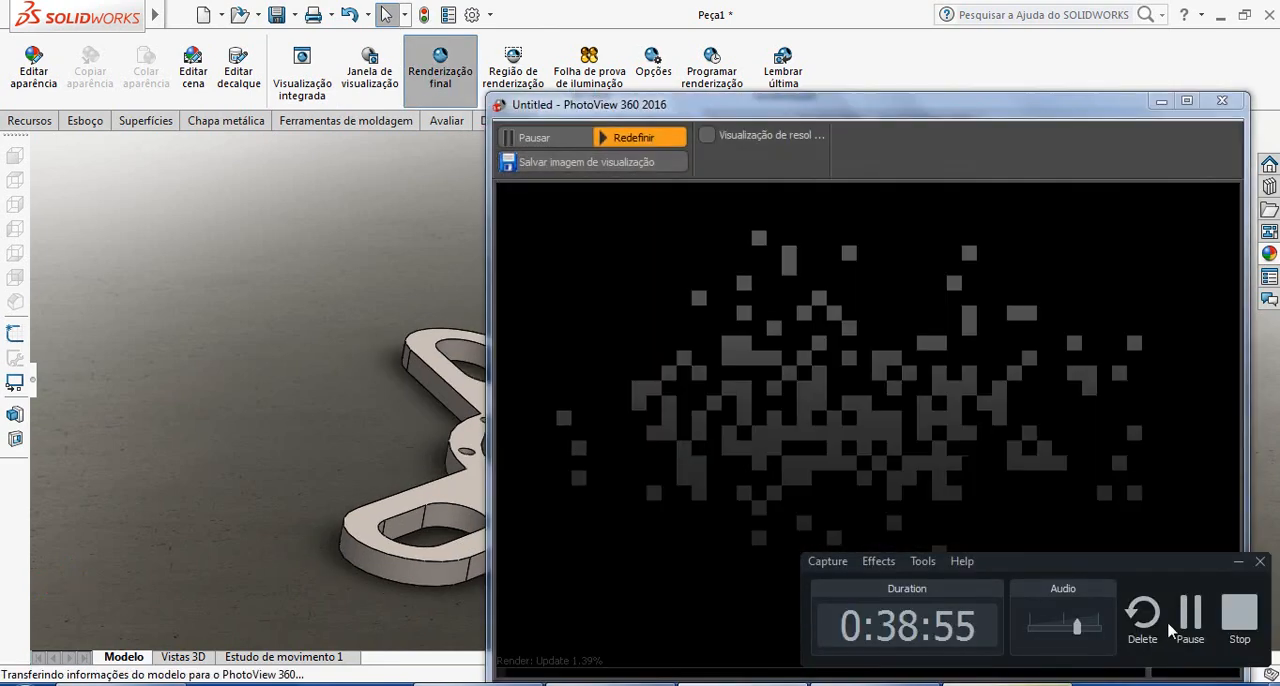
{"action": "left_click", "coordinate": [1186, 616]}
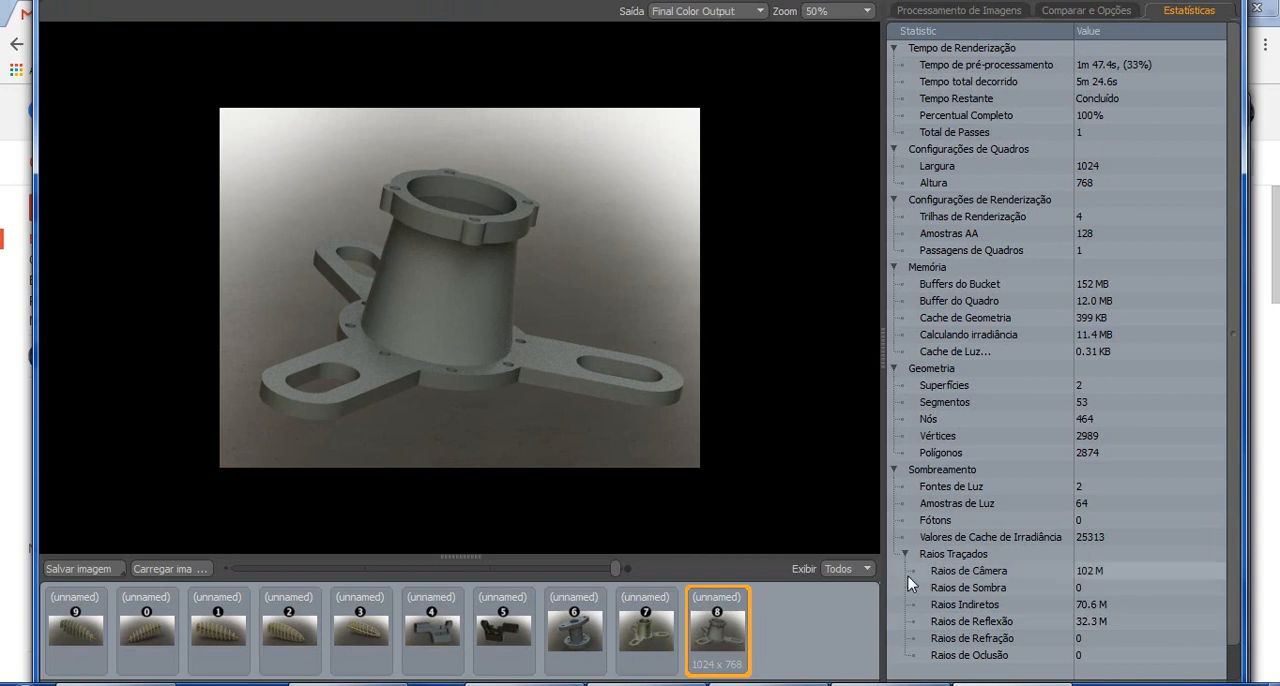
Enlarge the finished render to 100% and examine the flange, conical body and slotted arms for image quality
{"action": "scroll", "coordinate": [433, 222], "scroll_direction": "up", "scroll_amount": 1}
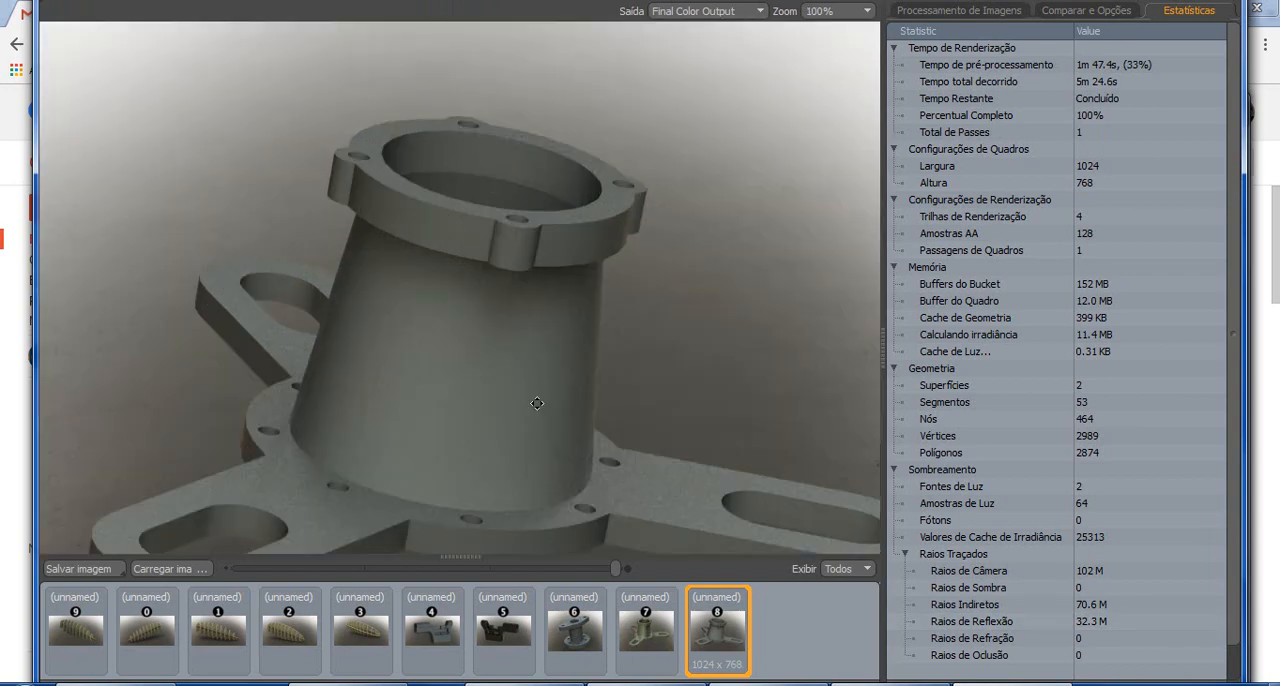
{"action": "left_click_drag", "start_coordinate": [537, 403], "coordinate": [531, 248]}
{"action": "left_click_drag", "start_coordinate": [672, 328], "coordinate": [509, 411]}
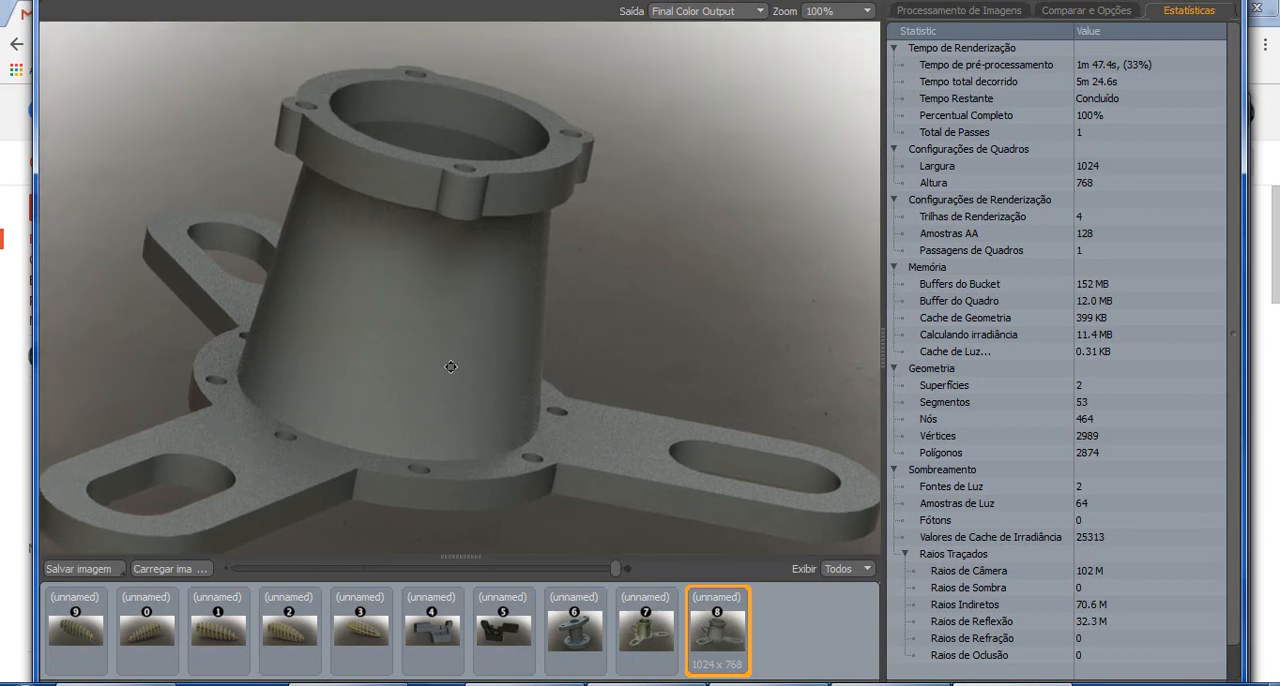
{"action": "left_click_drag", "start_coordinate": [451, 367], "coordinate": [540, 284]}
{"action": "left_click_drag", "start_coordinate": [511, 364], "coordinate": [488, 321]}
{"action": "left_click_drag", "start_coordinate": [622, 359], "coordinate": [567, 390]}
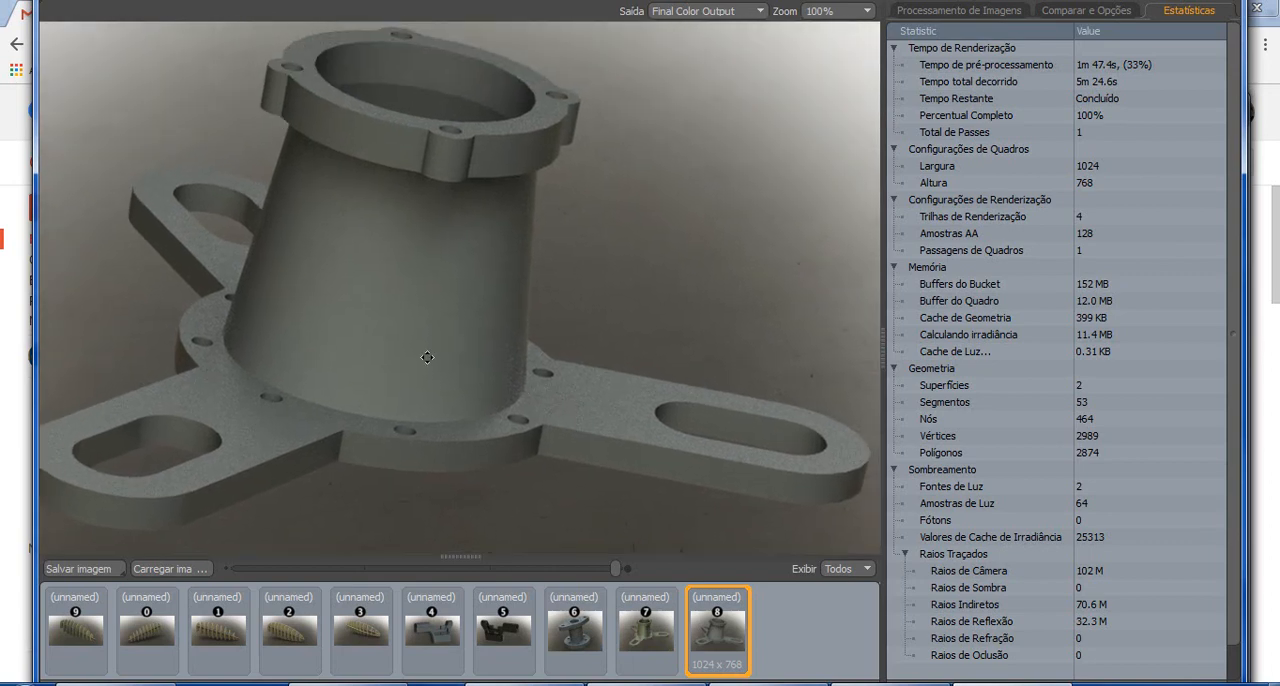
{"action": "left_click_drag", "start_coordinate": [386, 298], "coordinate": [477, 425]}
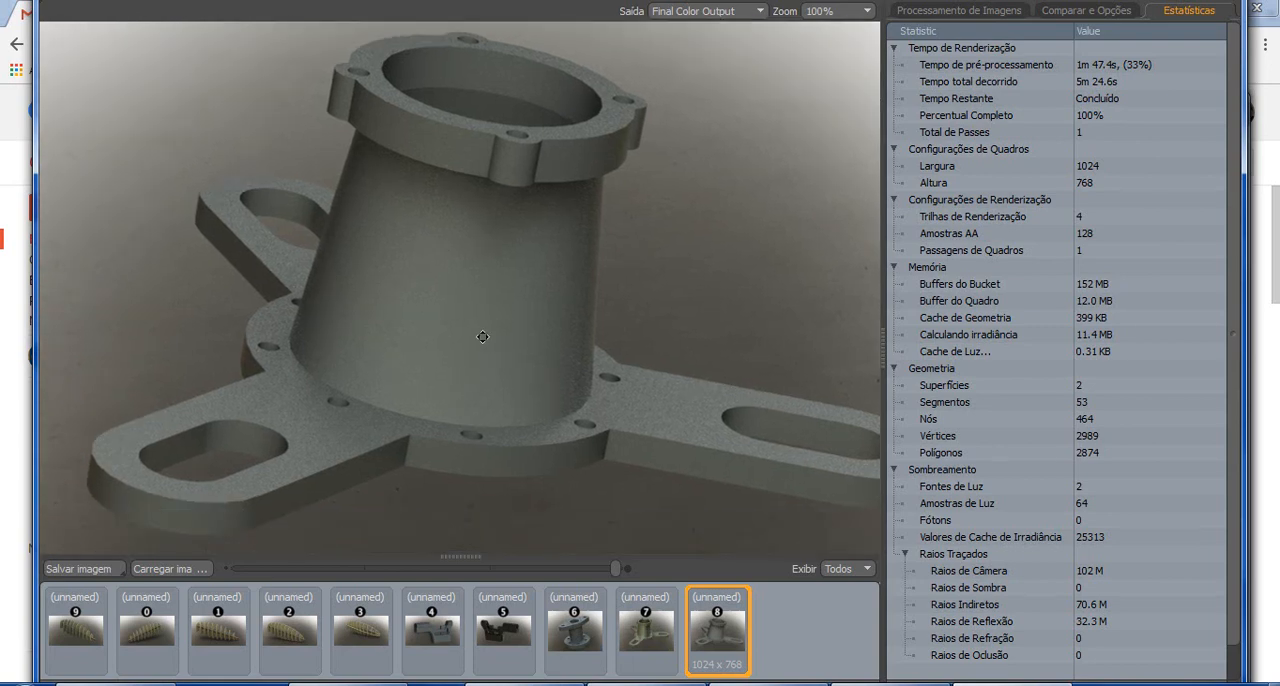
{"action": "left_click_drag", "start_coordinate": [482, 337], "coordinate": [486, 346]}
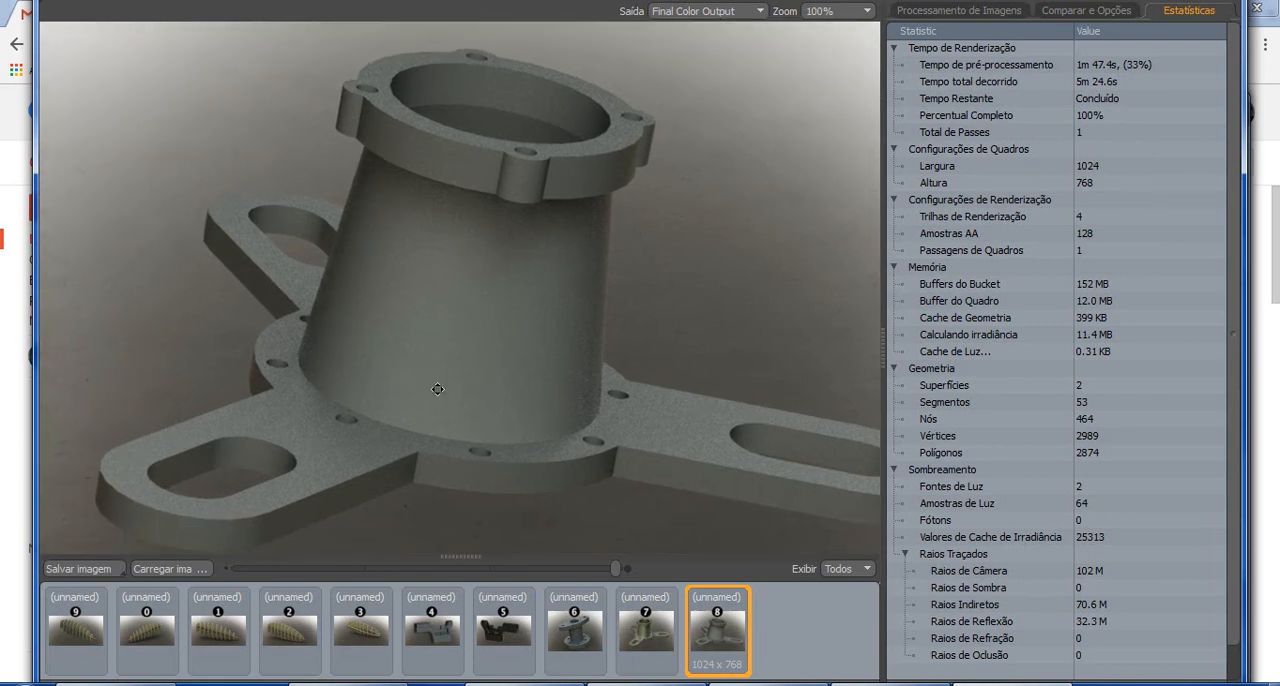
Save the rendered image as a JPEG in the Projetos folder under a name beginning with "peça"
{"action": "left_click", "coordinate": [78, 572]}
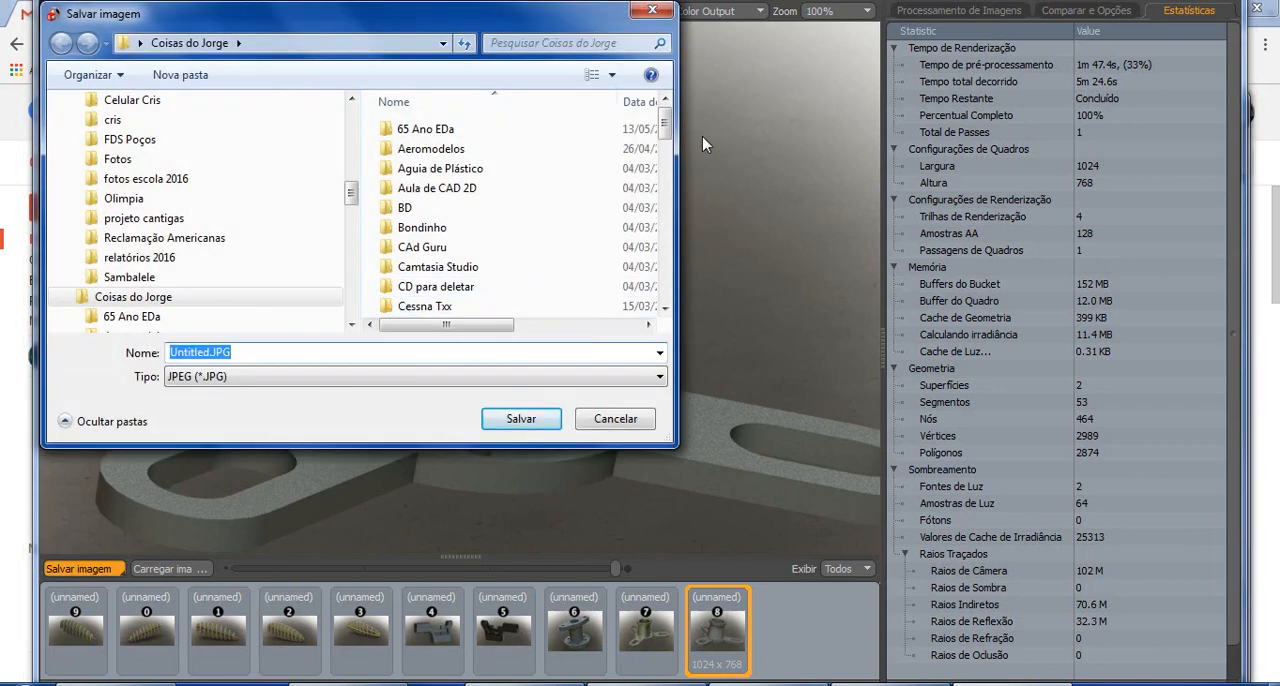
{"action": "left_click_drag", "start_coordinate": [665, 128], "coordinate": [600, 243]}
{"action": "double_click", "coordinate": [418, 217]}
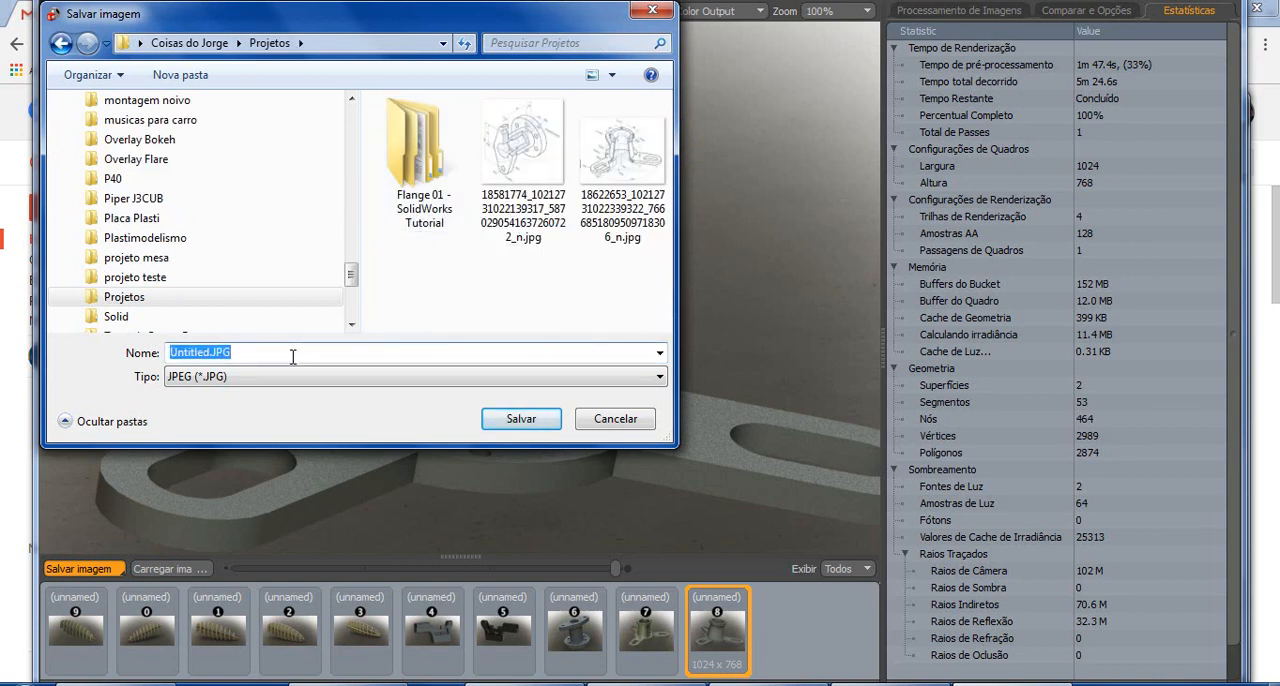
{"action": "type", "text": "peça 2"}
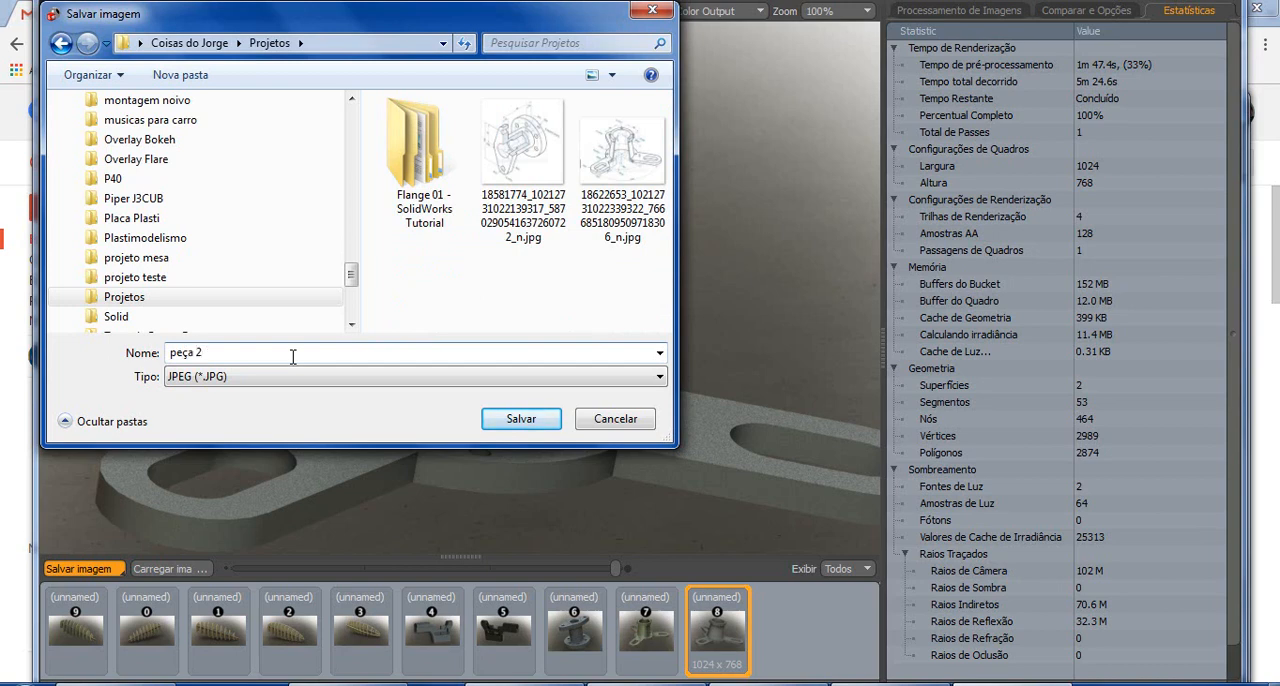
{"action": "key", "text": "Return"}
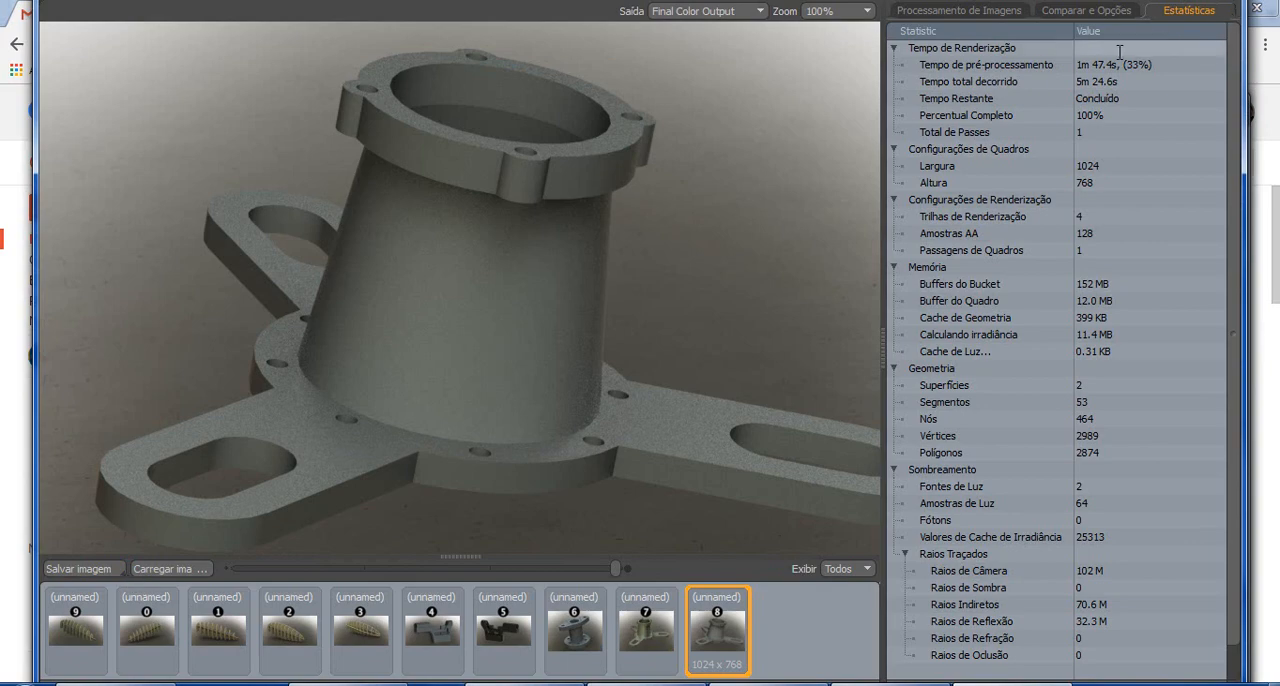
Close the final render and preview windows and minimize the browser to return to the part in SOLIDWORKS
{"action": "left_click", "coordinate": [1257, 9]}
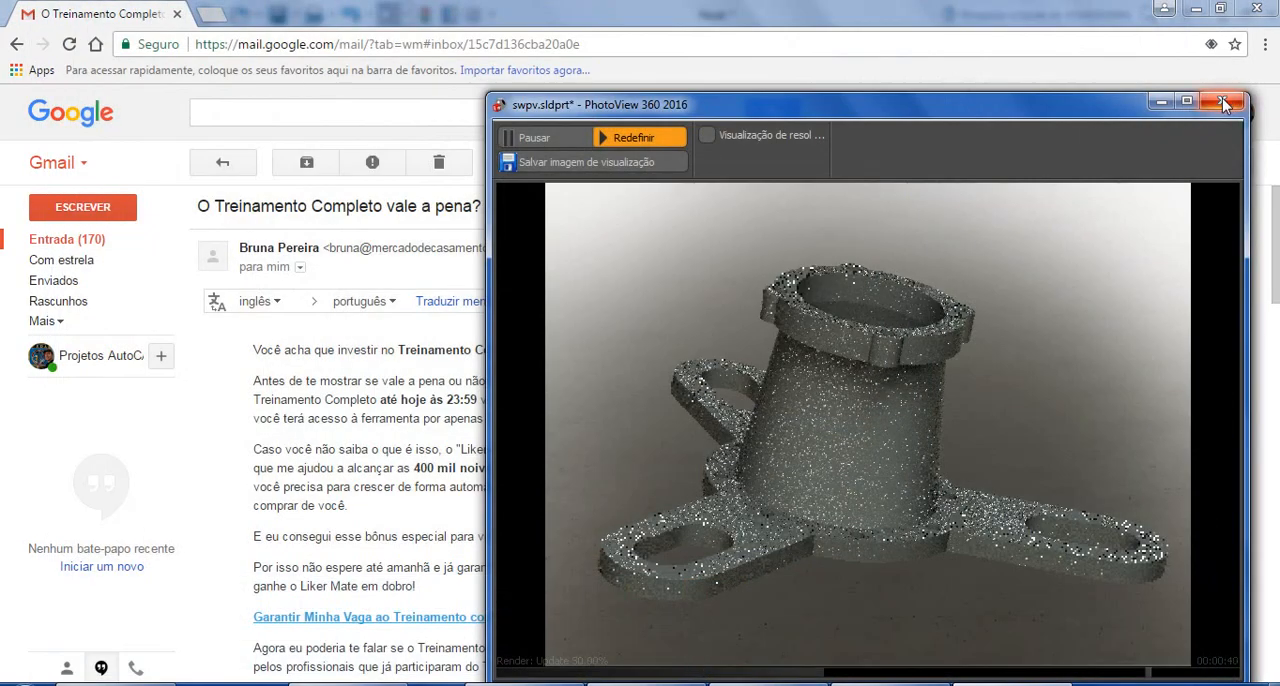
{"action": "left_click", "coordinate": [1196, 9]}
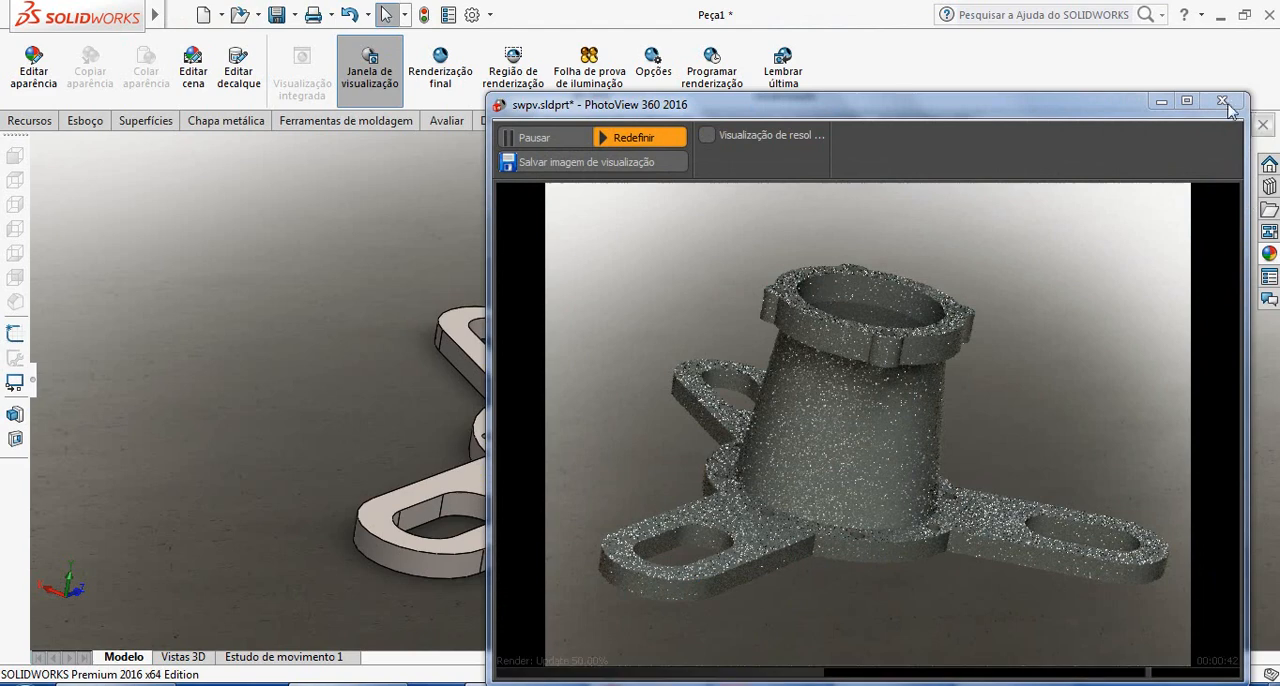
{"action": "left_click", "coordinate": [1223, 102]}
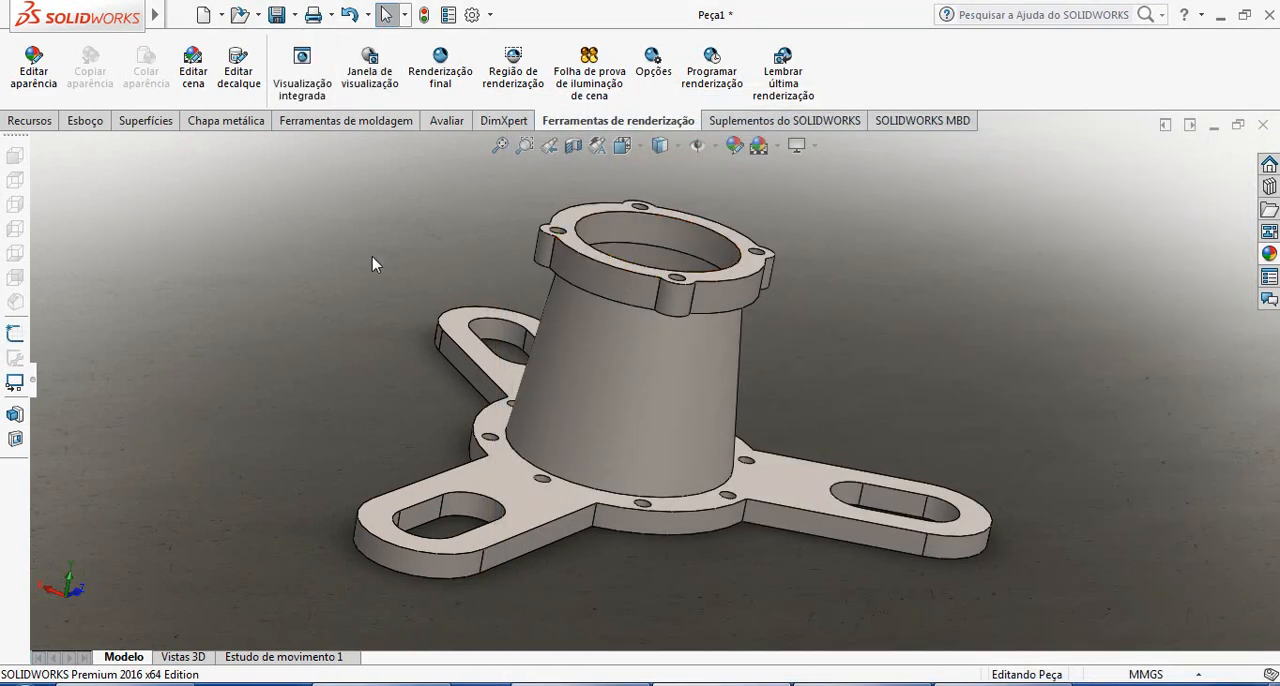
Expand the feature tree again and evaluate the part's mass properties
{"action": "left_click", "coordinate": [446, 120]}
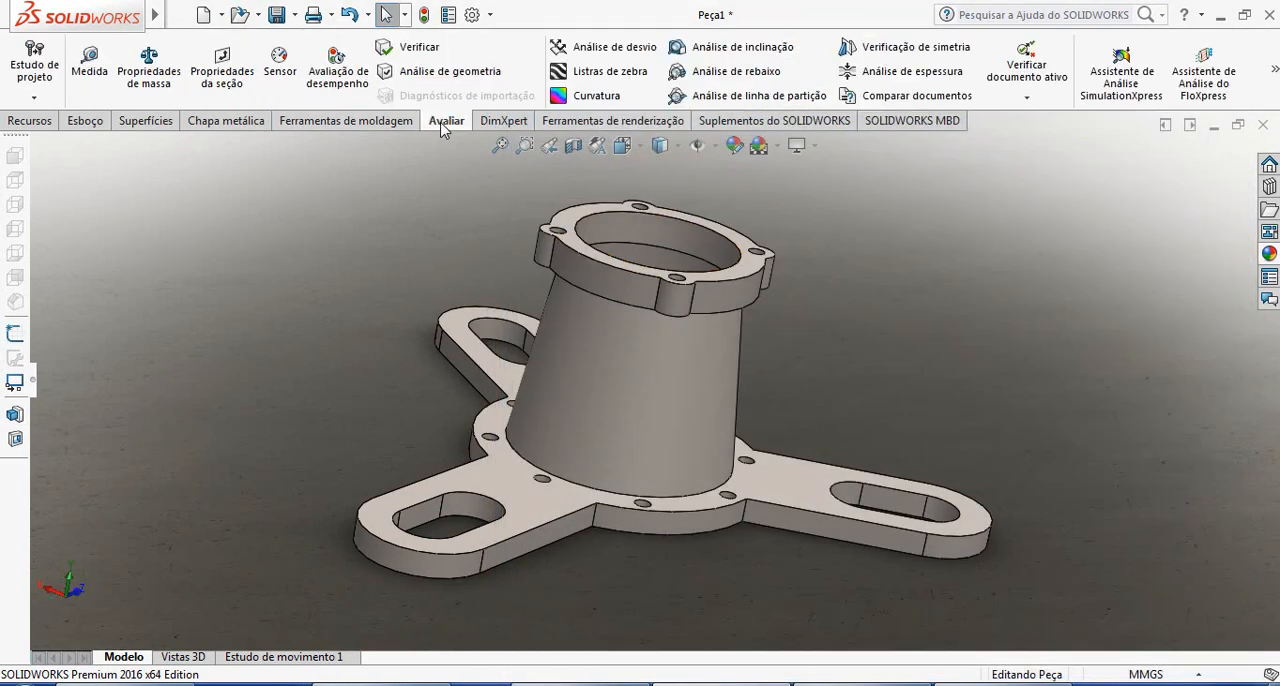
{"action": "left_click", "coordinate": [35, 384]}
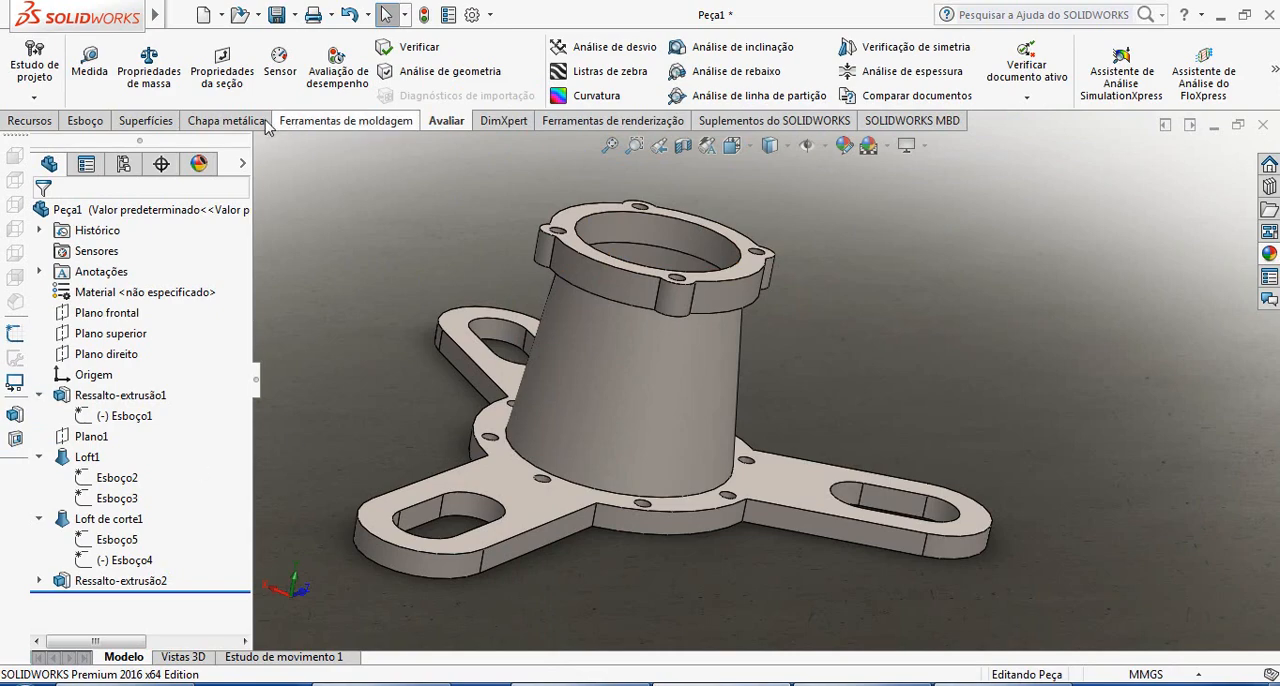
{"action": "left_click", "coordinate": [157, 80]}
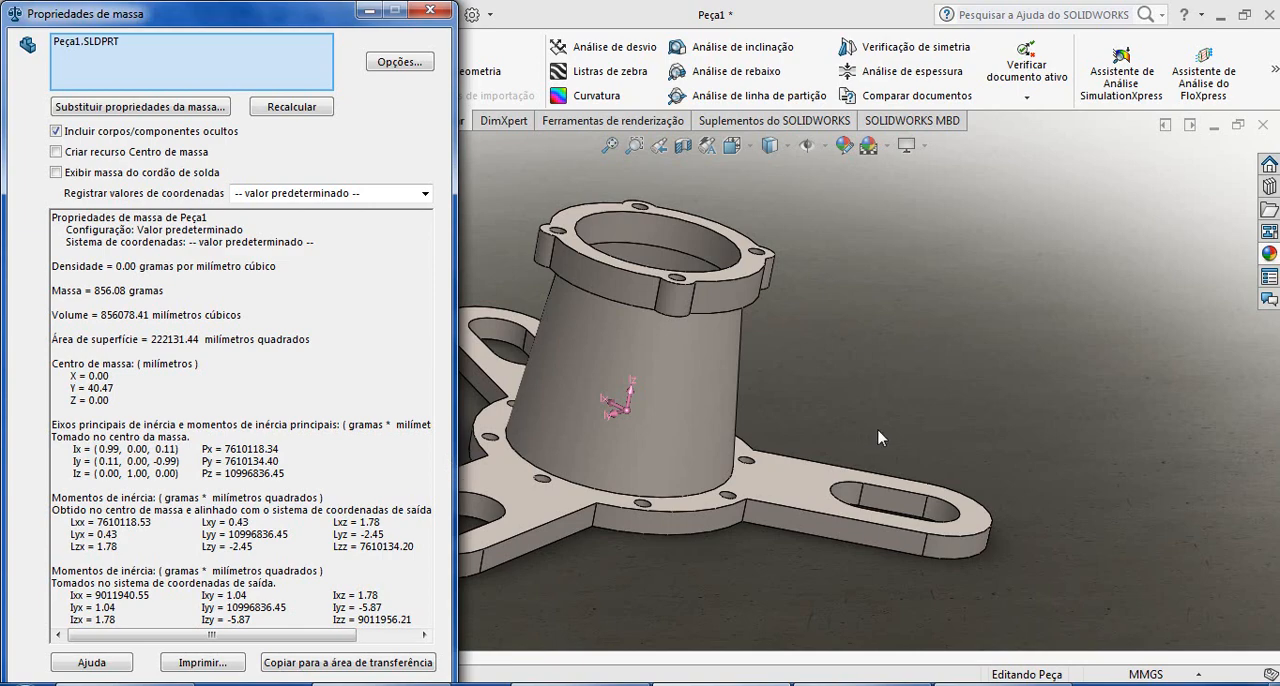
Examine the position of the centre of mass and the principal inertia axes in the part from several angles
{"action": "mouse_move", "coordinate": [880, 438]}
{"action": "middle_mouse_down"}
{"action": "mouse_move", "coordinate": [908, 426]}
{"action": "mouse_move", "coordinate": [898, 431]}
{"action": "middle_mouse_up"}
{"action": "scroll", "coordinate": [694, 403], "scroll_direction": "down", "scroll_amount": 3}
{"action": "middle_click_drag", "start_coordinate": [664, 404], "coordinate": [634, 352]}
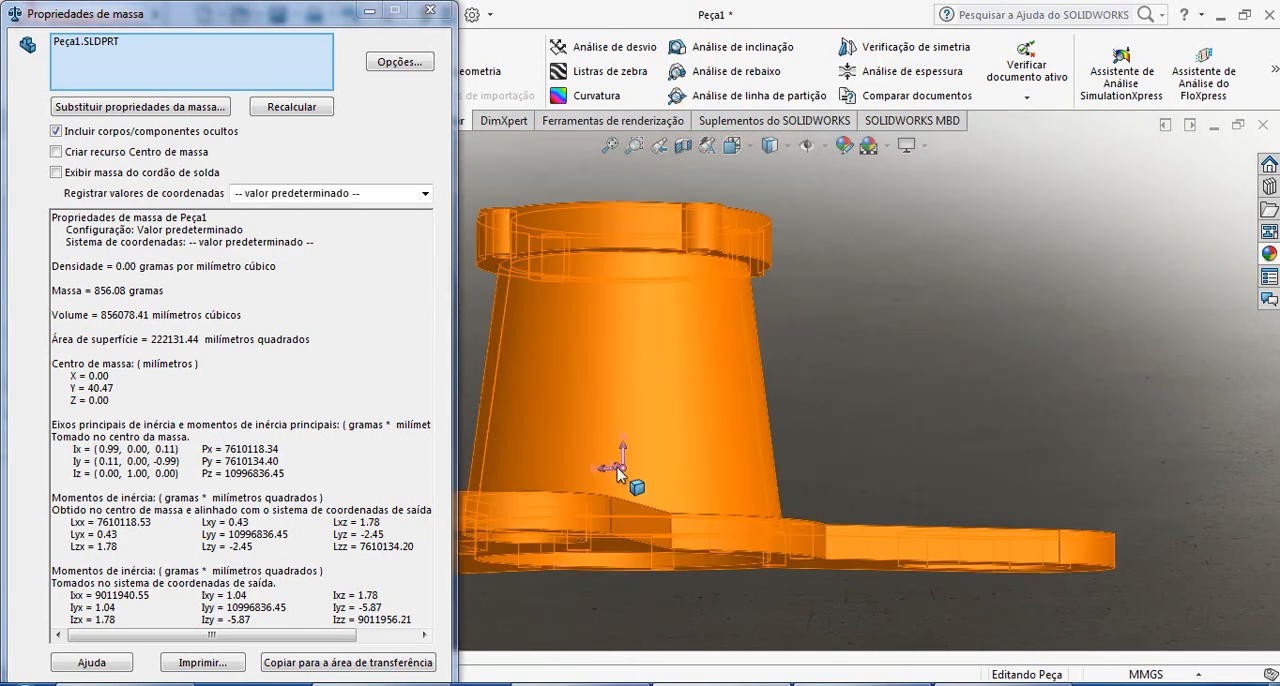
{"action": "scroll", "coordinate": [630, 462], "scroll_direction": "up", "scroll_amount": 3}
{"action": "middle_click_drag", "start_coordinate": [646, 453], "coordinate": [754, 534]}
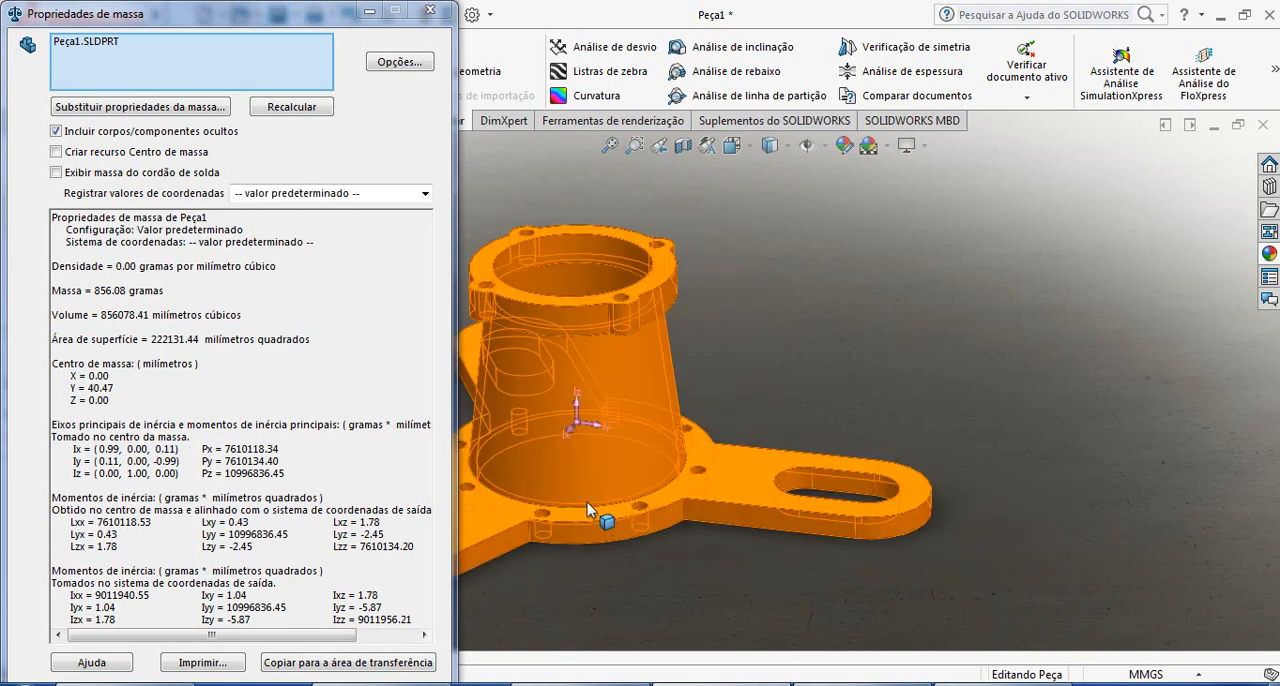
{"action": "scroll", "coordinate": [587, 470], "scroll_direction": "up", "scroll_amount": 3}
{"action": "middle_click_drag", "start_coordinate": [587, 457], "coordinate": [622, 434]}
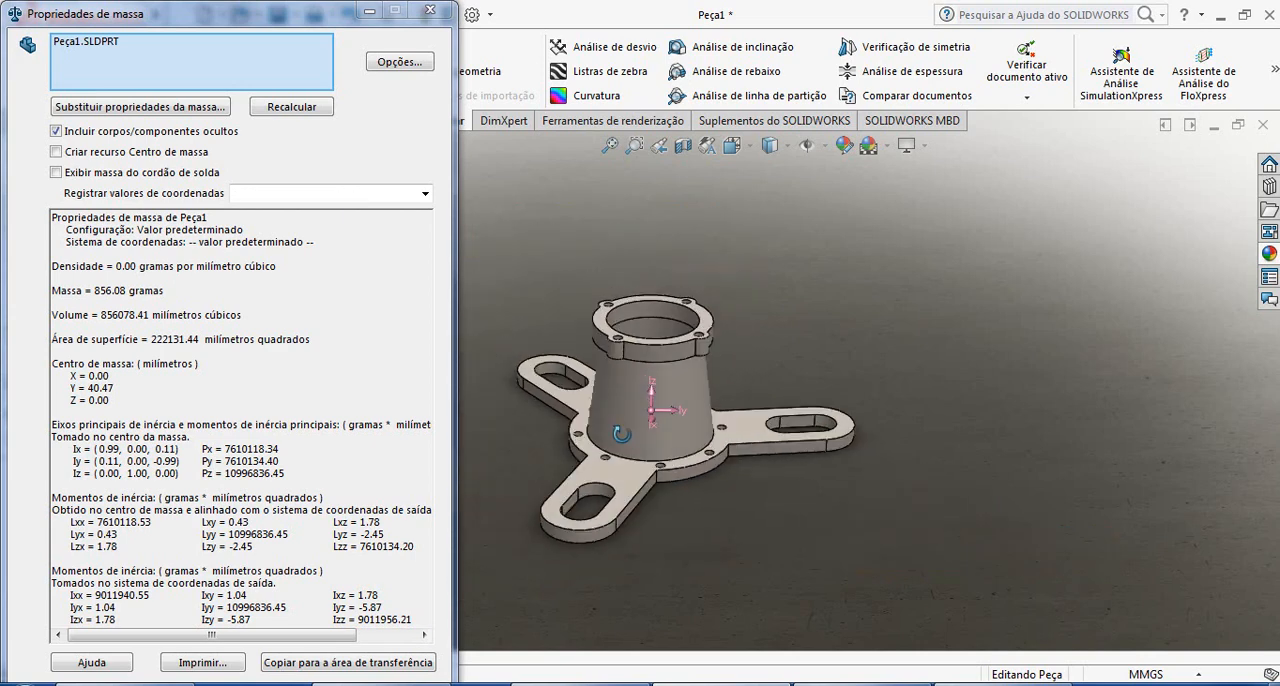
{"action": "scroll", "coordinate": [723, 434], "scroll_direction": "up", "scroll_amount": 2}
{"action": "scroll", "coordinate": [753, 394], "scroll_direction": "down", "scroll_amount": 2}
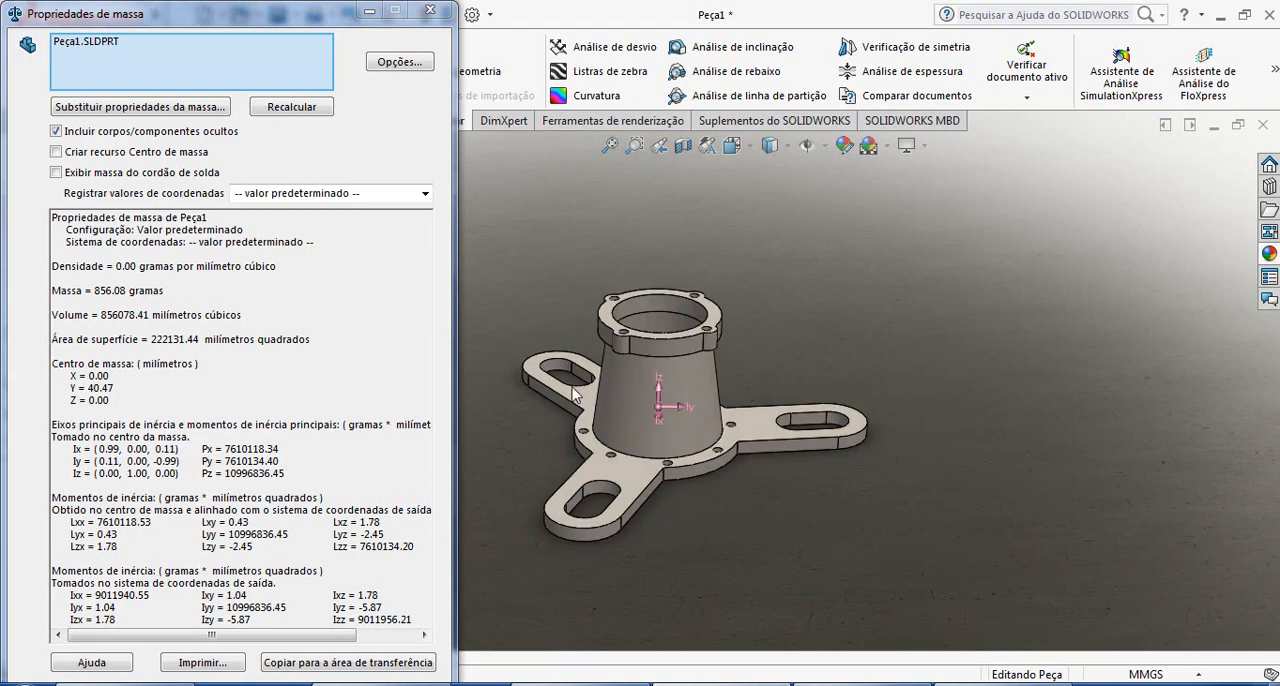
{"action": "scroll", "coordinate": [573, 388], "scroll_direction": "down", "scroll_amount": 2}
{"action": "middle_click_drag", "start_coordinate": [698, 405], "coordinate": [955, 337]}
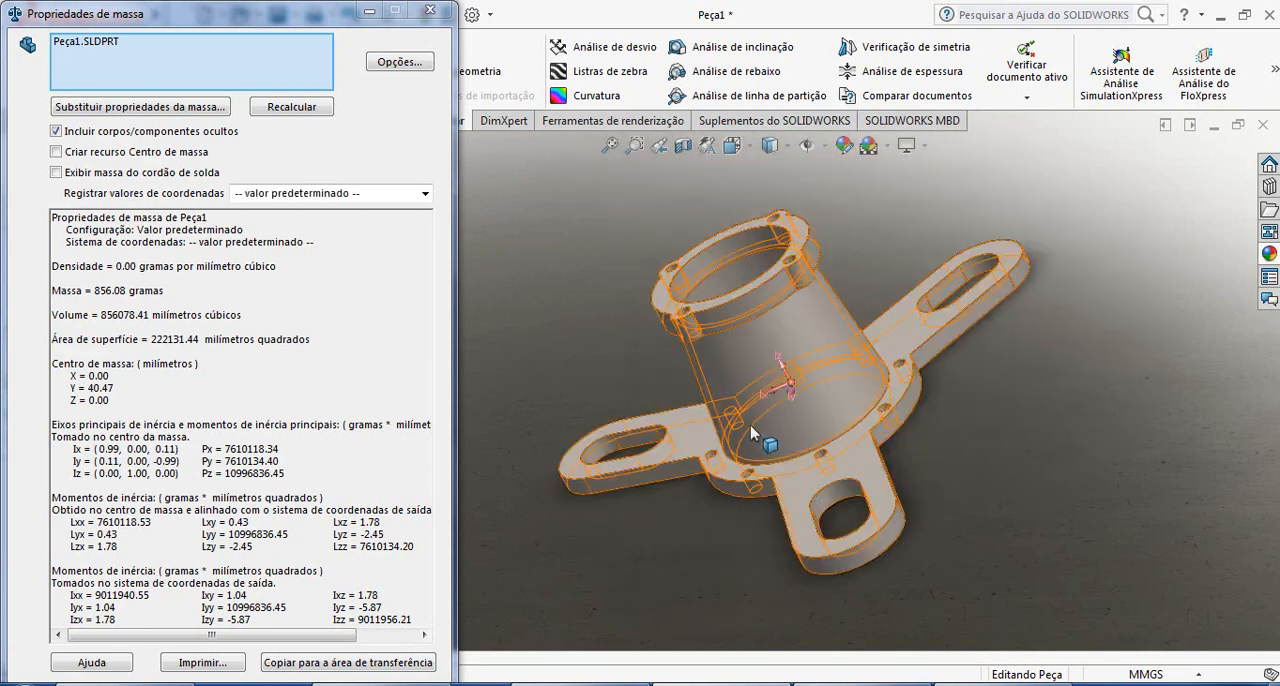
{"action": "middle_click_drag", "start_coordinate": [752, 432], "coordinate": [876, 402]}
{"action": "middle_click_drag", "start_coordinate": [688, 525], "coordinate": [1115, 508]}
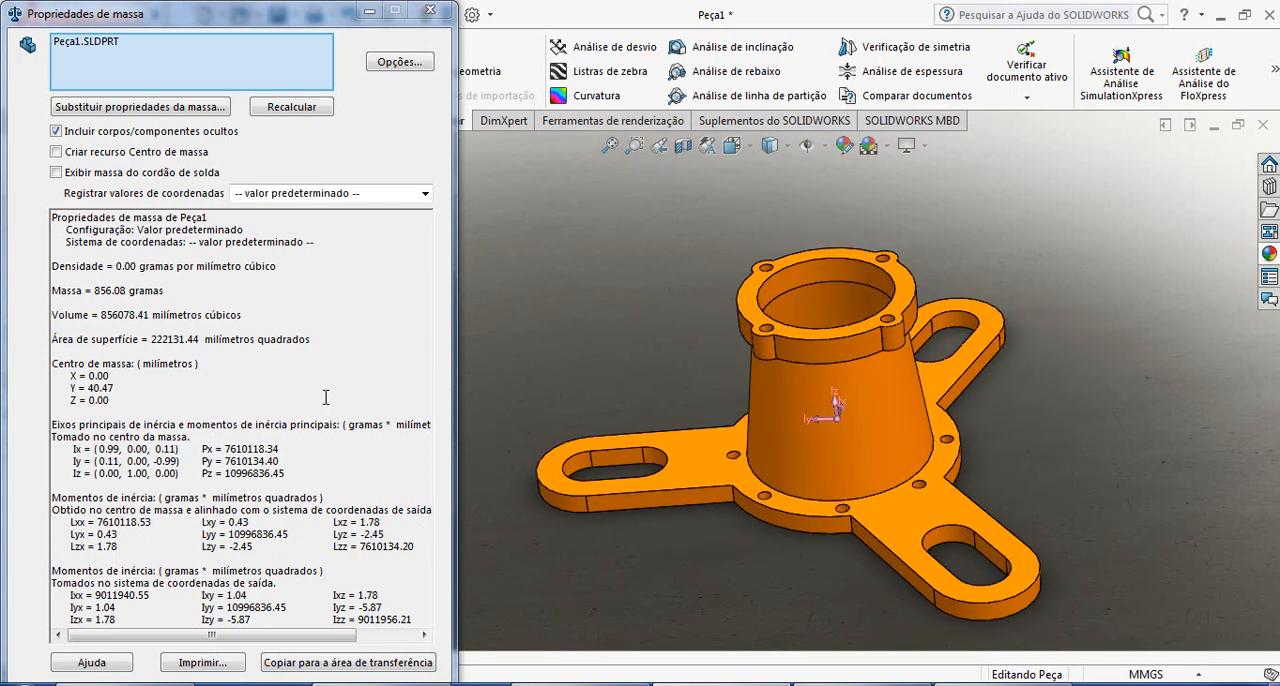
{"action": "scroll", "coordinate": [326, 397], "scroll_direction": "down", "scroll_amount": 2}
{"action": "scroll", "coordinate": [1210, 408], "scroll_direction": "up", "scroll_amount": 4}
{"action": "scroll", "coordinate": [940, 394], "scroll_direction": "down", "scroll_amount": 2}
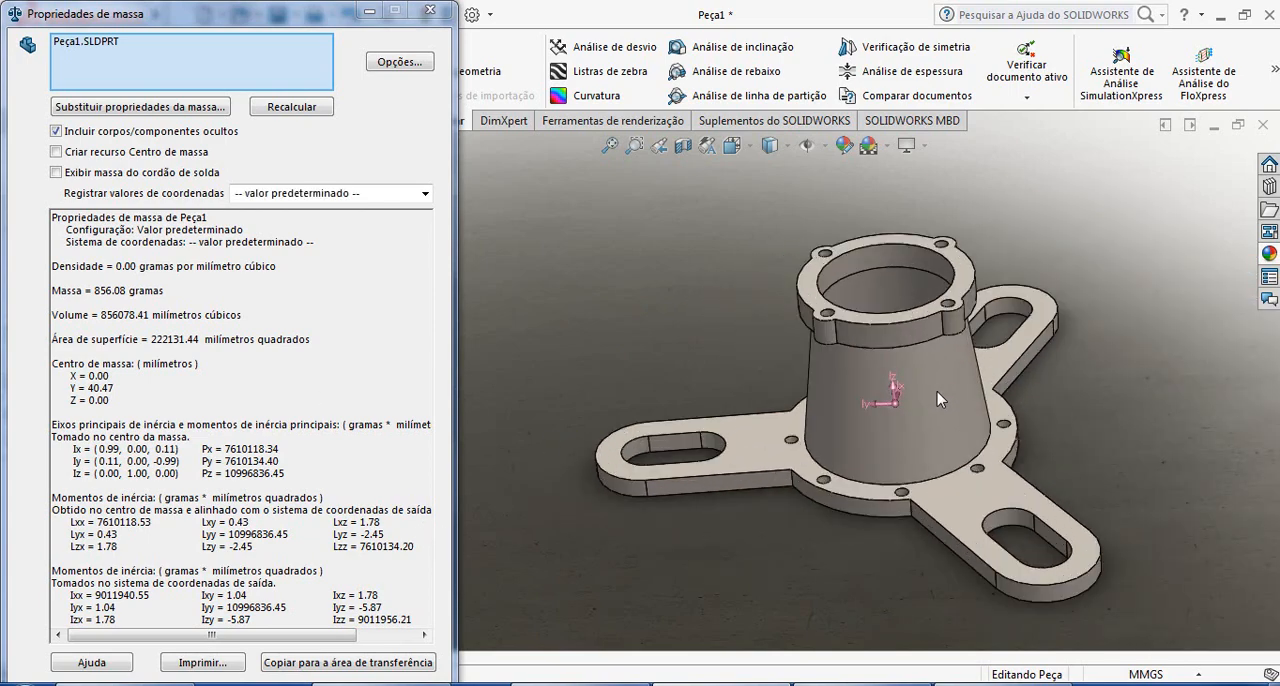